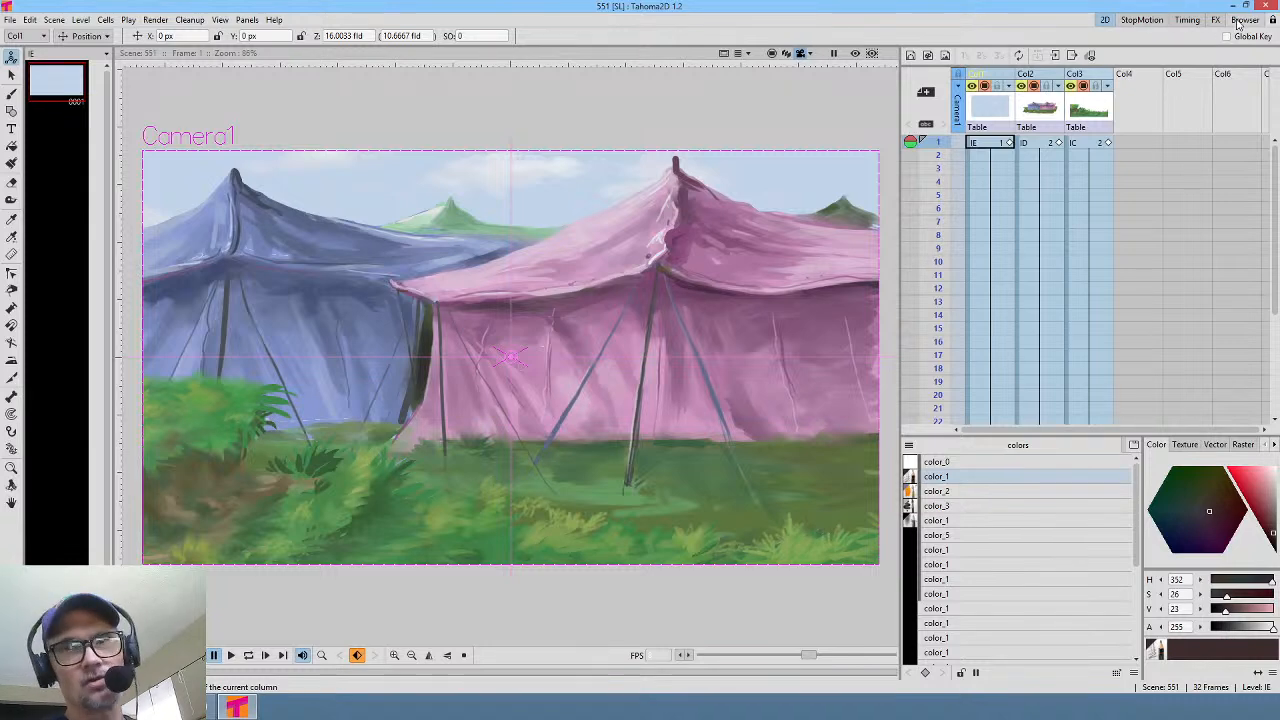
Step: Preview the JC.tlv level from the project's drawings folder in the flipbook
left_click(1243, 20)
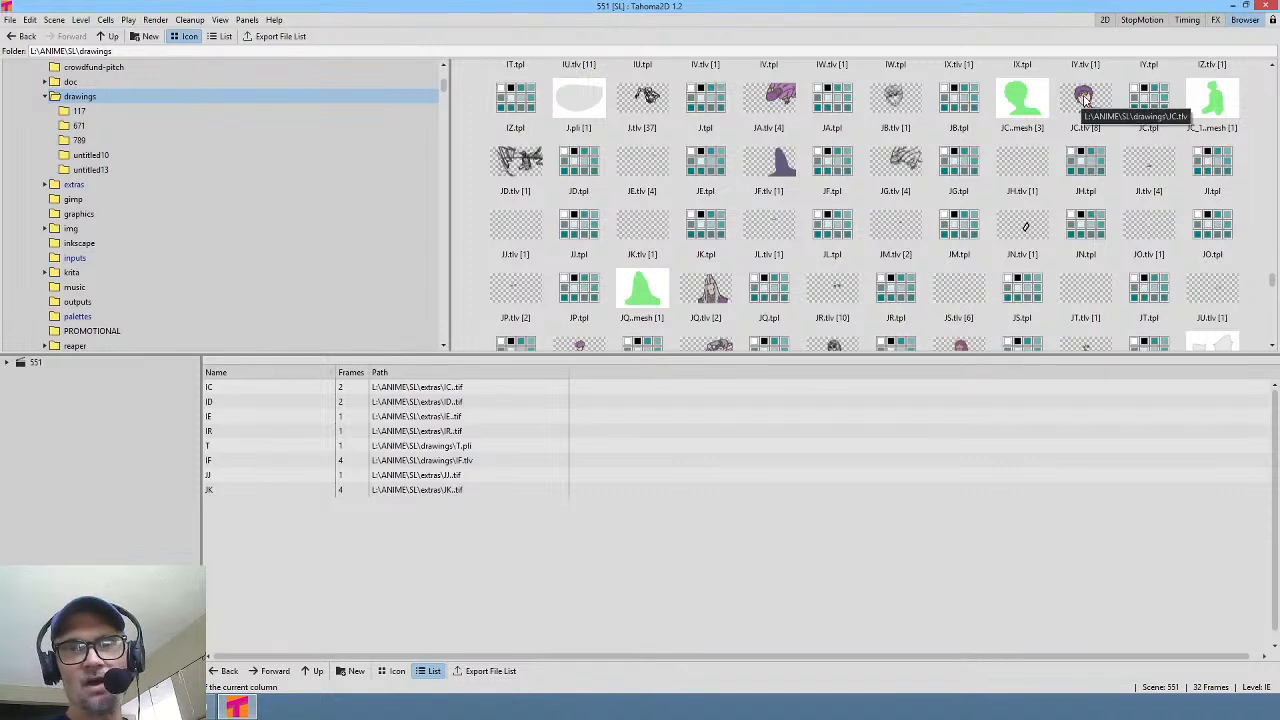
double_click(1084, 97)
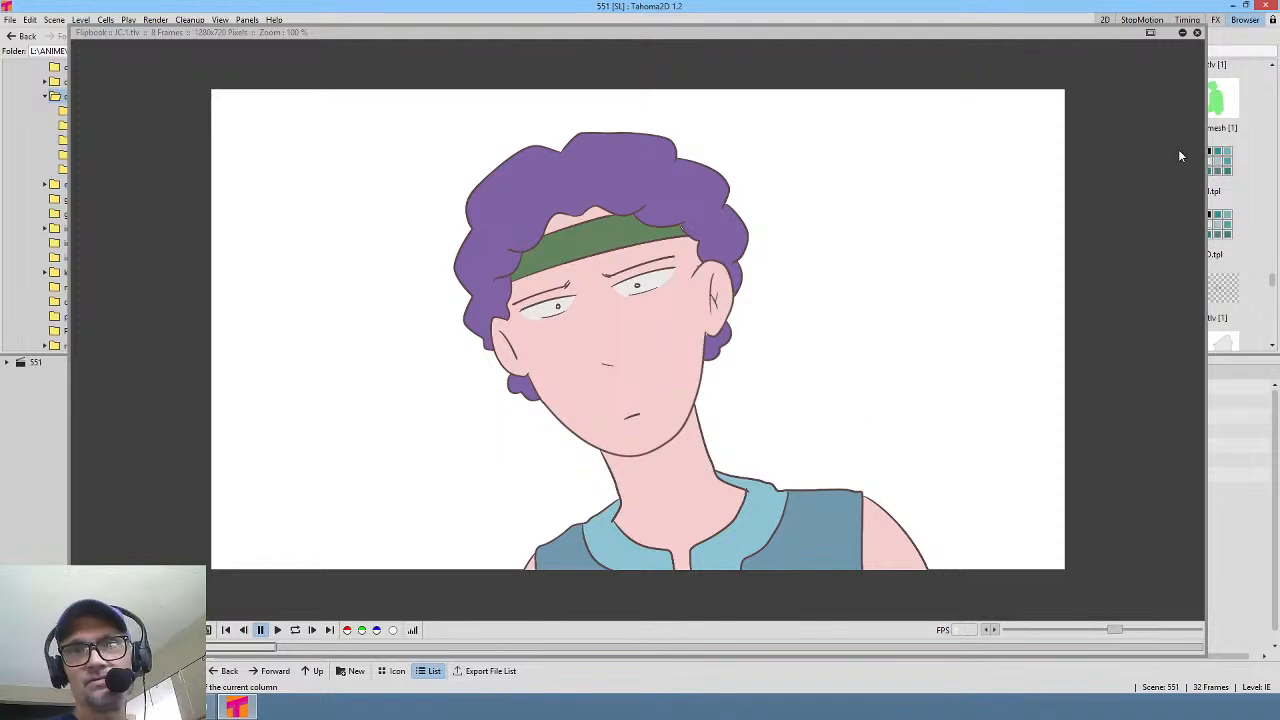
left_click(1197, 34)
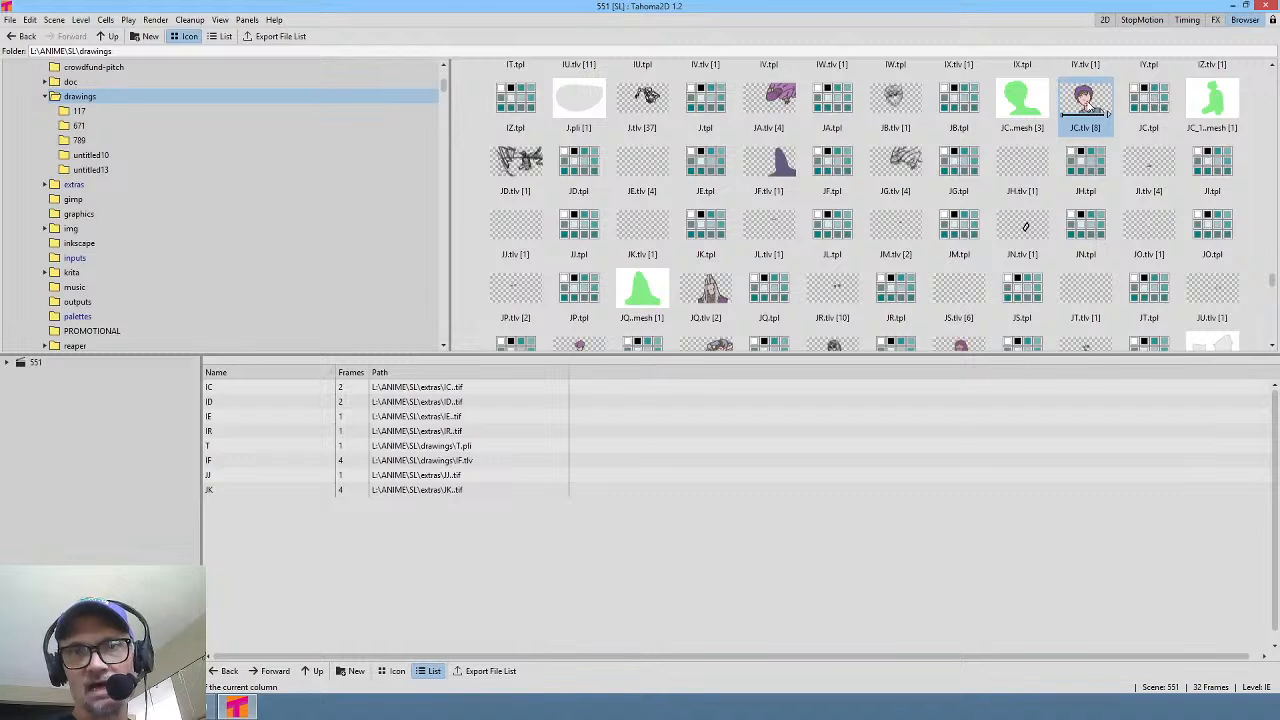
Step: Load the JC.tlv level into scene 551, return to the 2D room and save the scene
right_click(1090, 104)
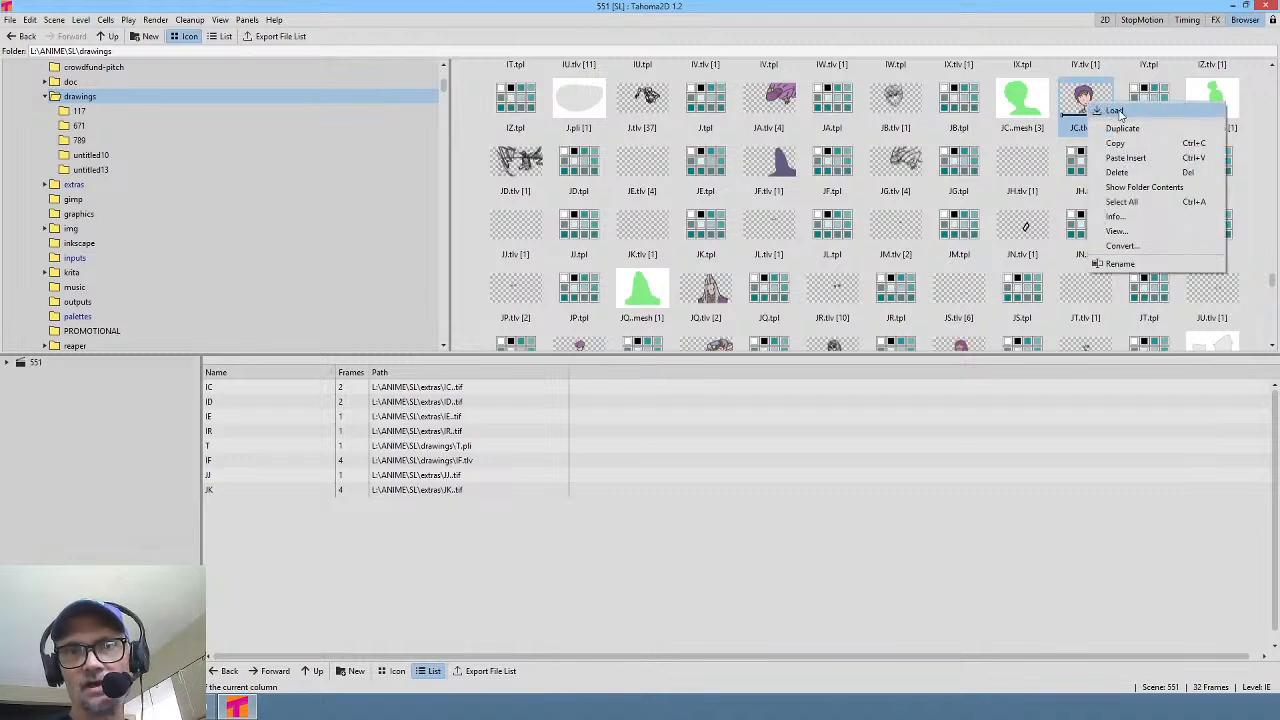
left_click(1114, 111)
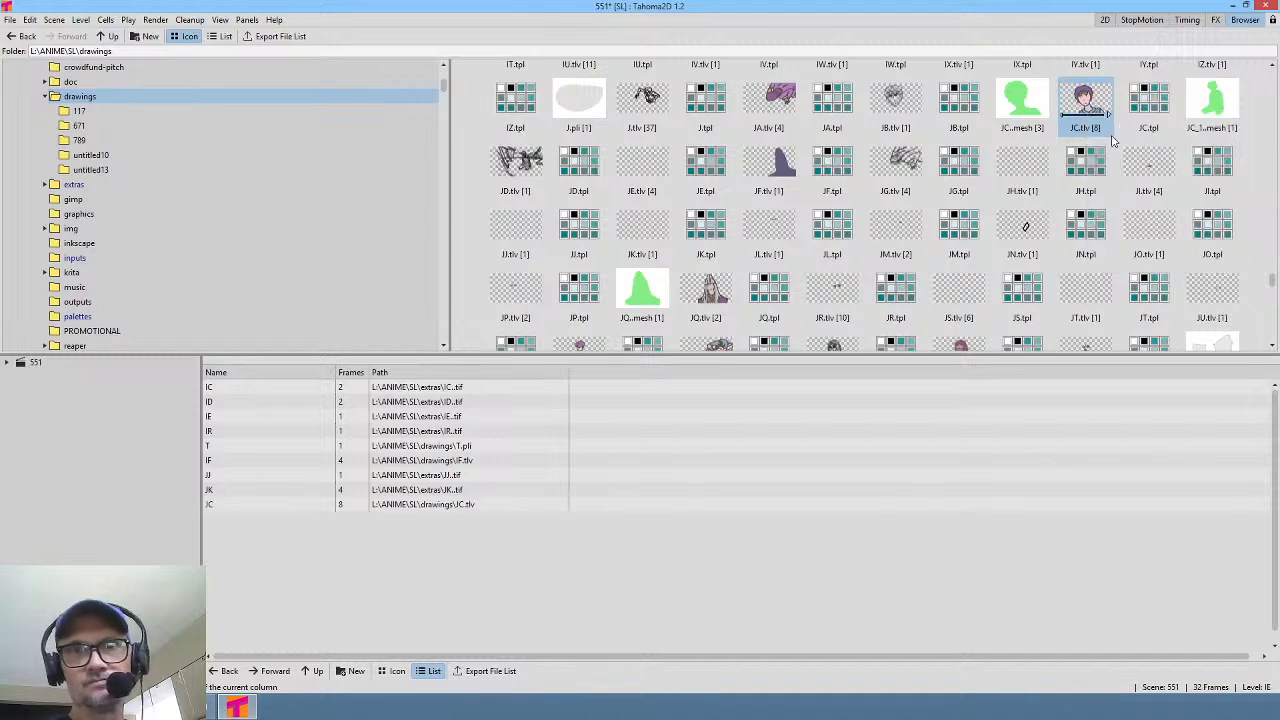
left_click(1103, 21)
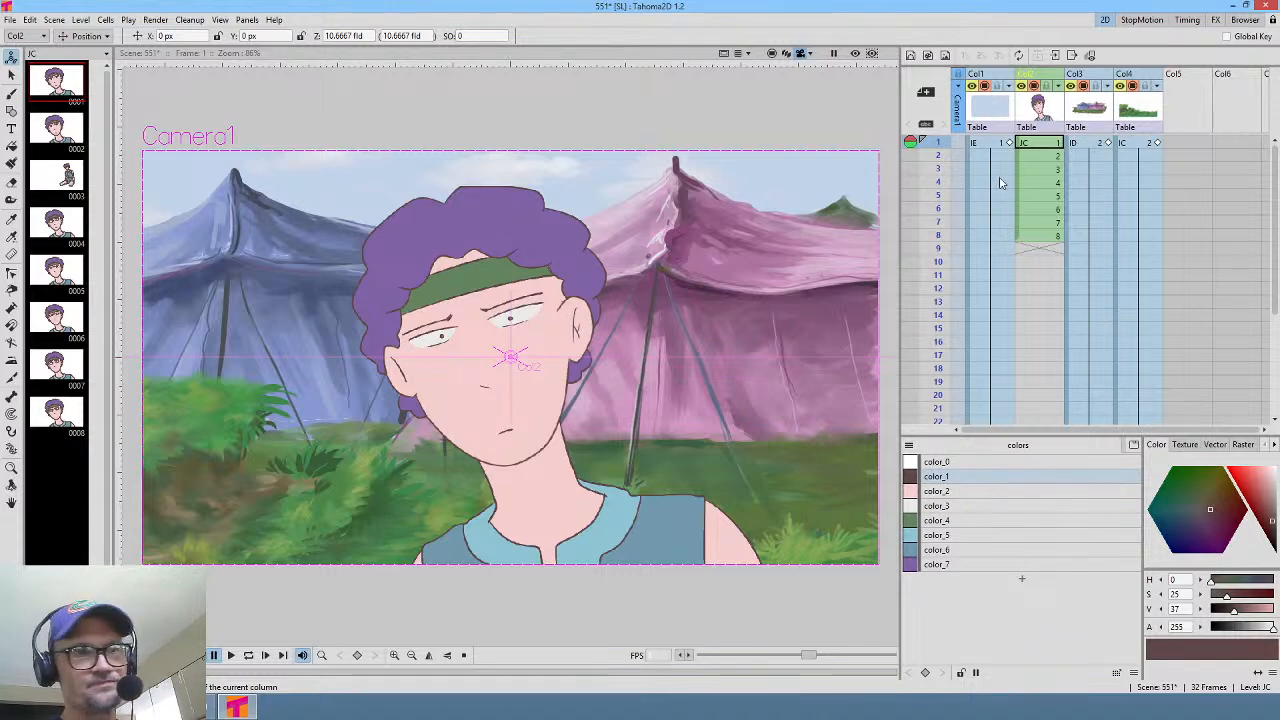
mouse_move(937, 152)
left_mouse_down()
mouse_move(940, 196)
mouse_move(949, 173)
mouse_move(945, 145)
mouse_move(930, 240)
mouse_move(938, 143)
left_mouse_up()
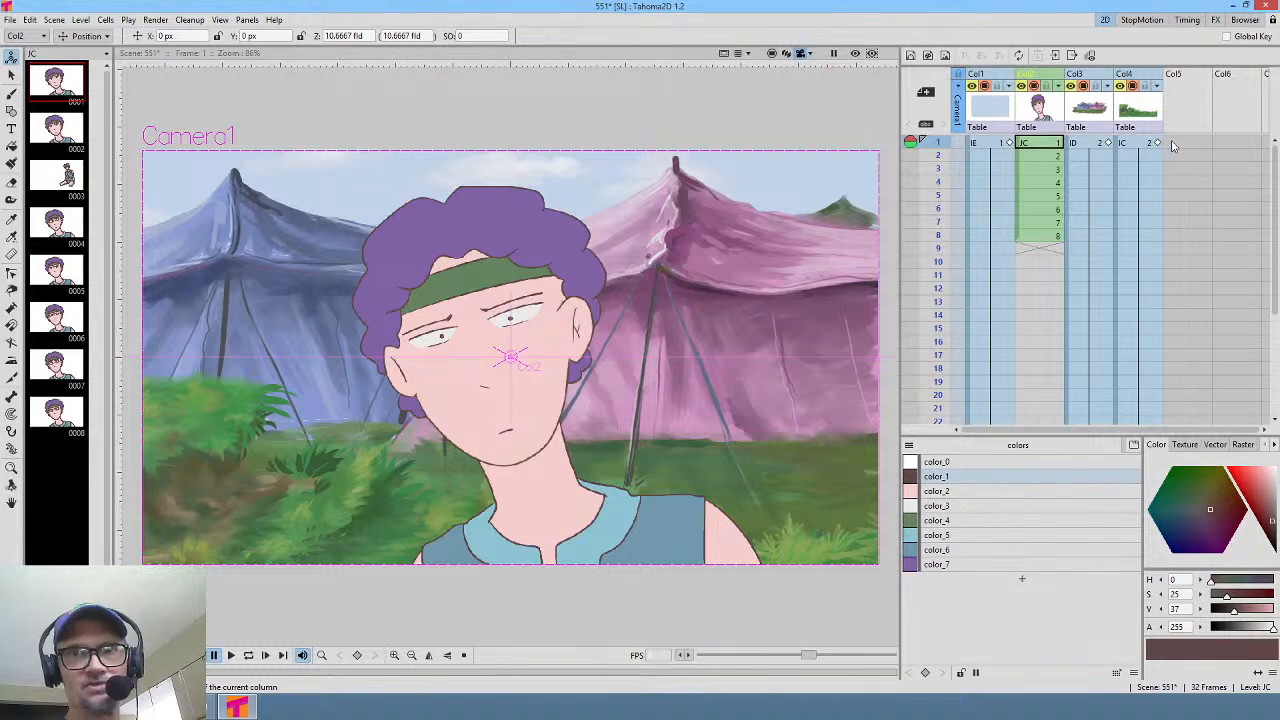
left_click(11, 20)
left_click(34, 70)
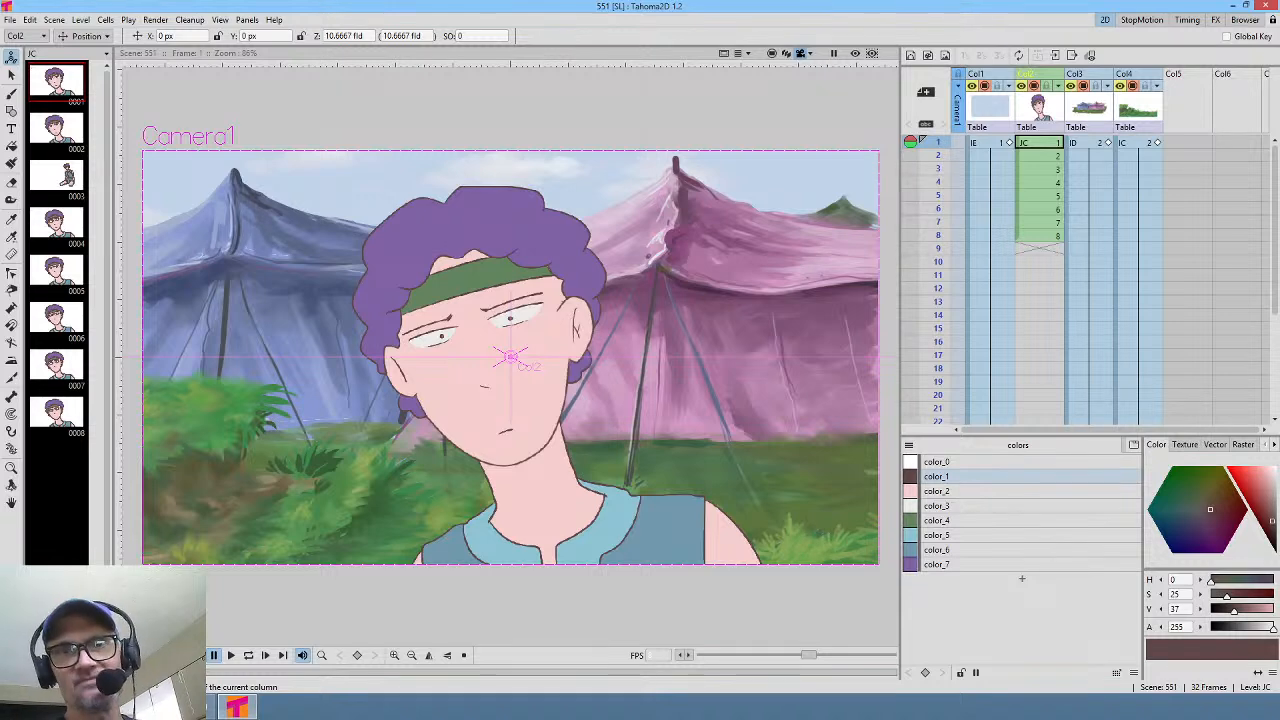
Step: Create a new drawing level in frame 1 of the empty fifth column by making a Brush mark
left_click(1199, 147)
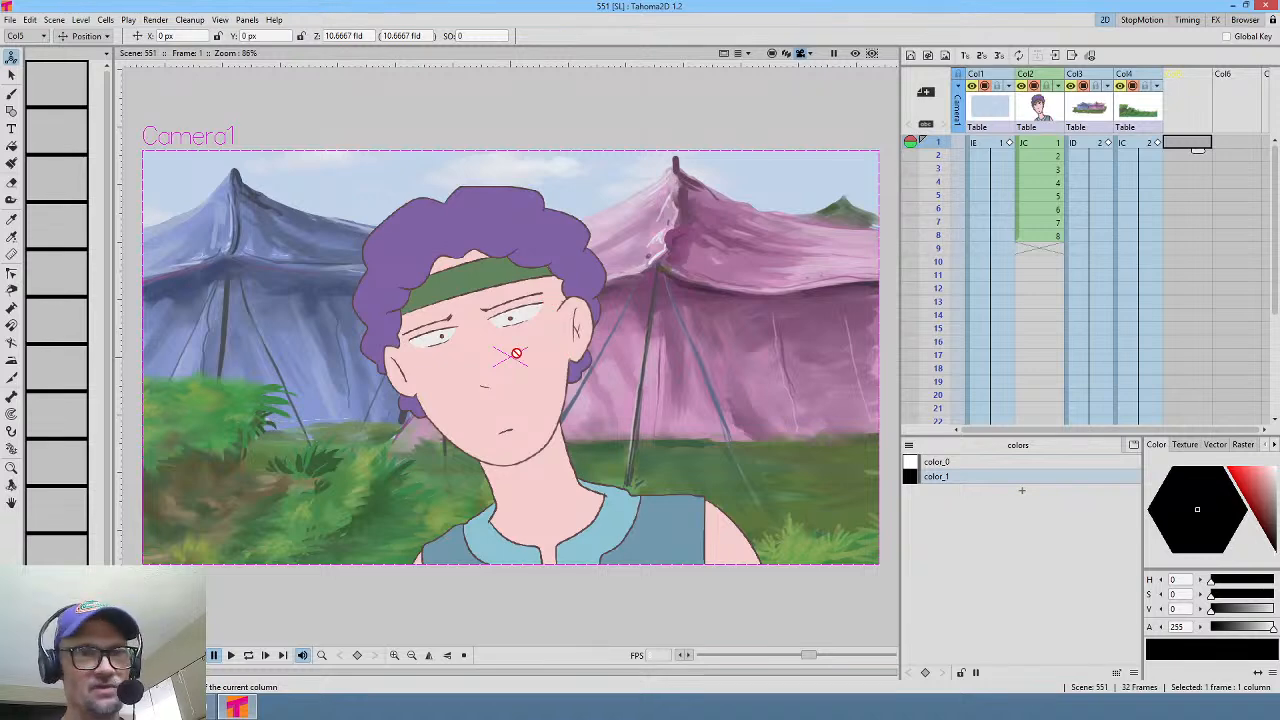
key("b")
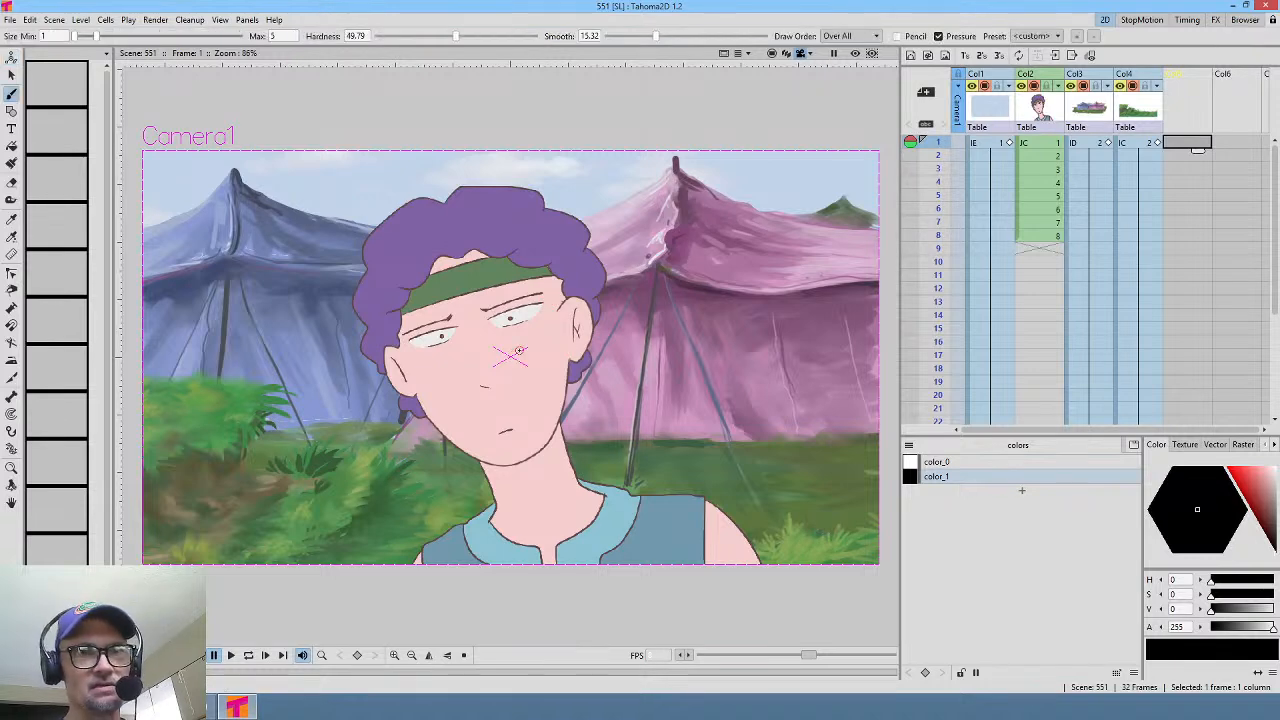
left_click(511, 356)
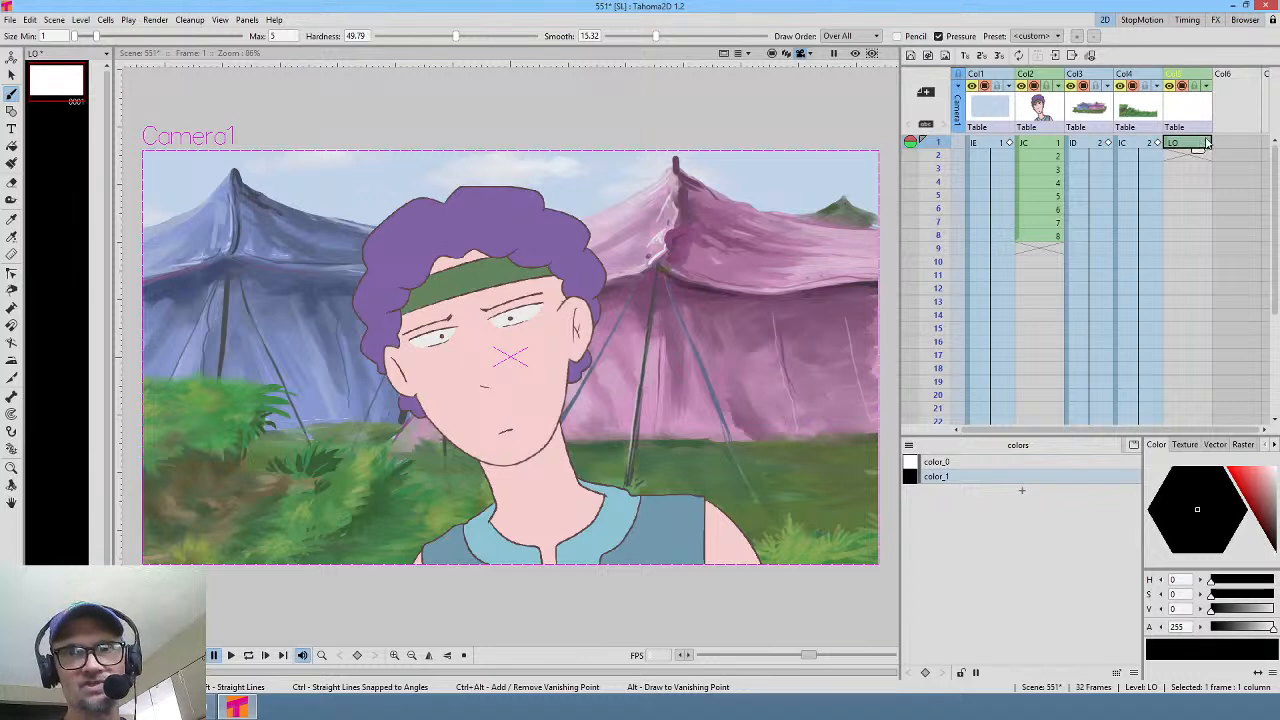
Step: Copy color_1 to color_7 from the JC palette into the LO level's palette, and delete the JC column
left_click(1050, 145)
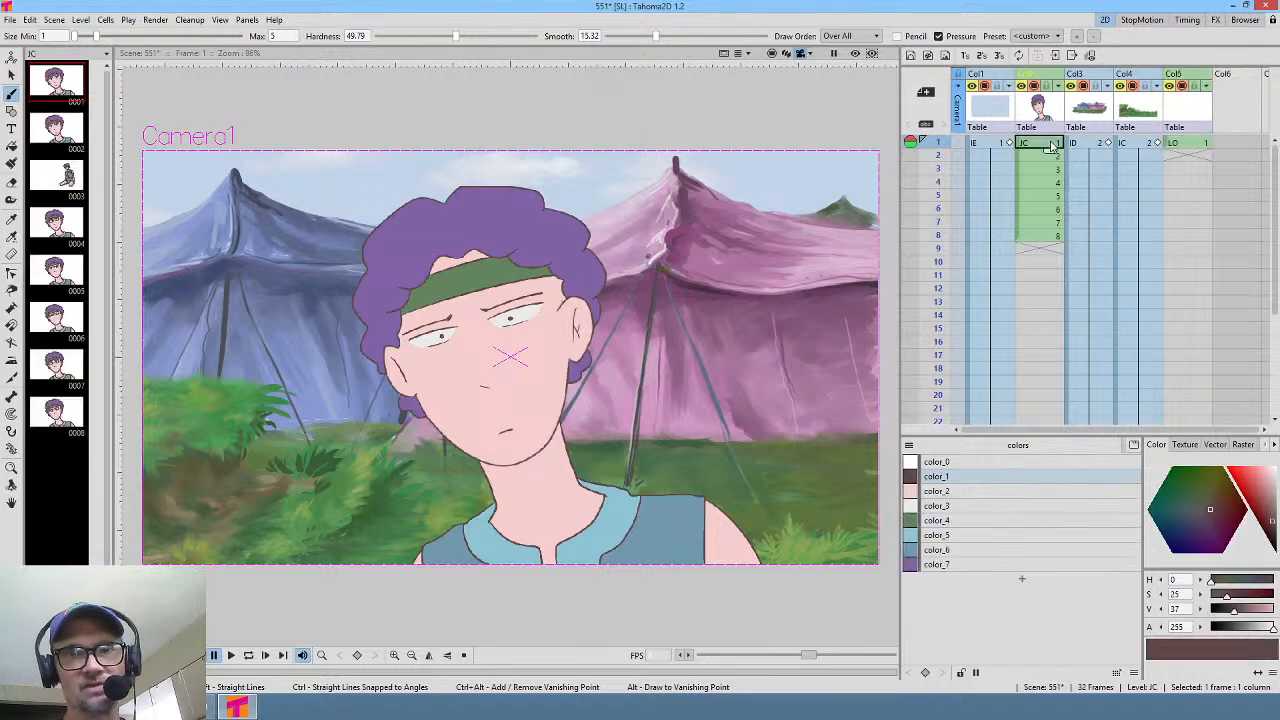
left_click(970, 566)
left_click(968, 484, "shift")
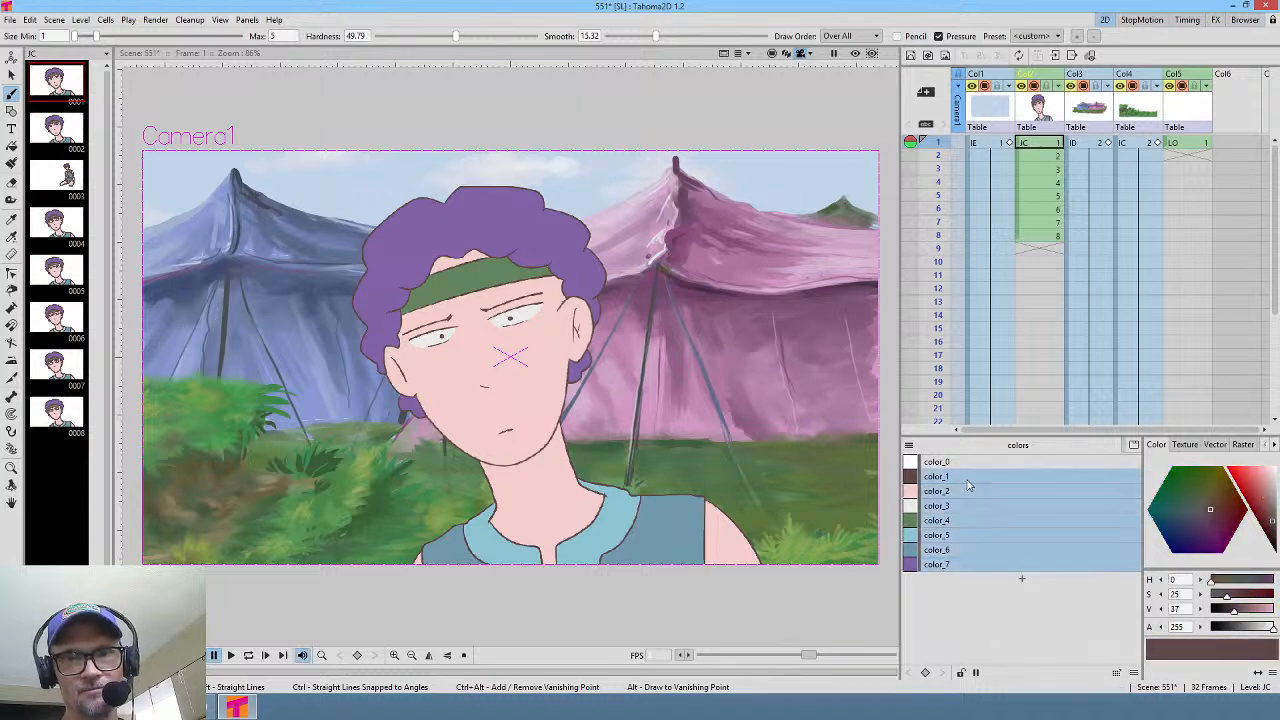
left_click(1201, 150)
left_click(1007, 528)
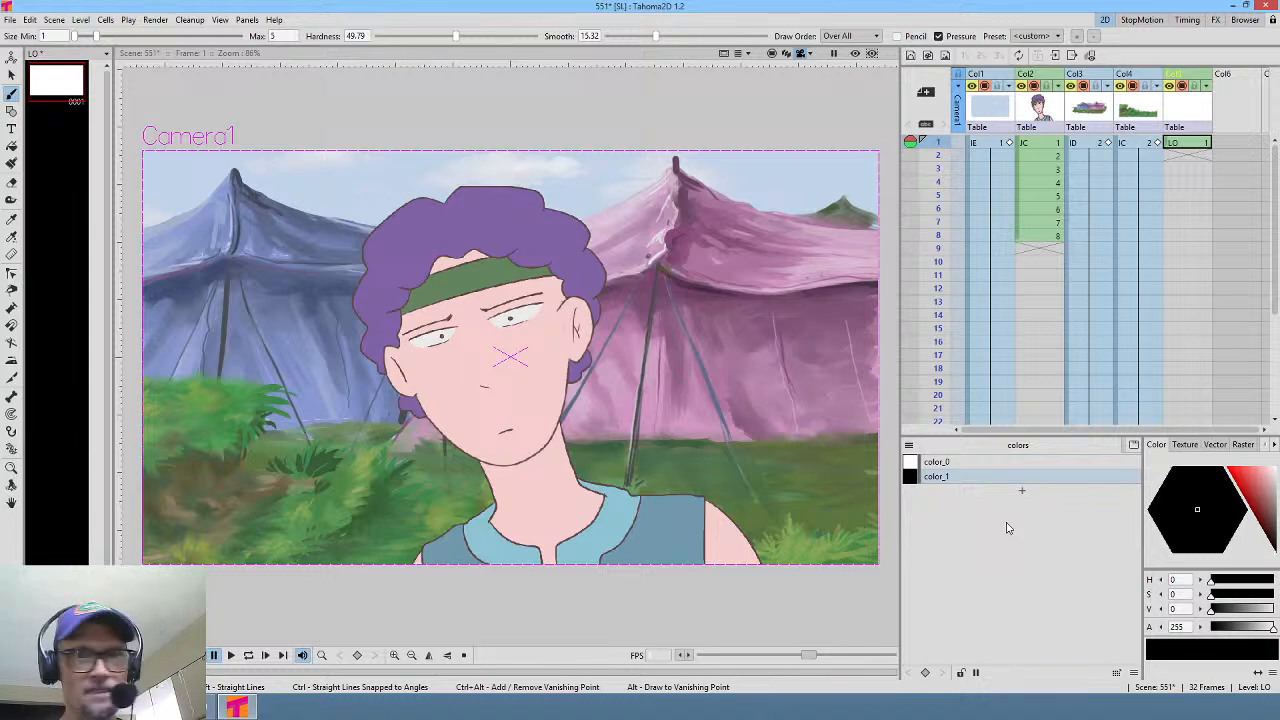
left_click(1045, 147)
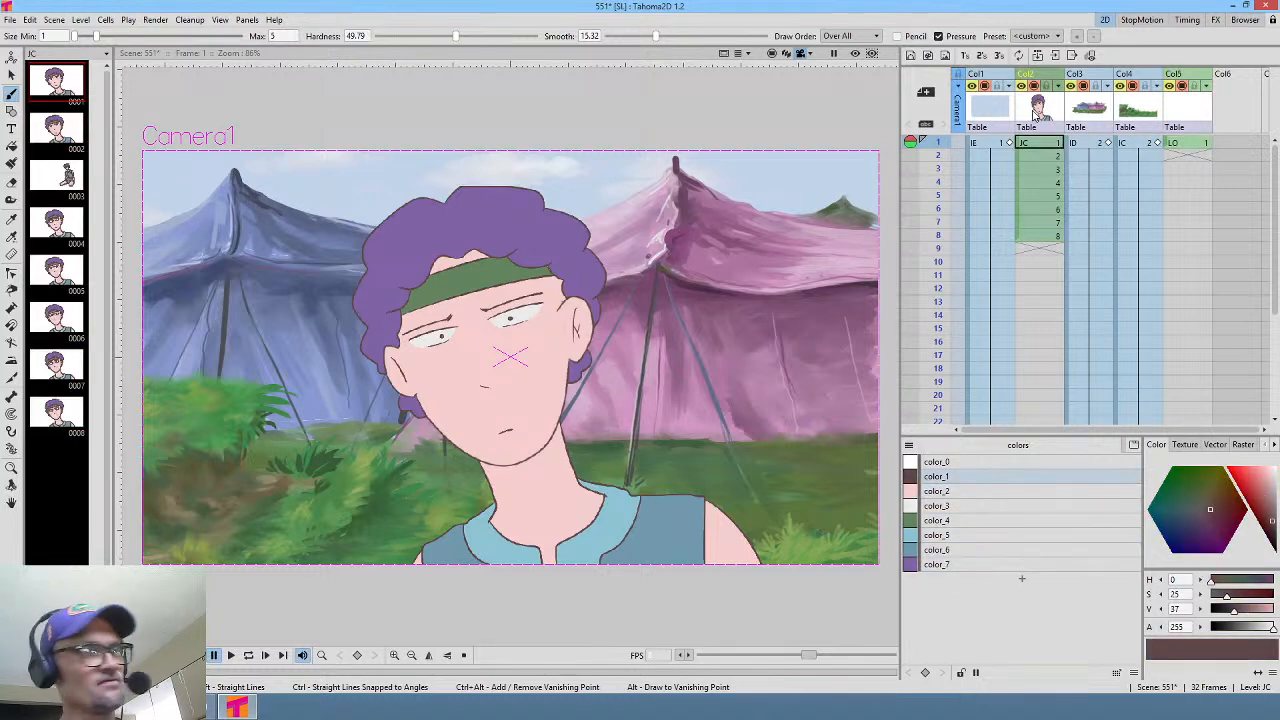
key("Delete")
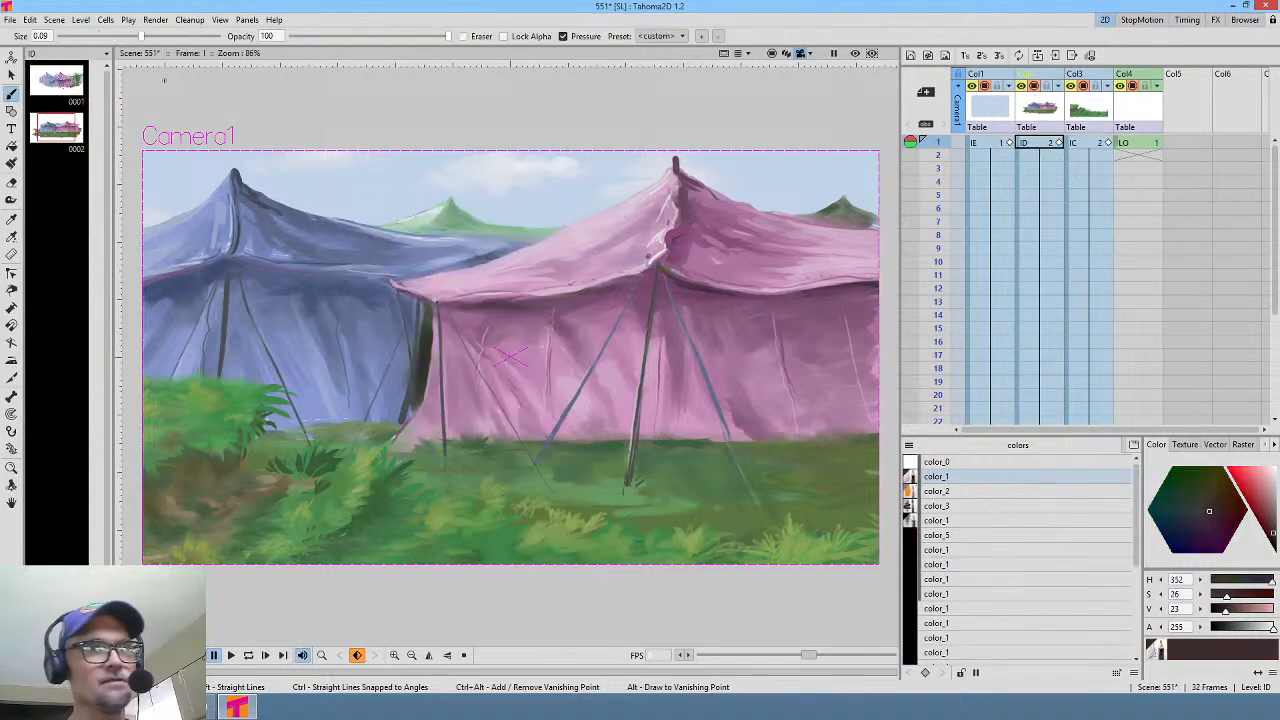
Step: Open the Scene Cast panel, enlarge it and place it over the viewer
left_click(247, 19)
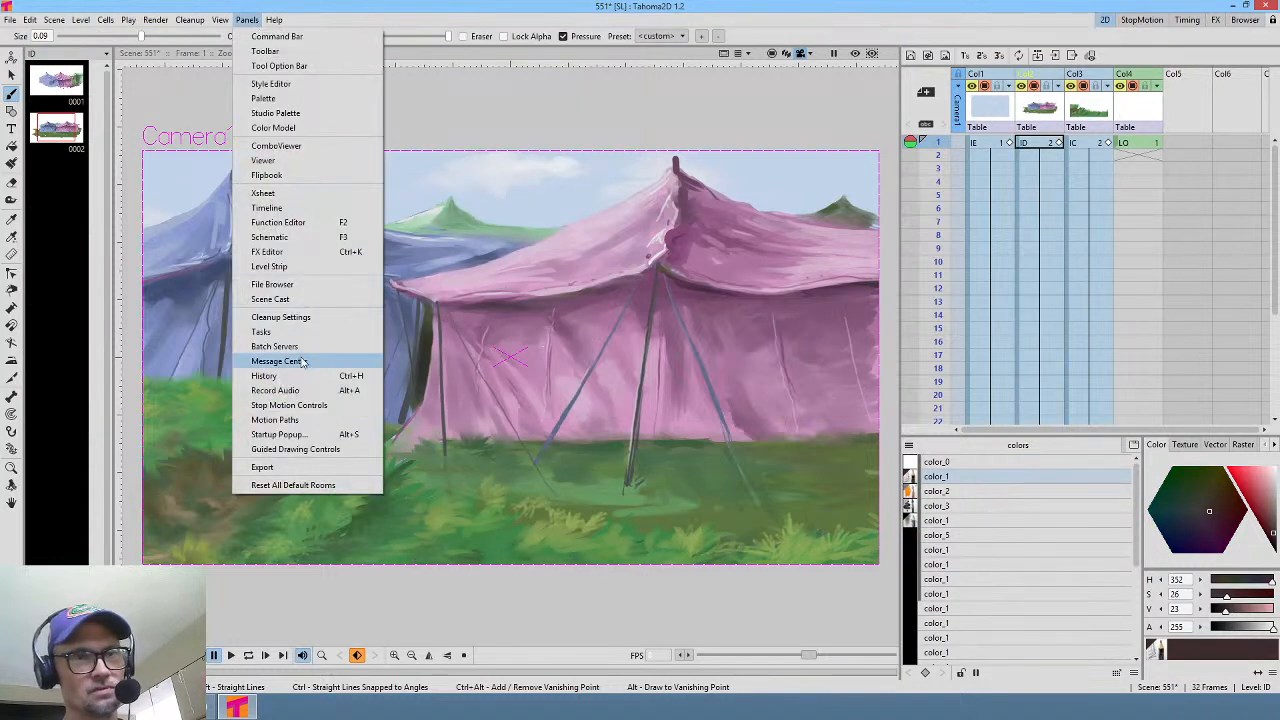
left_click(272, 299)
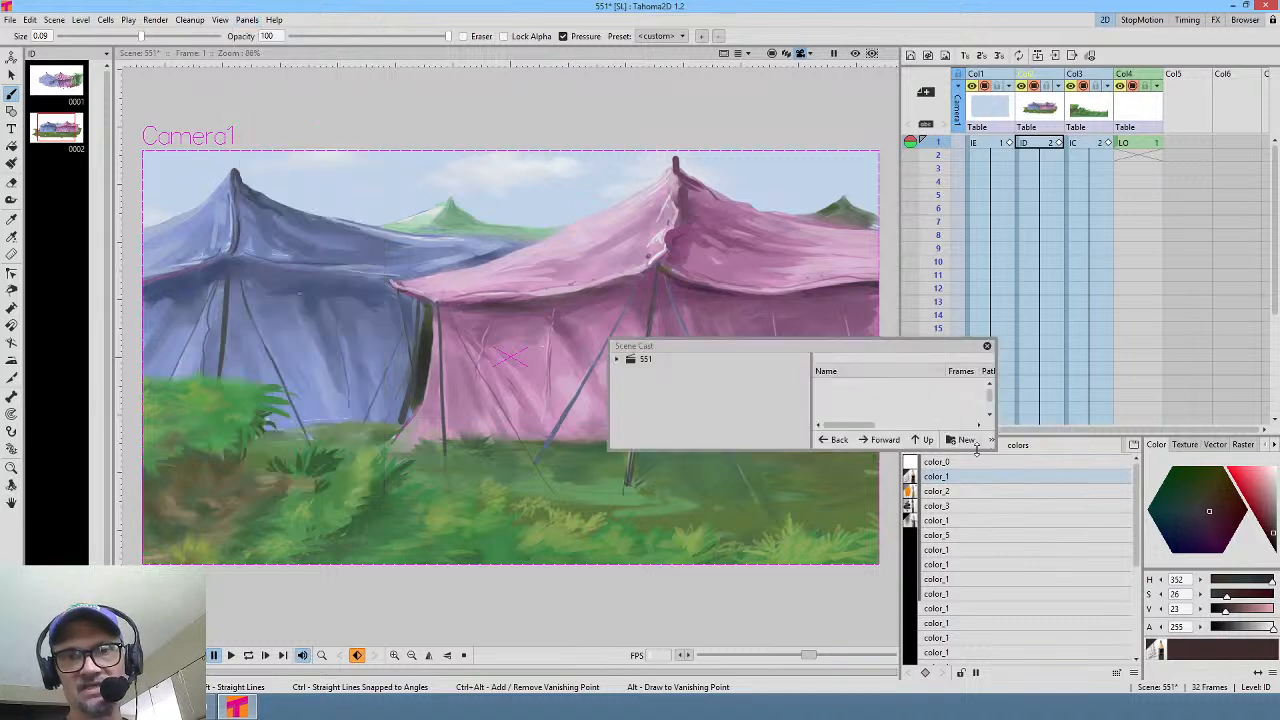
left_click_drag(986, 451, 994, 604)
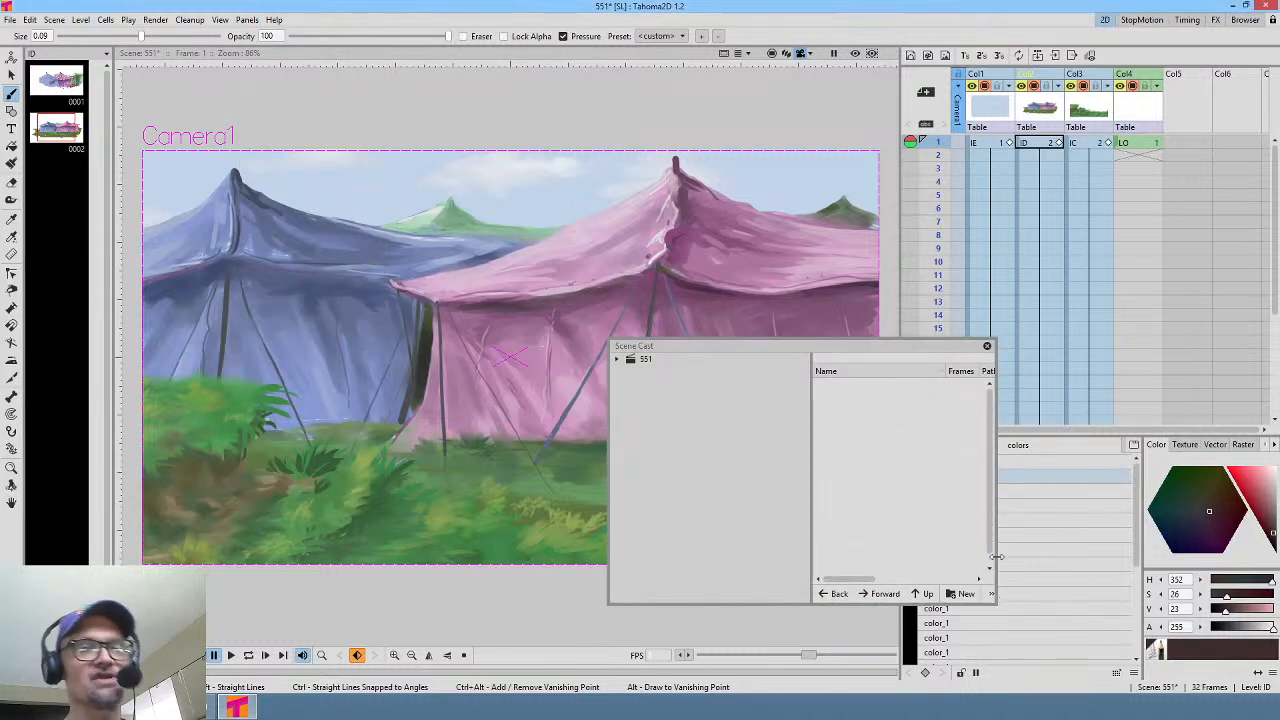
left_click_drag(996, 556, 1074, 557)
left_click_drag(978, 345, 805, 236)
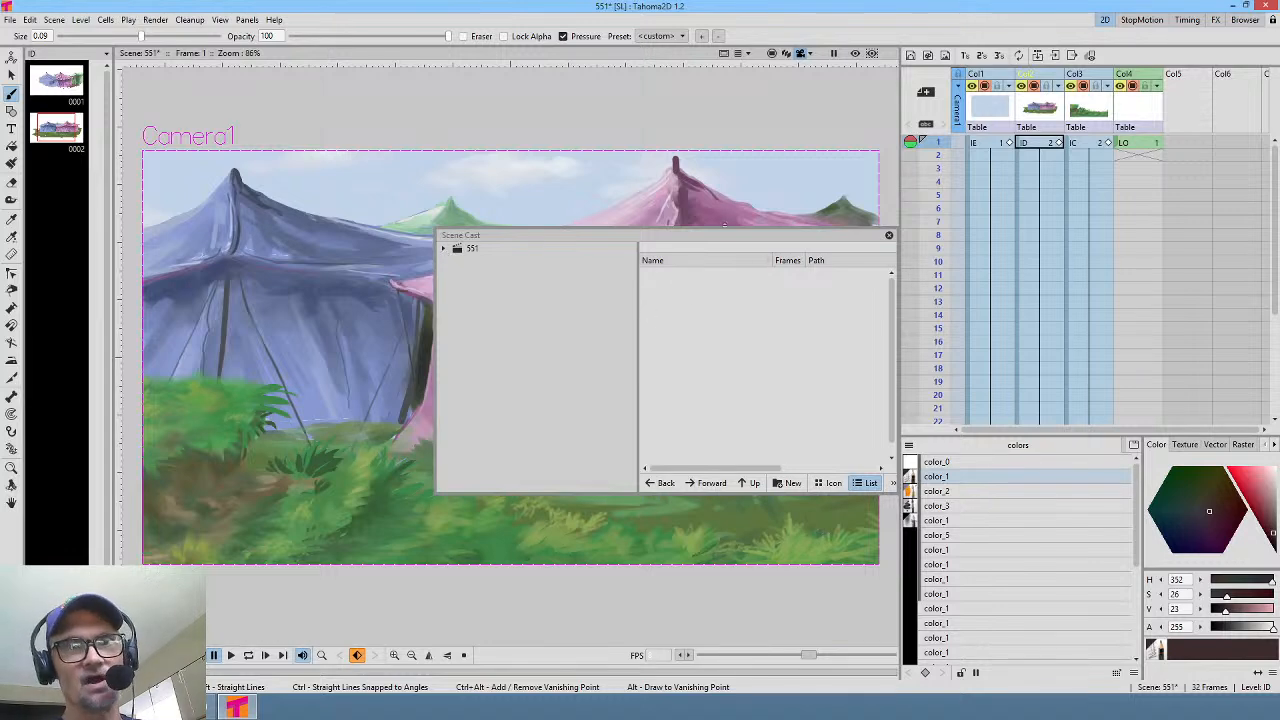
left_click_drag(729, 238, 663, 214)
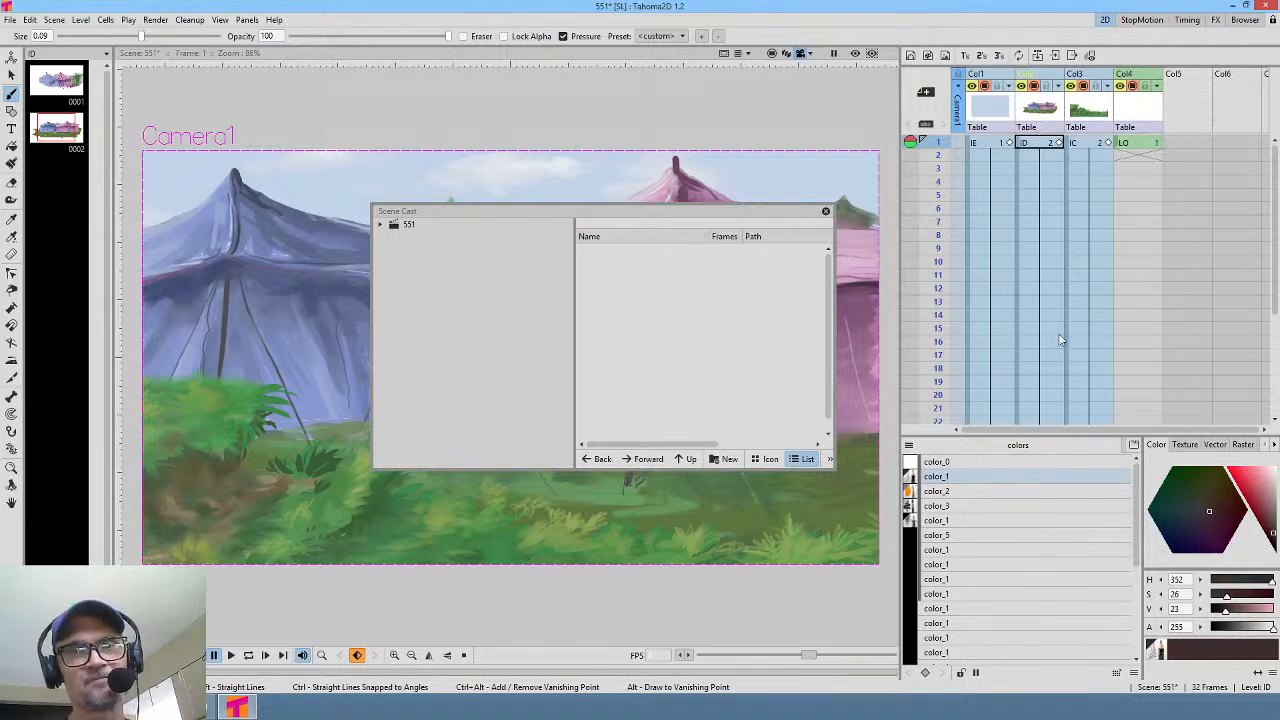
Step: Remove all unused levels from scene 551's cast, close the Scene Cast panel and save the scene
left_click(381, 225)
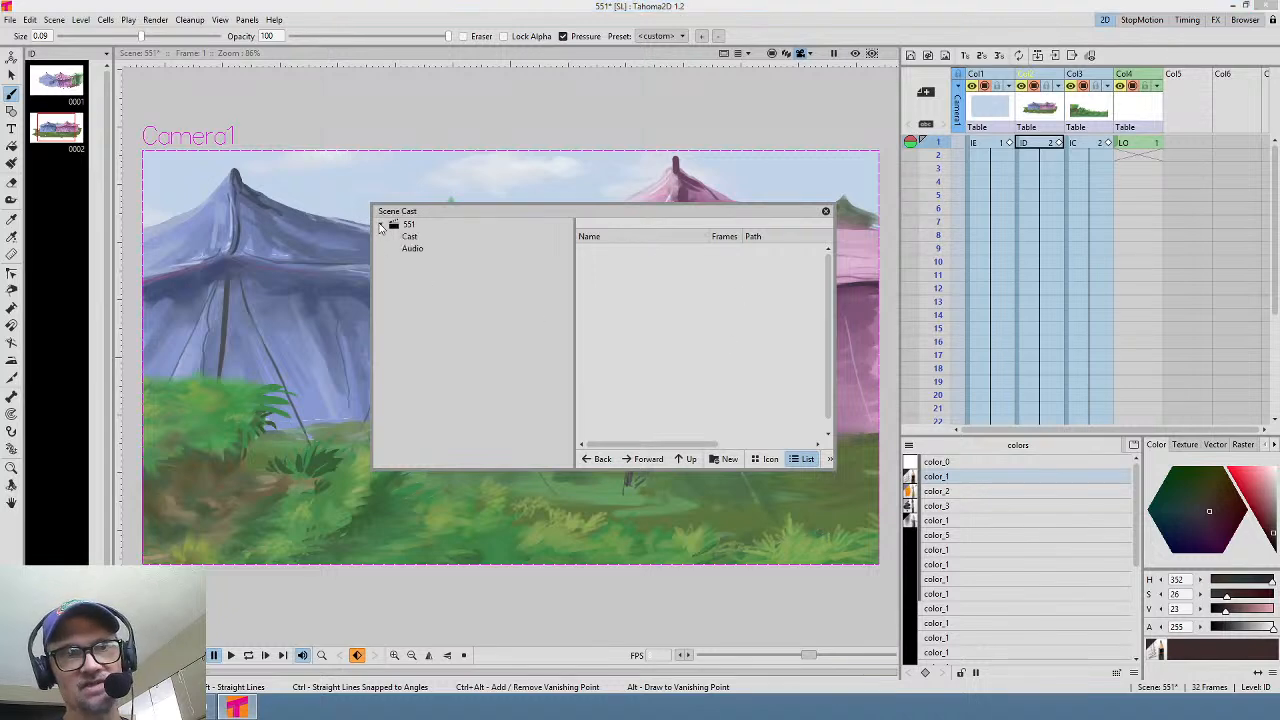
left_click(420, 240)
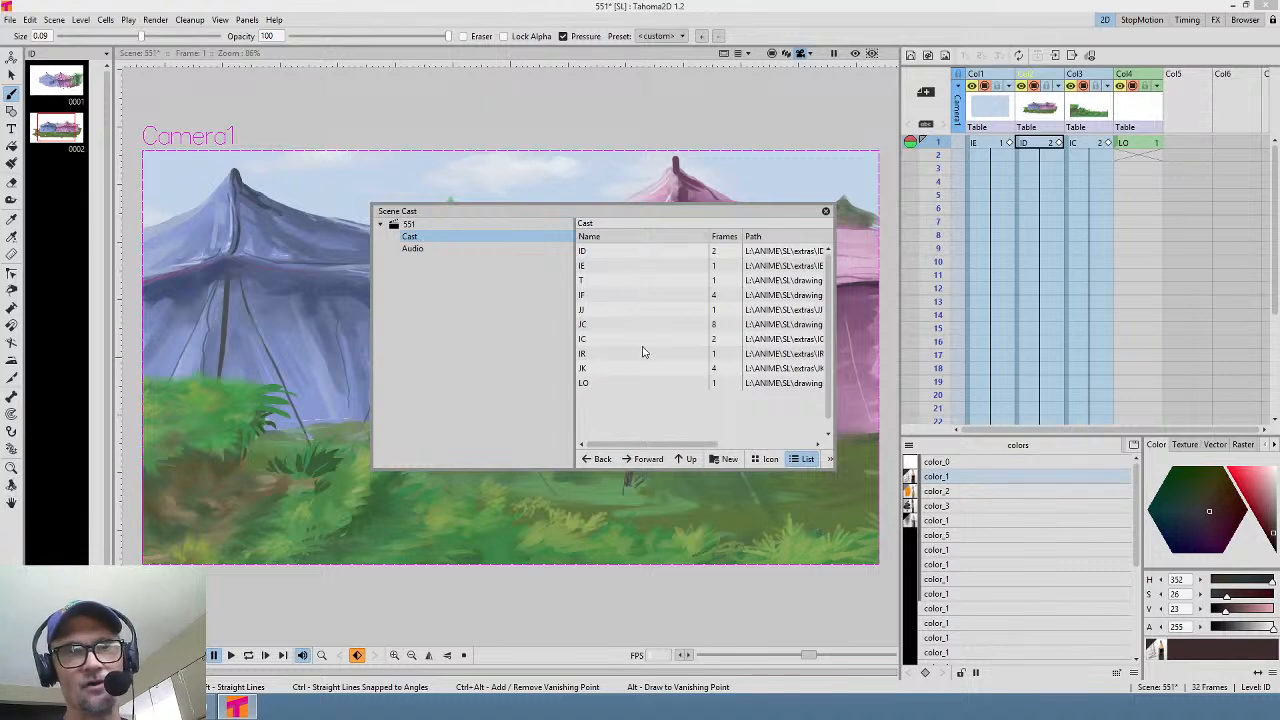
right_click(695, 402)
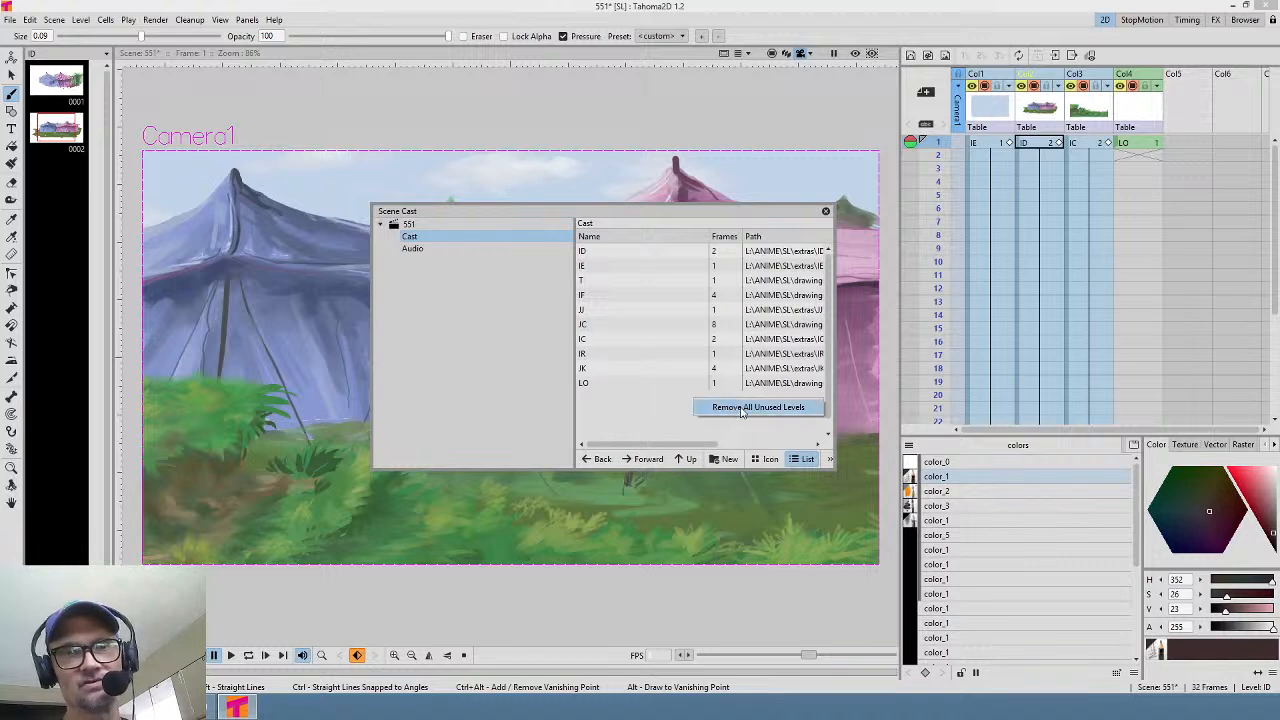
left_click(742, 410)
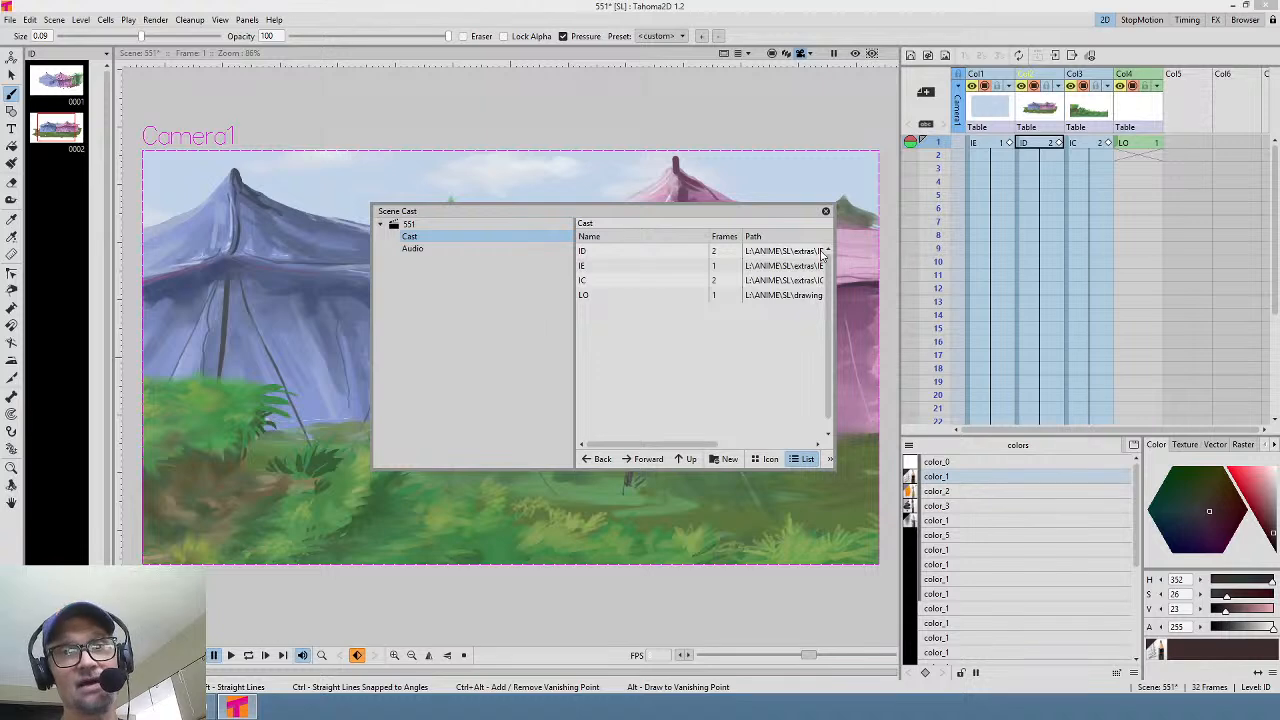
left_click(825, 211)
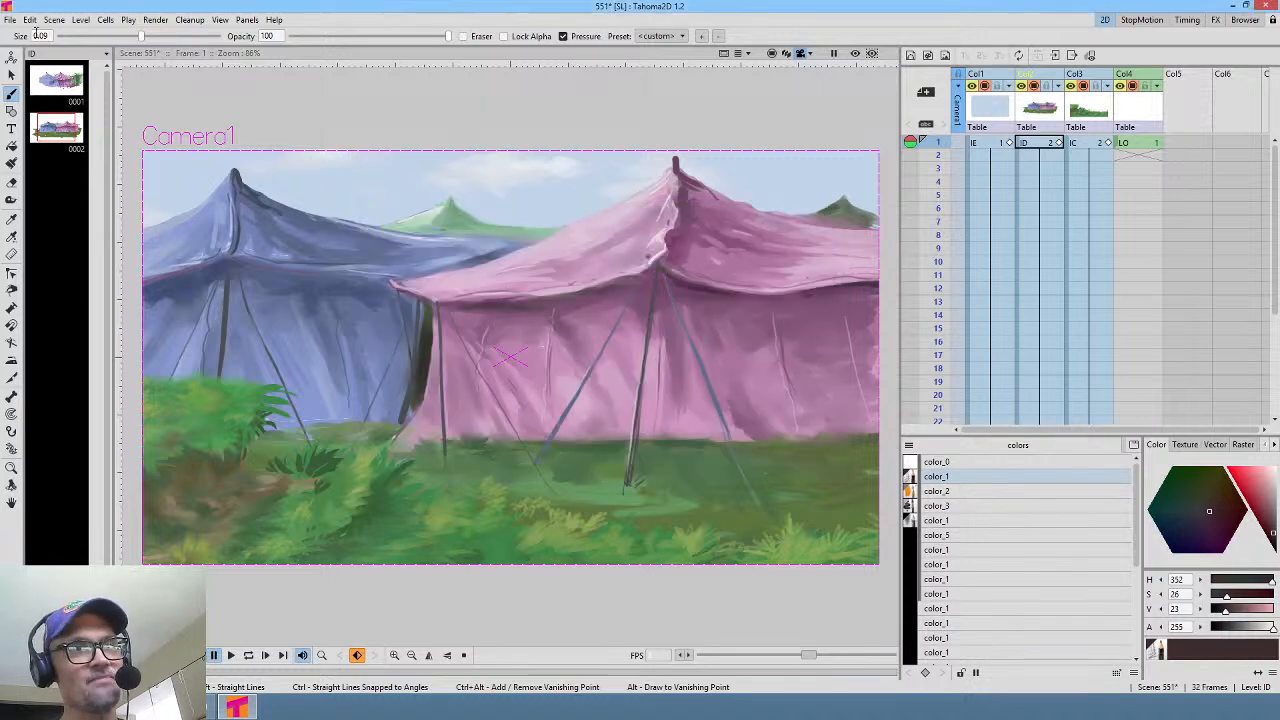
left_click(10, 20)
left_click(30, 66)
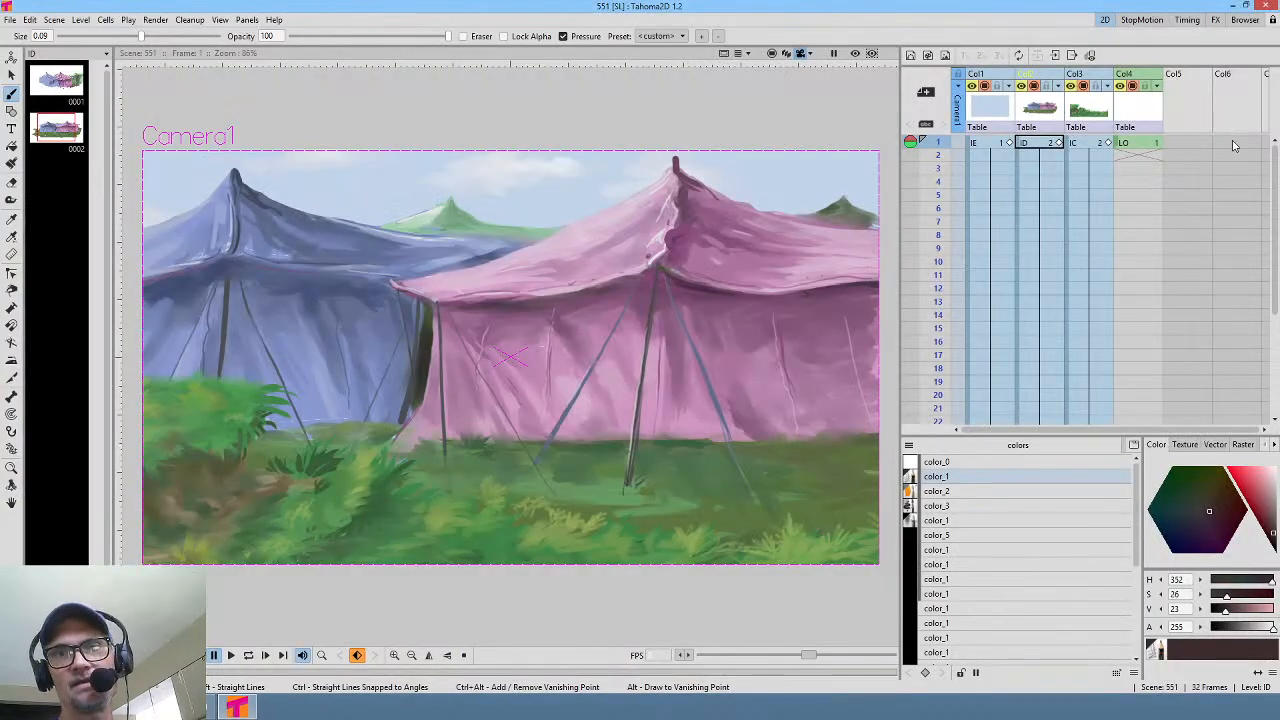
Step: Paste the copied storyboard sketch into frame 1 of Col6 and move its column directly before the LO column
left_click(1233, 145)
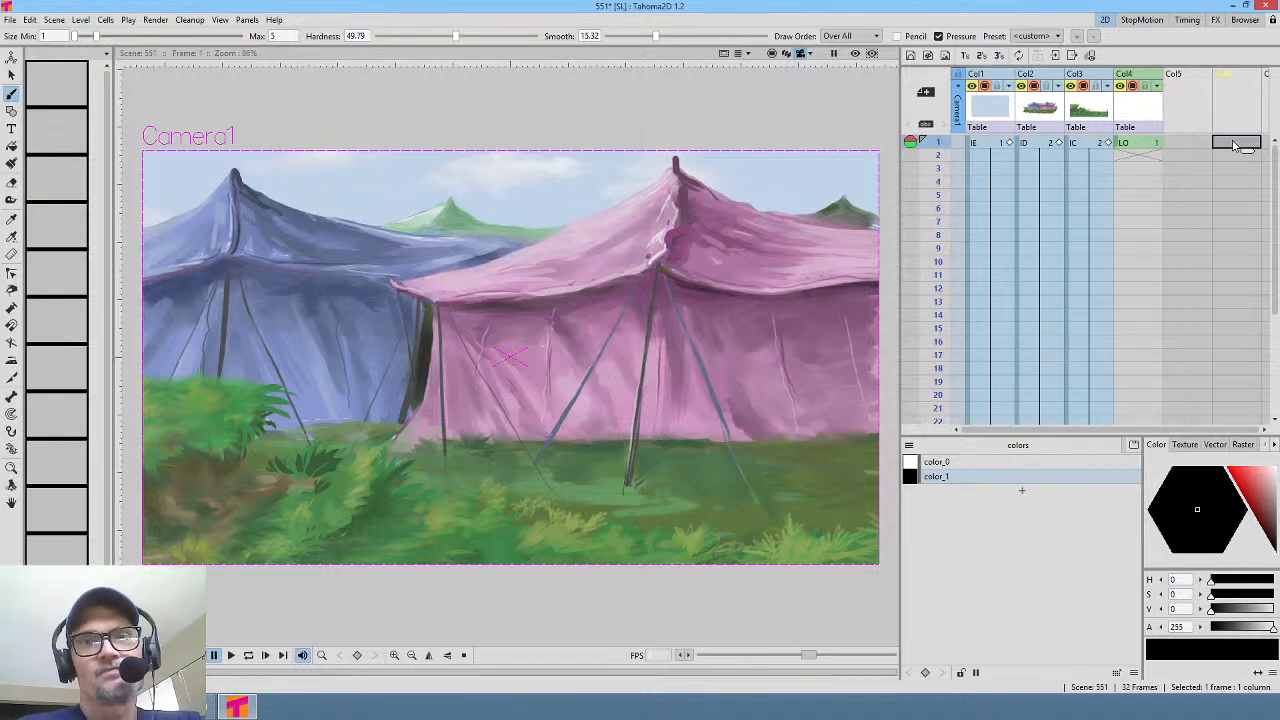
key("ctrl+v")
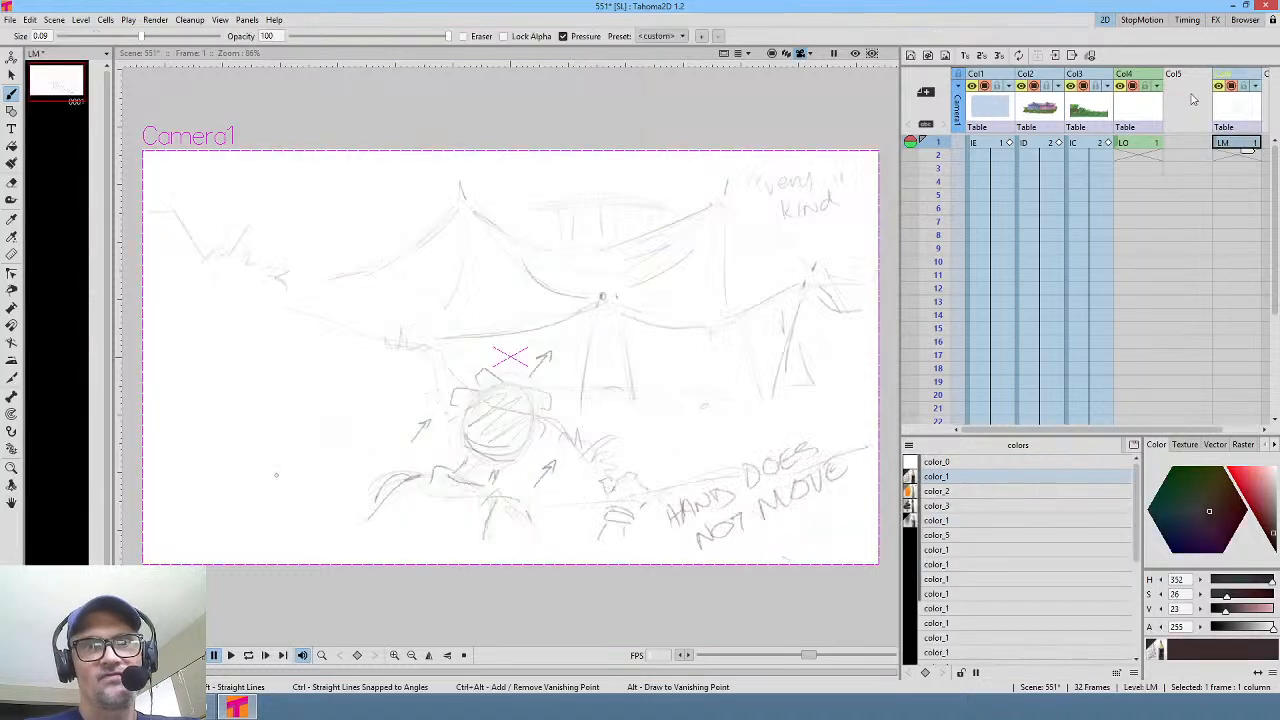
left_click_drag(1237, 78, 1138, 78)
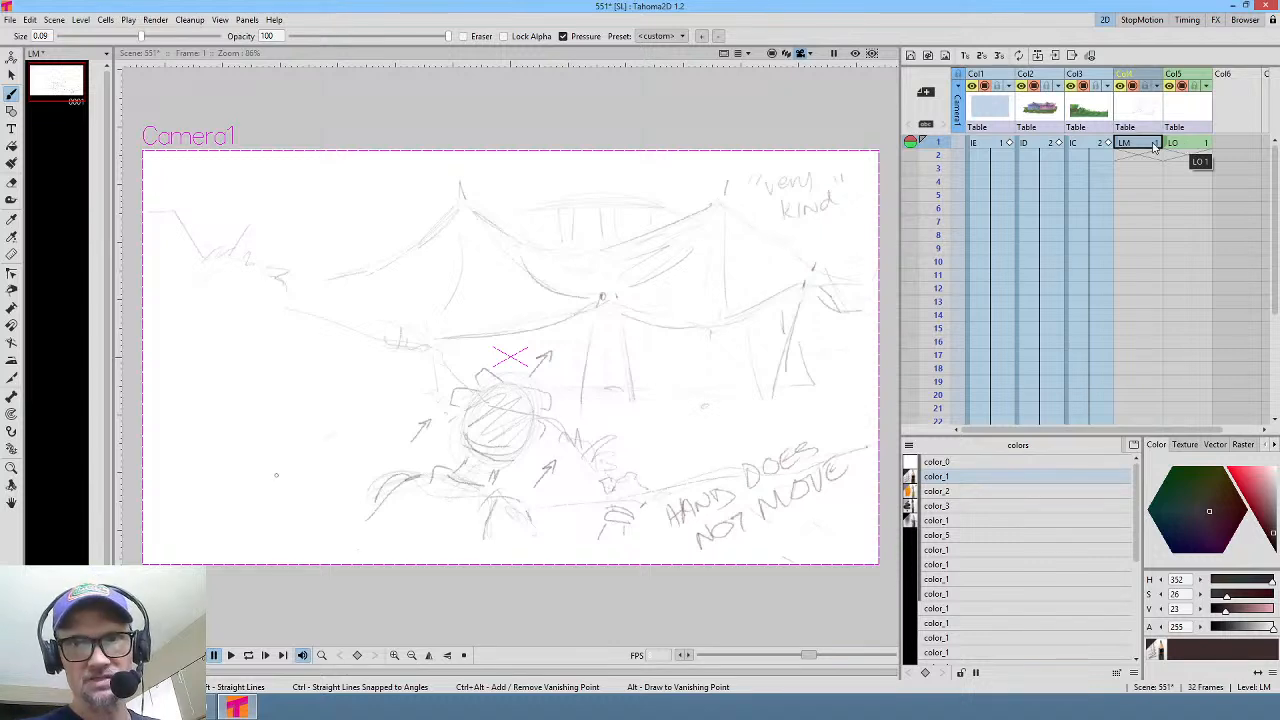
Step: Lasso the figure in the LM sketch with a freehand selection and move it by about X 141 px, Y 245 px
left_click(1150, 146)
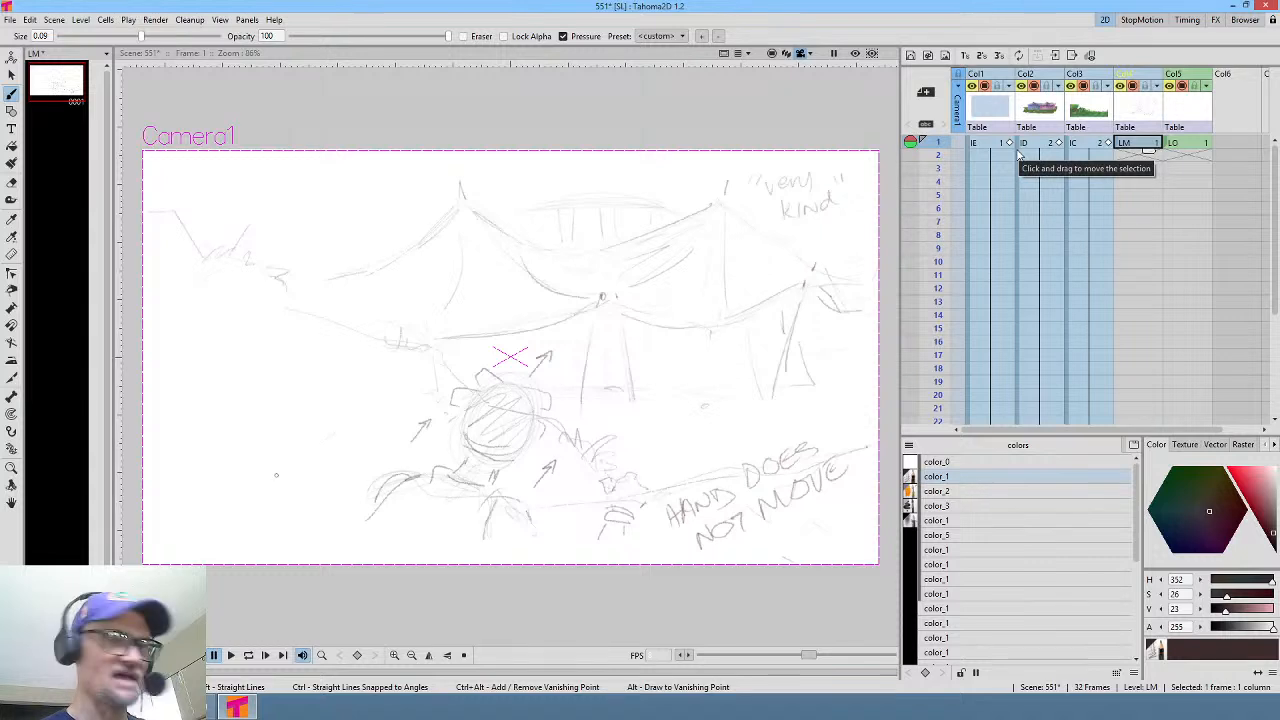
key("s")
mouse_move(577, 334)
left_mouse_down()
mouse_move(380, 413)
mouse_move(381, 608)
mouse_move(571, 518)
mouse_move(565, 326)
left_mouse_up()
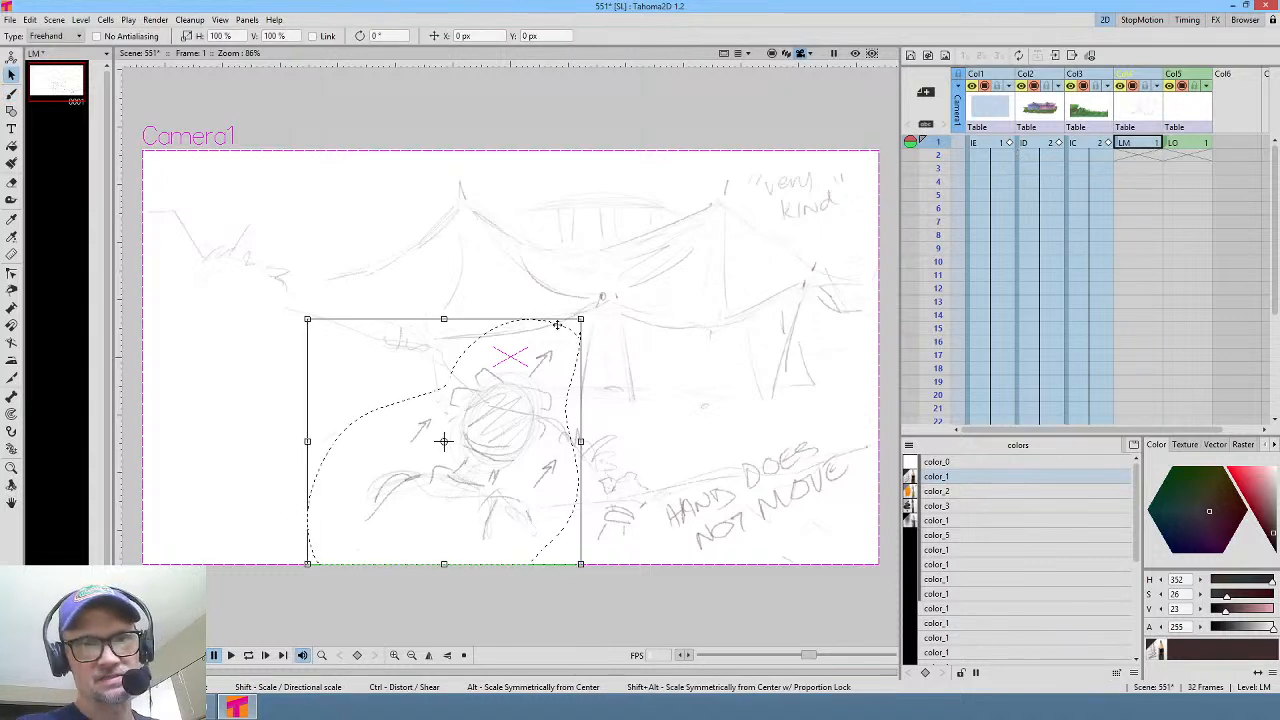
left_click_drag(511, 396, 548, 332)
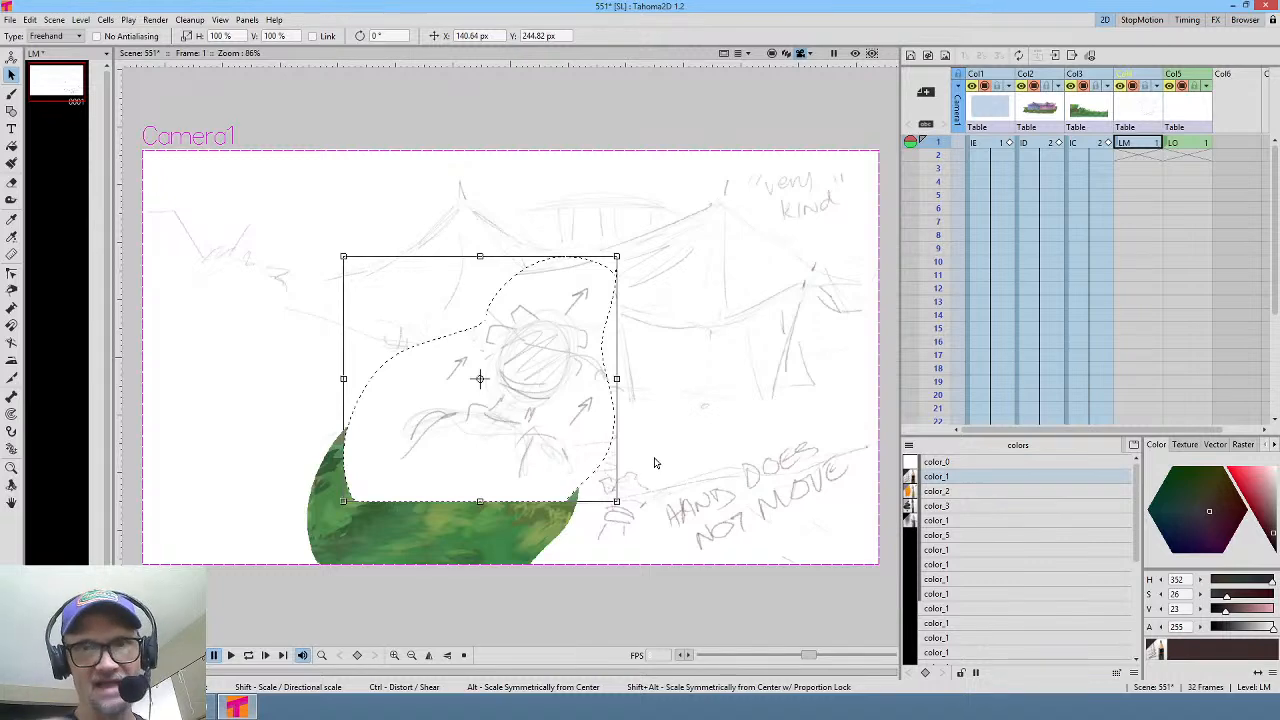
Step: Select frame 1 of the LO level, choose the brown color_1 style for drawing and save scene 551
left_click(1188, 146)
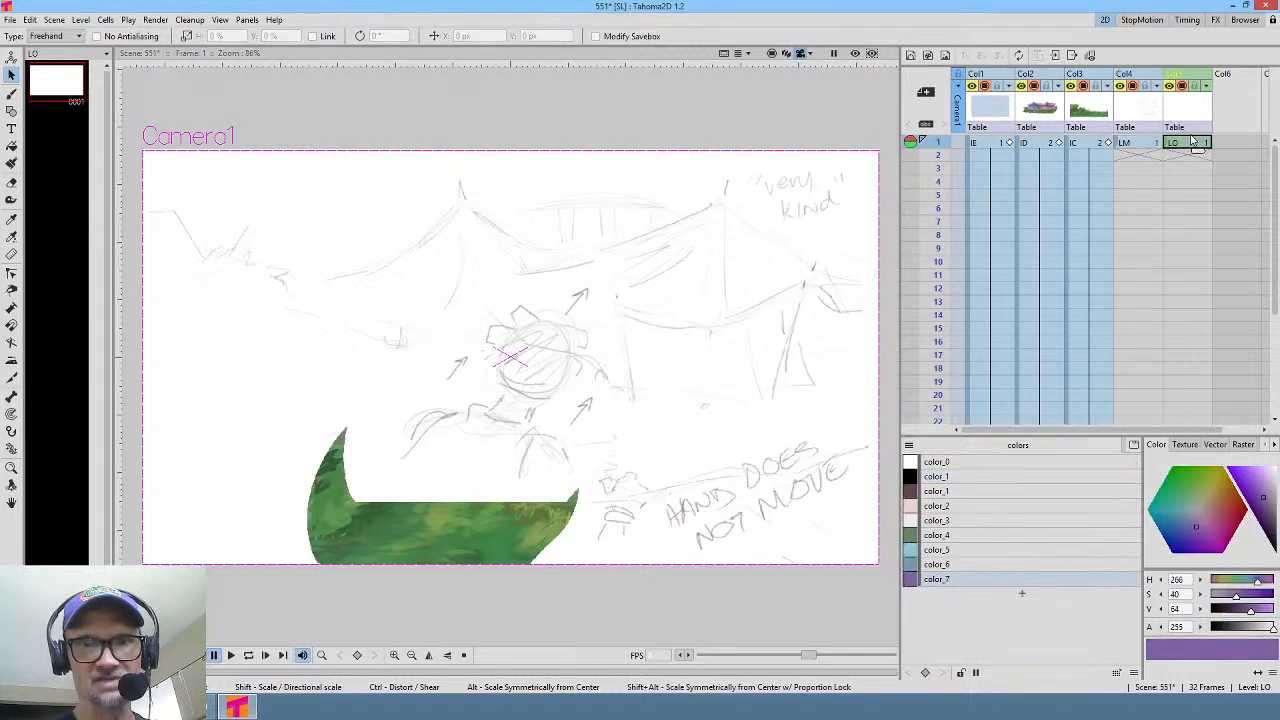
left_click(967, 491)
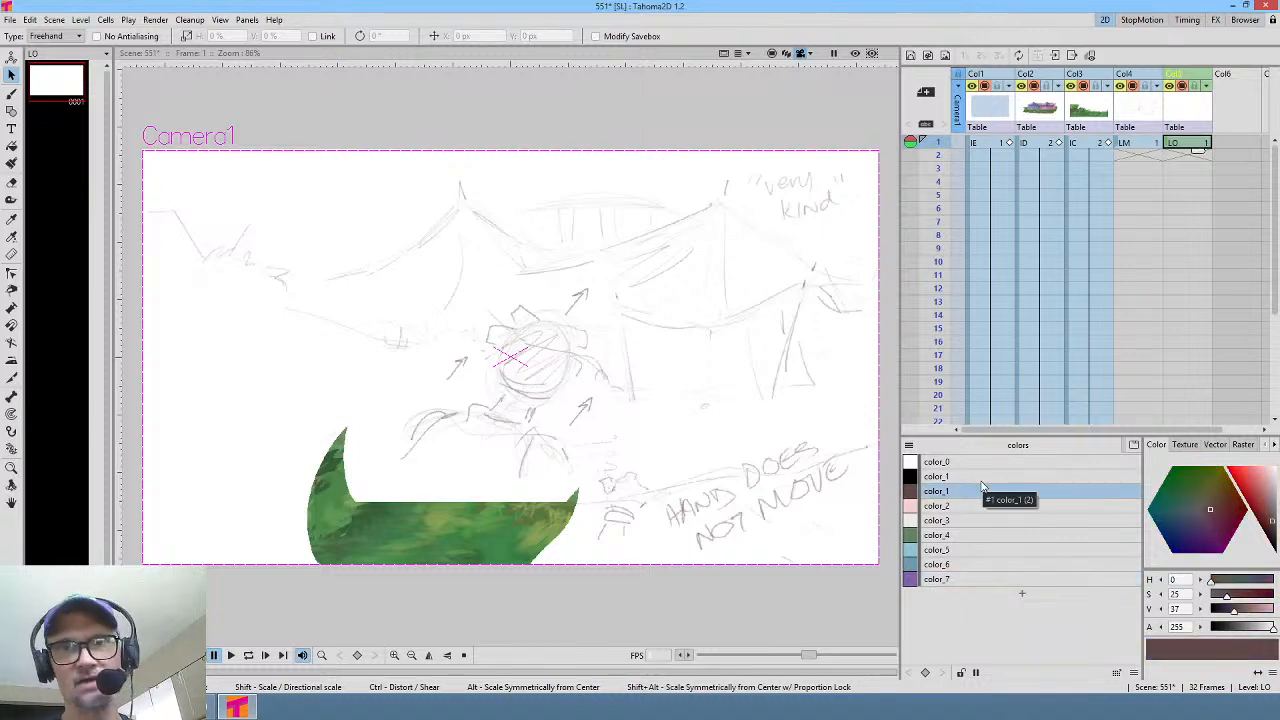
key("shift+space")
left_click_drag(571, 440, 674, 351)
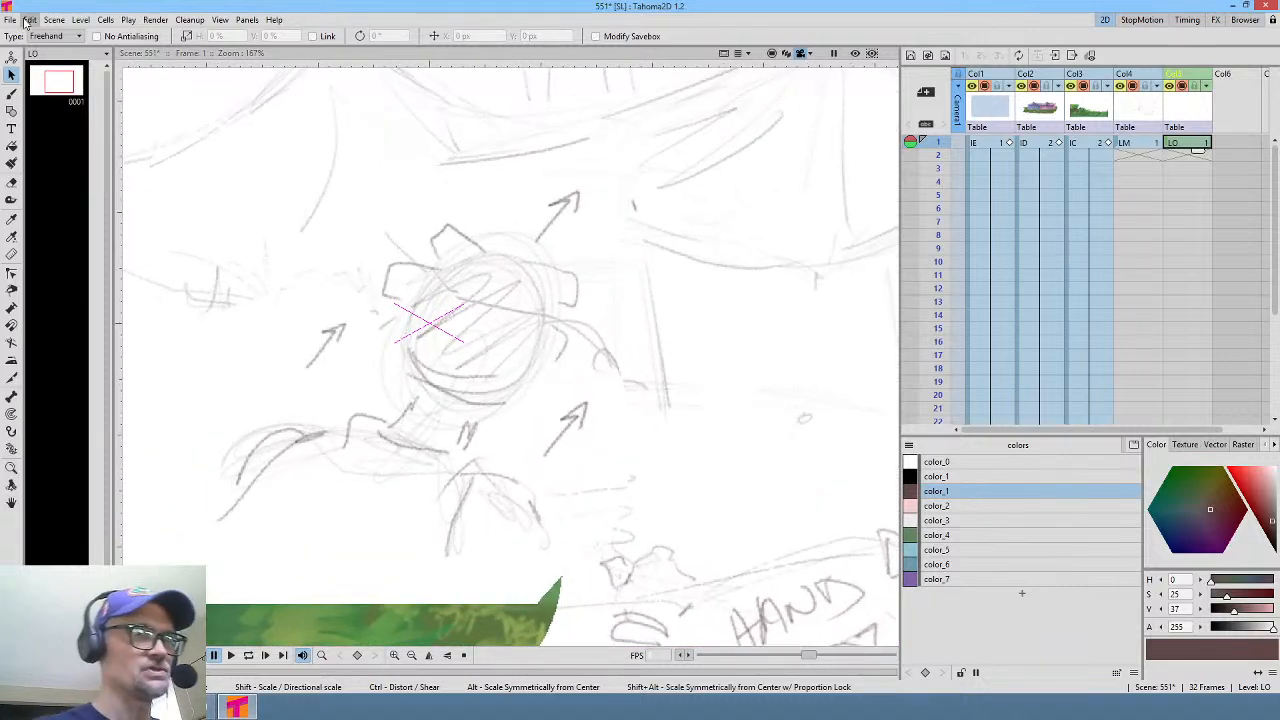
left_click(12, 21)
left_click(36, 66)
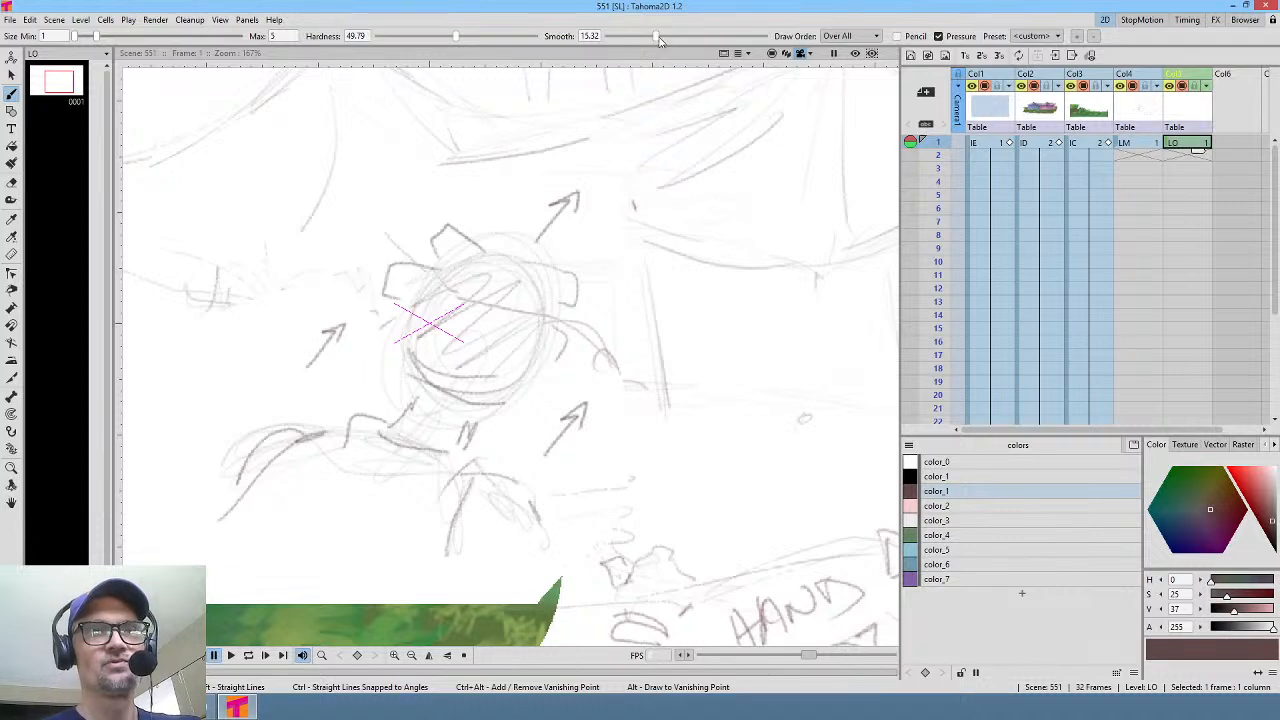
Step: Set the brush to Smooth 16.81 and Hardness 54.04 and ink the scalloped hair outline around the sketched head
left_click_drag(656, 37, 659, 38)
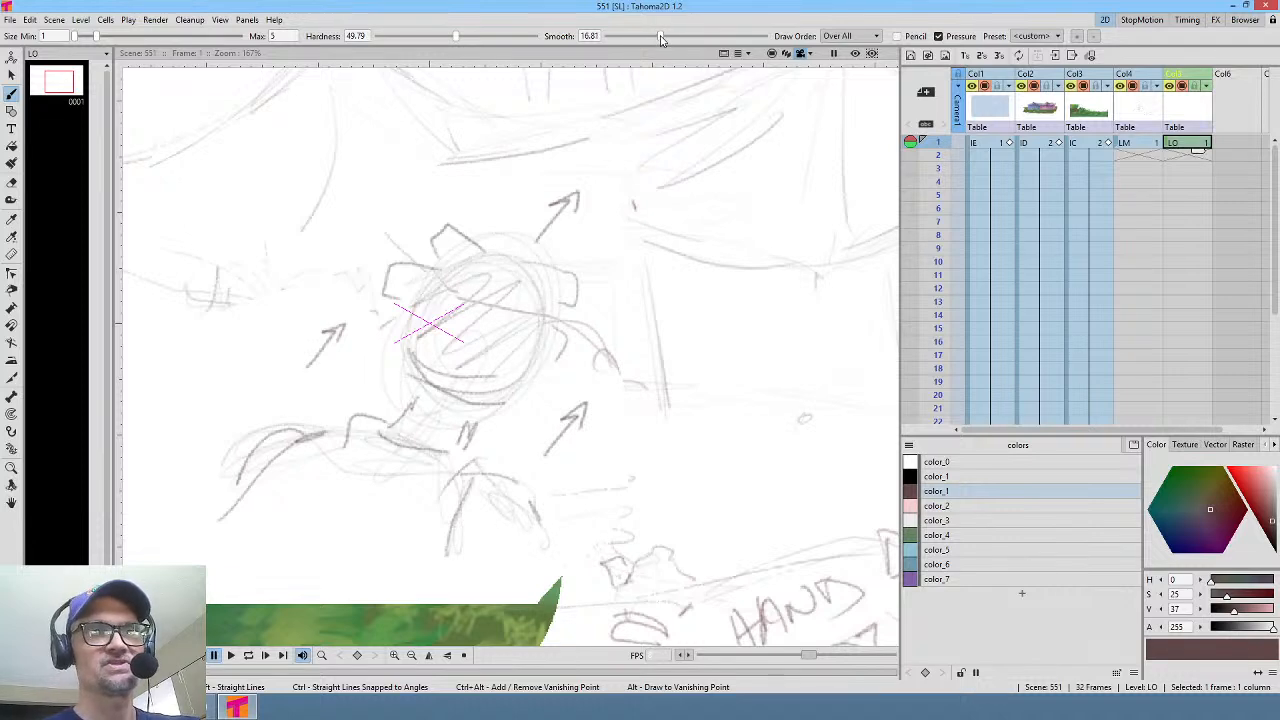
mouse_move(456, 37)
left_mouse_down()
mouse_move(517, 38)
mouse_move(463, 37)
left_mouse_up()
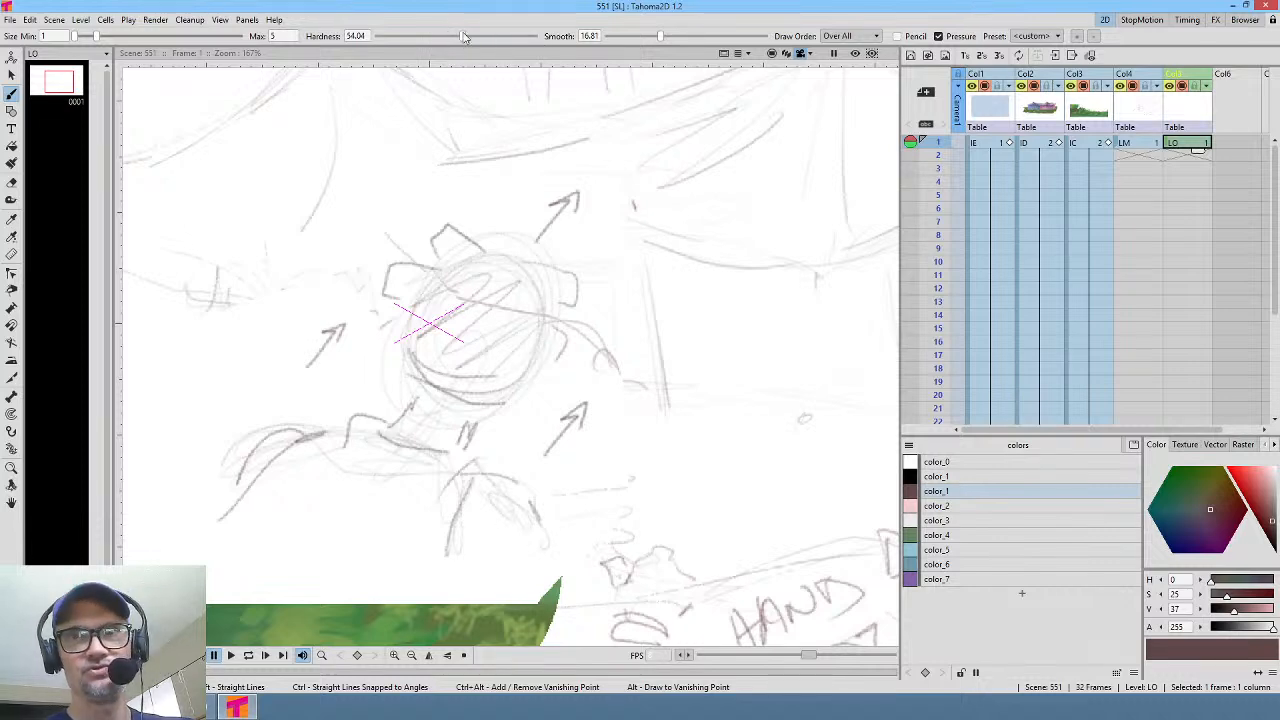
mouse_move(501, 249)
left_mouse_down()
mouse_move(455, 223)
mouse_move(434, 241)
mouse_move(441, 260)
mouse_move(395, 268)
mouse_move(394, 289)
mouse_move(417, 296)
mouse_move(393, 320)
mouse_move(443, 381)
mouse_move(505, 391)
left_mouse_up()
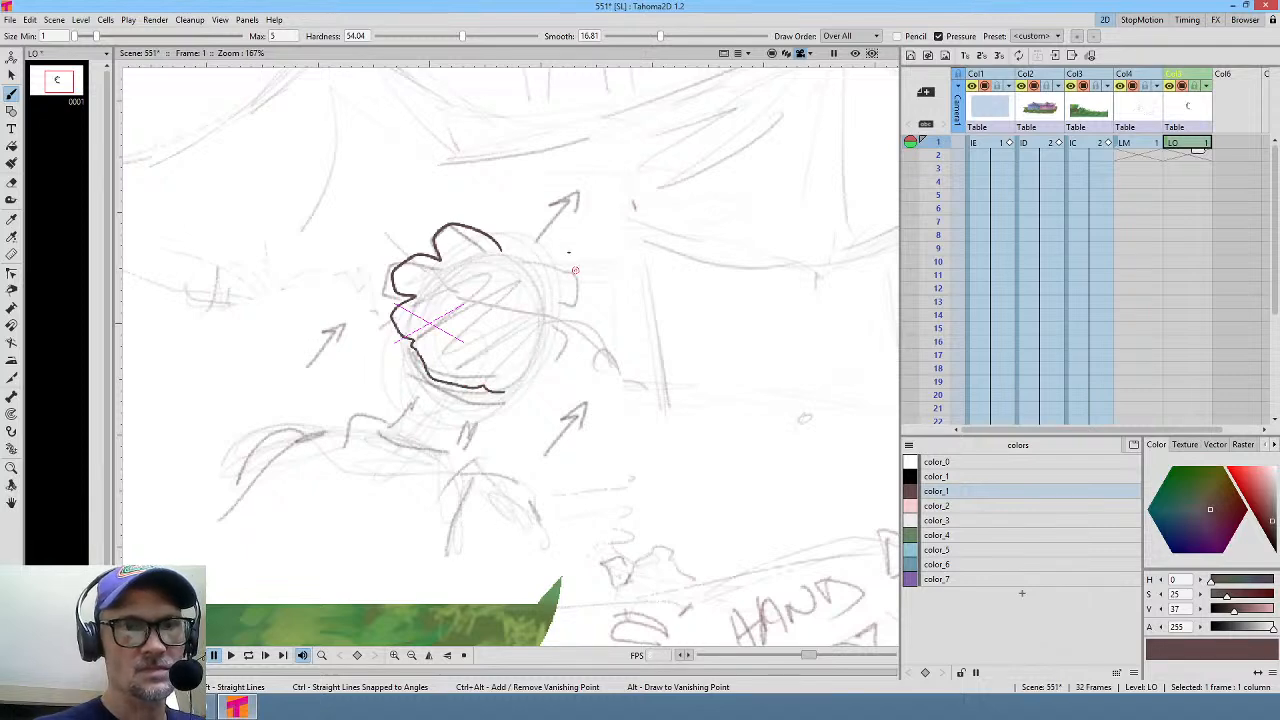
mouse_move(500, 250)
left_mouse_down()
mouse_move(547, 251)
mouse_move(575, 268)
mouse_move(554, 295)
mouse_move(563, 335)
mouse_move(500, 383)
left_mouse_up()
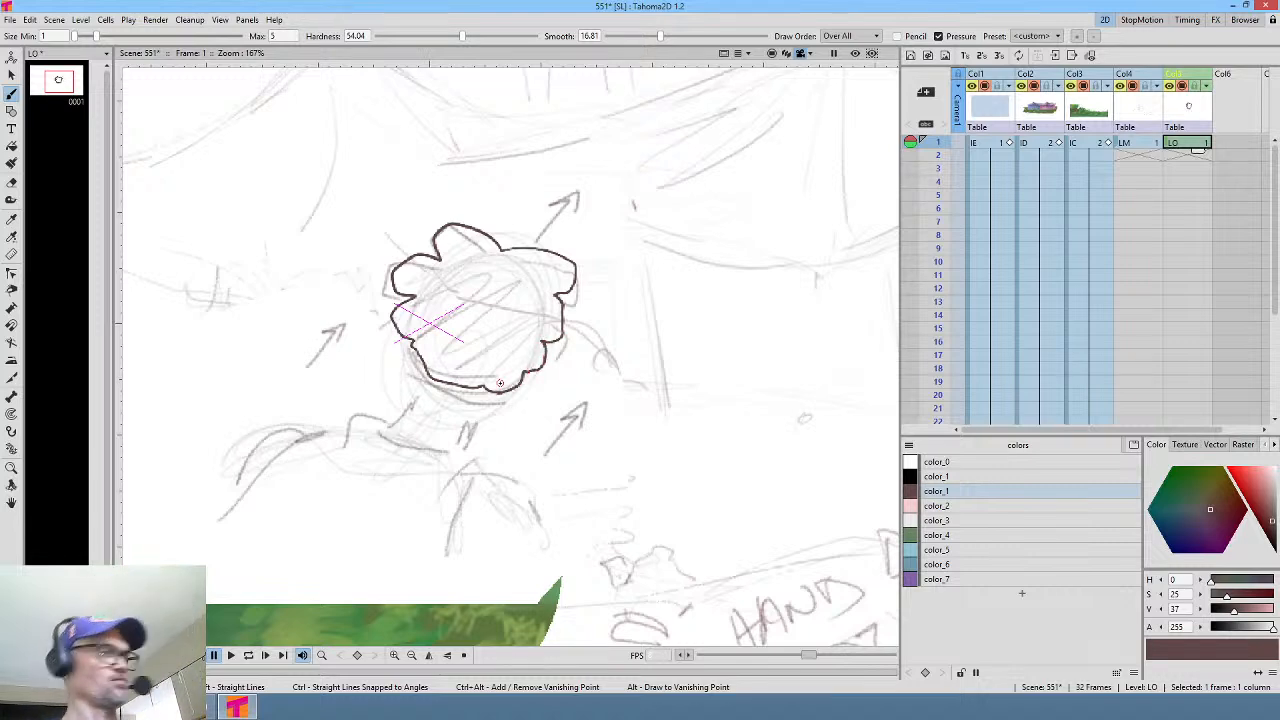
Step: Erase the right side and bottom of the hair outline and draw a short curl at its lower right
key("a")
mouse_move(609, 294)
left_mouse_down()
mouse_move(614, 262)
mouse_move(591, 276)
left_mouse_up()
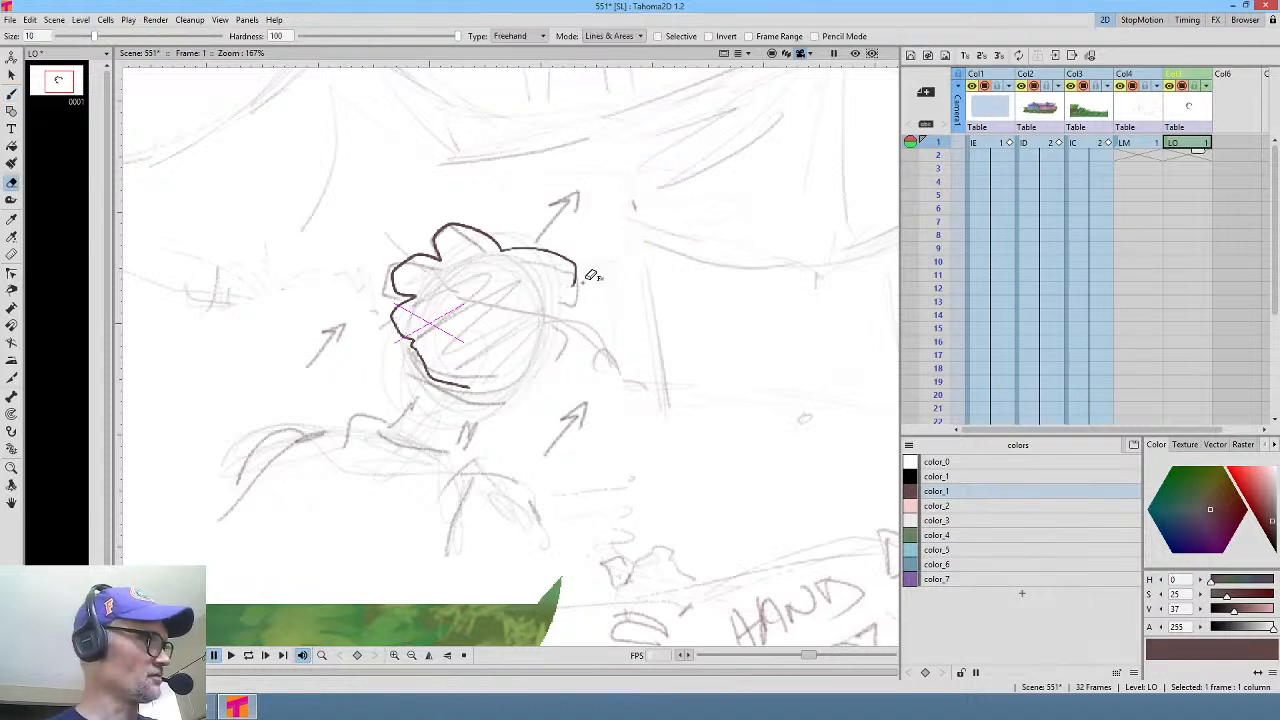
key("b")
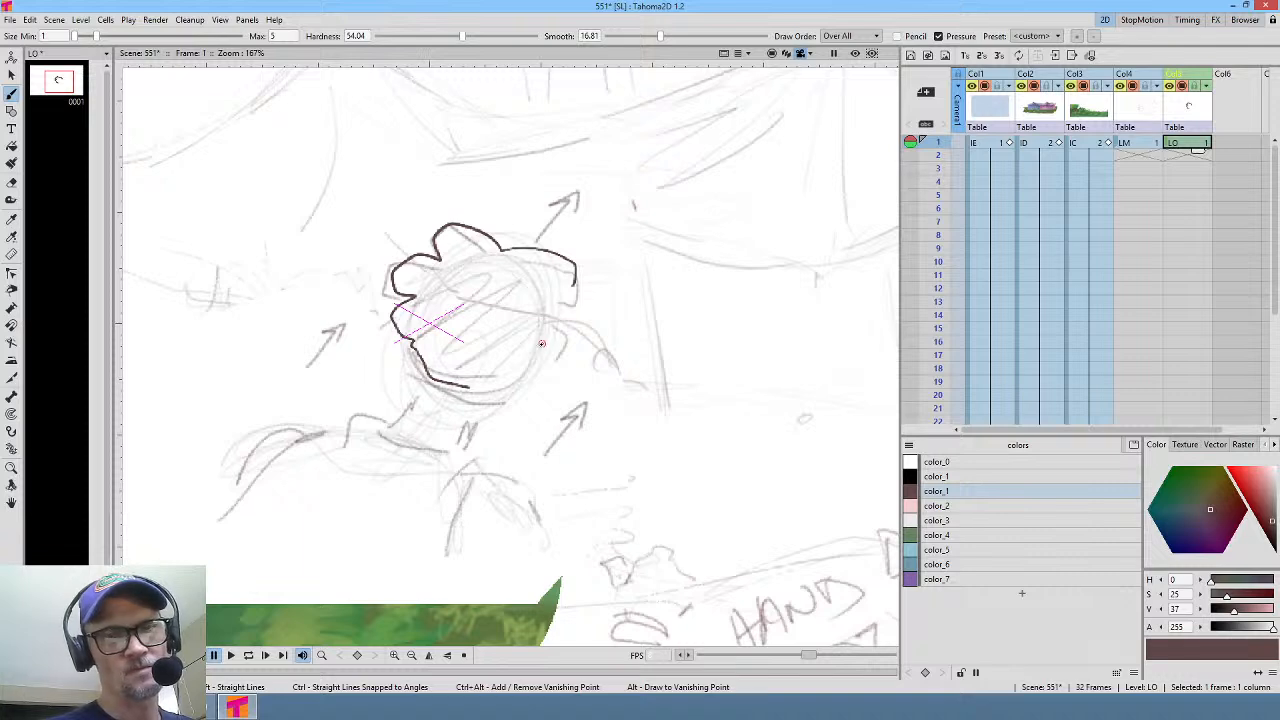
left_click_drag(549, 346, 562, 328)
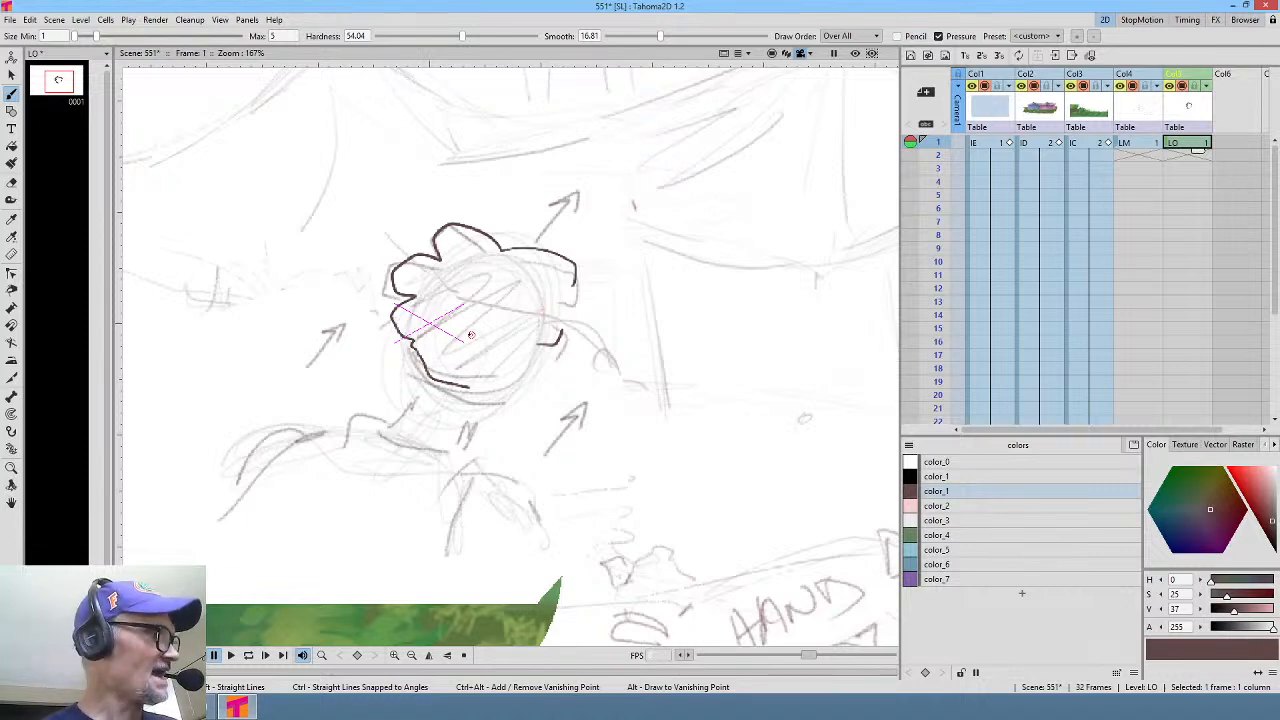
key("e")
left_click_drag(470, 360, 453, 341)
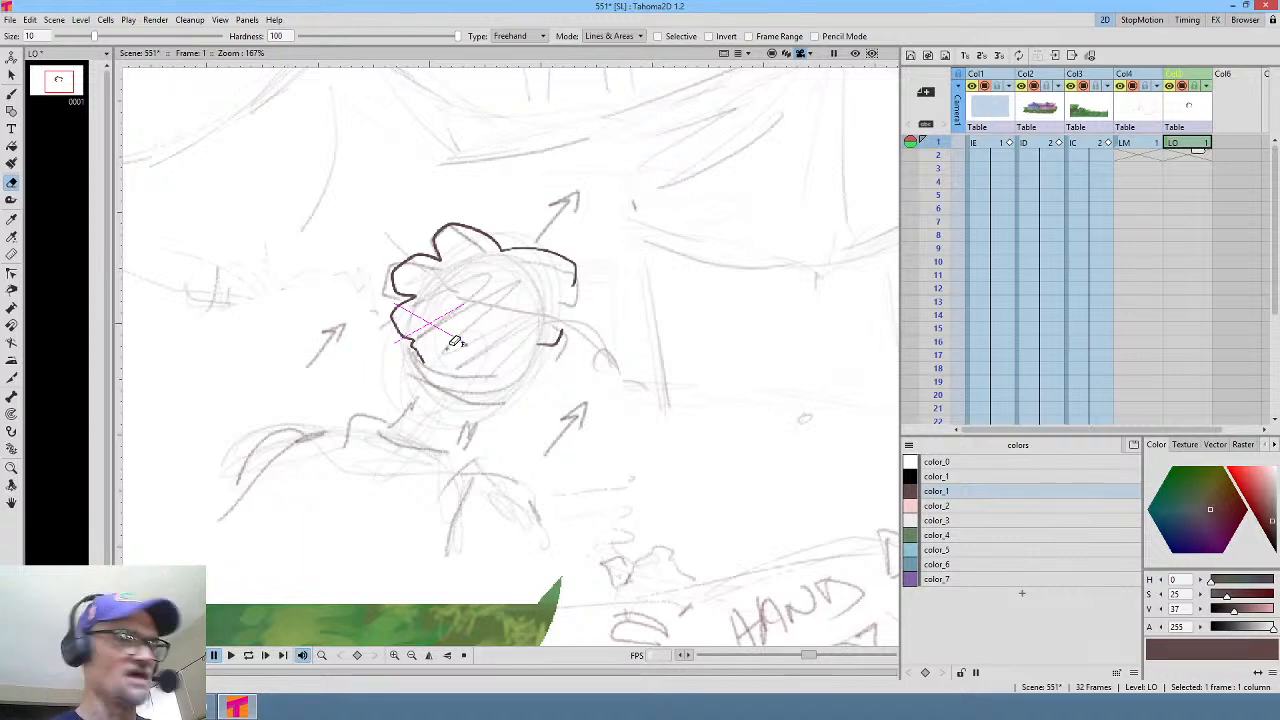
Step: Redraw the hair outline's curls along the bottom and right side until the contour is closed
key("b")
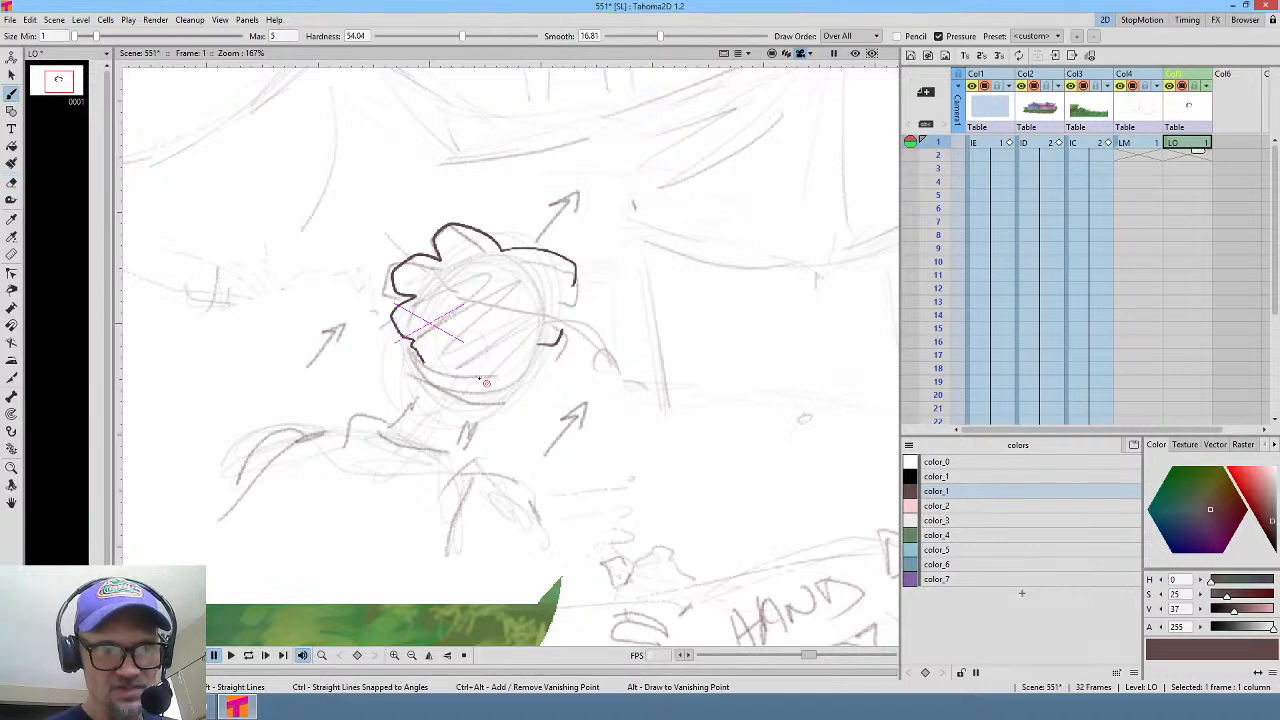
left_click_drag(468, 382, 505, 376)
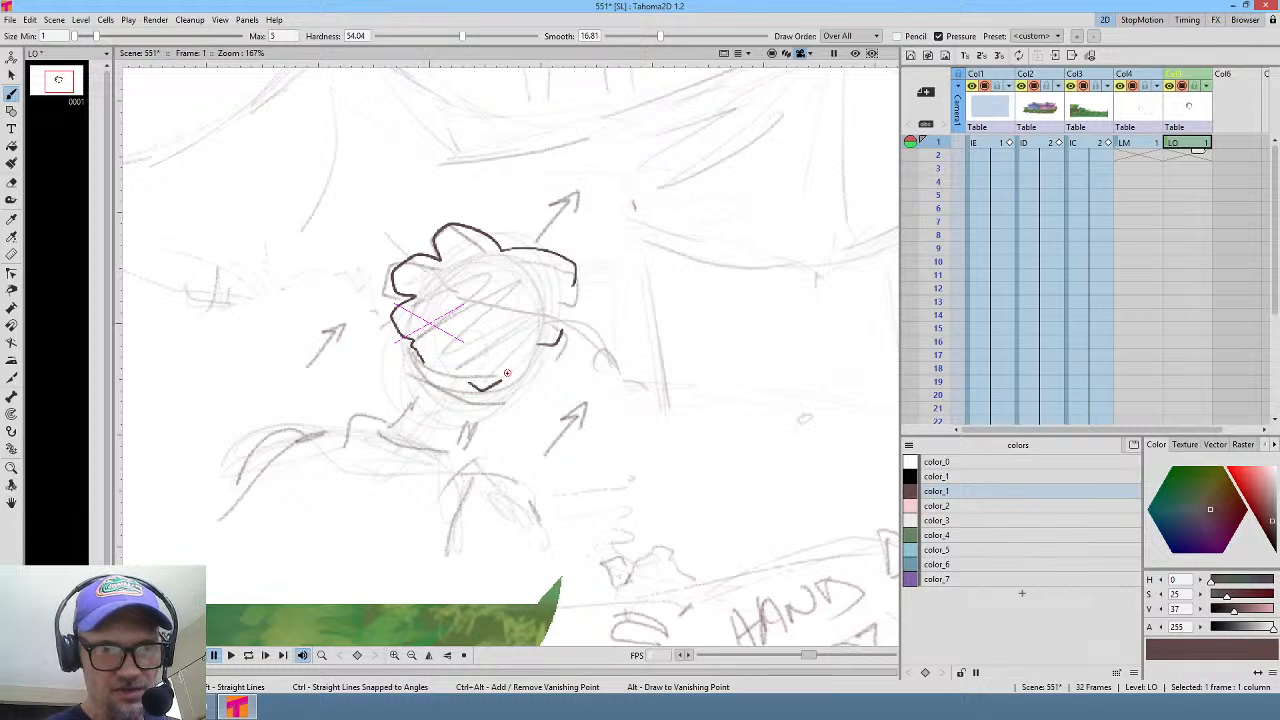
key("e")
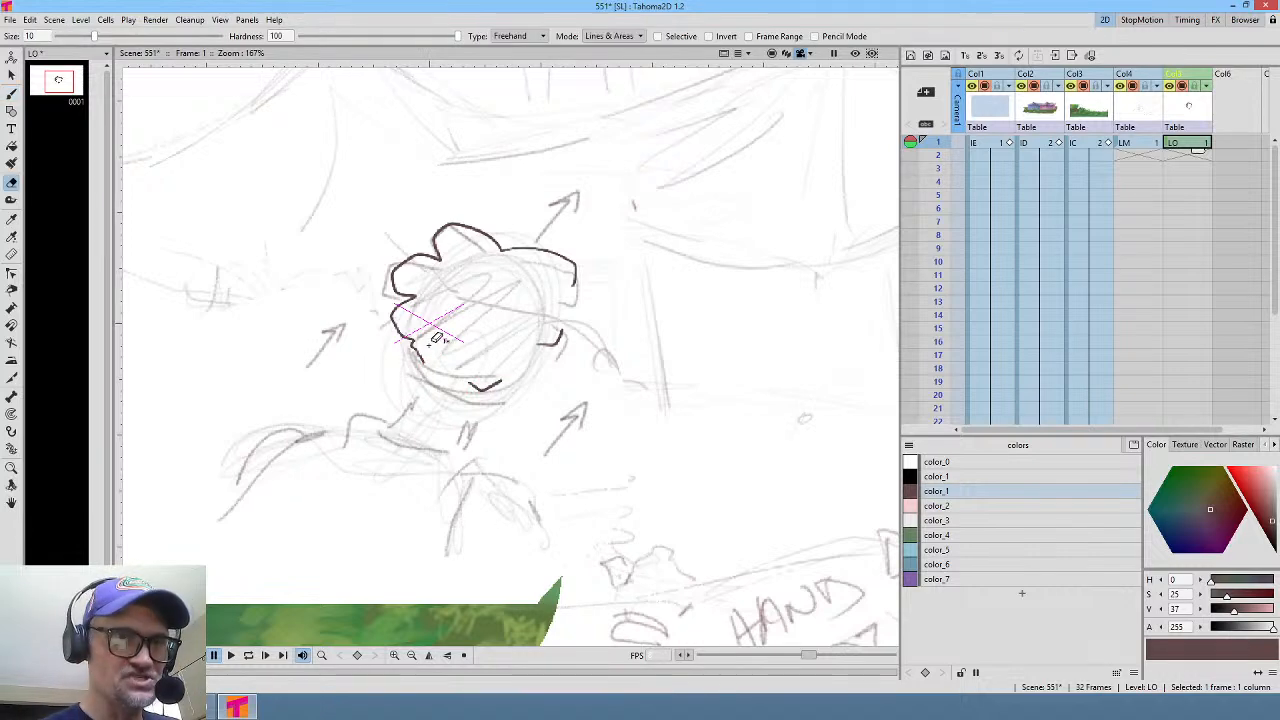
key("b")
mouse_move(470, 384)
left_mouse_down()
mouse_move(425, 374)
mouse_move(405, 345)
left_mouse_up()
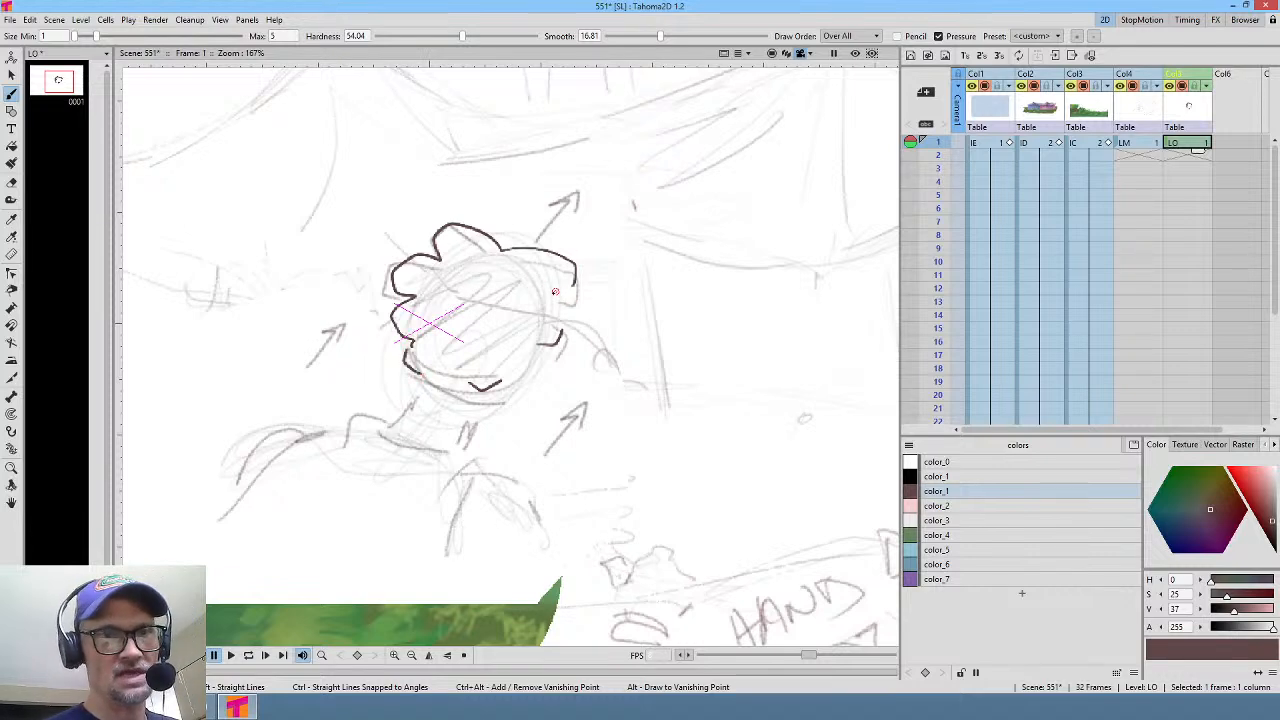
left_click_drag(562, 317, 566, 301)
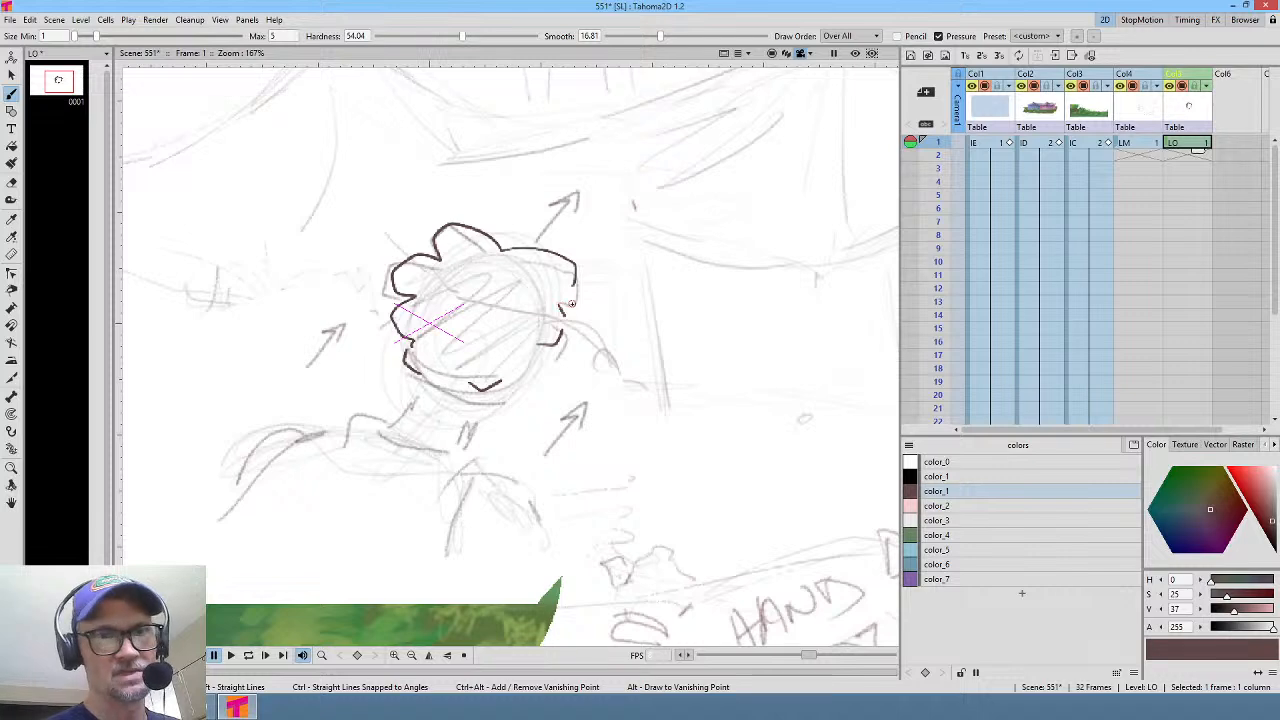
left_click_drag(507, 379, 573, 380)
scroll(420, 378, "up", 6)
left_click_drag(489, 353, 425, 355)
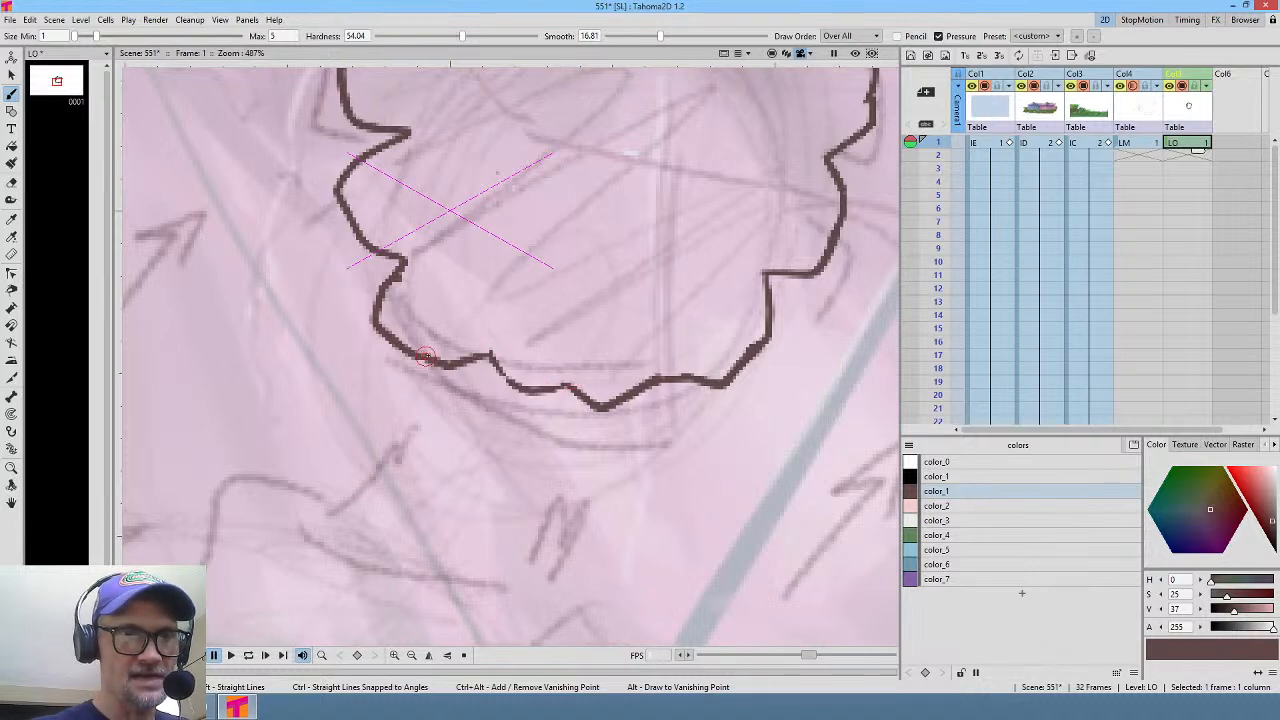
Step: Examine the closed hair outline with the check display of black ink and grey enclosed area, and look through the available view checks
key("ctrl+t")
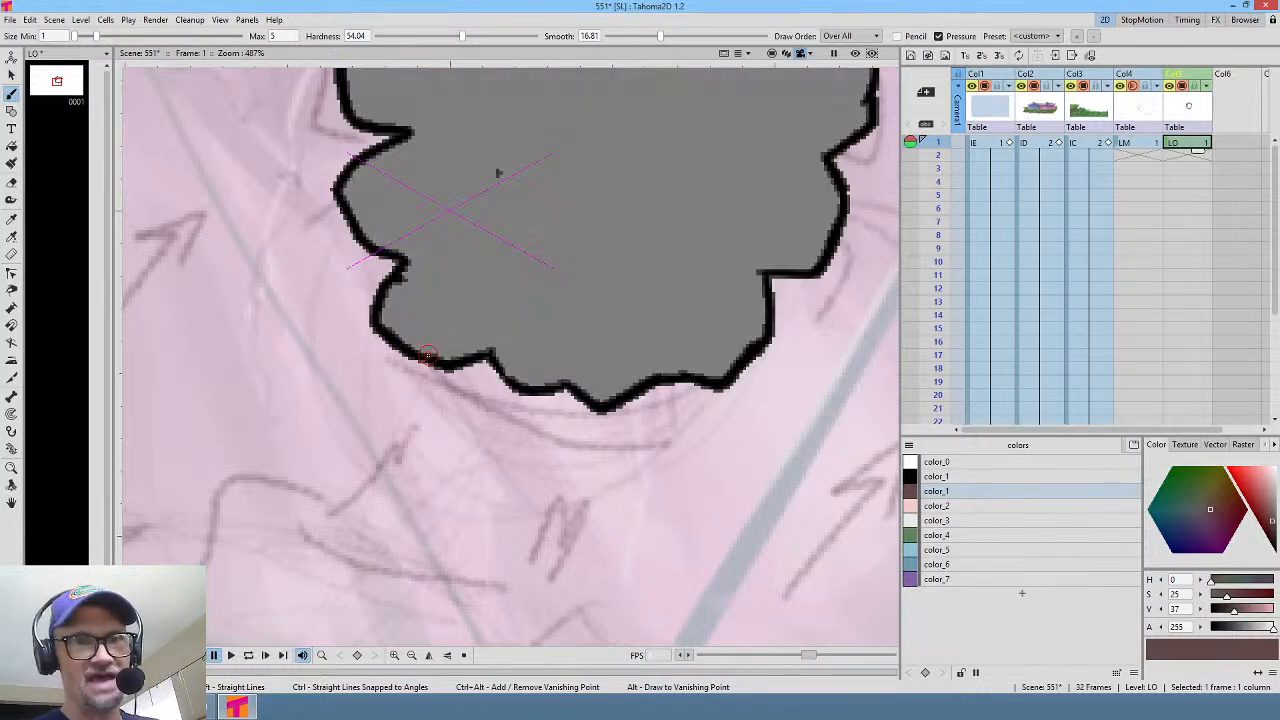
key("ctrl+t")
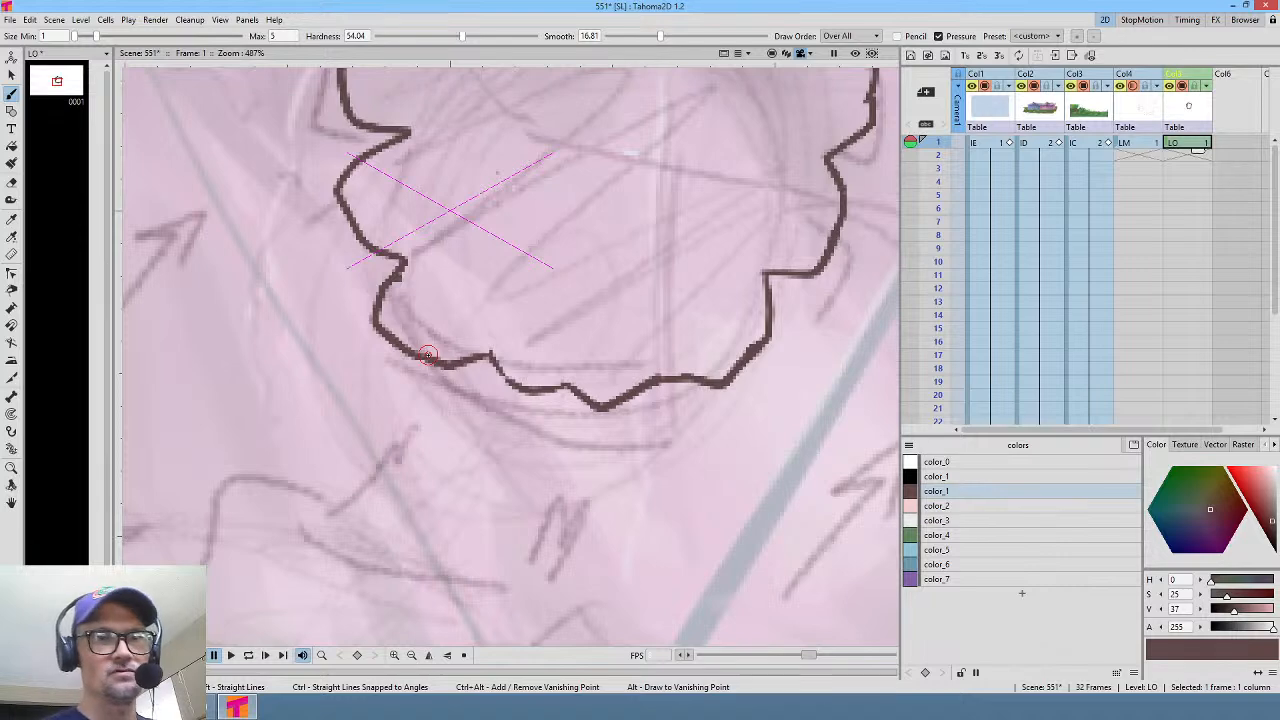
left_click_drag(606, 306, 574, 397)
key("ctrl+t")
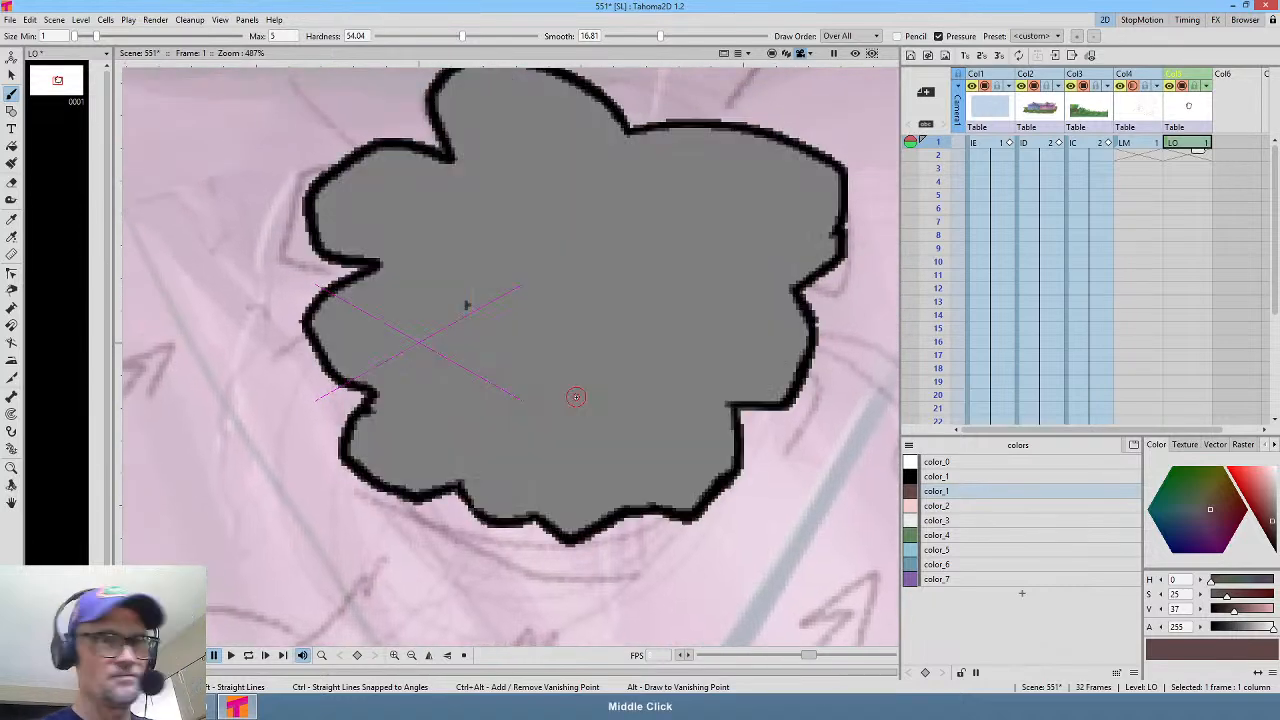
key("ctrl+t")
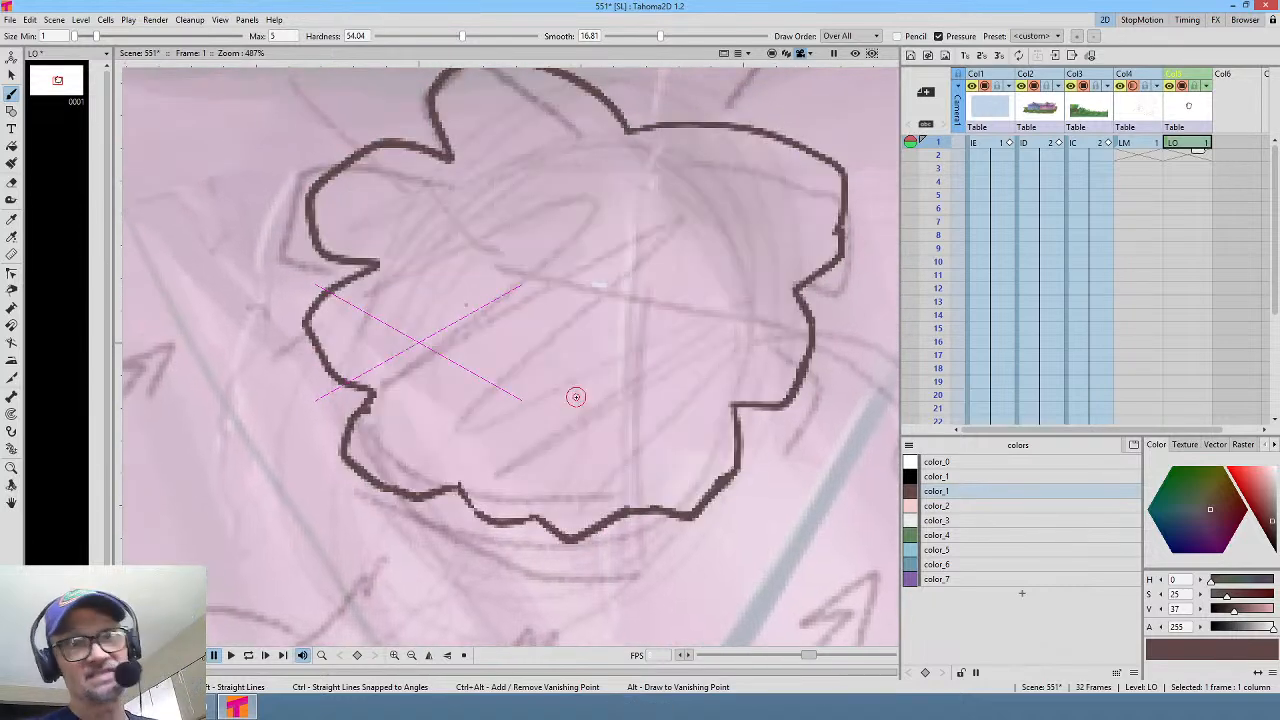
left_click(220, 20)
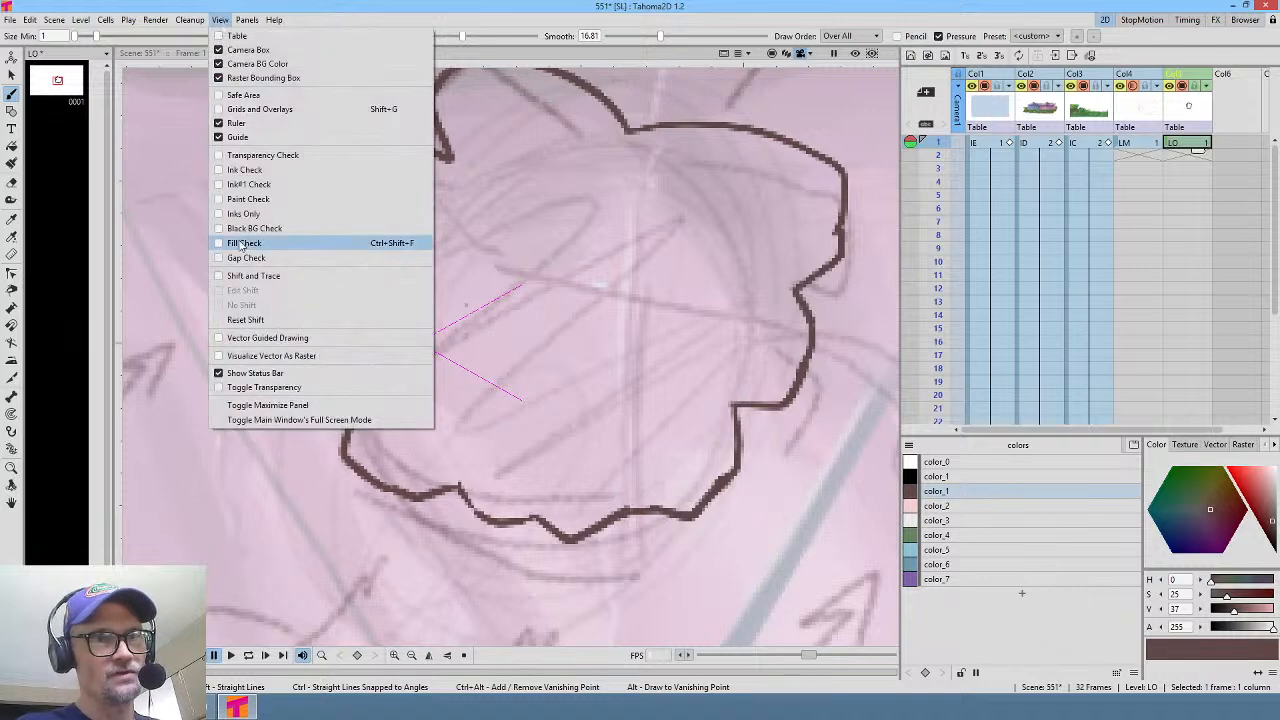
left_click(600, 10)
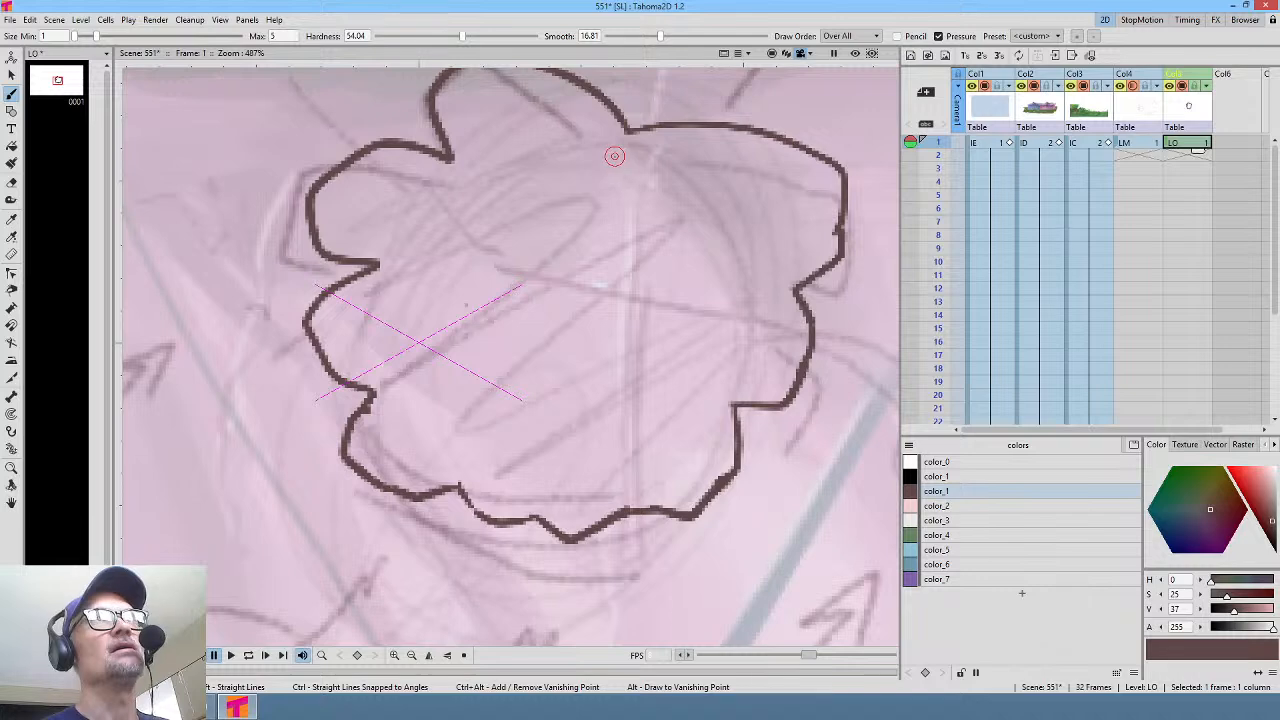
Step: Add a short curved stroke inside the hair and ink both sides of the neck below the head
left_click_drag(620, 155, 583, 207)
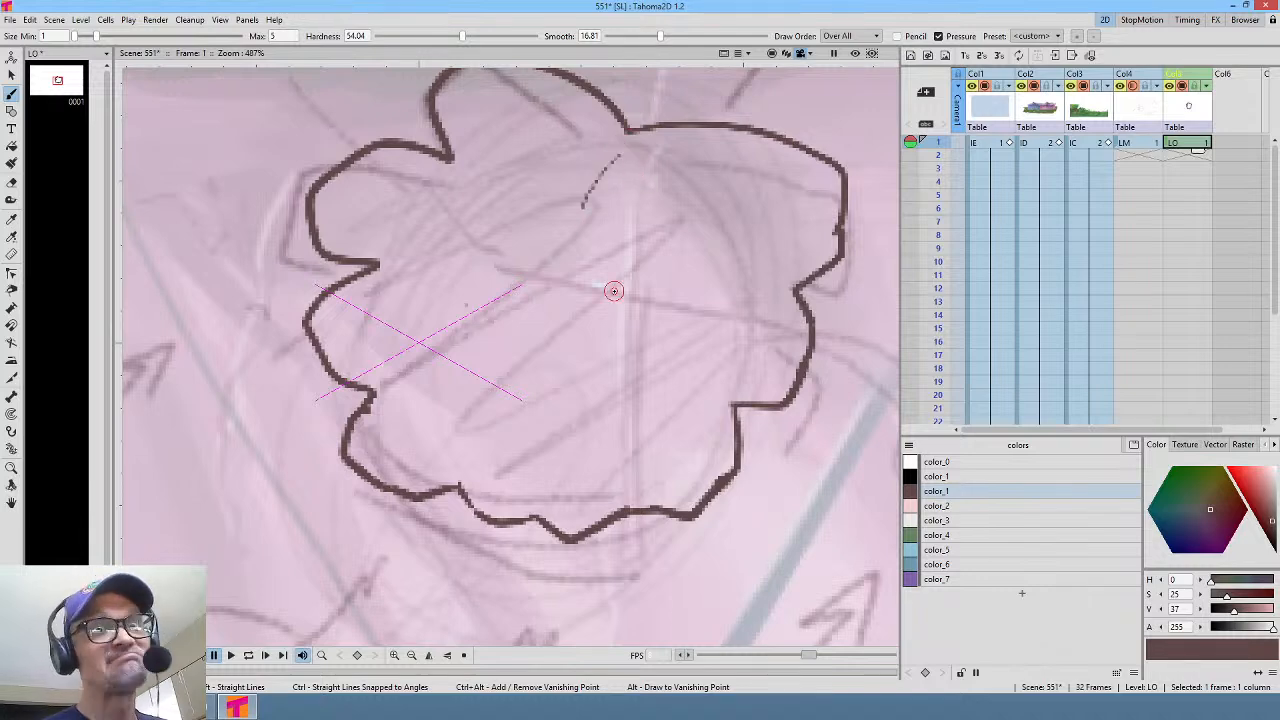
left_click_drag(699, 370, 740, 275)
left_click_drag(654, 348, 731, 233)
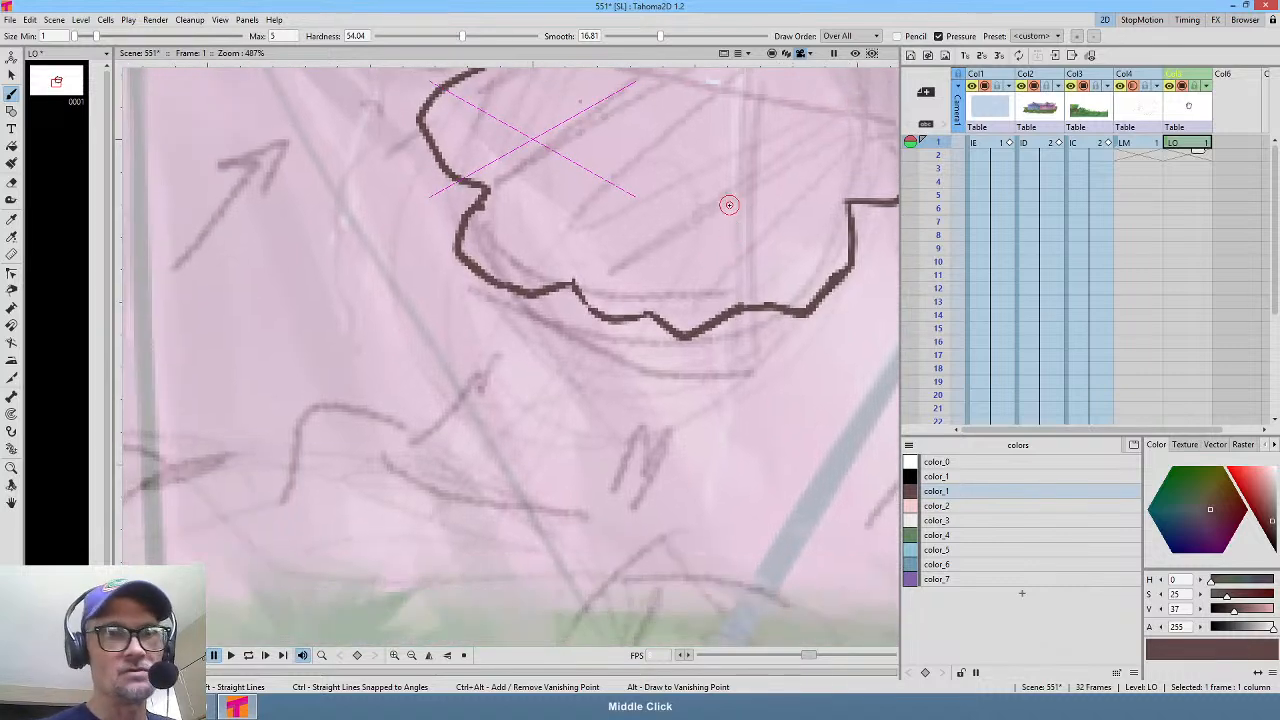
left_click_drag(518, 292, 427, 431)
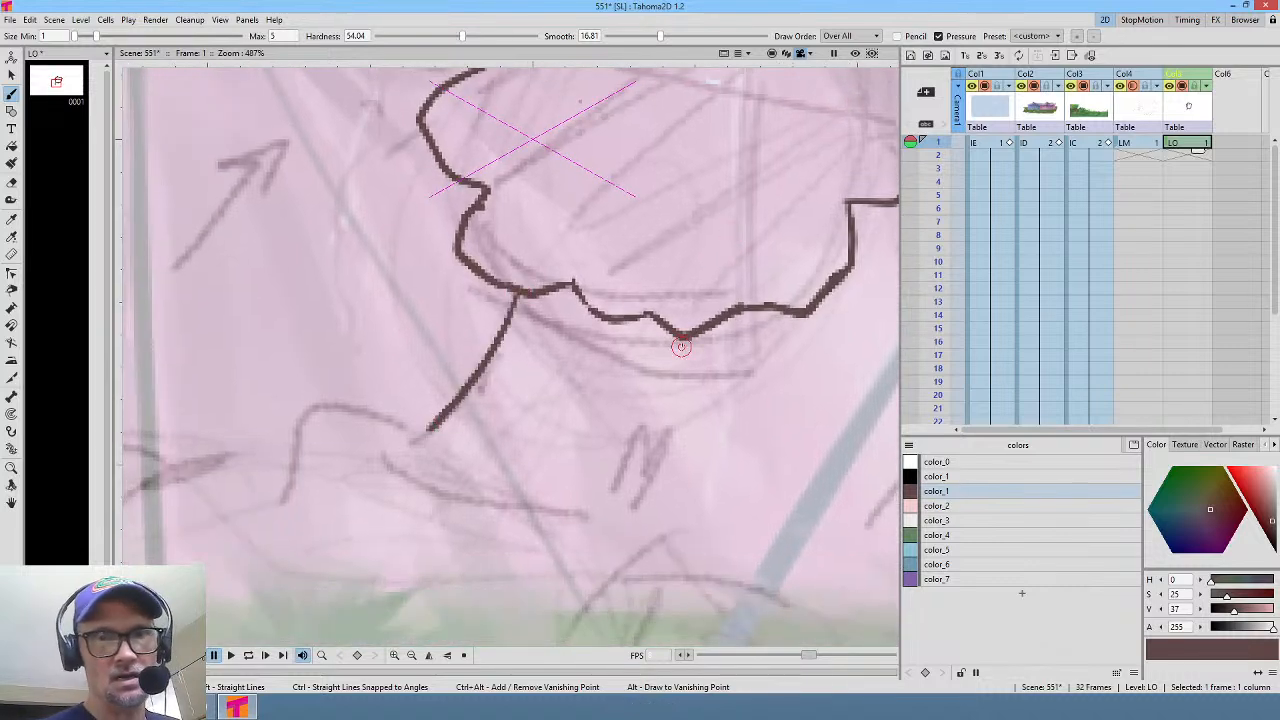
left_click_drag(677, 332, 641, 488)
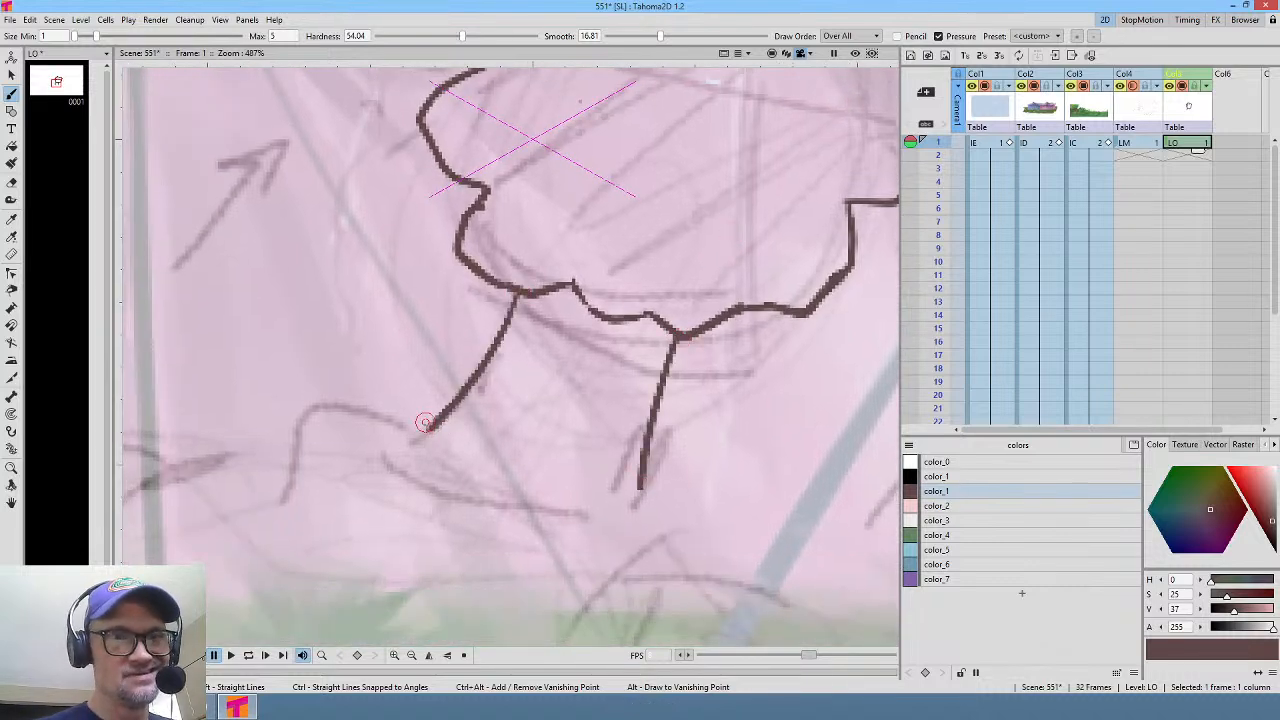
Step: Ink the collar line at the base of the neck and short shoulder strokes on both sides of it
left_click_drag(427, 428, 576, 475)
mouse_move(437, 400)
left_mouse_down()
mouse_move(450, 410)
mouse_move(357, 417)
mouse_move(305, 449)
left_mouse_up()
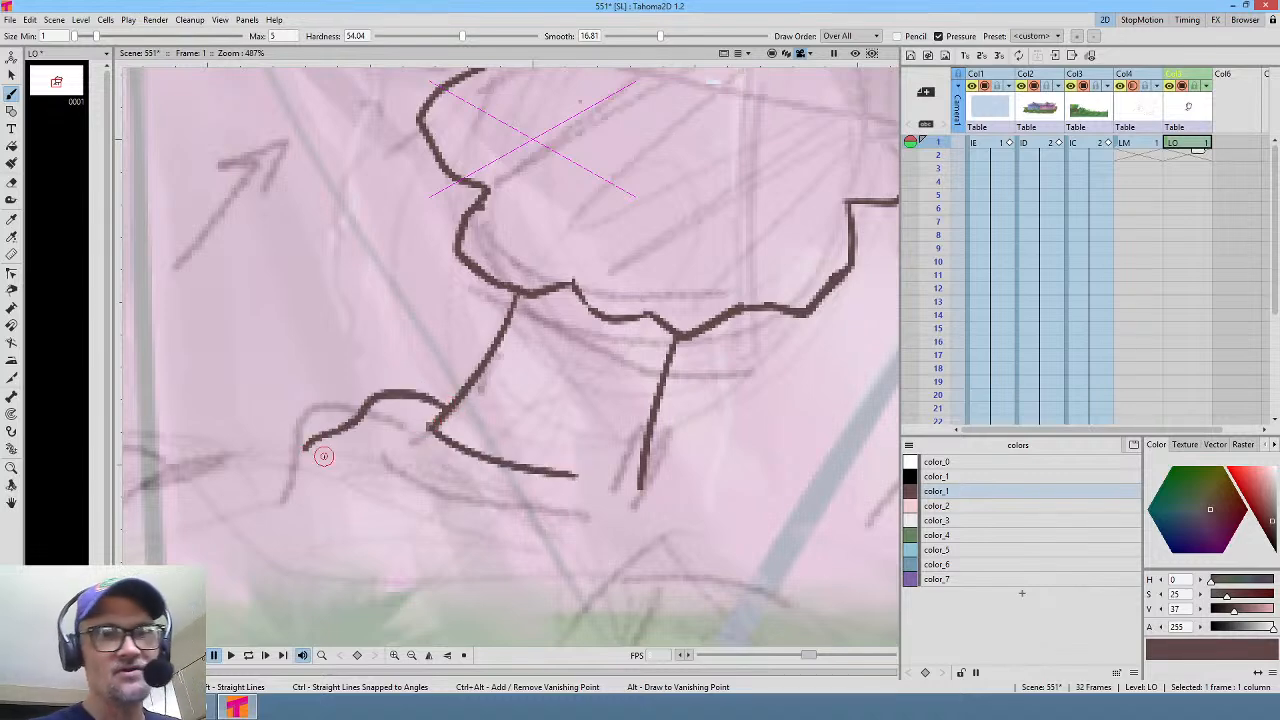
left_click_drag(712, 438, 700, 306)
mouse_move(608, 368)
left_mouse_down()
mouse_move(645, 367)
mouse_move(630, 341)
mouse_move(687, 357)
mouse_move(705, 399)
mouse_move(694, 364)
left_mouse_up()
key("alt+0")
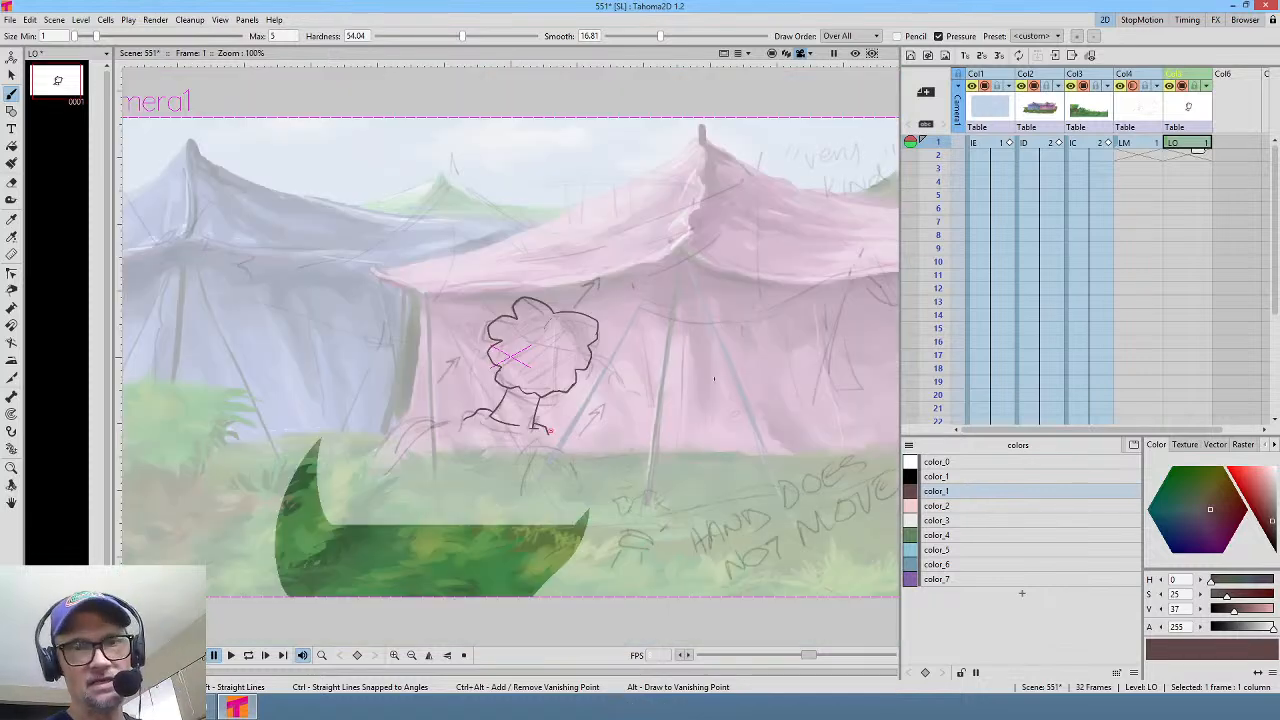
Step: Extend the left shoulder line outward from the collar and down along the upper arm
middle_click(761, 334)
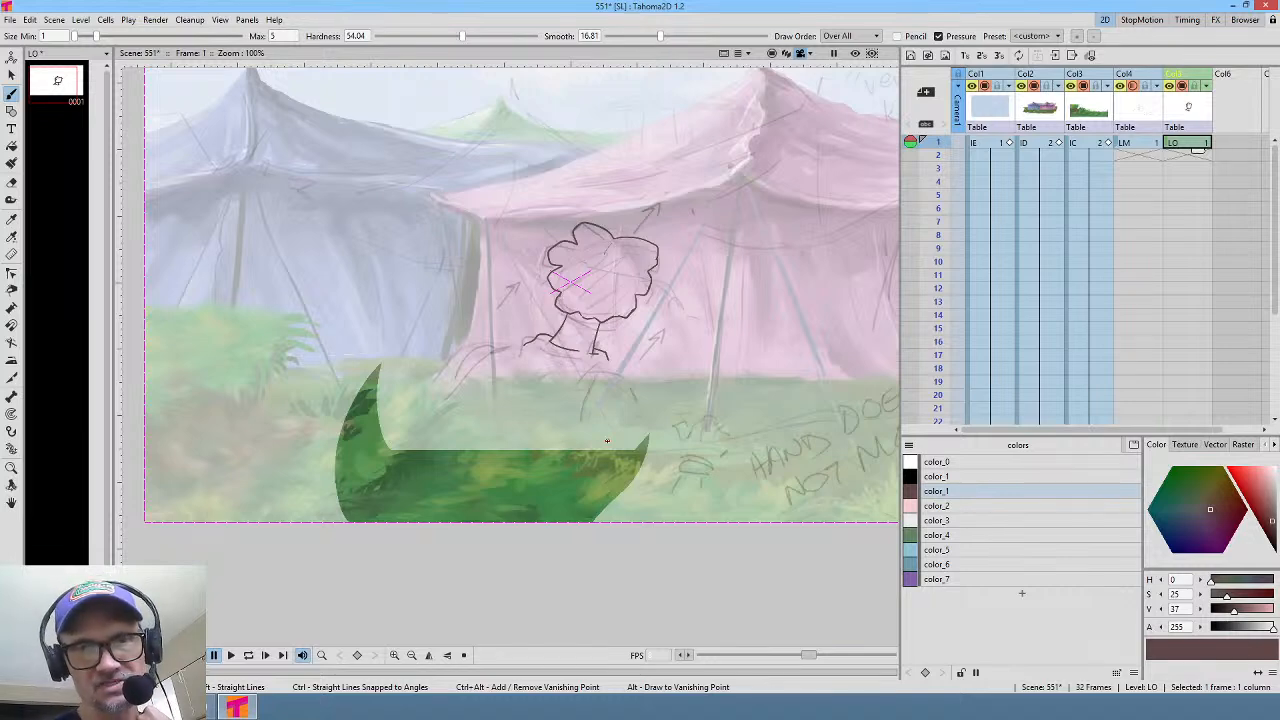
scroll(620, 403, "up", 4)
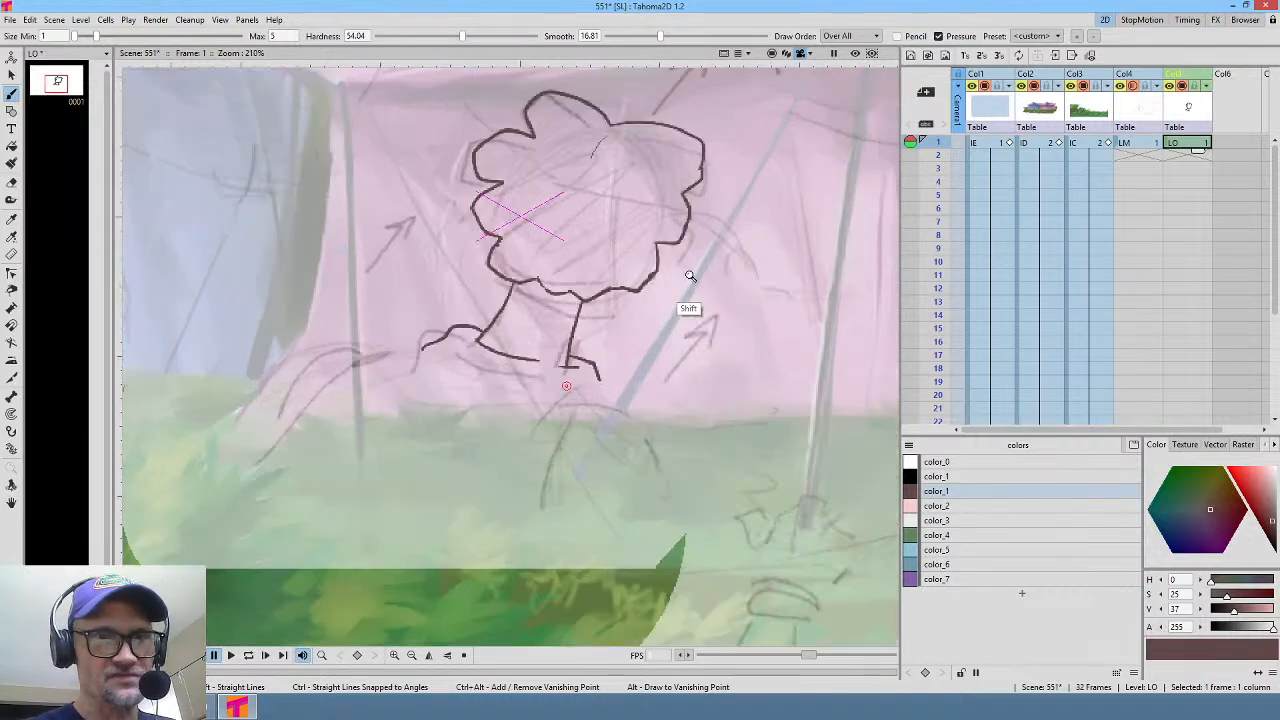
middle_click(680, 394)
mouse_move(455, 280)
left_mouse_down()
mouse_move(335, 290)
mouse_move(250, 340)
left_mouse_up()
scroll(631, 411, "down", 4)
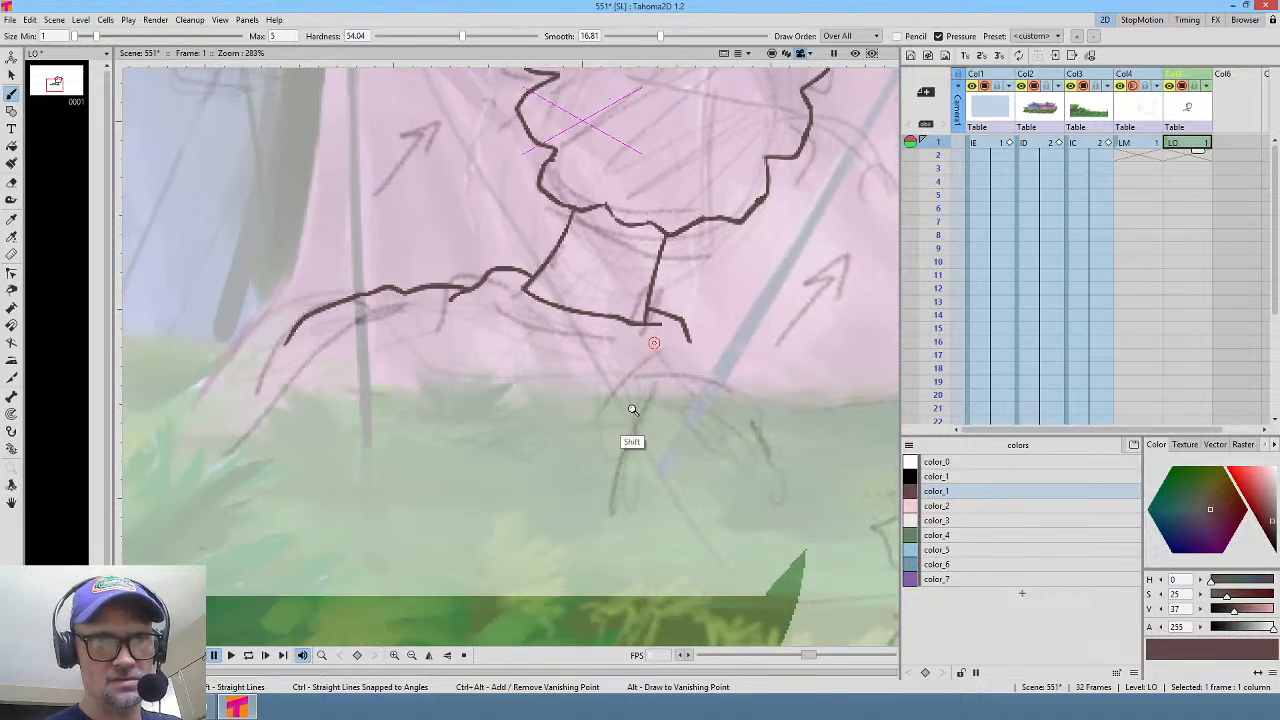
middle_click(793, 357)
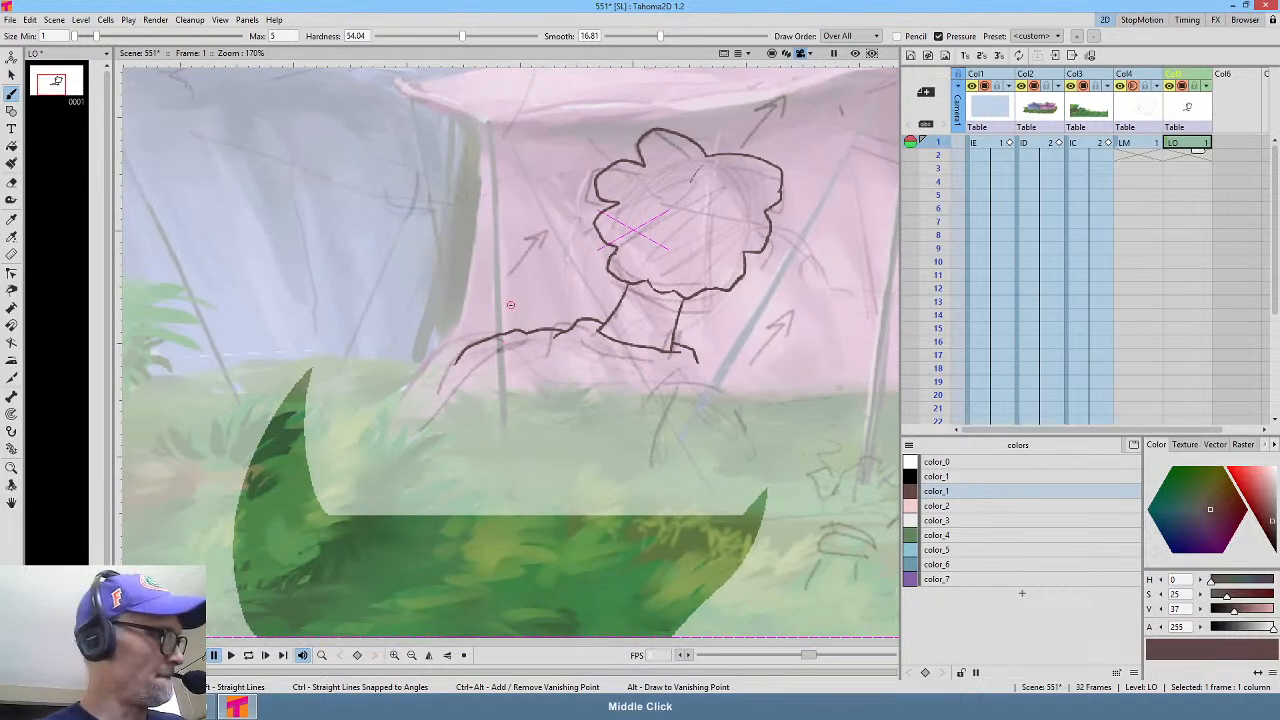
Step: Erase the outer, downward-curving end of the left shoulder line and return to the brush
key("a")
left_click_drag(505, 338, 455, 362)
key("b")
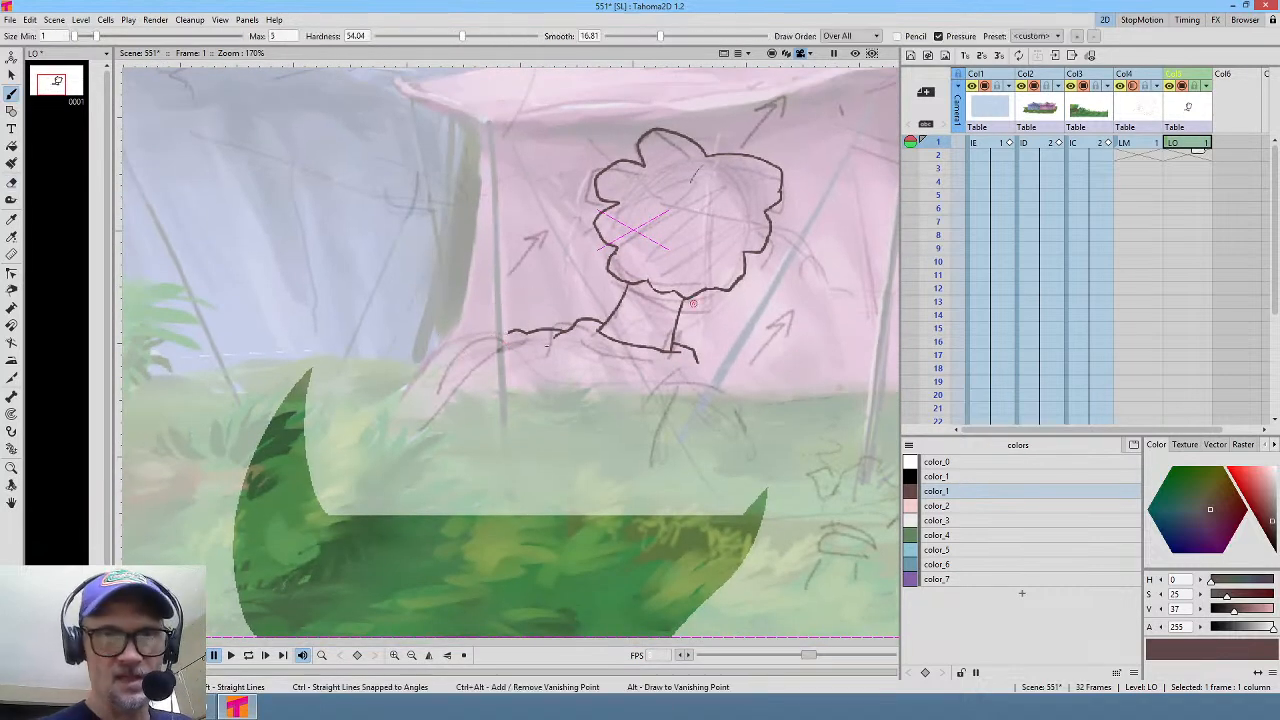
Step: Rough in the torso outline with the left sleeve's curve, the lower left side with its hem line, and the right side
mouse_move(494, 337)
left_mouse_down()
mouse_move(458, 357)
mouse_move(449, 418)
left_mouse_up()
middle_click(661, 399)
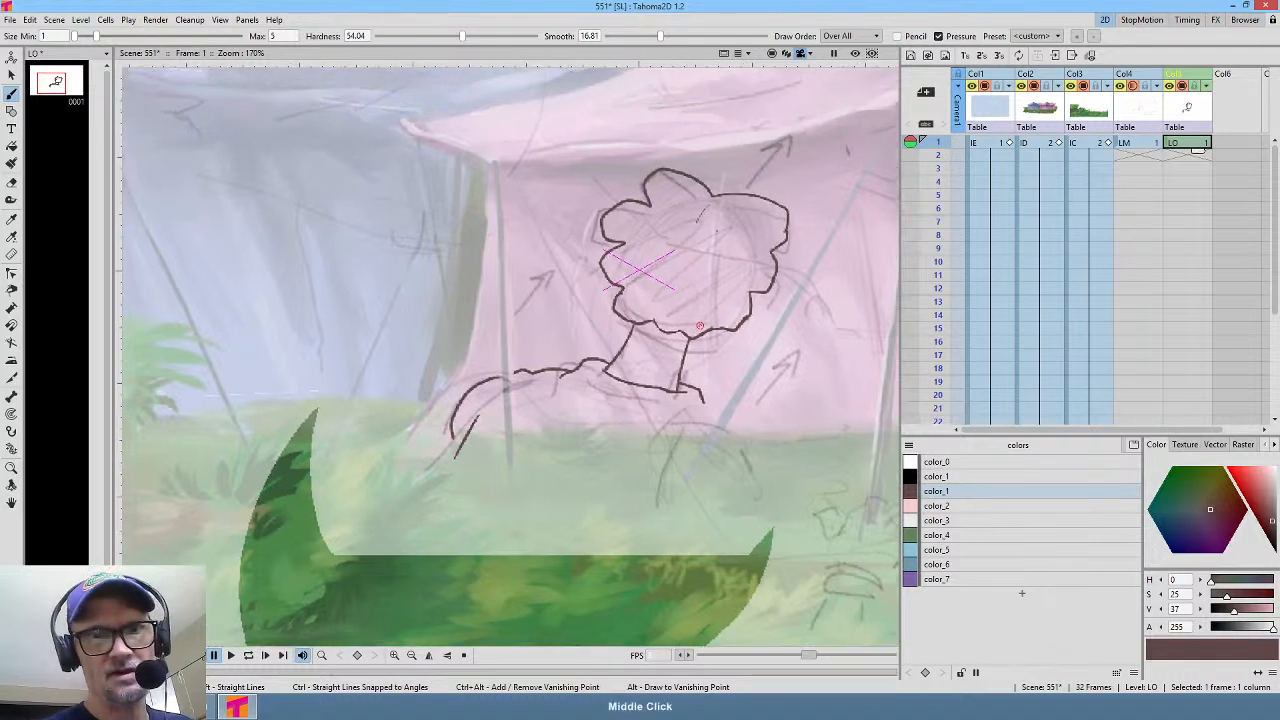
scroll(676, 303, "down", 3)
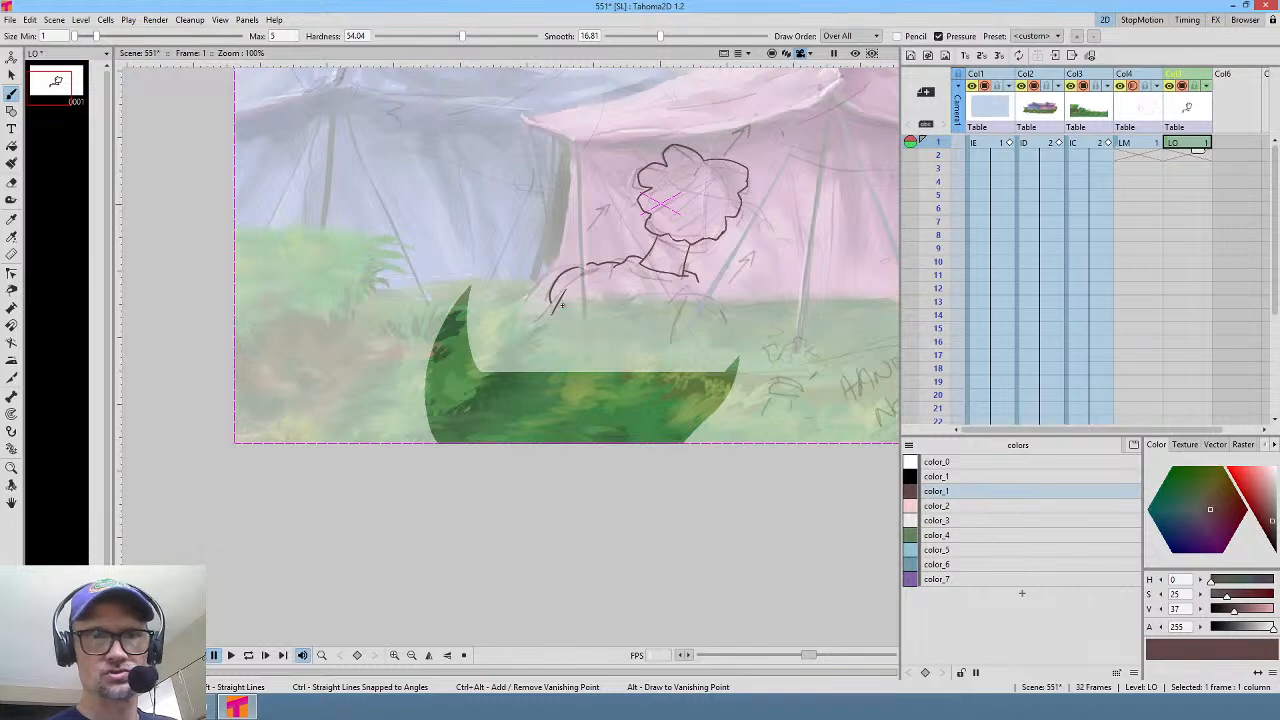
left_click_drag(523, 412, 598, 441)
left_click_drag(519, 424, 513, 442)
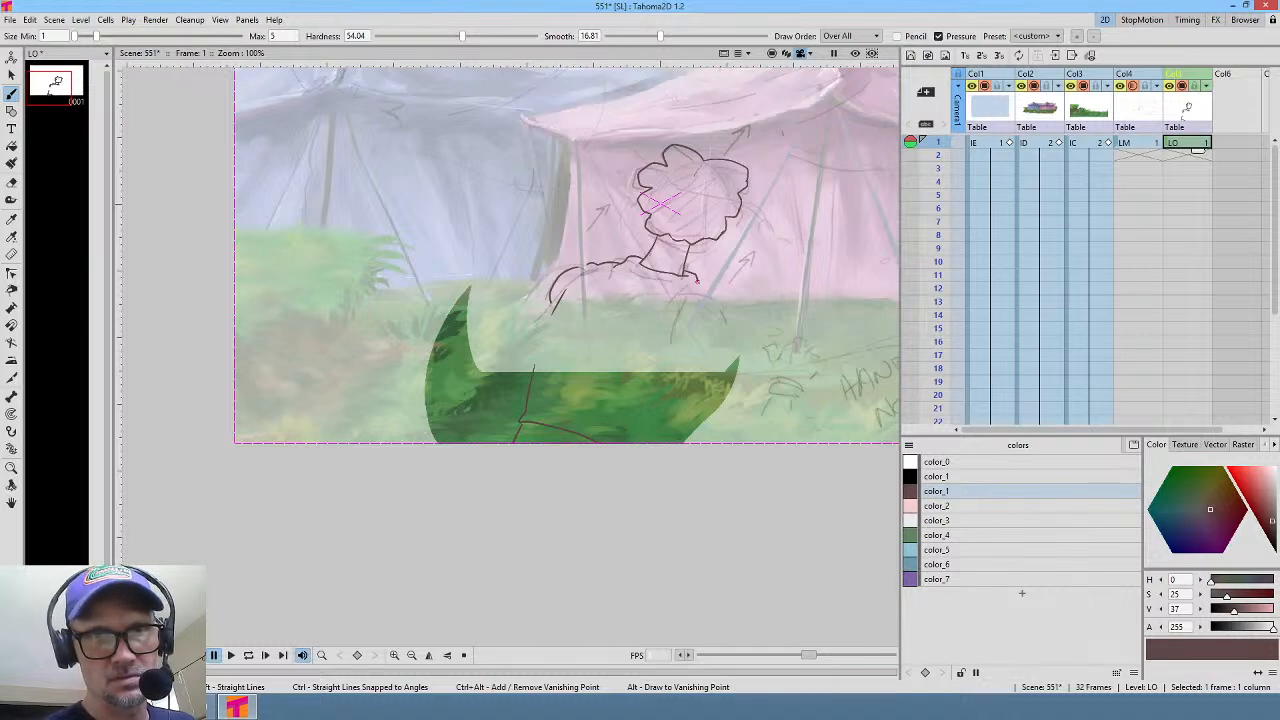
left_click_drag(715, 290, 694, 358)
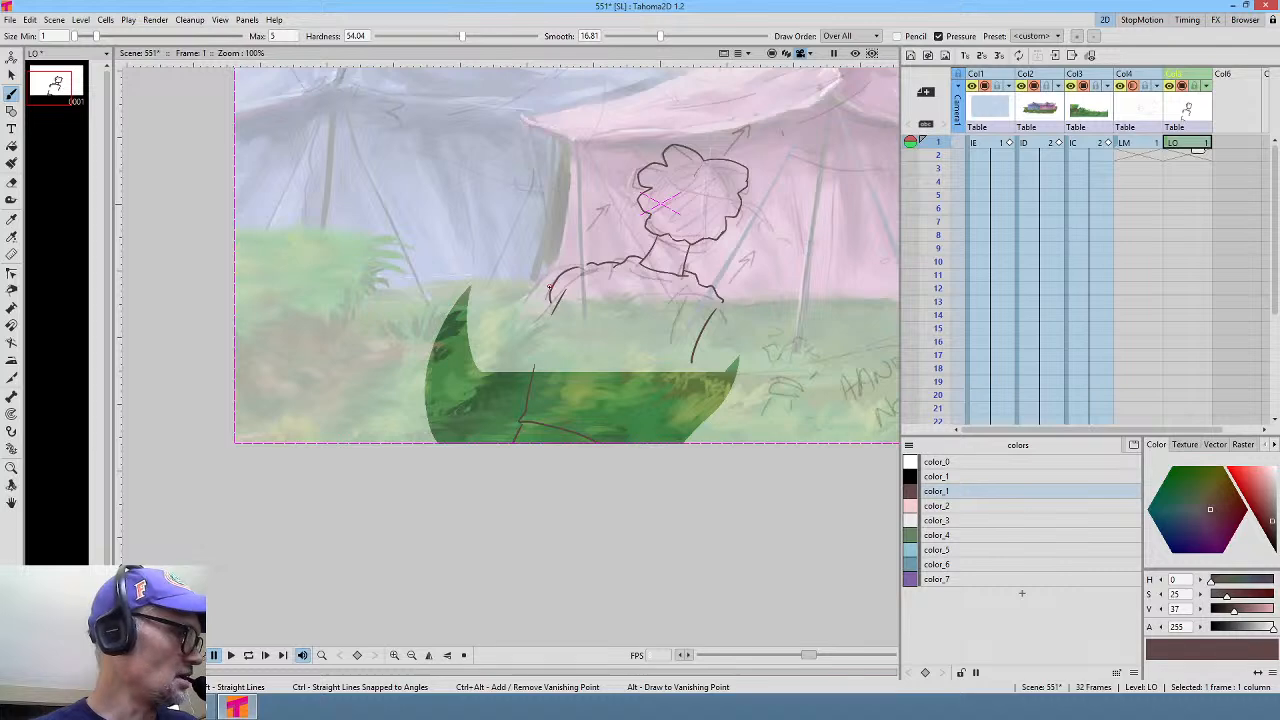
Step: Erase the left sleeve's curve, redraw it wider from the shoulder, and connect it down to the lower left torso line
key("e")
left_click_drag(550, 298, 565, 265)
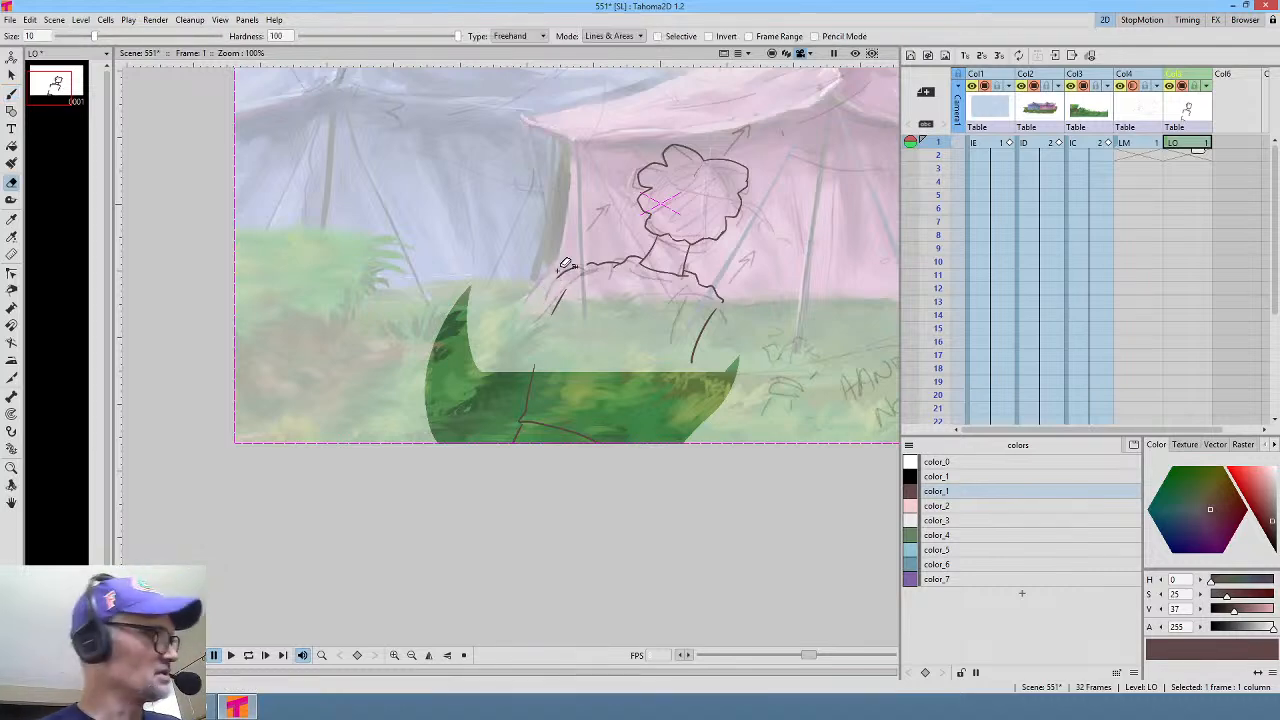
scroll(565, 264, "up", 5)
key("b")
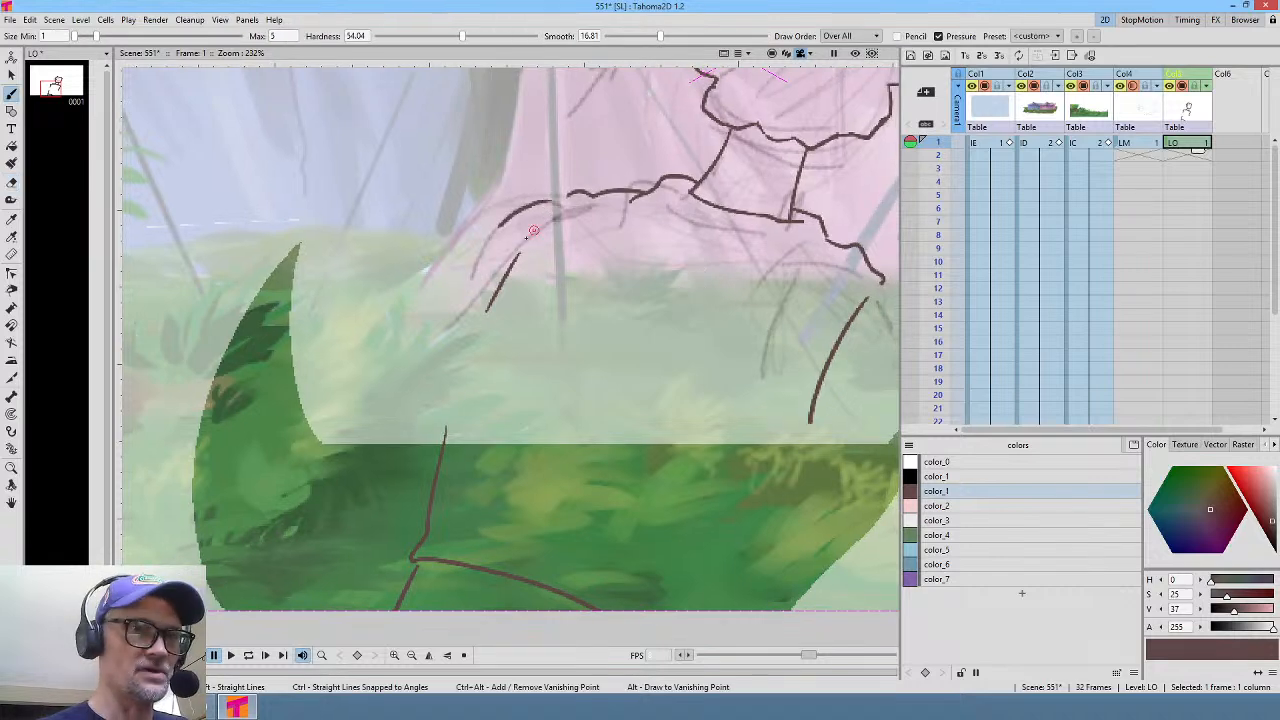
left_click_drag(502, 215, 467, 283)
left_click_drag(488, 306, 444, 437)
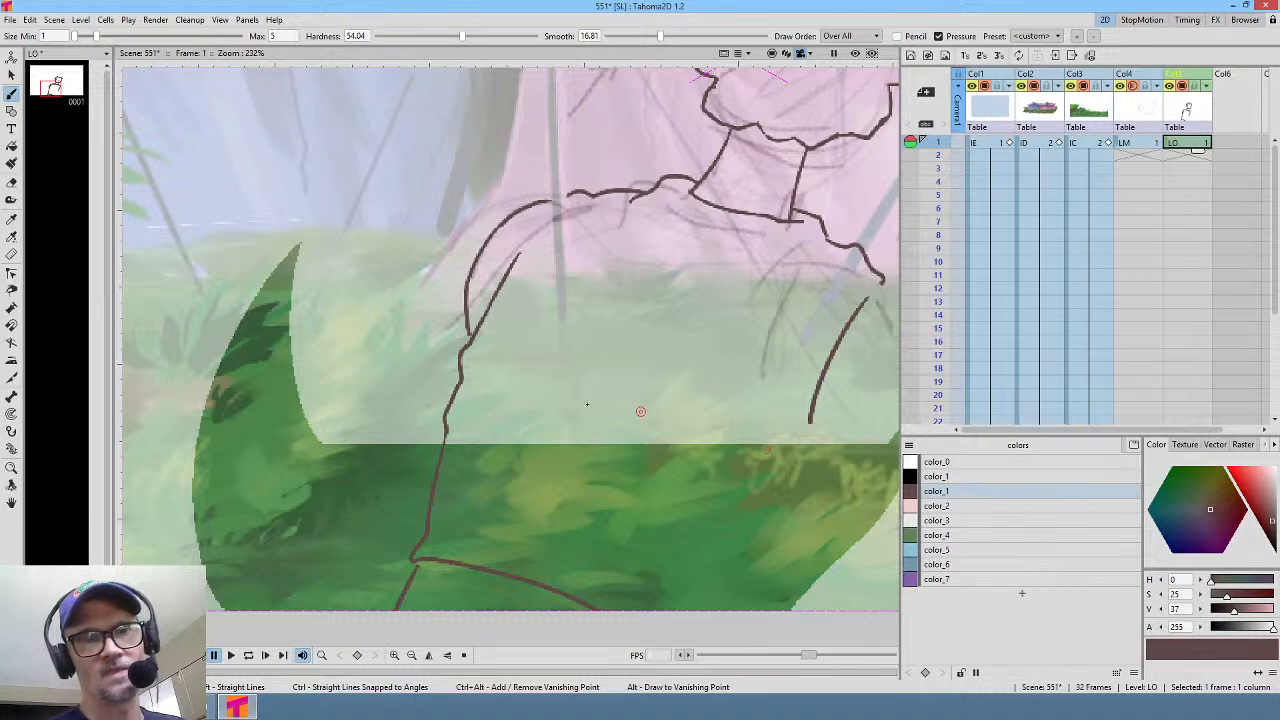
Step: Add short crease strokes on the shirt and close the gaps at the left shoulder and right sleeve
left_click_drag(480, 386, 523, 416)
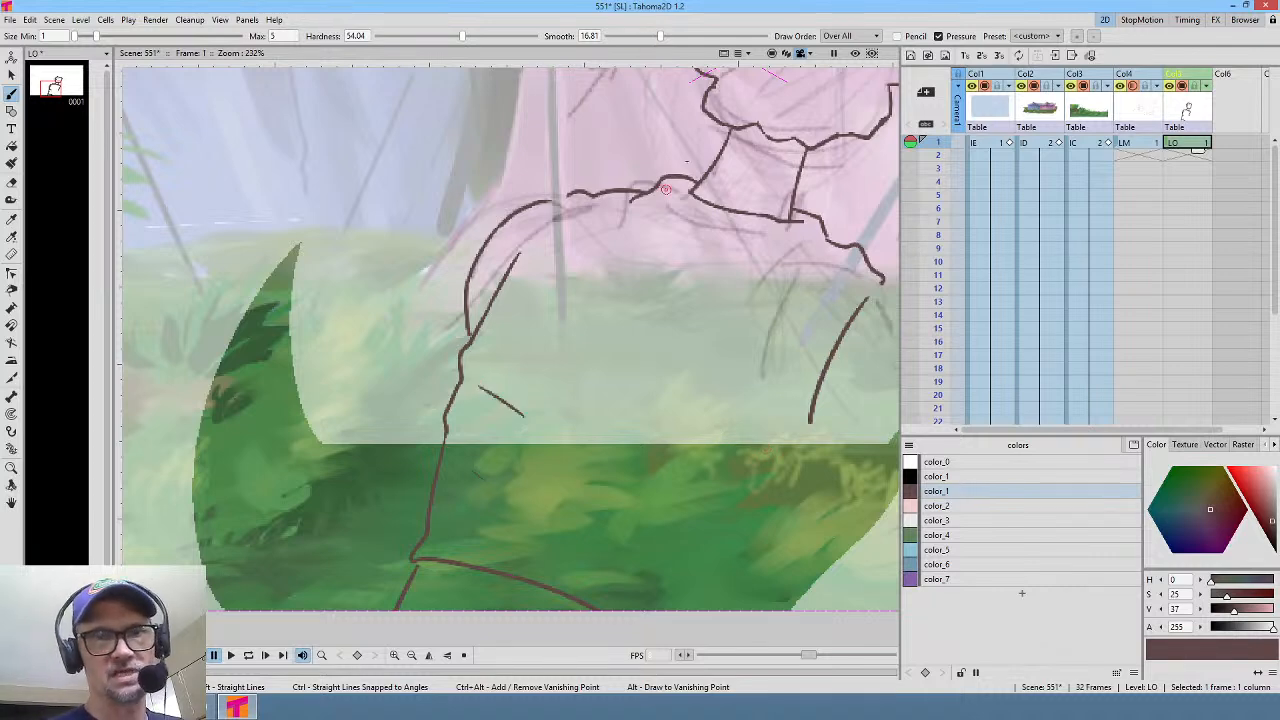
left_click_drag(667, 219, 716, 246)
left_click_drag(567, 196, 518, 262)
left_click_drag(756, 401, 571, 369)
mouse_move(698, 246)
left_mouse_down()
mouse_move(703, 281)
mouse_move(721, 276)
mouse_move(682, 265)
left_mouse_up()
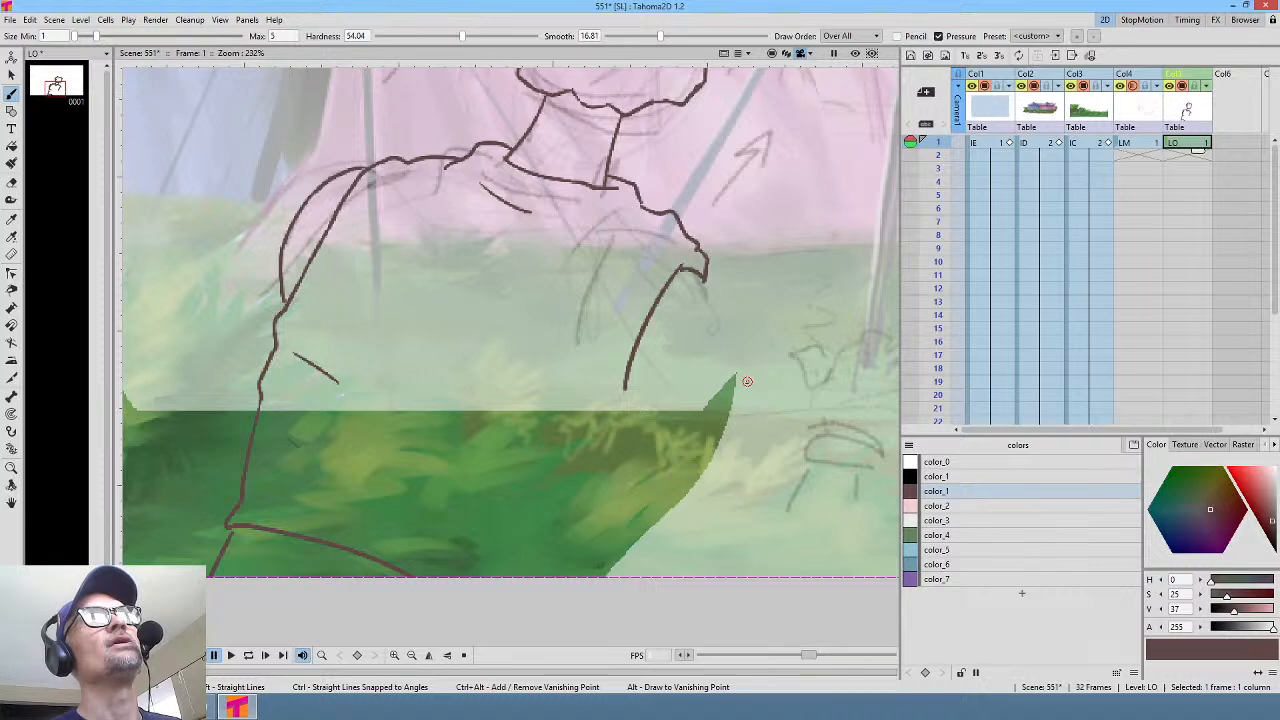
Step: Ink the lower right side of the torso, bending out at the hip and running down to the frame's bottom edge
left_click_drag(726, 391, 758, 250)
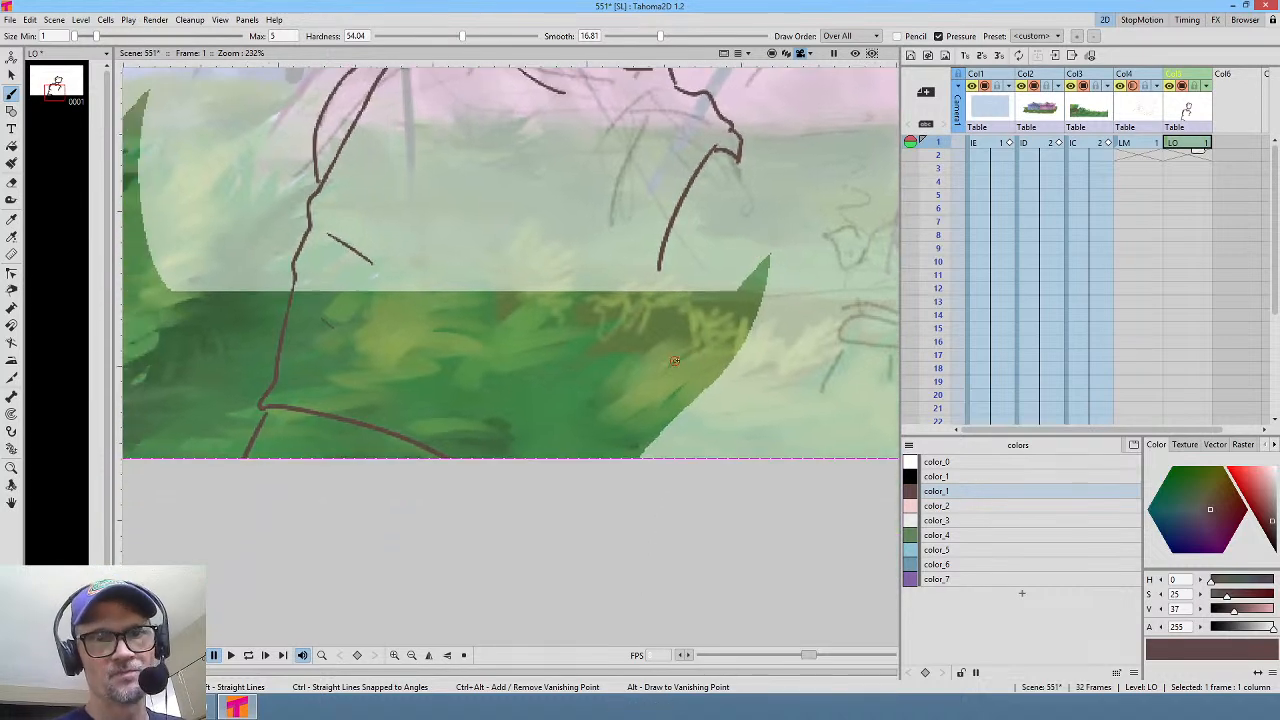
left_click_drag(674, 366, 561, 524)
left_click_drag(744, 340, 629, 373)
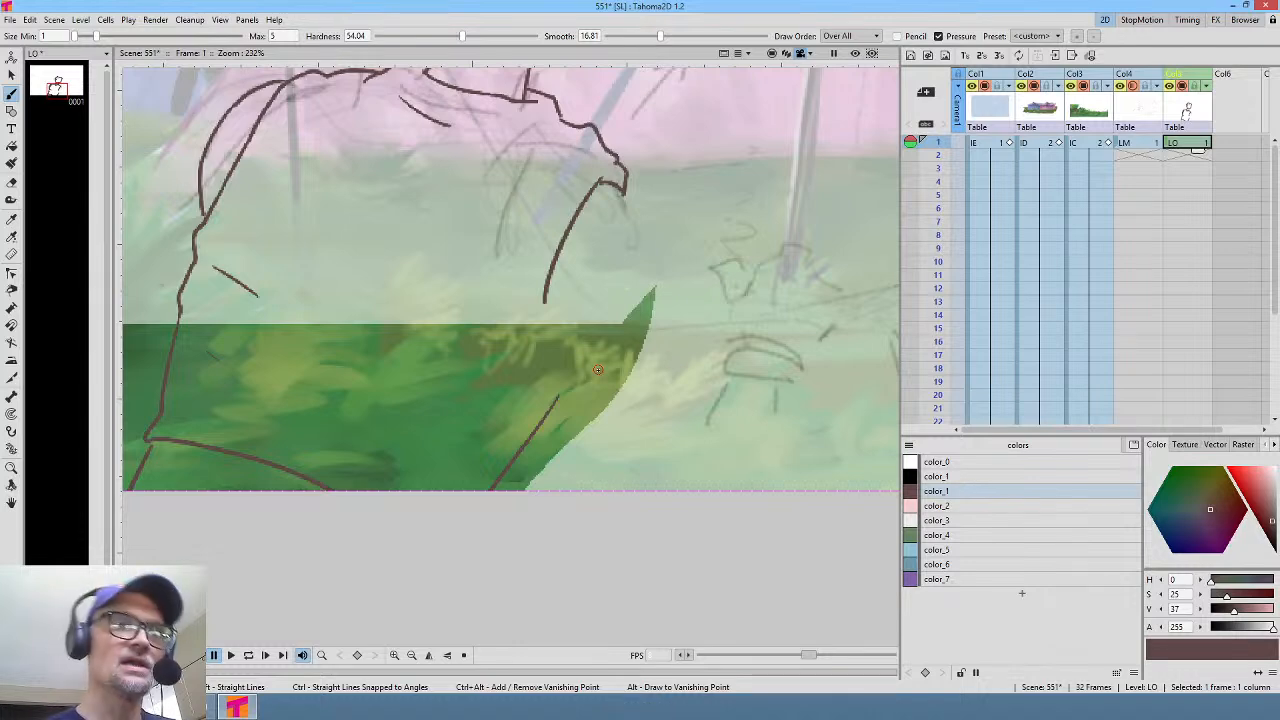
left_click_drag(543, 302, 543, 312)
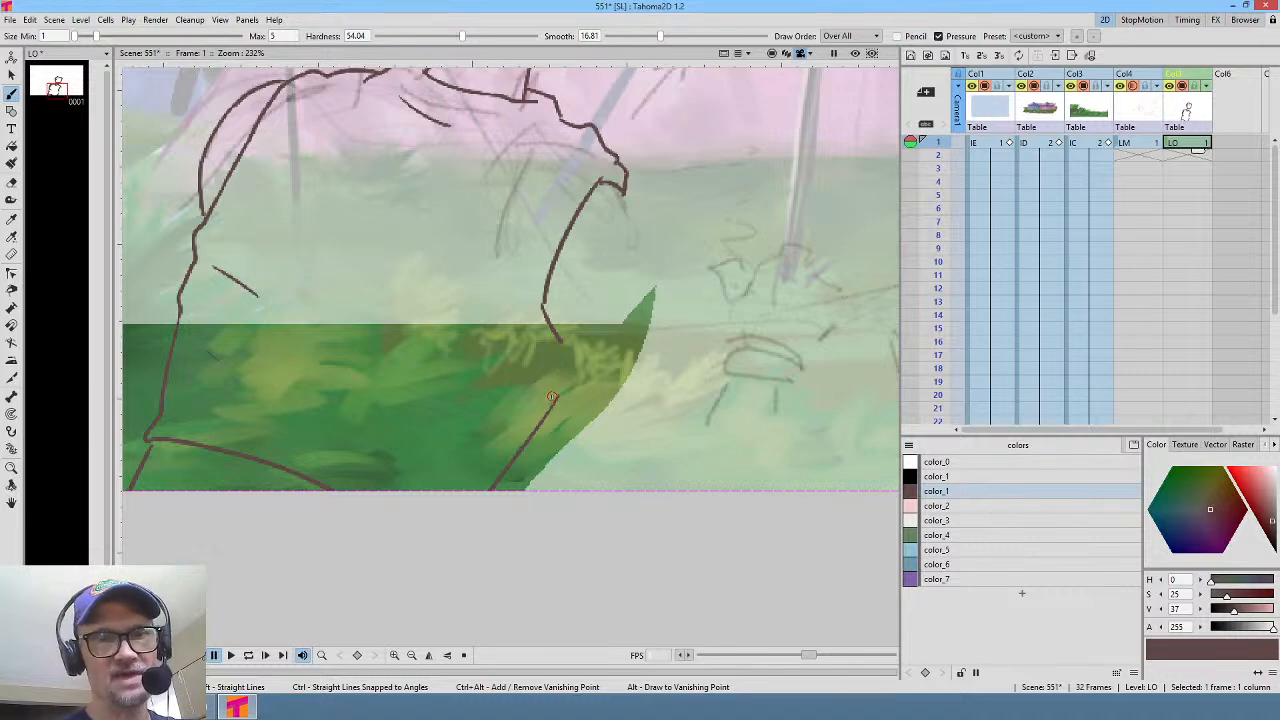
mouse_move(554, 398)
left_mouse_down()
mouse_move(576, 373)
mouse_move(566, 330)
left_mouse_up()
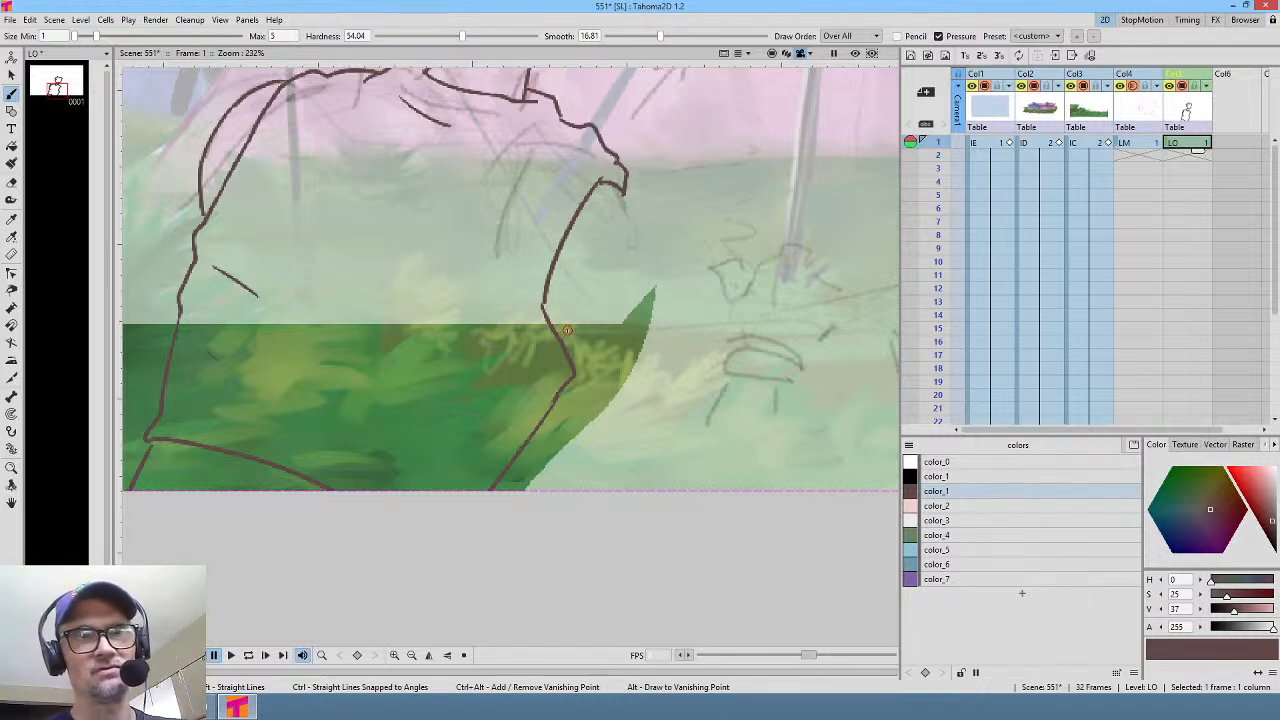
Step: Start a new drawing level on frame 1 of Col6 and copy the LO palette's styles from the brown color_1 through color_7 into it
left_click(1236, 143)
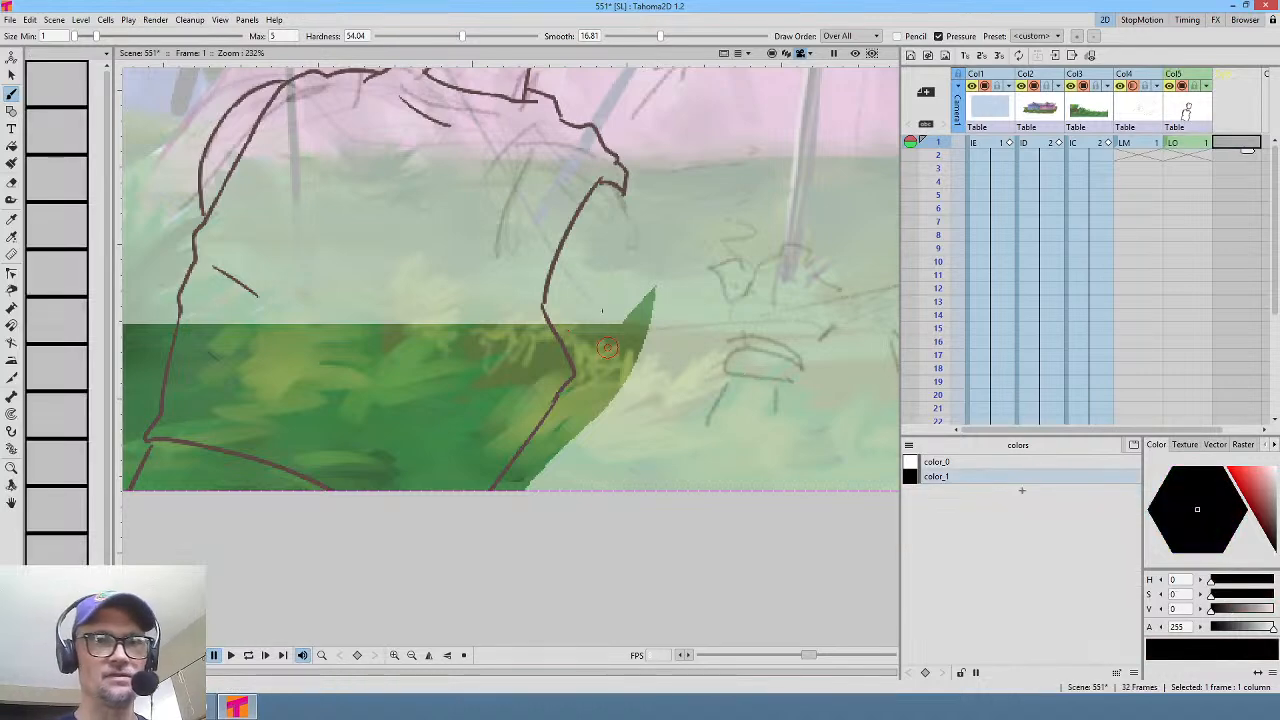
left_click(629, 230)
left_click(1190, 143)
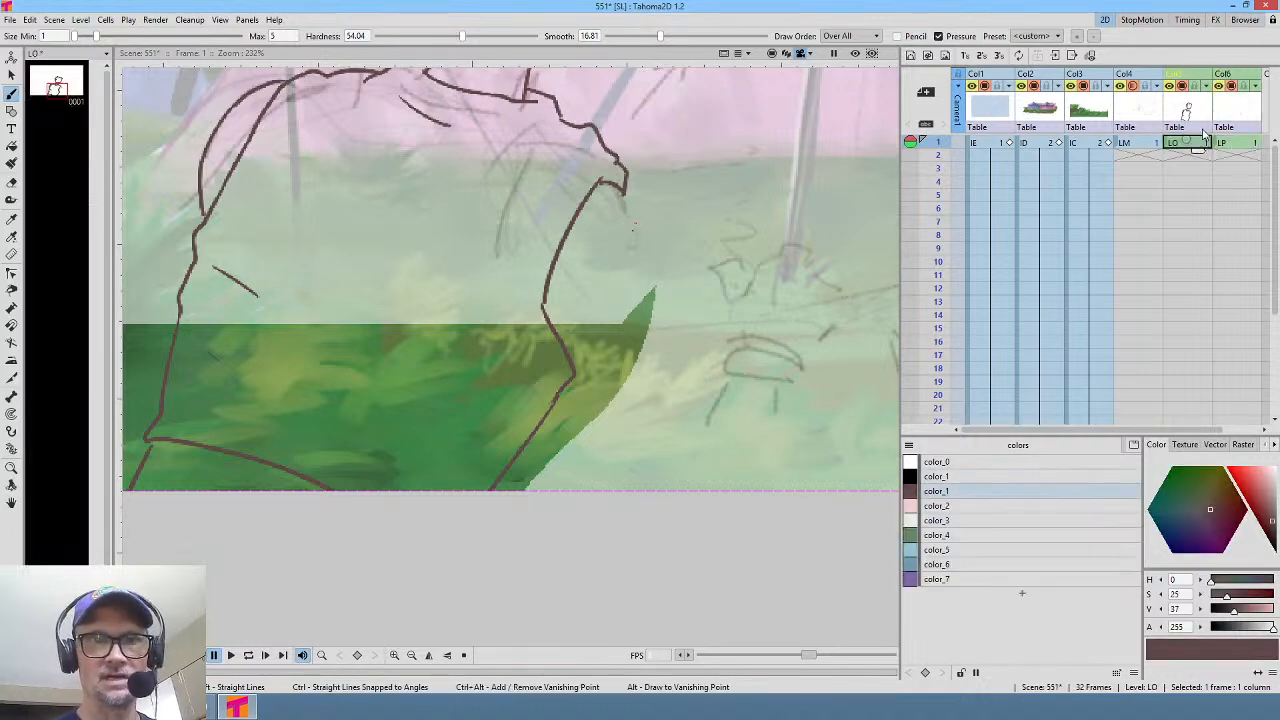
left_click(956, 505, "shift")
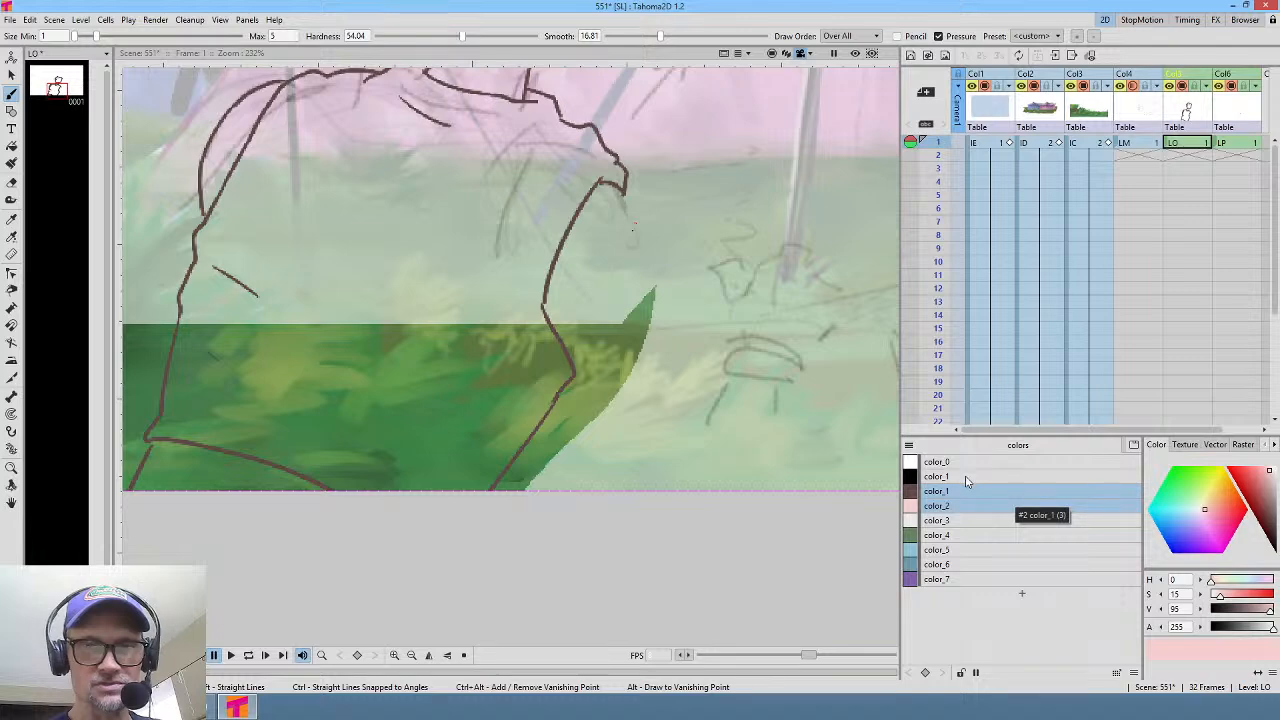
left_click(971, 477)
left_click(970, 491)
left_click(978, 579, "shift")
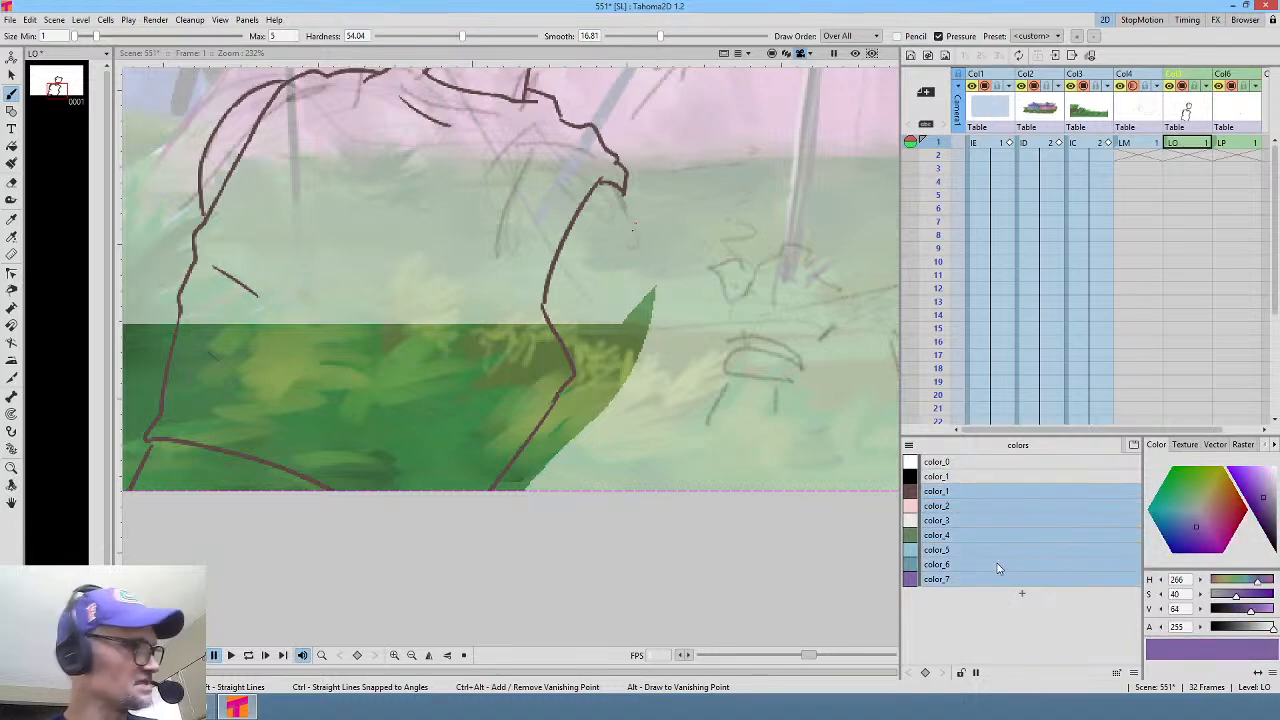
left_click(1227, 143)
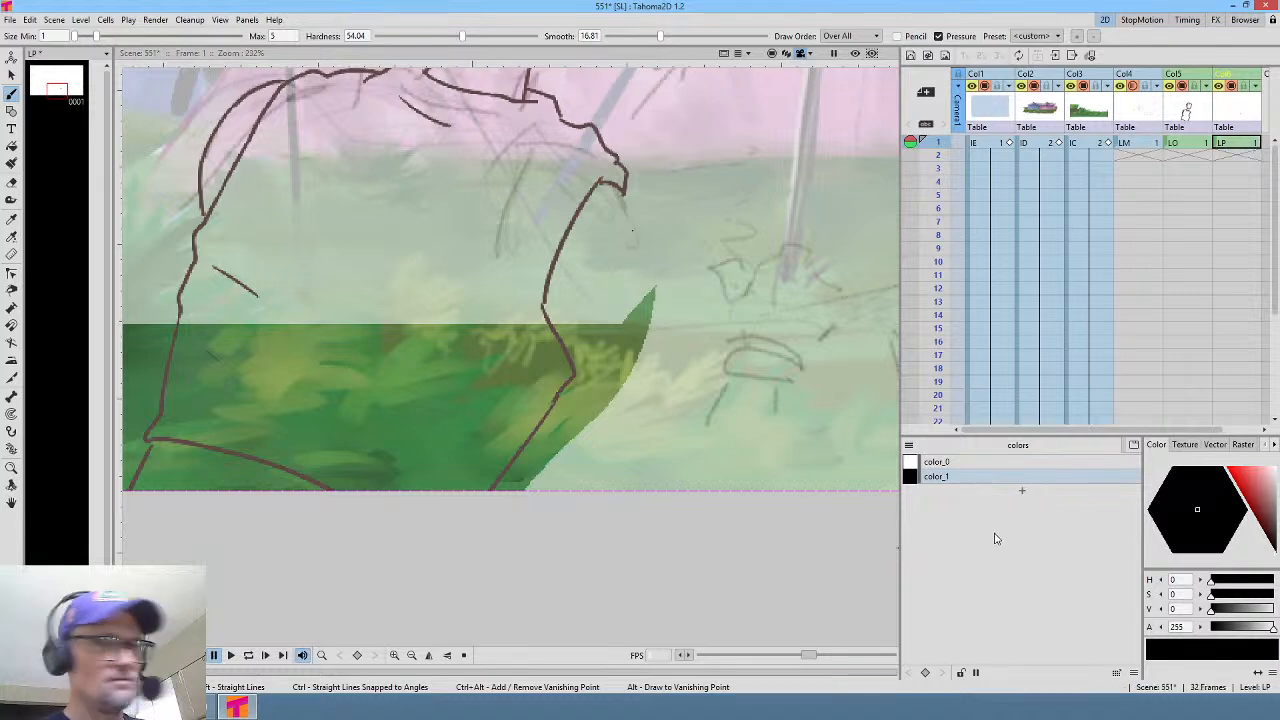
key("ctrl+v")
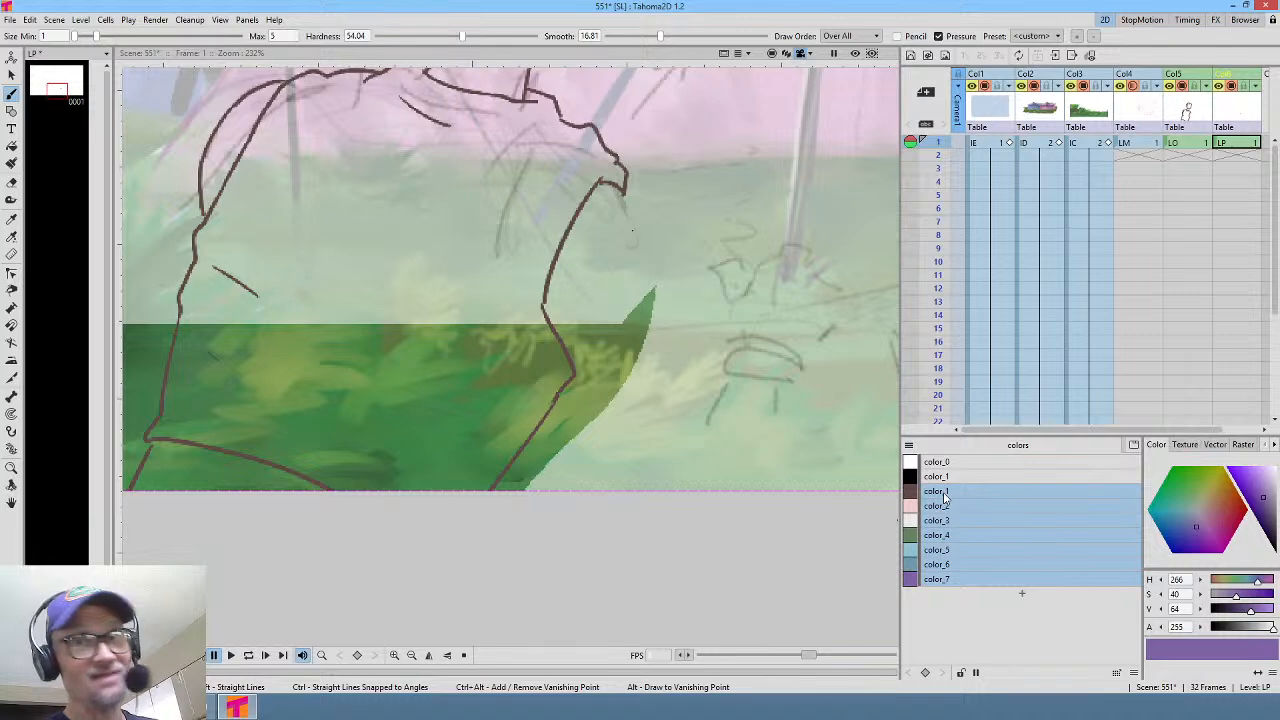
left_click(1235, 146)
Step: Erase the inked hair and neck above the collar on the LO level and return to the brush
scroll(552, 216, "down", 2)
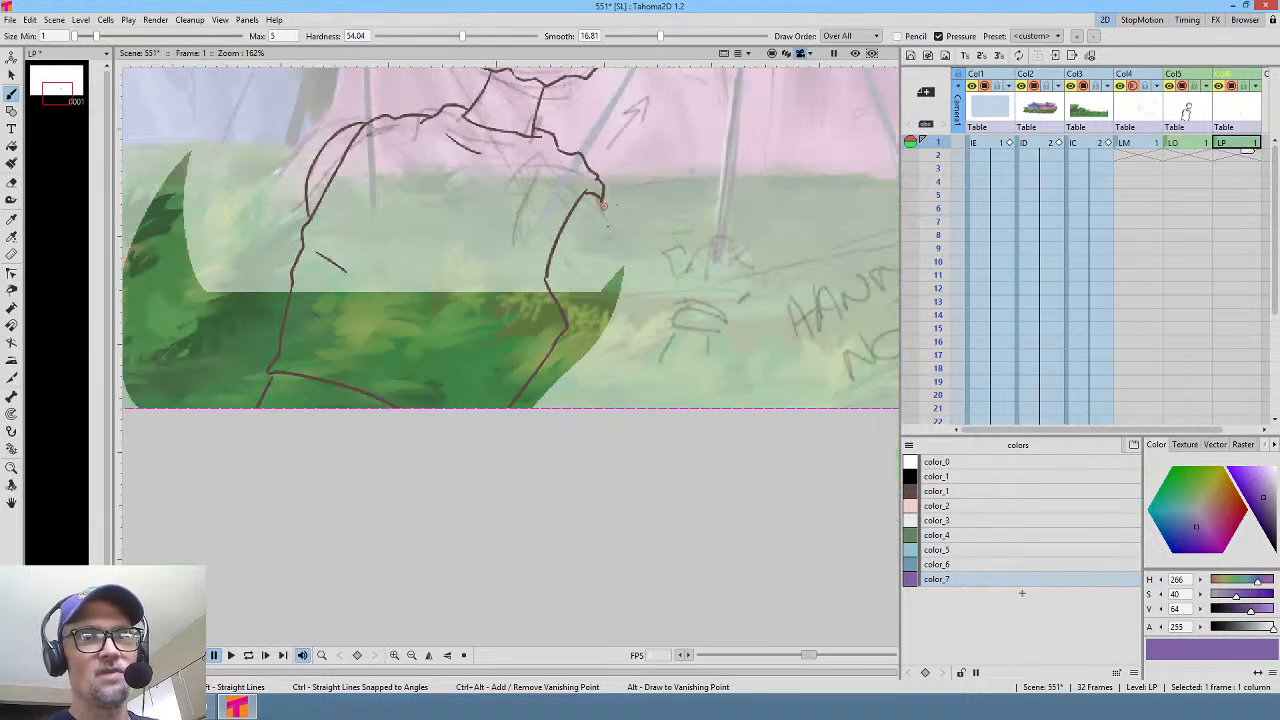
scroll(645, 426, "up", 5)
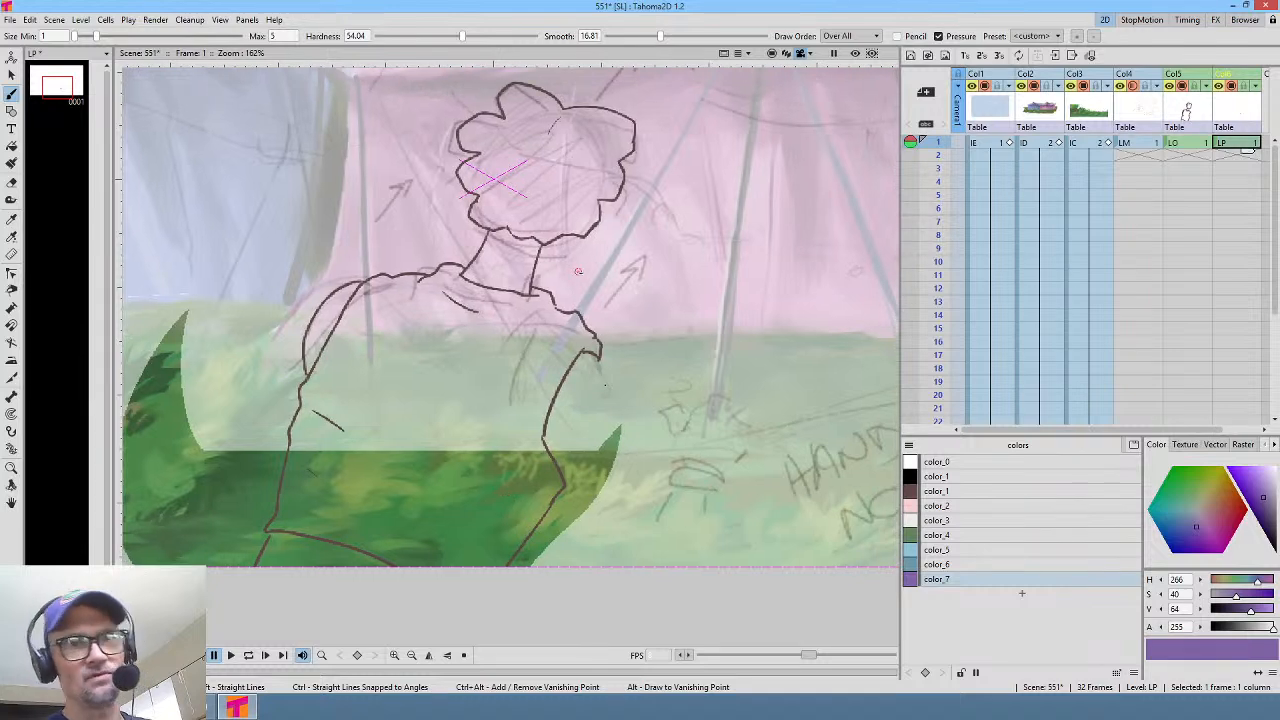
scroll(636, 278, "down", 2)
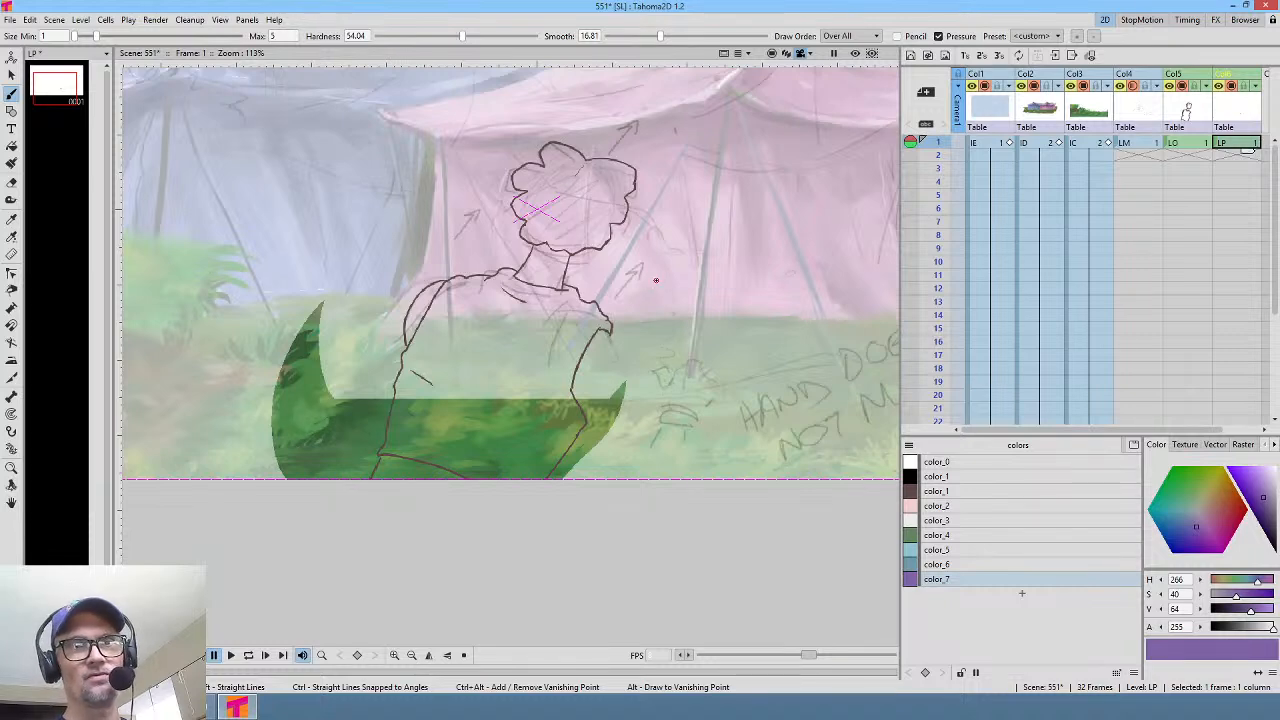
scroll(655, 279, "up", 2)
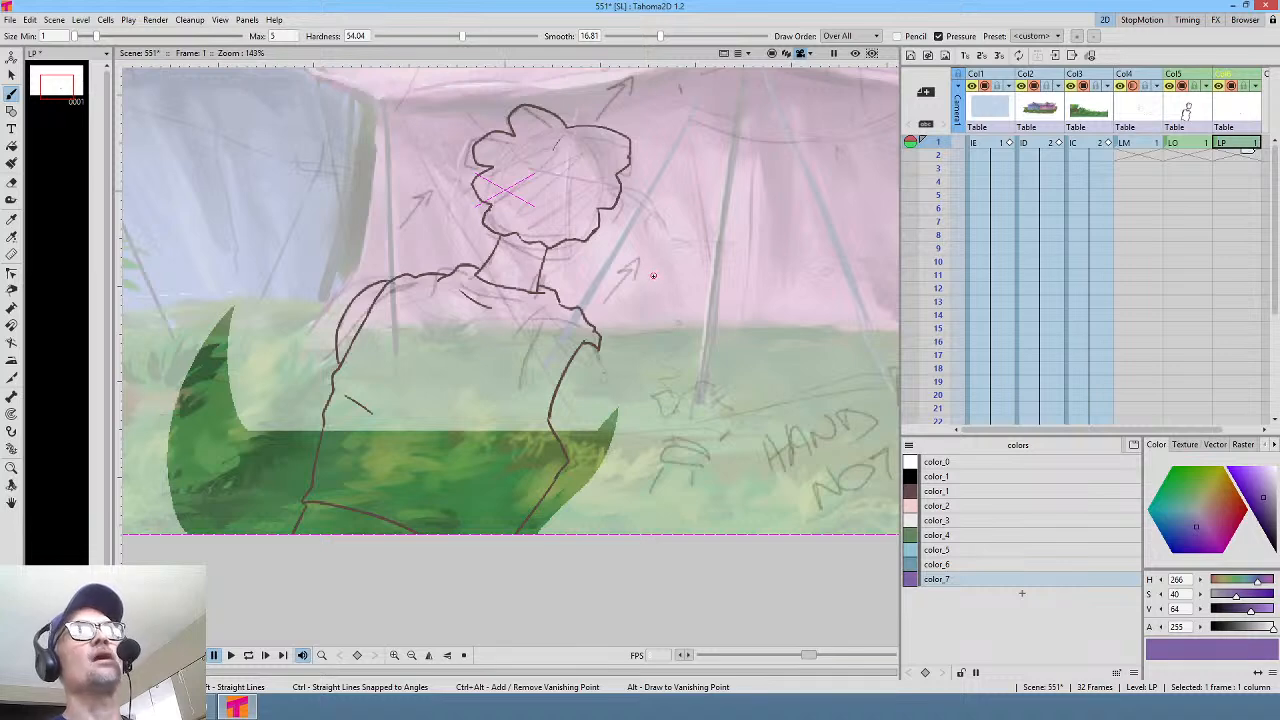
scroll(609, 272, "up", 2)
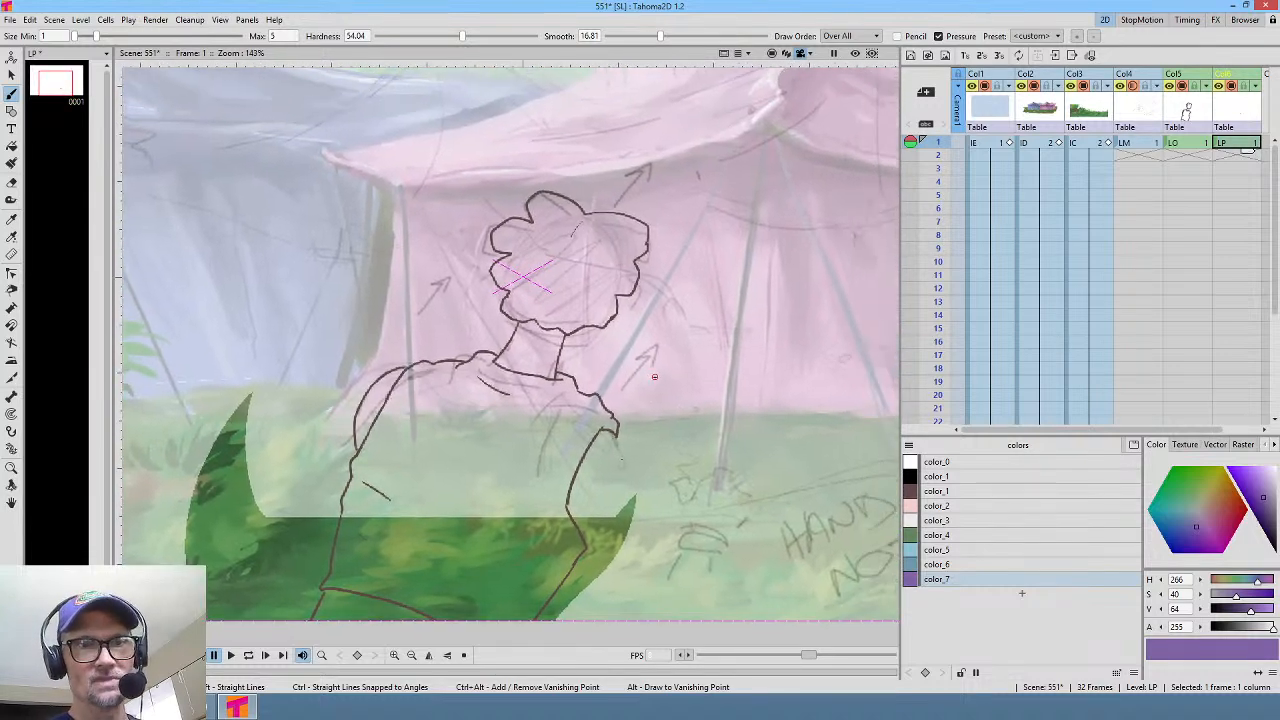
scroll(654, 376, "down", 1)
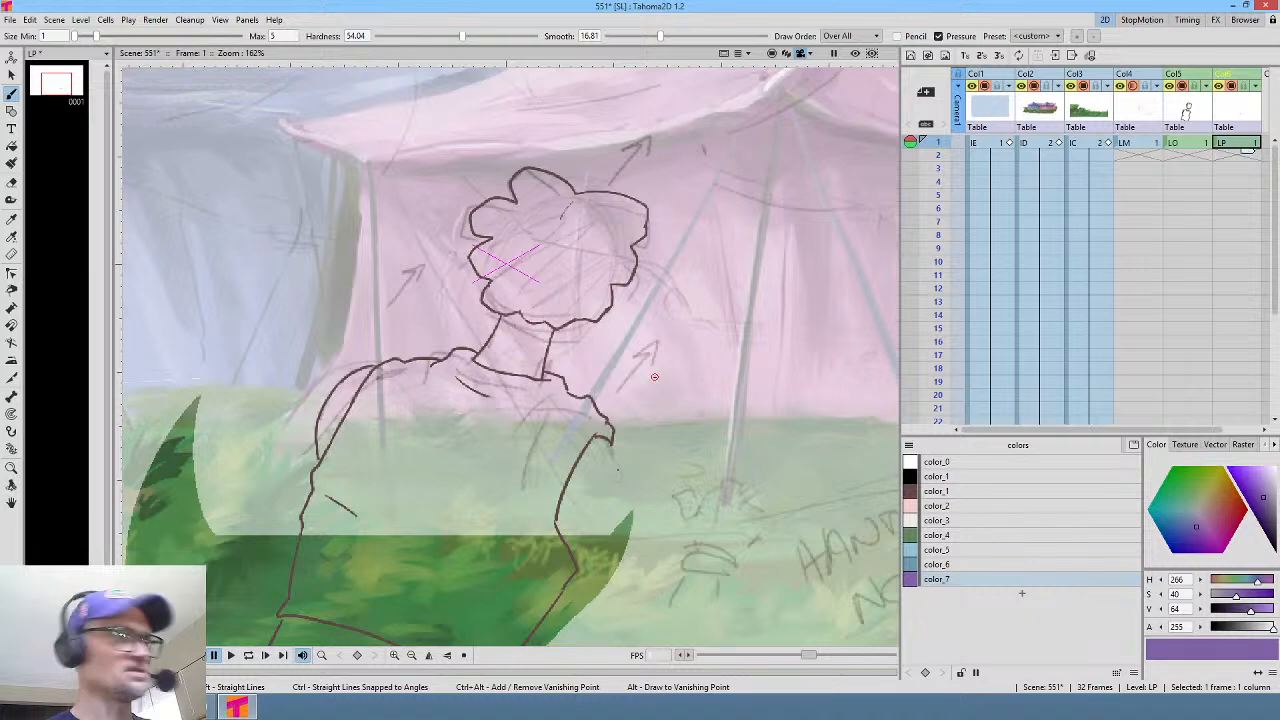
key("e")
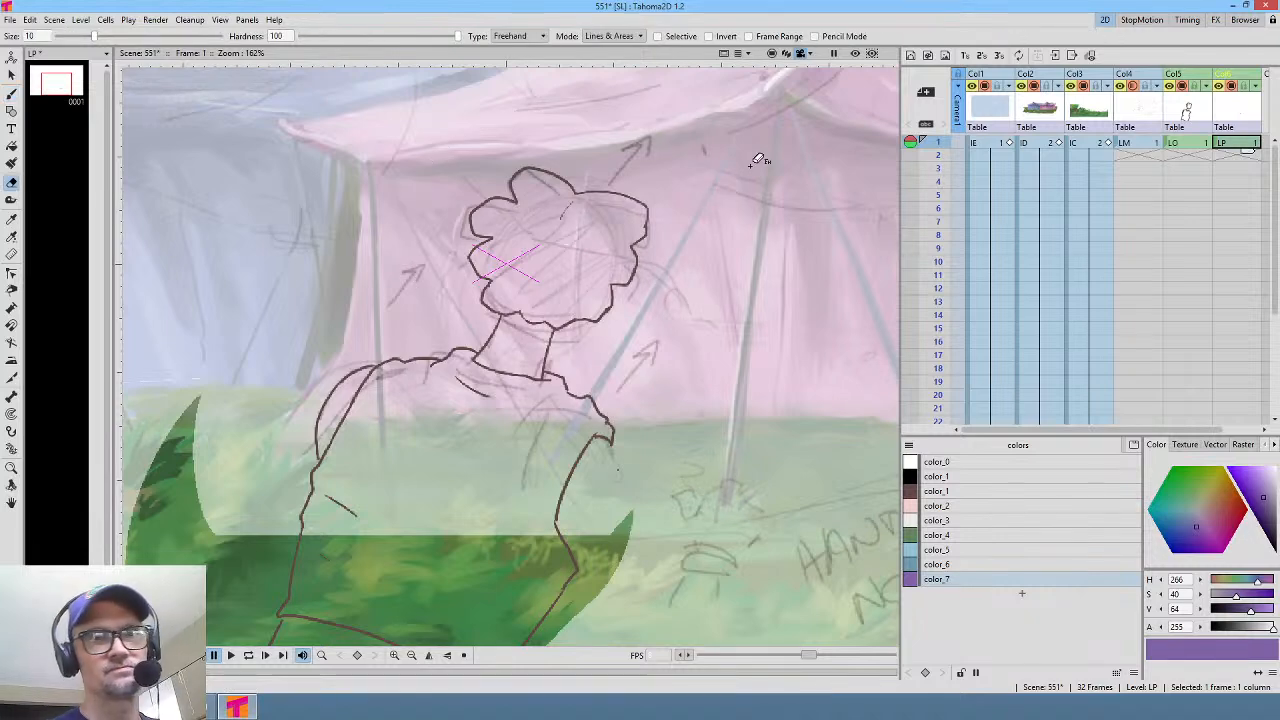
left_click(1185, 143)
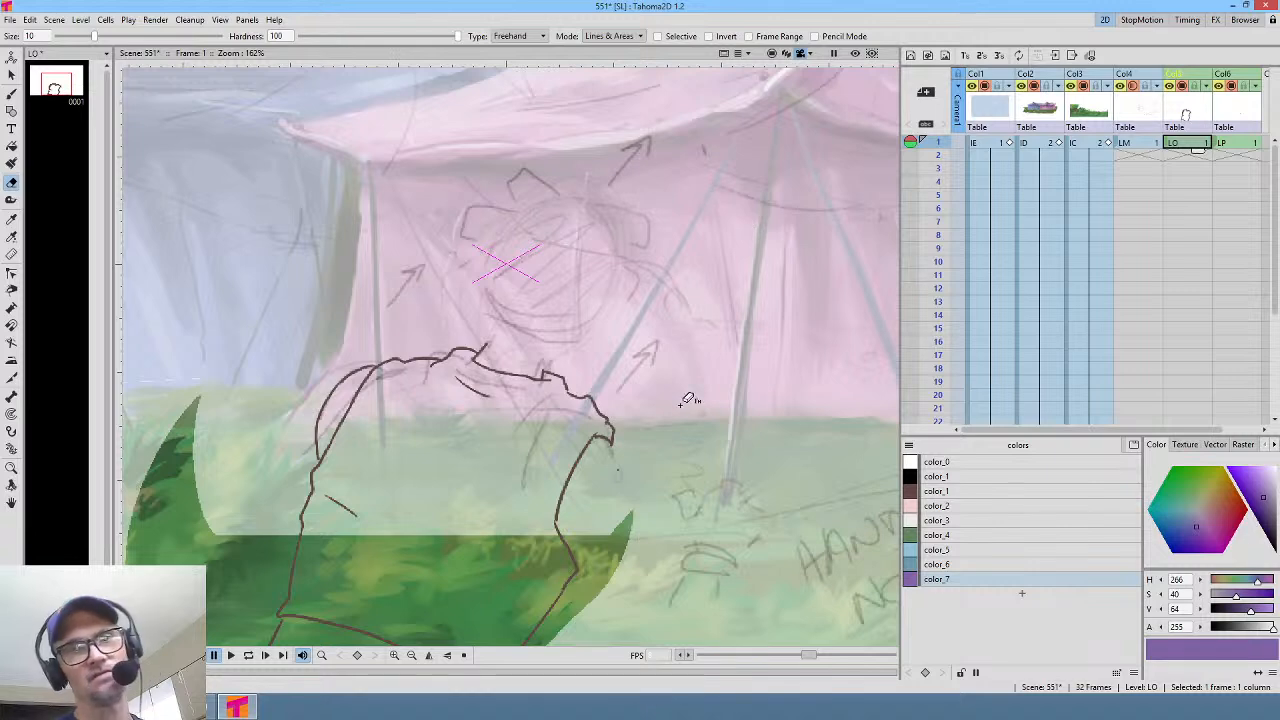
key("b")
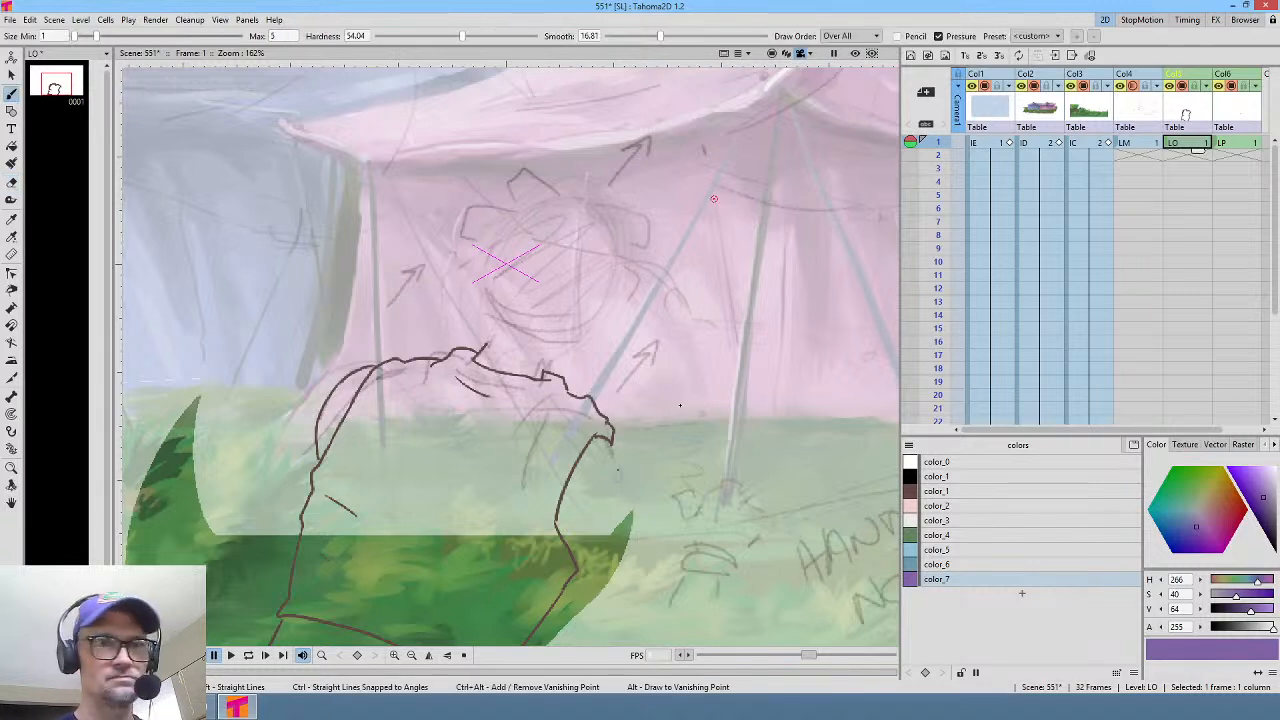
Step: Lay out a new, larger hair outline on LO with short, separate curved strokes in the brown color_1
mouse_move(571, 199)
left_mouse_down()
mouse_move(497, 190)
mouse_move(497, 207)
mouse_move(508, 197)
left_mouse_up()
key("ctrl+z")
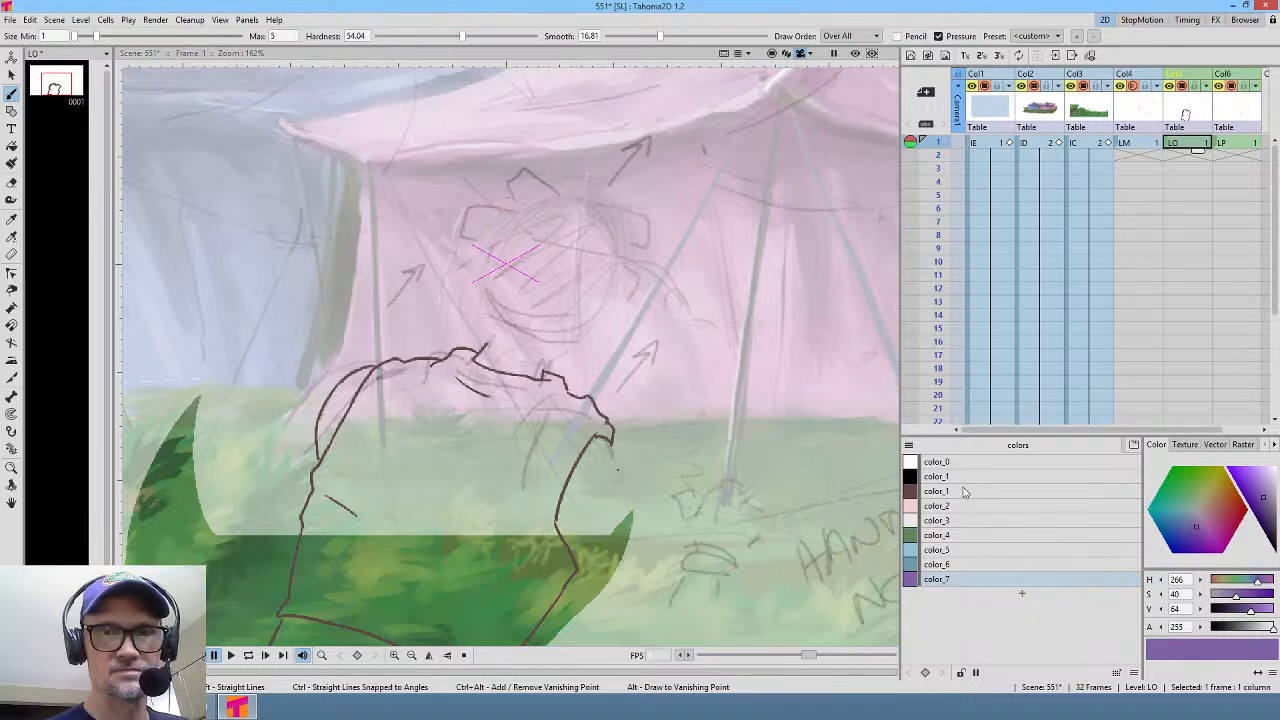
left_click(966, 491)
mouse_move(573, 194)
left_mouse_down()
mouse_move(542, 173)
mouse_move(510, 186)
left_mouse_up()
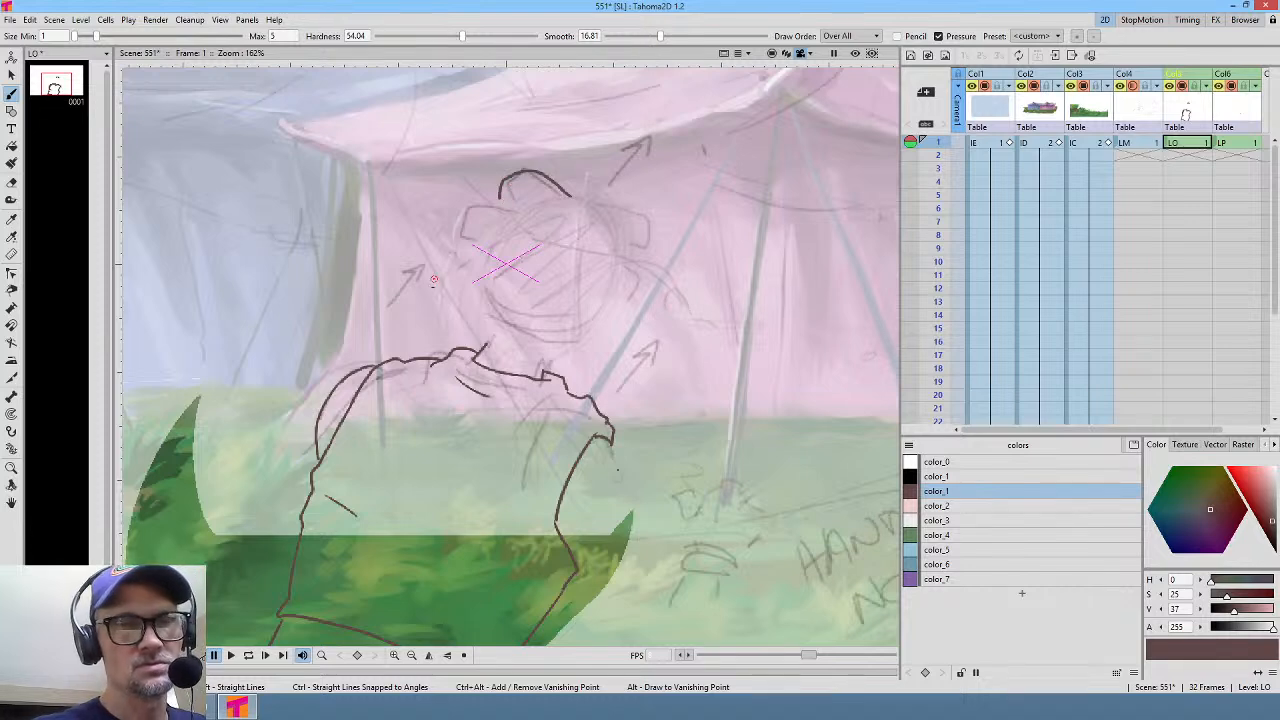
left_click_drag(466, 234, 470, 268)
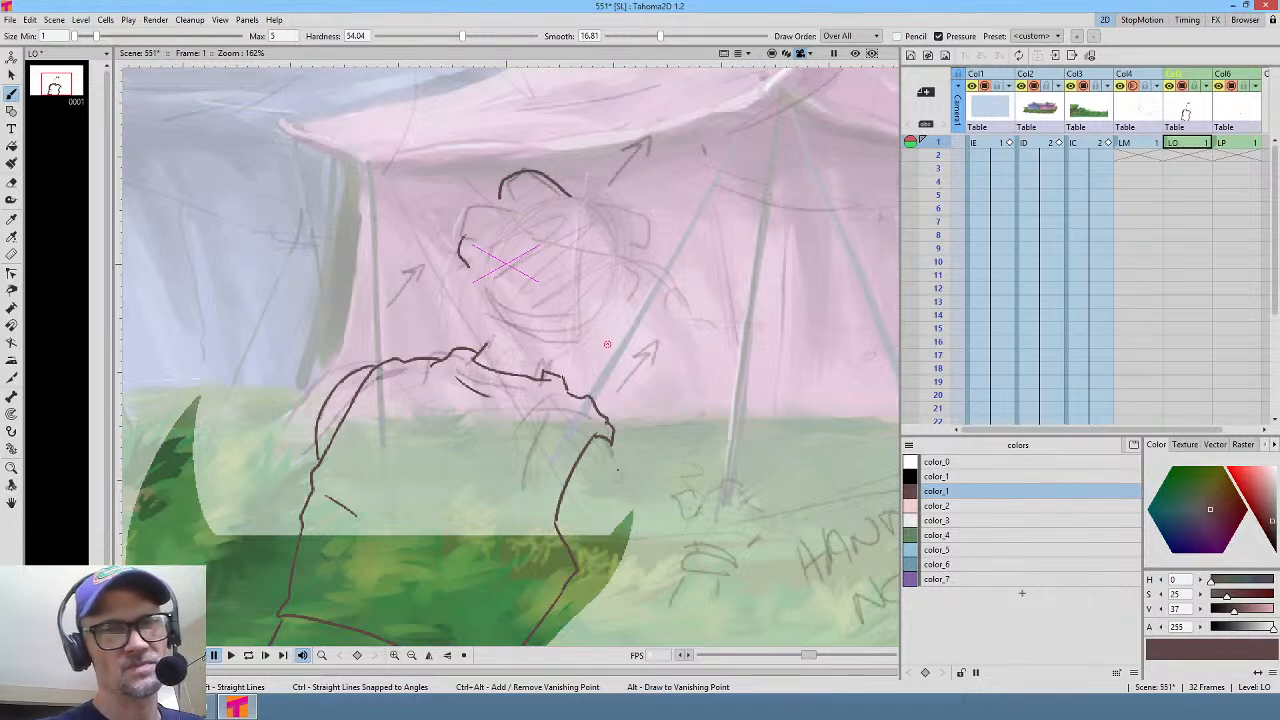
mouse_move(482, 335)
left_mouse_down()
mouse_move(539, 371)
mouse_move(513, 347)
mouse_move(542, 360)
left_mouse_up()
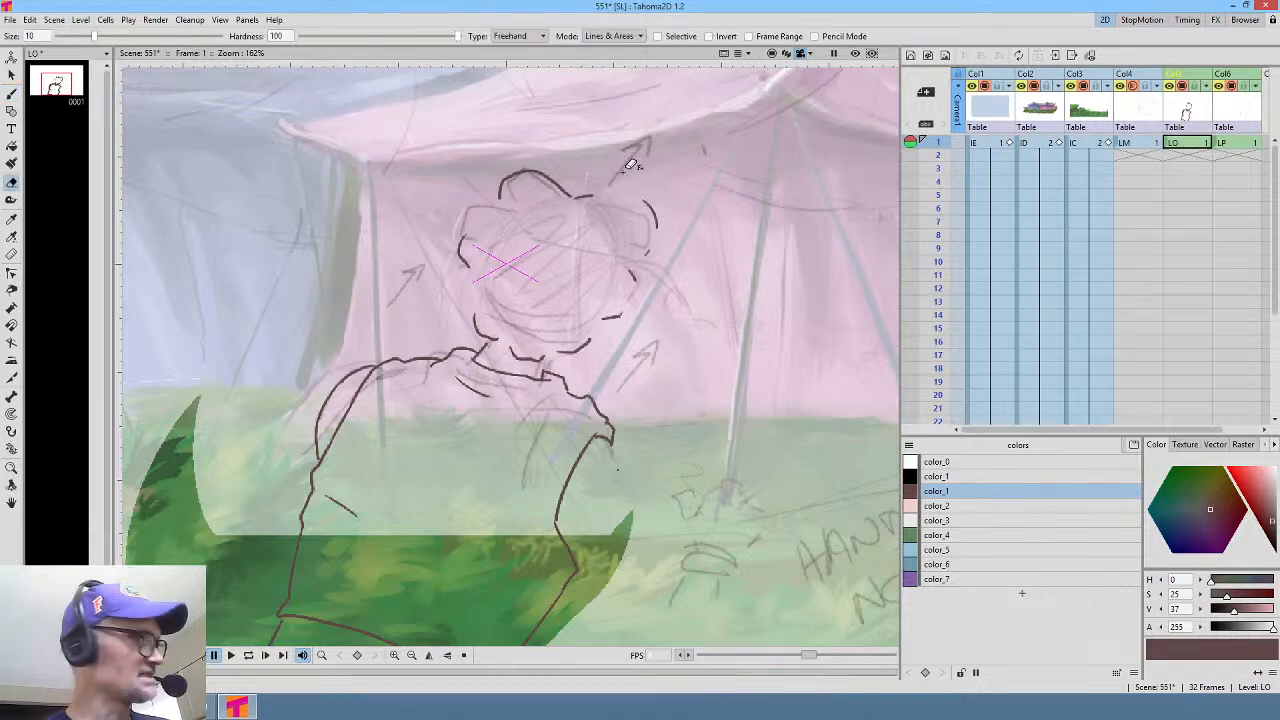
Step: Connect the hair strokes along the right side of the head into a continuous scalloped outline down toward the nape
scroll(690, 275, "up", 2)
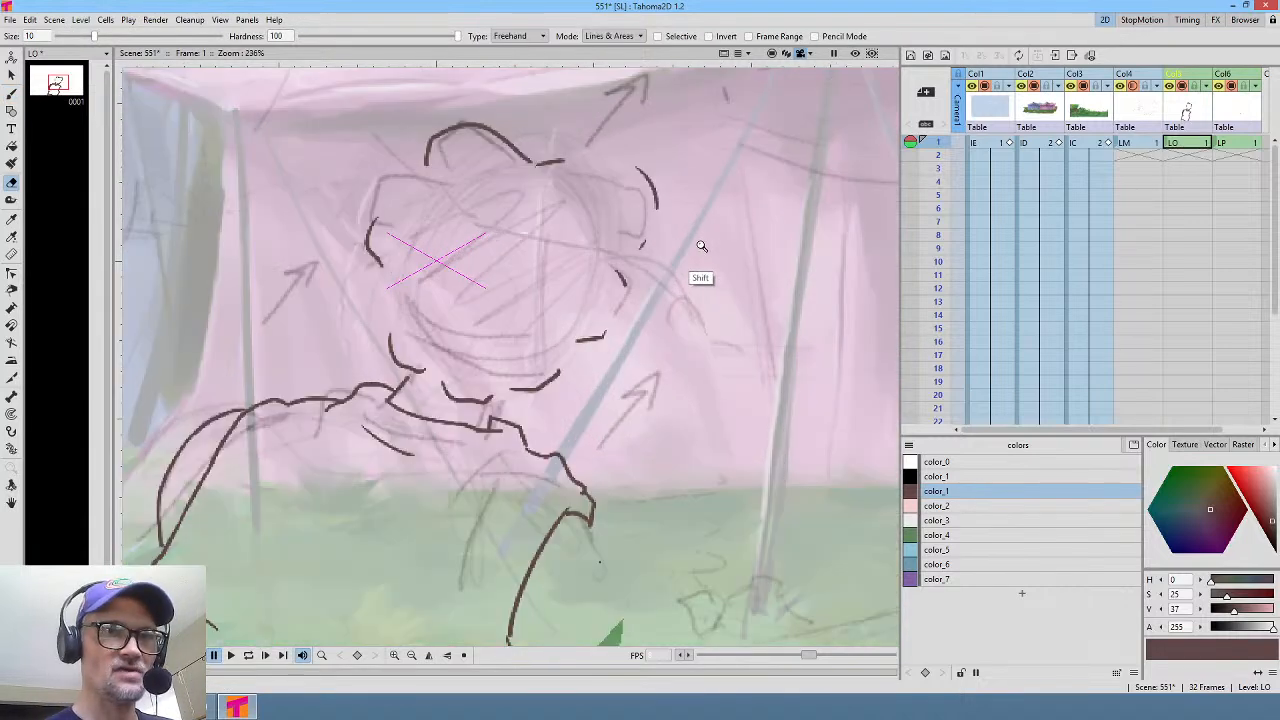
key("b")
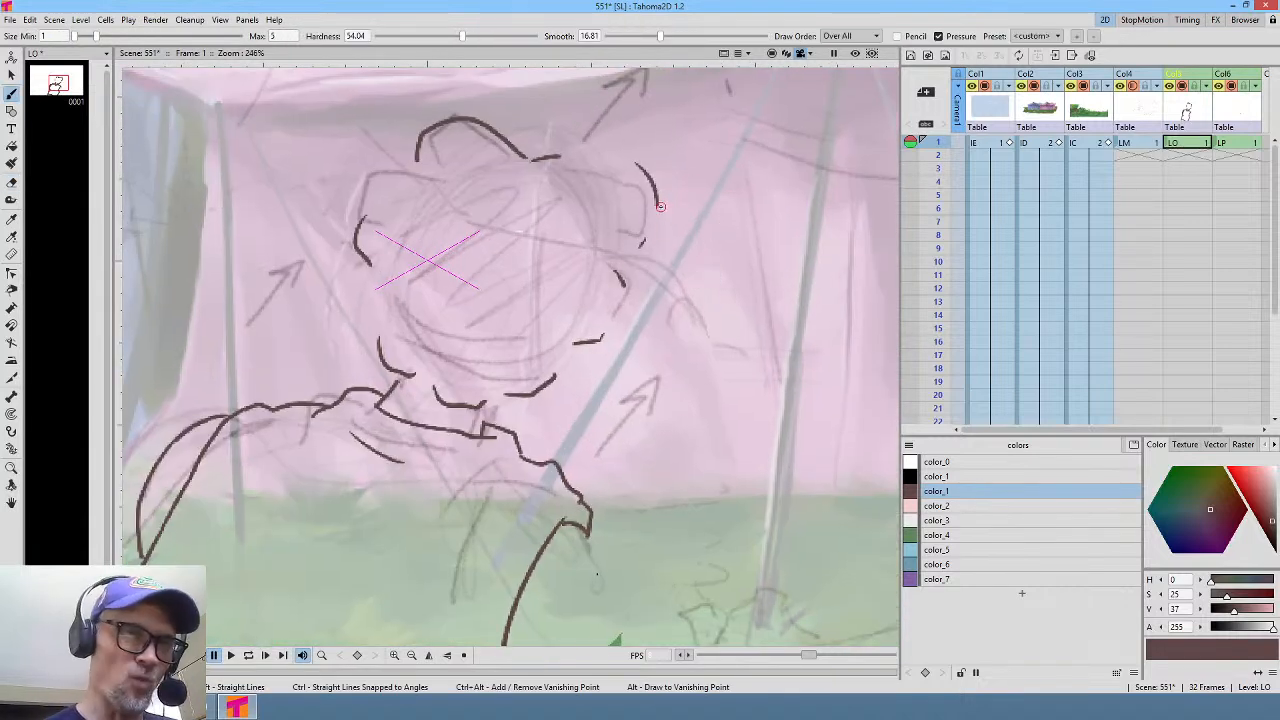
mouse_move(656, 218)
left_mouse_down()
mouse_move(627, 251)
mouse_move(637, 269)
mouse_move(613, 258)
mouse_move(620, 311)
mouse_move(607, 333)
mouse_move(571, 342)
mouse_move(555, 377)
left_mouse_up()
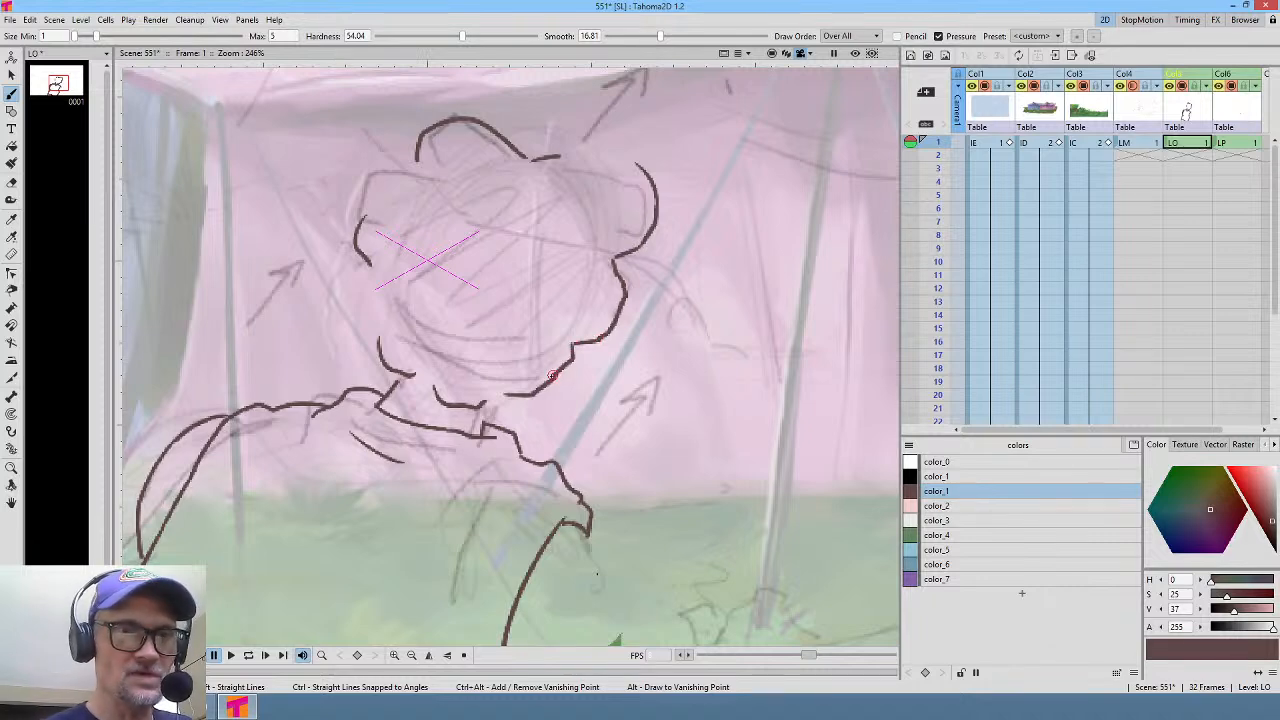
Step: Continue the brown hair outline on LO along the nape, up the side opposite the bun-like curl and across the top of the head
left_click_drag(484, 398, 506, 396)
left_click_drag(415, 373, 436, 387)
mouse_move(369, 265)
left_mouse_down()
mouse_move(350, 284)
mouse_move(366, 335)
left_mouse_up()
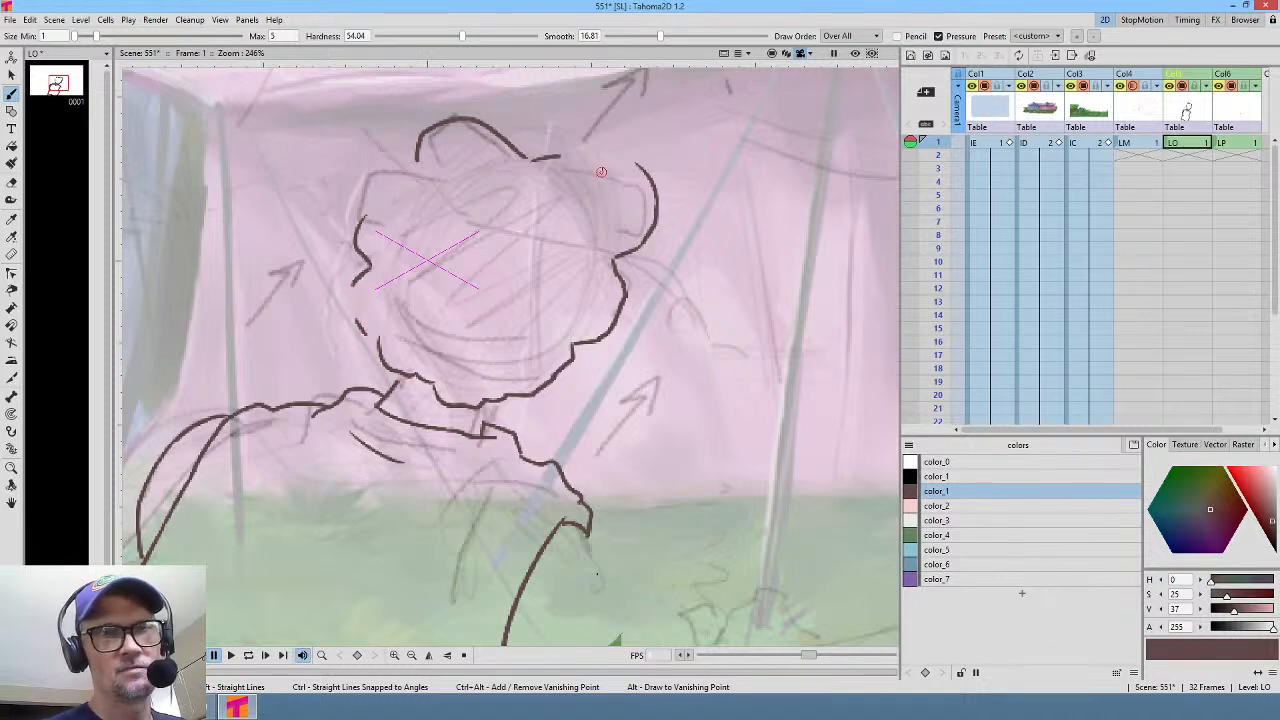
left_click_drag(562, 156, 631, 150)
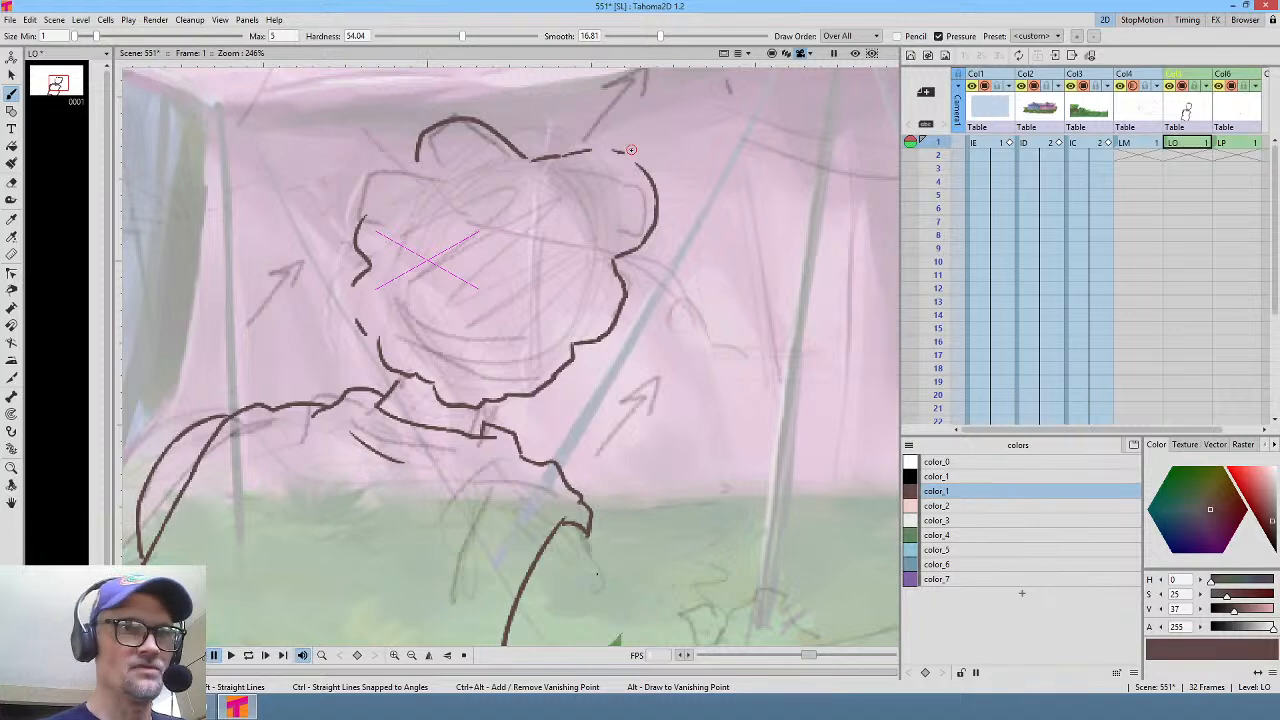
mouse_move(405, 173)
left_mouse_down()
mouse_move(374, 174)
mouse_move(363, 200)
left_mouse_up()
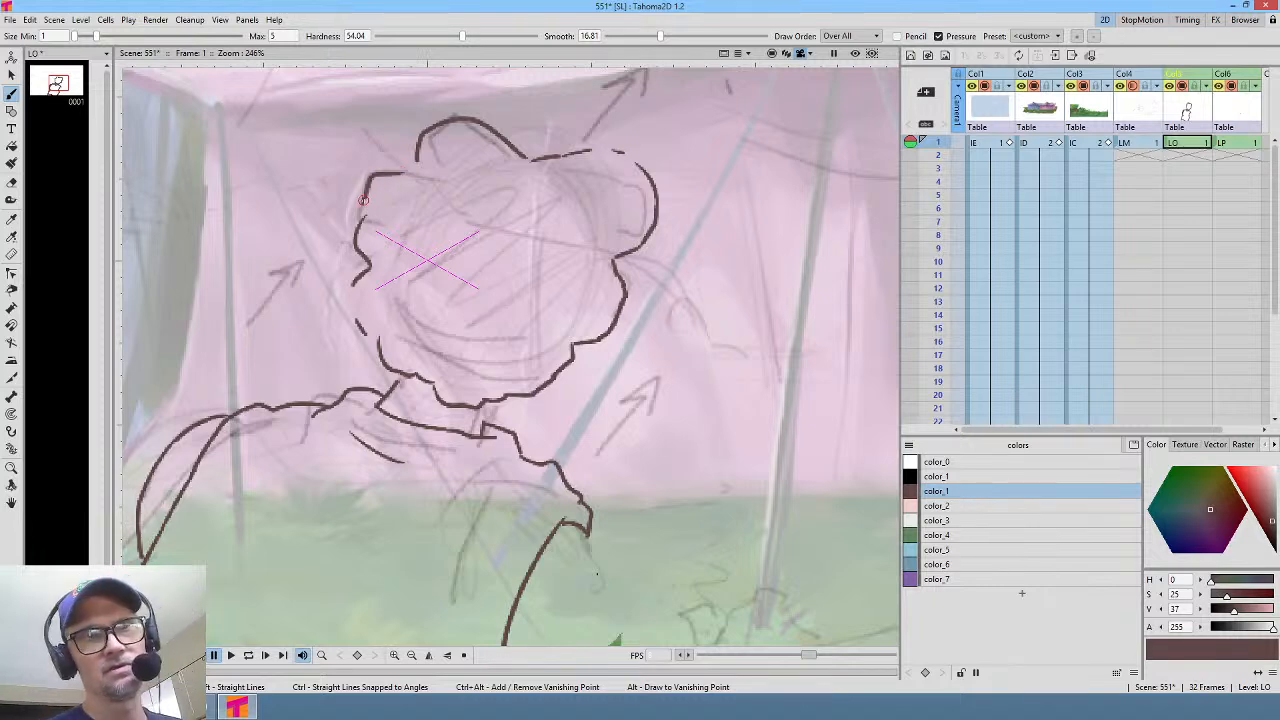
Step: Draw the neck's right edge down from the hair, erase the old neck and collar corner, and redraw the collar's top line to meet it
left_click_drag(527, 394, 500, 428)
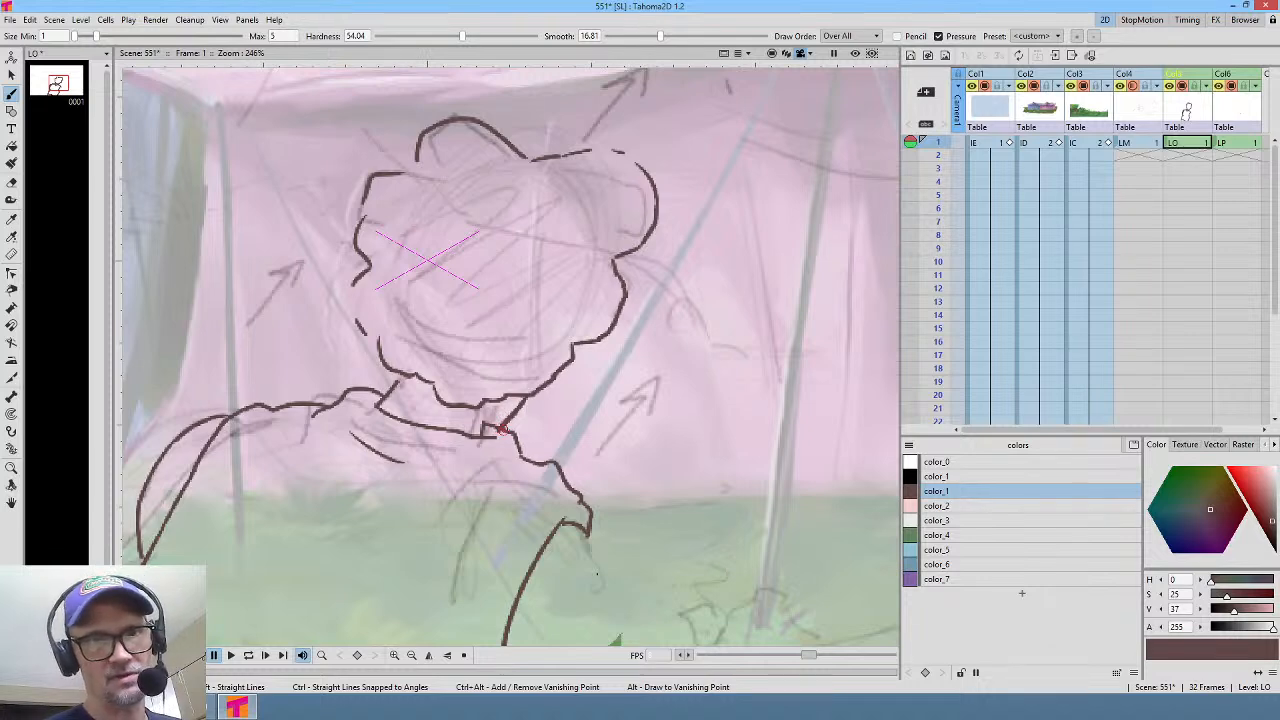
key("a")
left_click_drag(492, 418, 478, 434)
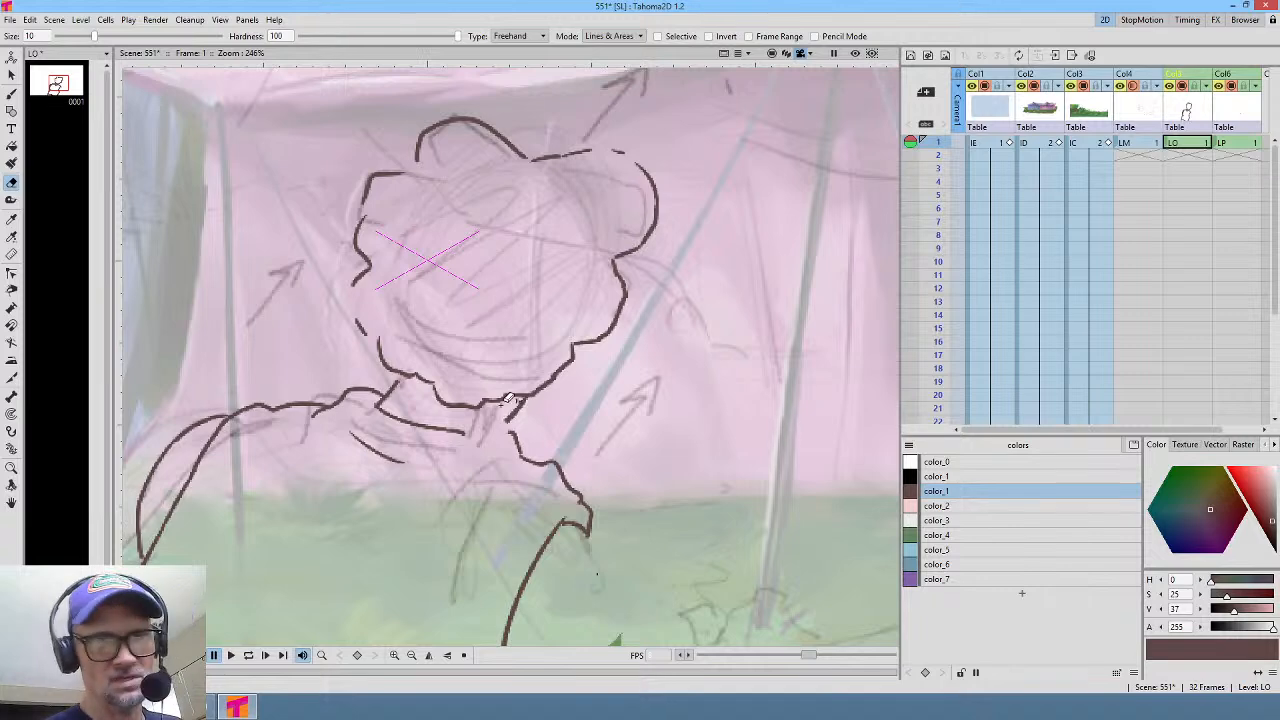
key("b")
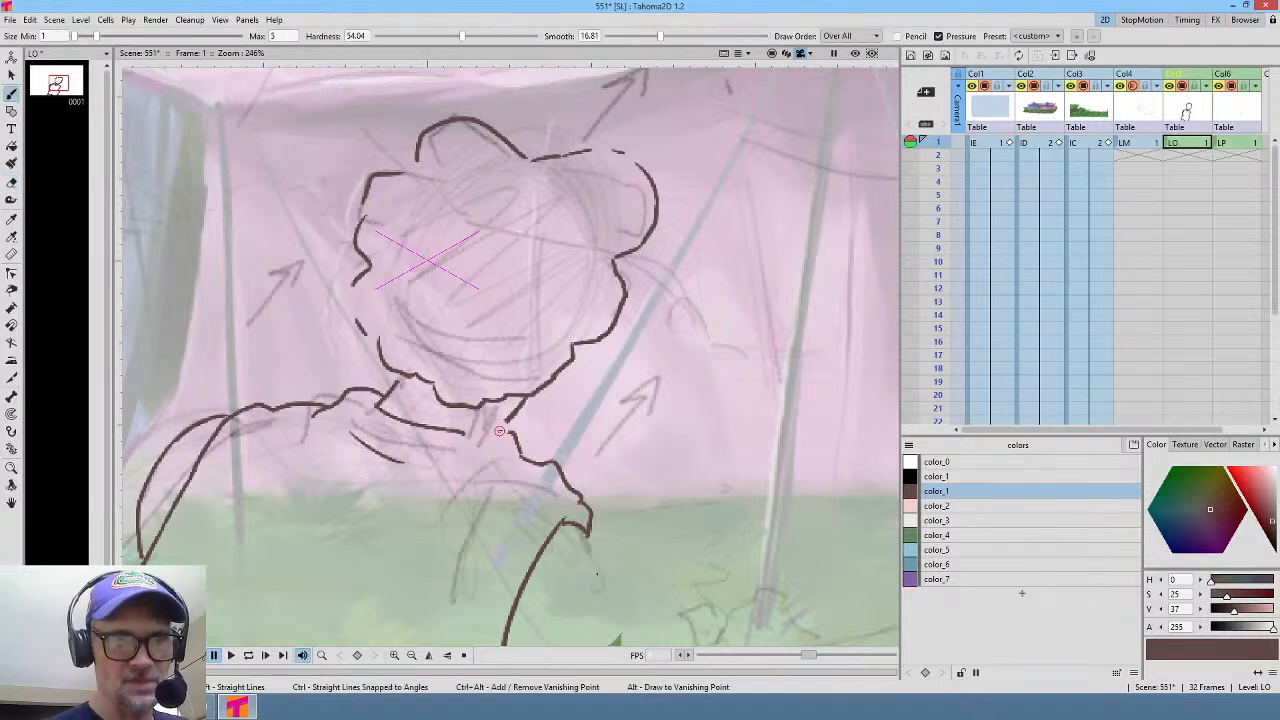
left_click_drag(510, 427, 458, 433)
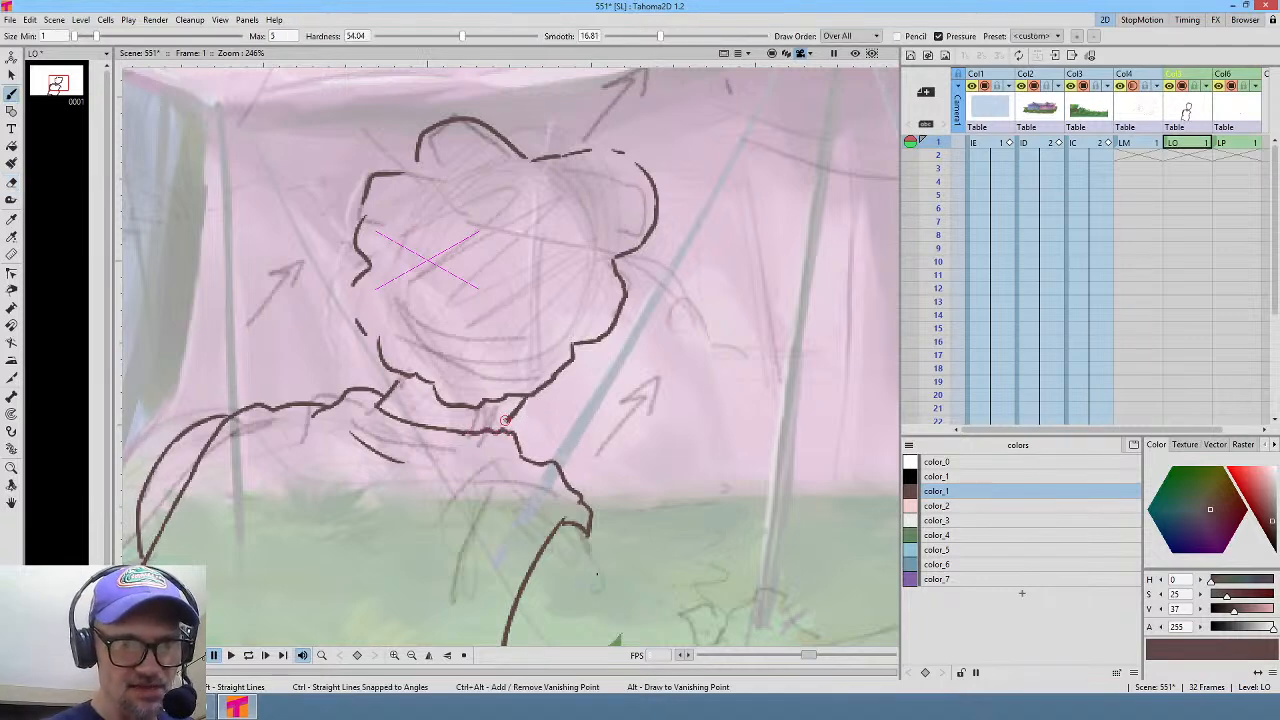
Step: Close the remaining gaps in the hair outline on LO and save the scene
mouse_move(355, 283)
left_mouse_down()
mouse_move(354, 318)
mouse_move(384, 342)
left_mouse_up()
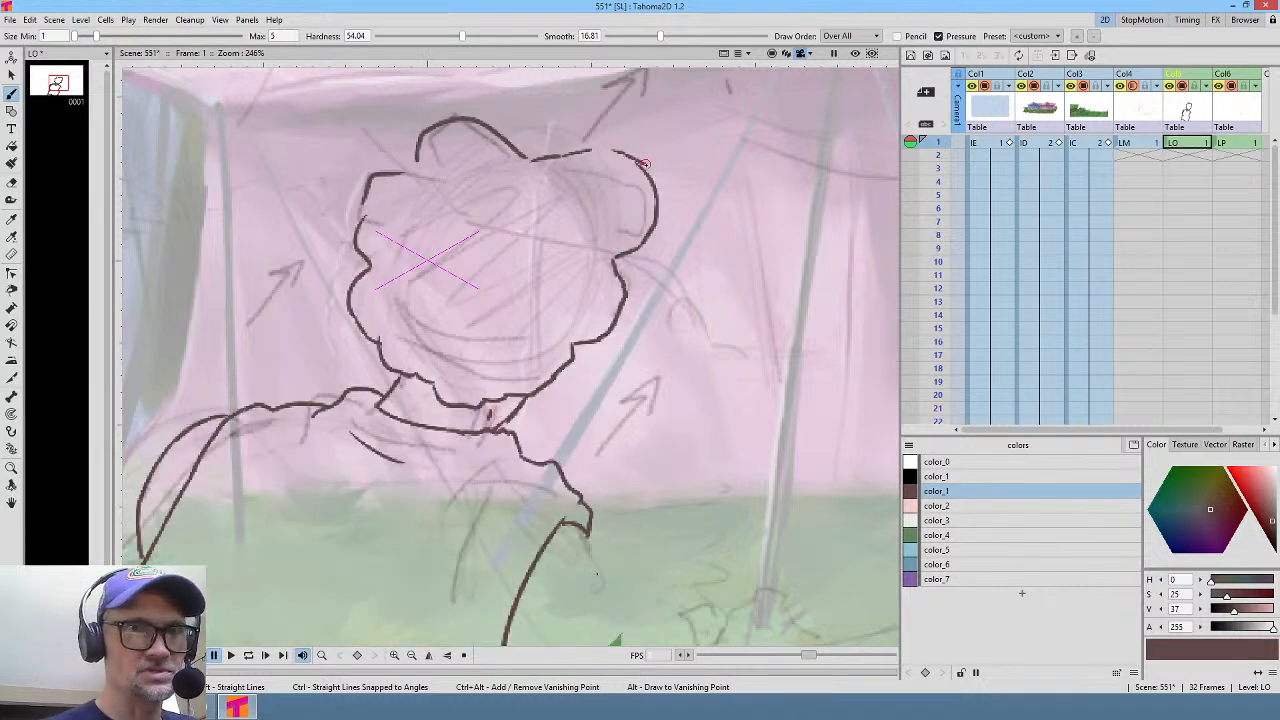
mouse_move(640, 162)
left_mouse_down()
mouse_move(652, 154)
mouse_move(596, 146)
left_mouse_up()
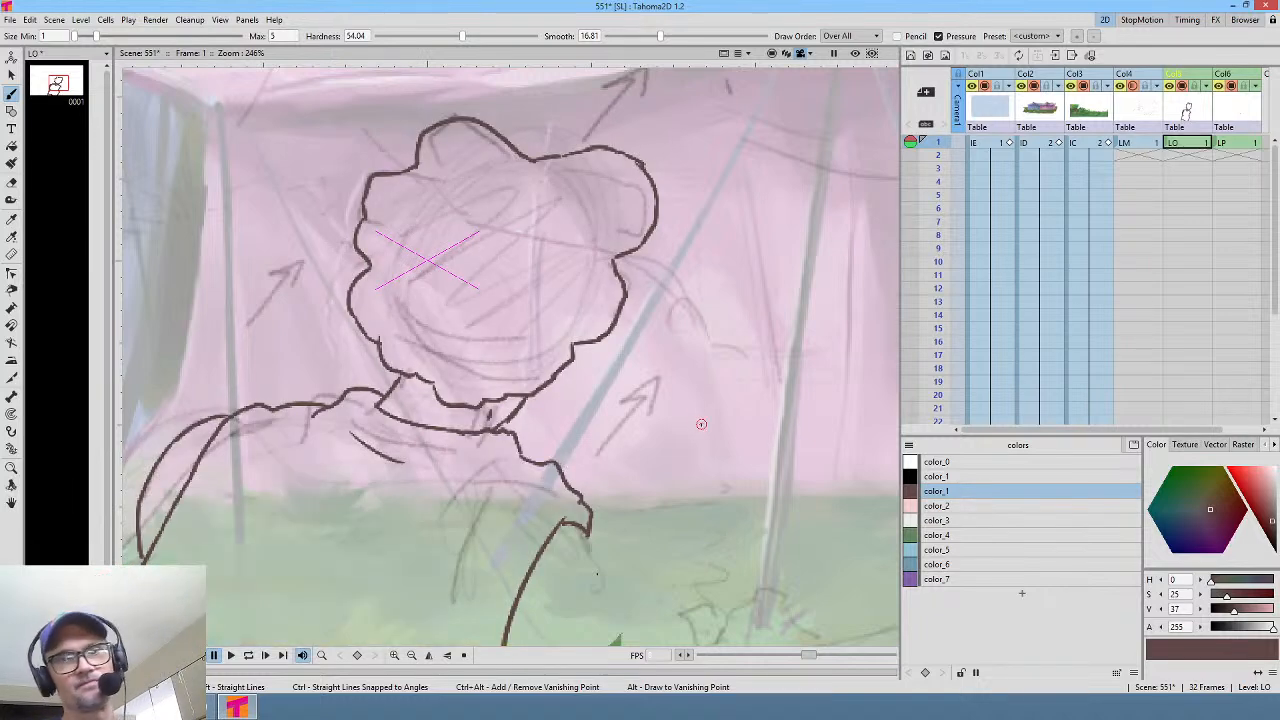
scroll(709, 405, "down", 3)
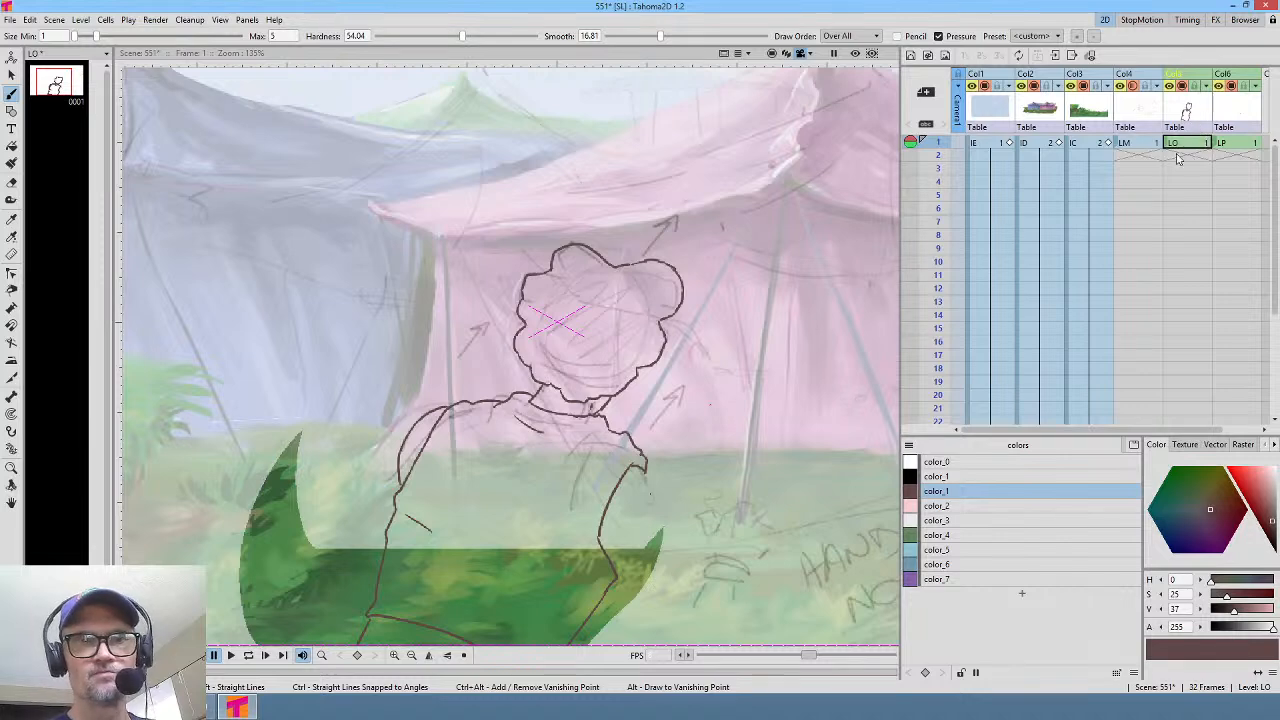
middle_click(722, 368)
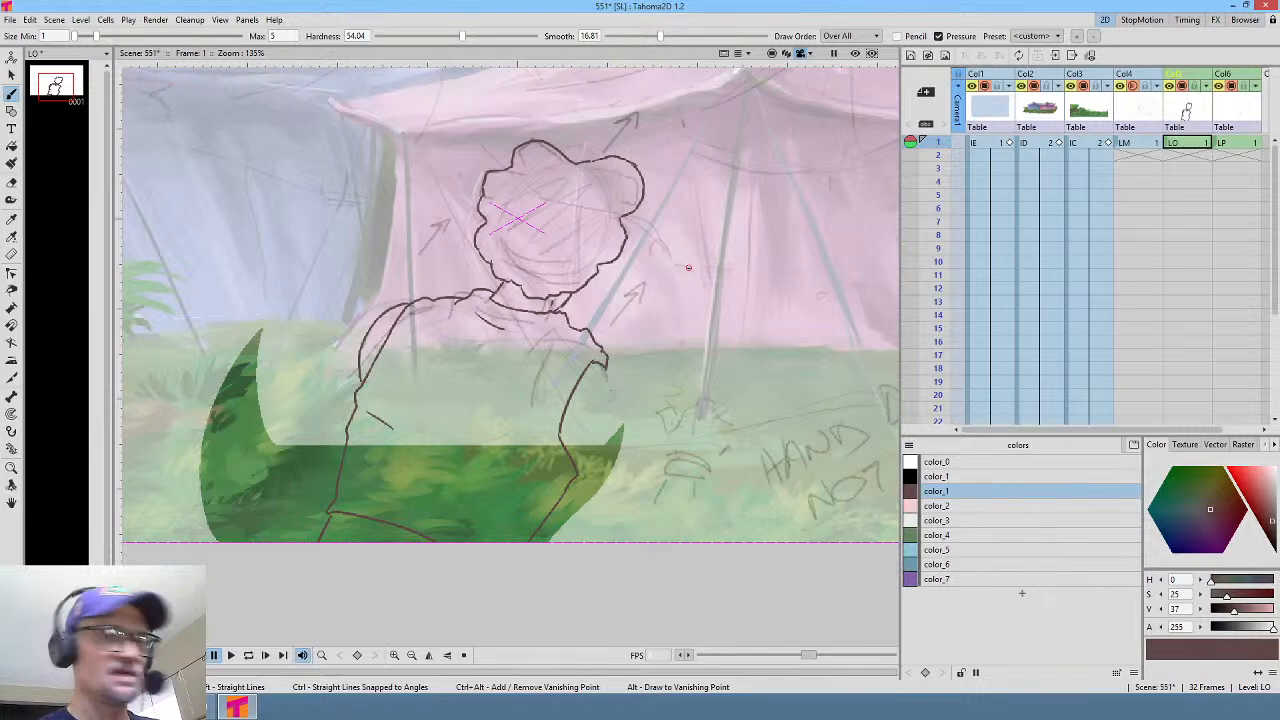
key("ctrl+s")
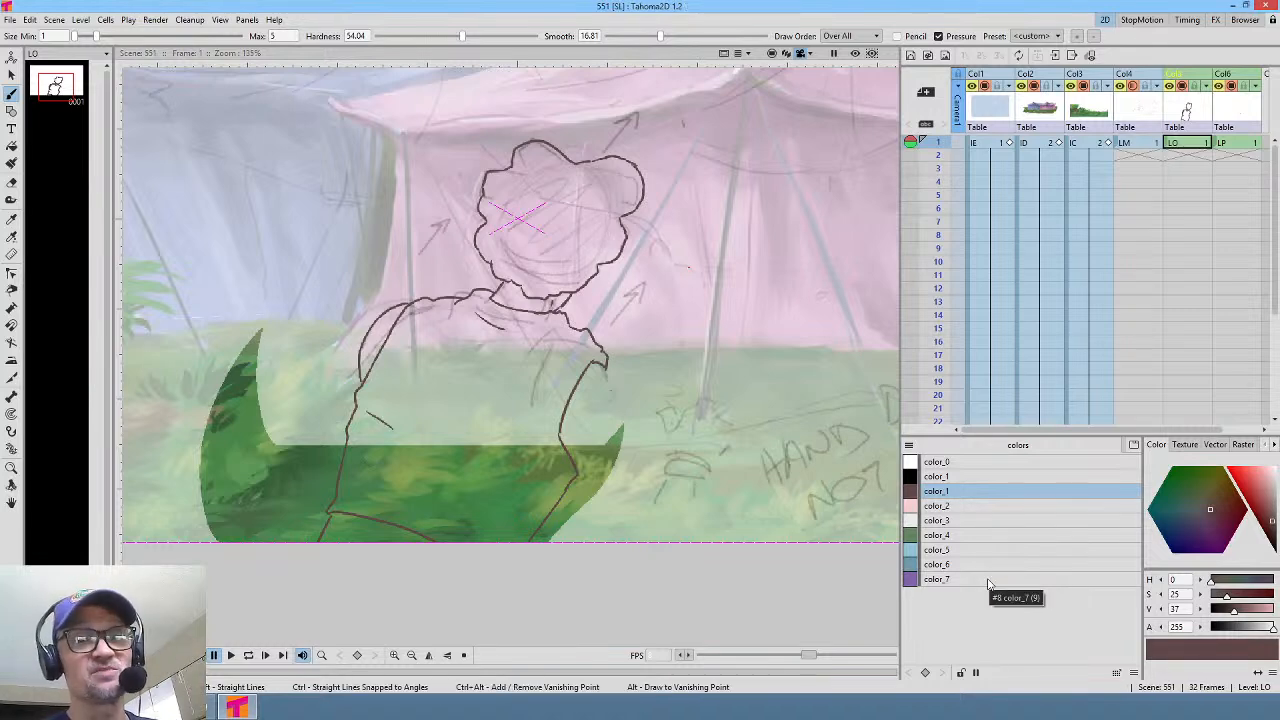
Step: Fill the character's closed hair shape on LO with the purple color_7
left_click(966, 580)
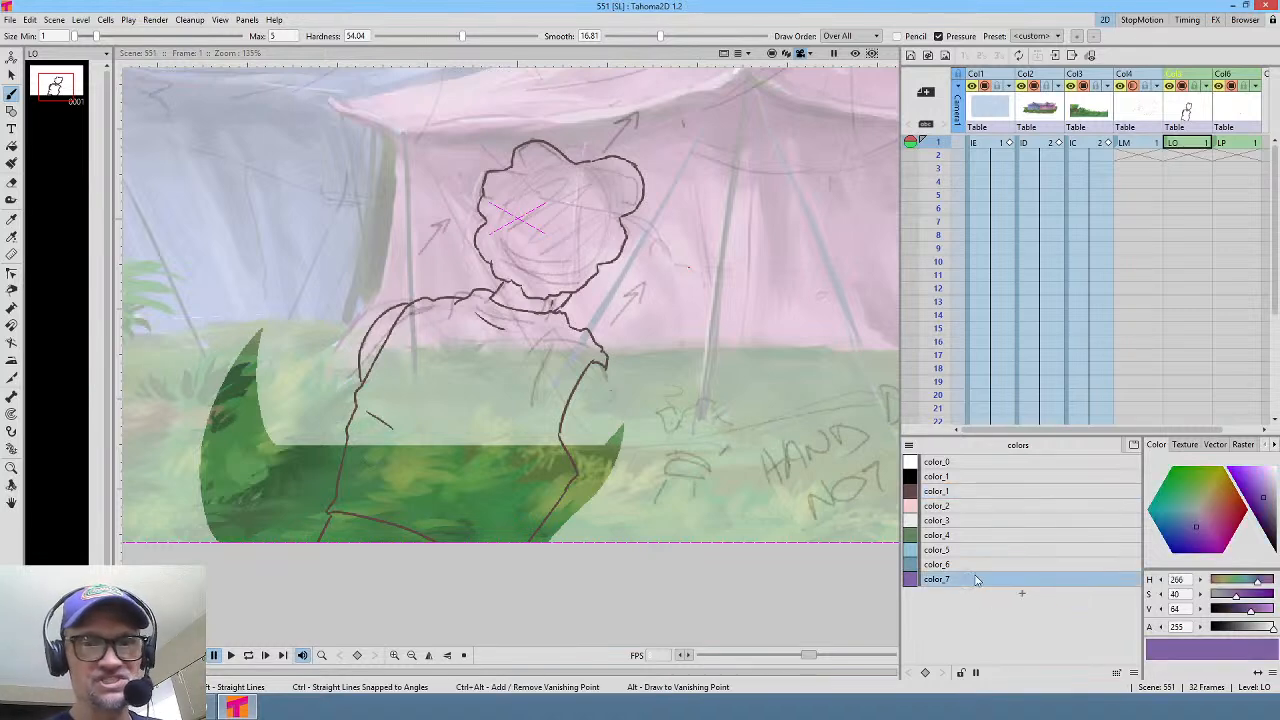
key("f")
left_click(593, 217)
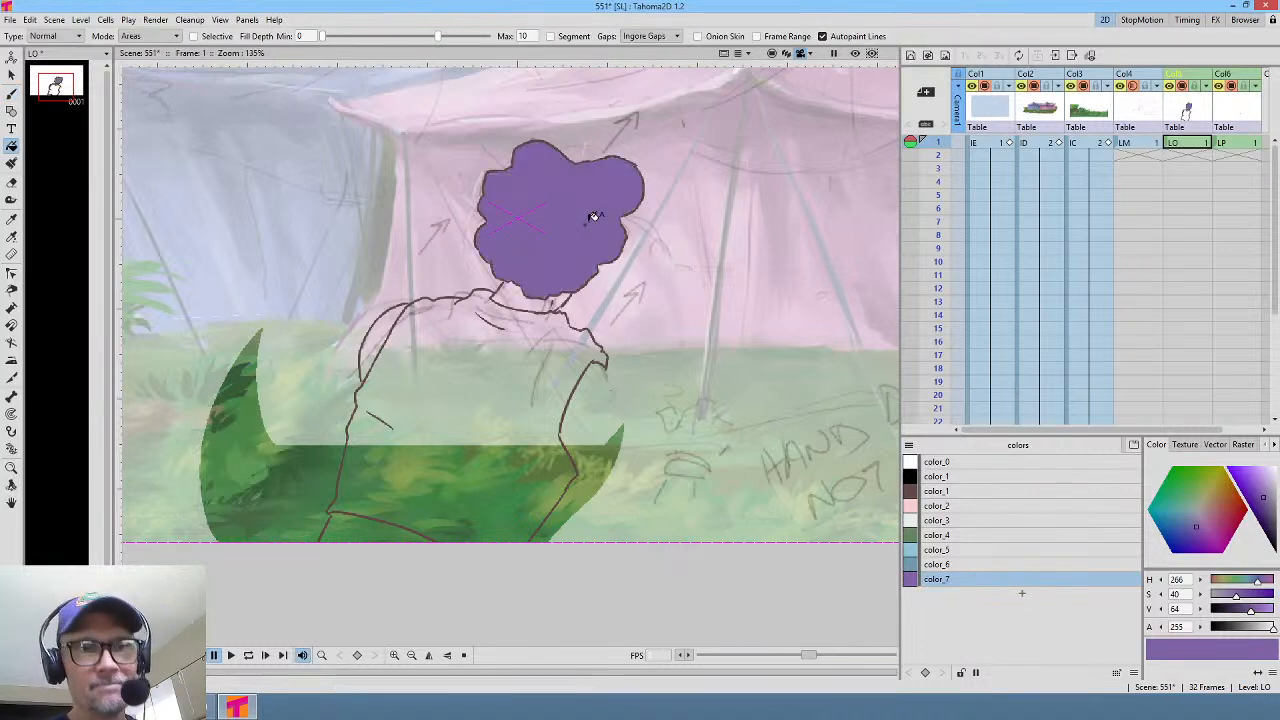
Step: Draw the collar's lower edge in color_5, fill the collar with it, and shift color_5 to hue 212 and saturation 29
left_click(966, 550)
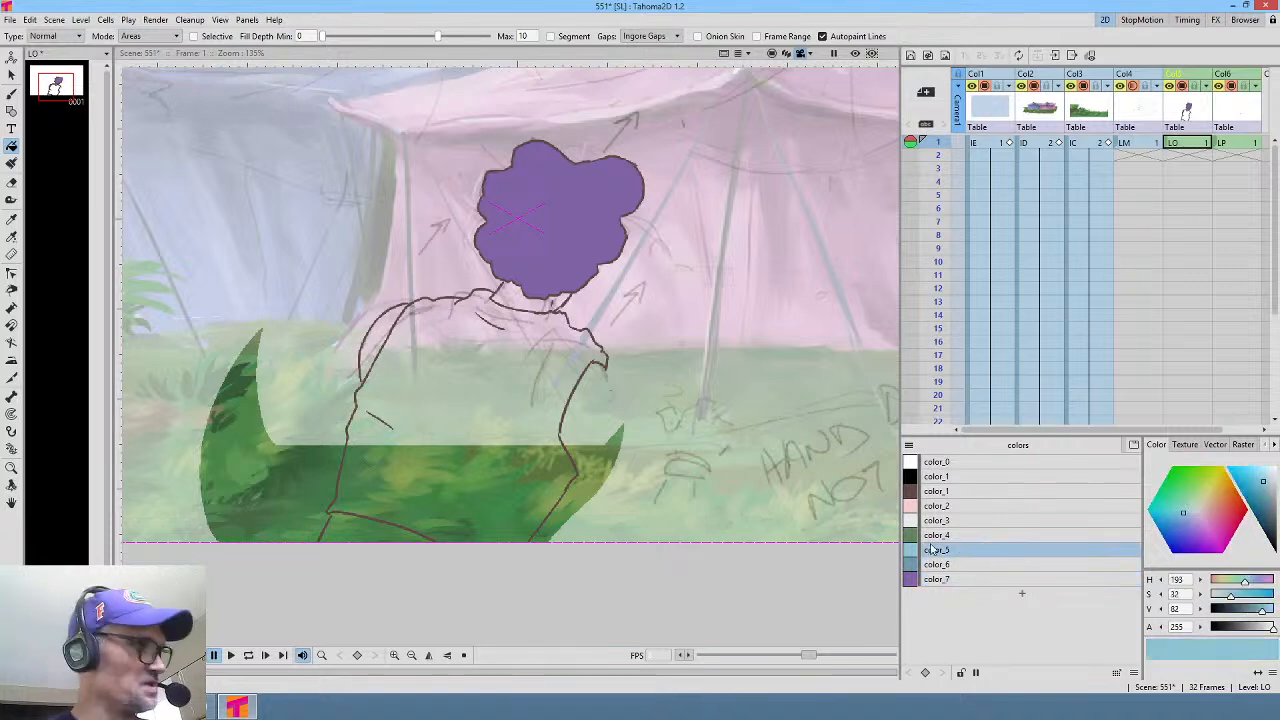
key("b")
mouse_move(463, 315)
left_mouse_down()
mouse_move(492, 338)
mouse_move(545, 335)
left_mouse_up()
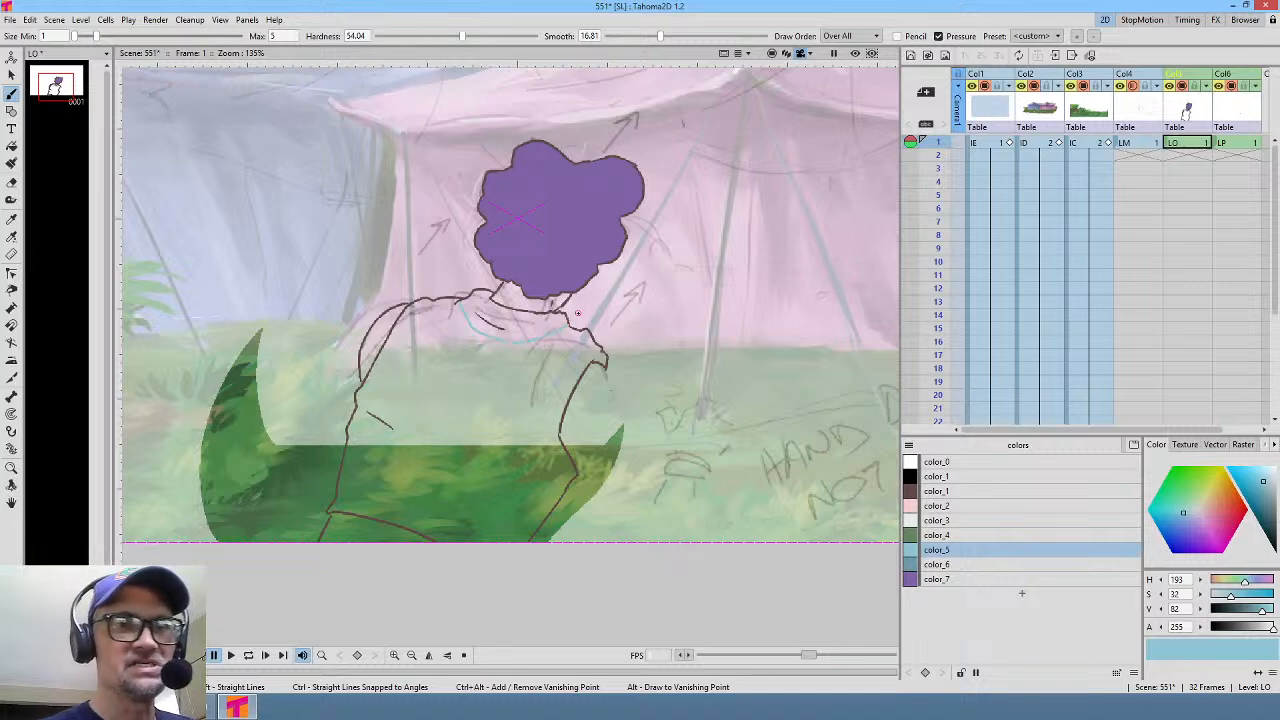
key("f")
left_click(540, 320)
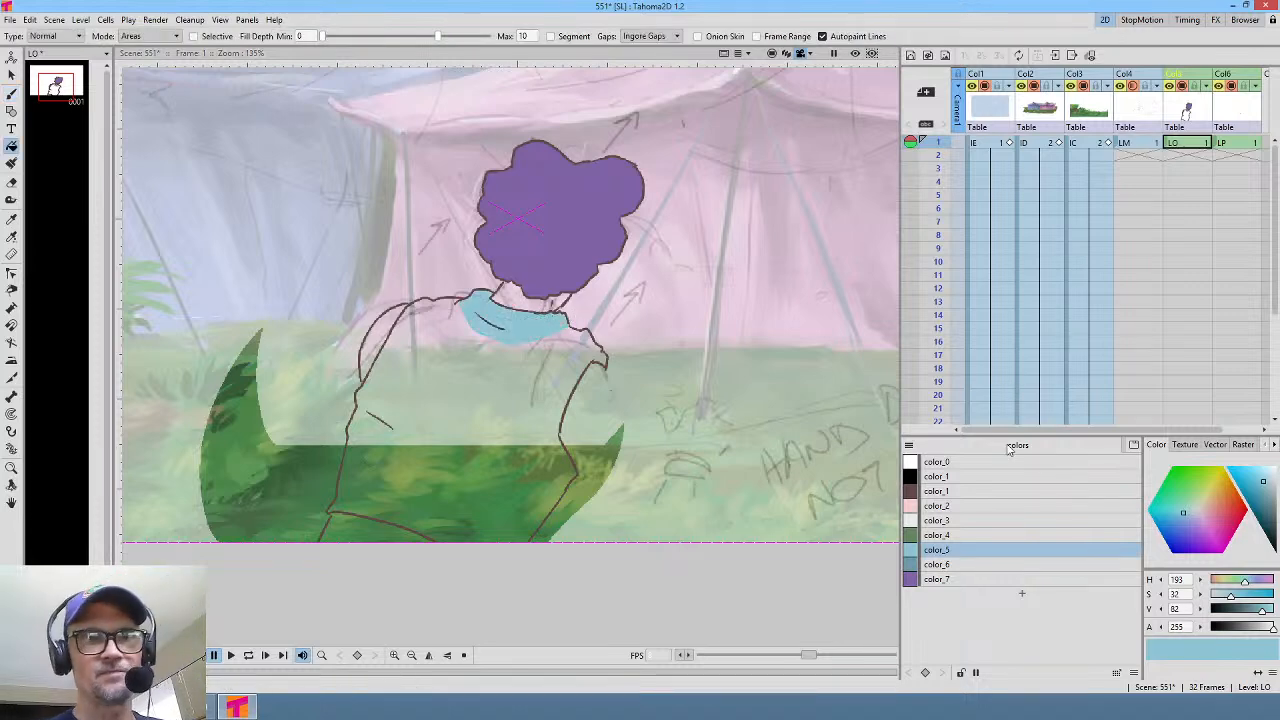
left_click(1187, 519)
left_click(1186, 517)
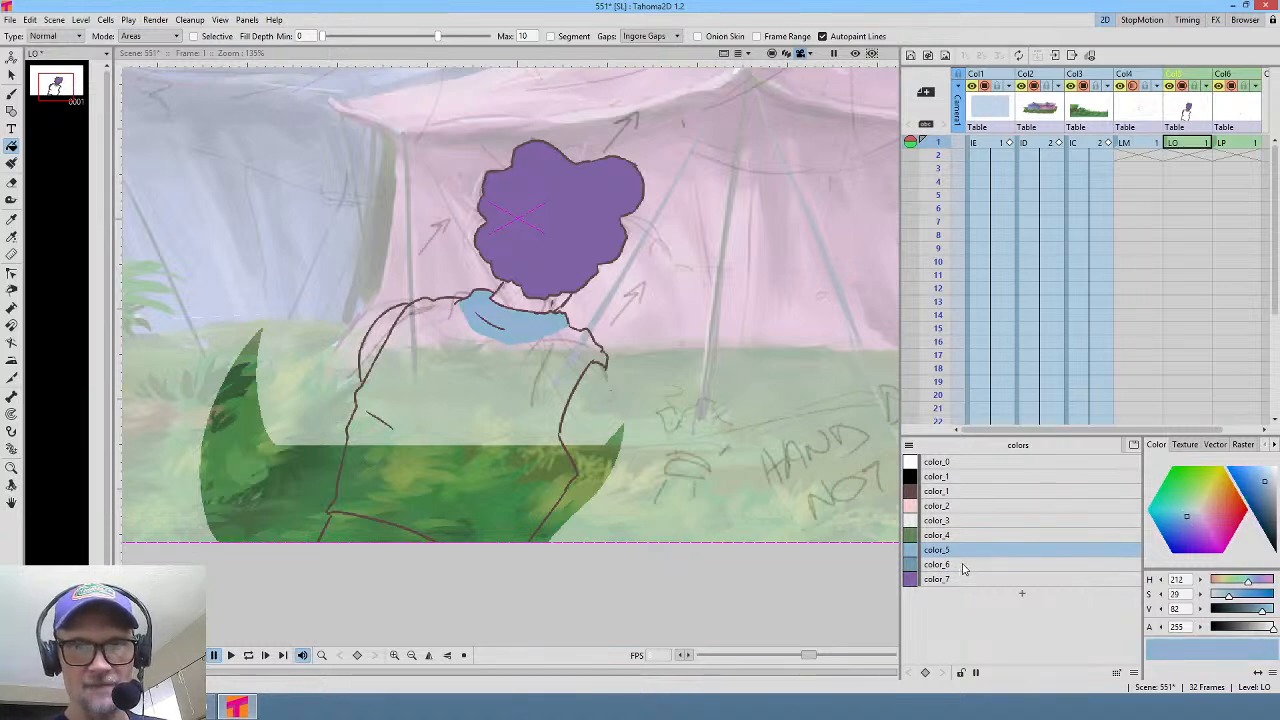
Step: Shift color_6 to hue 210 and saturation 38 and fill the back of the vest with it
left_click(963, 566)
left_click(1183, 518)
left_click(525, 398)
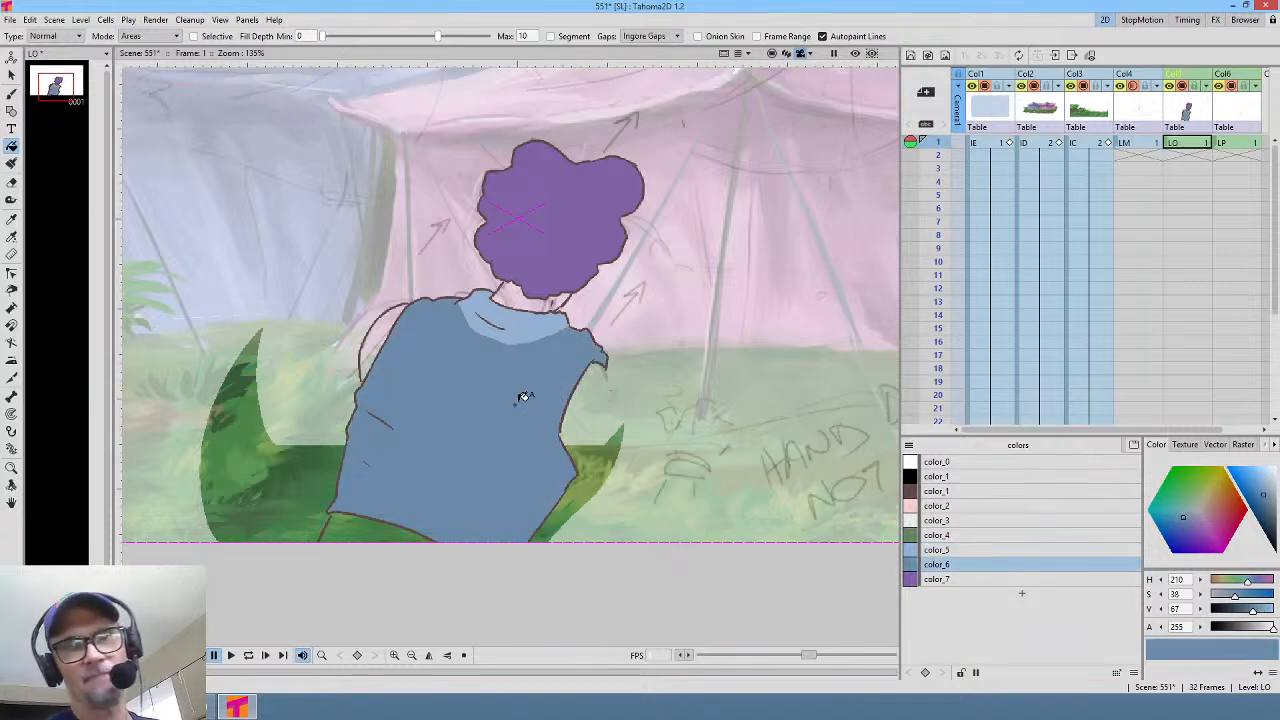
Step: Fill the bare shoulder and neck with the pink color_2 and the trousers with the green color_4
left_click(936, 505)
left_click(380, 326)
left_click(527, 288)
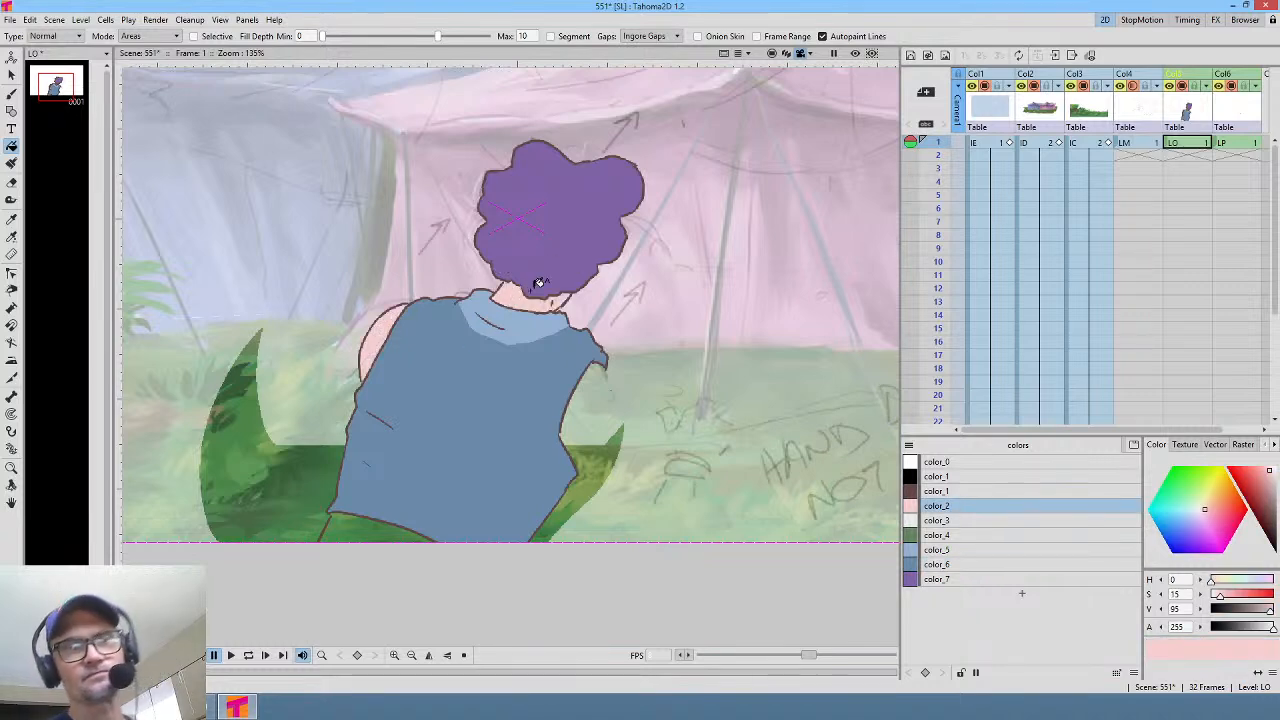
left_click(950, 535)
left_click(375, 528)
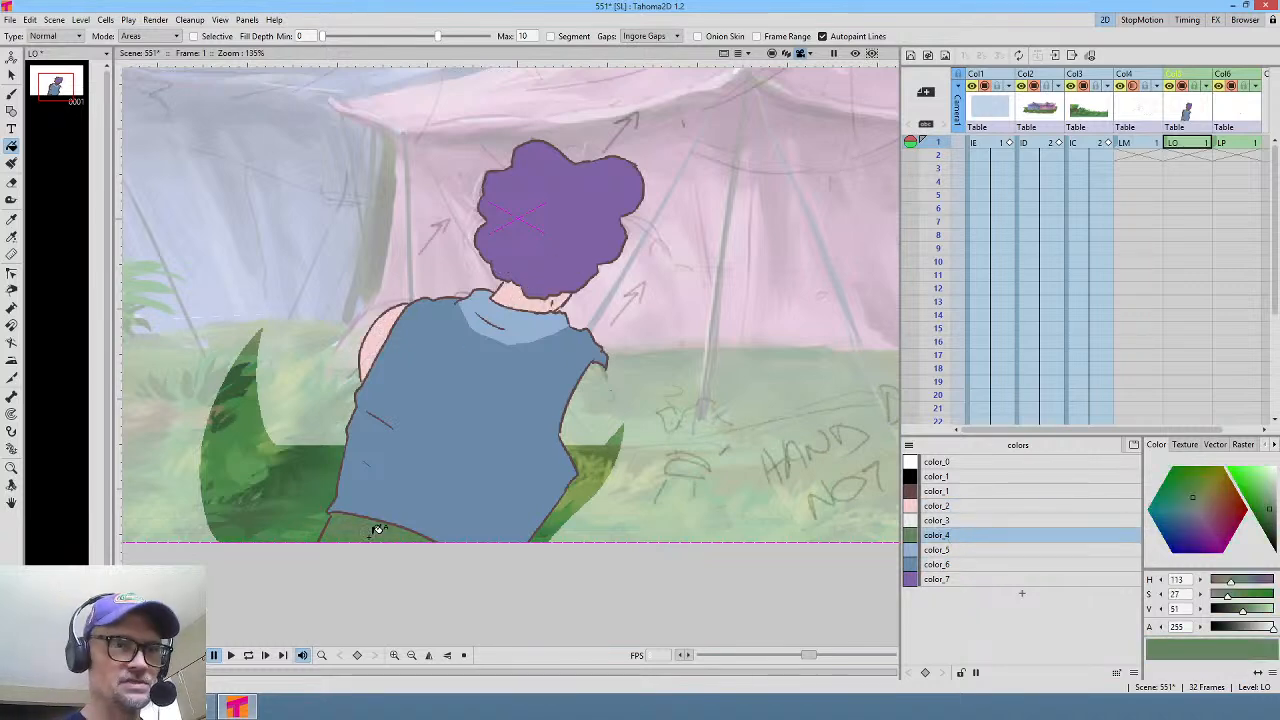
Step: Add short fold lines in the brown color_1 to the lower vest, the collar and the trousers
left_click(962, 491)
key("b")
left_click_drag(546, 391, 539, 484)
mouse_move(492, 440)
left_mouse_down()
mouse_move(524, 476)
mouse_move(514, 493)
left_mouse_up()
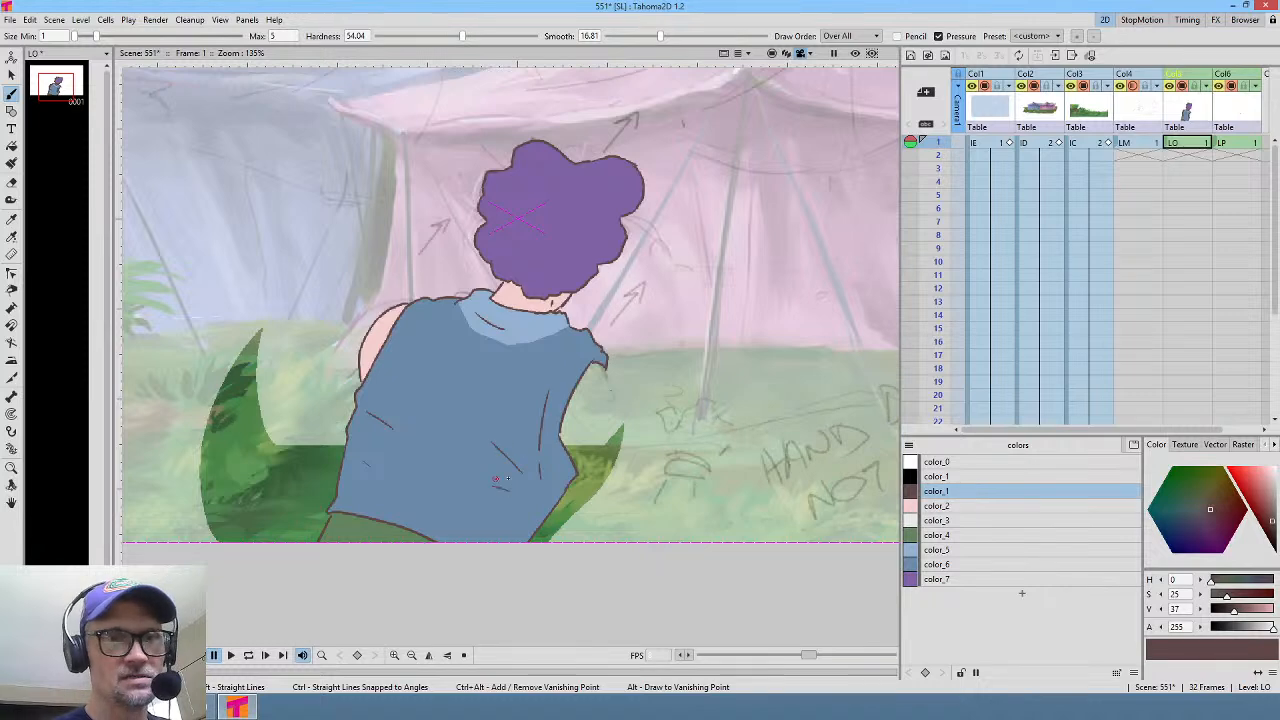
middle_click(674, 401)
left_click_drag(674, 401, 719, 336)
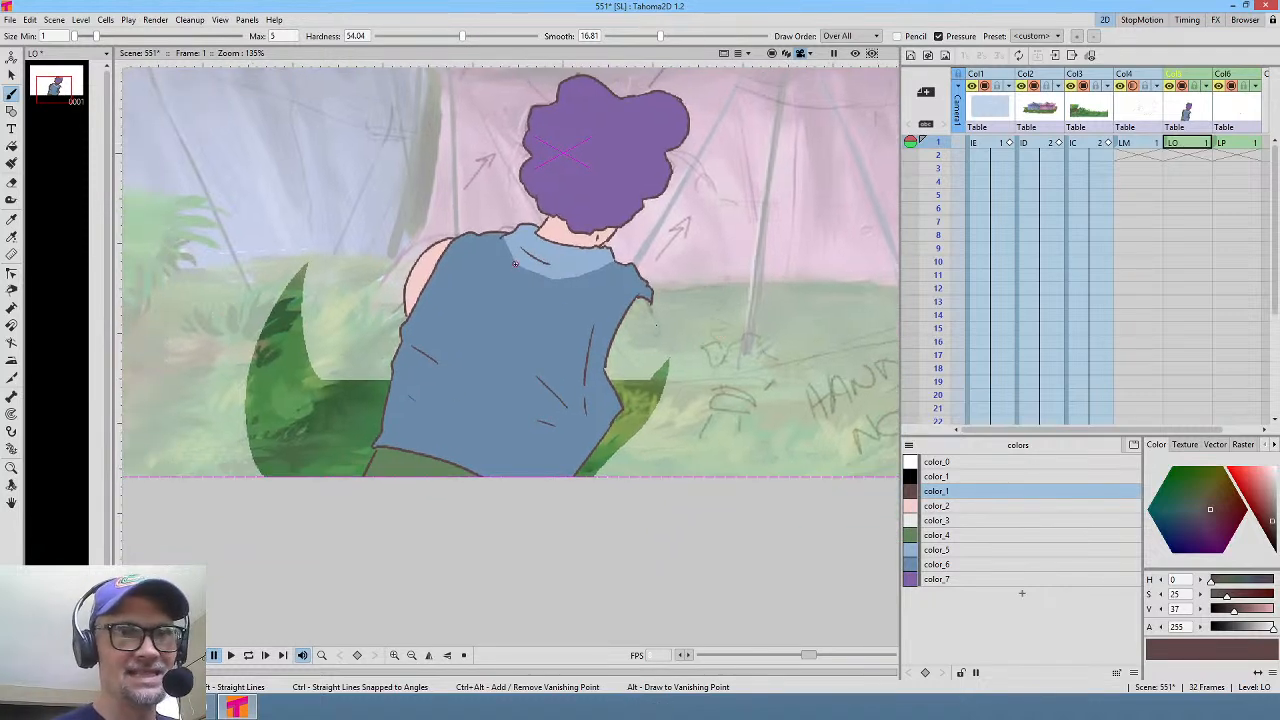
mouse_move(550, 279)
left_mouse_down()
mouse_move(577, 275)
mouse_move(575, 264)
left_mouse_up()
left_click_drag(394, 465, 423, 476)
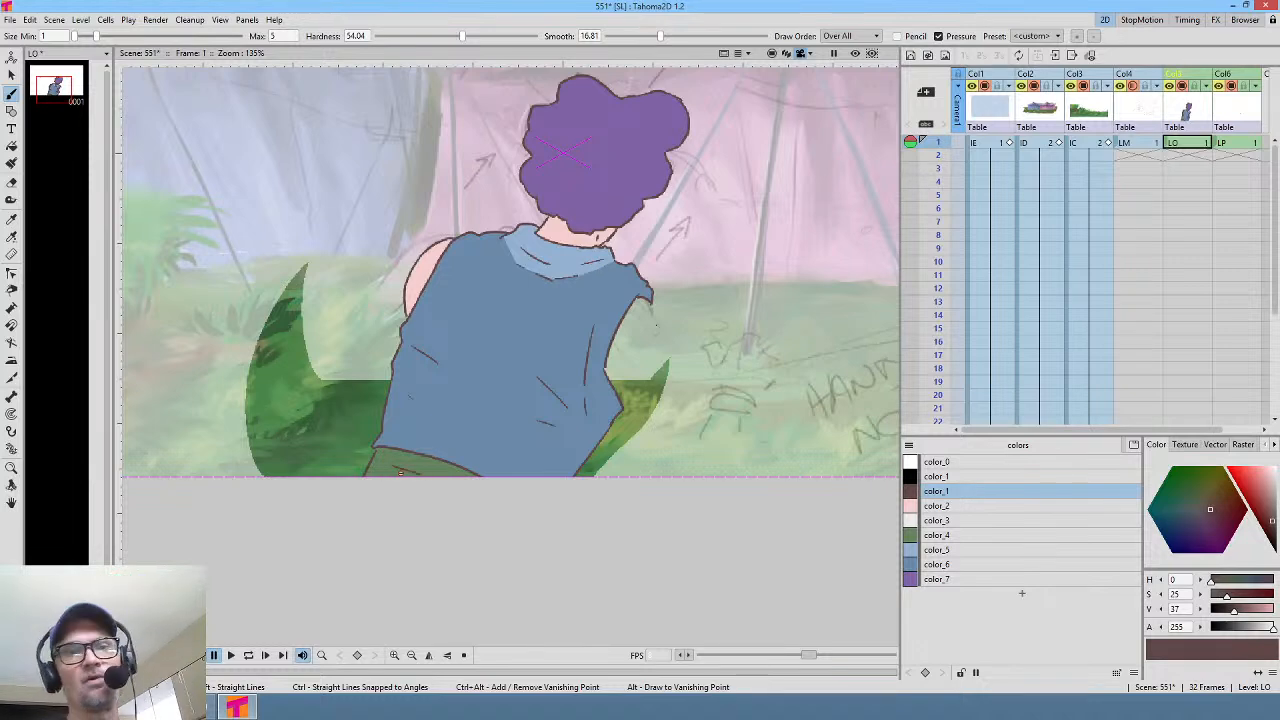
scroll(658, 300, "down", 2)
scroll(661, 214, "up", 1)
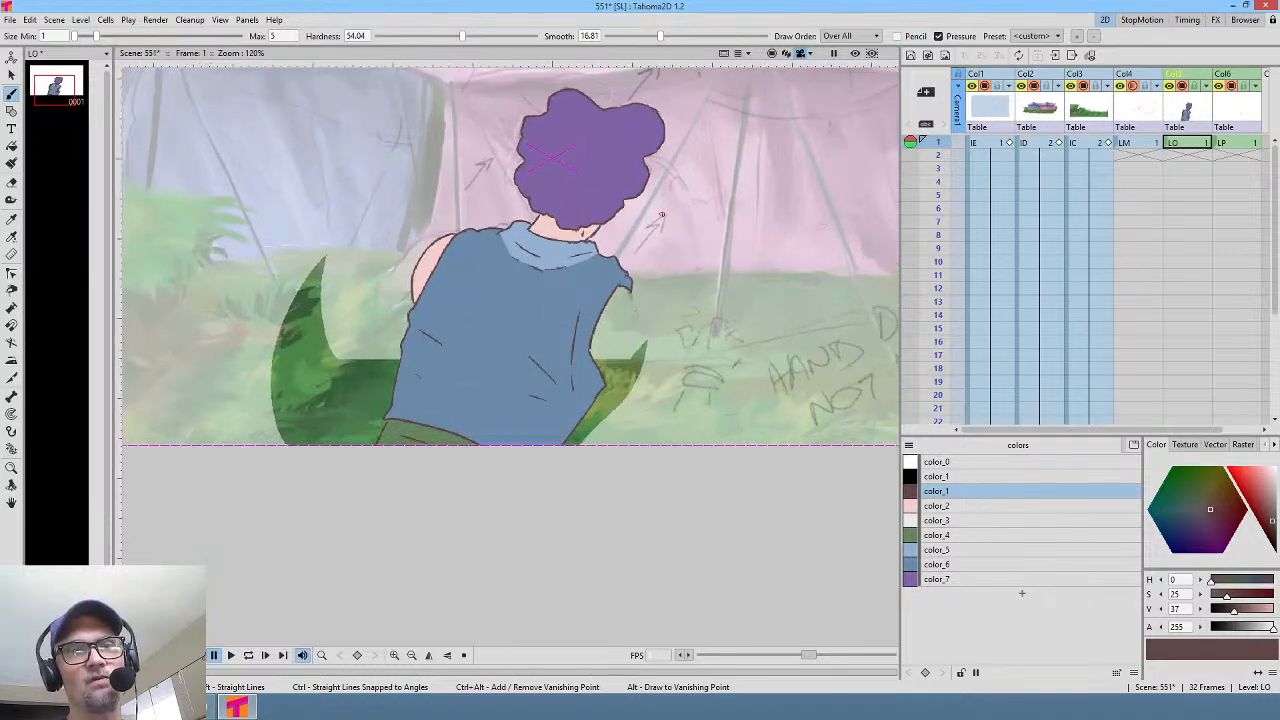
Step: Extend the exposure of the LO drawing in its column to hold for 32 frames
left_click(1185, 143)
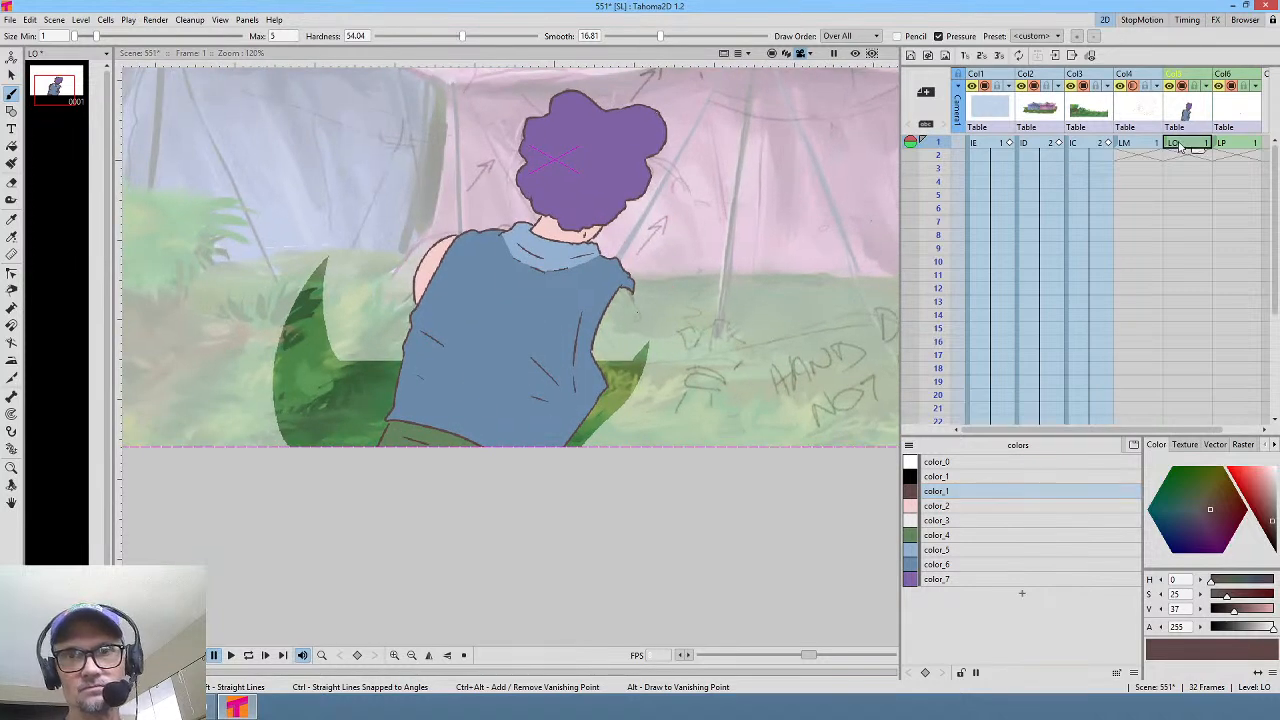
left_click_drag(1197, 156, 1200, 380)
scroll(1190, 330, "up", 5)
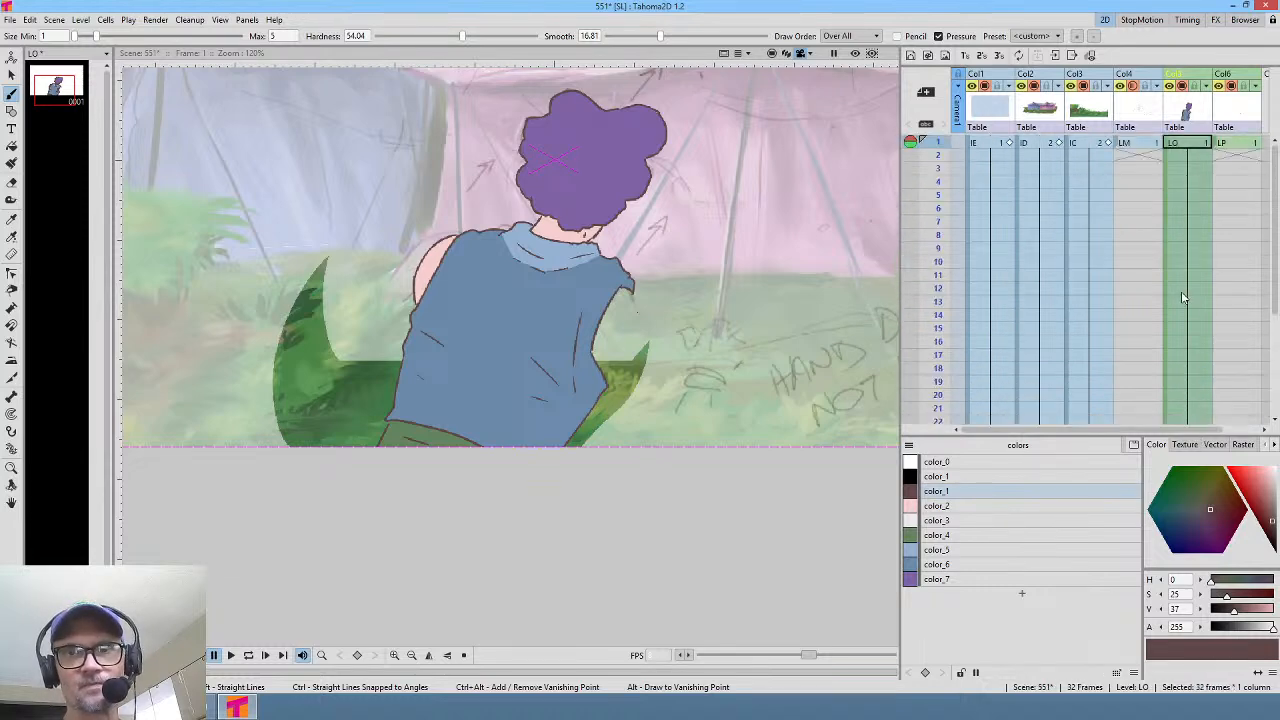
scroll(657, 148, "down", 3)
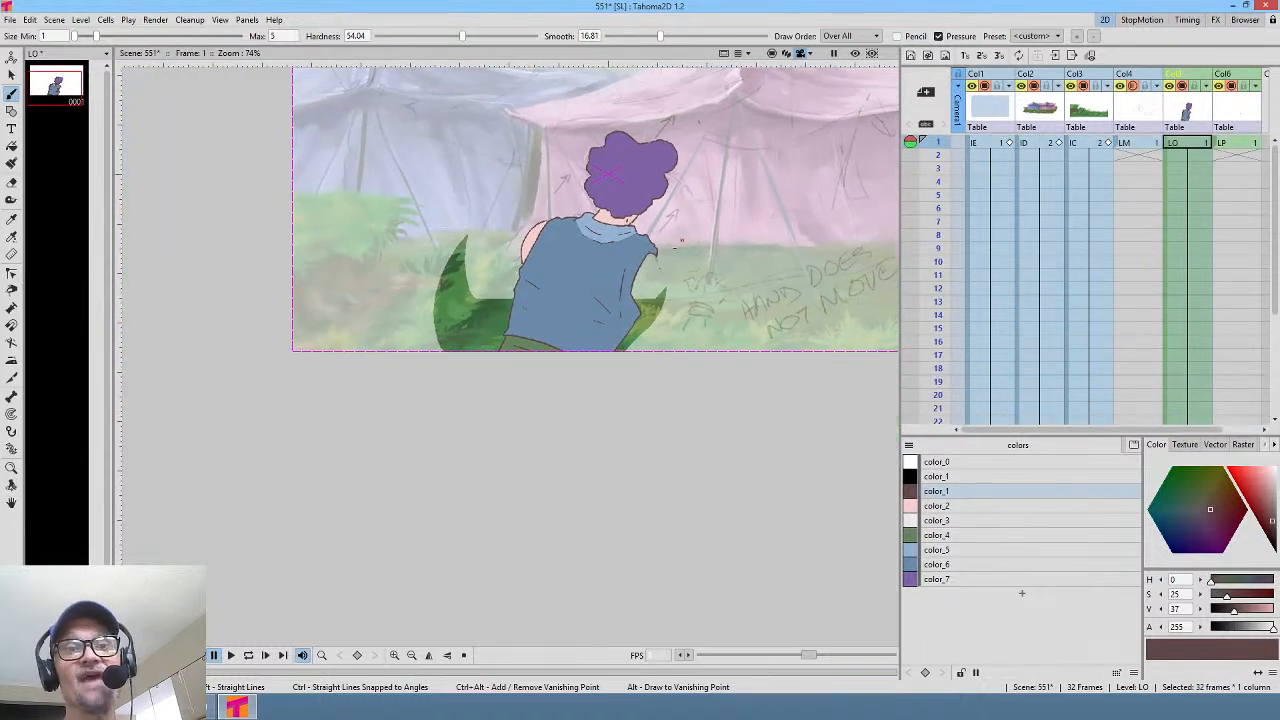
mouse_move(664, 262)
left_mouse_down()
mouse_move(626, 277)
mouse_move(652, 259)
left_mouse_up()
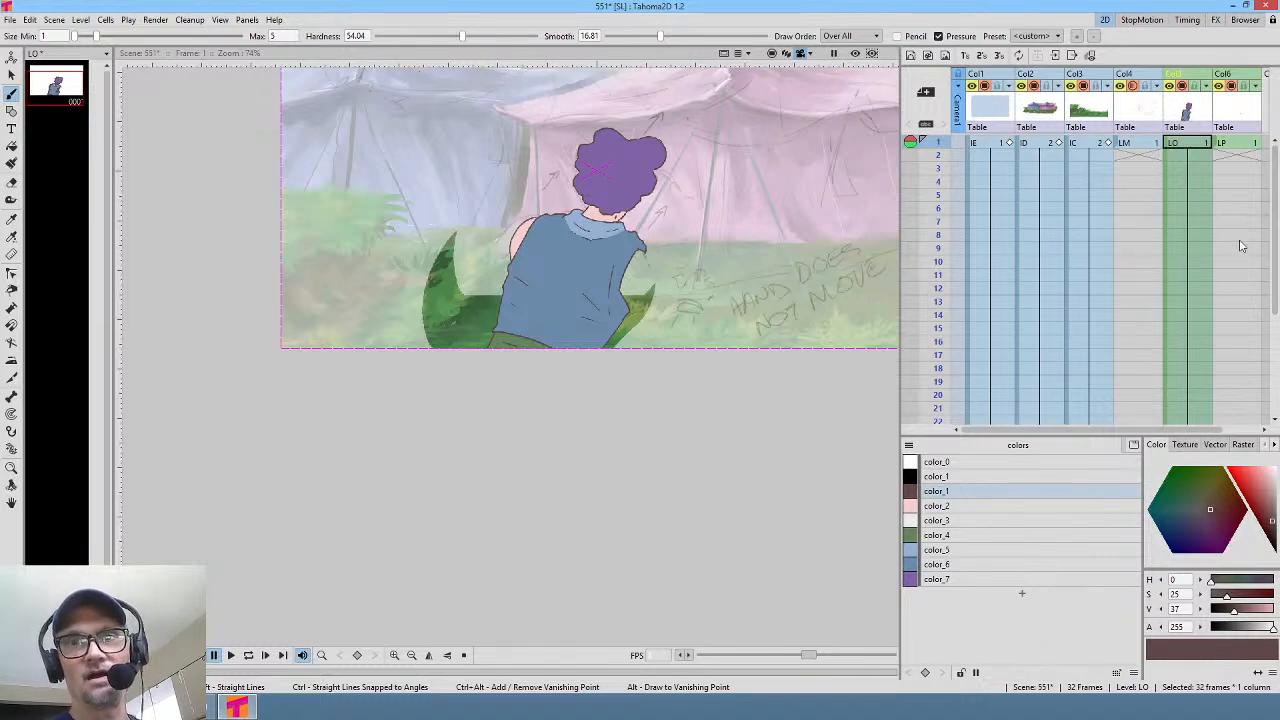
Step: On frame 1 of the LP level, ink the sketched hand beside the character and its curved cuff with the brown color_1
scroll(1143, 233, "right", 1)
scroll(1080, 234, "right", 3)
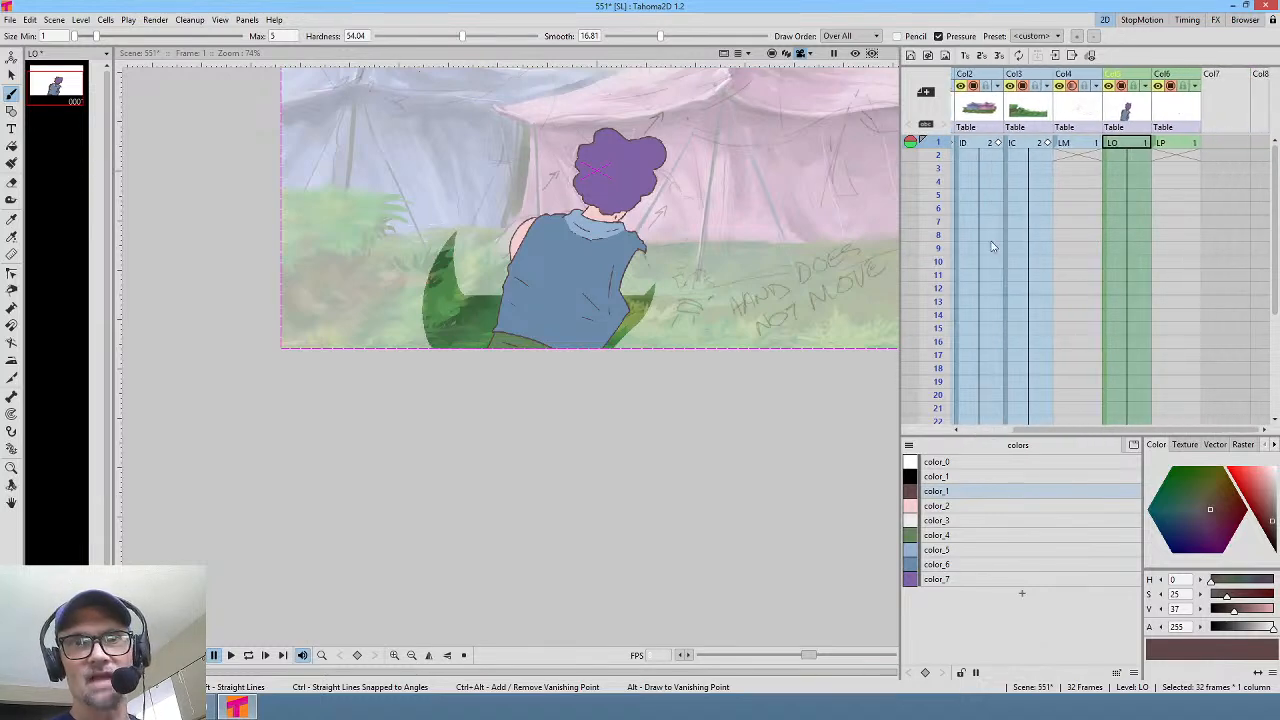
scroll(725, 290, "up", 5)
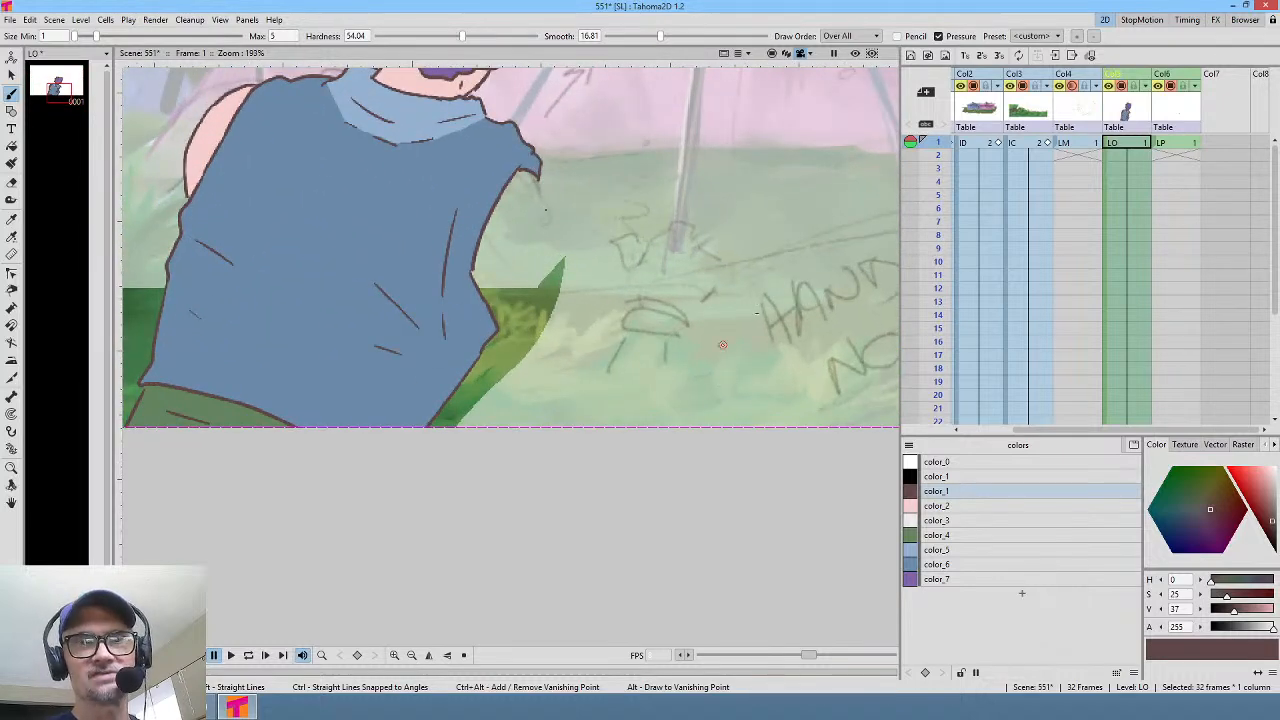
left_click(1190, 144)
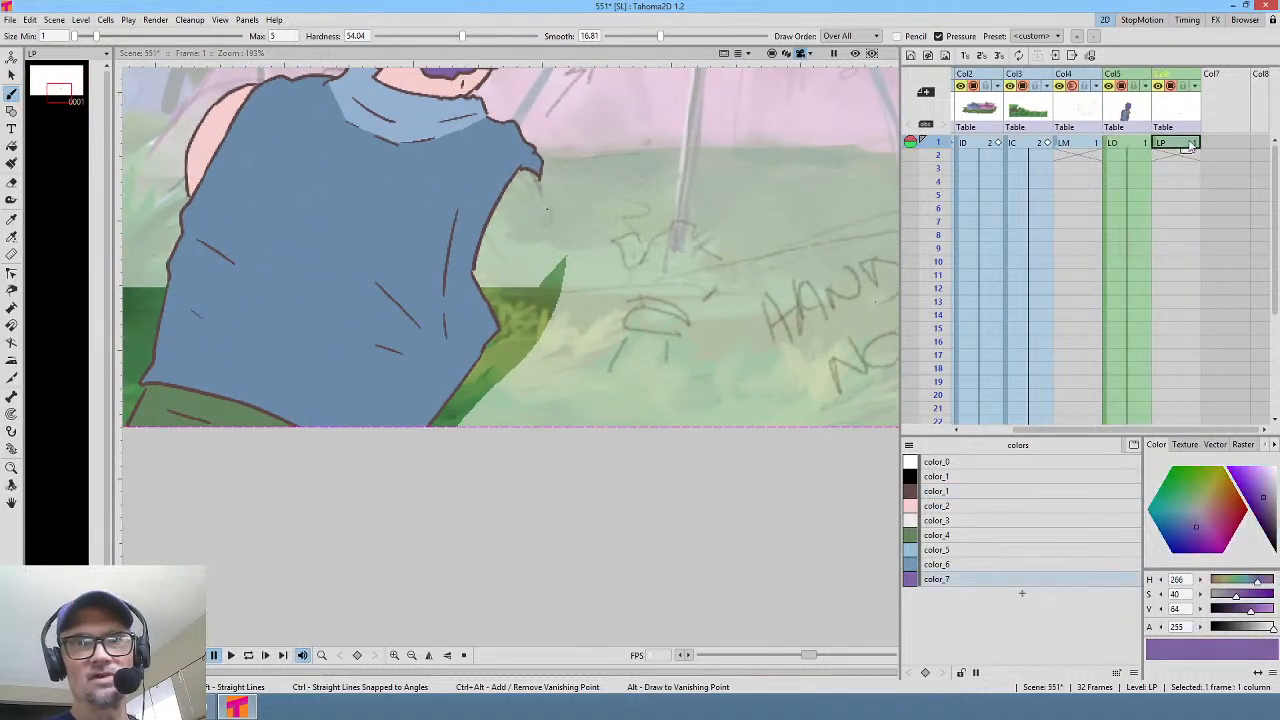
left_click(975, 488)
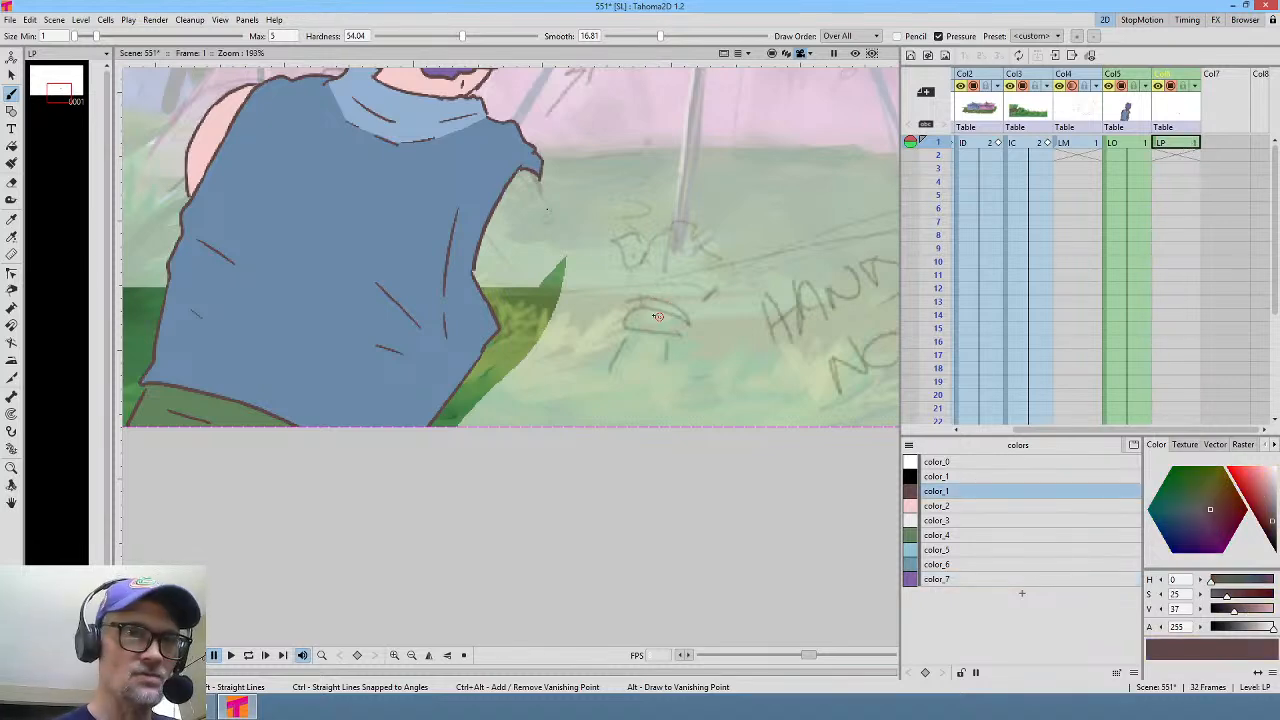
mouse_move(623, 318)
left_mouse_down()
mouse_move(672, 309)
mouse_move(688, 338)
mouse_move(620, 336)
mouse_move(679, 353)
mouse_move(692, 323)
mouse_move(629, 292)
mouse_move(640, 250)
mouse_move(673, 235)
mouse_move(724, 283)
mouse_move(686, 330)
mouse_move(693, 310)
left_mouse_up()
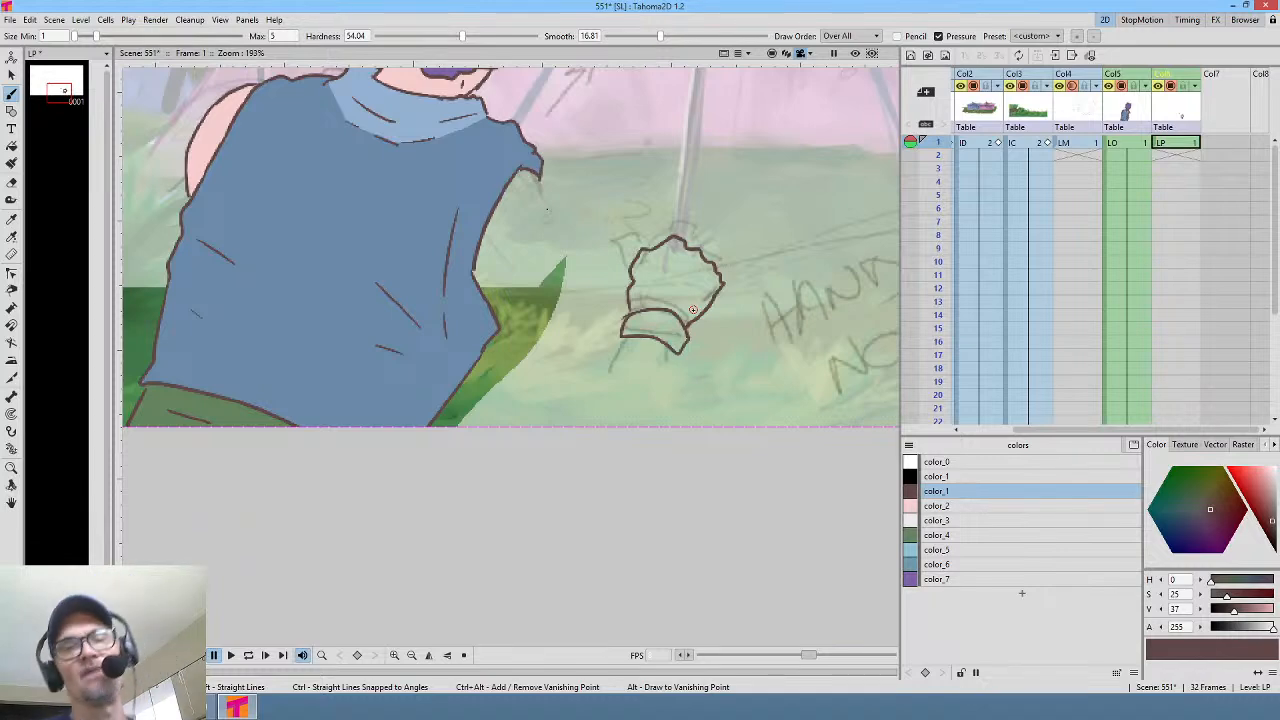
Step: Fill the curved cuff below the hand on LP with the green color_4
left_click(963, 535)
key("f")
left_click(660, 330)
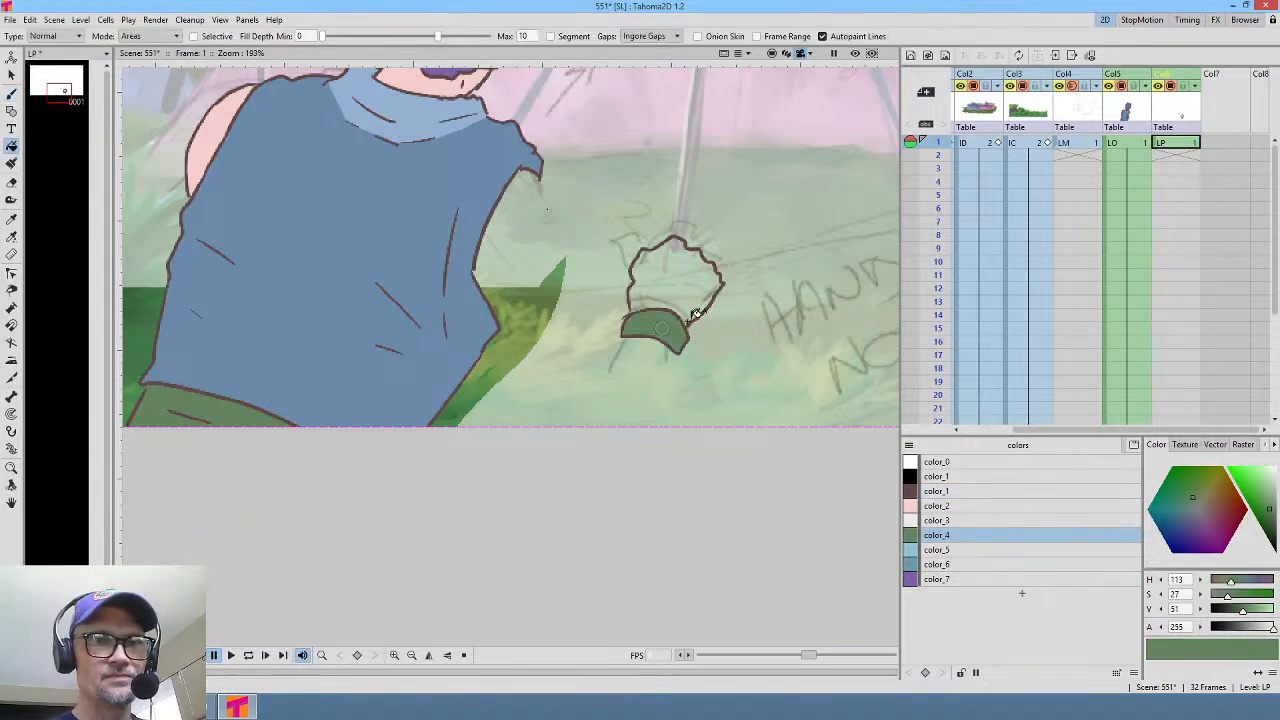
Step: Fill the hand on LP with the pink color_2 and darken that color slightly to S 12, V 88
left_click(950, 506)
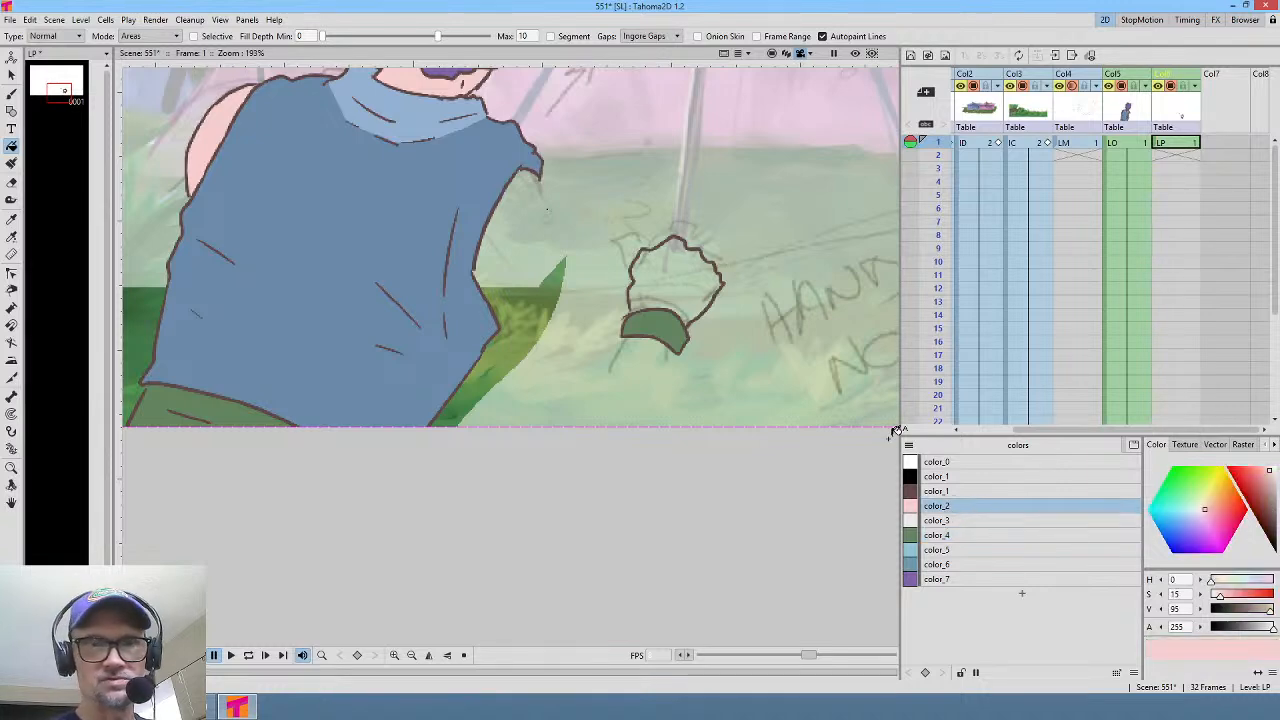
left_click(687, 287)
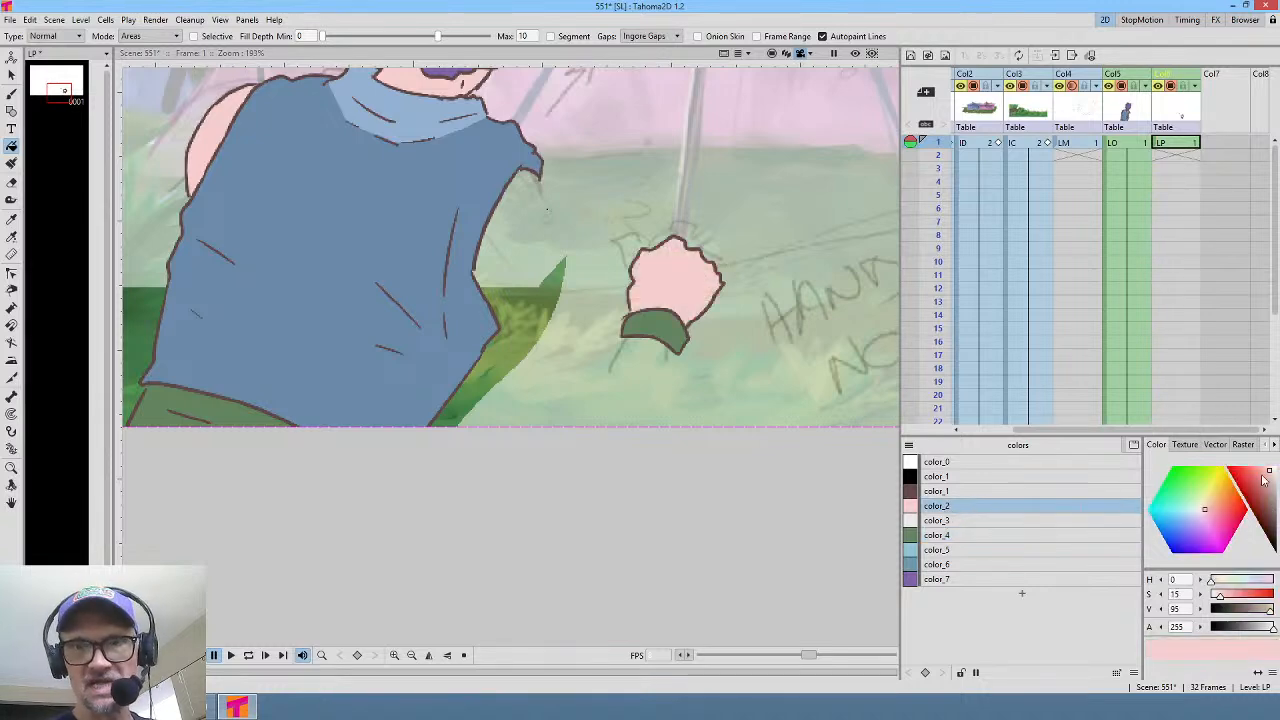
left_click_drag(1271, 474, 1272, 481)
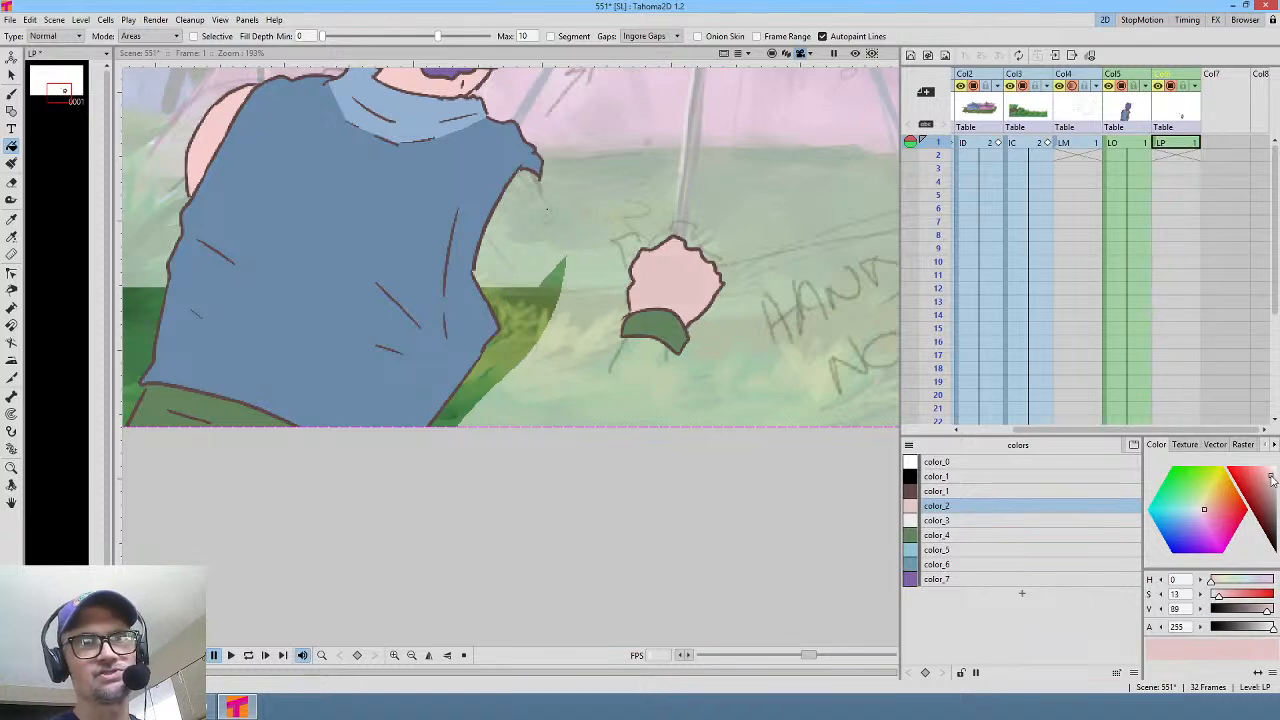
Step: Match the LO level's color_2 to the hand's darker pink by sampling it from the drawing with the RGB Picker
left_click(1130, 145)
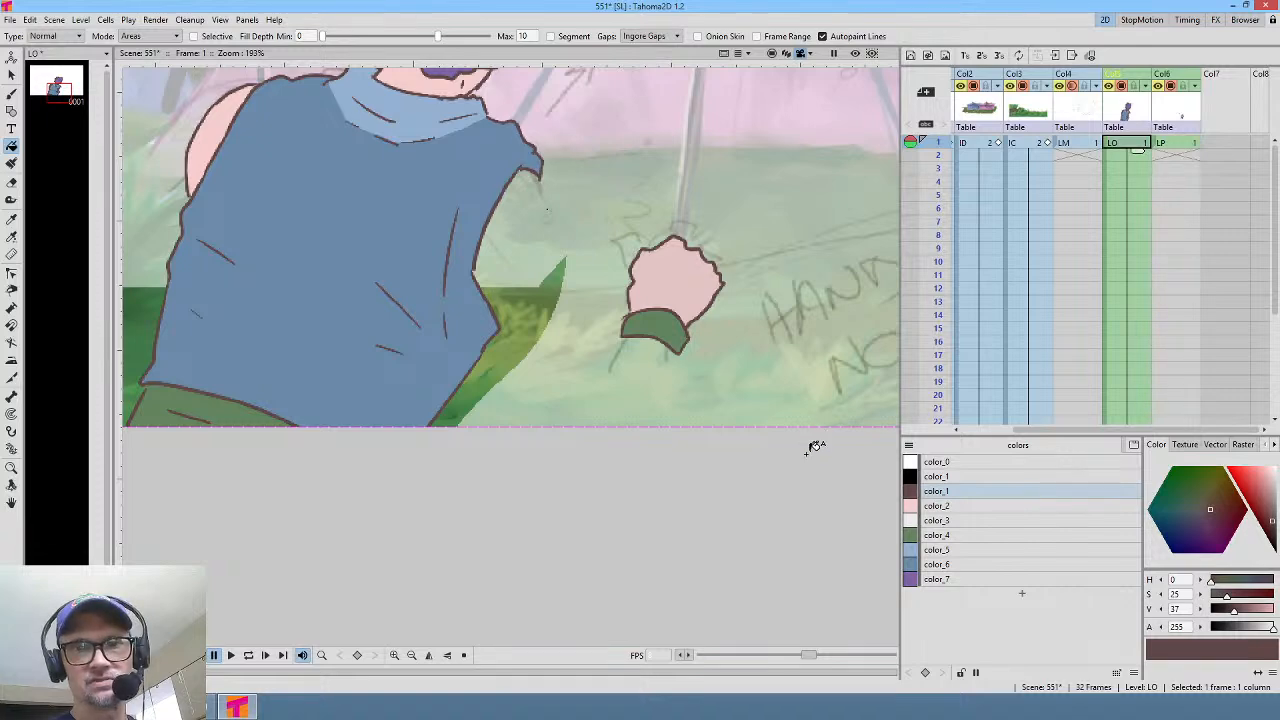
left_click(955, 508)
key("b")
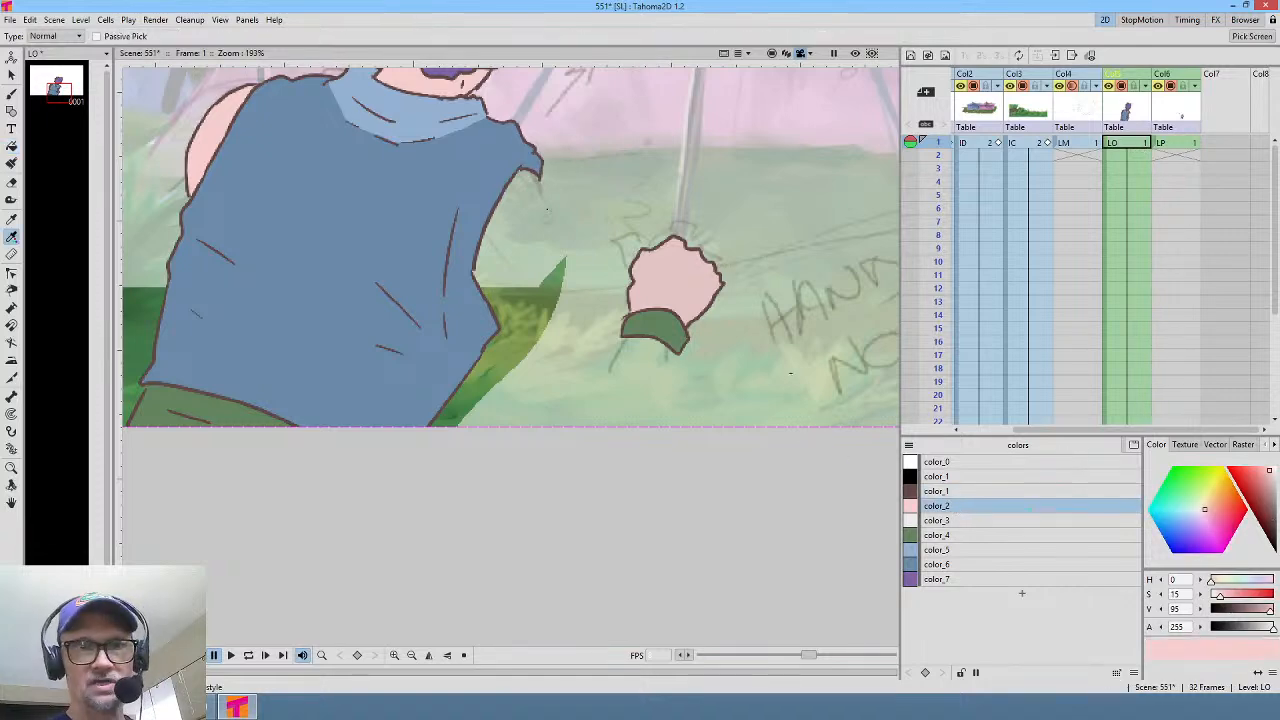
key("r")
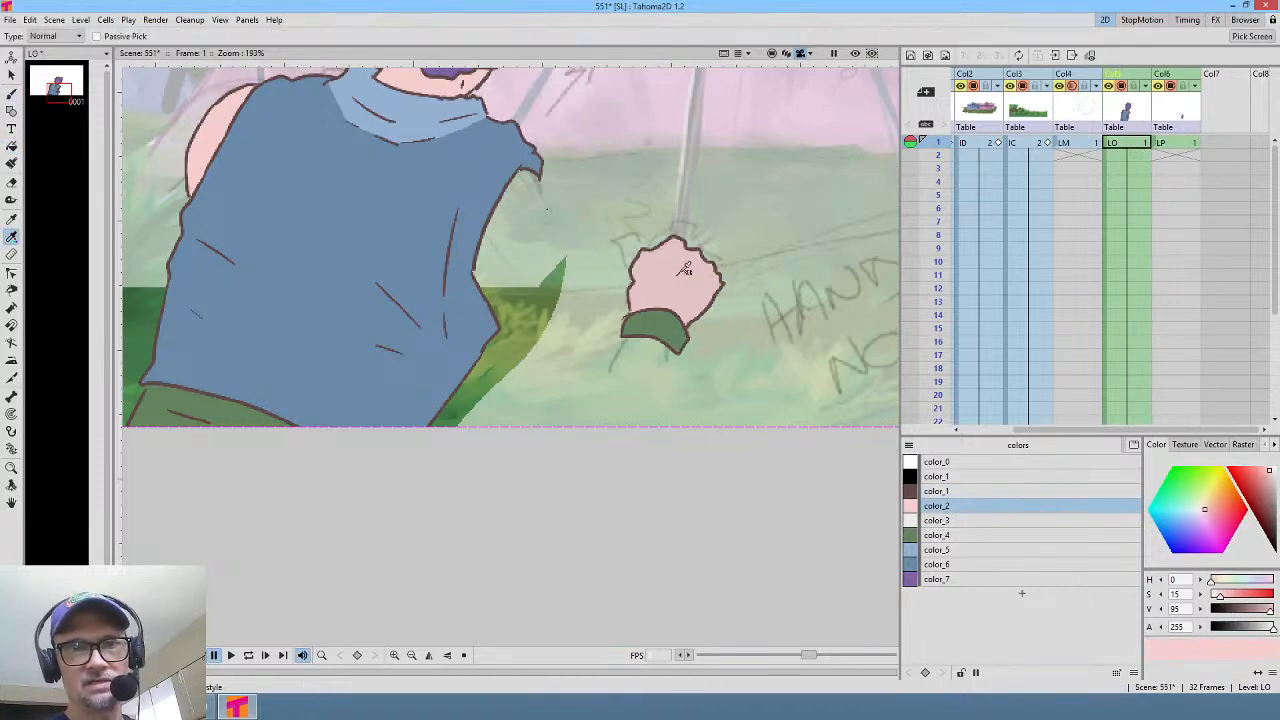
left_click(684, 268)
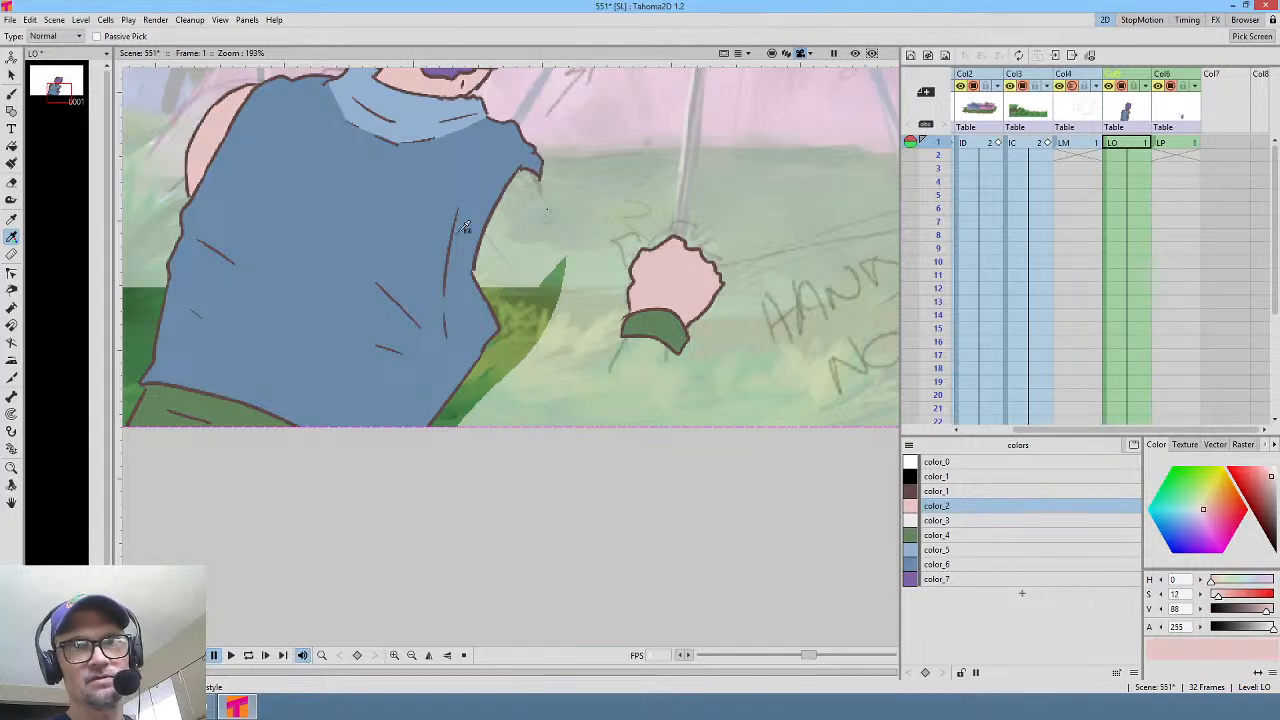
Step: Save scene 551 together with all its levels
scroll(755, 233, "down", 1)
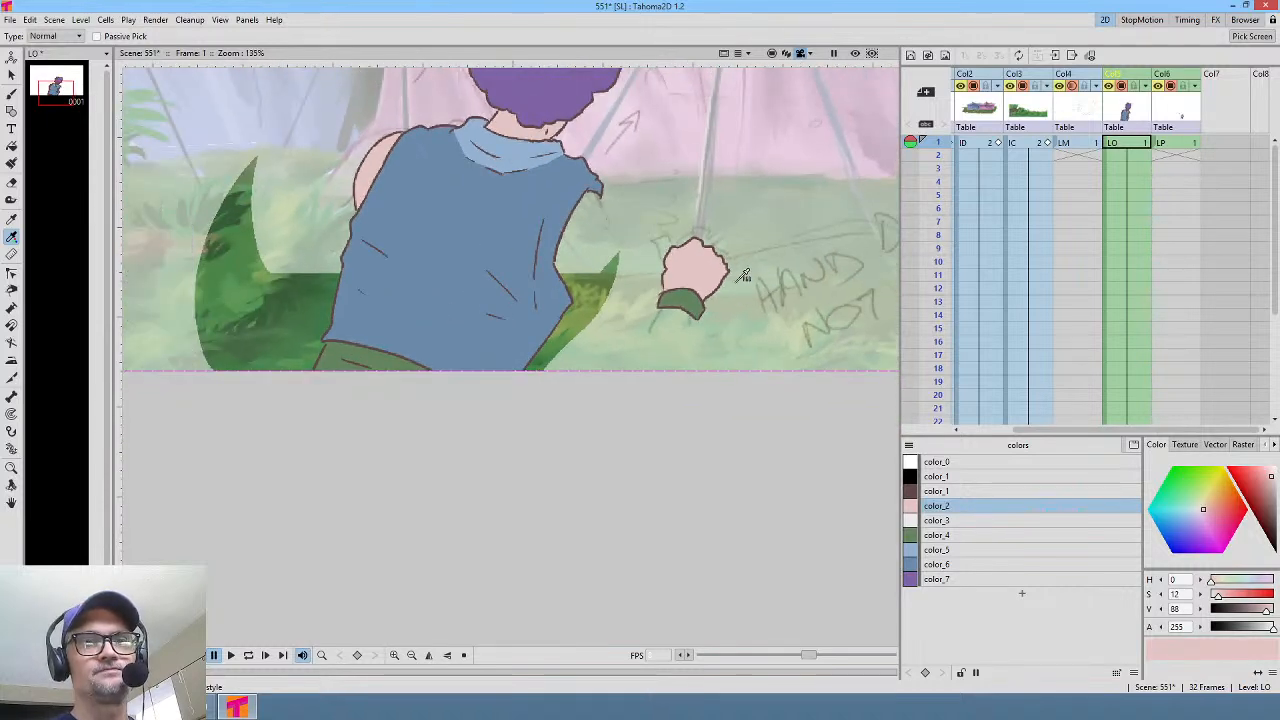
scroll(698, 515, "down", 1)
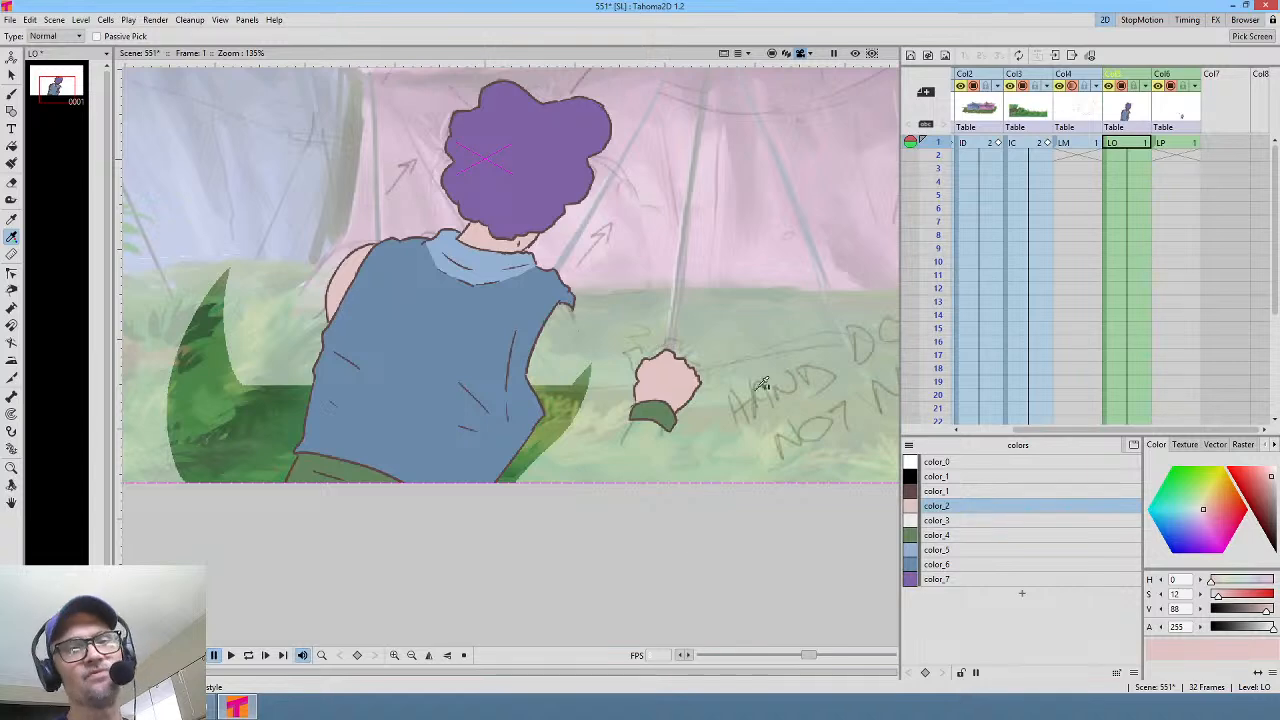
left_click(10, 19)
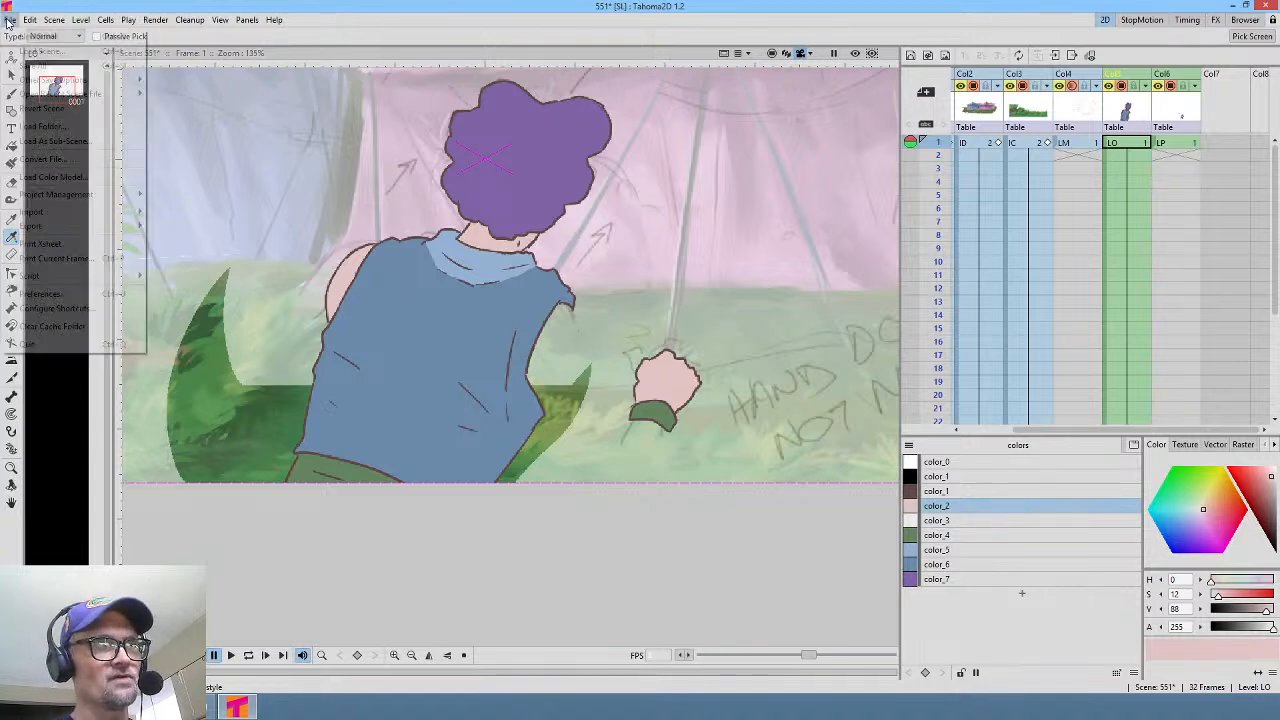
left_click(25, 66)
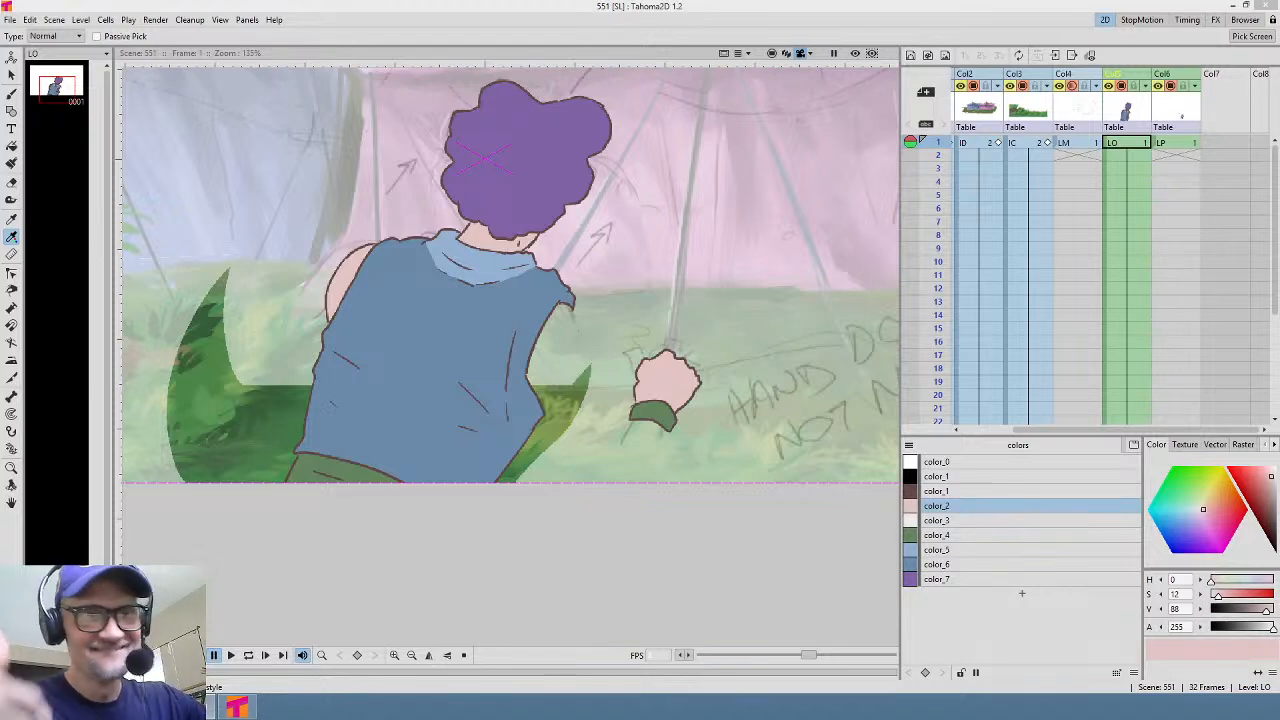
Step: Extend the exposure of the LP hand drawing in its column to hold for 32 frames
left_click(1178, 143)
left_click_drag(1187, 155, 1199, 357)
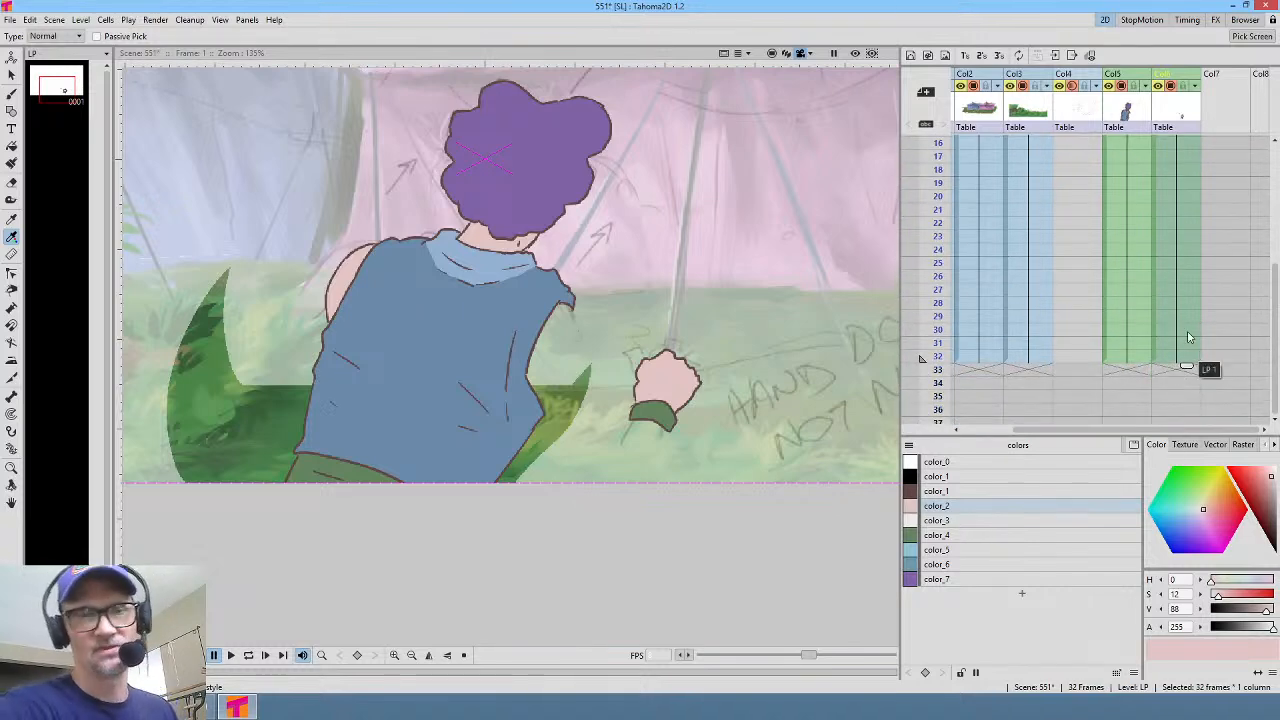
scroll(1105, 262, "up", 5)
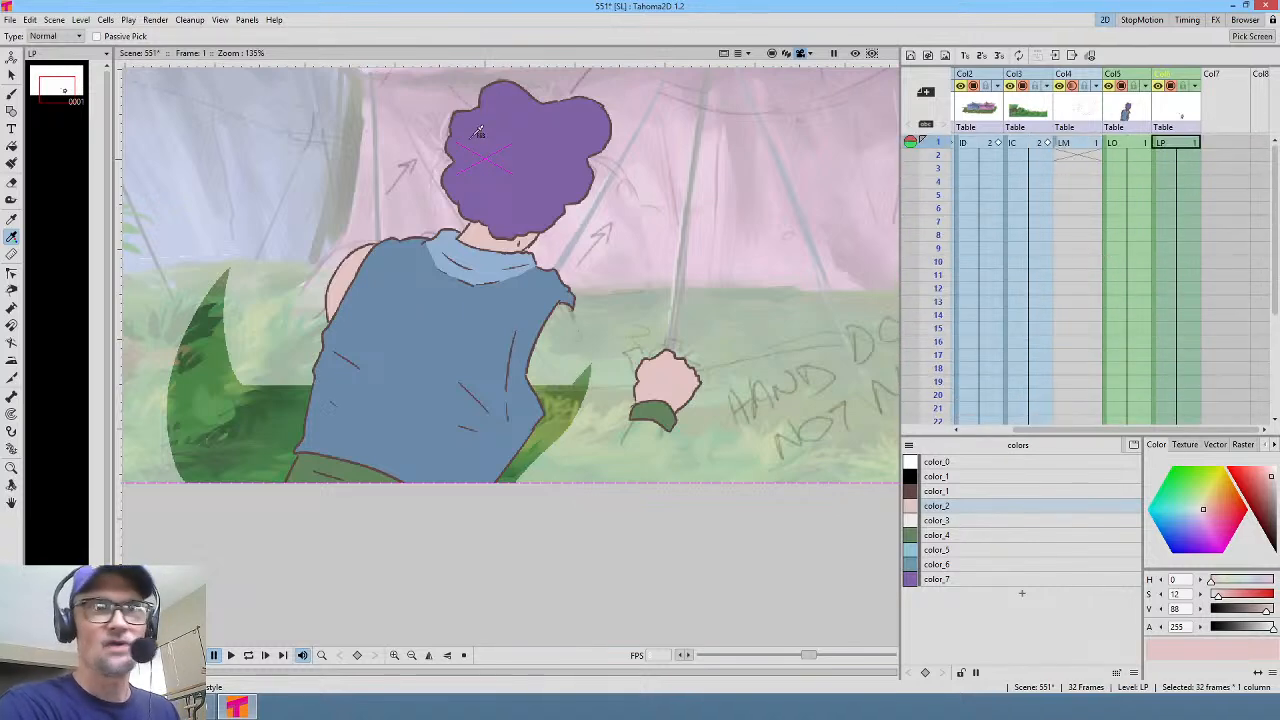
Step: Check the default interpolation in the Animation preferences and close the preferences
left_click(10, 20)
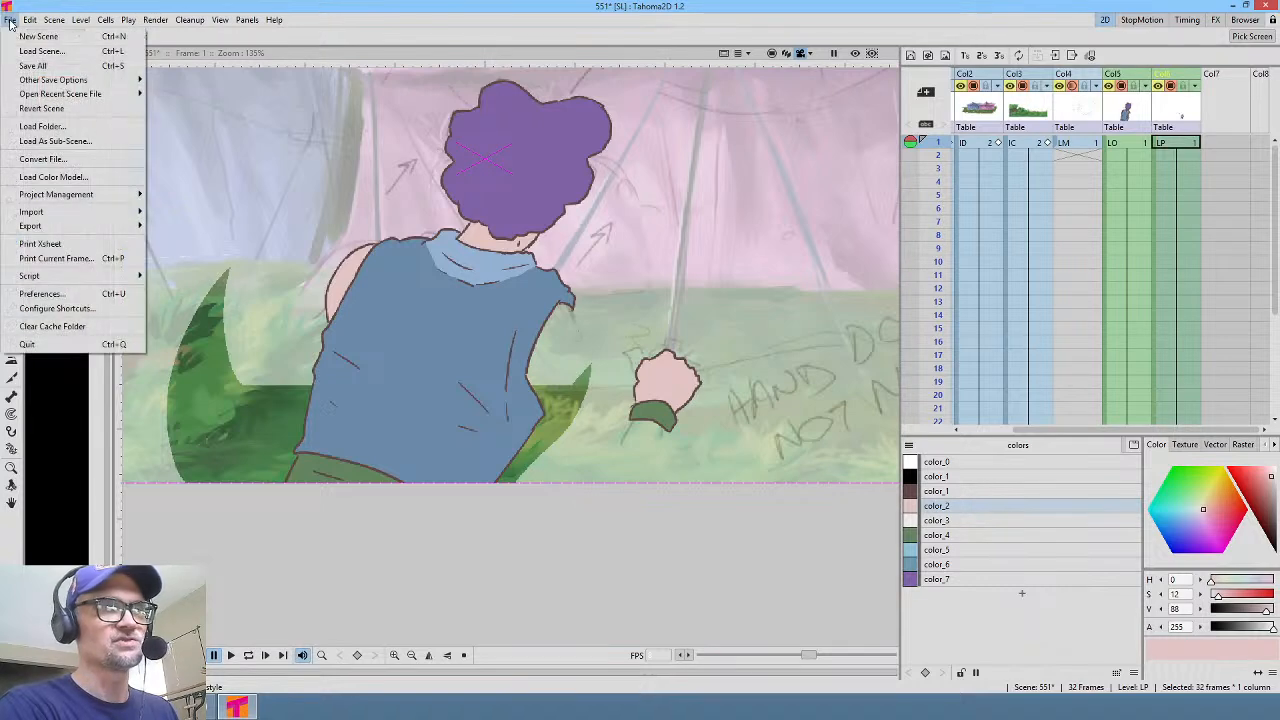
left_click(88, 293)
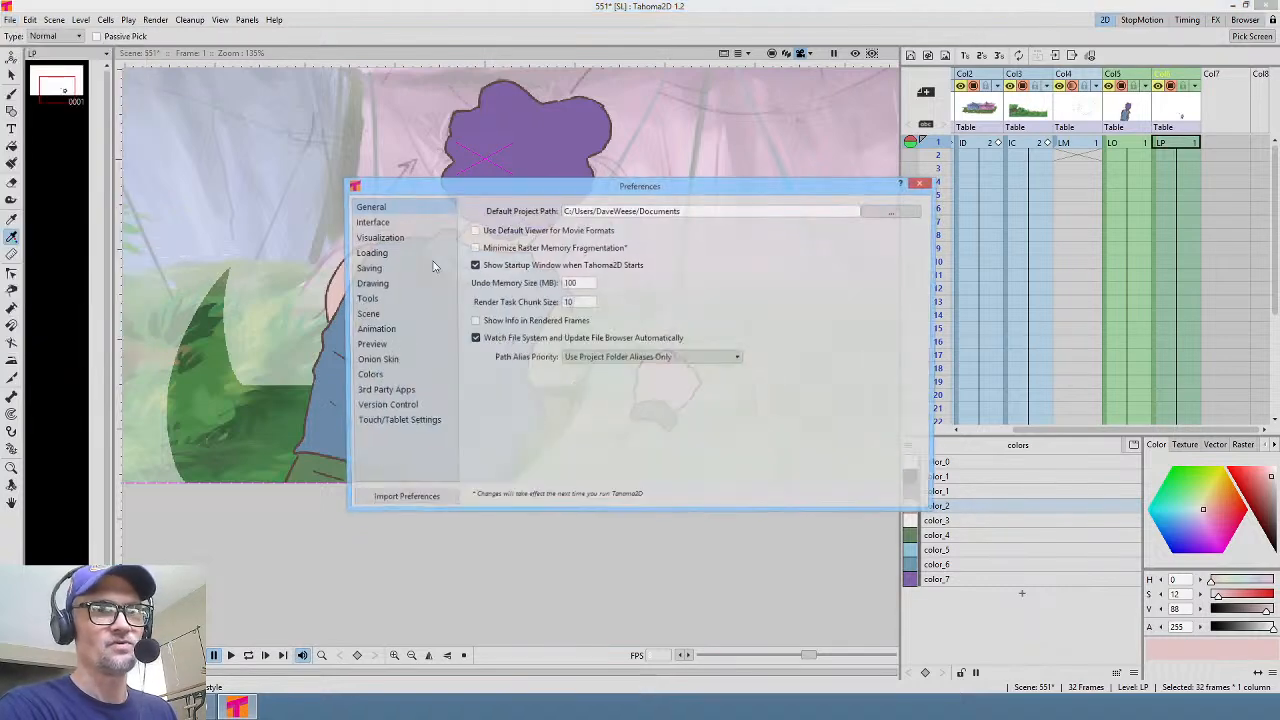
left_click(398, 329)
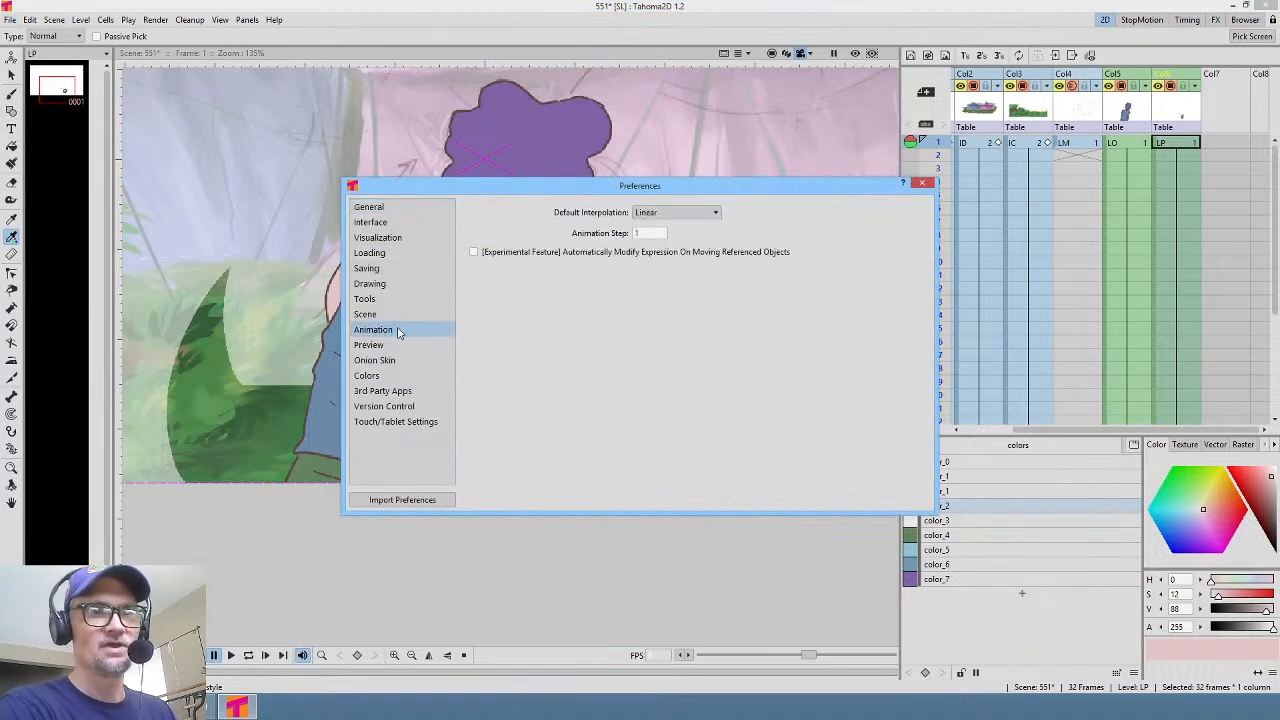
left_click(921, 182)
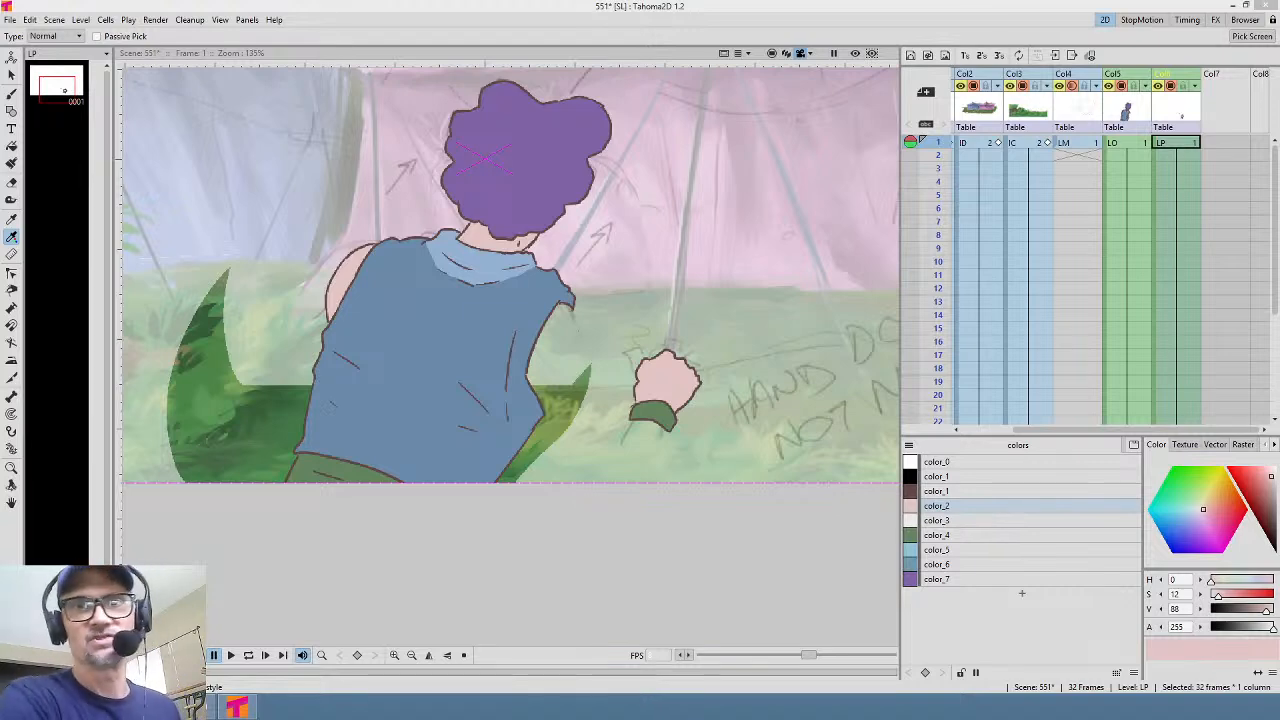
Step: Key the LO character's position at about X -225, Y -463 px on frame 1 and about X -72, Y -211 px on frame 19
left_click(1135, 143)
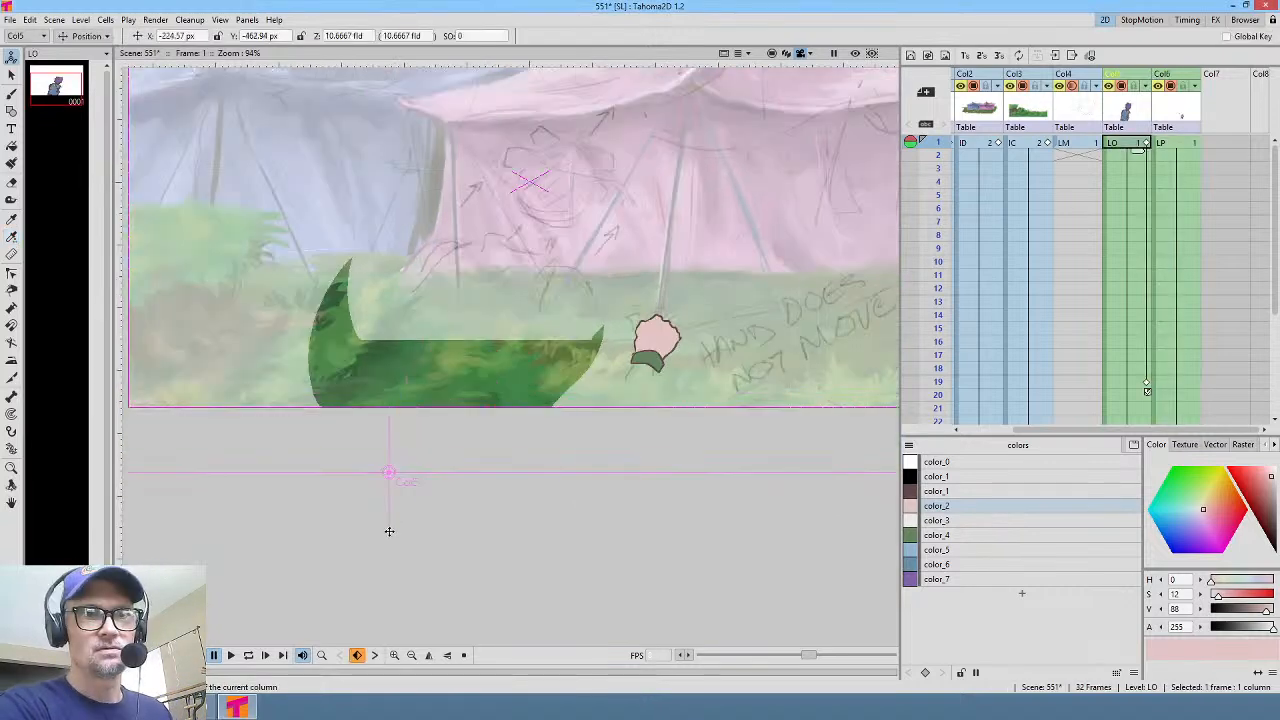
left_click(937, 157)
left_click_drag(937, 157, 886, 392)
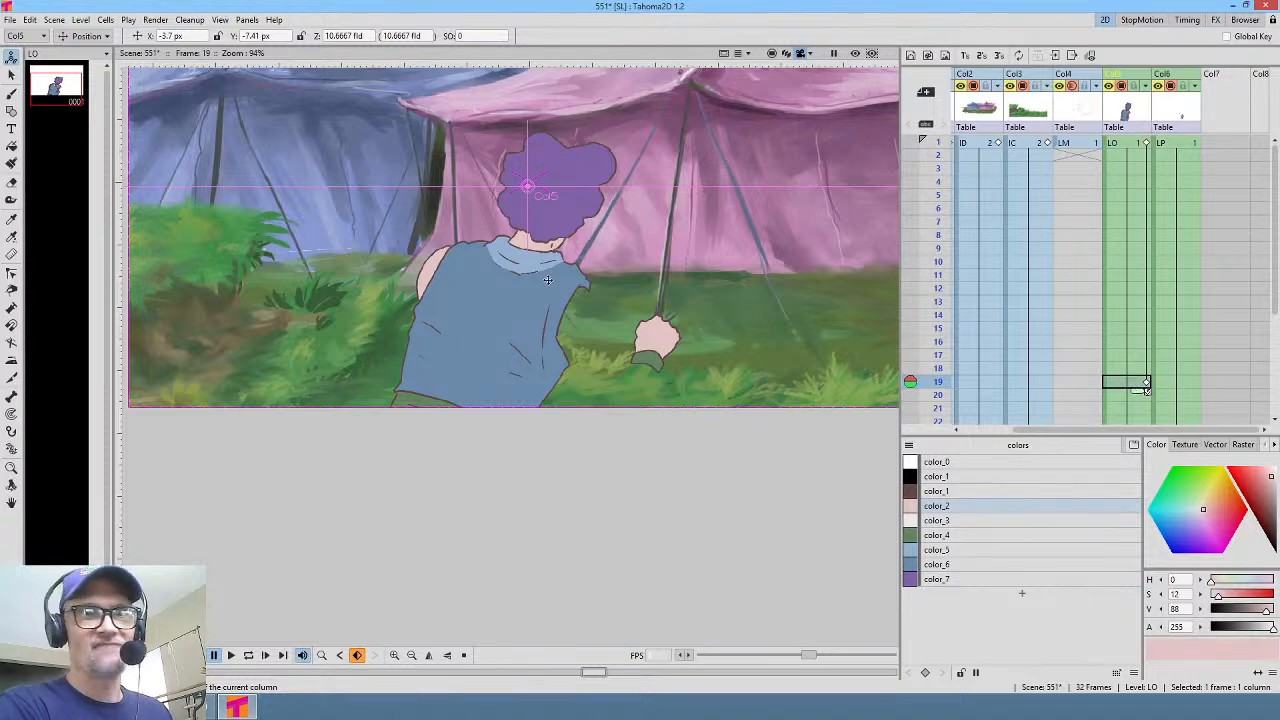
left_click_drag(548, 258, 505, 386)
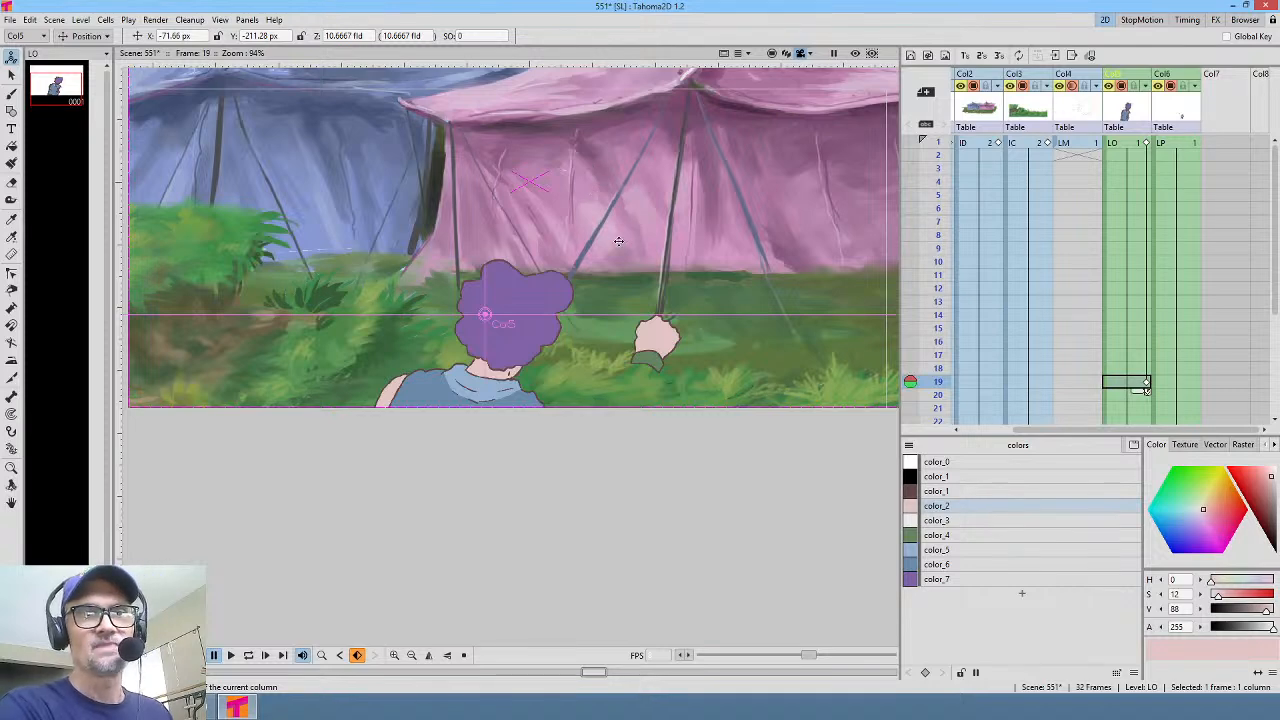
Step: On frame 1, move the LP hand down slightly to about X -6, Y -56 px
scroll(619, 241, "down", 2)
left_click(1185, 145)
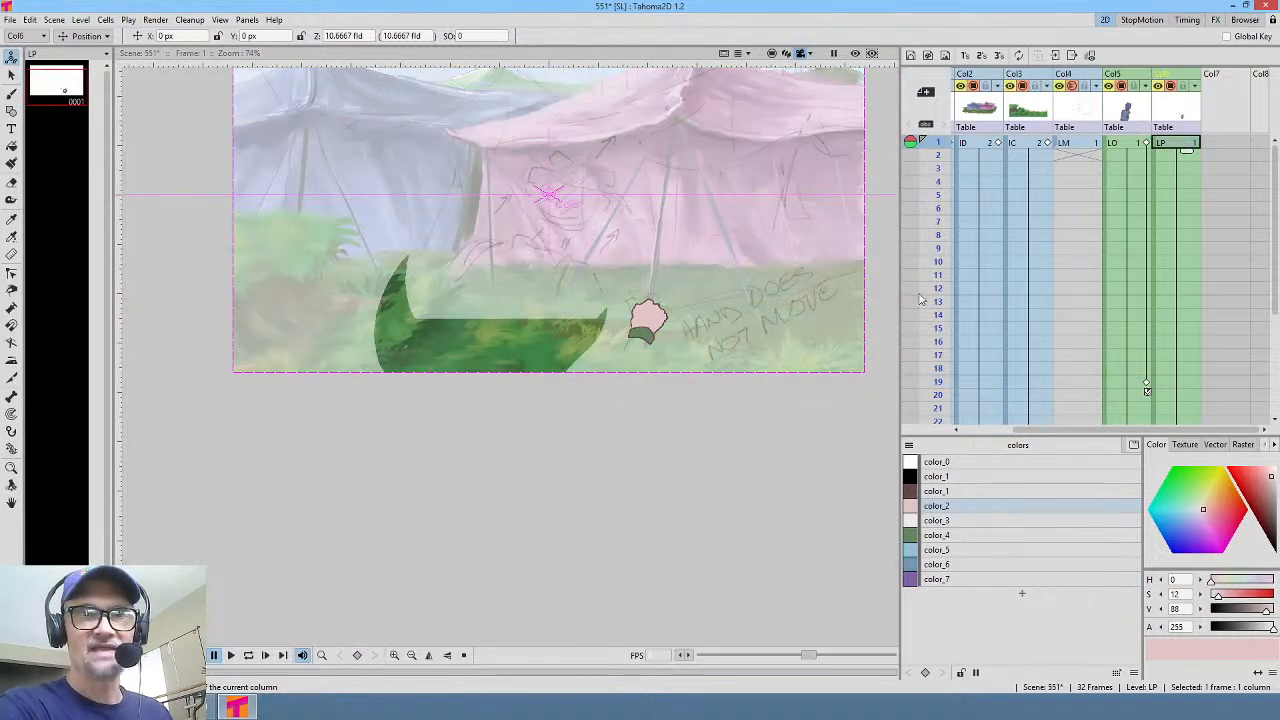
scroll(620, 345, "up", 2)
left_click_drag(680, 298, 674, 341)
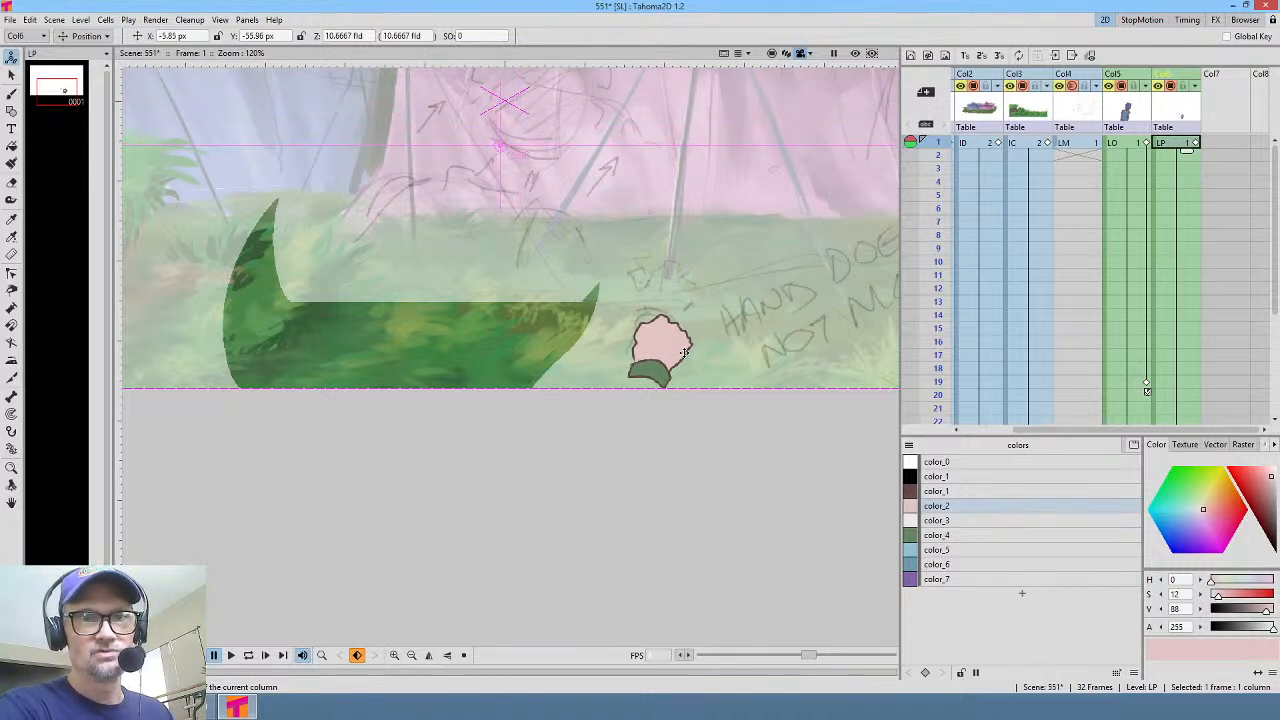
Step: Hide the LM sketch column and step through the frames to check the character's rise beside the hand
left_click(1066, 89)
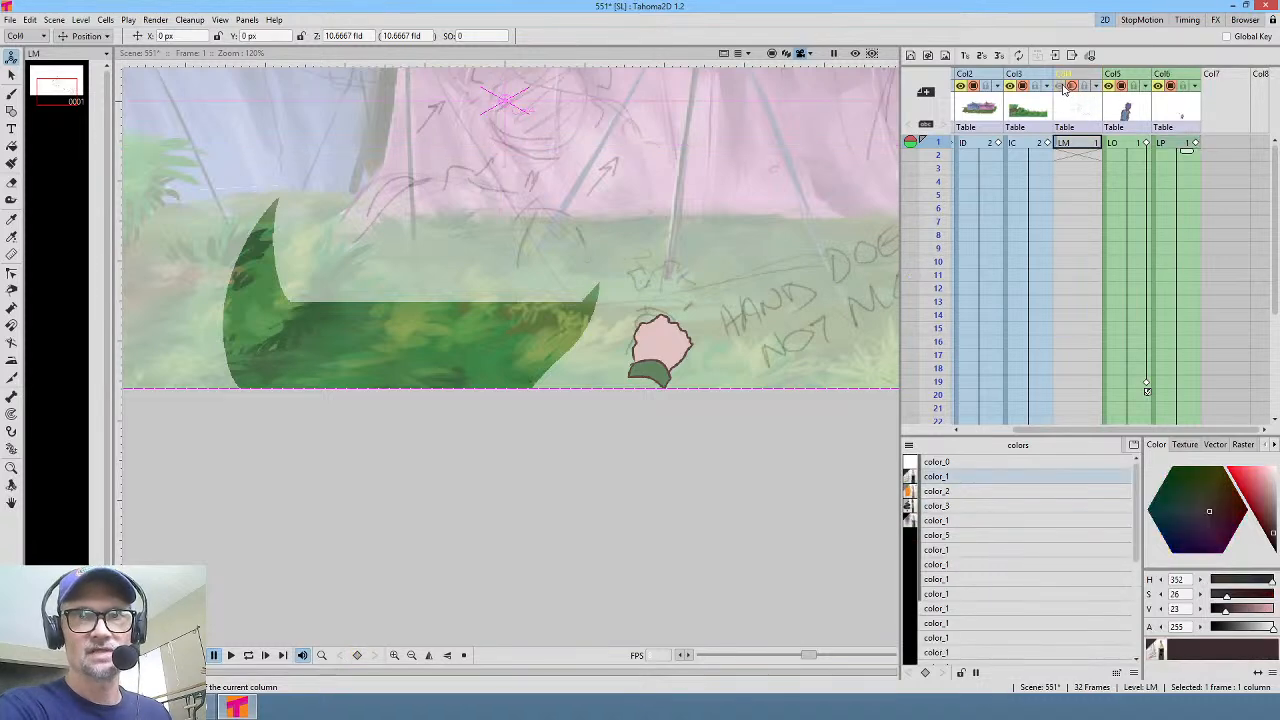
left_click(1069, 86)
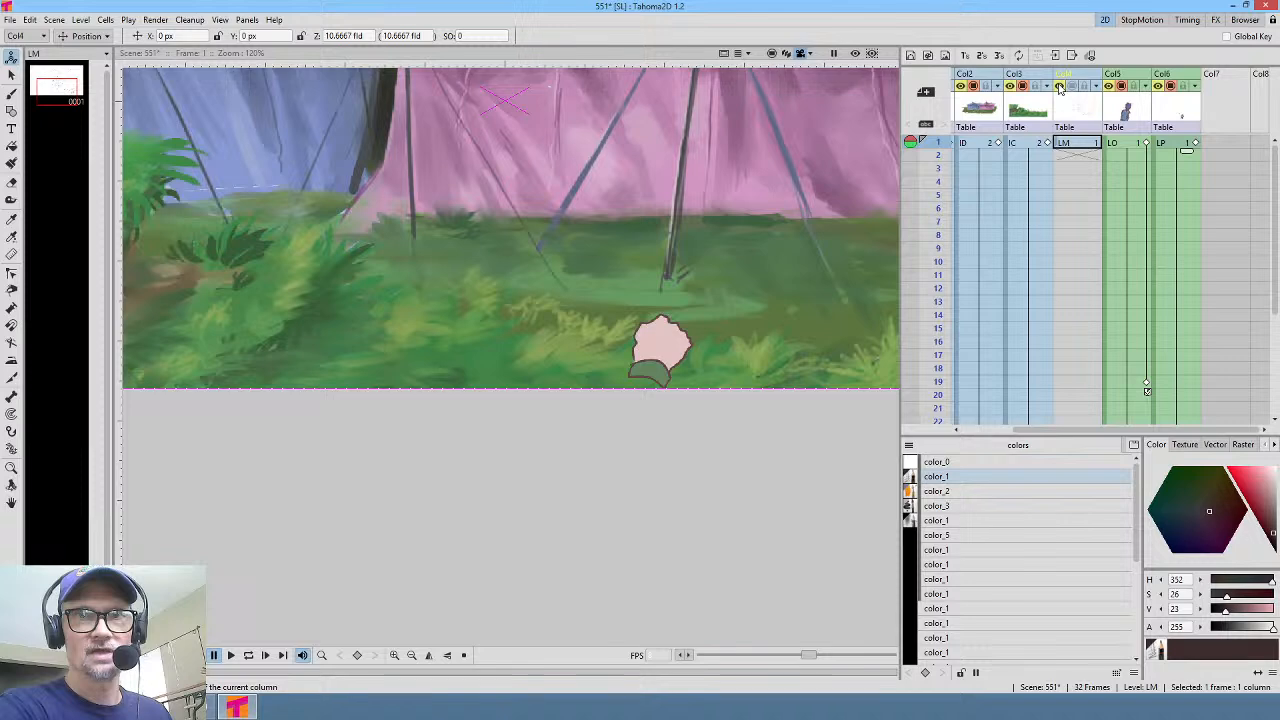
scroll(714, 200, "down", 1)
key("Down")
key("Down")
key("Down")
key("Down")
key("Down")
key("Down")
key("Down")
key("Down")
key("Down")
key("Down")
key("Down")
key("Down")
key("Down")
key("Down")
key("Down")
key("Down")
key("Down")
key("Down")
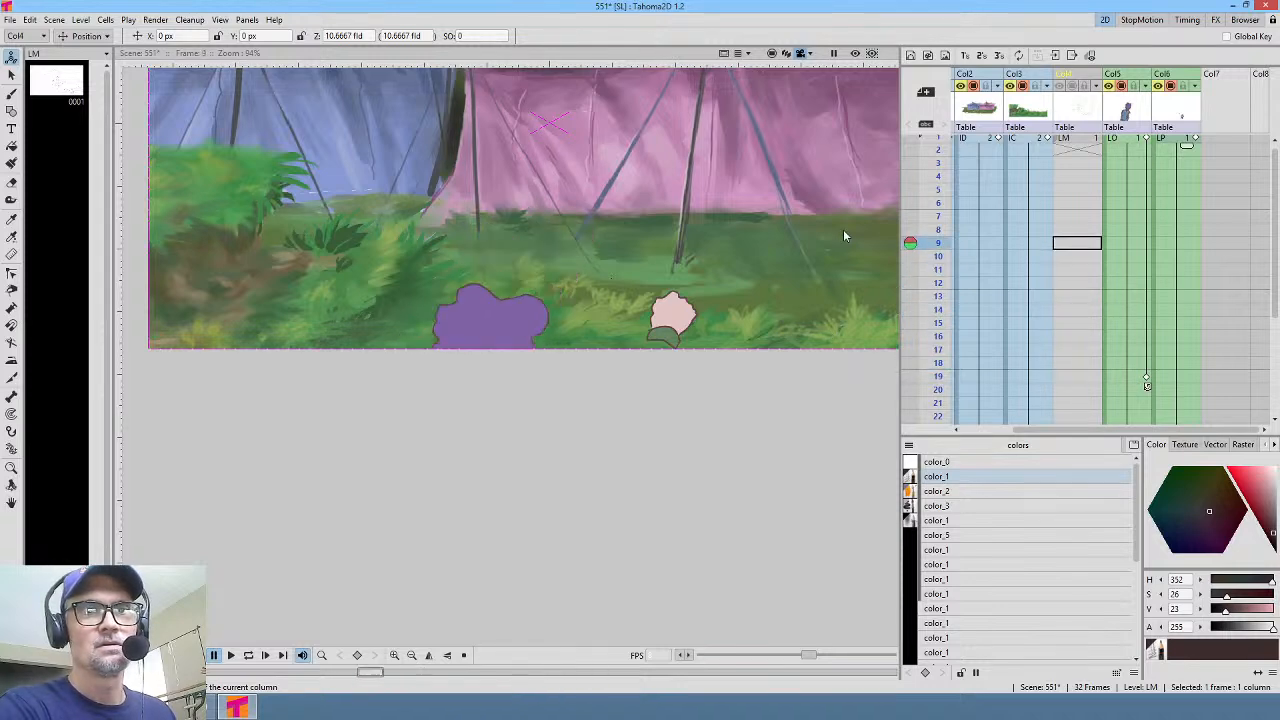
Step: Open the LP drawing on its own and ink the two sides of a forearm below the cuff in the brown color_1
left_click(1180, 145)
left_click(57, 84)
scroll(526, 309, "up", 2)
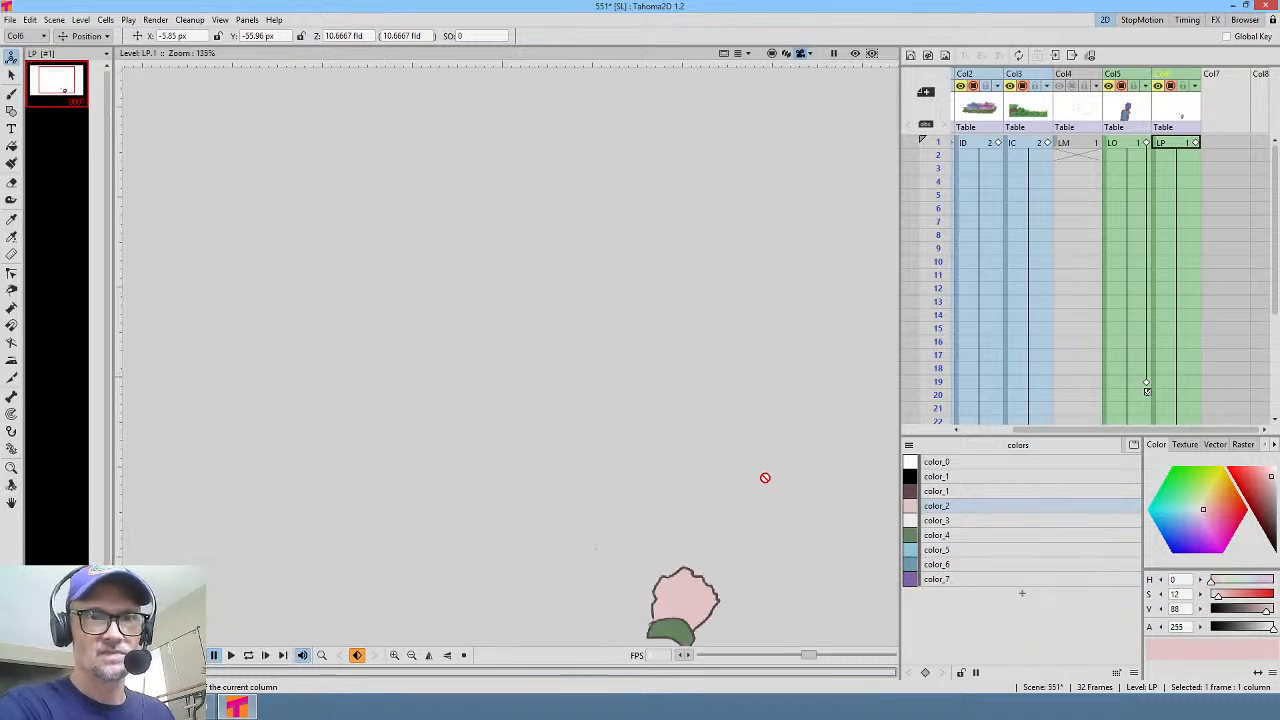
left_click(940, 491)
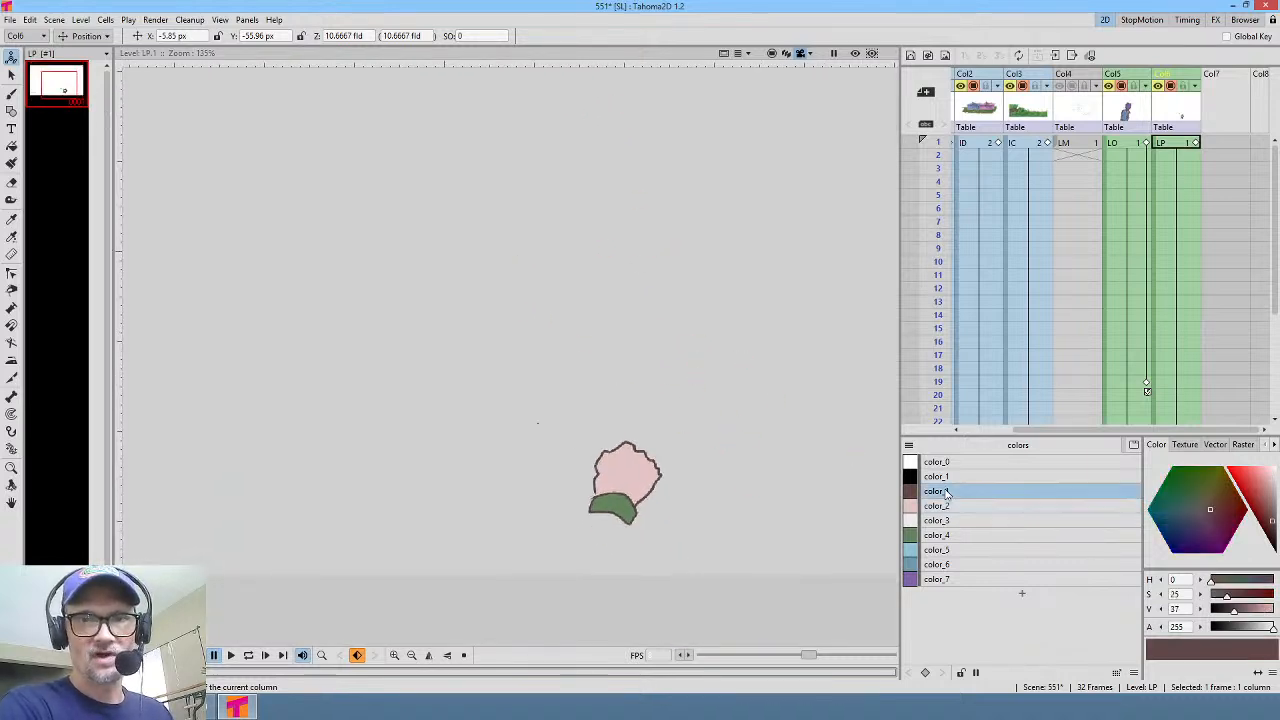
key("b")
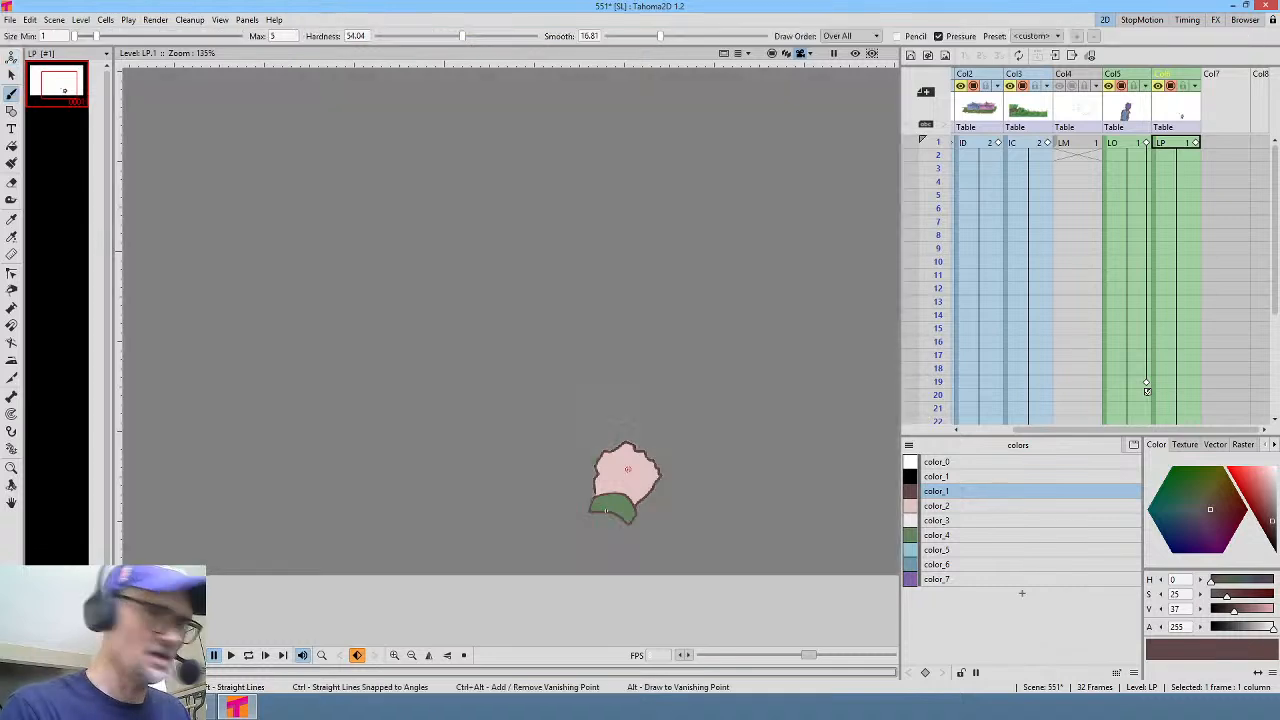
left_click_drag(624, 522, 543, 590)
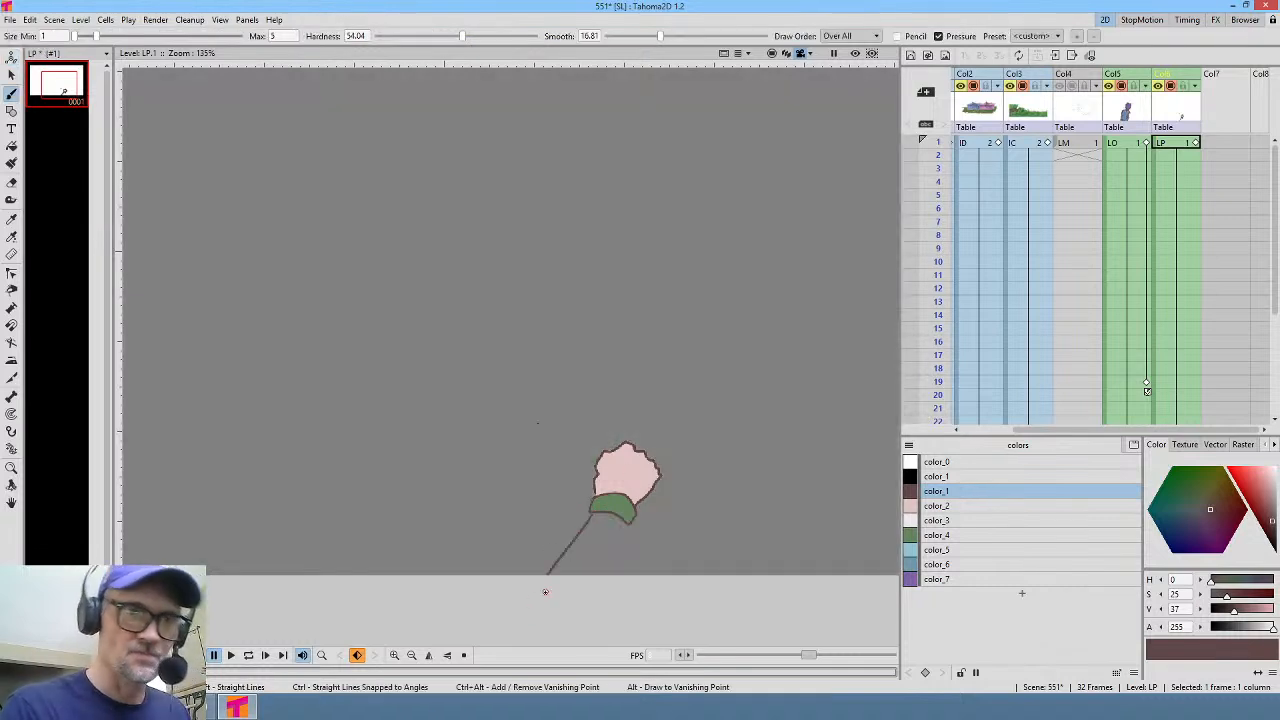
left_click_drag(624, 522, 606, 598)
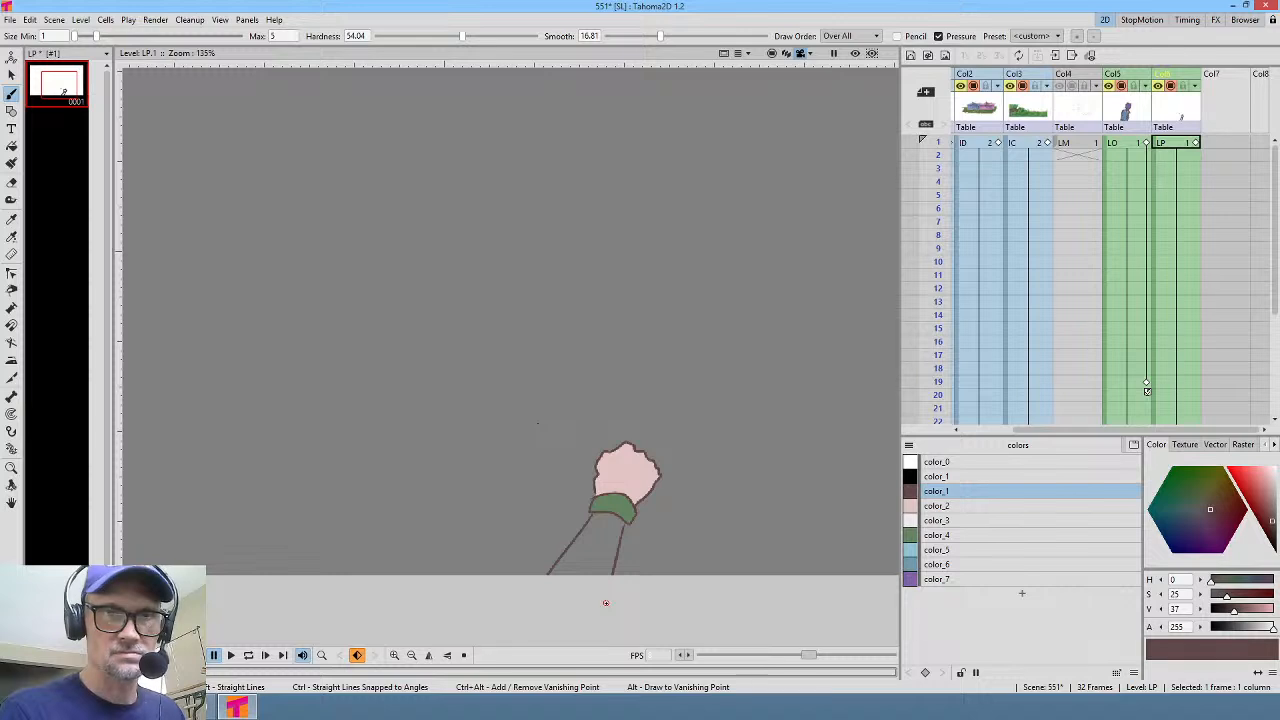
key("ctrl+z")
left_click_drag(628, 521, 601, 583)
Step: Fill the forearm below the cuff on LP with the pink color_2
left_click(936, 507)
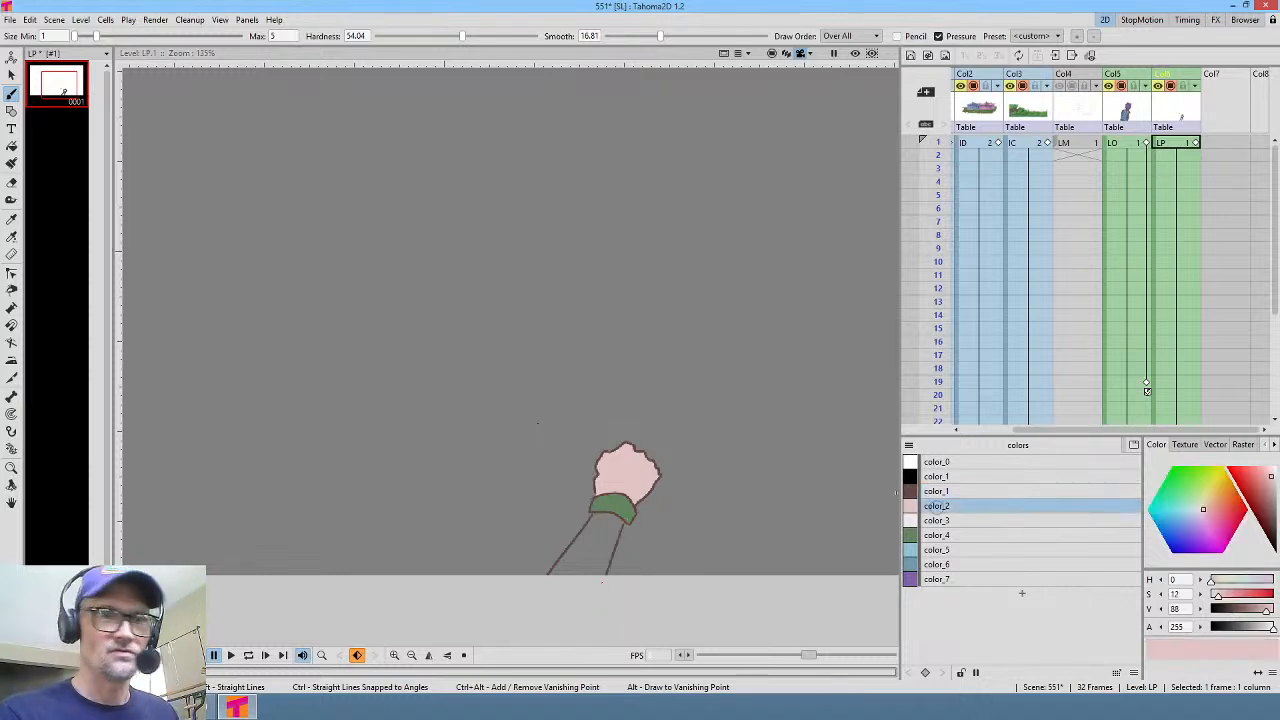
key("f")
left_click(609, 530)
Step: On frame 1, move the LP hand and forearm below the camera frame to about X -65, Y -163 px
left_click(1126, 143)
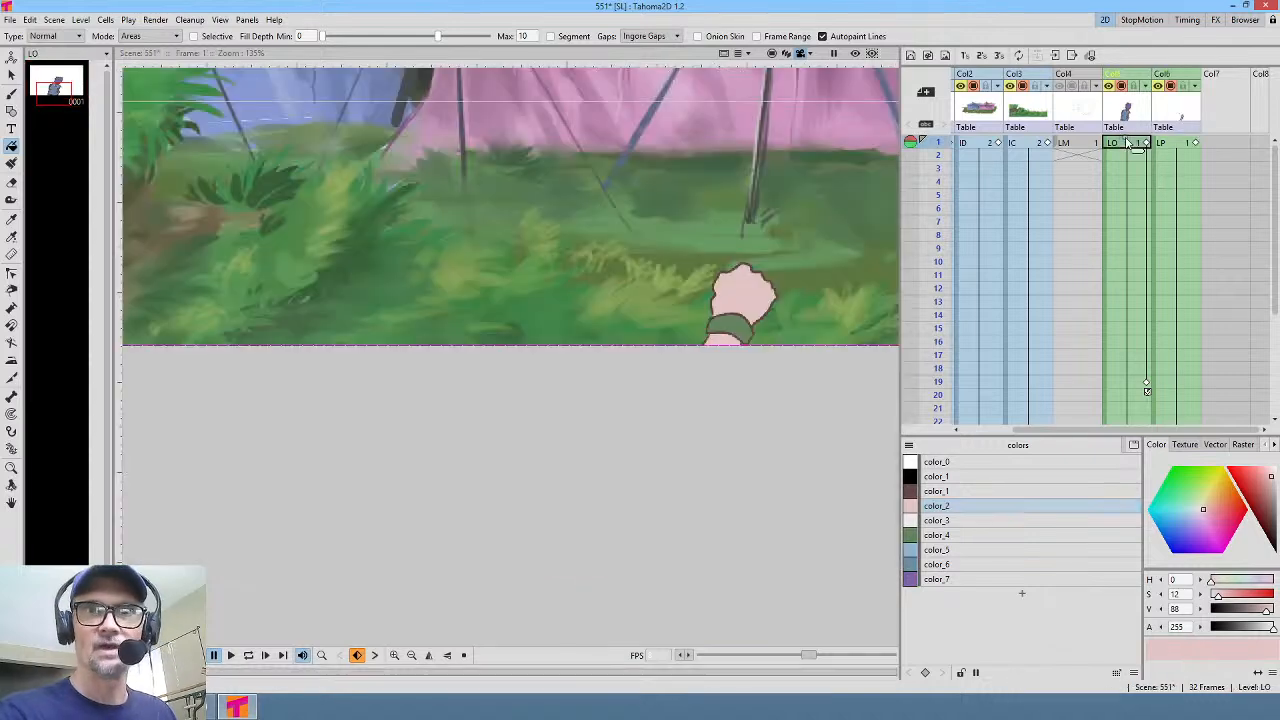
scroll(812, 228, "down", 3)
left_click_drag(812, 228, 701, 340)
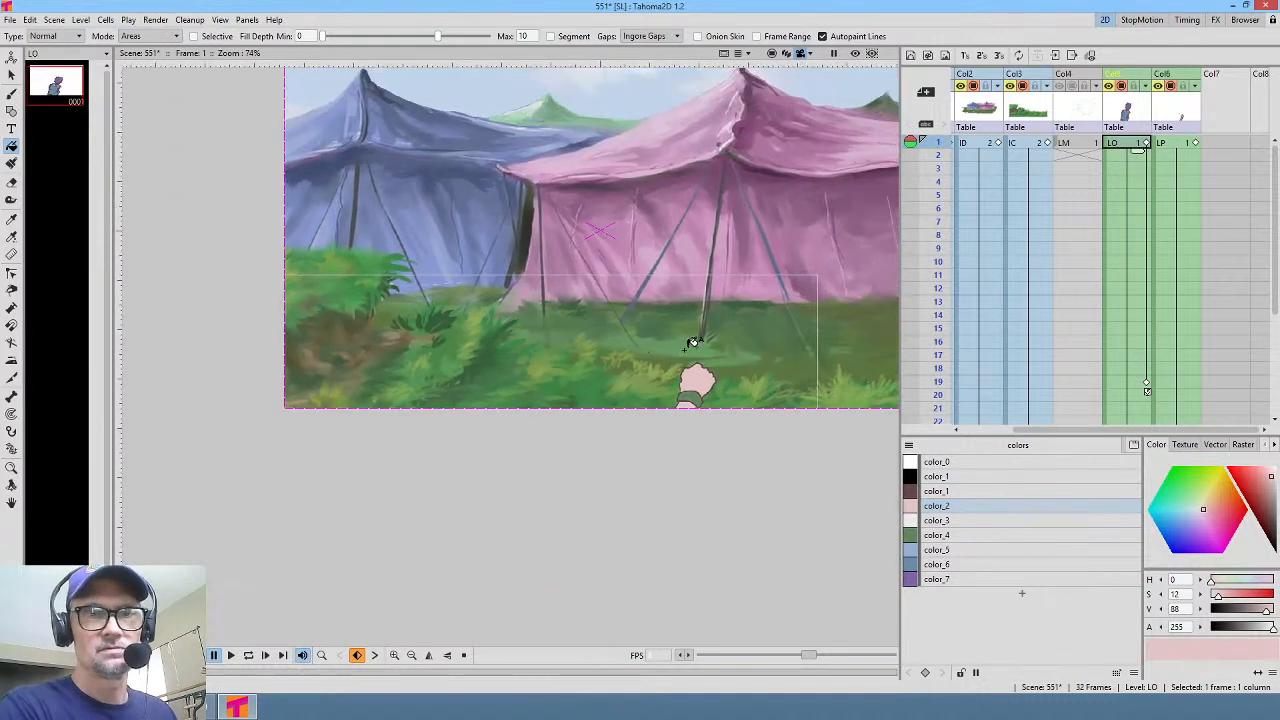
left_click(1178, 144)
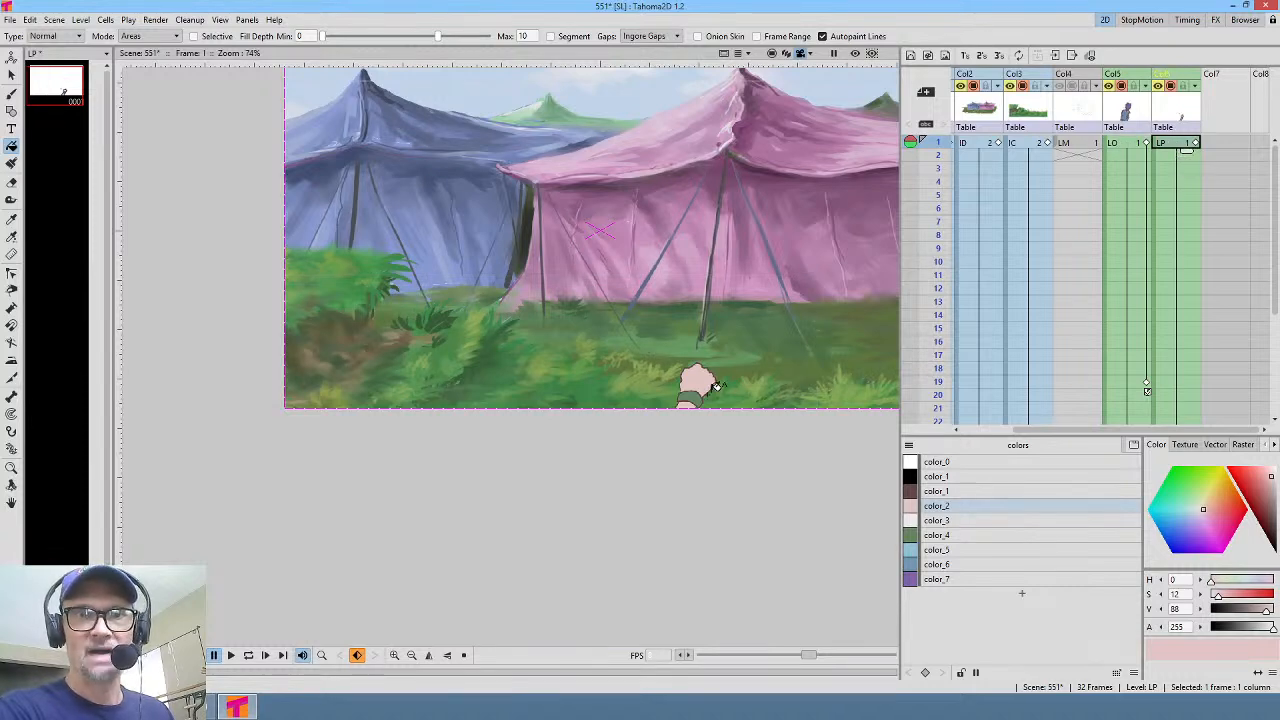
key("a")
left_click_drag(700, 385, 674, 437)
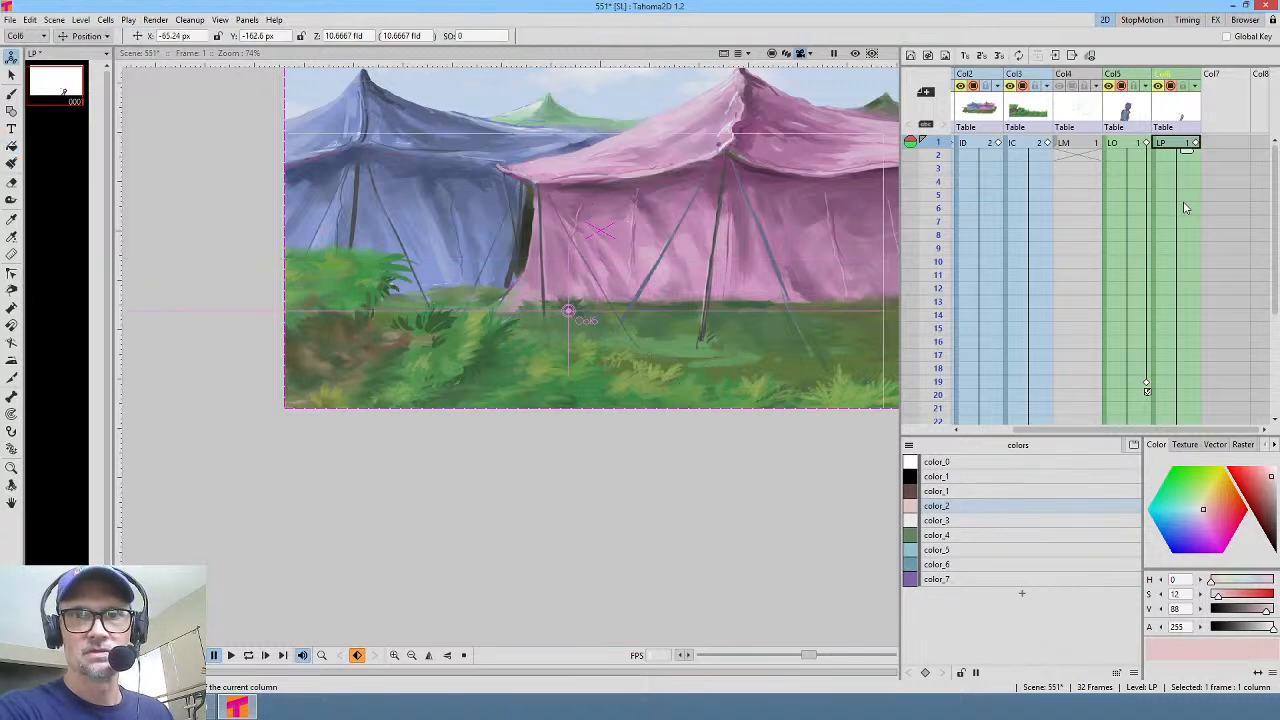
Step: On frame 6, raise the LP hand into the camera frame to about X -2, Y -64 px
left_click(1186, 208)
left_click_drag(632, 475, 680, 428)
mouse_move(938, 145)
left_mouse_down()
mouse_move(912, 270)
mouse_move(912, 410)
mouse_move(905, 143)
mouse_move(855, 408)
left_mouse_up()
left_click(1163, 382)
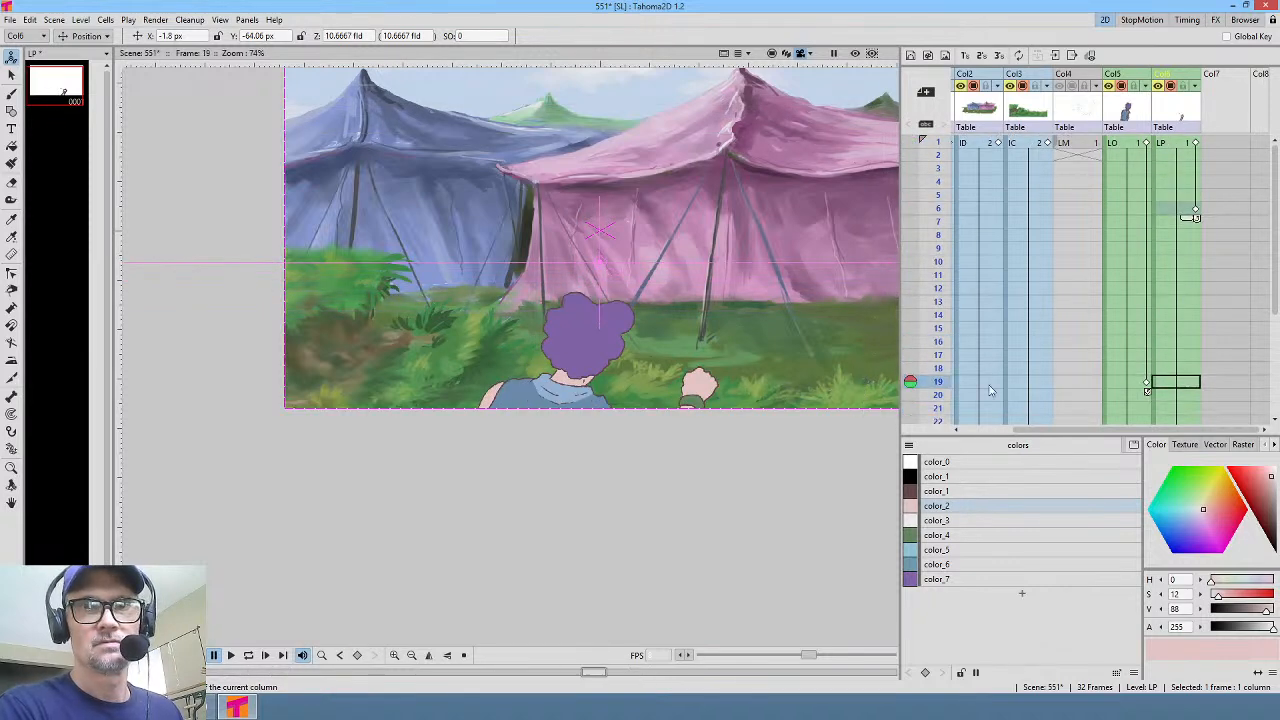
Step: On frame 19, shift the LO character closer to the hand, to about X 1, Y -213 px
left_click(1130, 384)
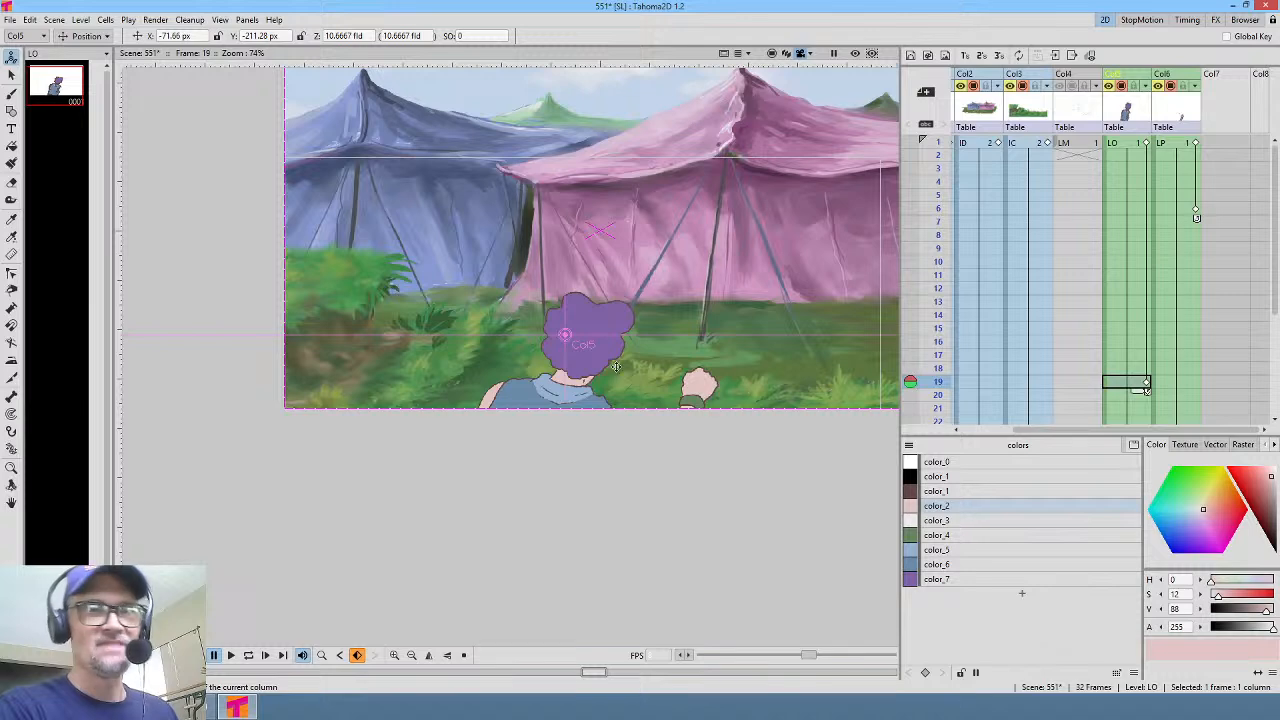
left_click_drag(624, 300, 668, 296)
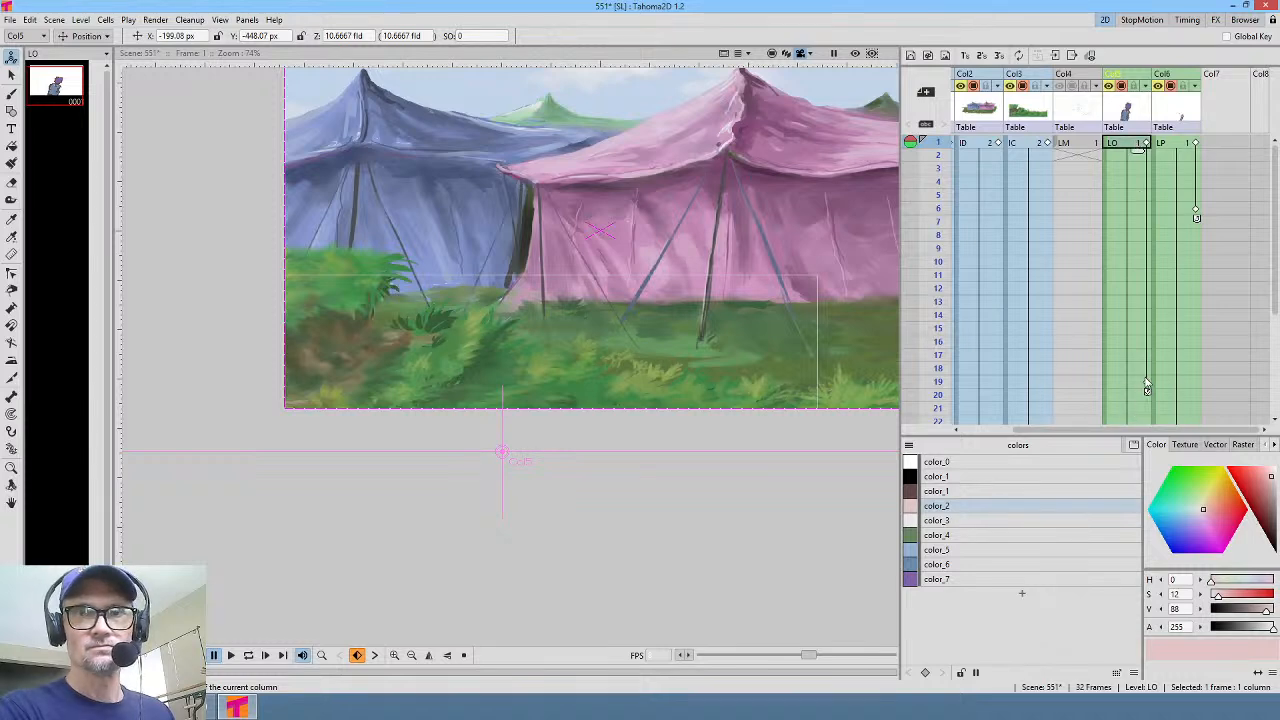
scroll(744, 291, "down", 2)
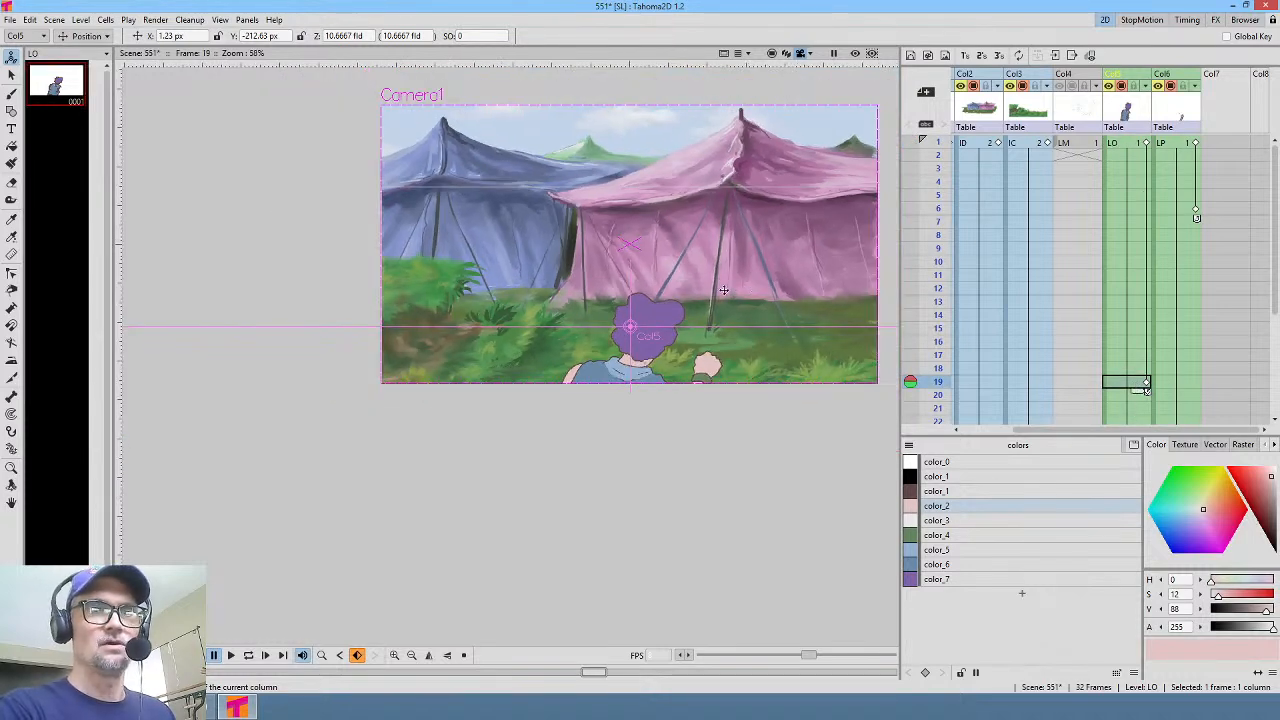
left_click_drag(744, 308, 714, 263)
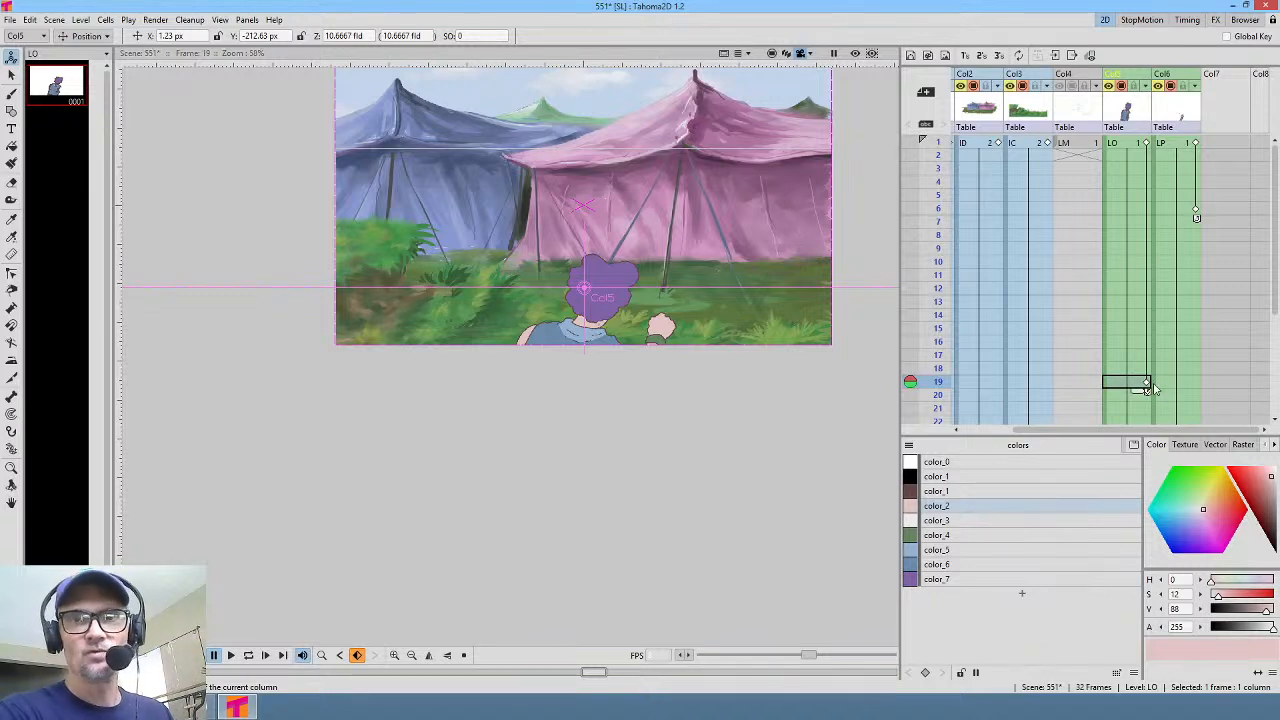
Step: Delete the LO column's position keyframes on frames 19 and 1
key("Delete")
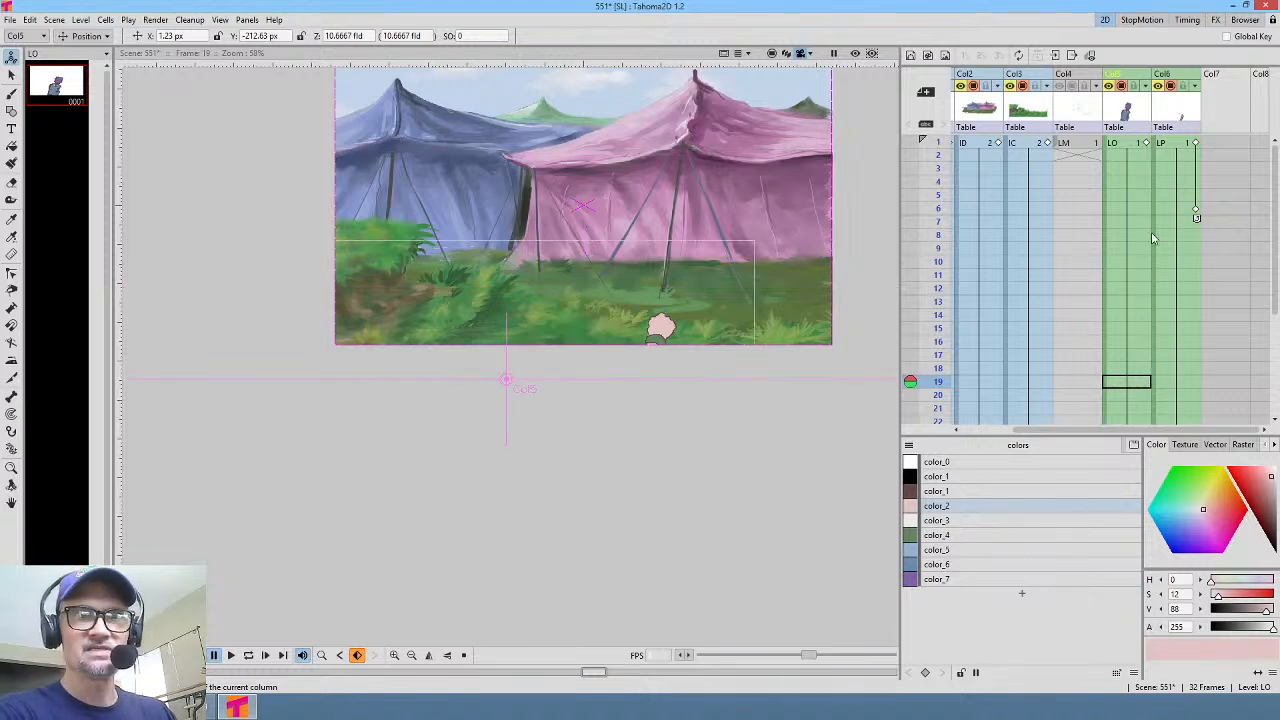
left_click(1148, 145)
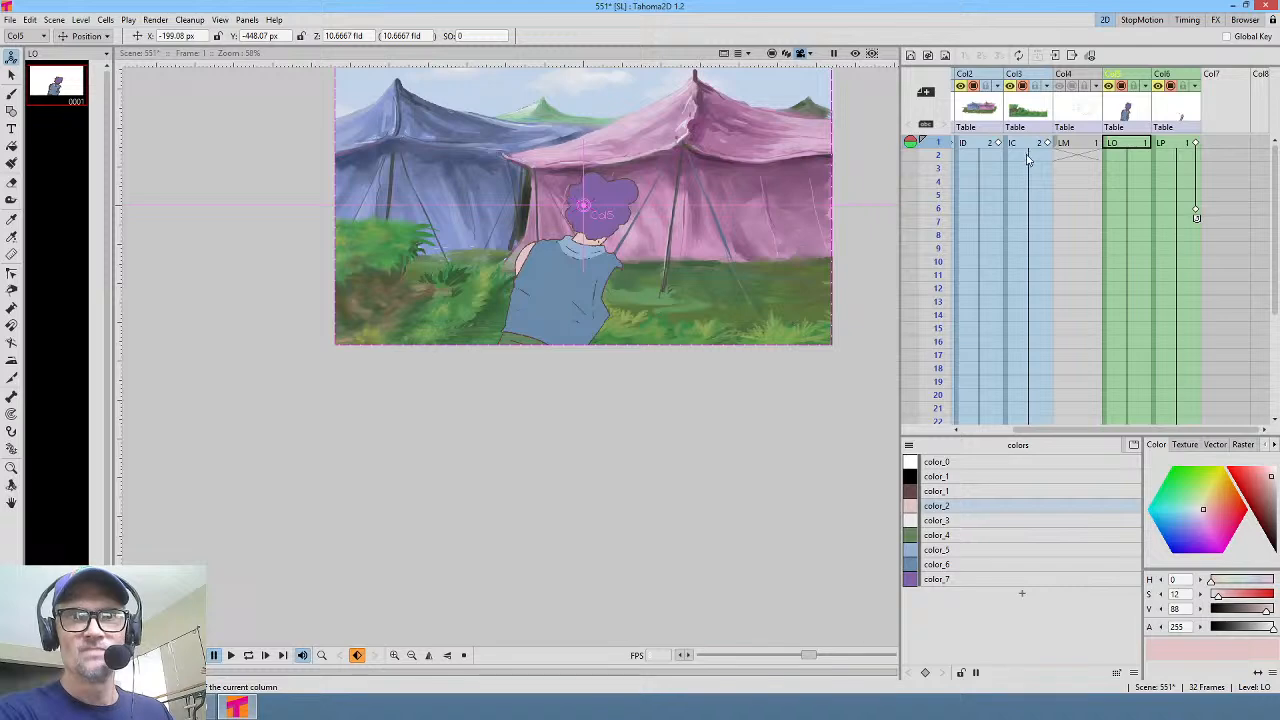
Step: Create a Plastic mesh from the LO character drawing with a 24 px edge length and 5-pixel margin
left_click(1132, 145)
scroll(675, 247, "up", 1)
scroll(675, 247, "down", 1)
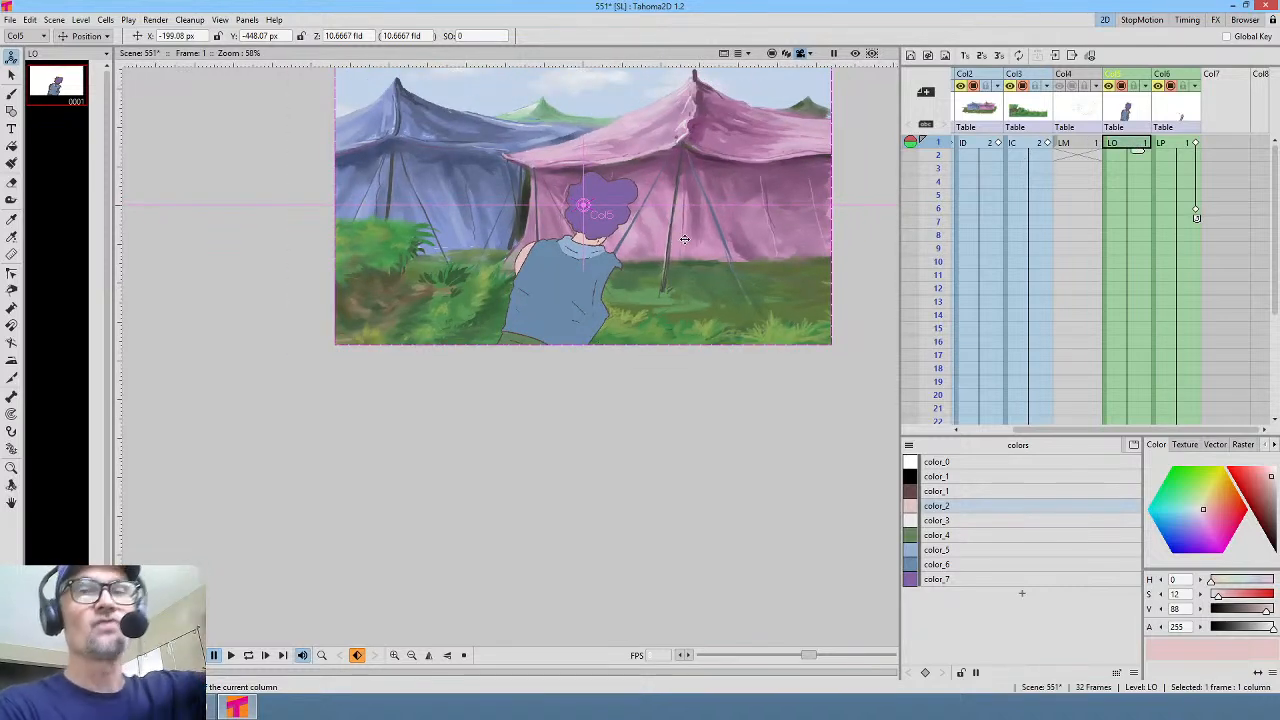
left_click_drag(684, 246, 663, 261)
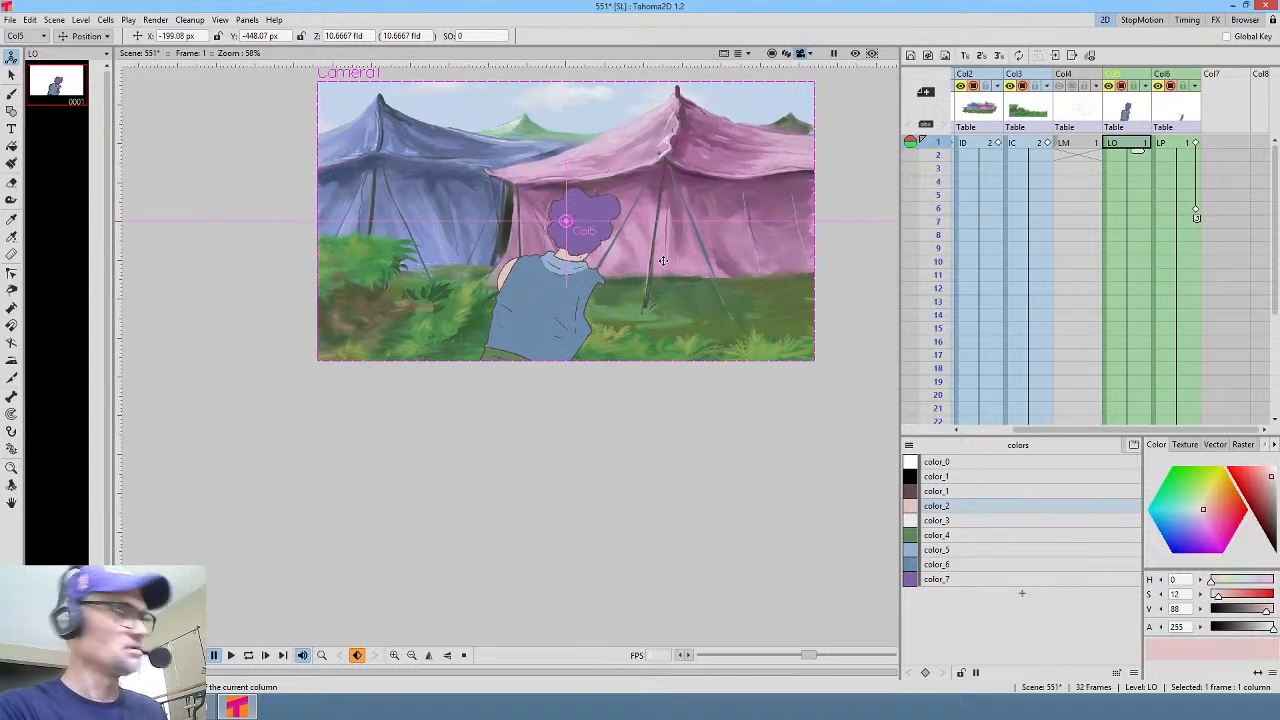
key("x")
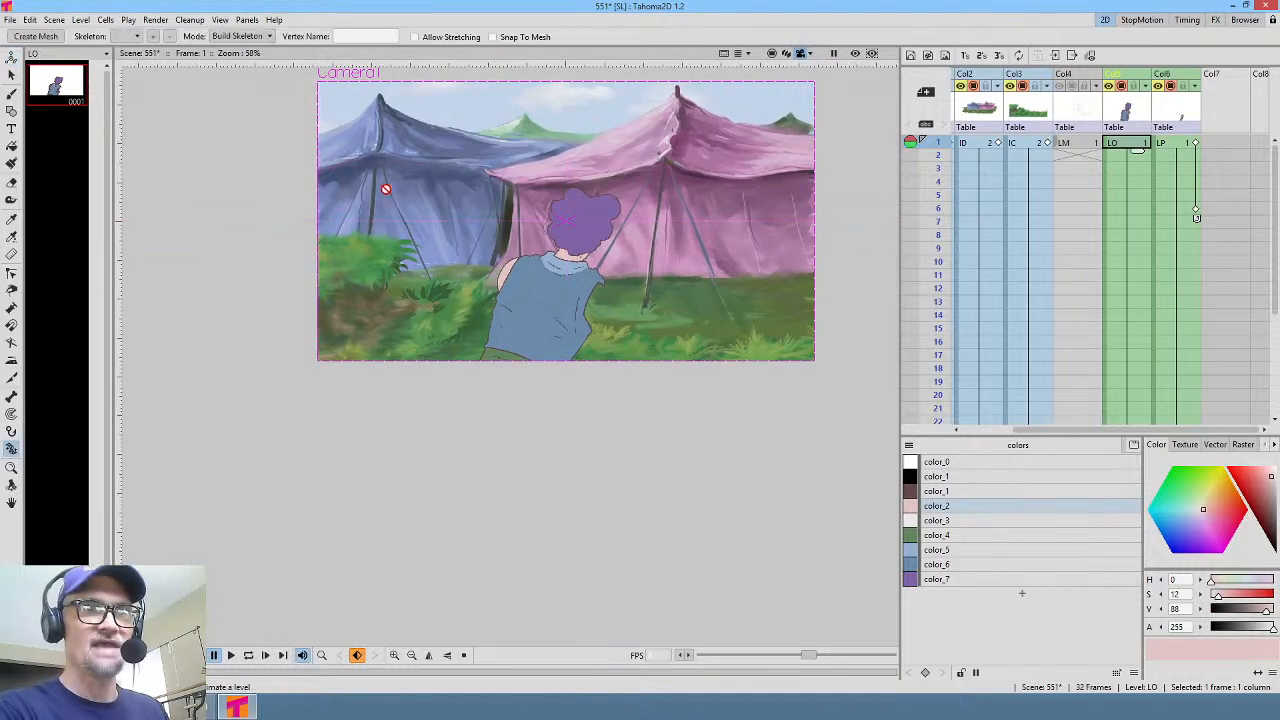
left_click(48, 36)
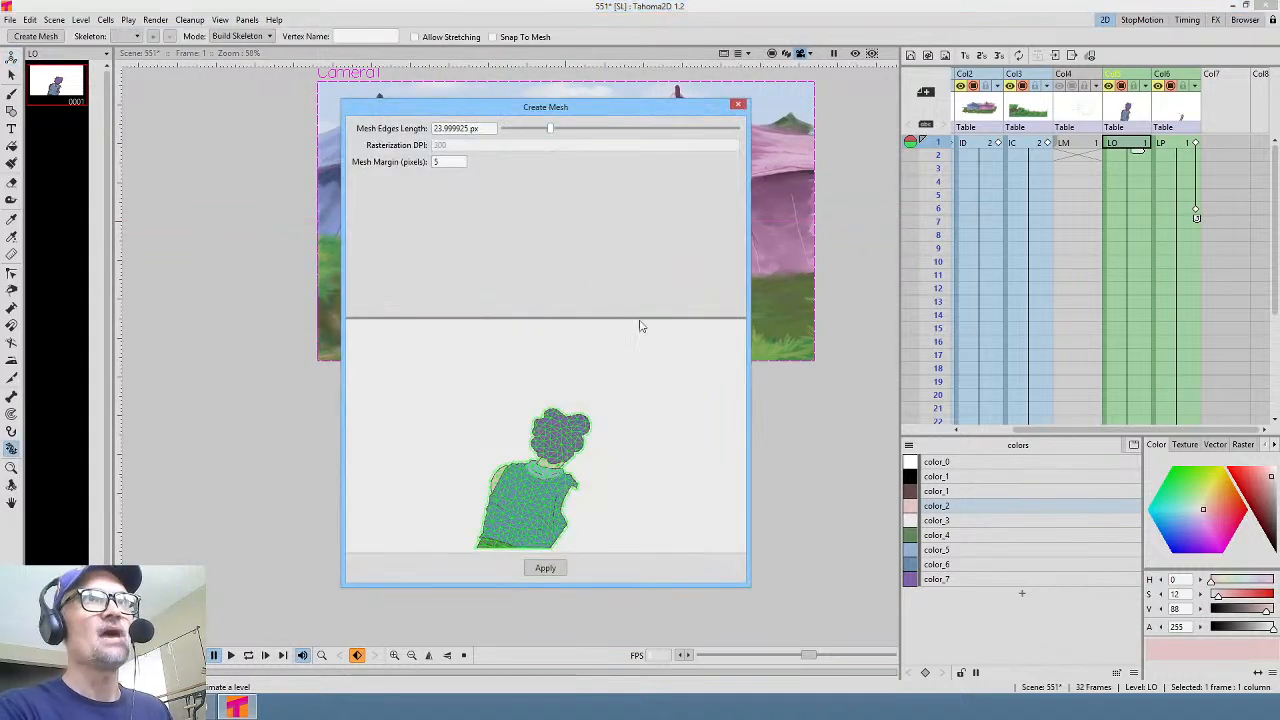
left_click(545, 566)
Step: Build a skeleton on the LO mesh with its root below the waist and vertices at the waist, upper back, neck and head
left_click(507, 385)
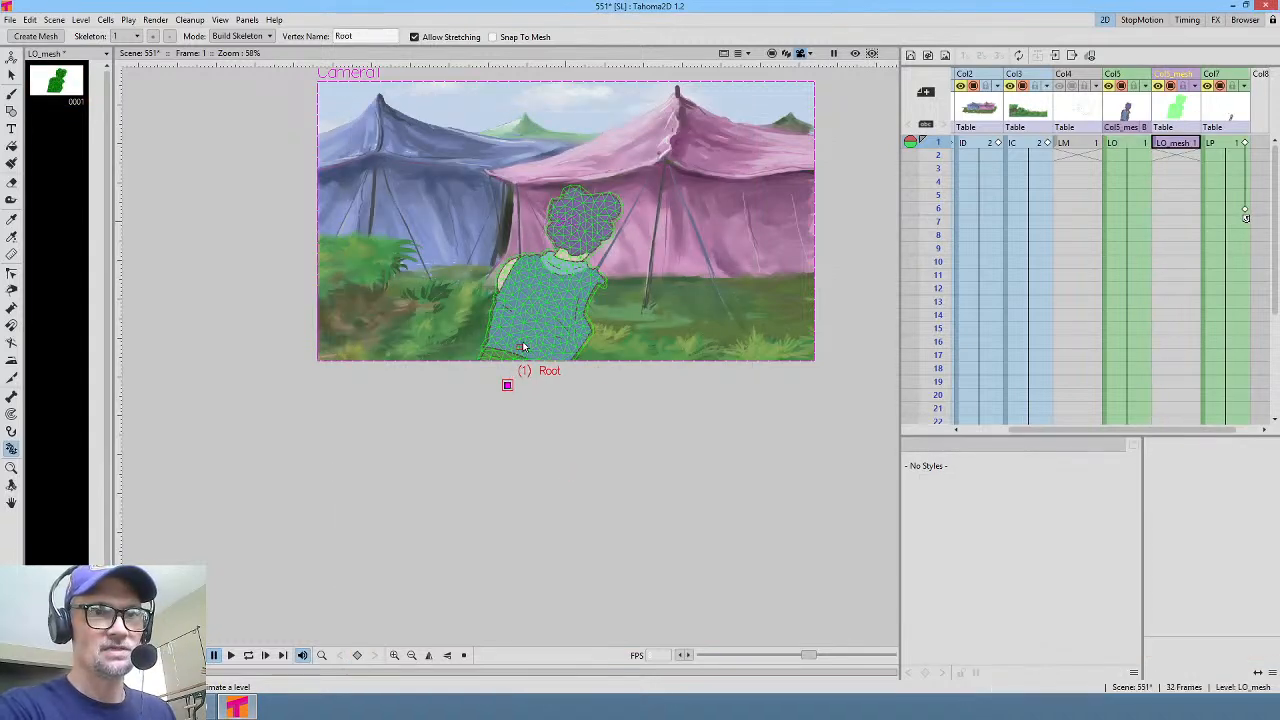
left_click(555, 286)
left_click(567, 260)
left_click(580, 212)
left_click_drag(560, 288, 562, 279)
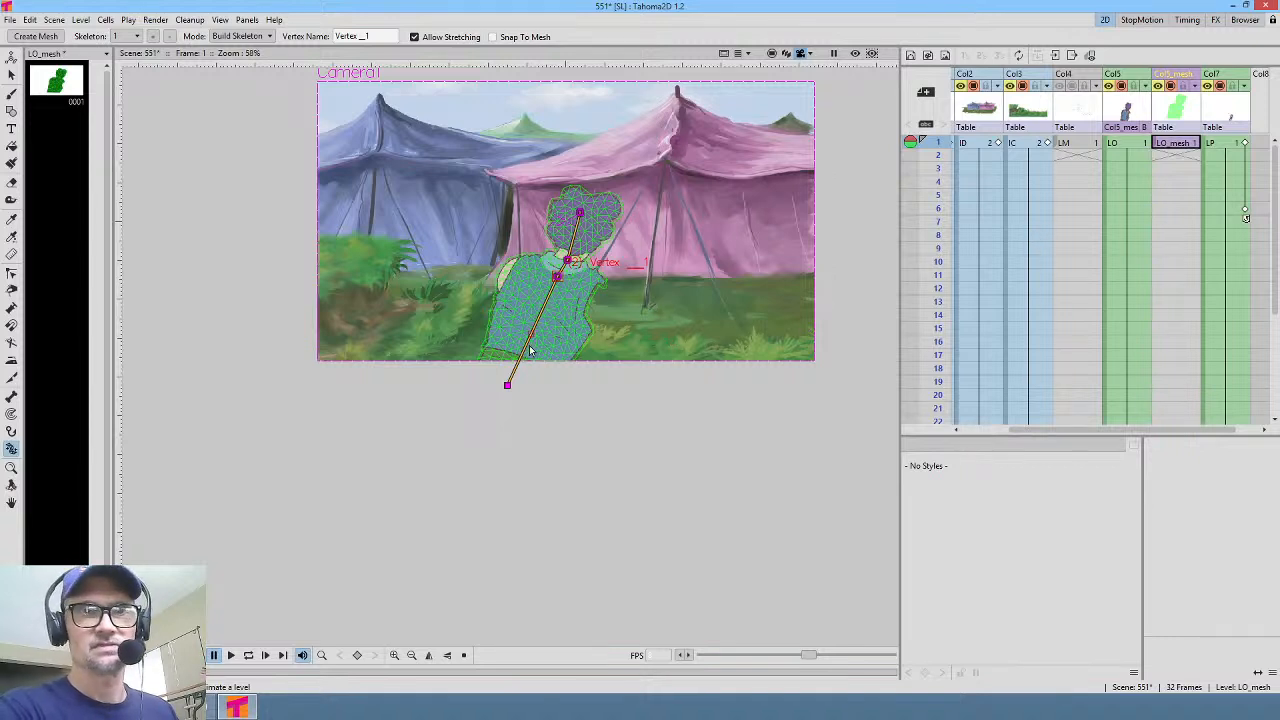
left_click_drag(531, 322, 527, 350)
left_click(507, 385)
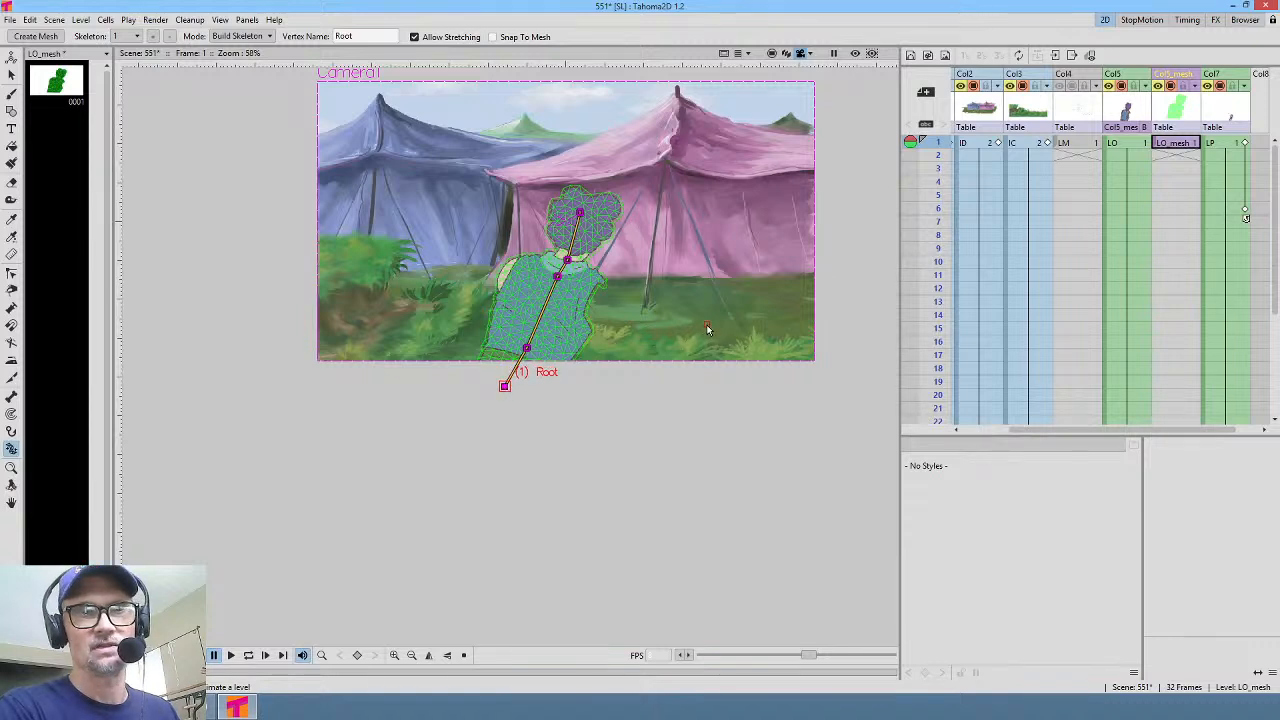
Step: Extend the LO_mesh exposure to 32 frames
left_click(1180, 144)
left_click_drag(1188, 153, 1188, 372)
scroll(779, 302, "up", 2)
scroll(1189, 178, "up", 5)
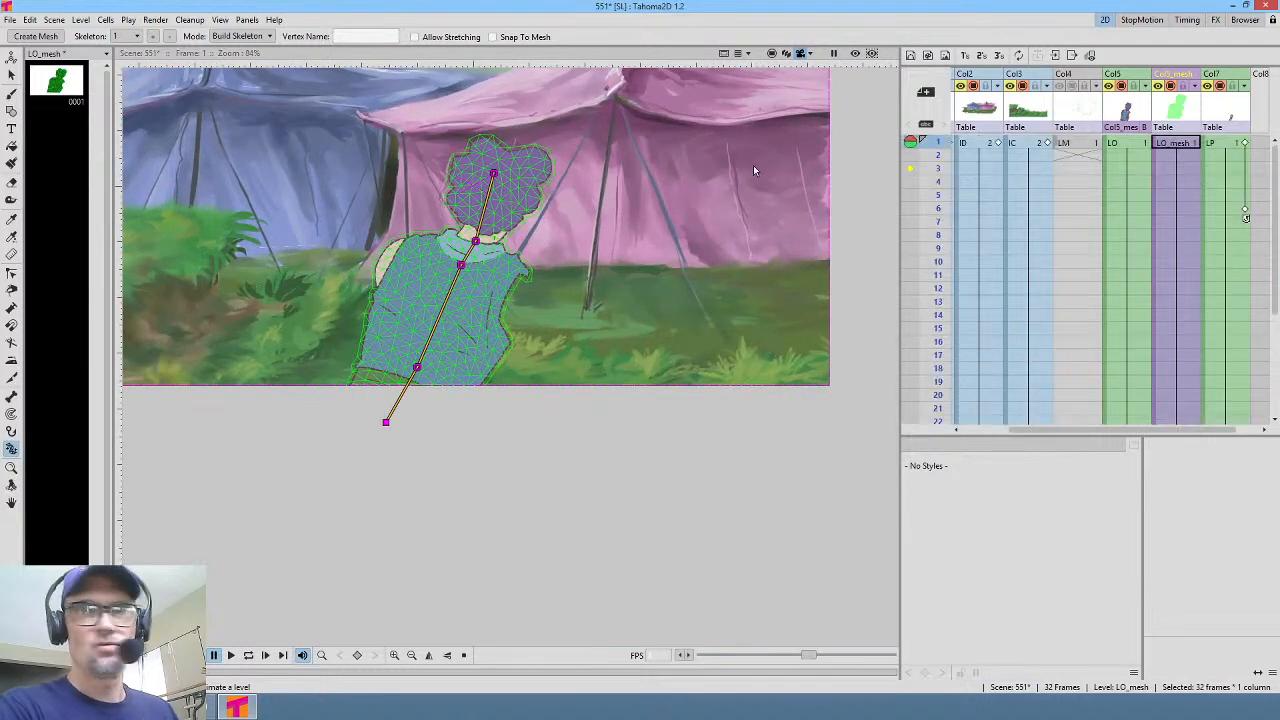
Step: On frame 15, lift the character's head by rotating the neck vertex to about 6.4° and the head vertex to about -1.2°
left_click(1190, 329)
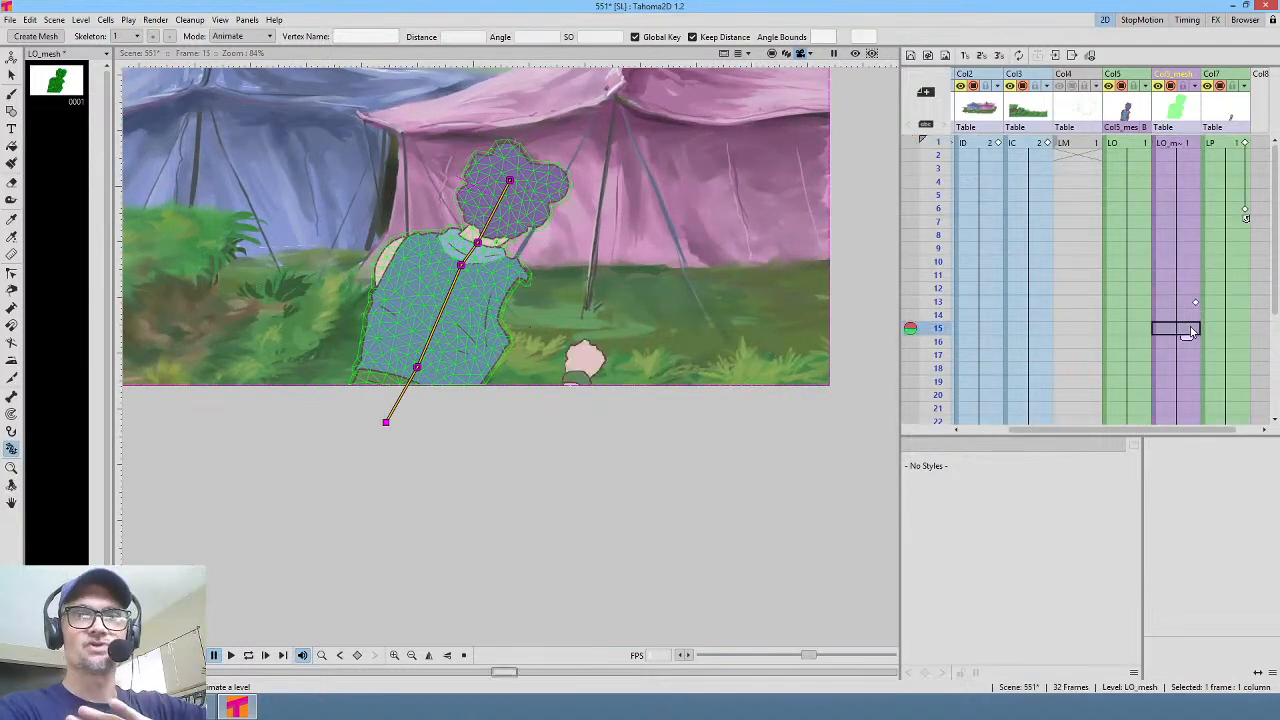
left_click_drag(478, 243, 478, 237)
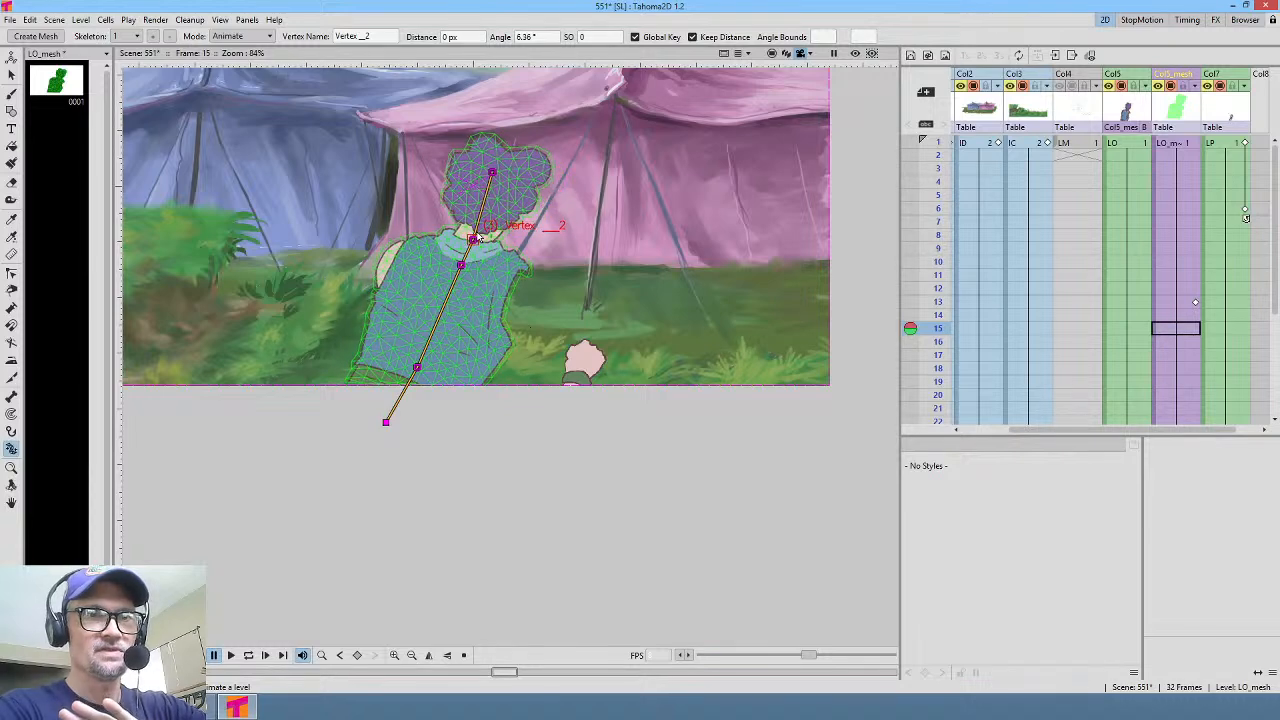
left_click_drag(492, 173, 484, 170)
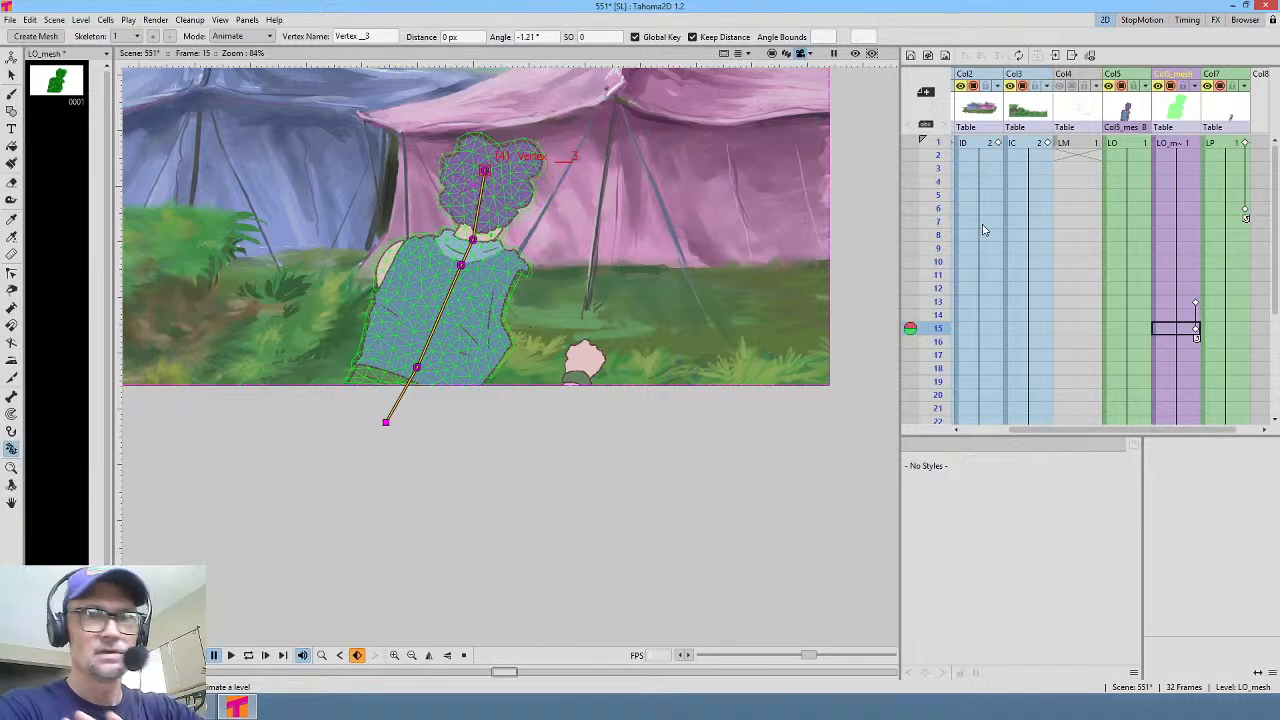
Step: On frame 1, move the LO_mesh character below the camera frame to about X -134, Y -472 px with the Animate tool
left_click_drag(938, 194, 947, 125)
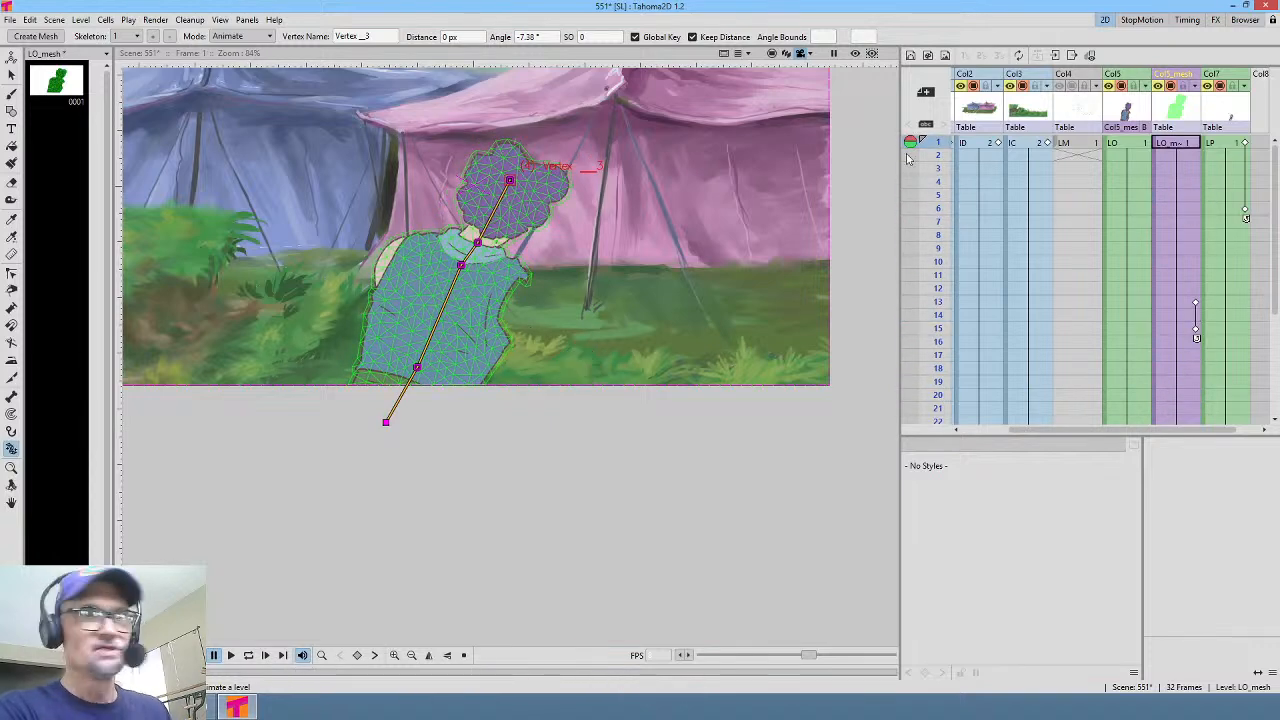
key("a")
scroll(665, 258, "down", 2)
left_click_drag(563, 254, 509, 437)
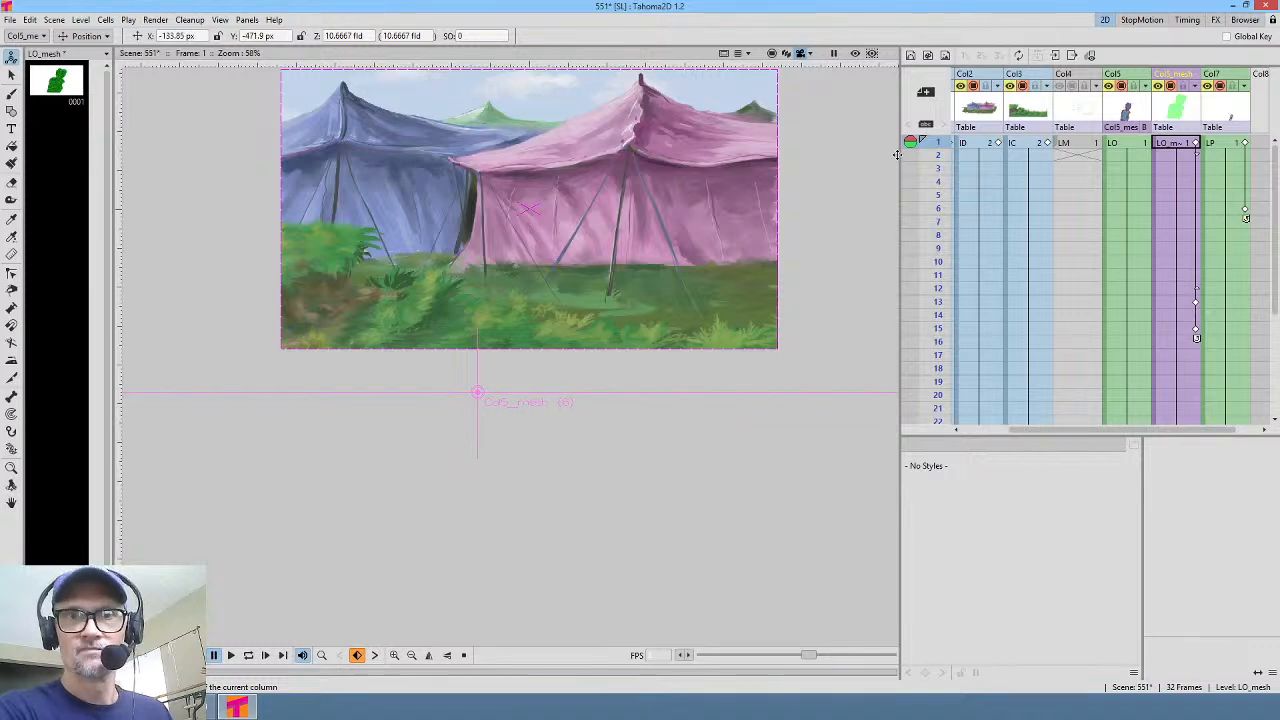
Step: On frame 12, raise the LO_mesh character into view beside the hand, to about X -15, Y -190 px
mouse_move(938, 146)
left_mouse_down()
mouse_move(940, 354)
mouse_move(948, 260)
mouse_move(953, 290)
left_mouse_up()
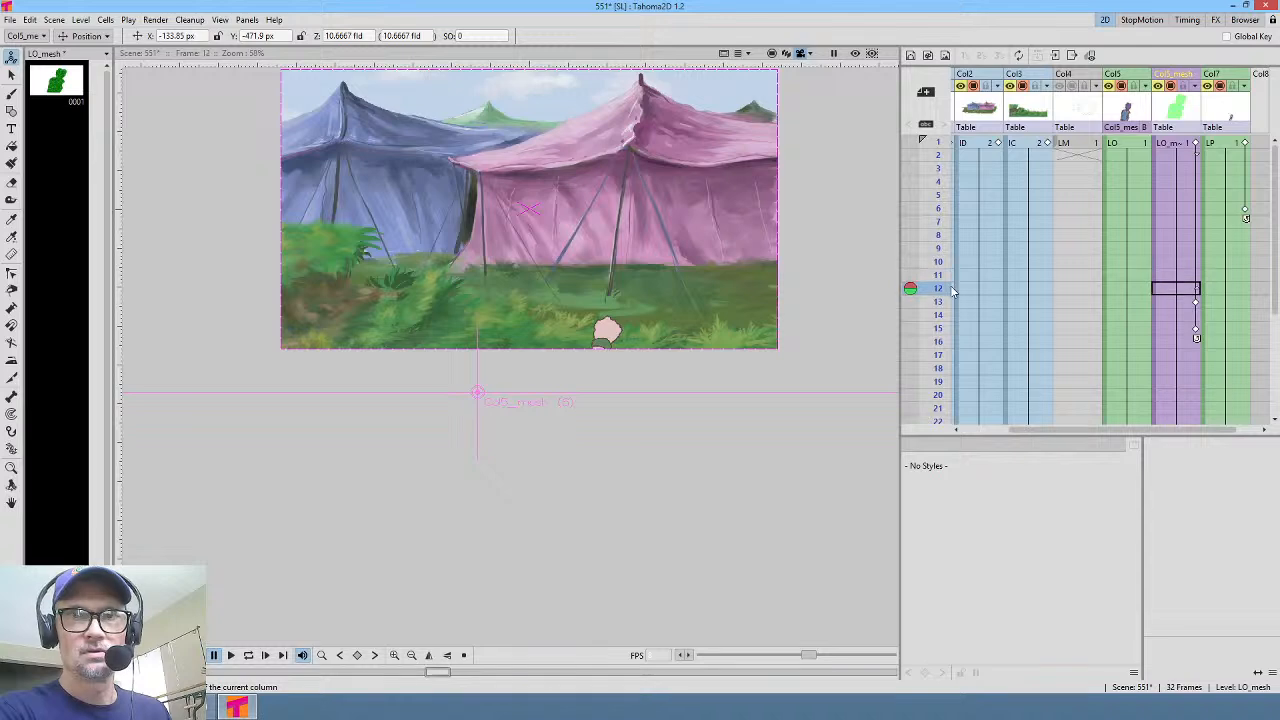
left_click_drag(630, 380, 683, 273)
left_click_drag(940, 152, 983, 298)
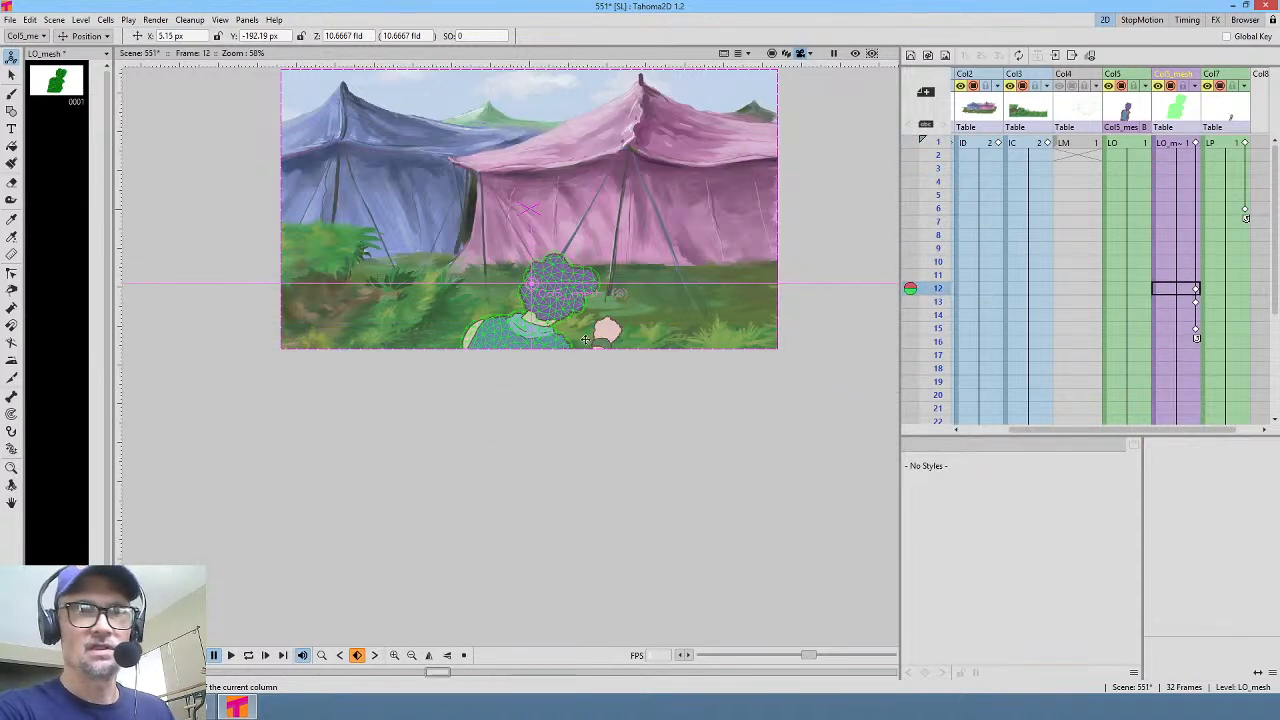
left_click_drag(556, 347, 547, 346)
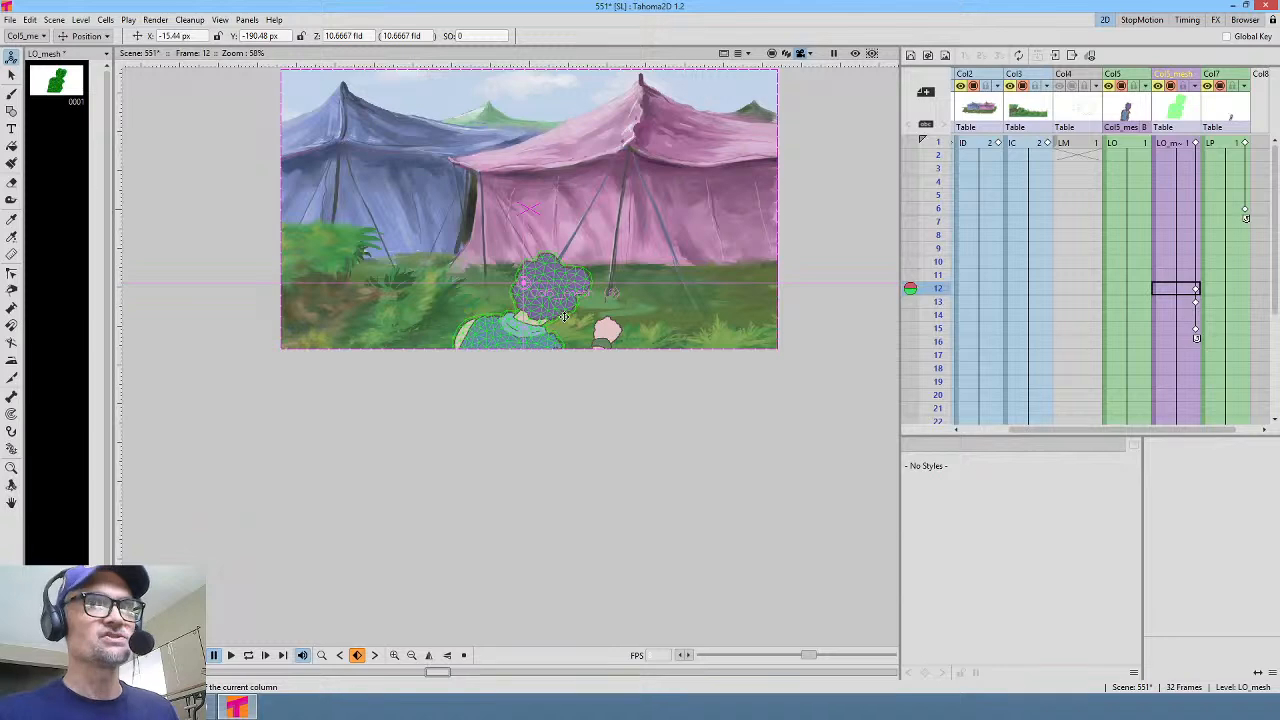
Step: Review the columns' keyframes and play the animation to check the timing of the hand and character
middle_click(1144, 247)
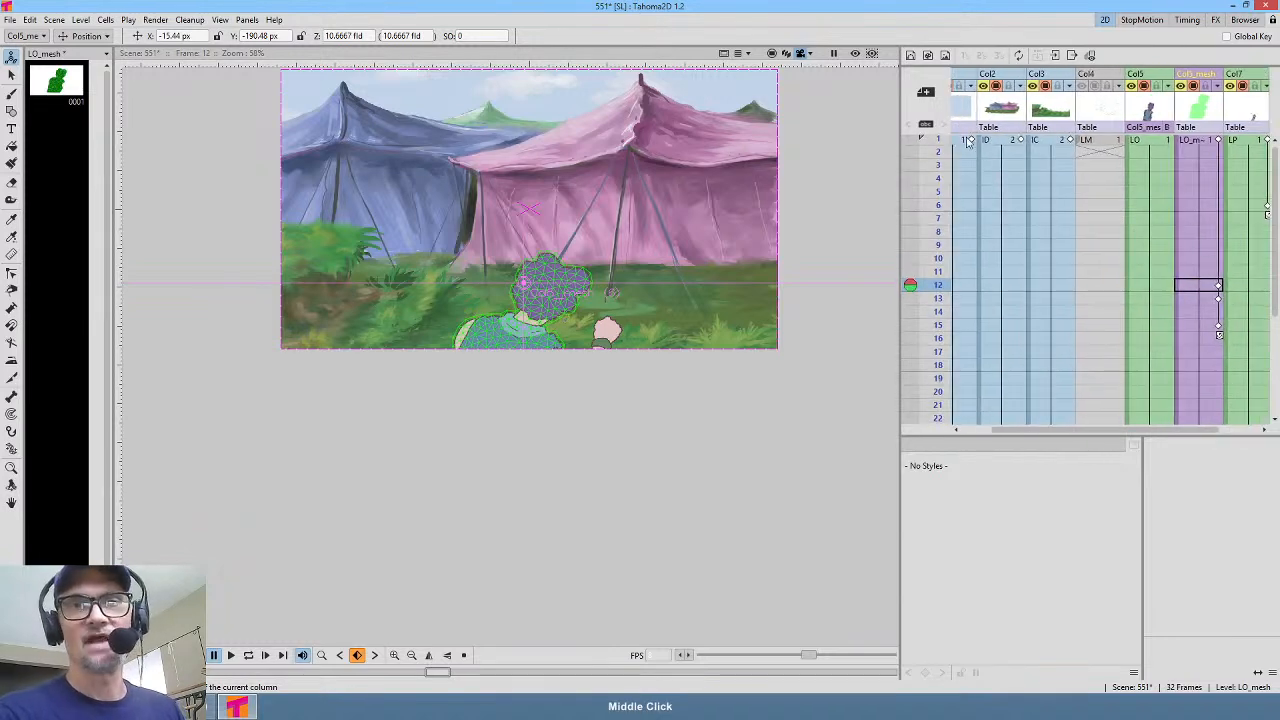
middle_click(940, 155)
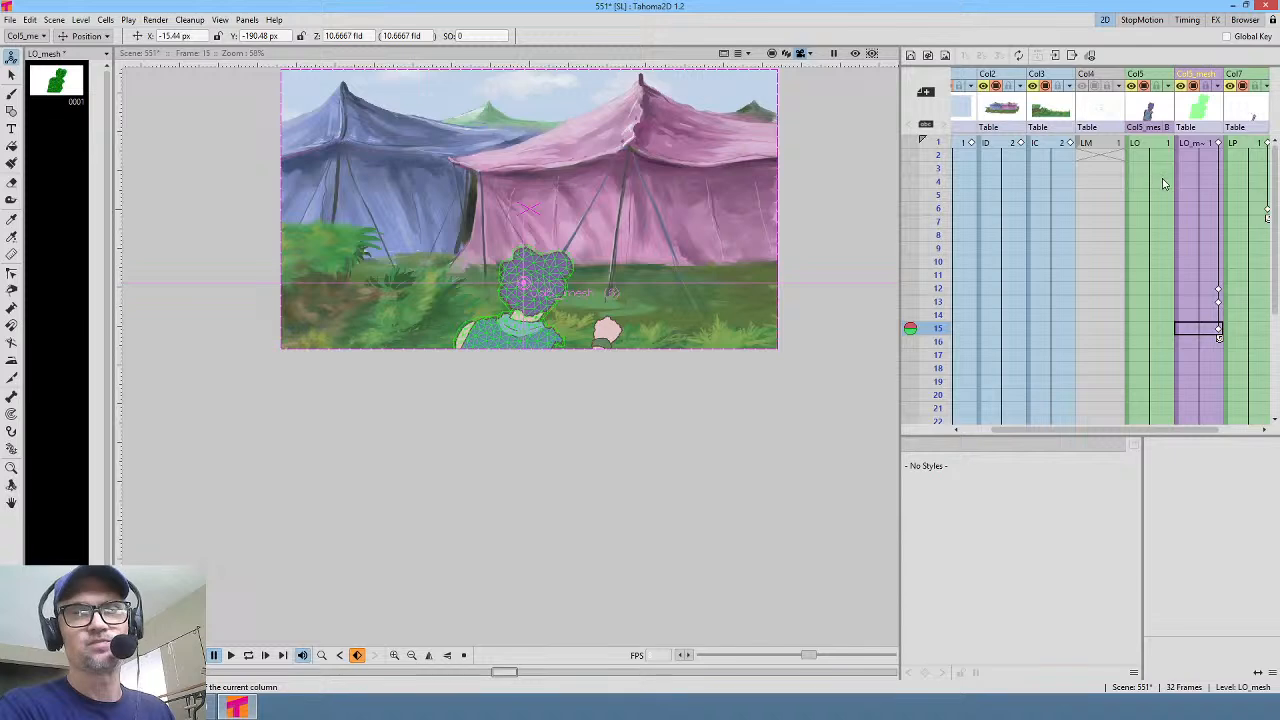
scroll(1090, 212, "right", 2)
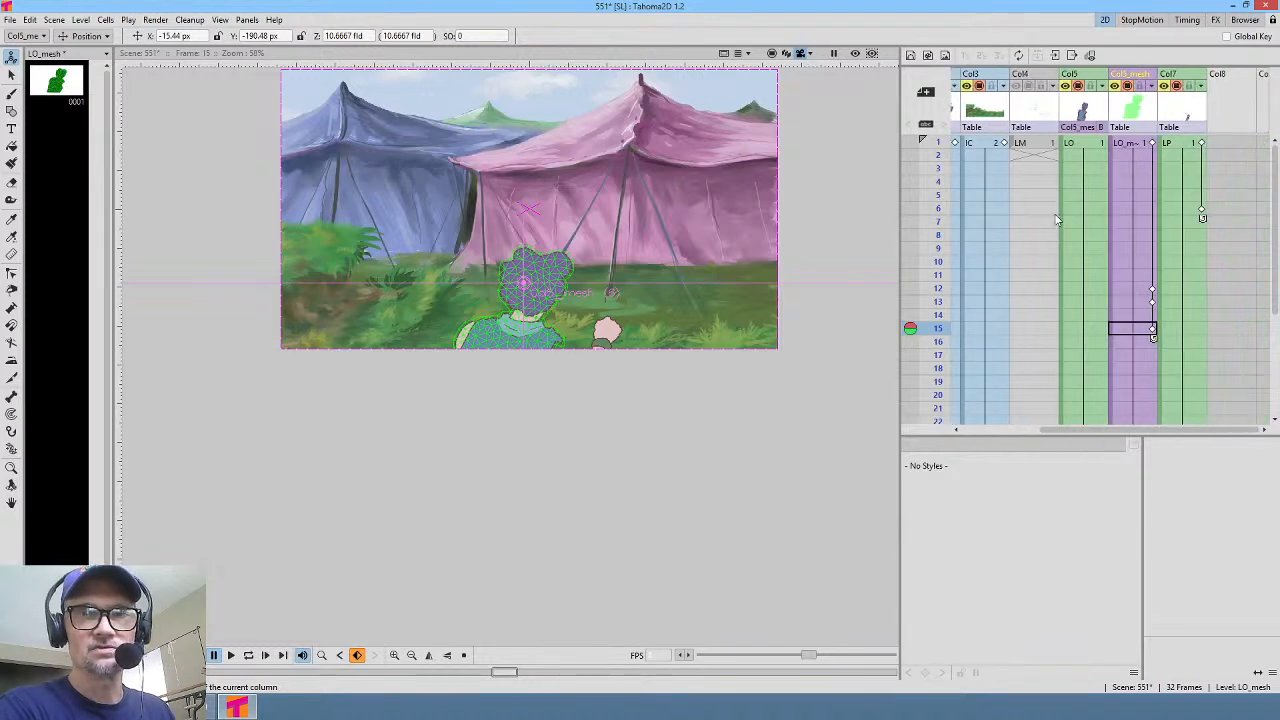
scroll(1056, 220, "left", 3)
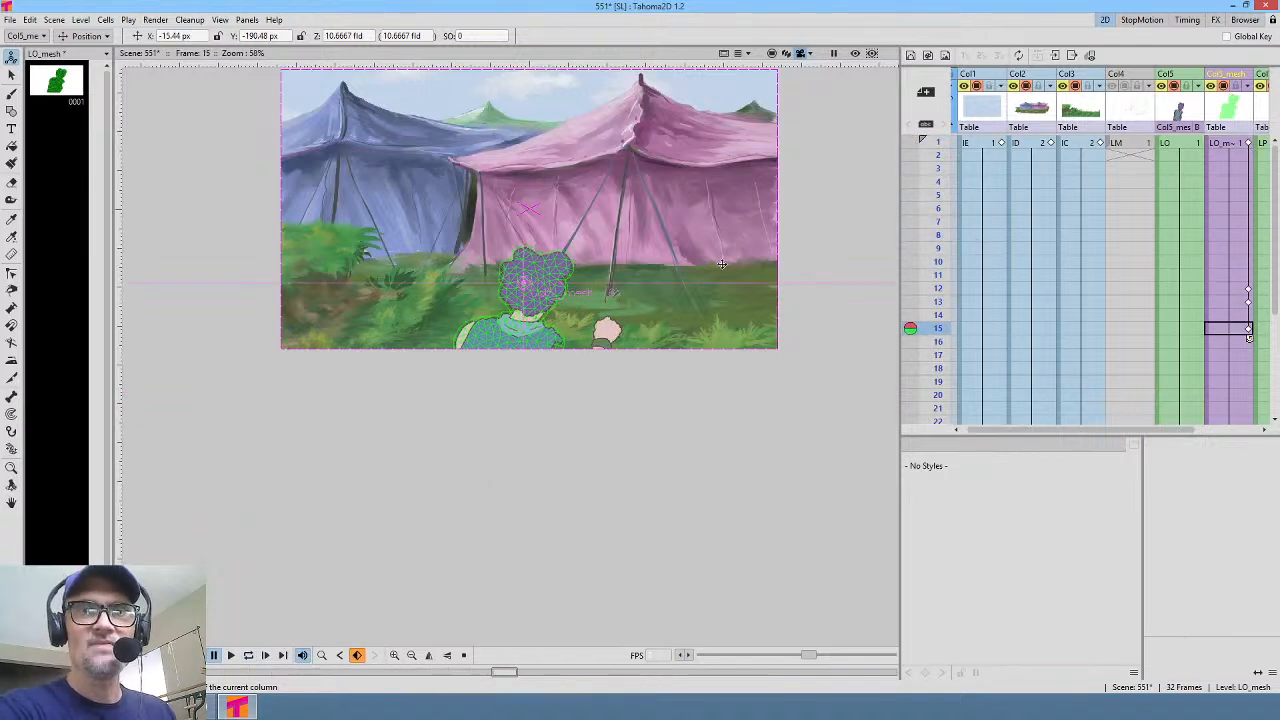
scroll(1180, 304, "right", 2)
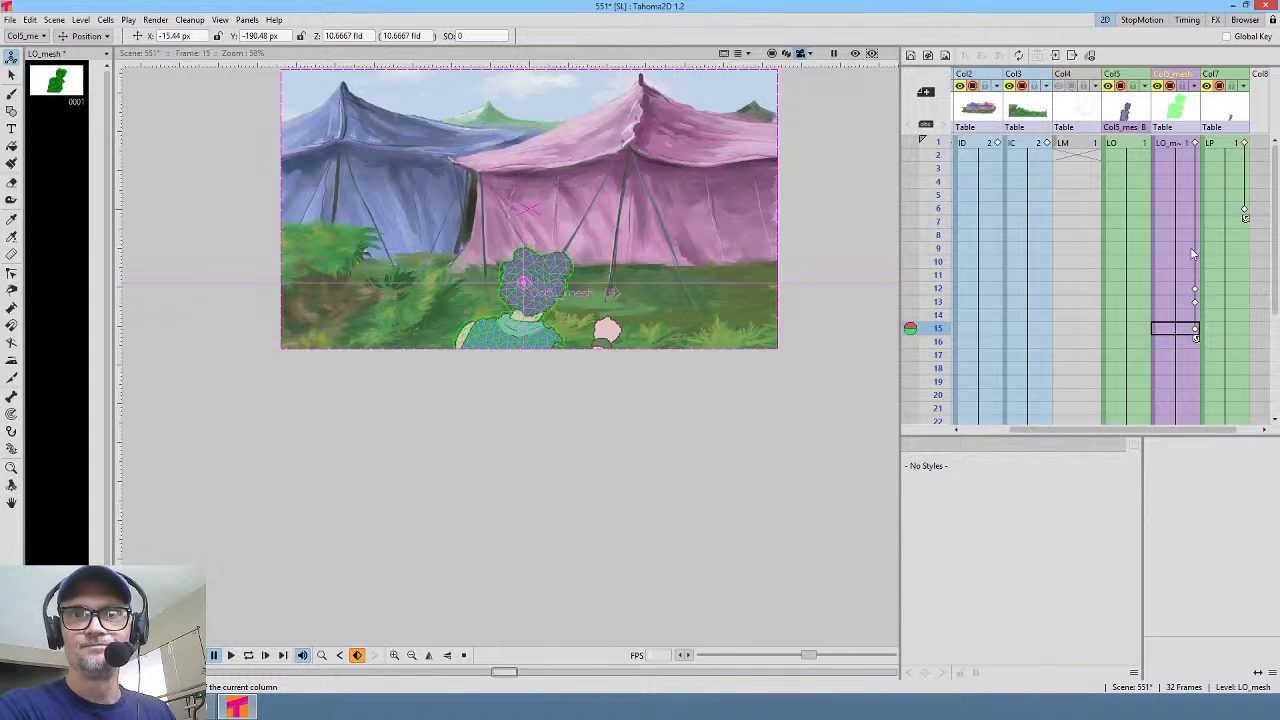
key("p")
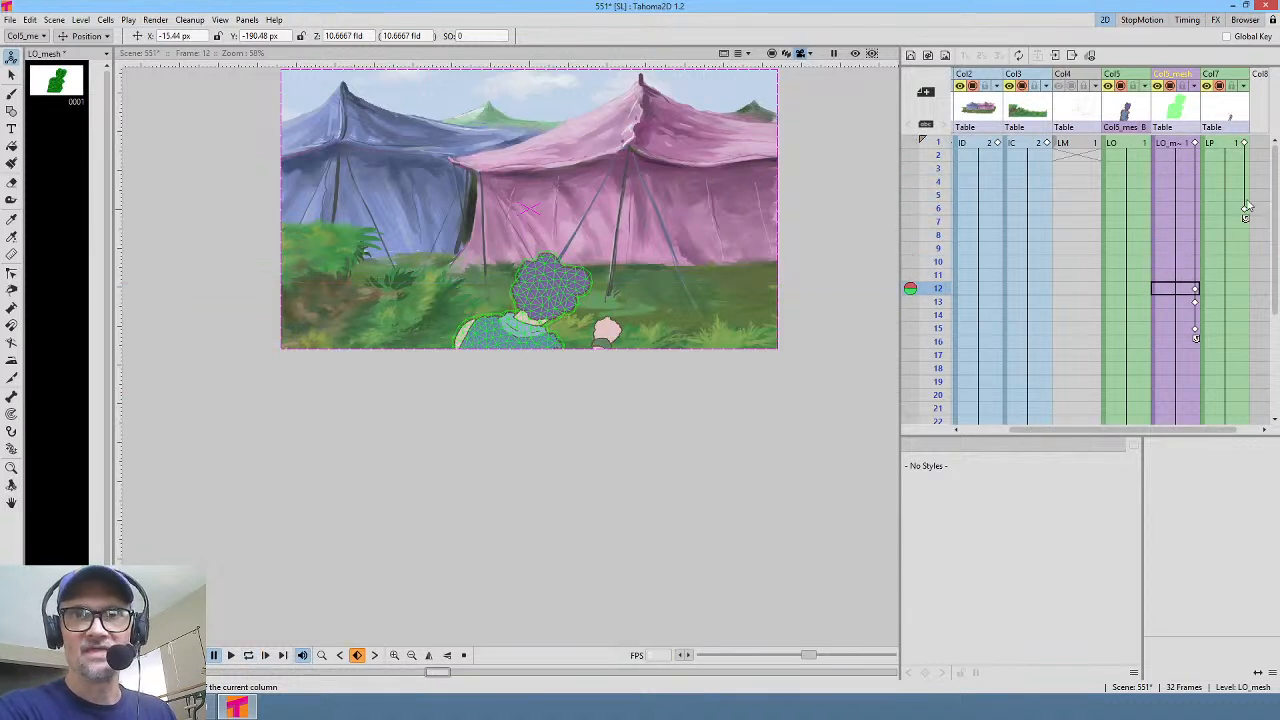
Step: Move LP's first position keyframe to frame 3 and play the animation
left_click(1246, 146)
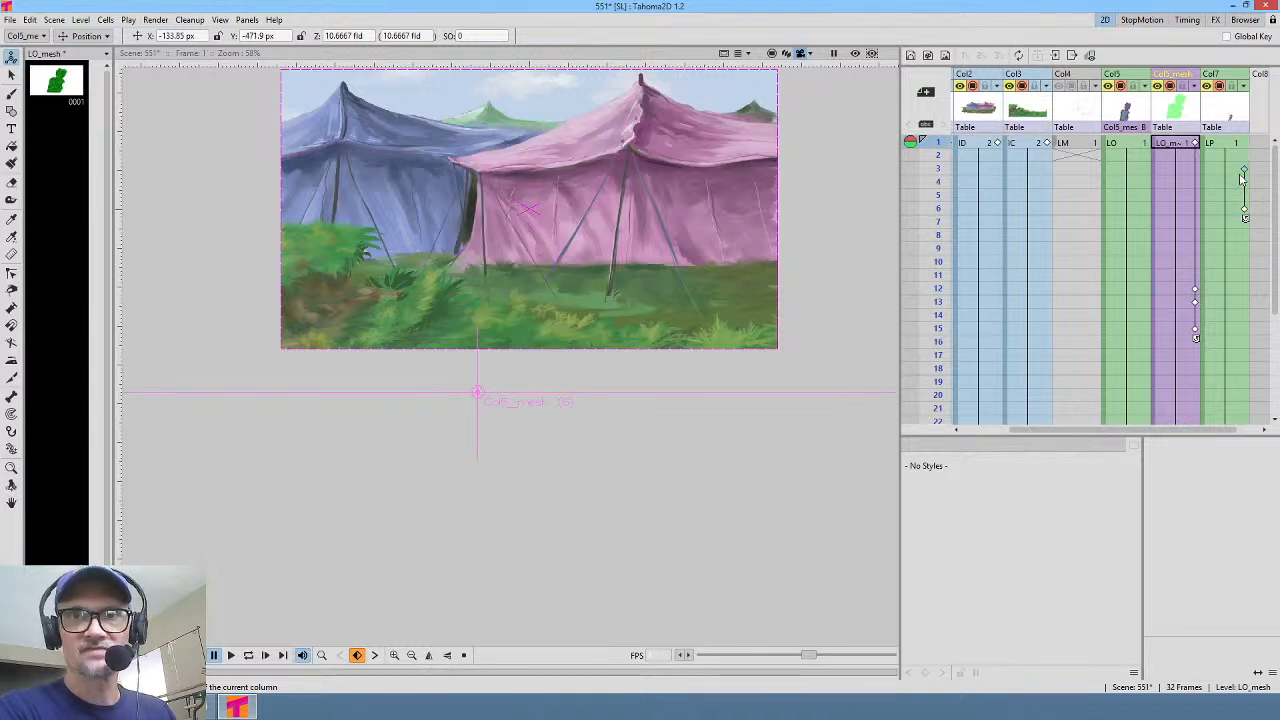
key("p")
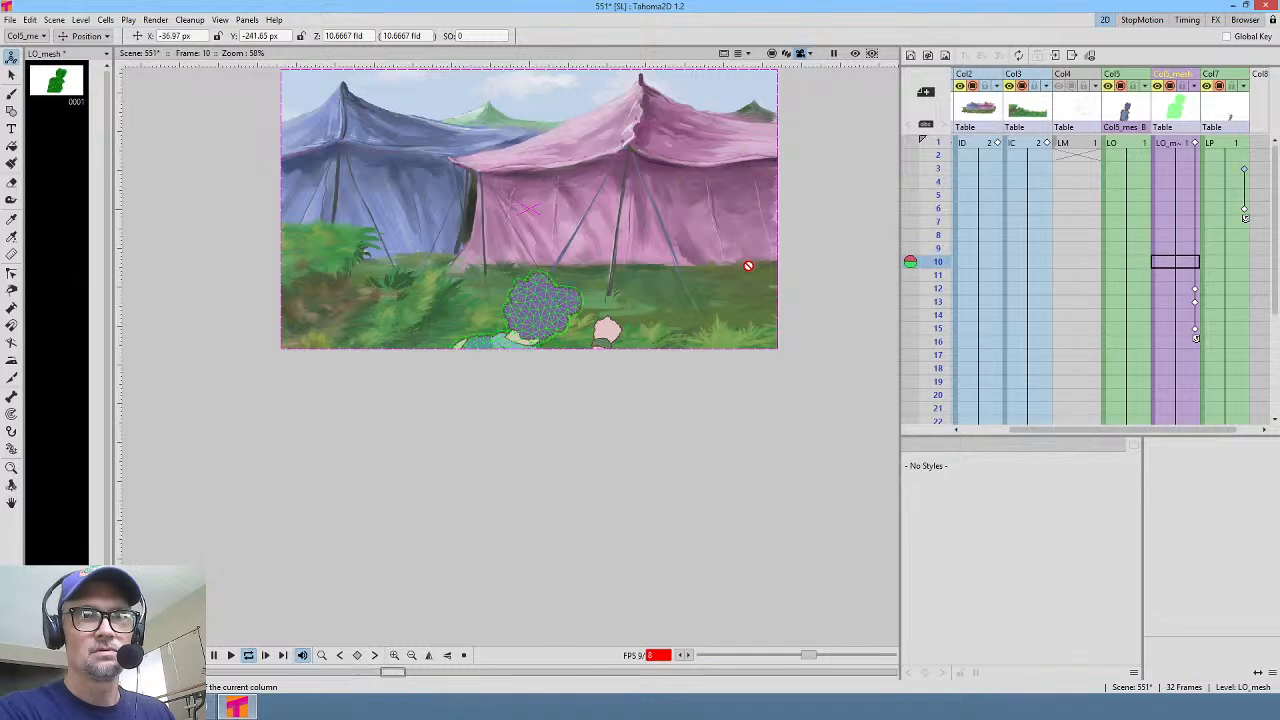
key("p")
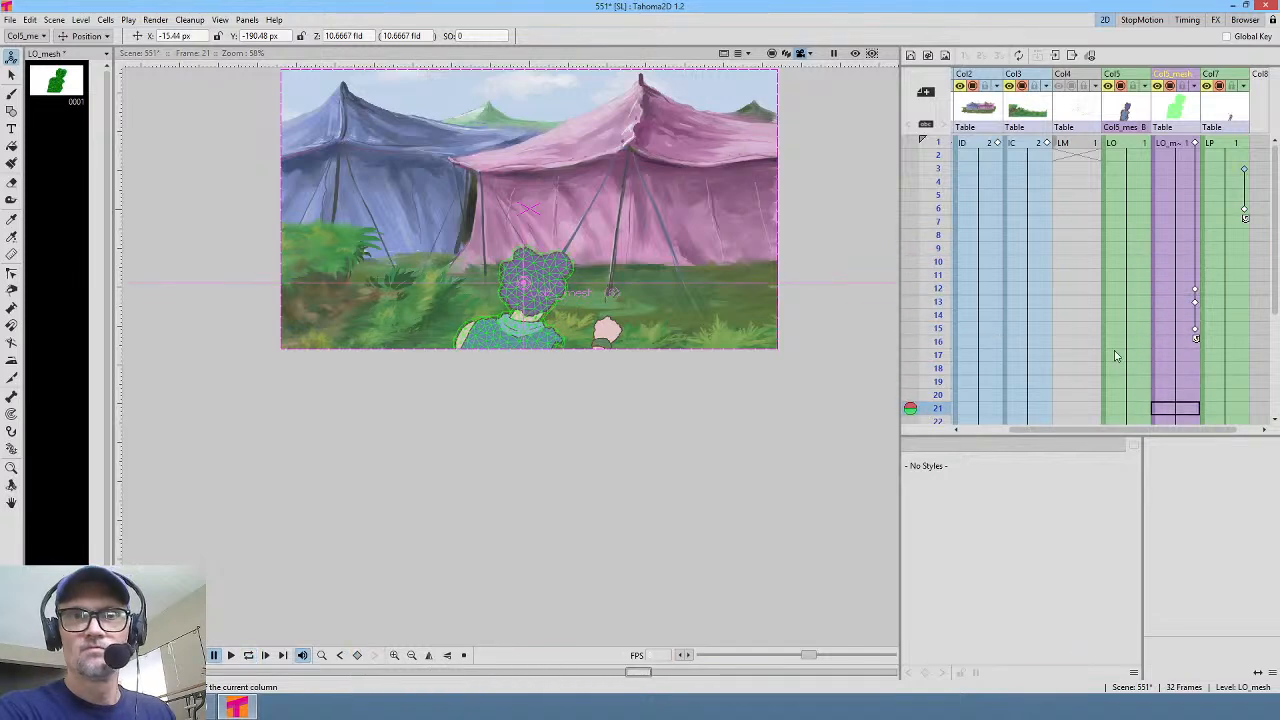
Step: Step through the opening frames, move LP's first position keyframe to frame 4, and play the animation
key("alt+comma")
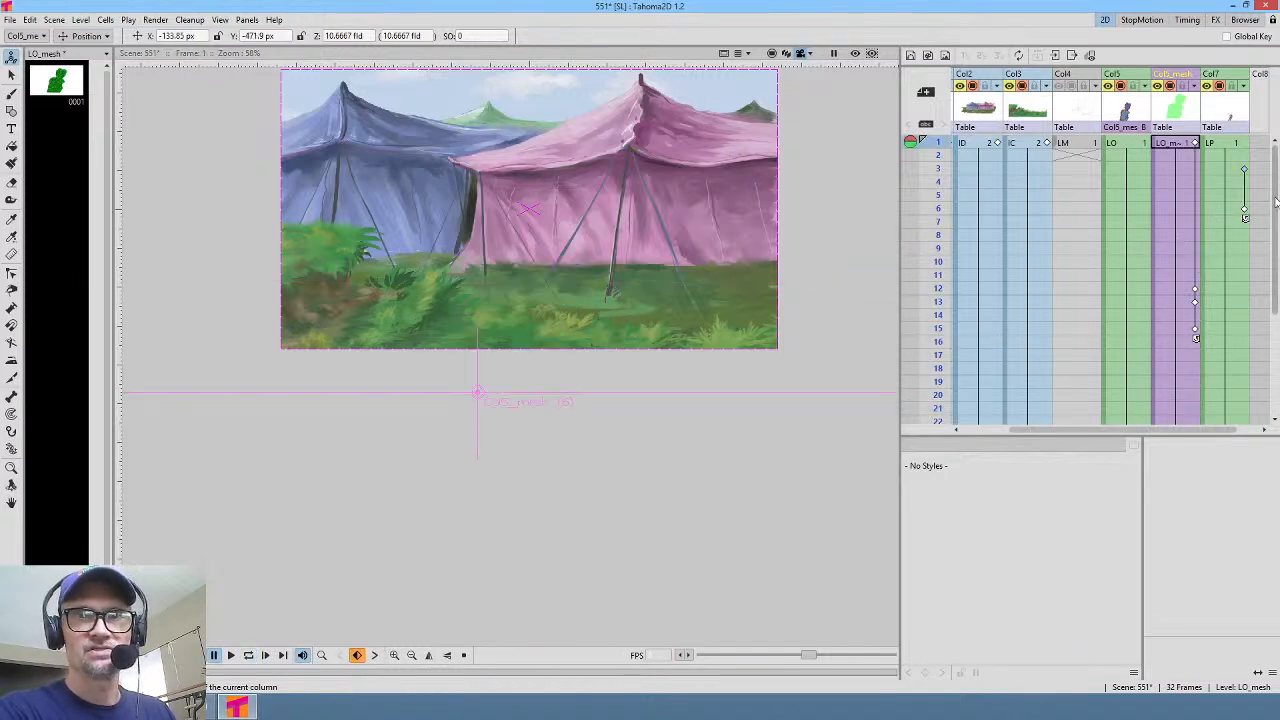
key("period")
key("period")
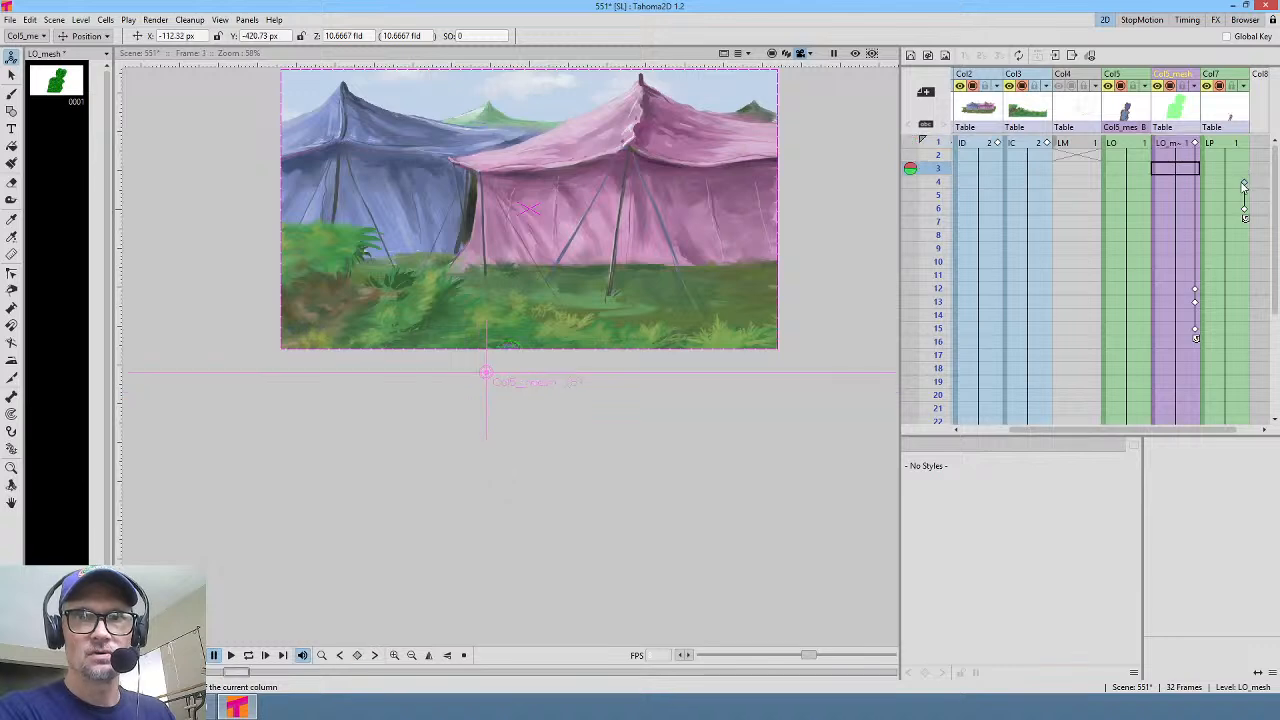
key("p")
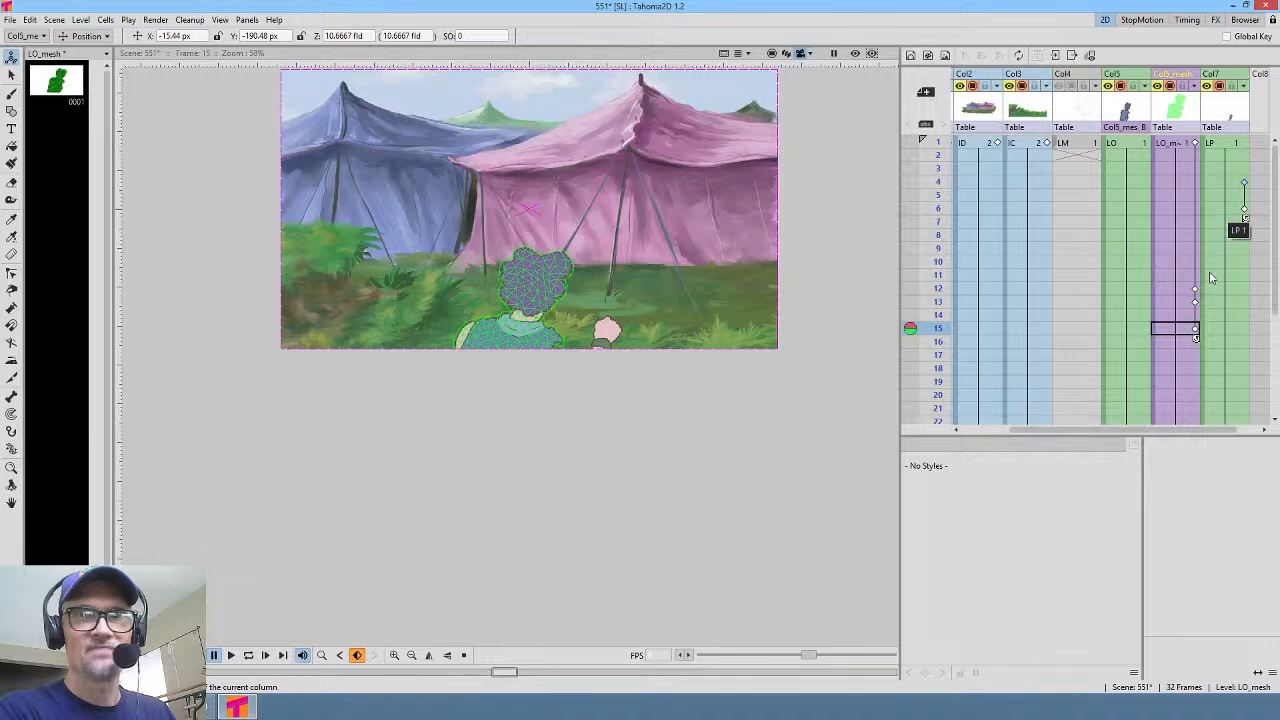
Step: Move LO_mesh's first position keyframe from frame 1 to frame 5 and play the animation
left_click(1195, 144)
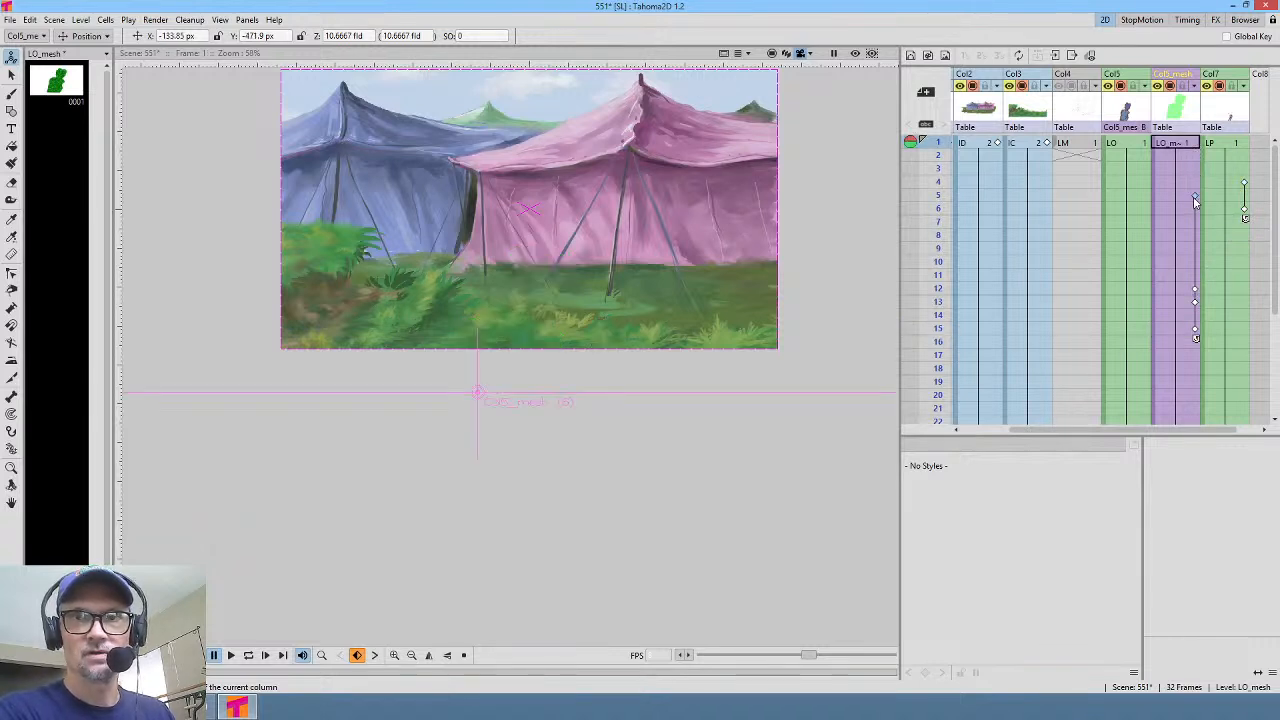
key("p")
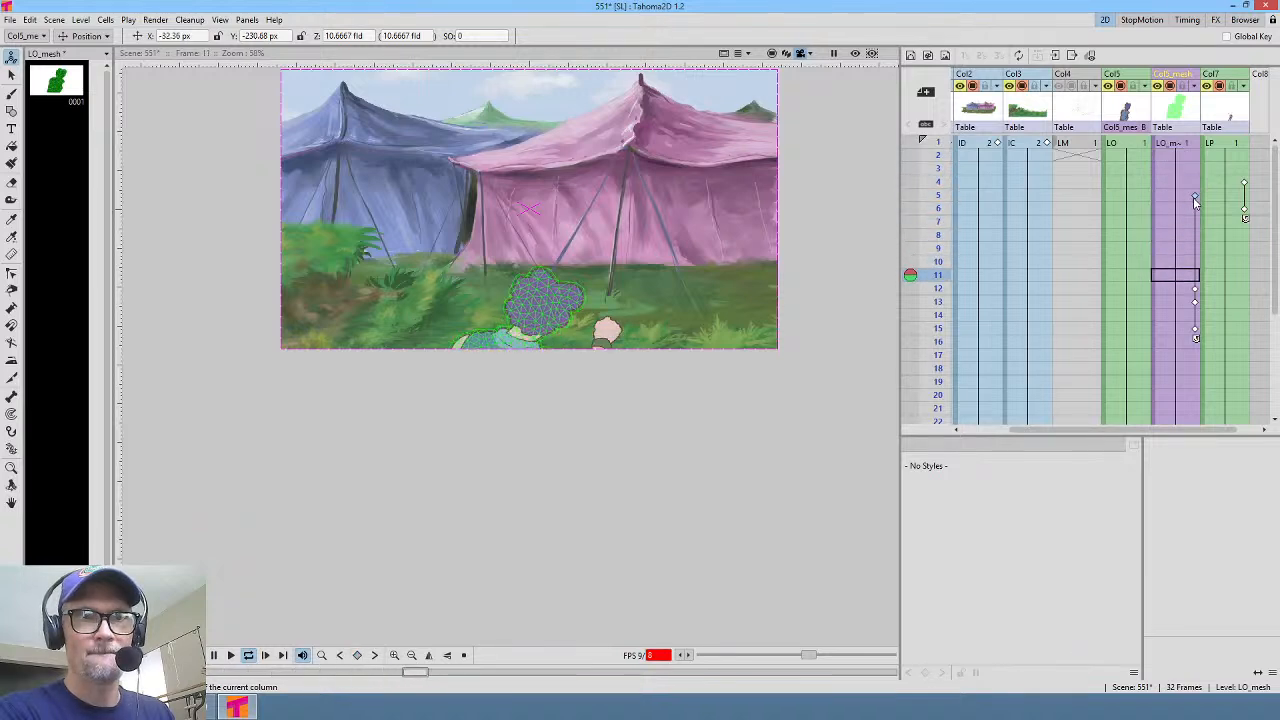
key("p")
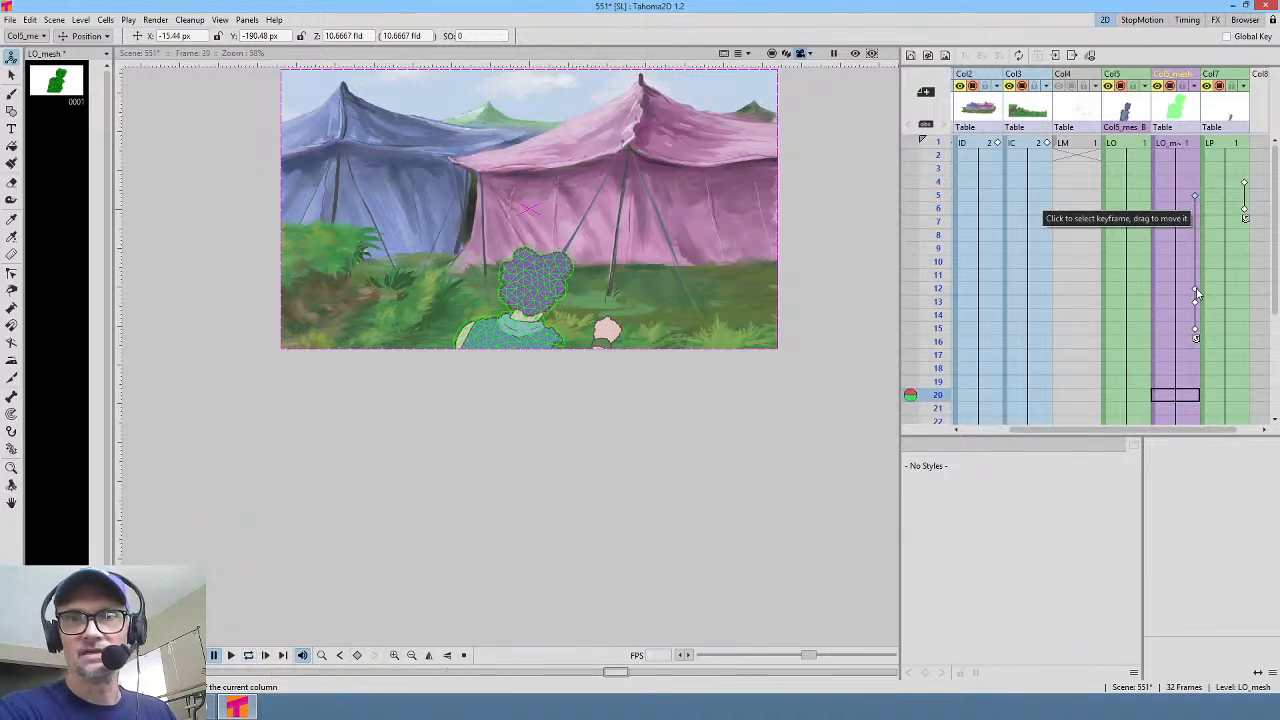
key("p")
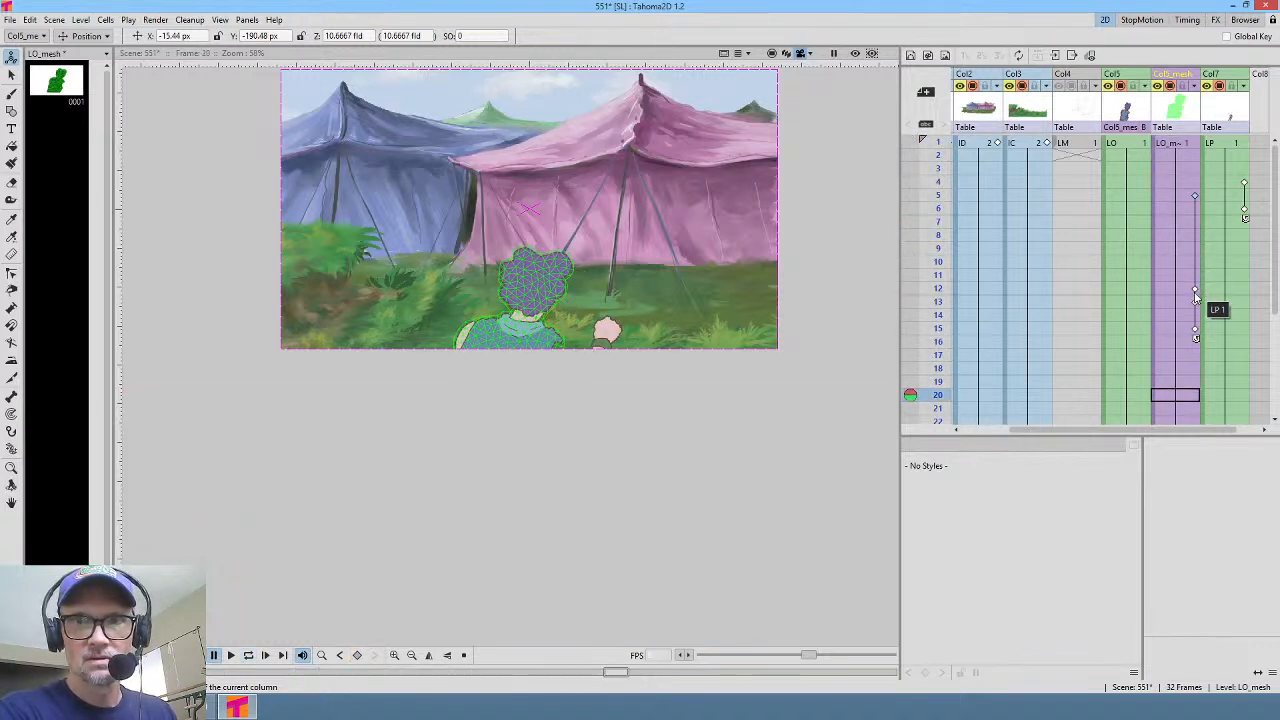
Step: Retime LO_mesh's keyframes to frames 6, 11, 13 and 14, playing the animation between adjustments
left_click(1195, 291)
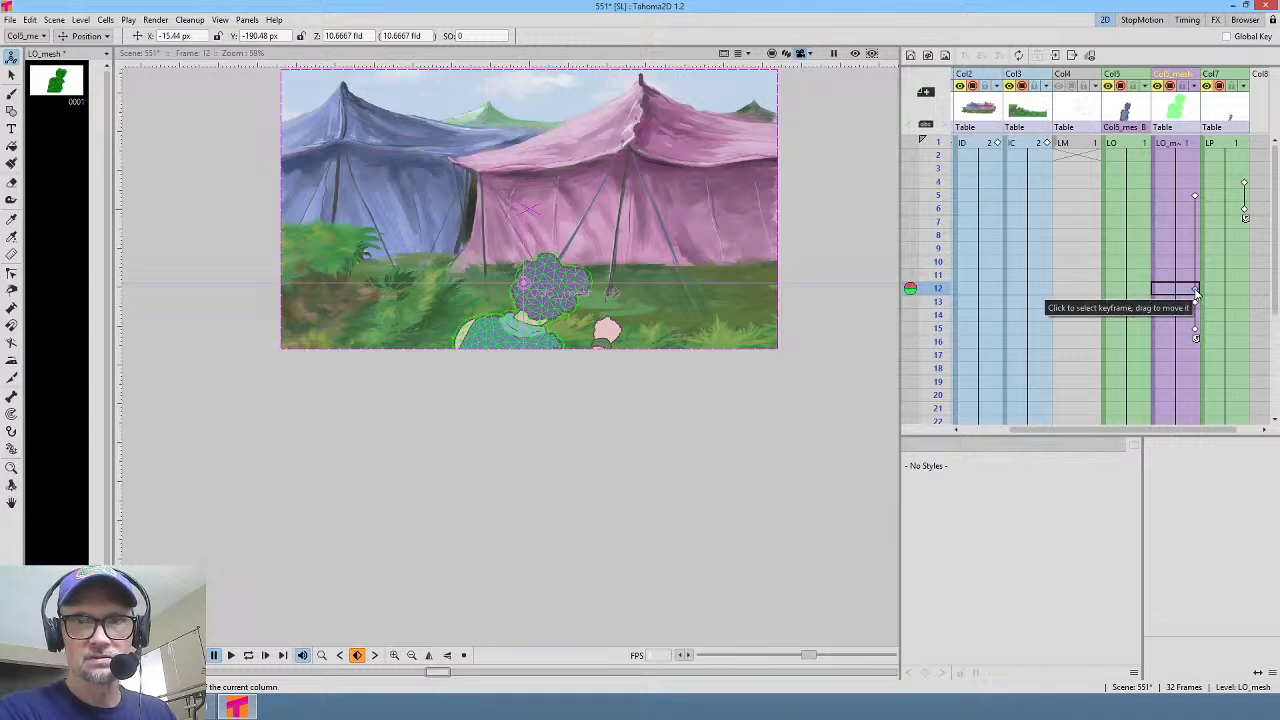
left_click_drag(1196, 337, 1200, 363)
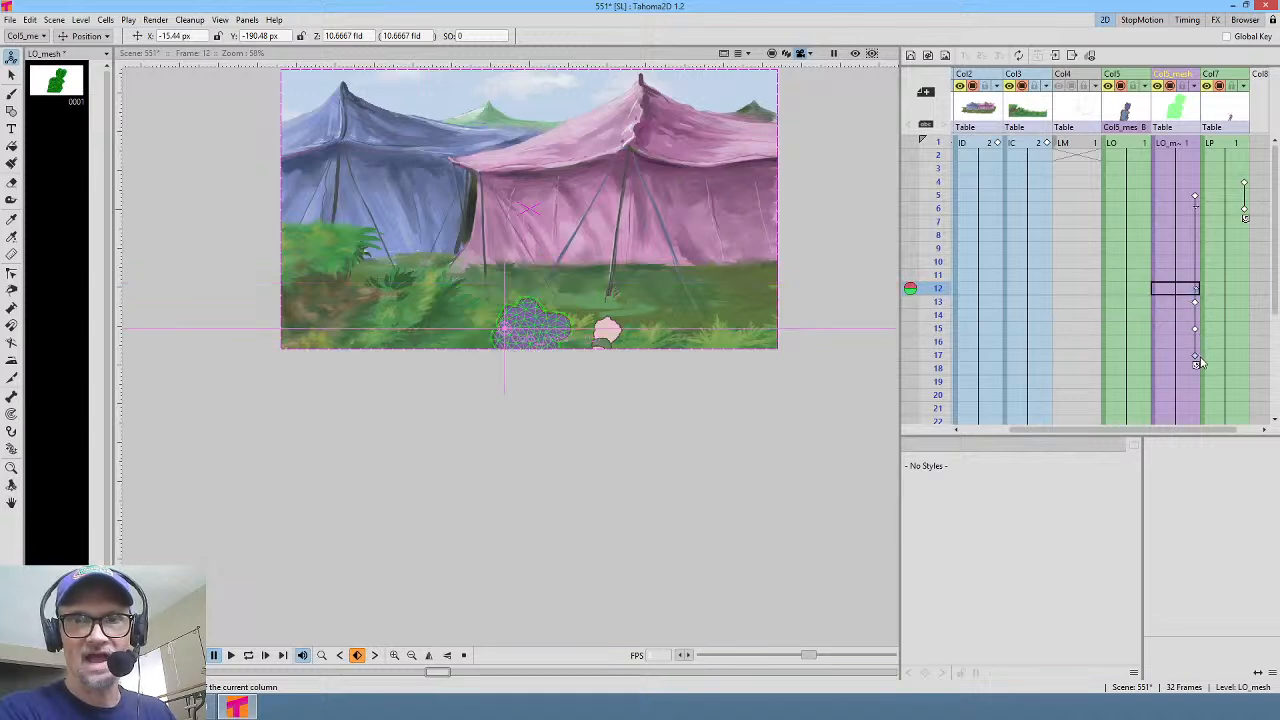
key("alt+")
key("l")
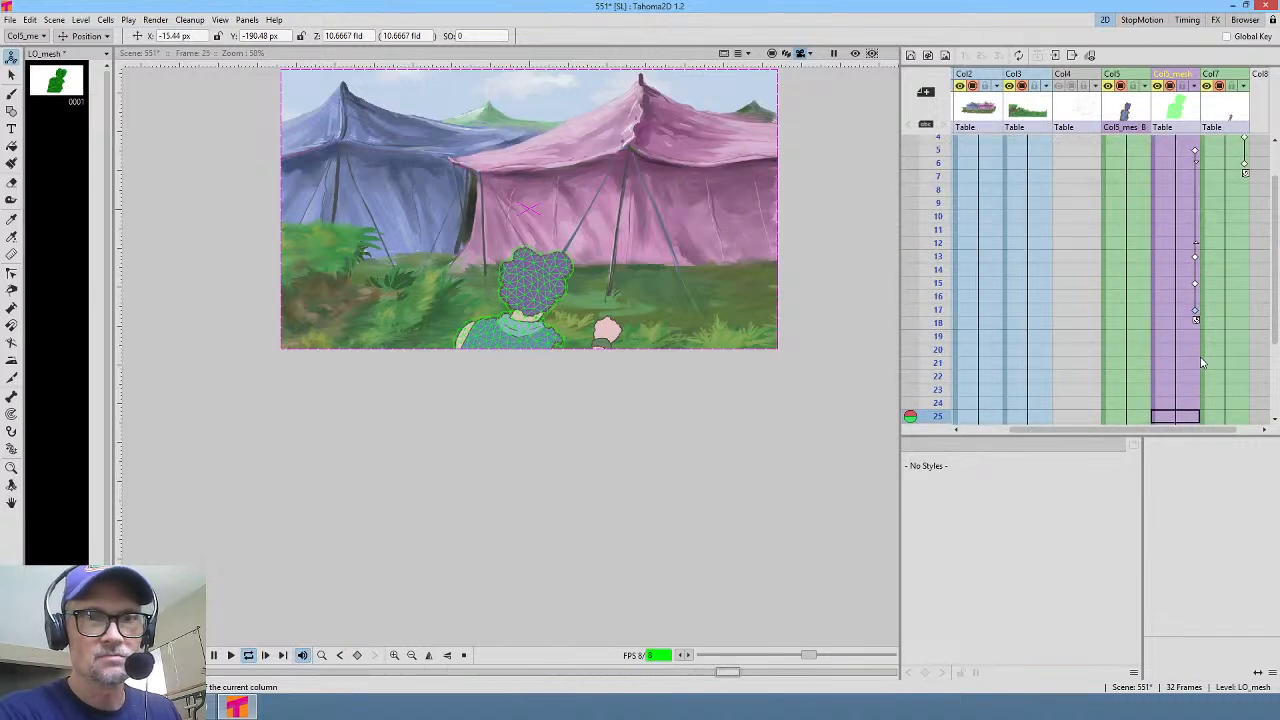
left_click_drag(1203, 350, 1202, 316)
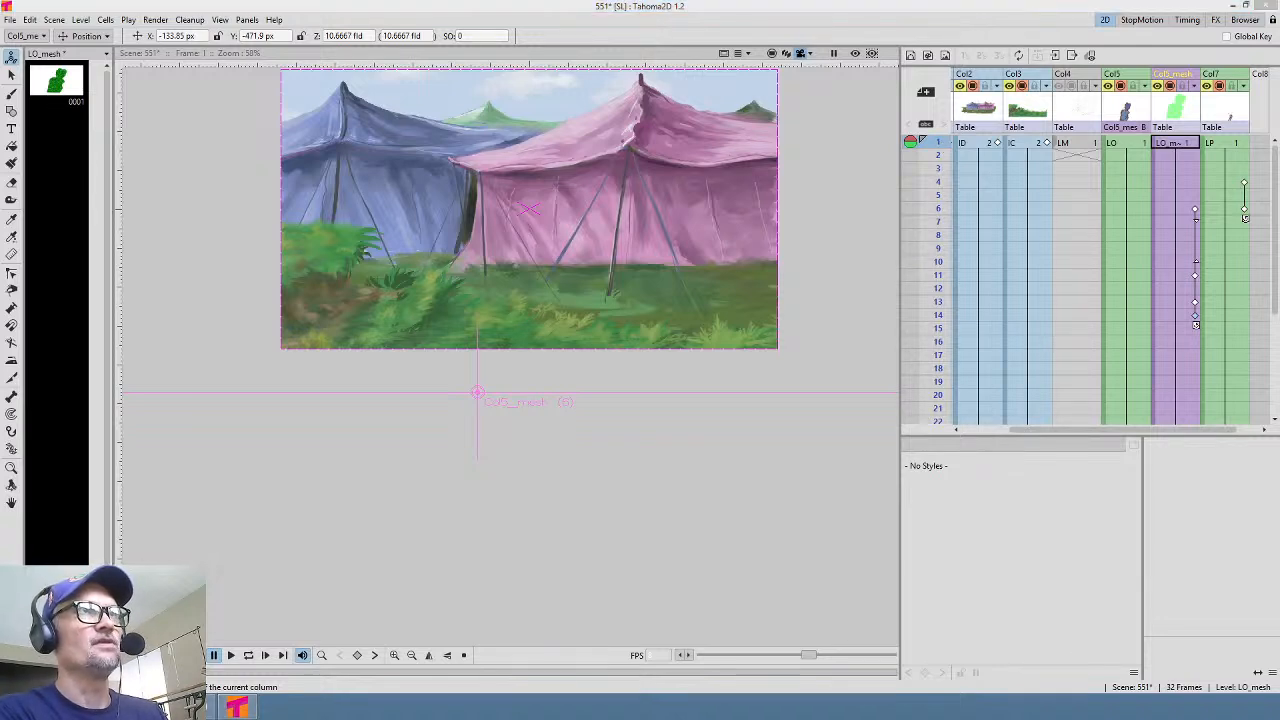
Step: Play the animation several times, including a closer view, to examine the timing of the character's rise against the hand
left_click(1172, 147)
key("p")
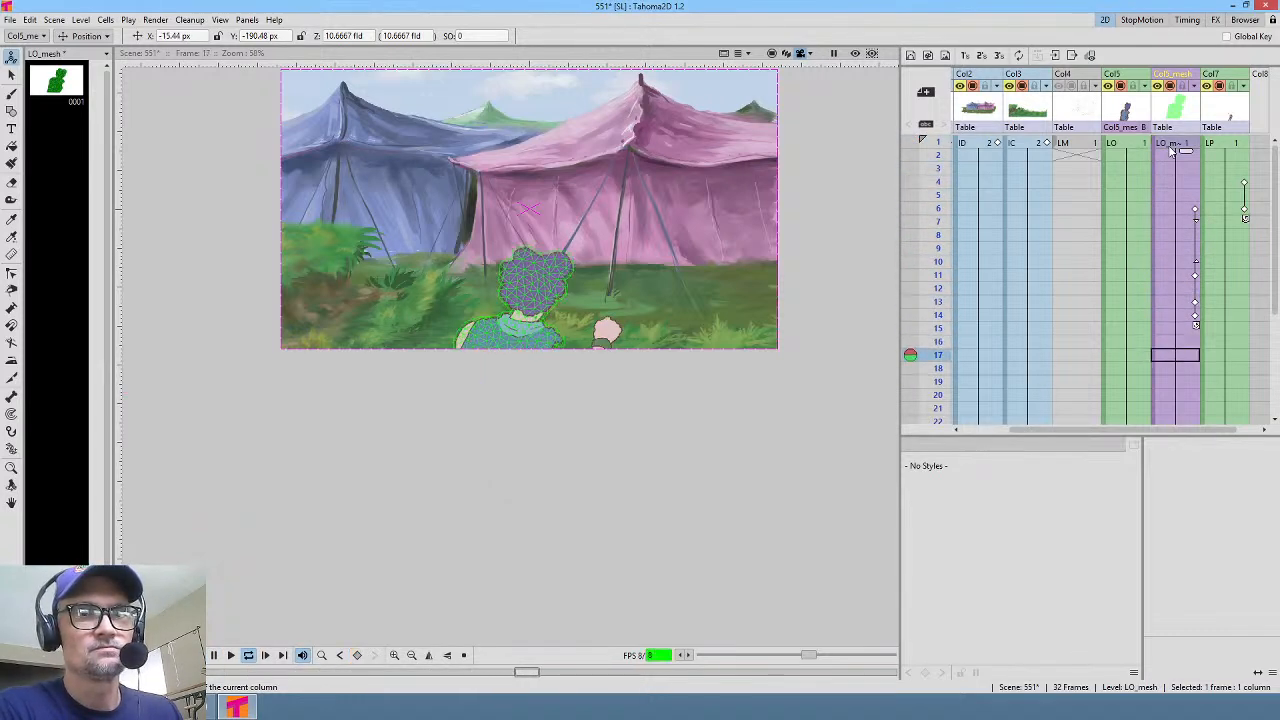
key("p")
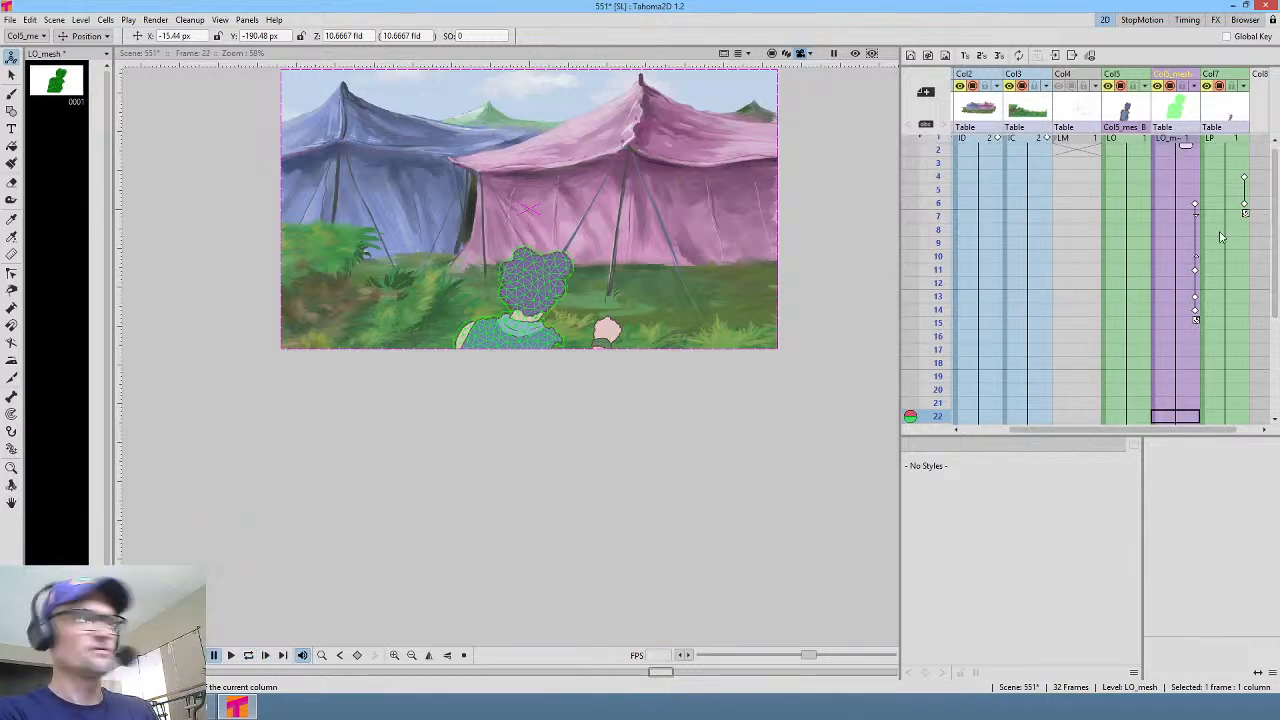
key("p")
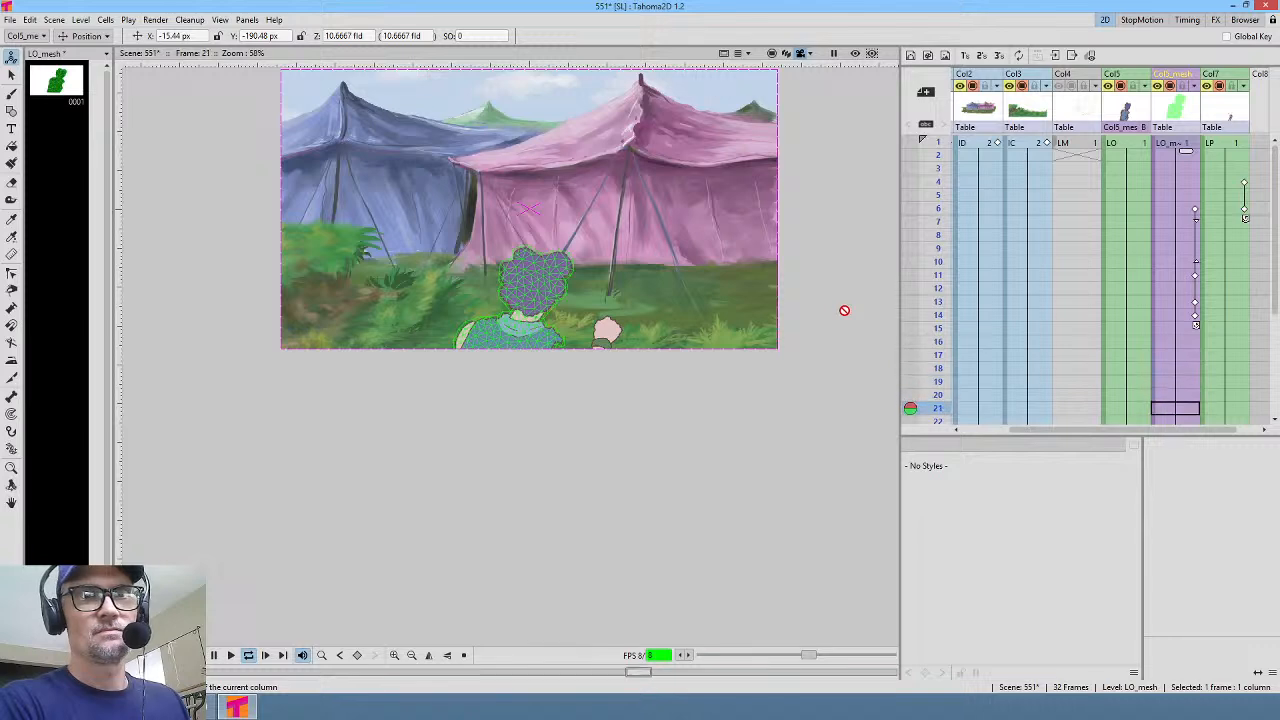
key("p")
scroll(851, 266, "up", 1)
scroll(856, 266, "down", 2)
scroll(856, 266, "up", 2)
key("p")
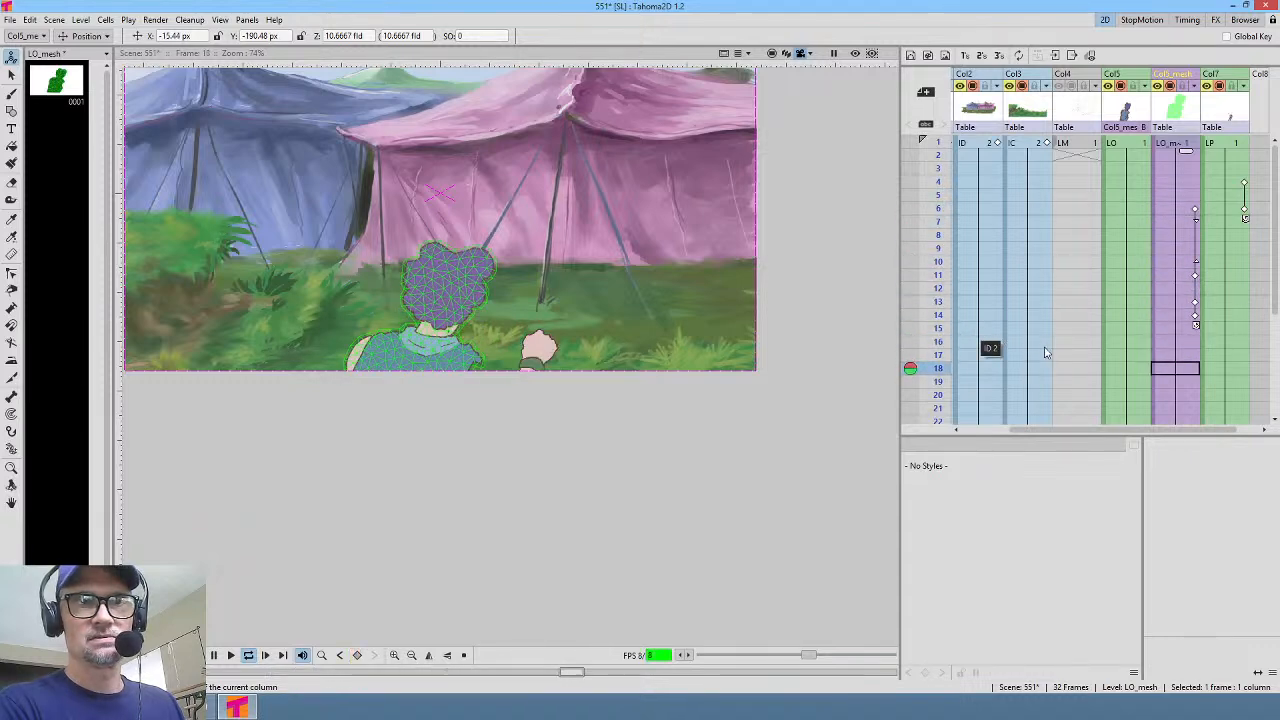
key("p")
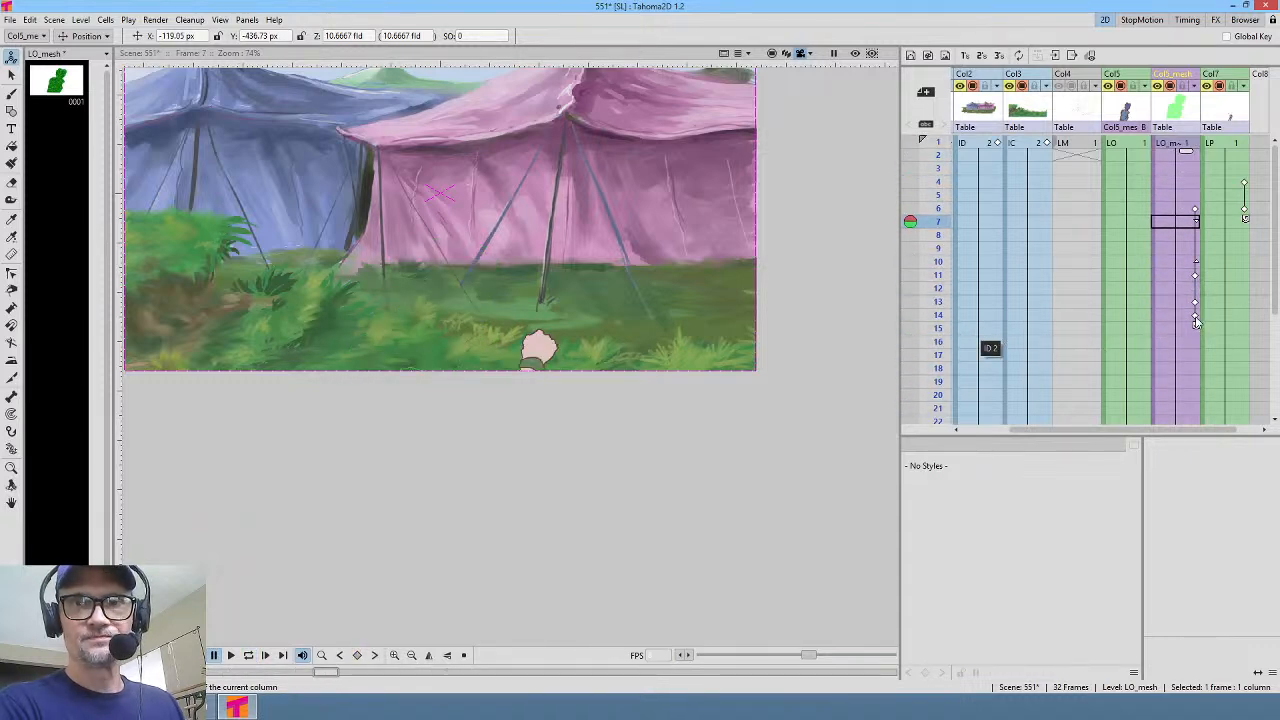
Step: Move LO_mesh's last keyframe to frame 19 and its frame 13 keyframe to frame 16, and scrub through the motion
left_click(1195, 317)
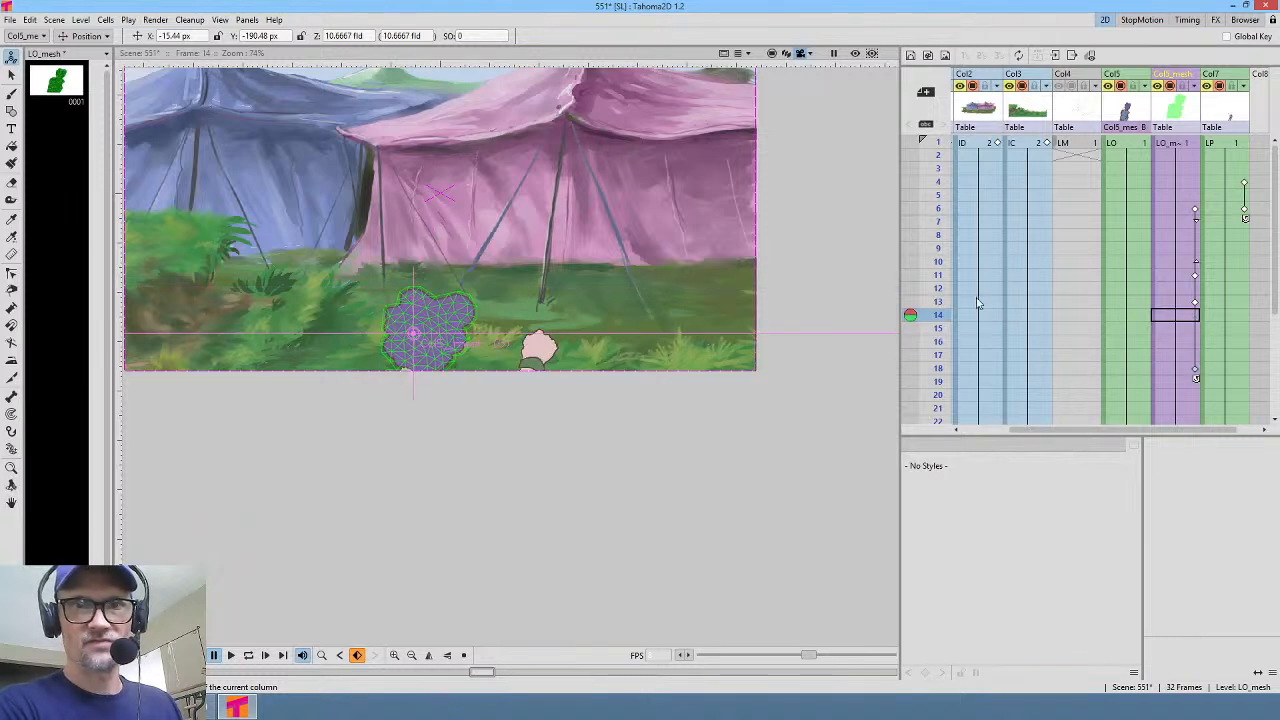
left_click_drag(937, 289, 926, 342)
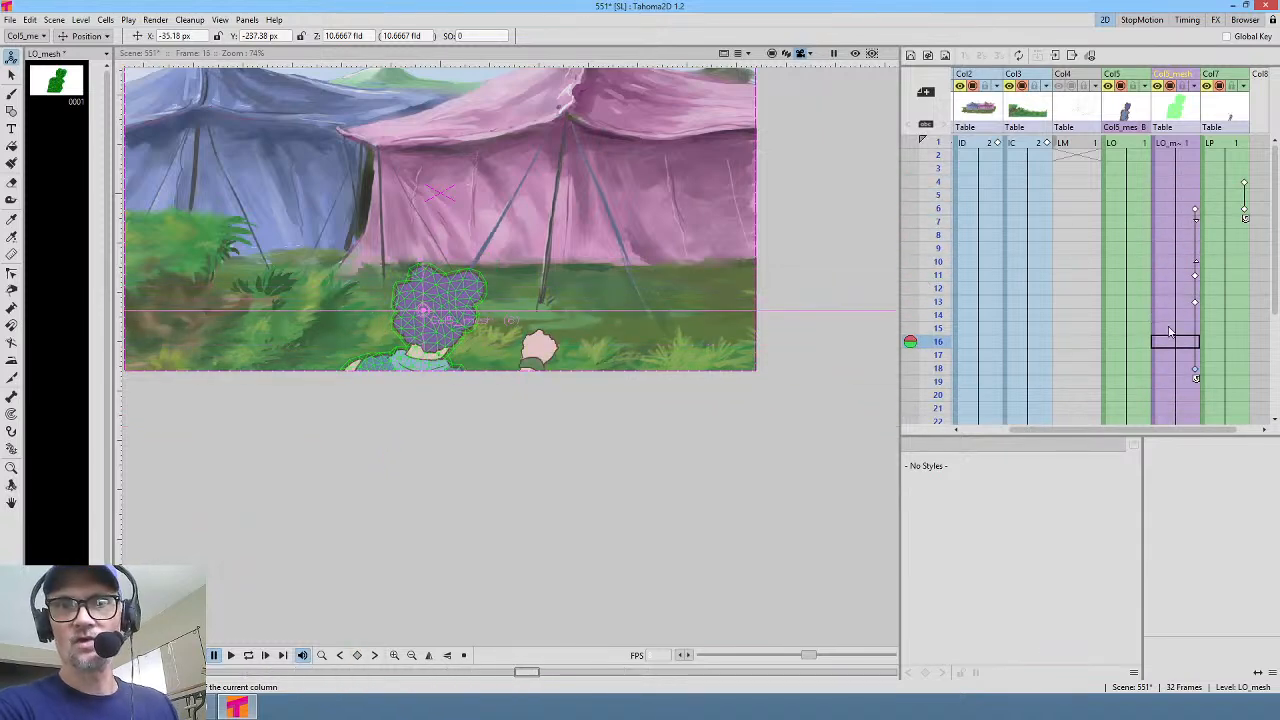
left_click(1195, 372)
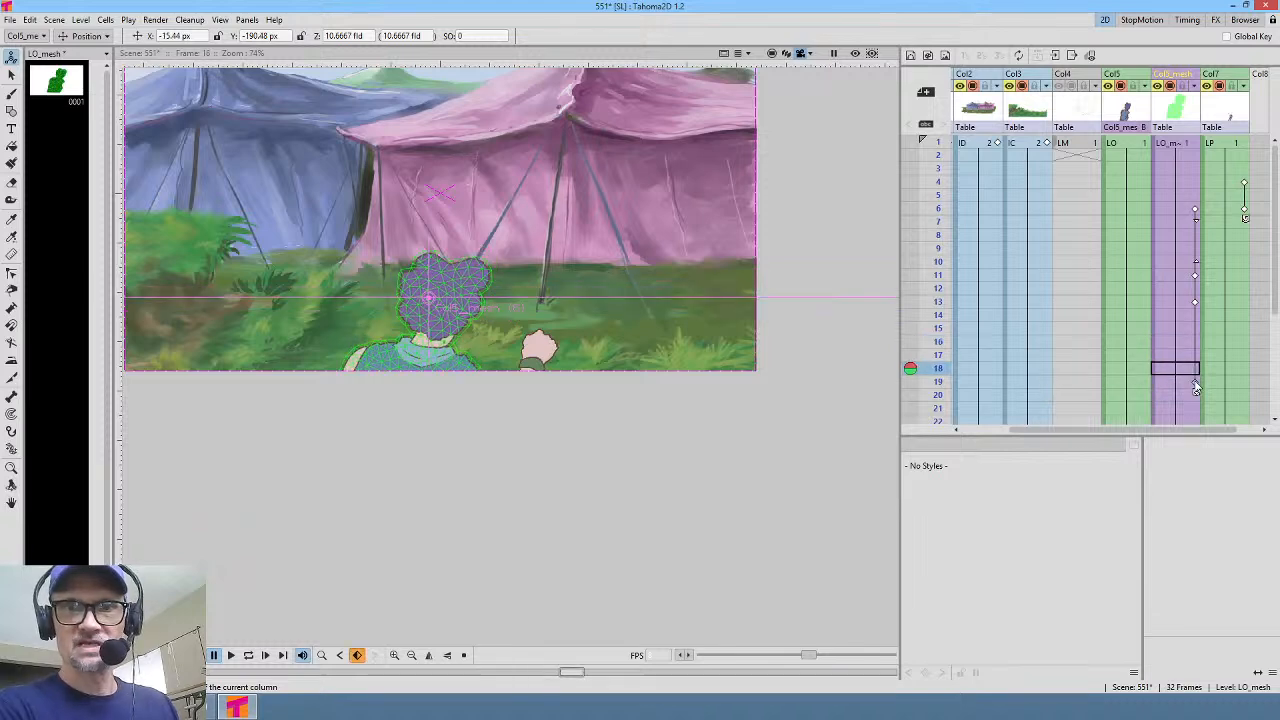
left_click(1196, 303)
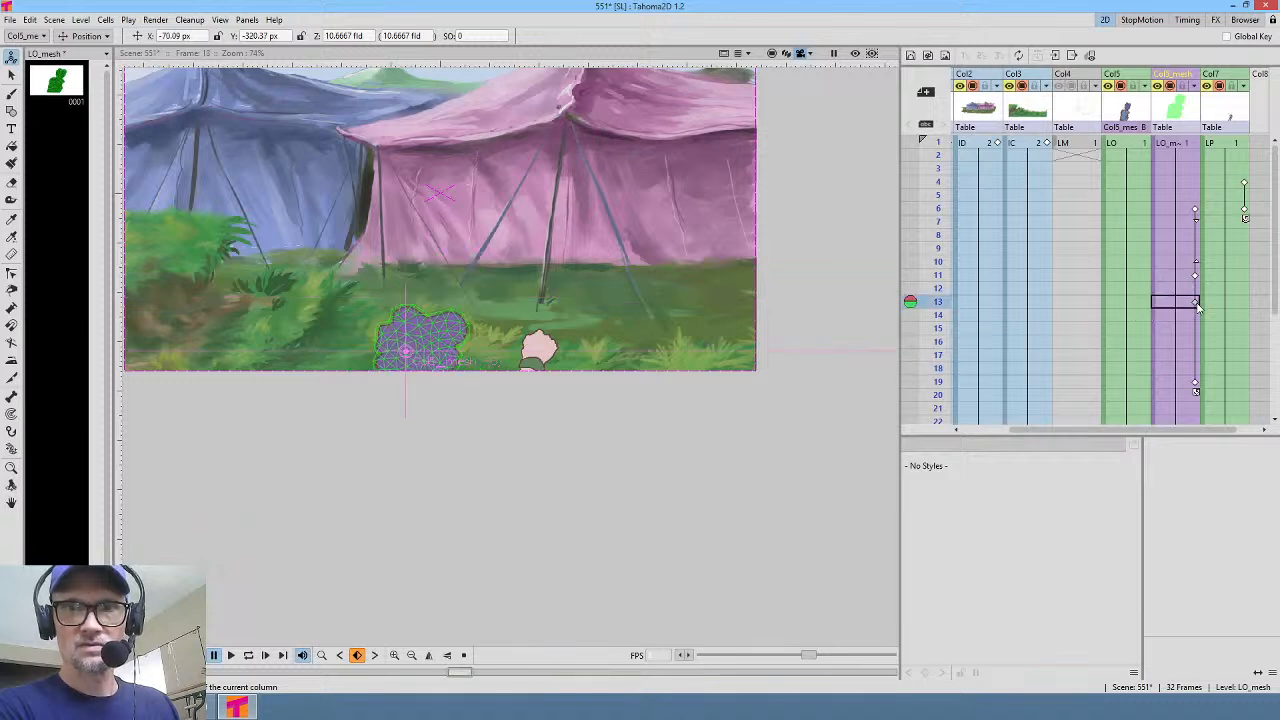
left_click_drag(1196, 306, 1194, 341)
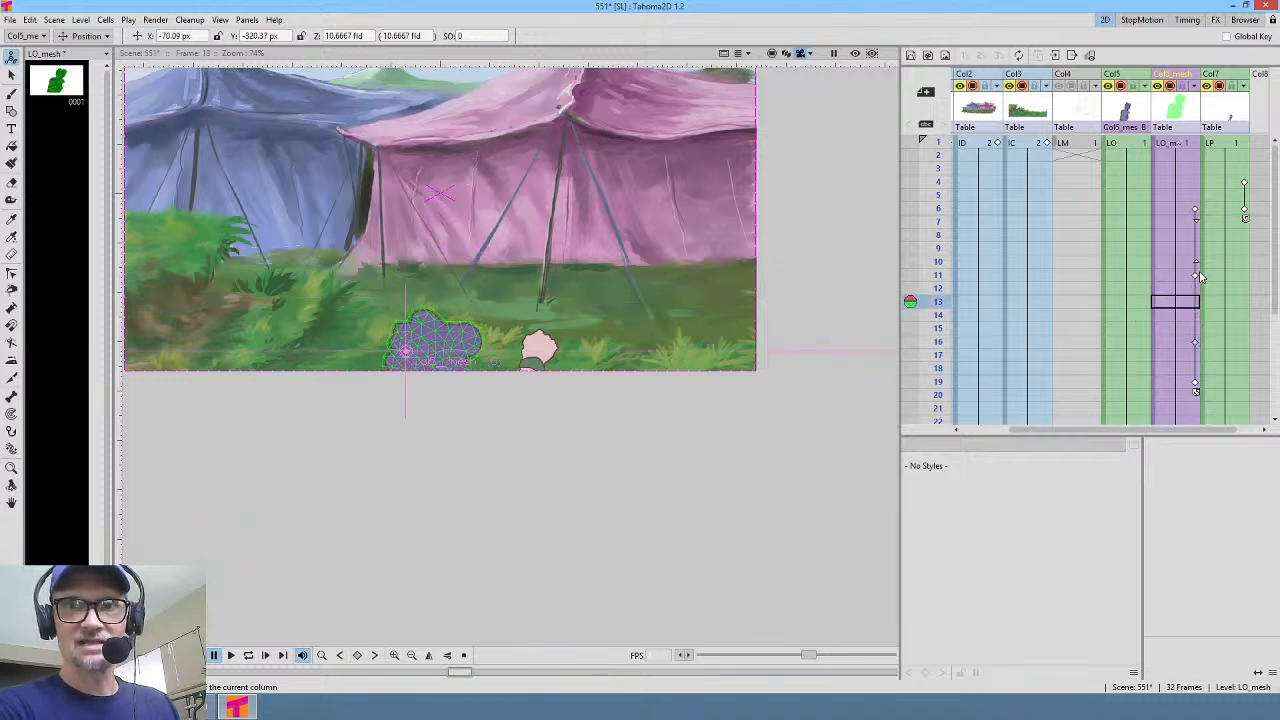
left_click_drag(944, 145, 925, 396)
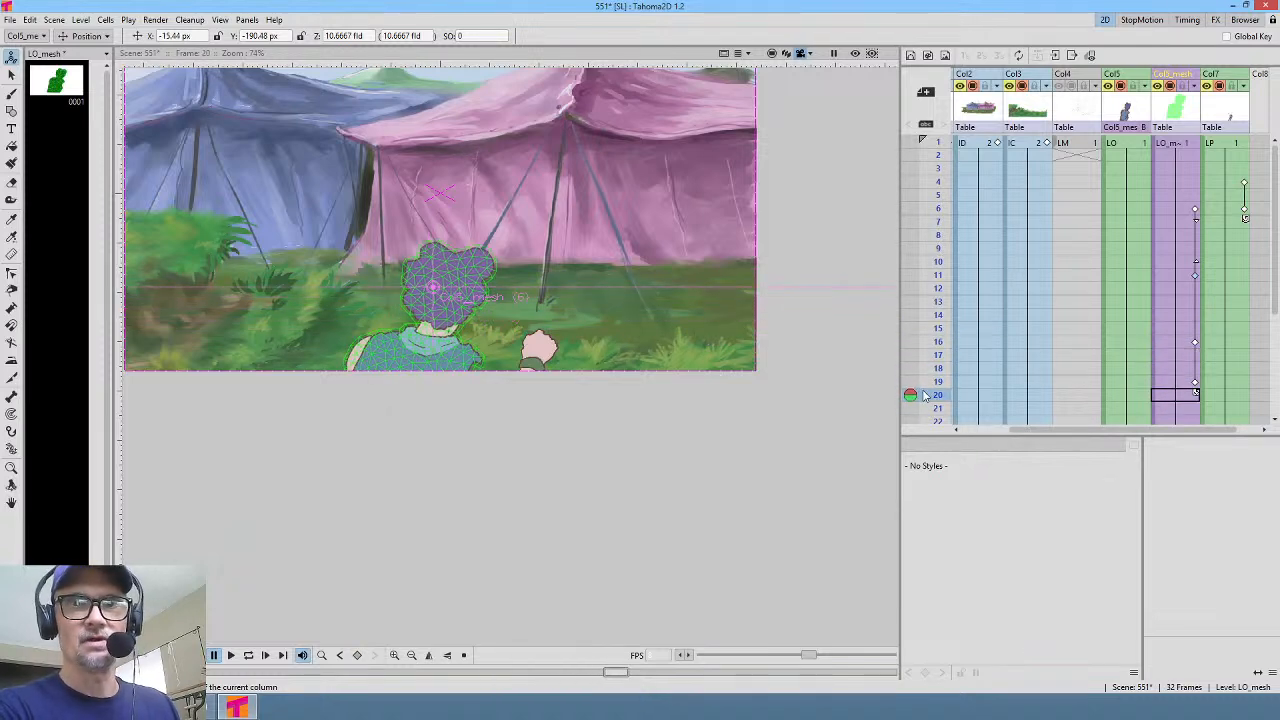
Step: Shorten the scene to 24 frames by deleting the excess frames at its end, and return to frame 1
scroll(1110, 310, "down", 3)
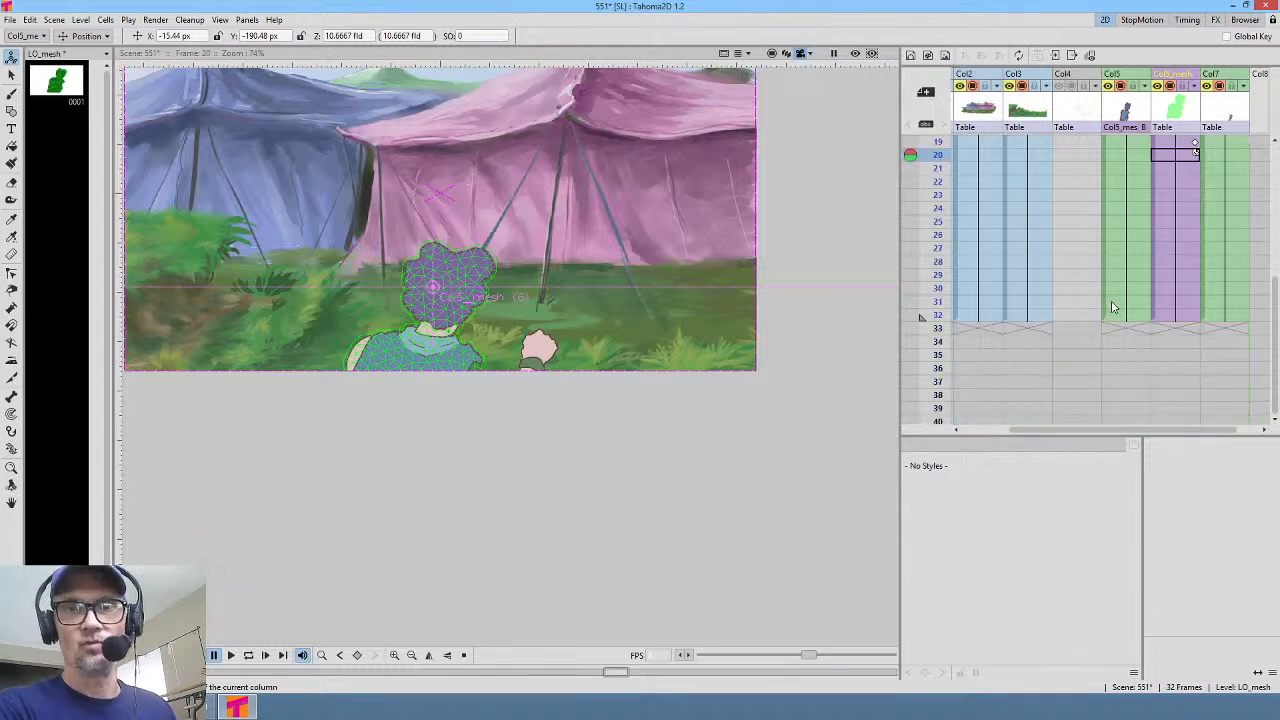
left_click(1175, 210)
key("Delete")
key("Delete")
key("Delete")
key("Delete")
key("Delete")
key("Delete")
key("Delete")
key("Delete")
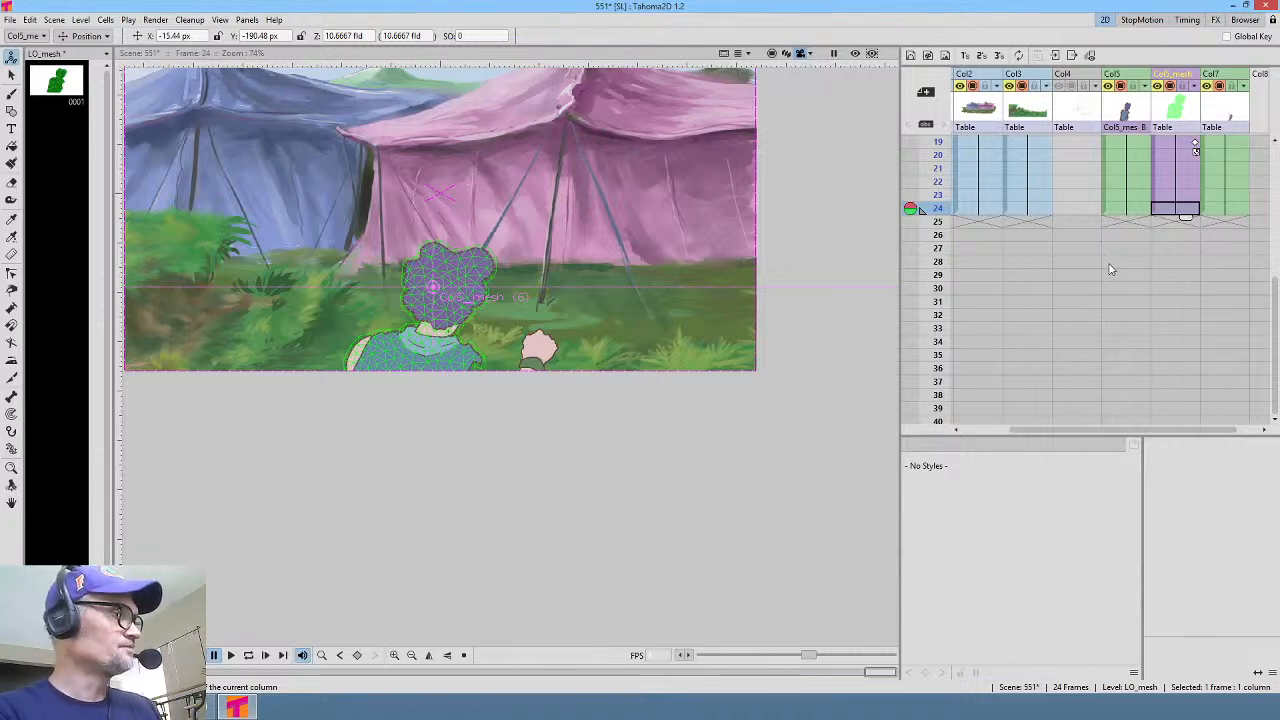
key("alt+comma")
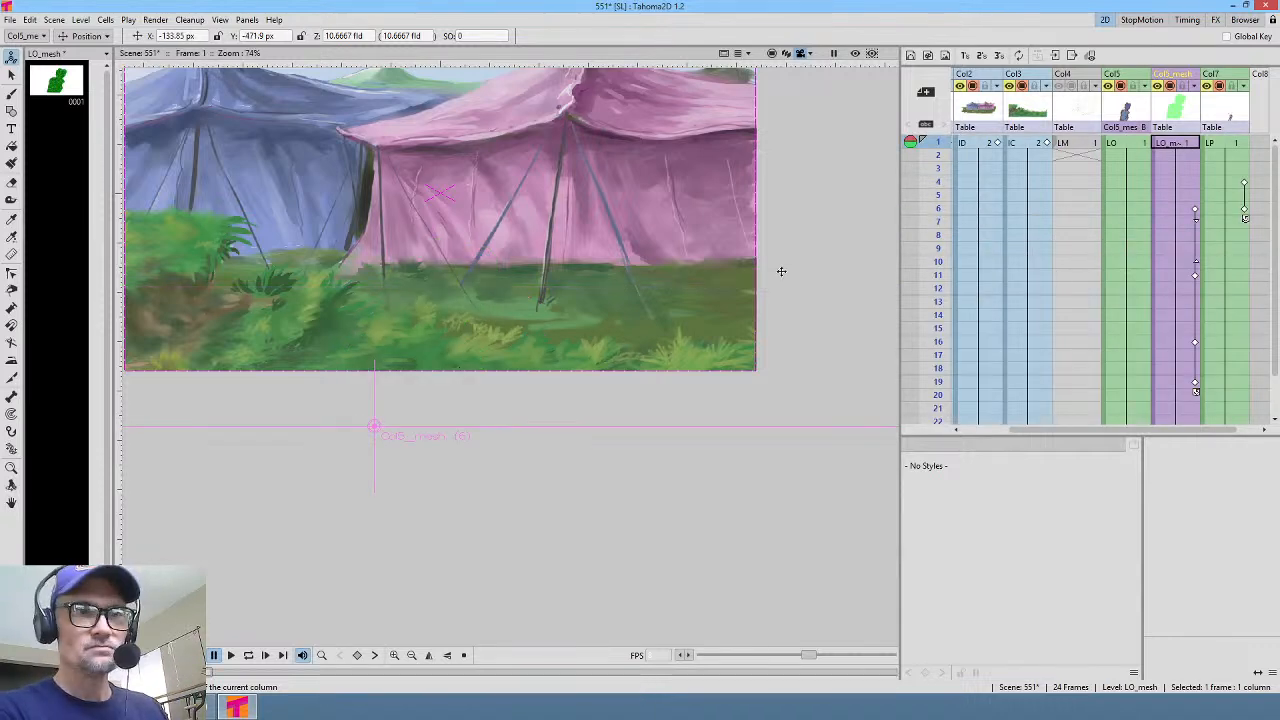
Step: Set the render output folder to +scenes\551\render, save the scene and render it as a JPG sequence named 551
left_click(155, 20)
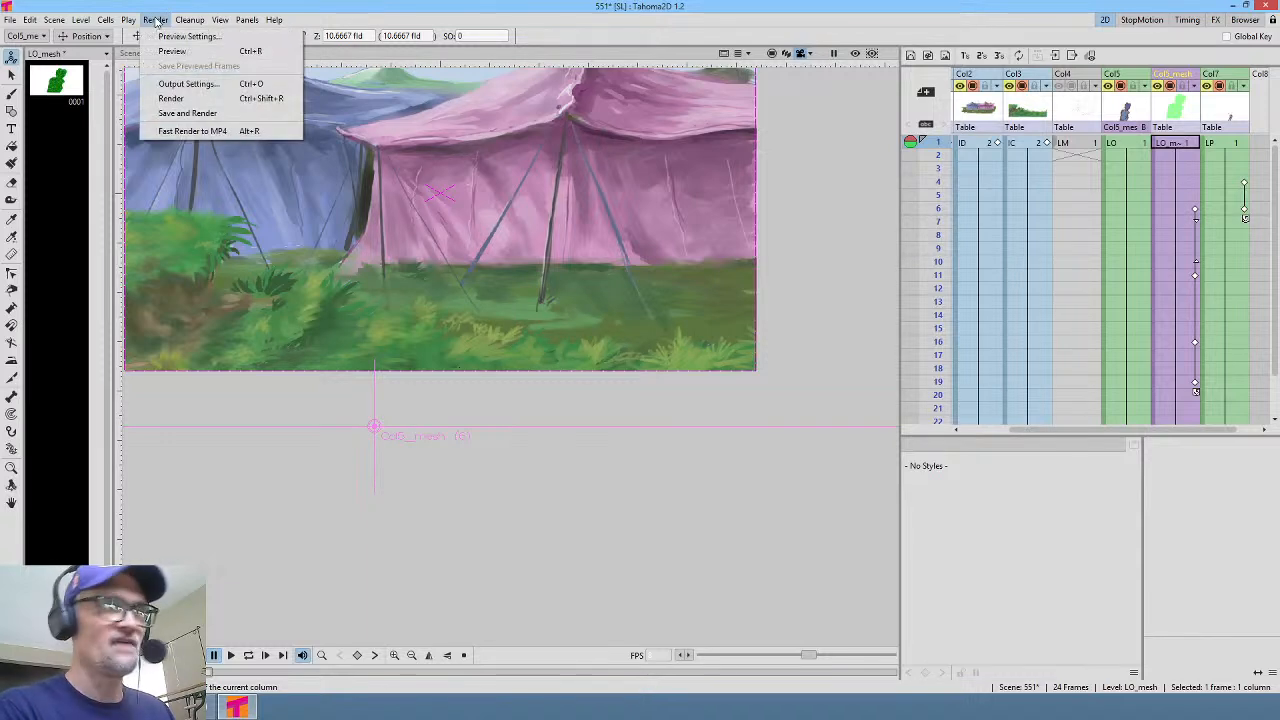
left_click(217, 96)
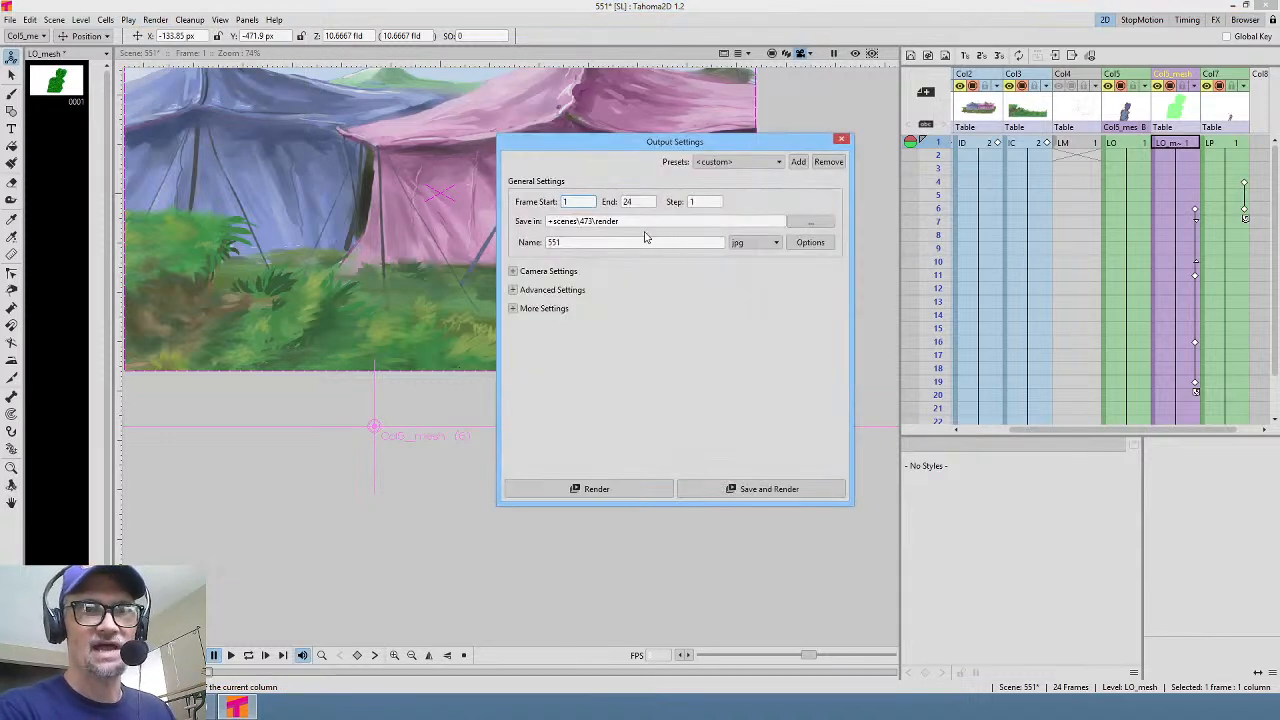
left_click(640, 221)
left_click(760, 489)
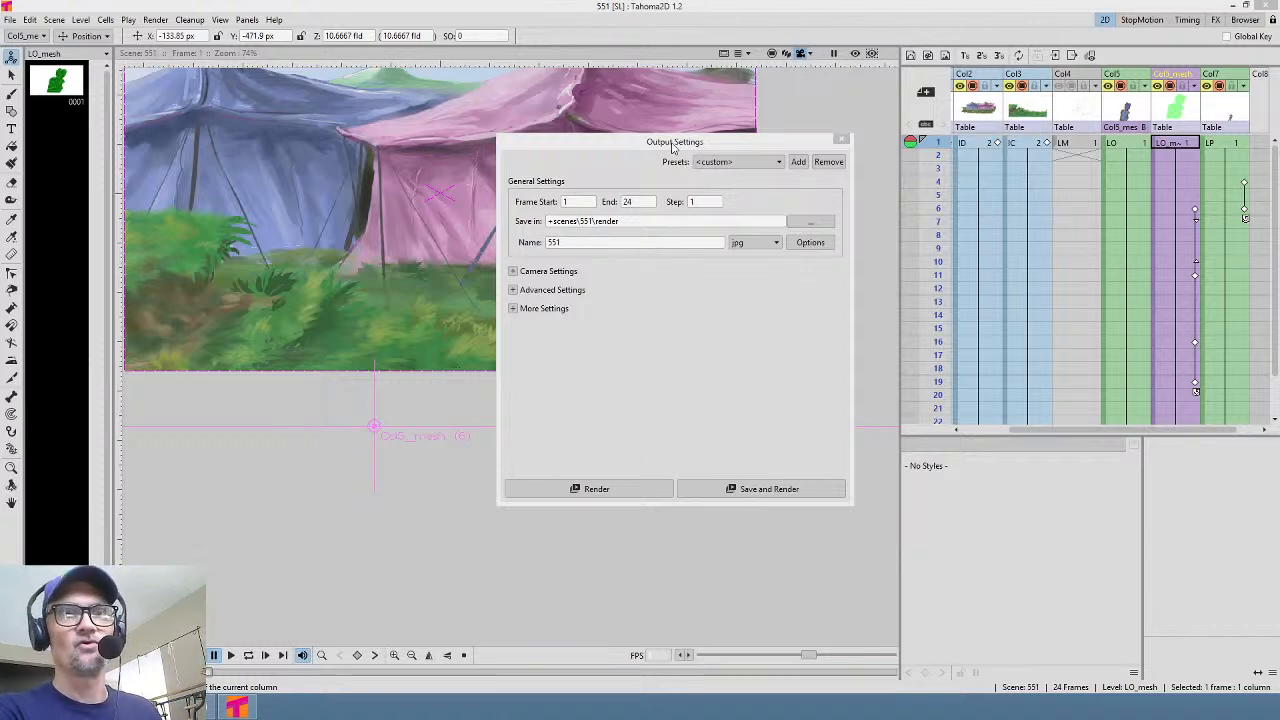
left_click_drag(673, 147, 679, 155)
left_click(853, 150)
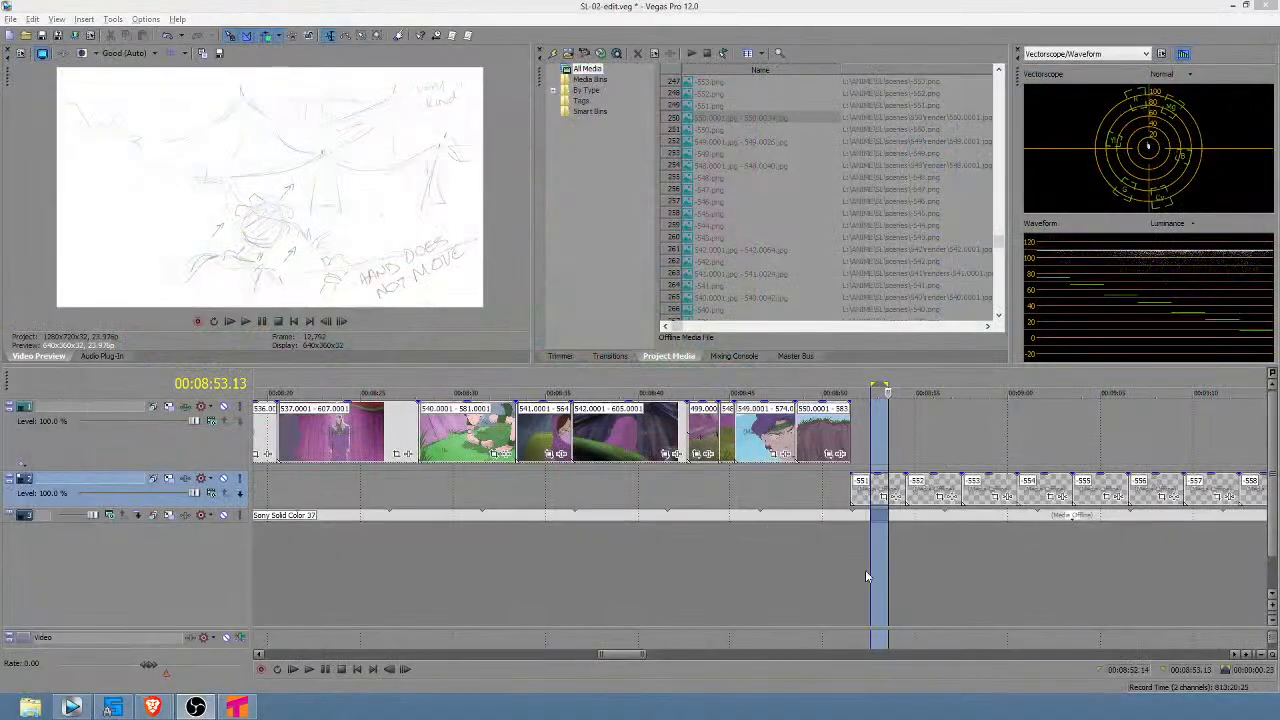
Step: In Vegas Pro, shift clip -551 and the clips after it later on the timeline, and place the cursor at the 550 sequence's end
left_click(824, 562)
scroll(840, 560, "up", 5)
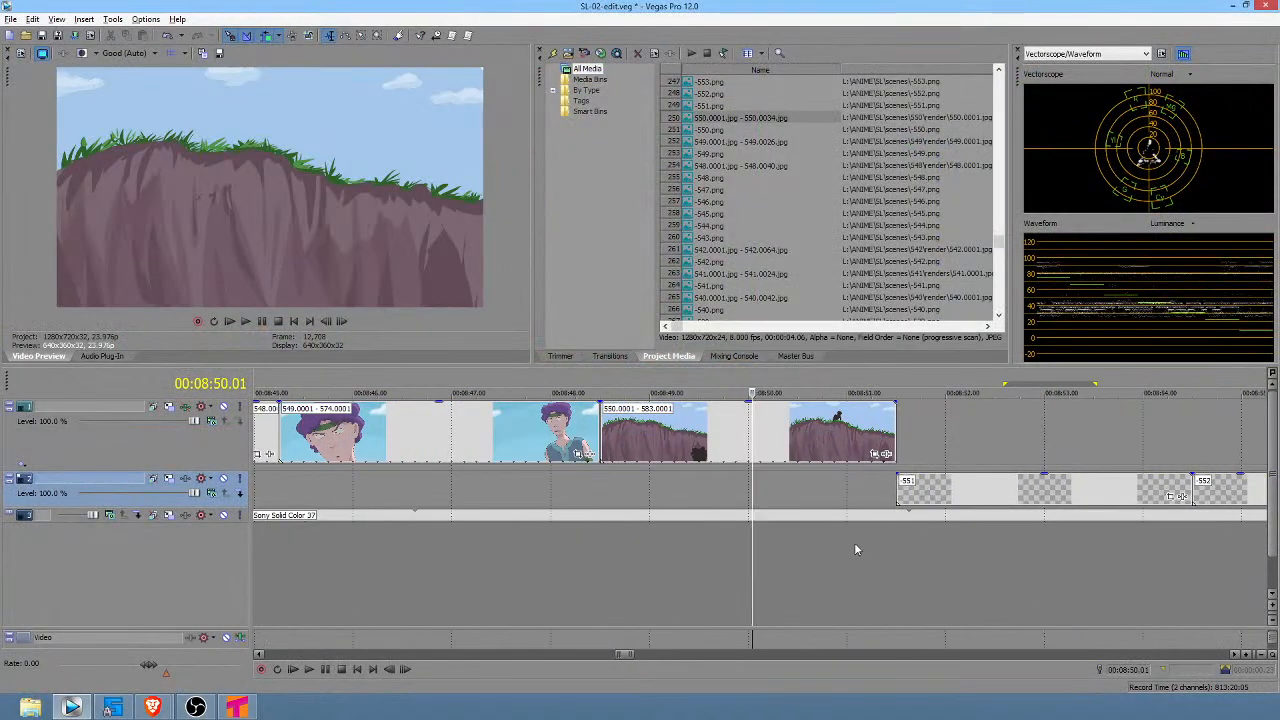
scroll(869, 556, "right", 1)
left_click_drag(720, 495, 968, 500)
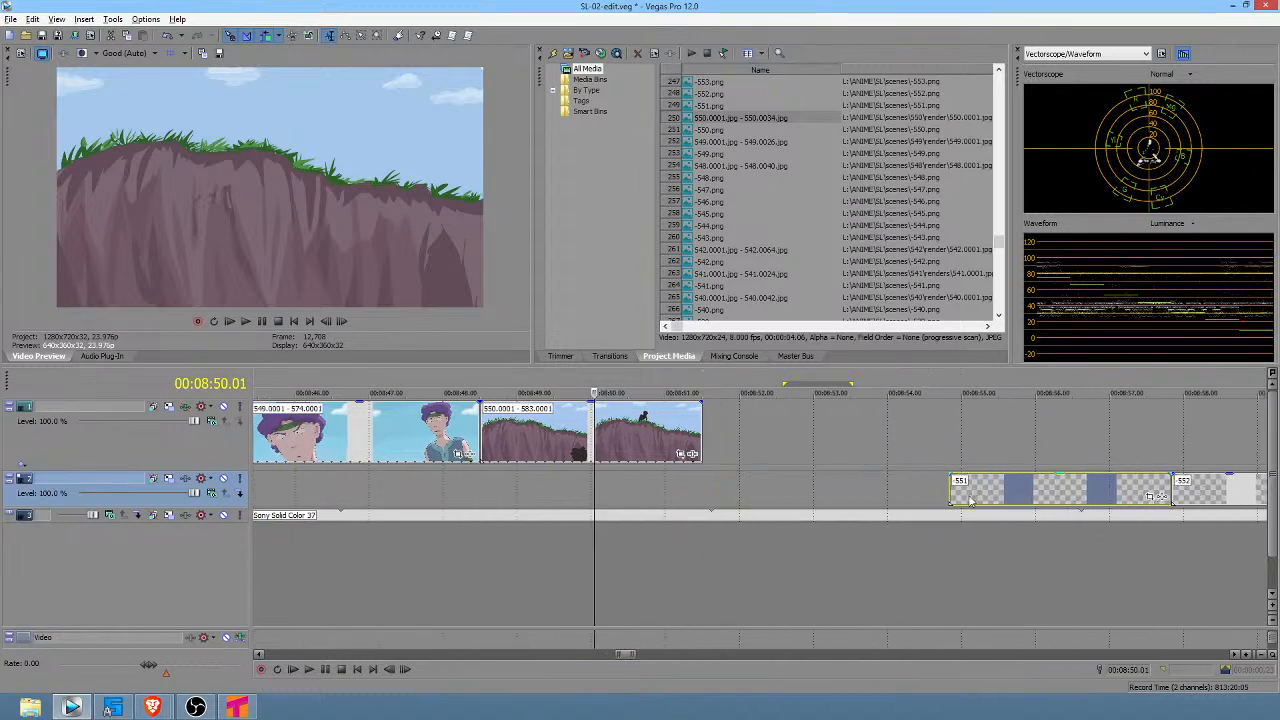
left_click(700, 440)
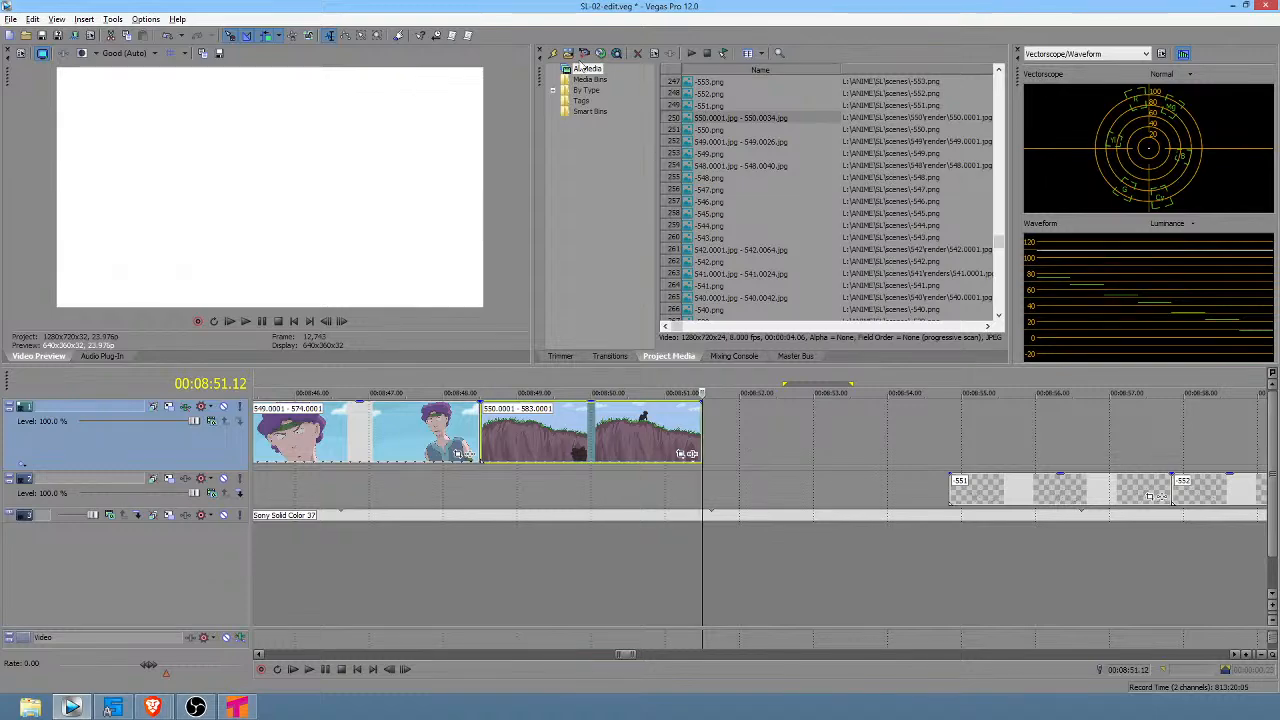
Step: Import the JPG sequence 551.0001 to 551.0024 from scenes\551\render as project media with a frame rate of 8
left_click(568, 54)
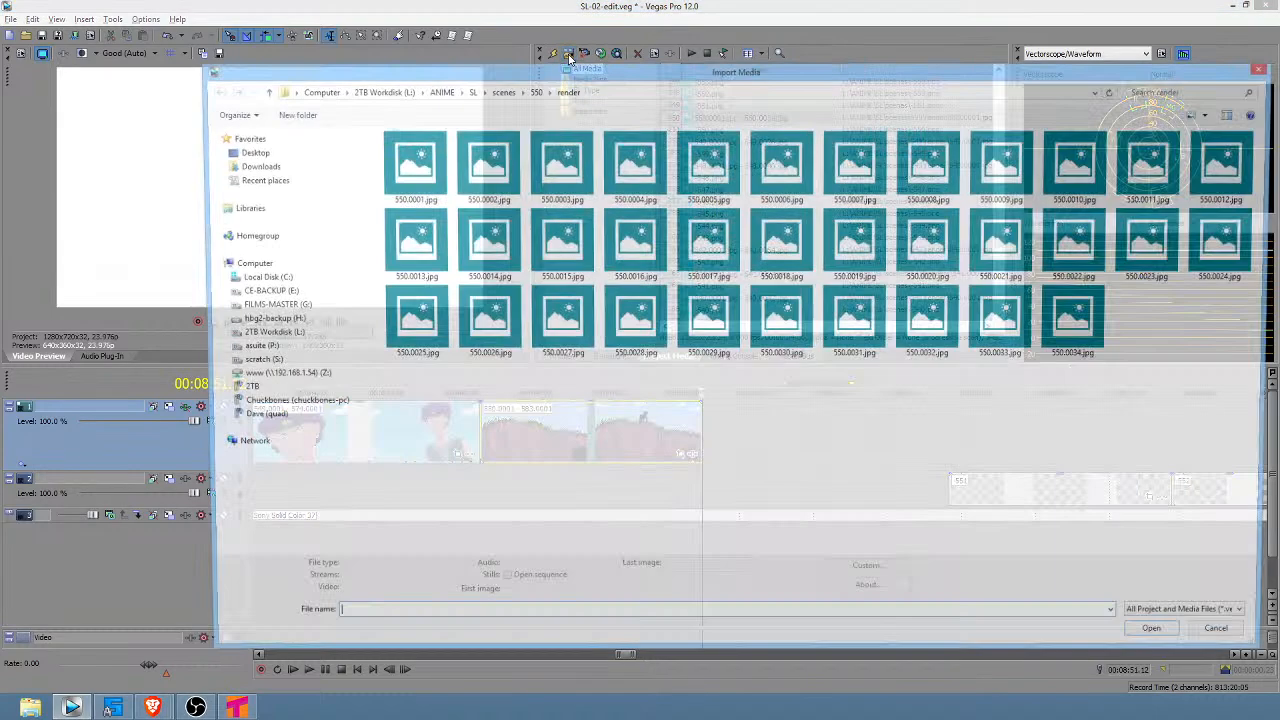
left_click(512, 91)
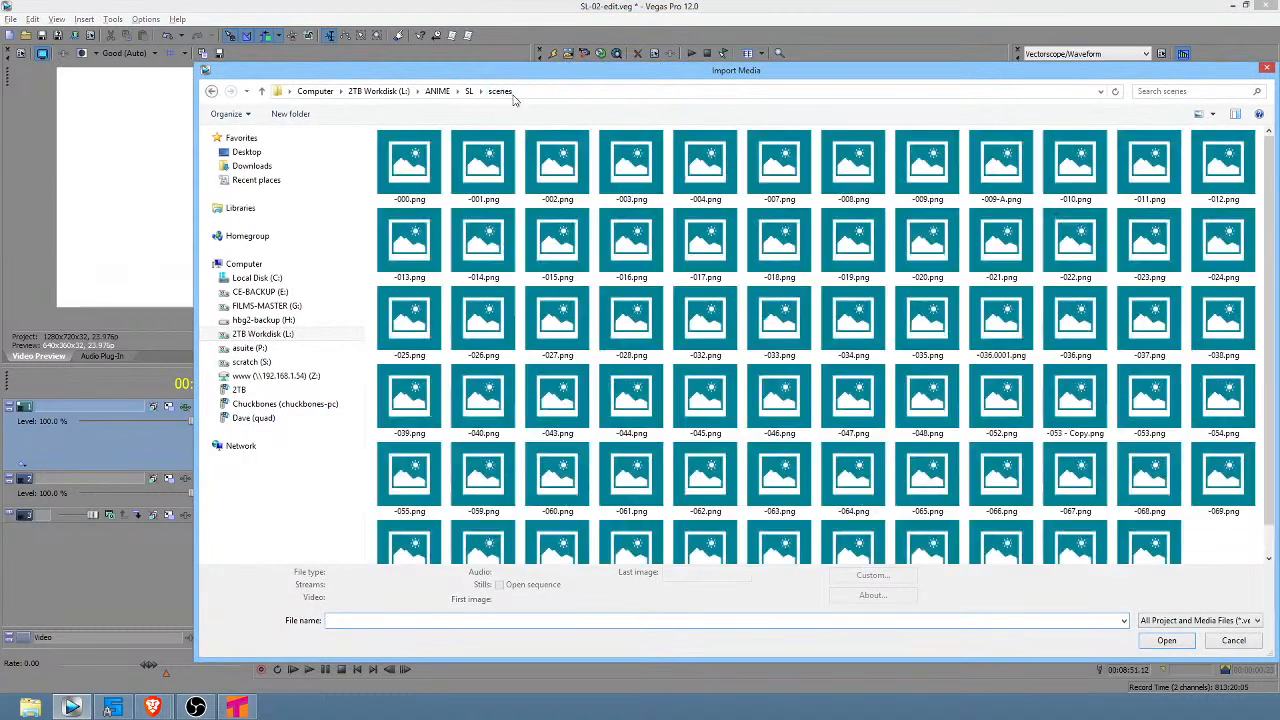
scroll(926, 463, "down", 5)
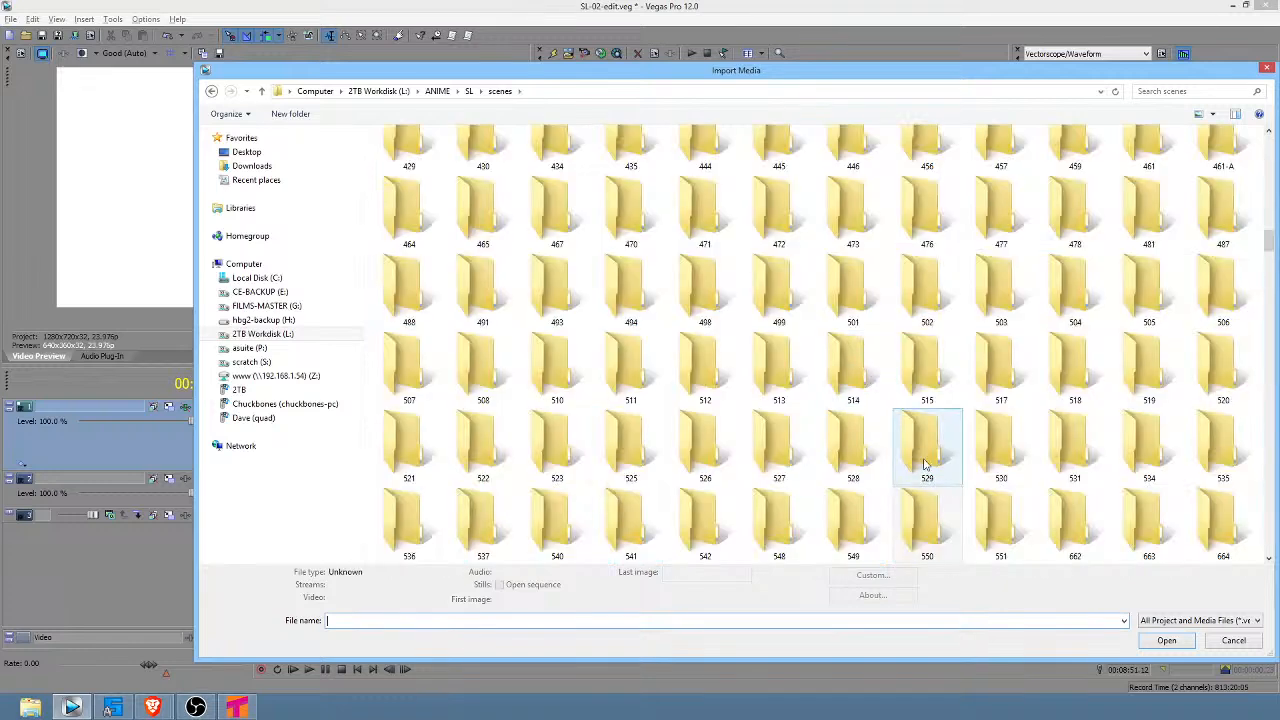
double_click(1002, 528)
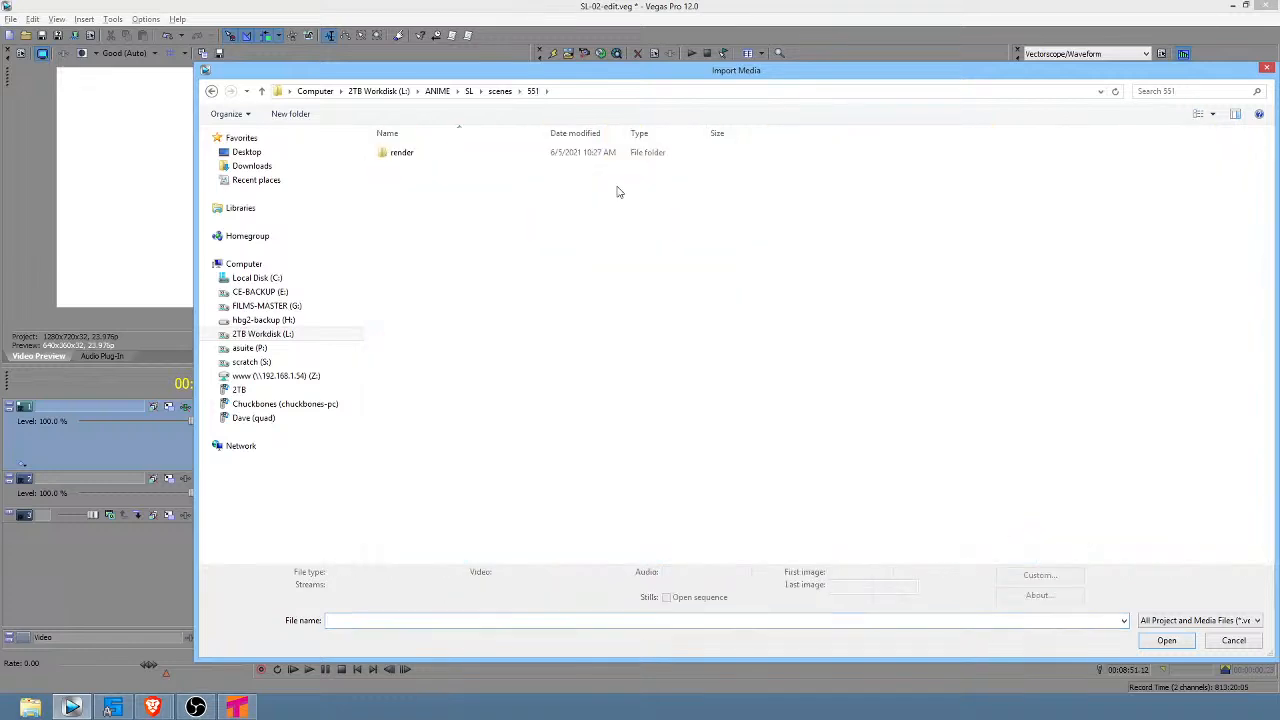
double_click(400, 153)
left_click(419, 165)
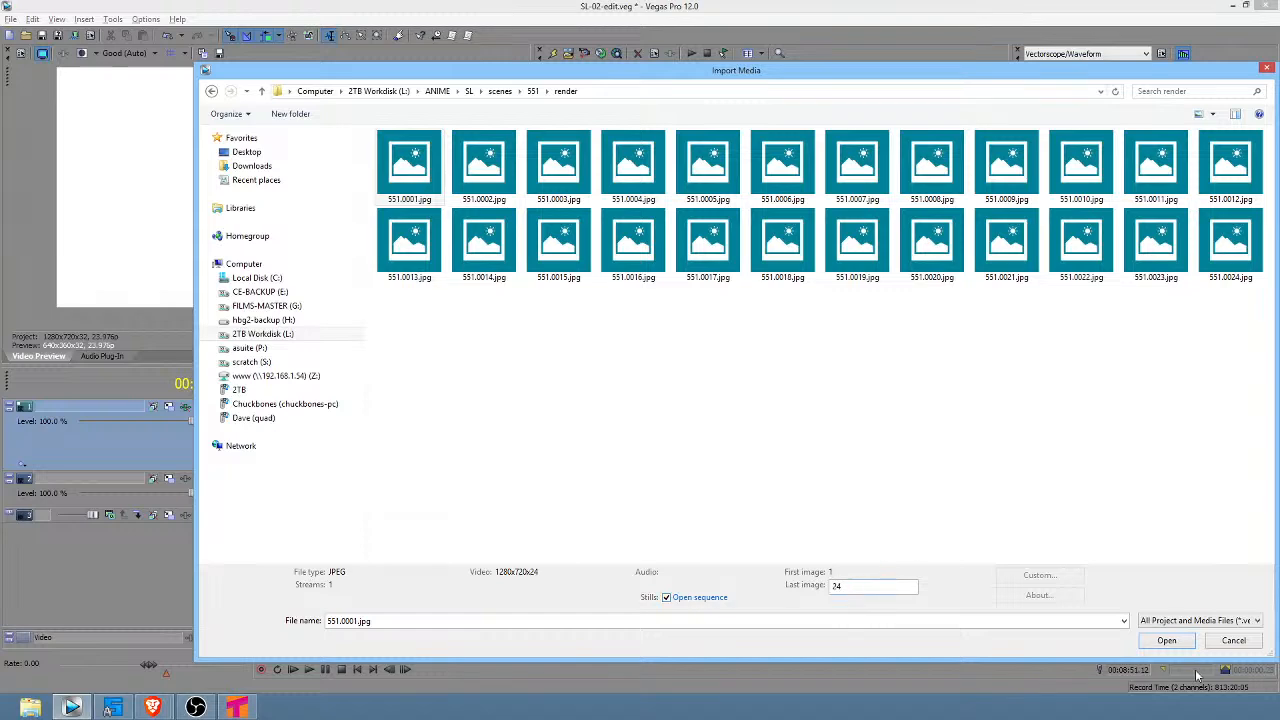
left_click(1166, 641)
triple_click(678, 311)
type("8")
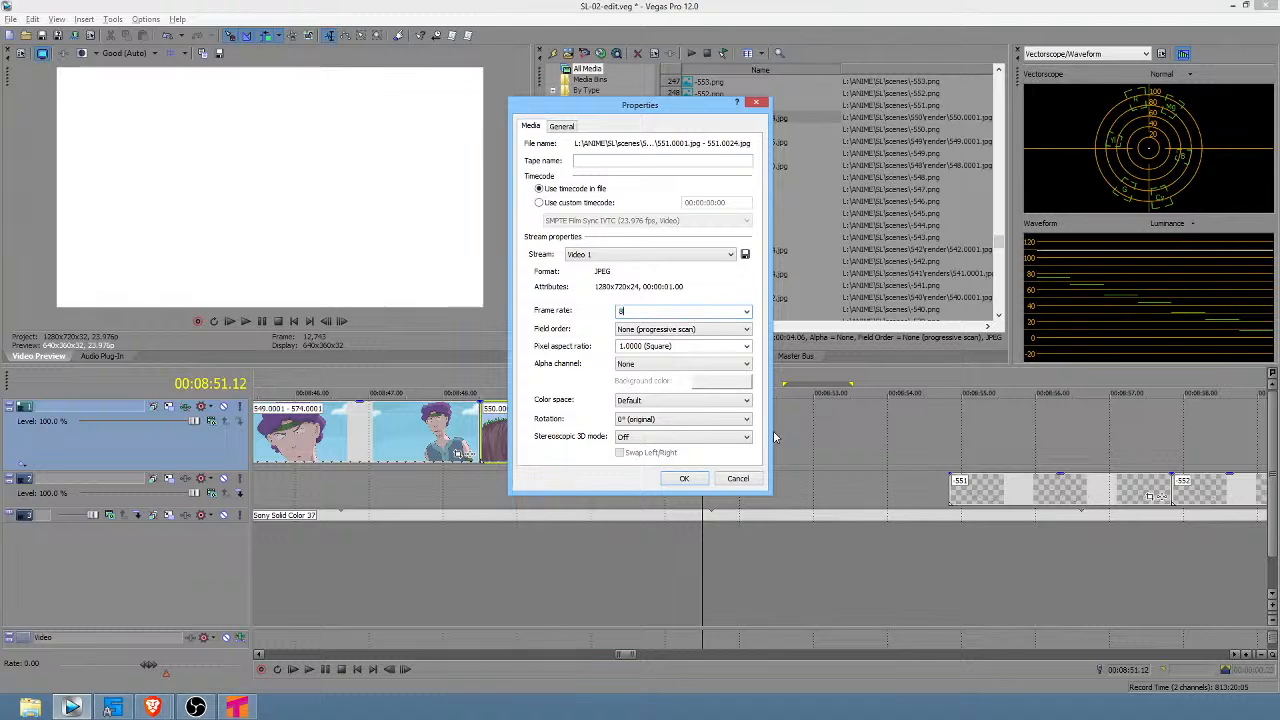
left_click(684, 479)
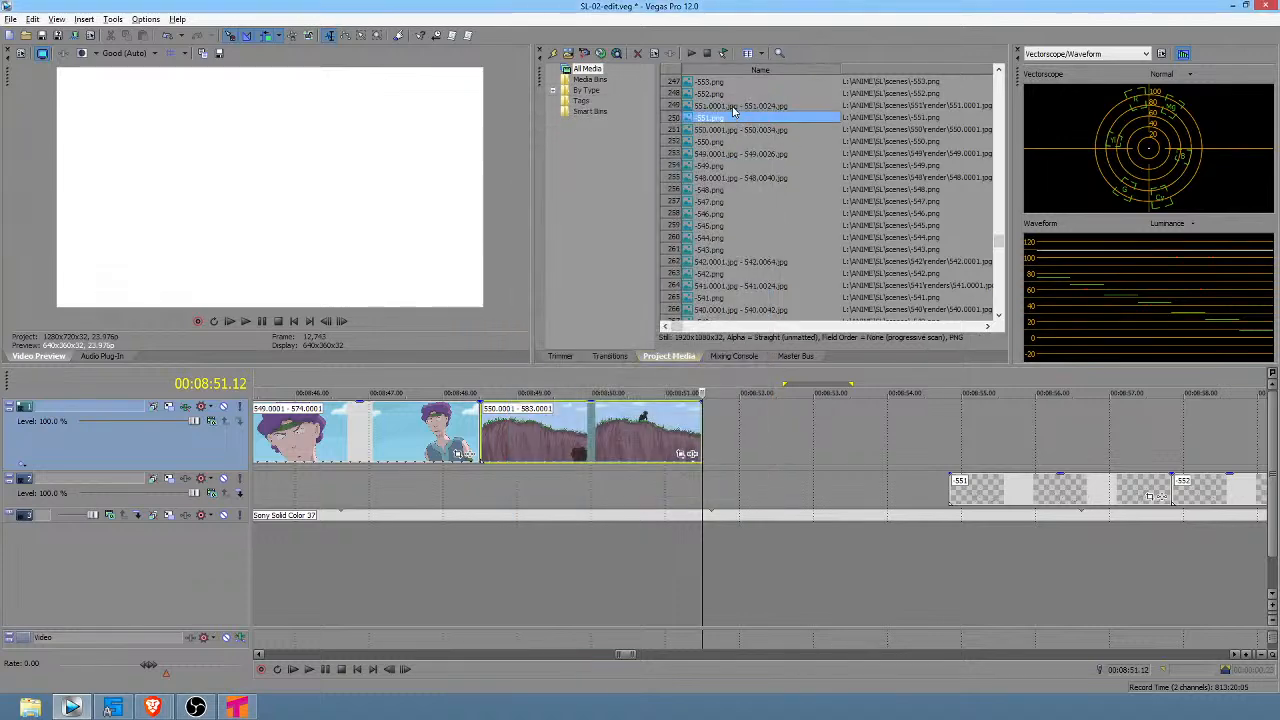
Step: Place the imported 551 sequence on track 1 directly after the 550 sequence and change an option in its properties
left_click(724, 107)
left_click_drag(718, 113, 718, 430)
right_click(730, 430)
left_click(765, 684)
left_click(570, 274)
left_click(684, 479)
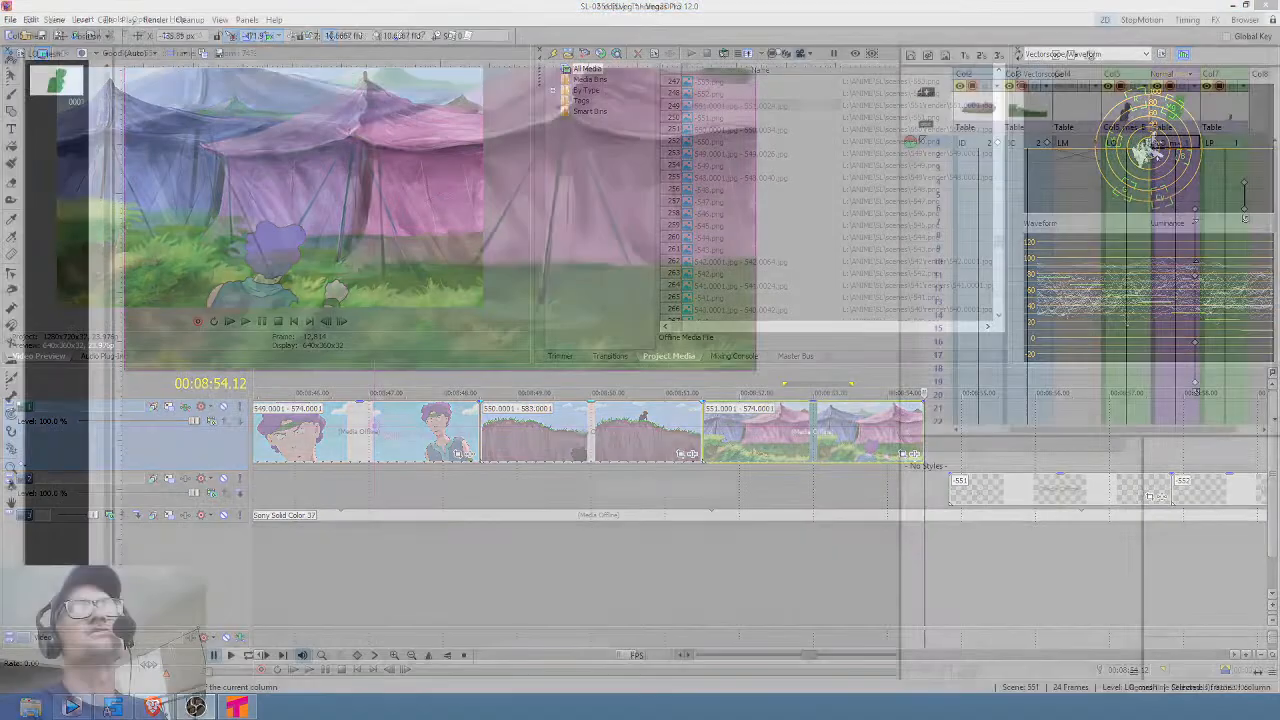
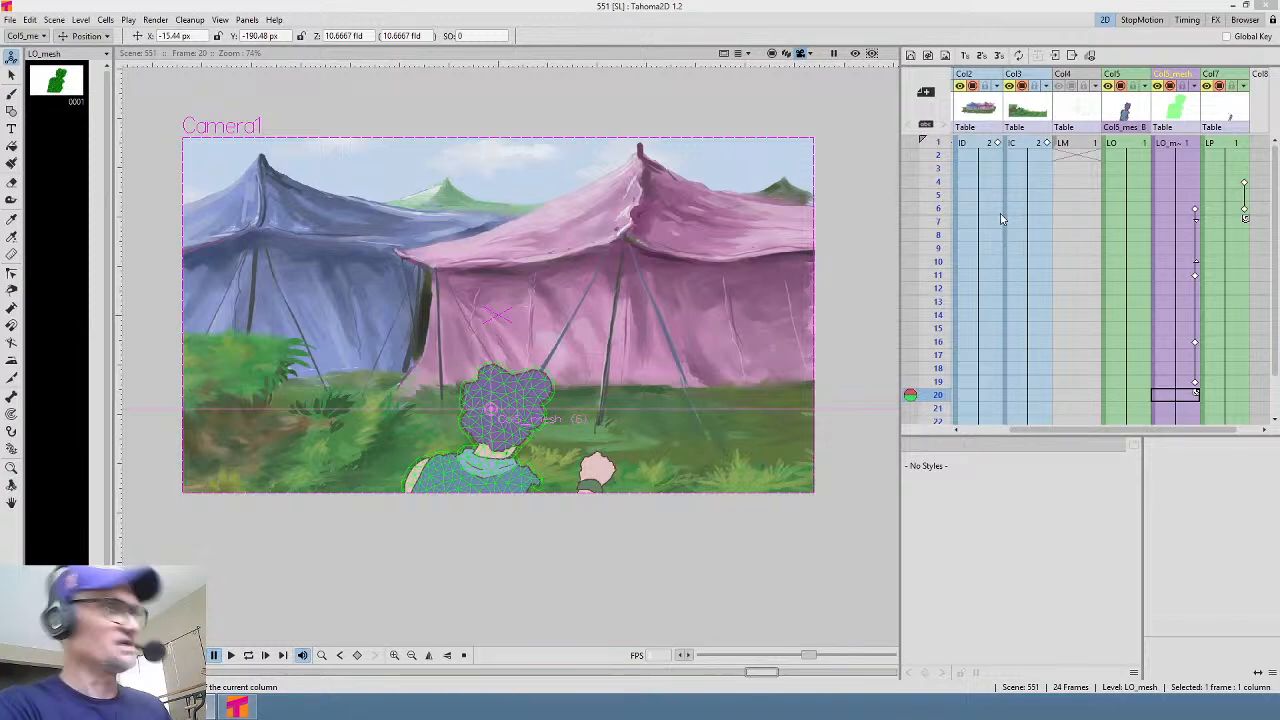
Step: In Tahoma2D, scrub scene 551 to frame 19 and open the FX schematic in an enlarged window with the whole node tree in view
left_click_drag(957, 145, 930, 385)
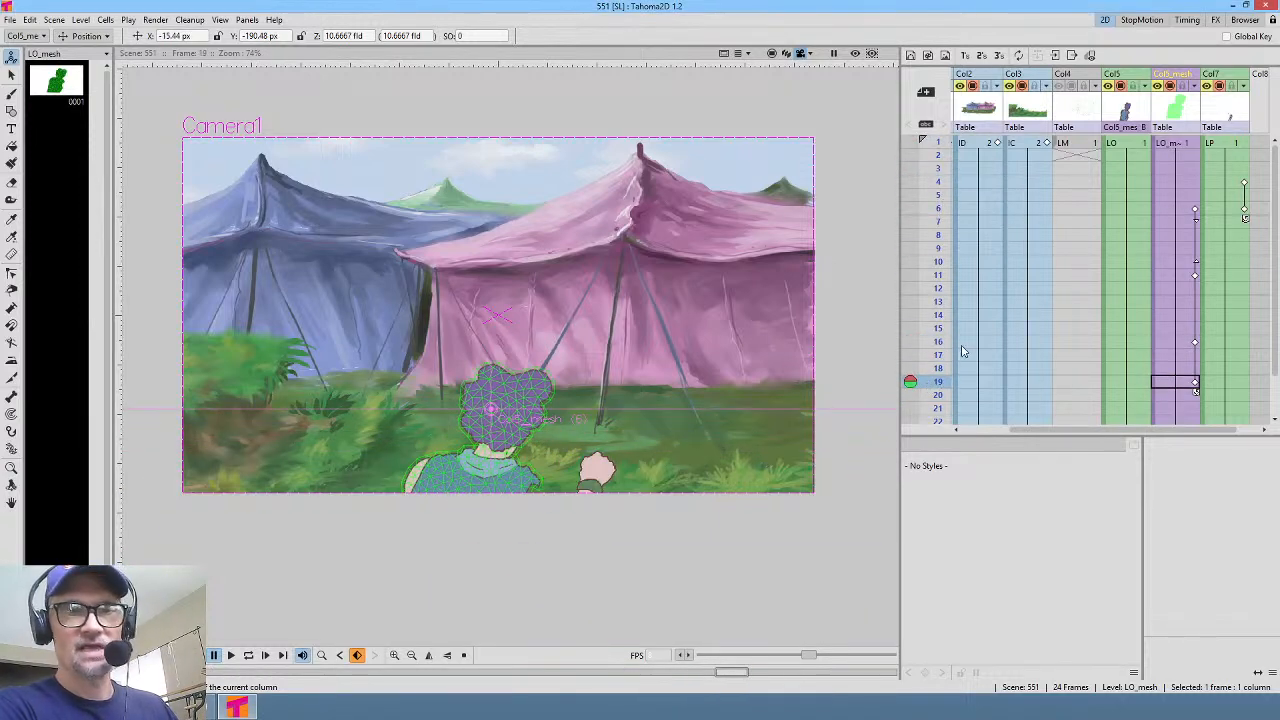
key("F7")
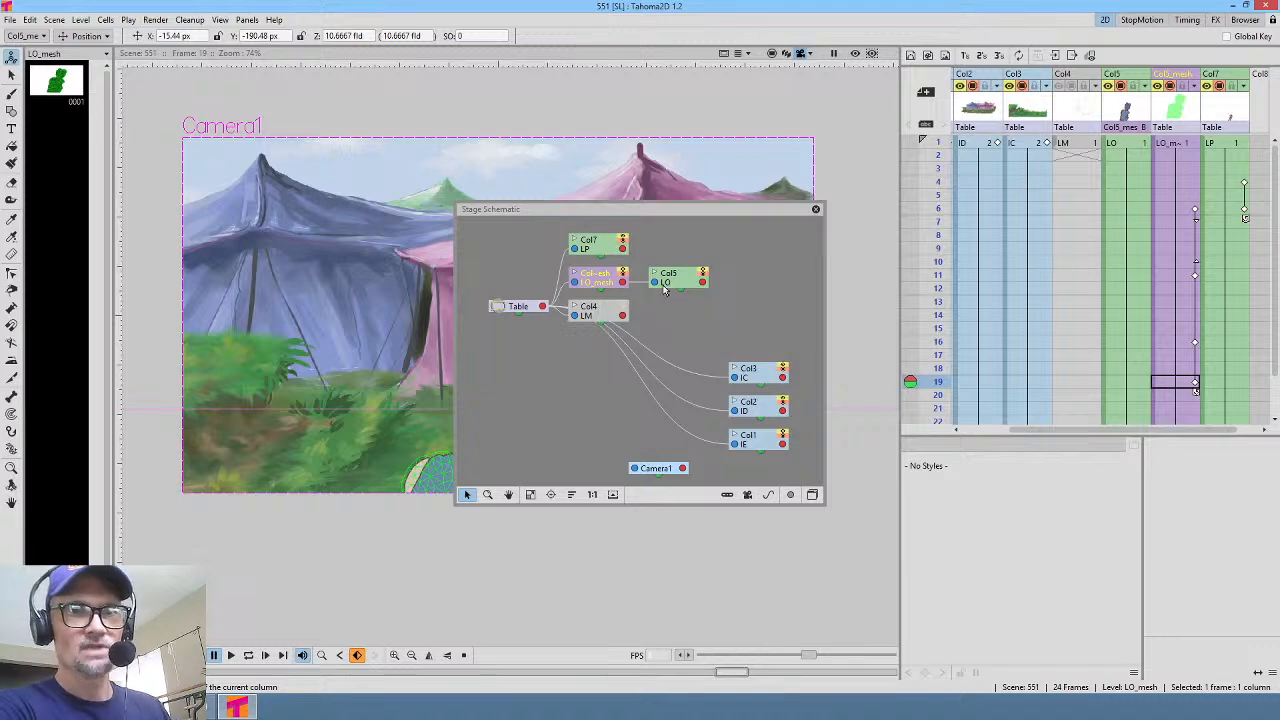
left_click(812, 494)
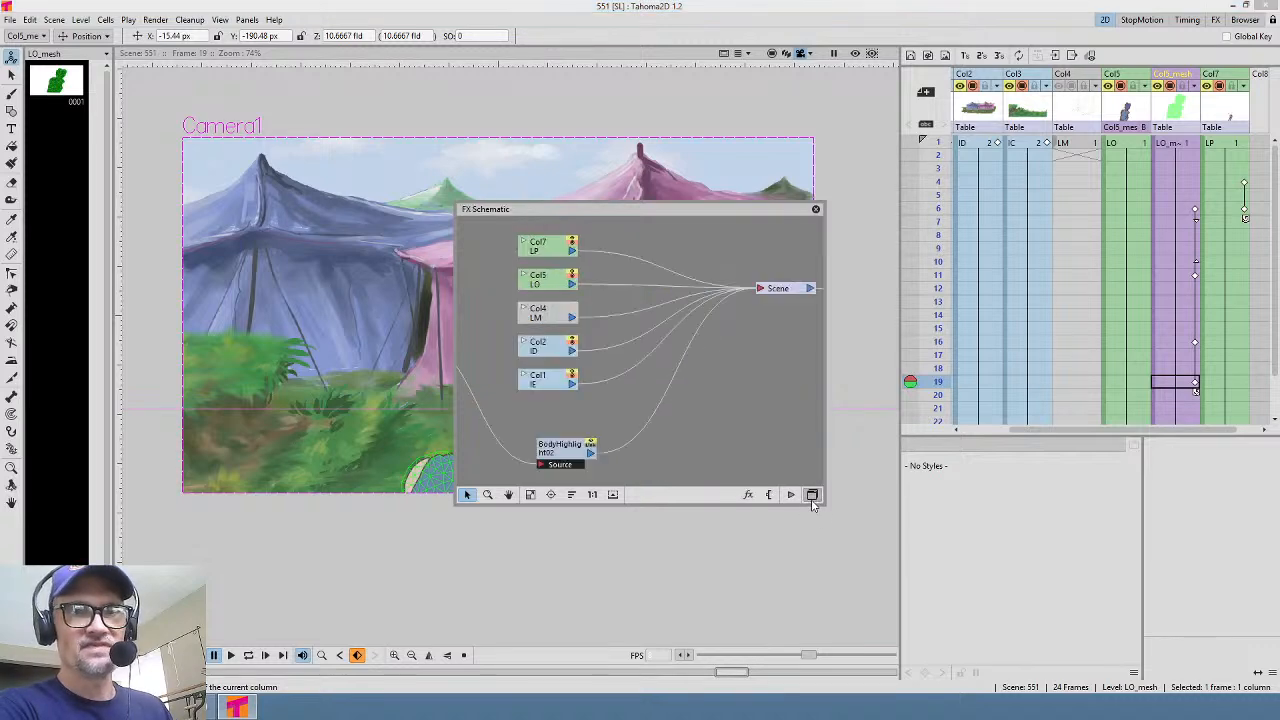
left_click(747, 369)
left_click_drag(824, 506, 1183, 624)
left_click_drag(763, 398, 908, 443)
left_click_drag(689, 211, 797, 211)
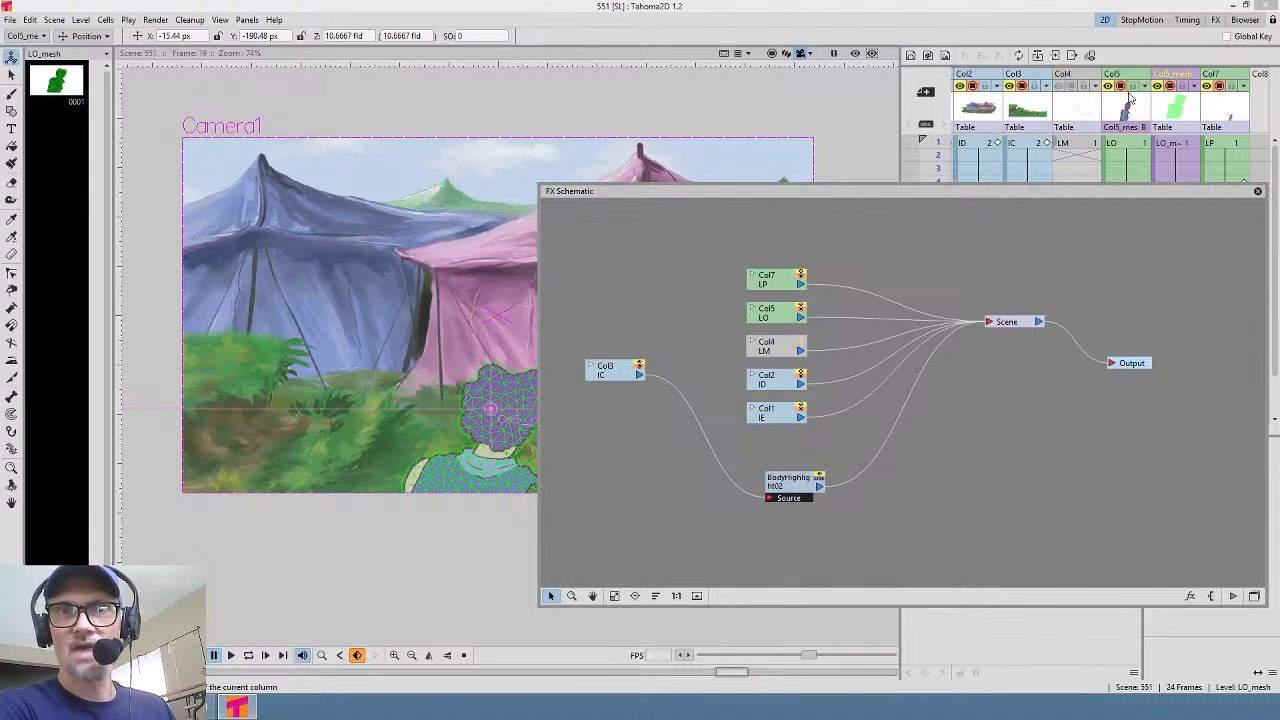
Step: Insert a Body Highlight effect between the Col5 LO node and the Scene node, and turn on the rendered preview
left_click_drag(788, 314, 760, 248)
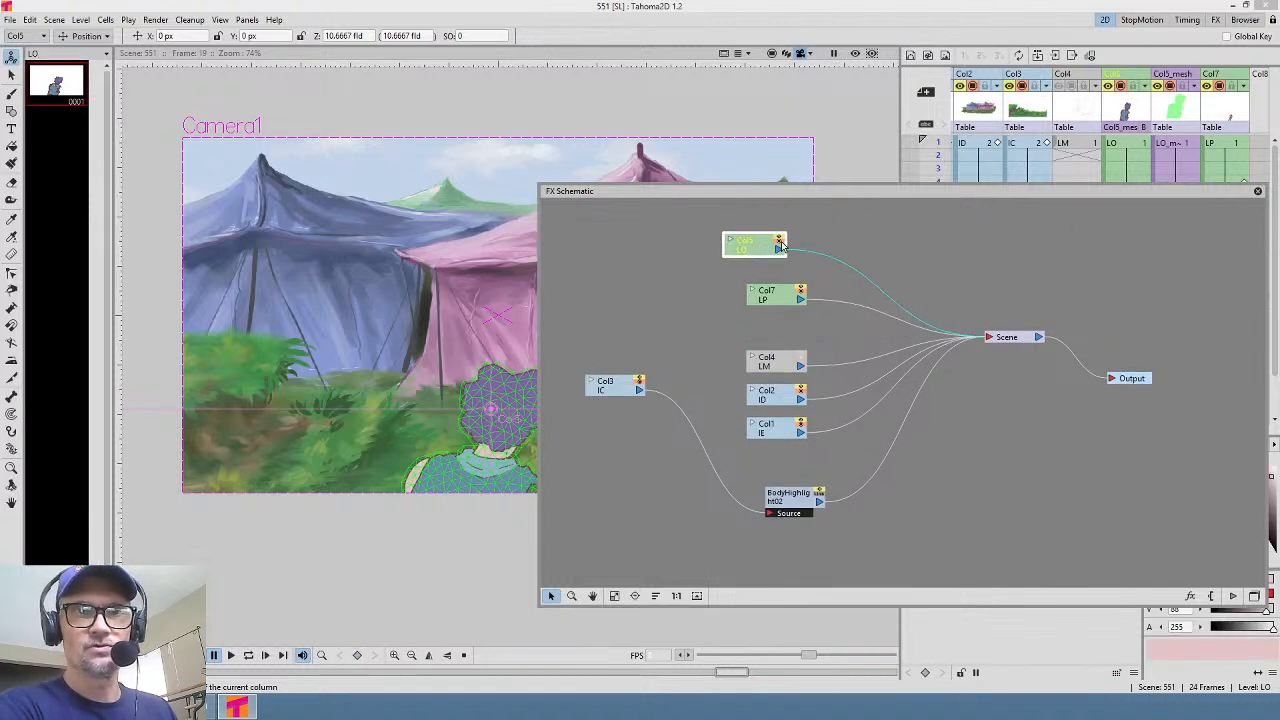
right_click(805, 250)
mouse_move(843, 262)
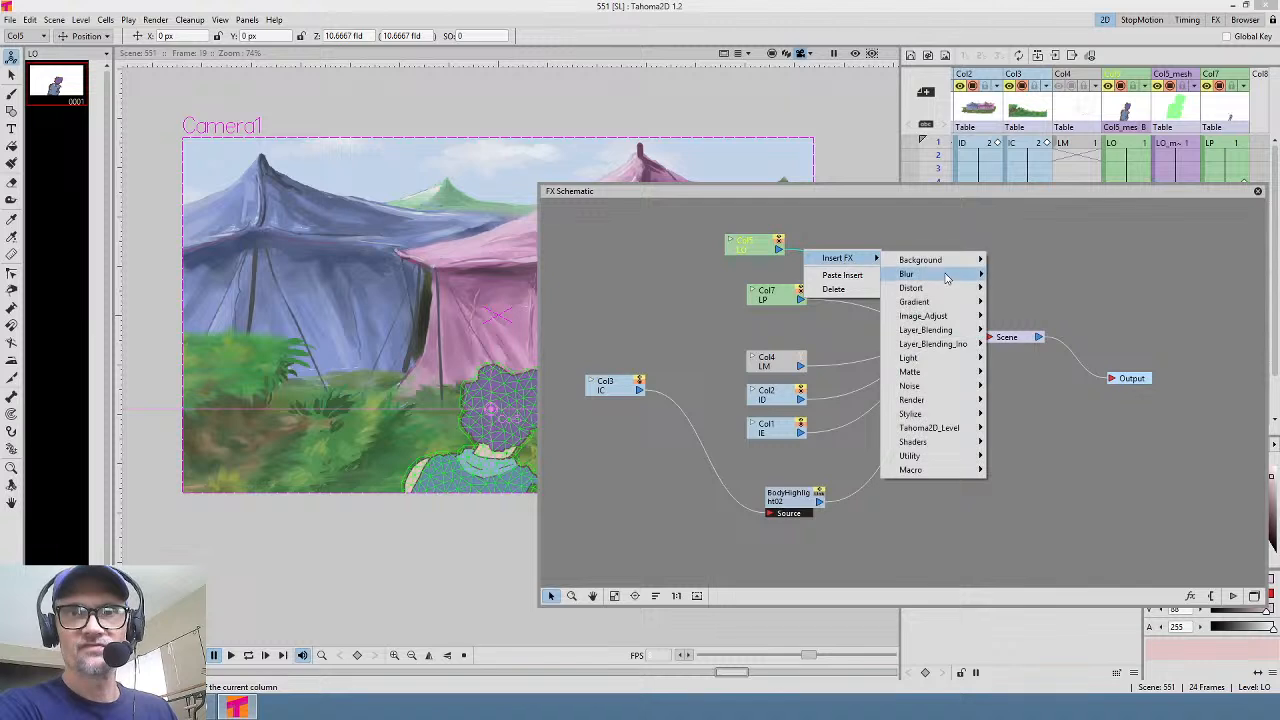
mouse_move(945, 360)
left_click(1030, 373)
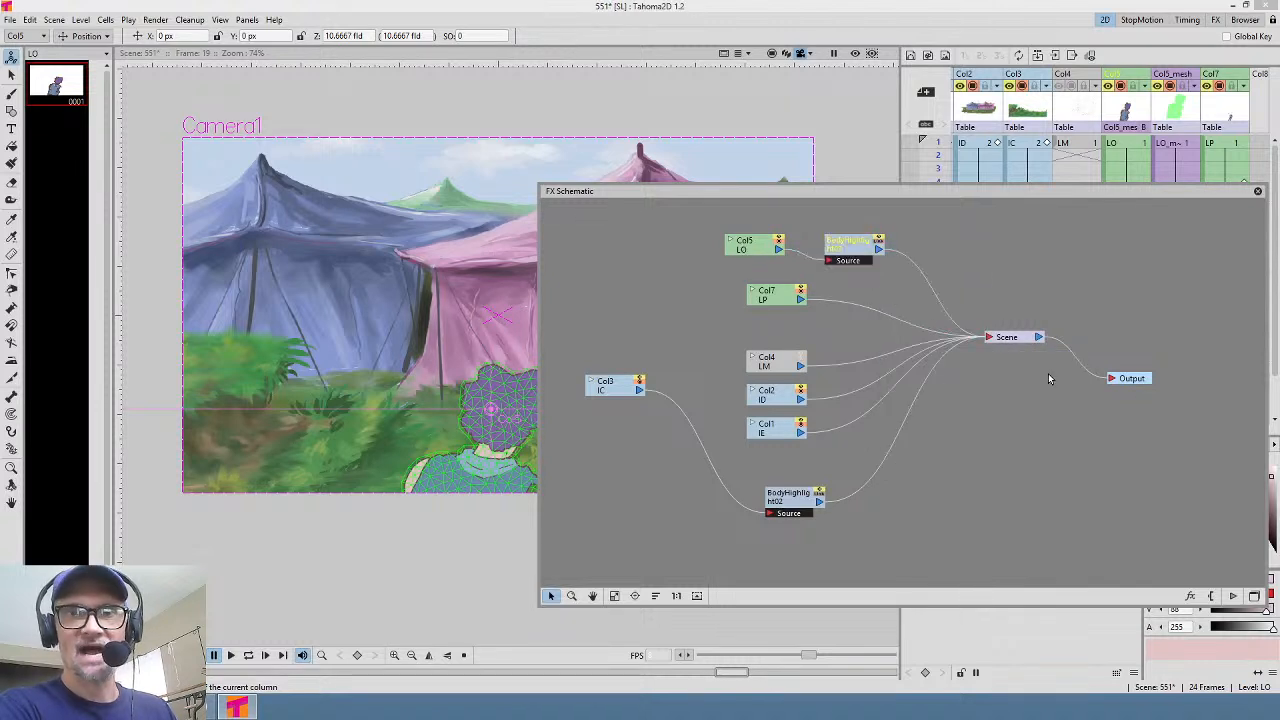
left_click(856, 55)
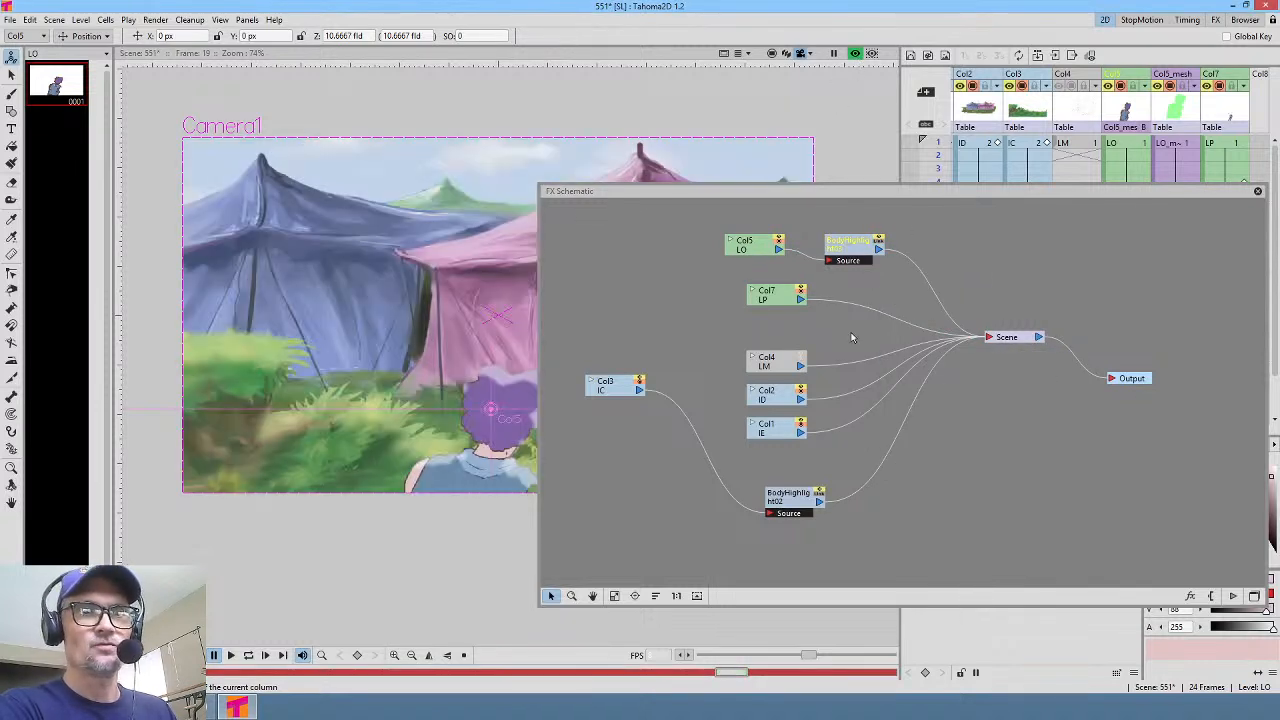
Step: Move the FX schematic clear of the character, open the settings of LO's Body Highlight effect and enable Invert
left_click_drag(691, 198, 773, 149)
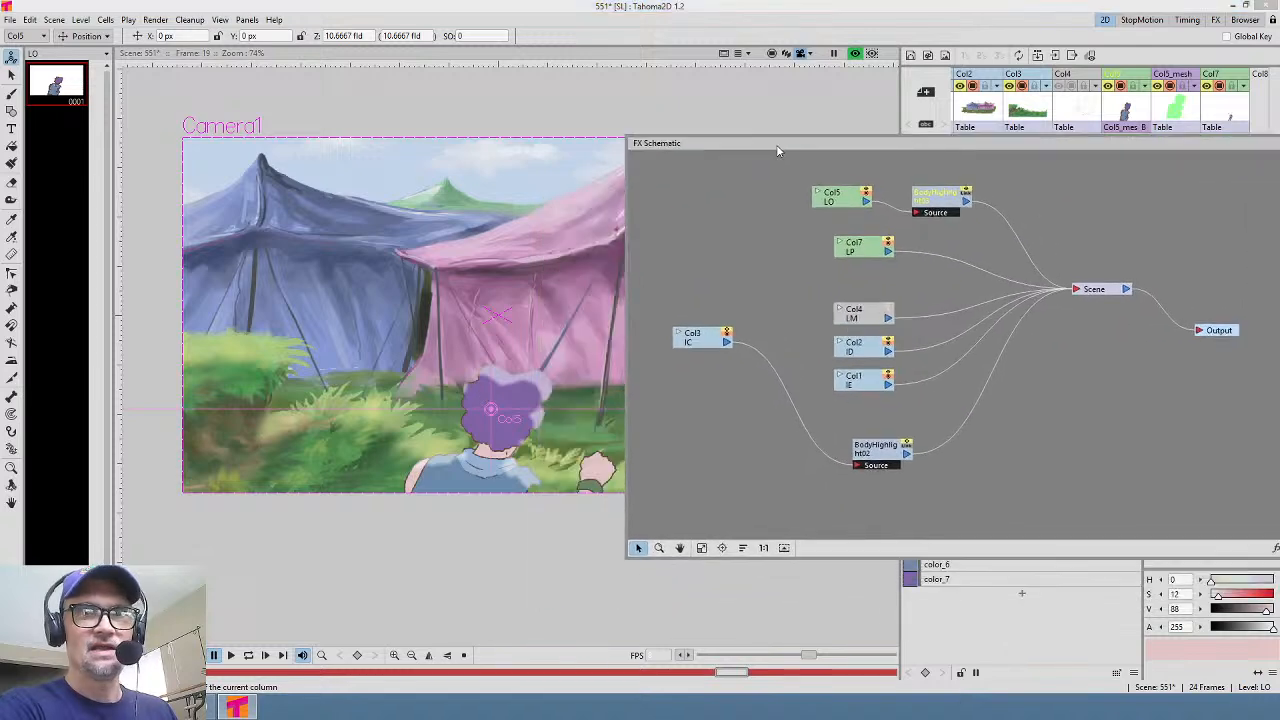
left_click(946, 208)
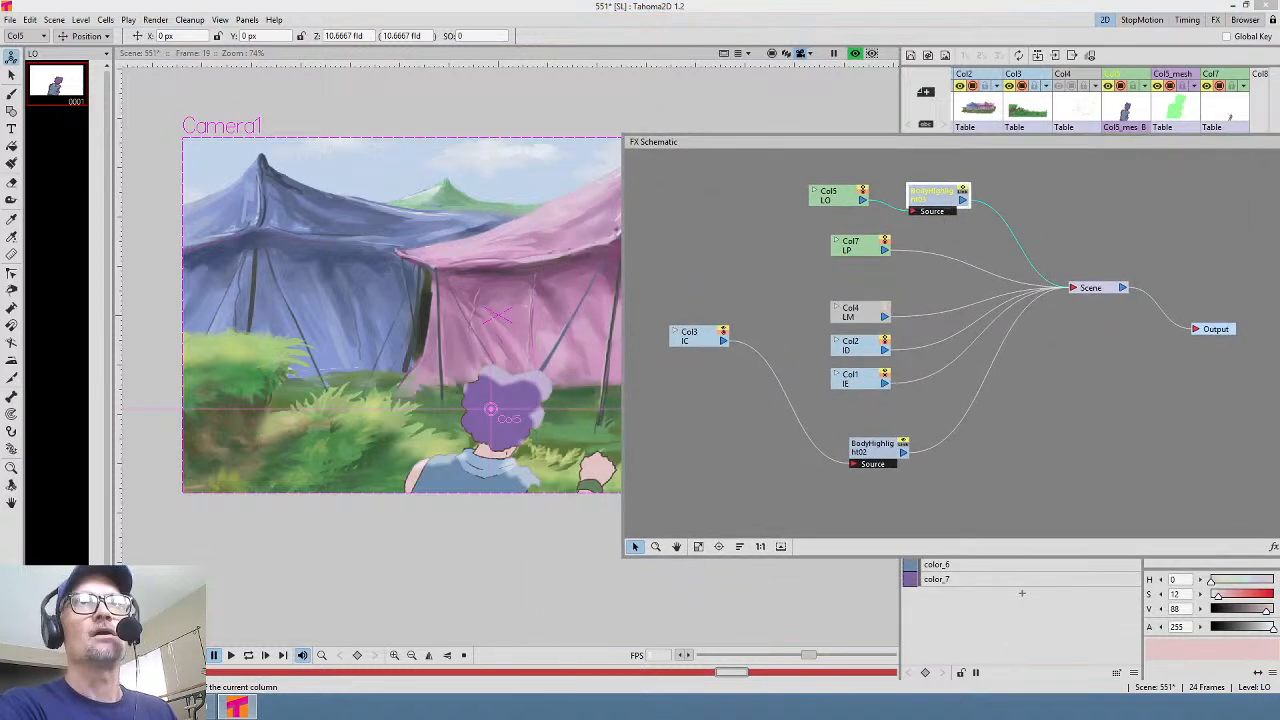
double_click(938, 196)
left_click_drag(1030, 145, 1038, 378)
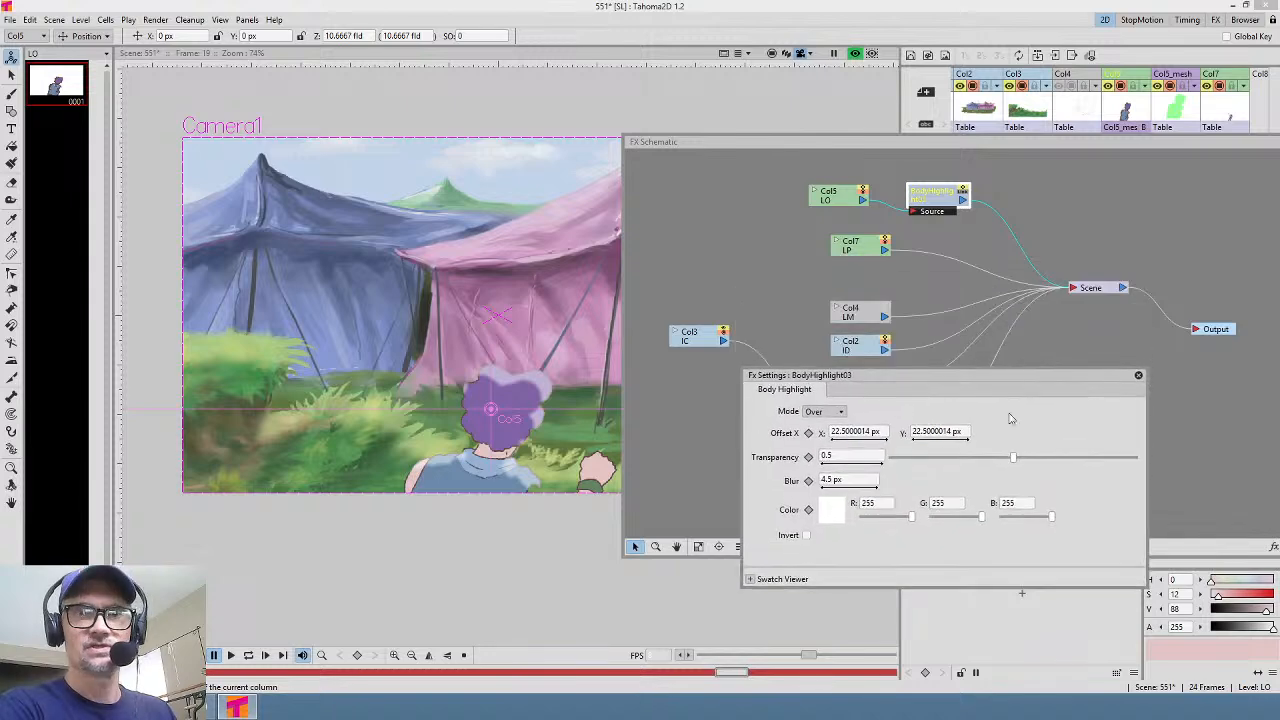
left_click(806, 535)
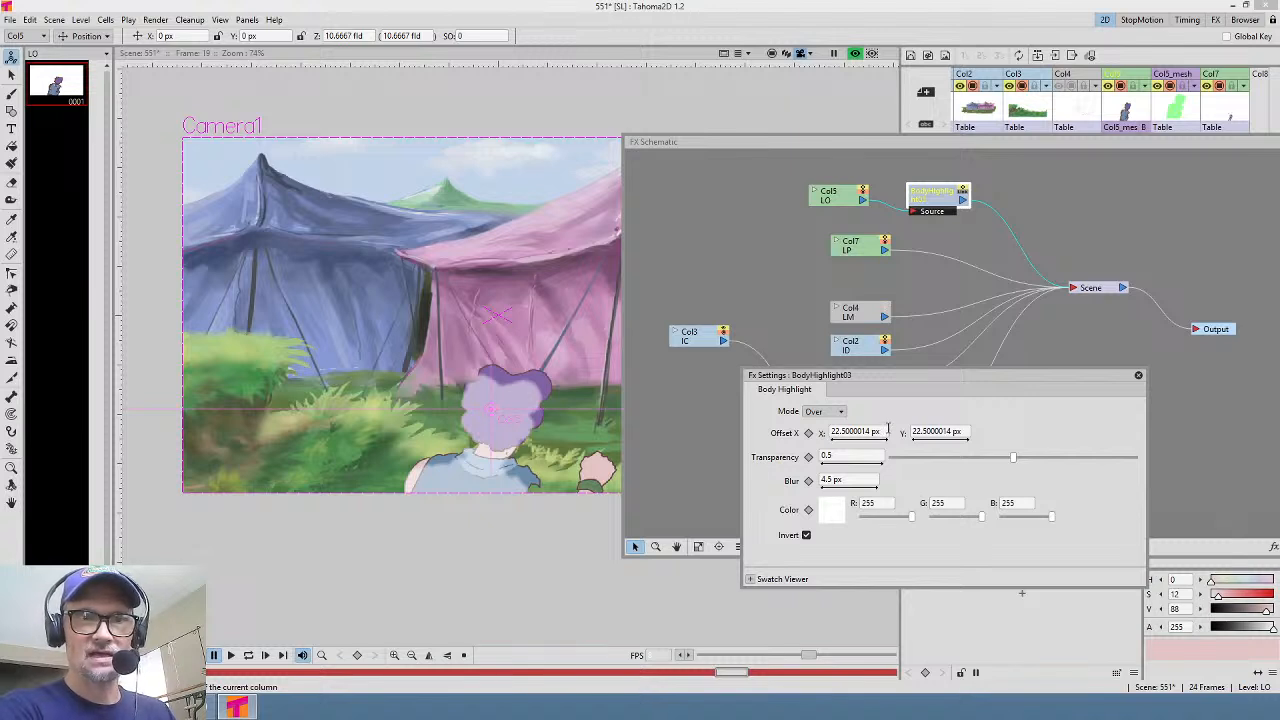
Step: Try an X offset of 0 px for LO's Body Highlight effect, and change it to -20 px
left_click(887, 430)
type("0")
key("Return")
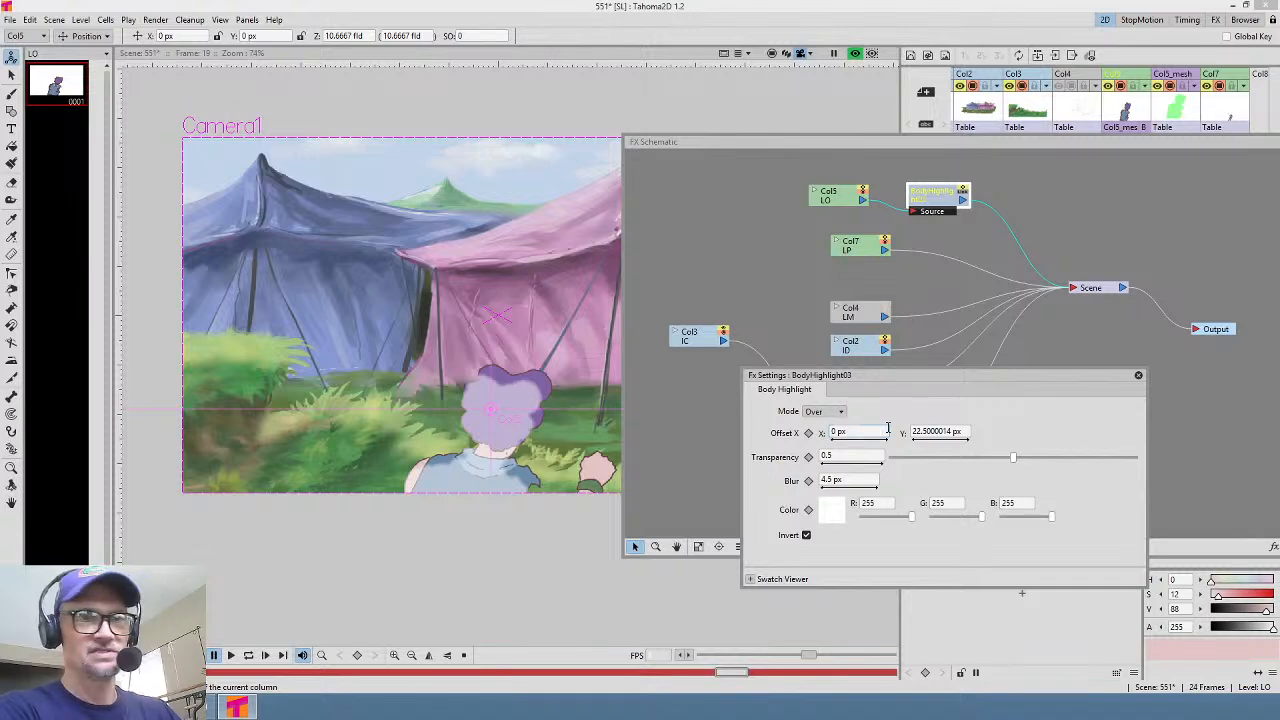
left_click(883, 431)
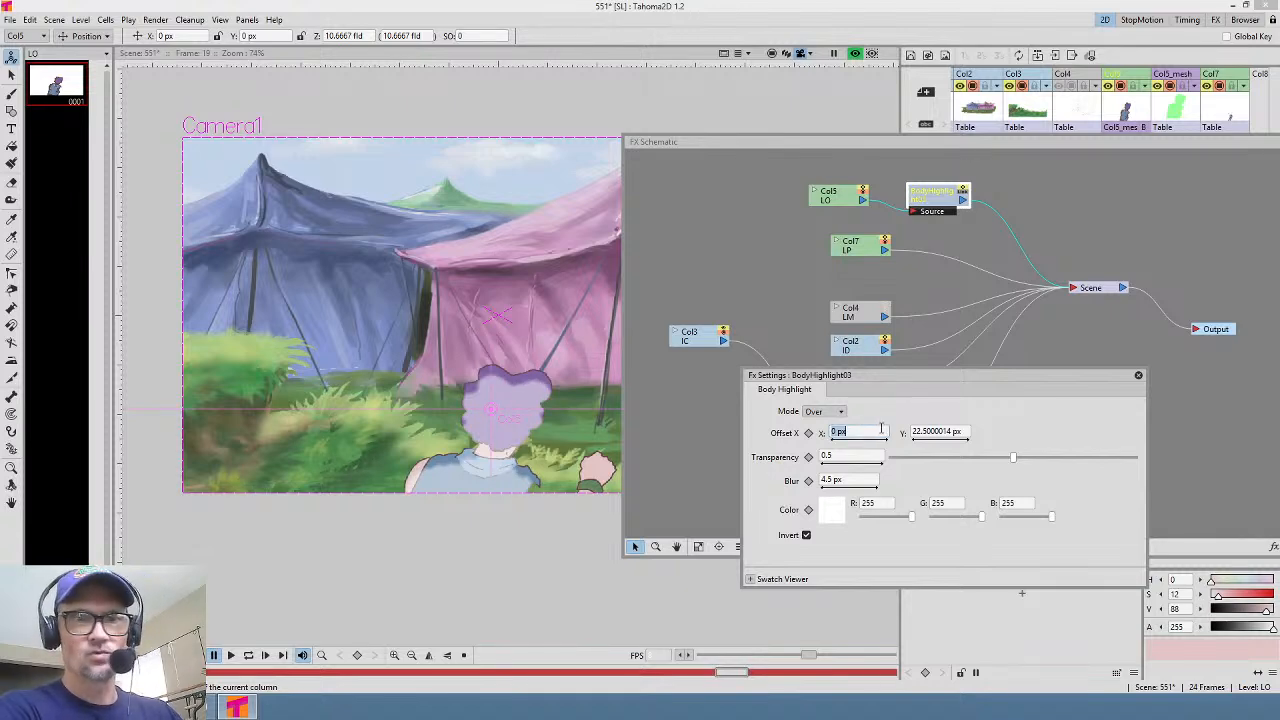
type("-20")
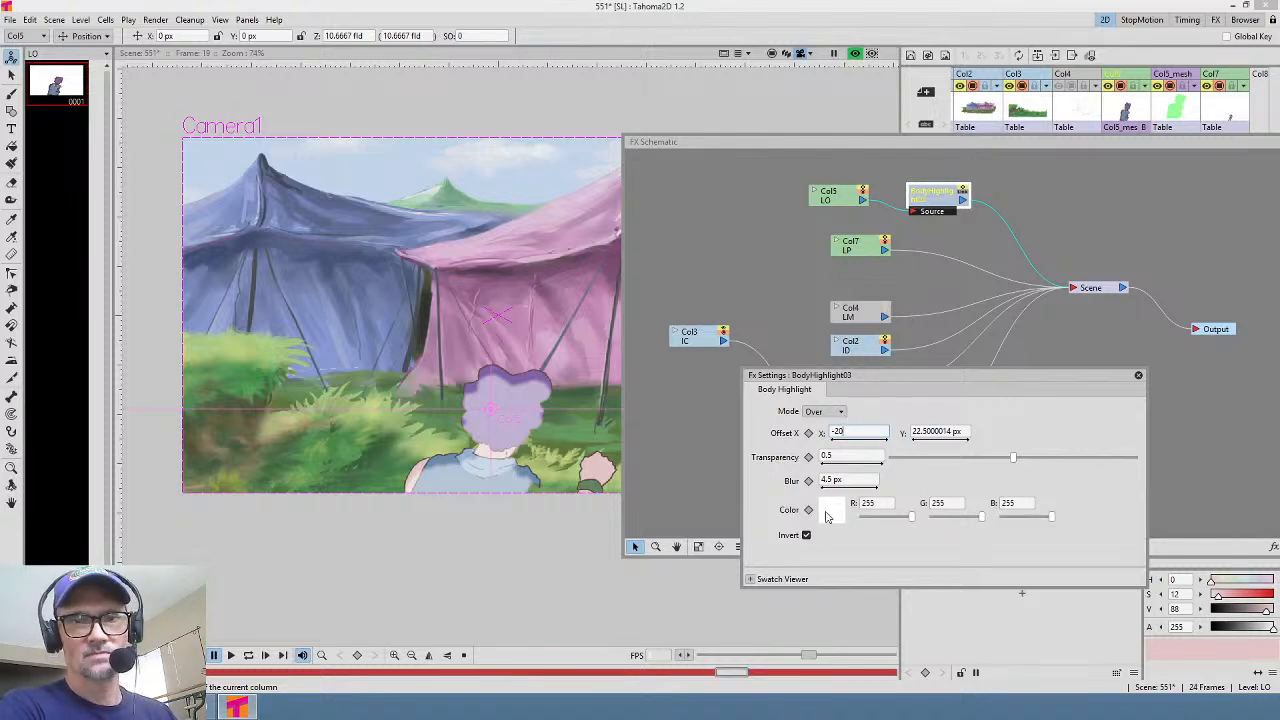
Step: Set the Body Highlight's color to black and its transparency to 0.766, and close the effect settings
left_click(1087, 596)
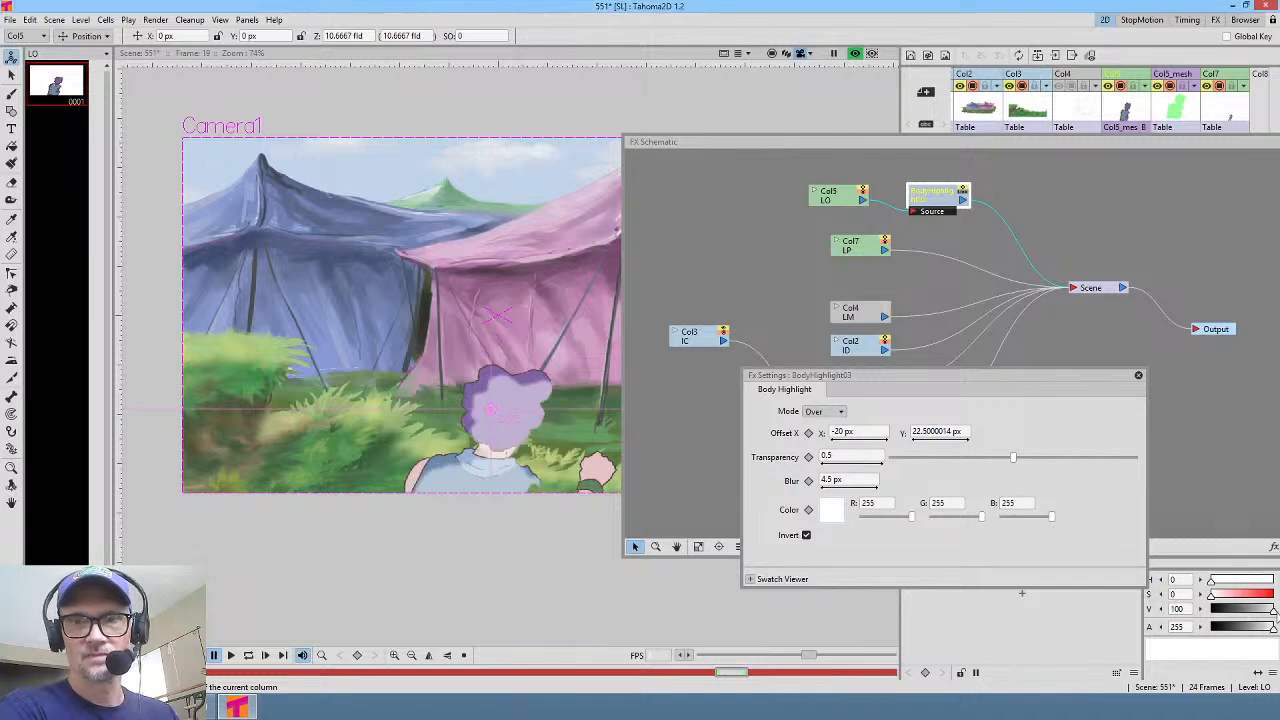
left_click_drag(1273, 612, 1189, 622)
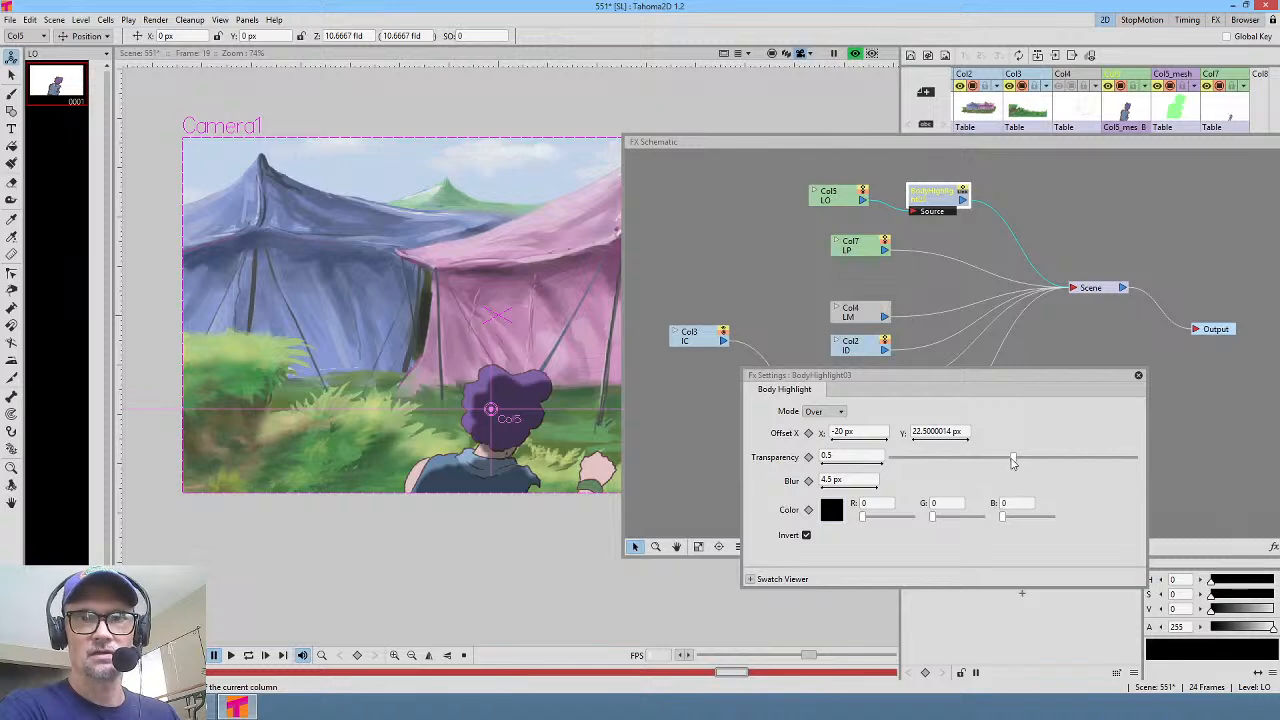
left_click_drag(1013, 458, 1078, 462)
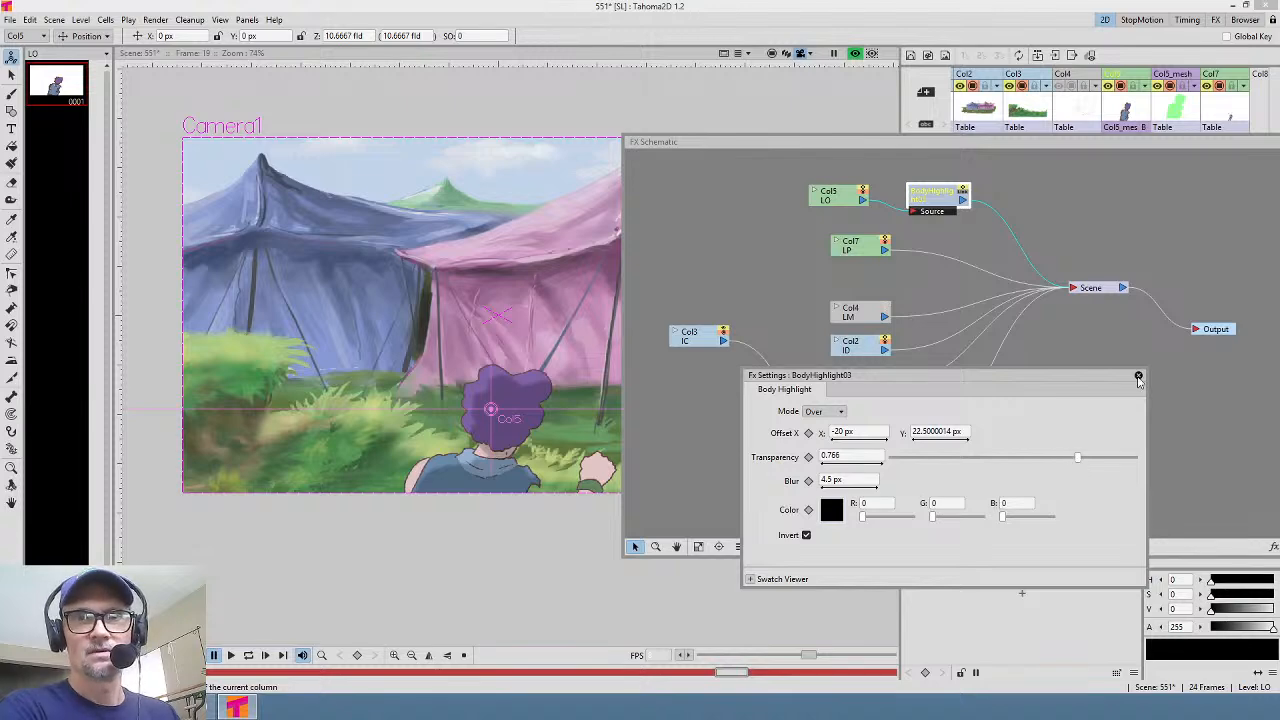
left_click(1138, 375)
Step: Rearrange the LO and LP nodes, duplicate LO's Body Highlight effect and connect the copy between Col7 LP and the Scene node
left_click_drag(838, 196, 802, 191)
left_click_drag(847, 253, 778, 231)
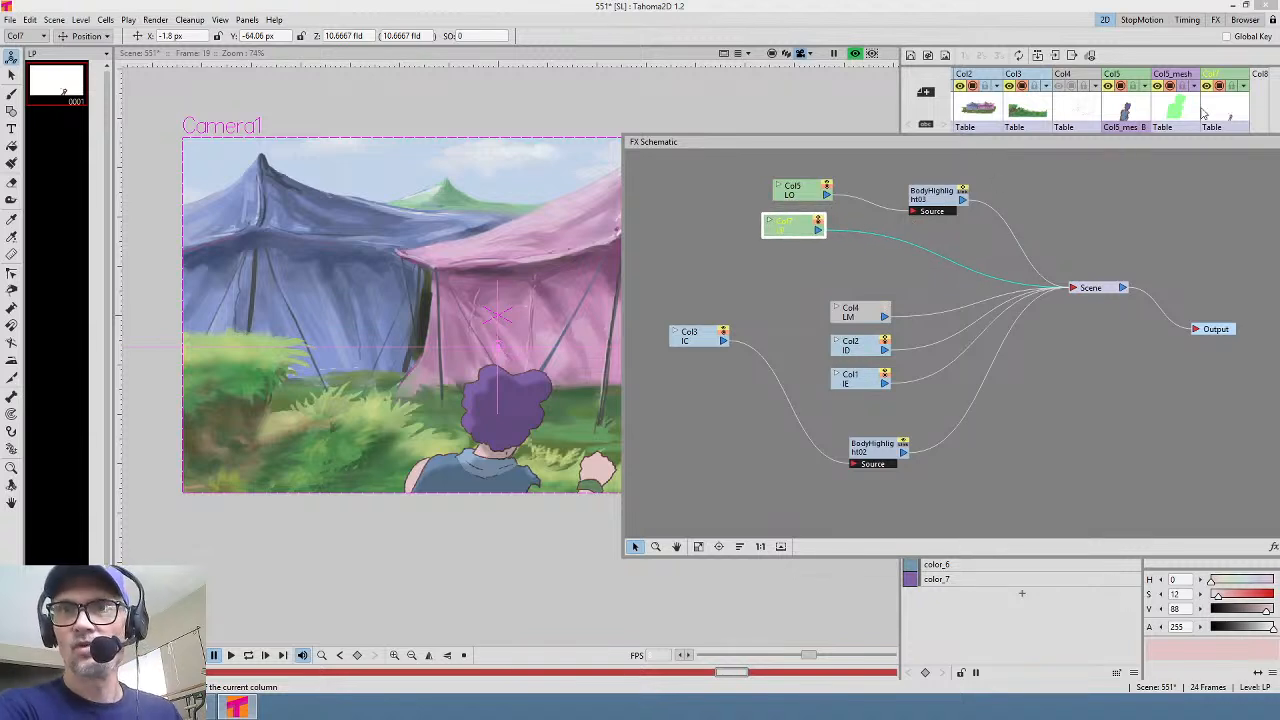
left_click(937, 202)
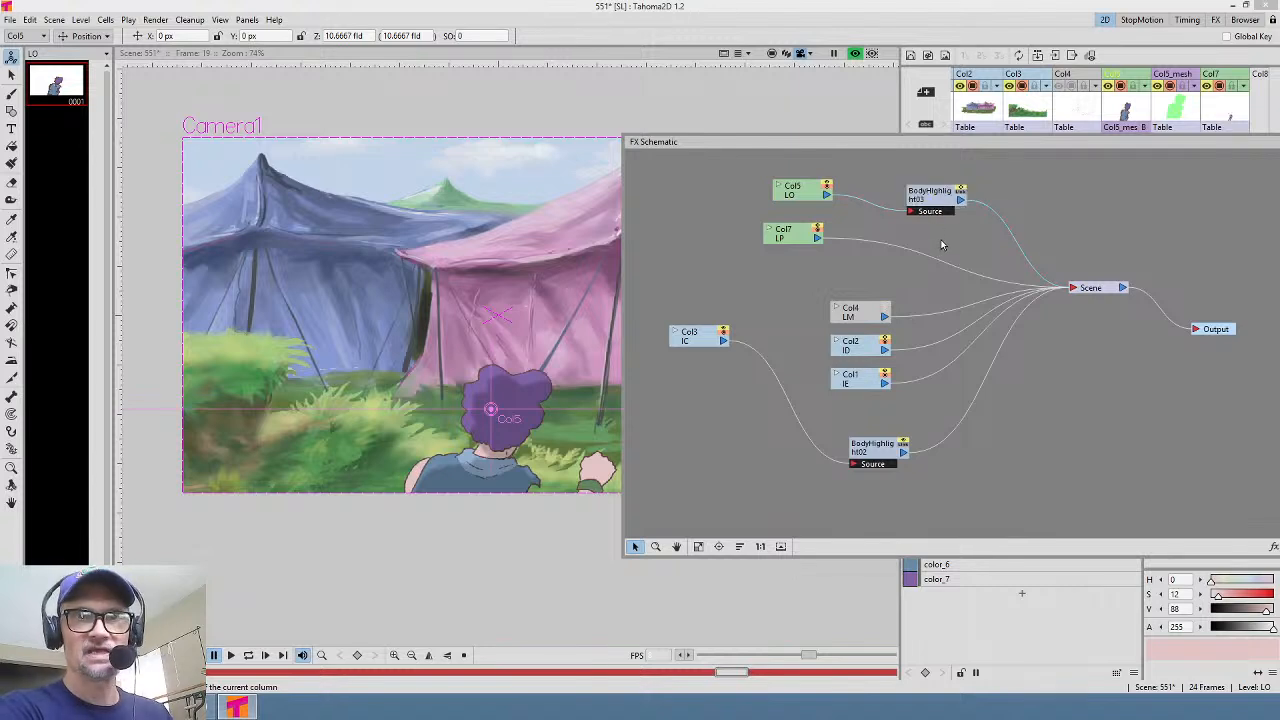
key("ctrl+v")
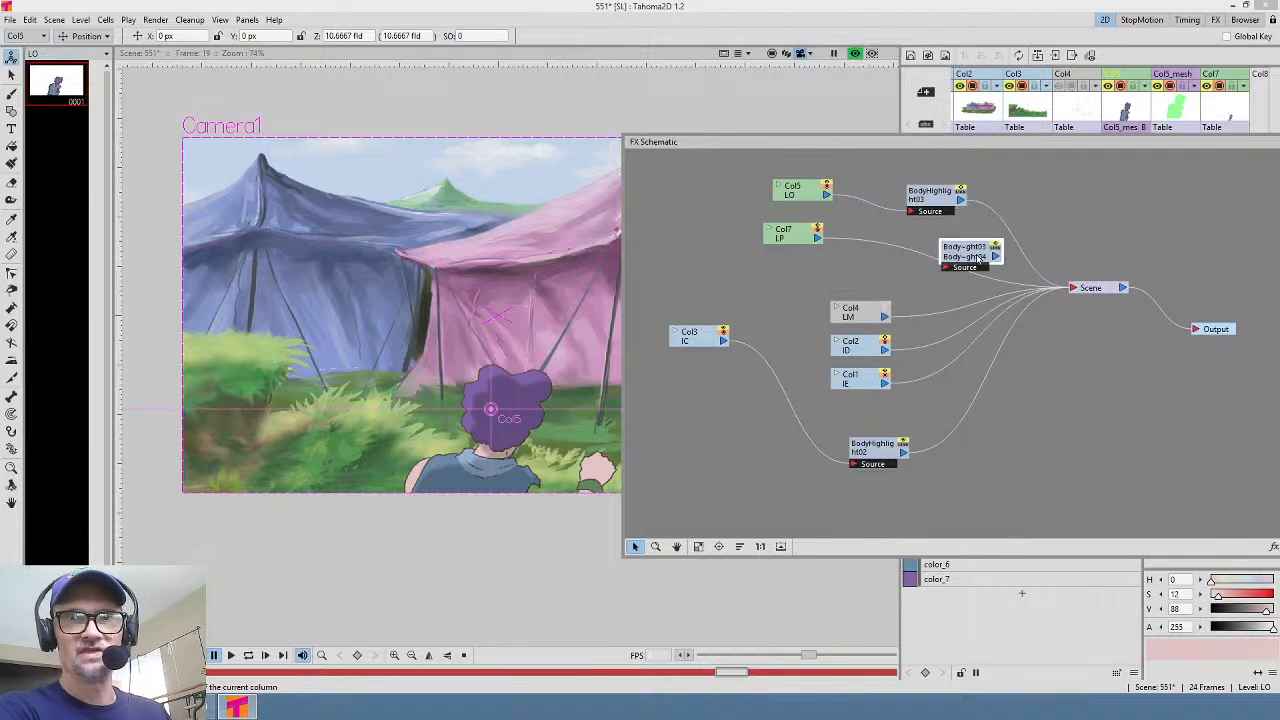
mouse_move(820, 240)
left_mouse_down()
mouse_move(915, 246)
mouse_move(897, 281)
mouse_move(1068, 288)
left_mouse_up()
left_click_drag(896, 276, 918, 264)
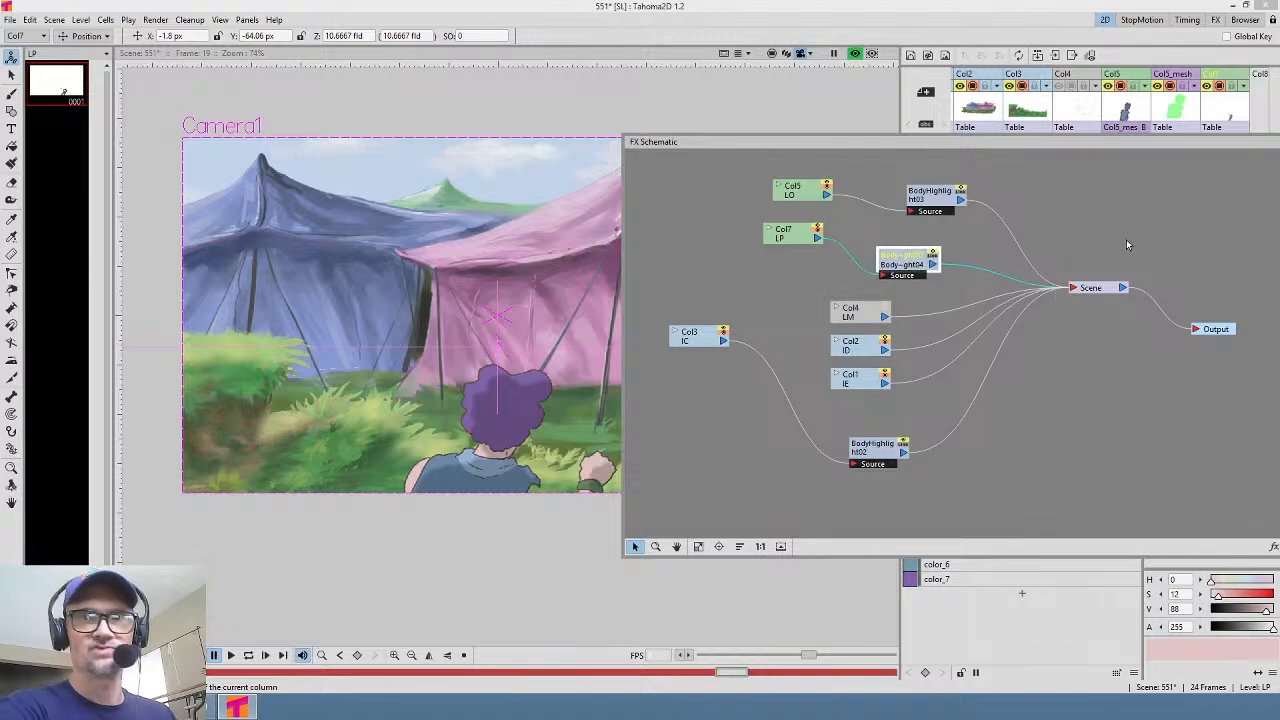
Step: Close the FX schematic and scrub through the scene's frames to check the shading on the rising hand and character
left_click_drag(1201, 146, 941, 163)
left_click(1080, 160)
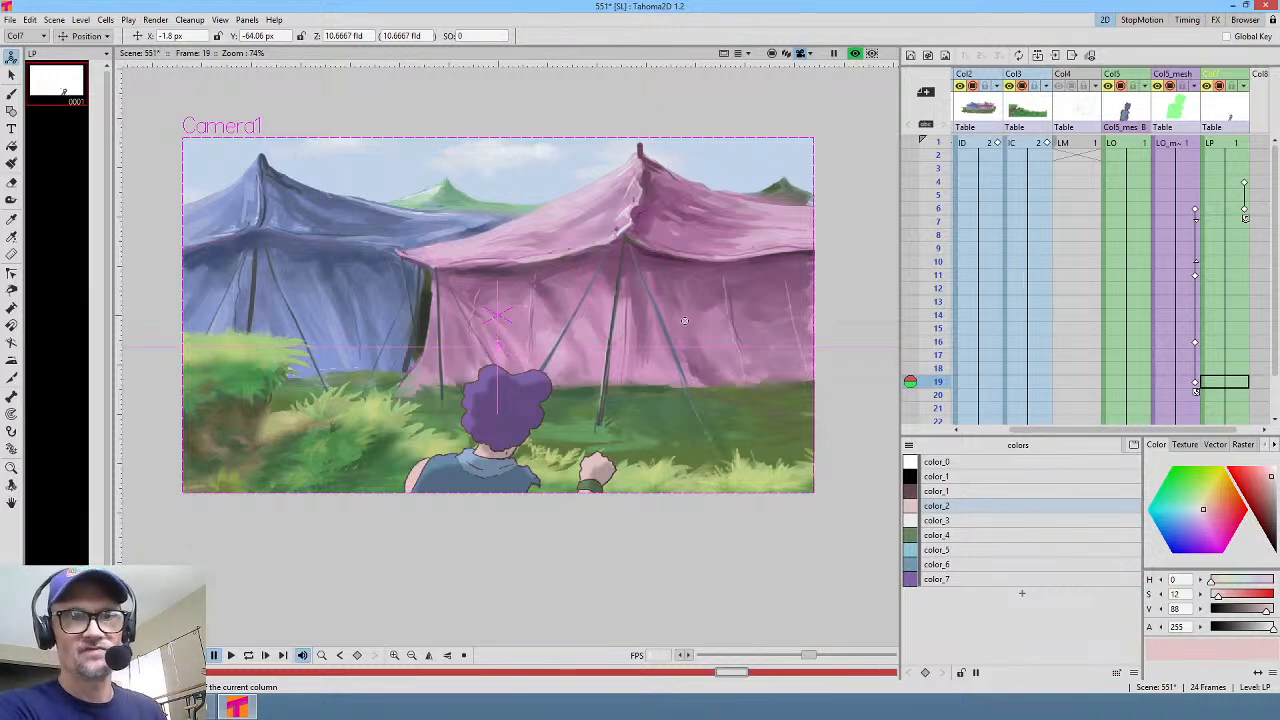
left_click(939, 155)
left_click(925, 248)
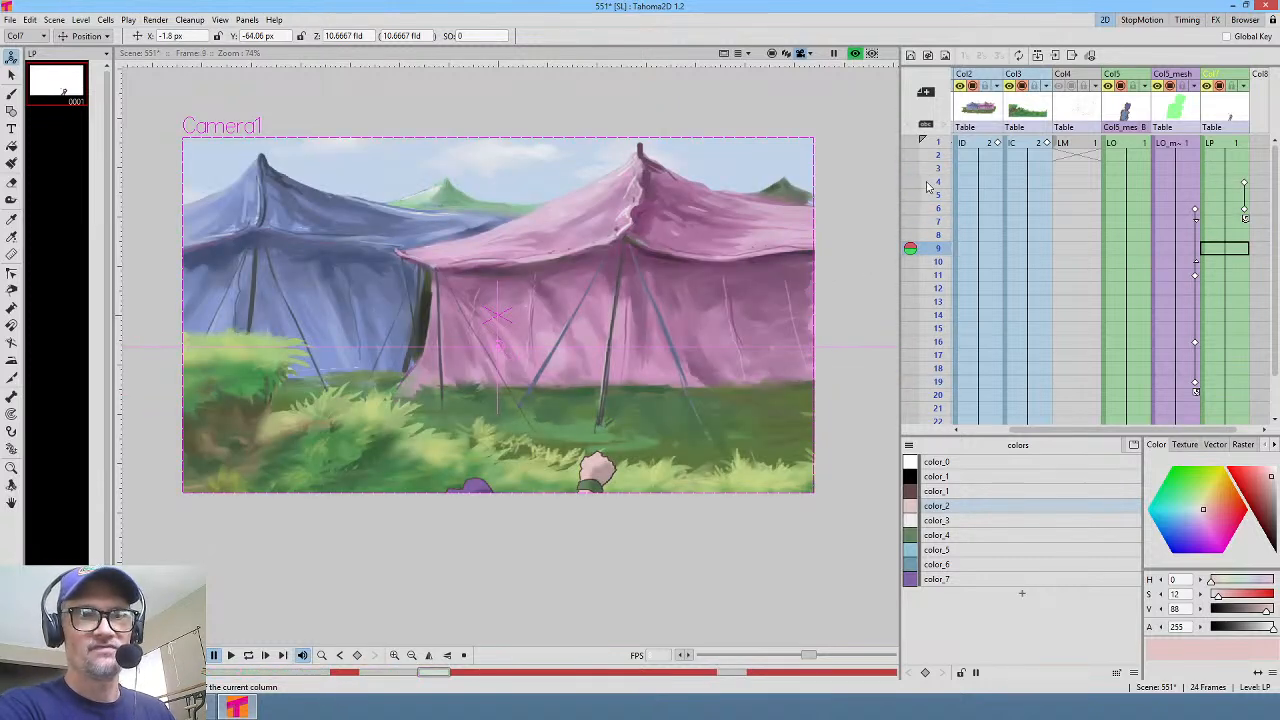
mouse_move(939, 150)
left_mouse_down()
mouse_move(945, 325)
mouse_move(950, 280)
left_mouse_up()
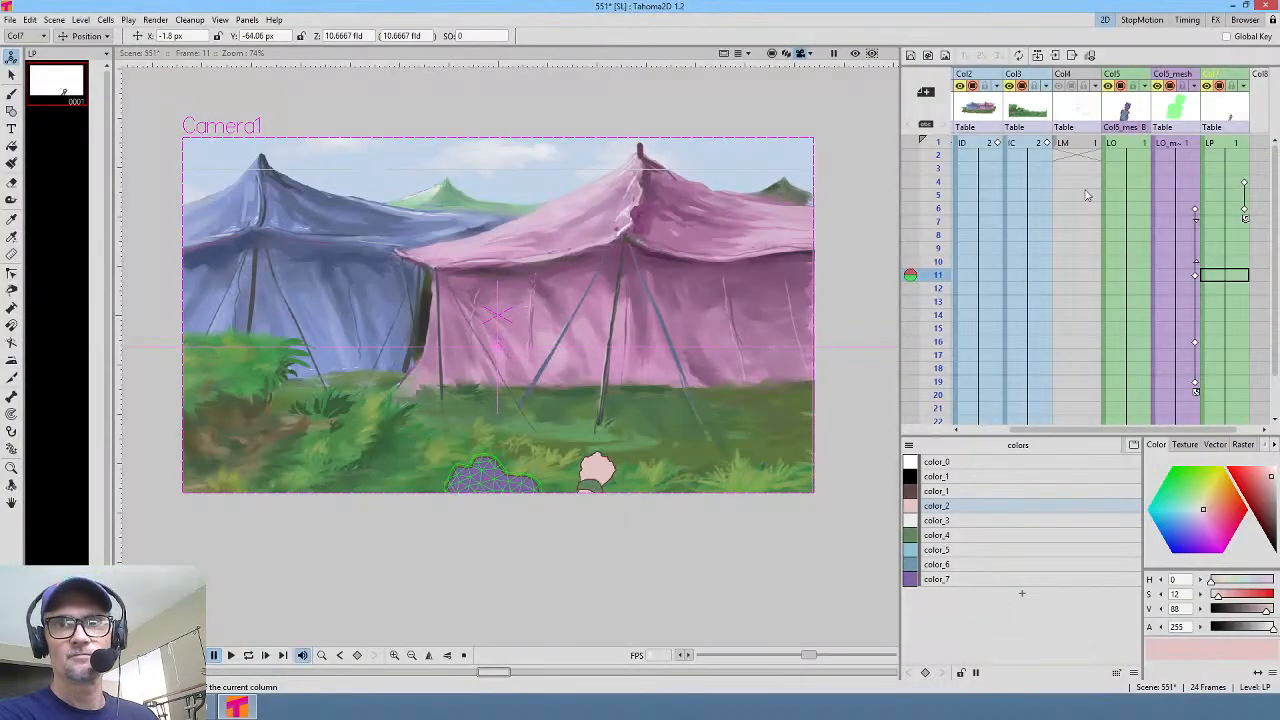
left_click_drag(945, 222, 950, 424)
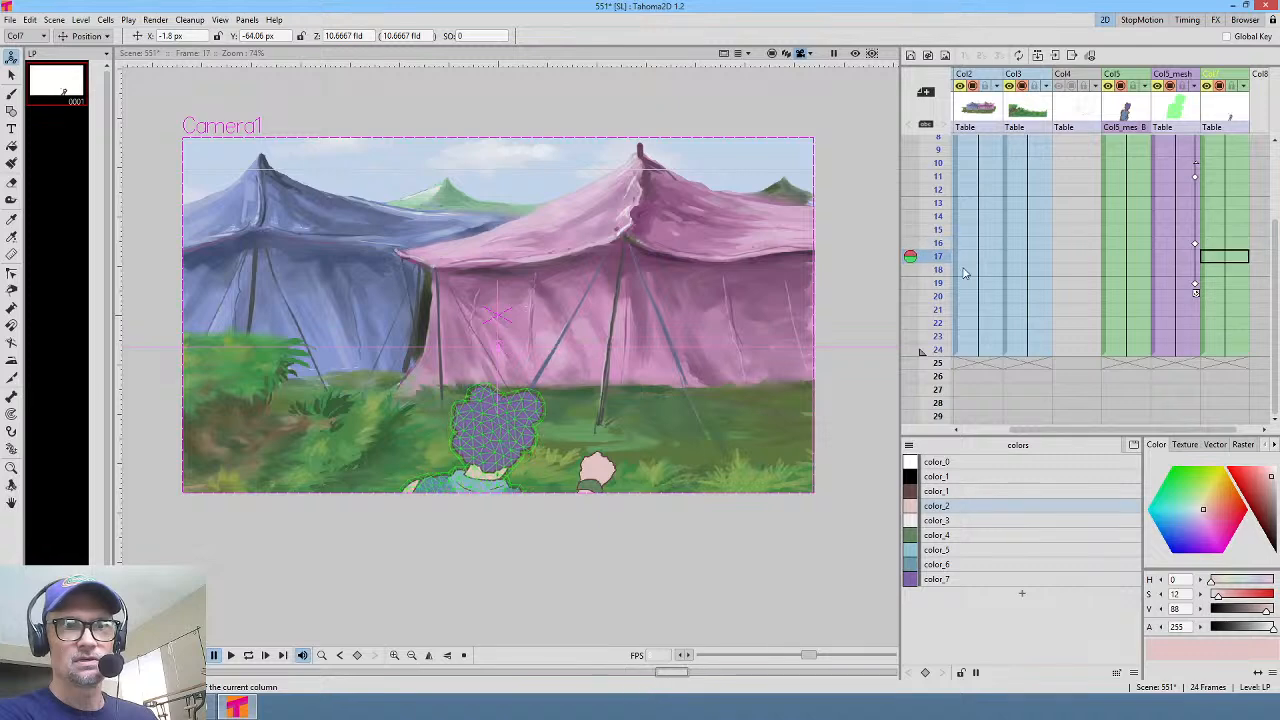
Step: Reposition the LO_mesh character on frame 19 to about X 2.1 px and Y -214.77 px, and render the scene
left_click(966, 289)
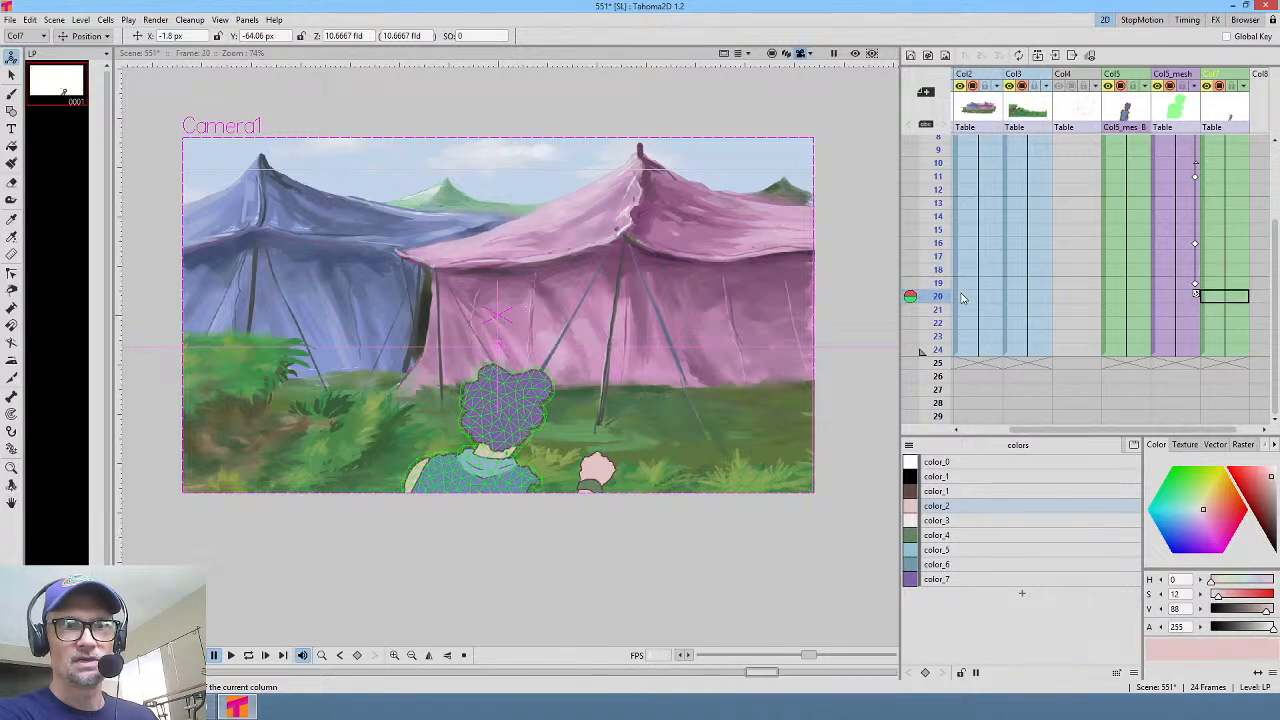
left_click(1190, 285)
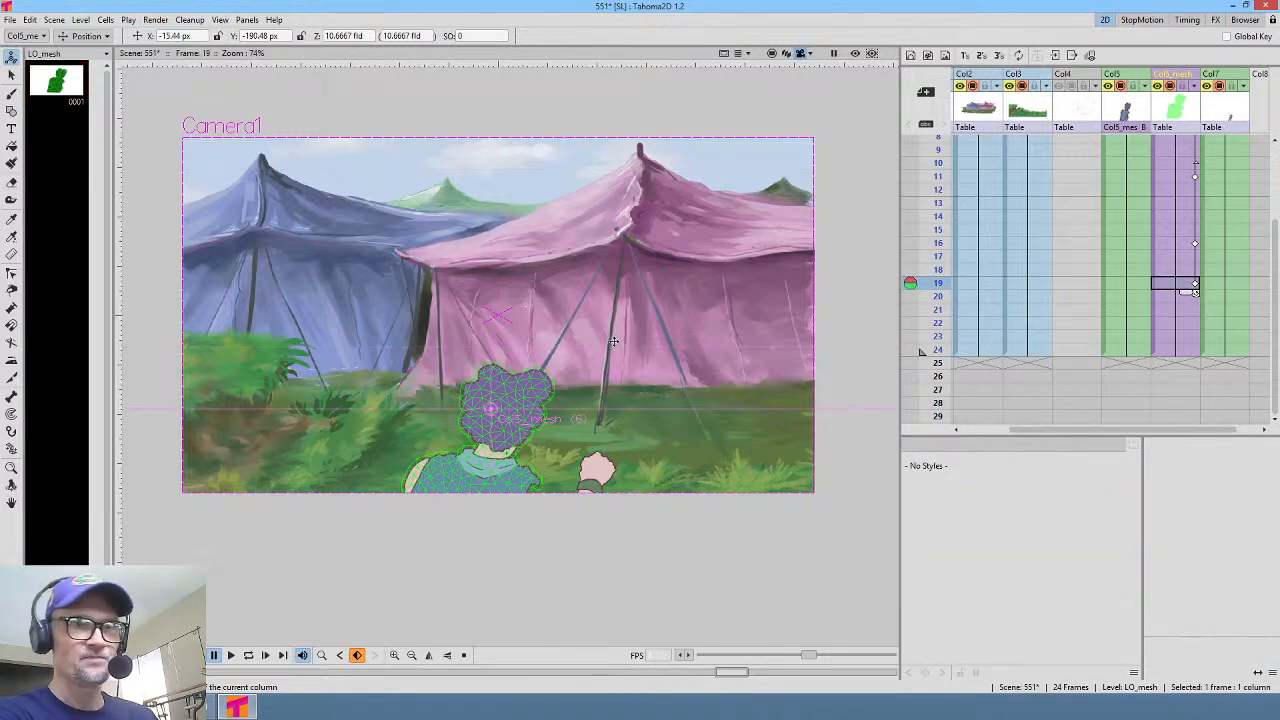
left_click_drag(613, 342, 622, 353)
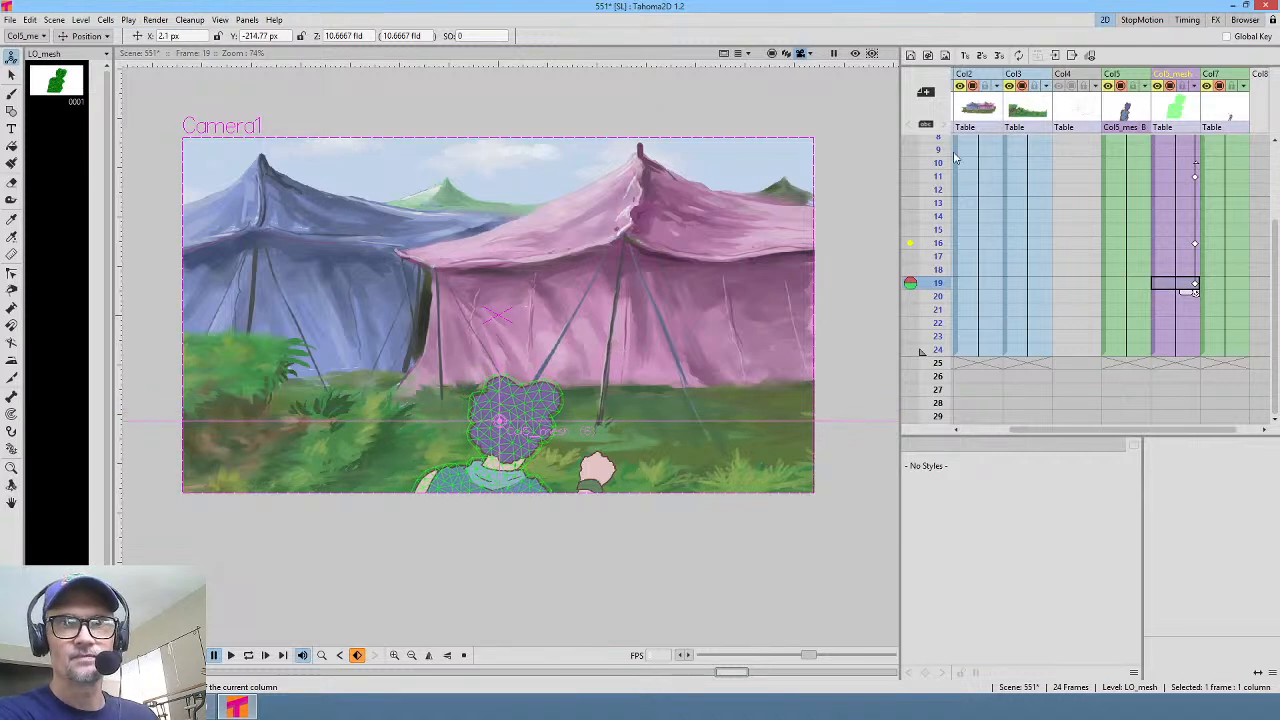
key("ctrl+shift+r")
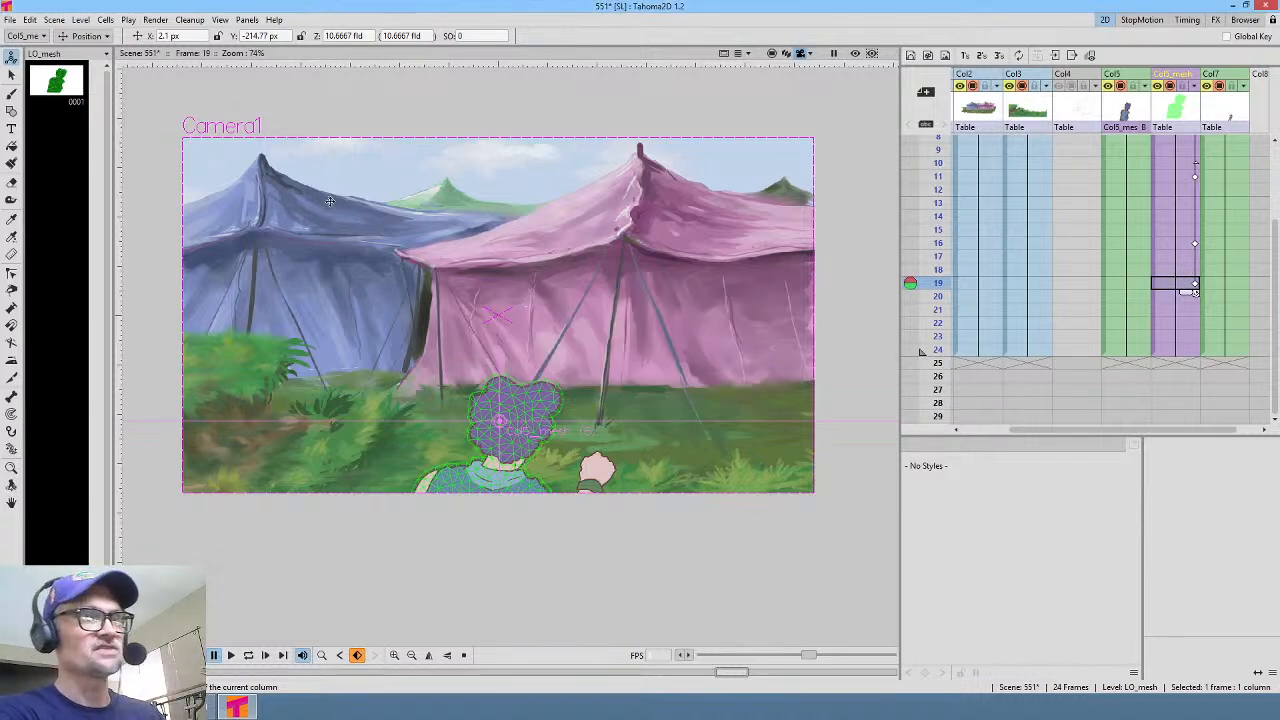
Step: Open the recent scene 550, saving all changes to scene 551
left_click(8, 20)
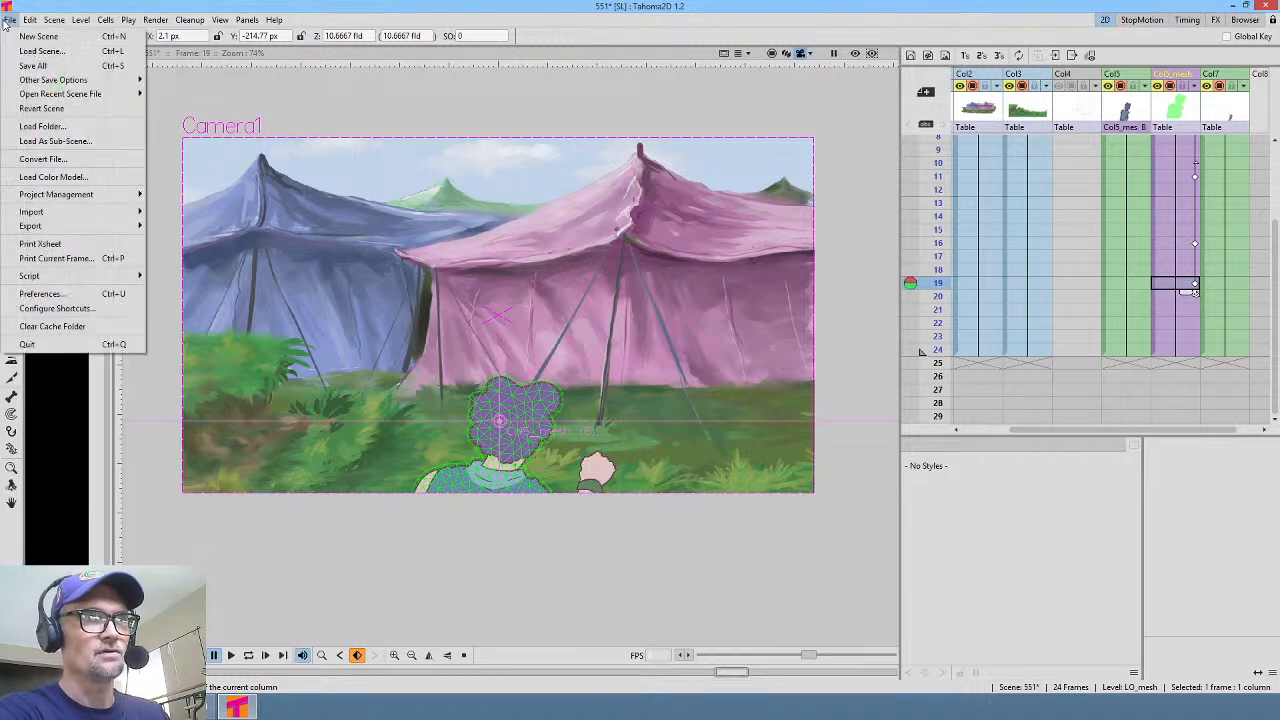
mouse_move(46, 80)
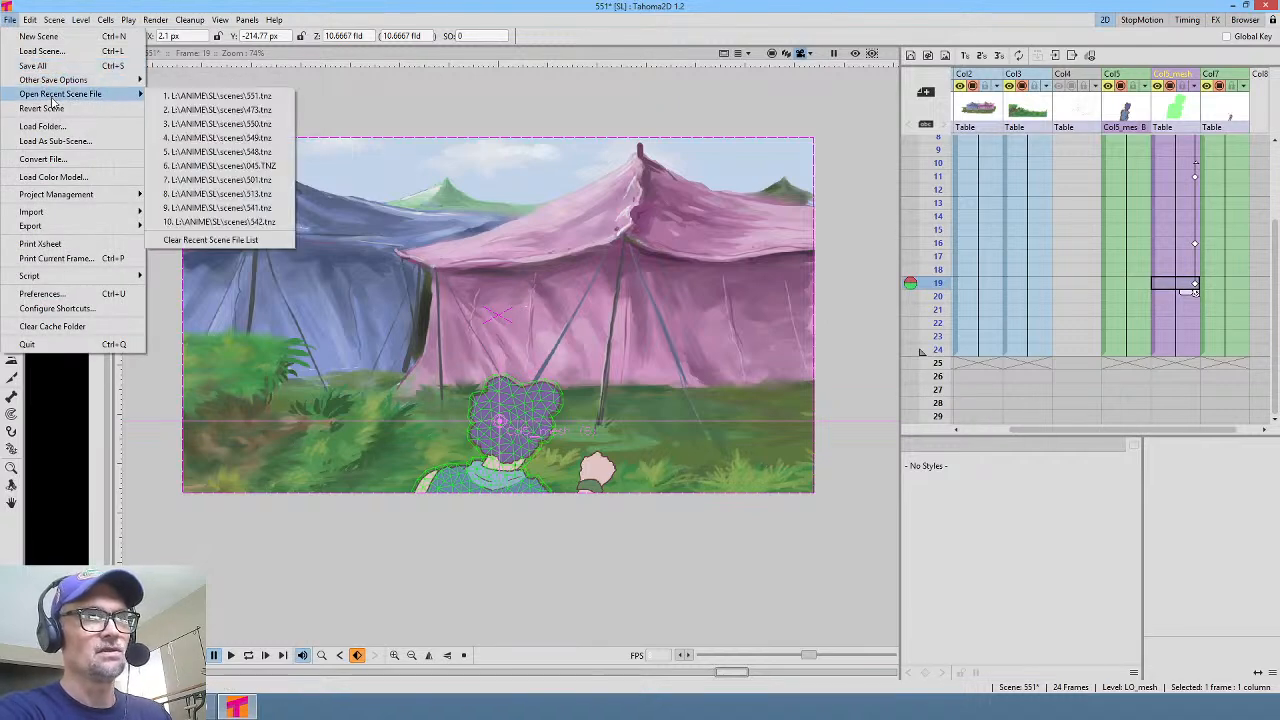
left_click(268, 124)
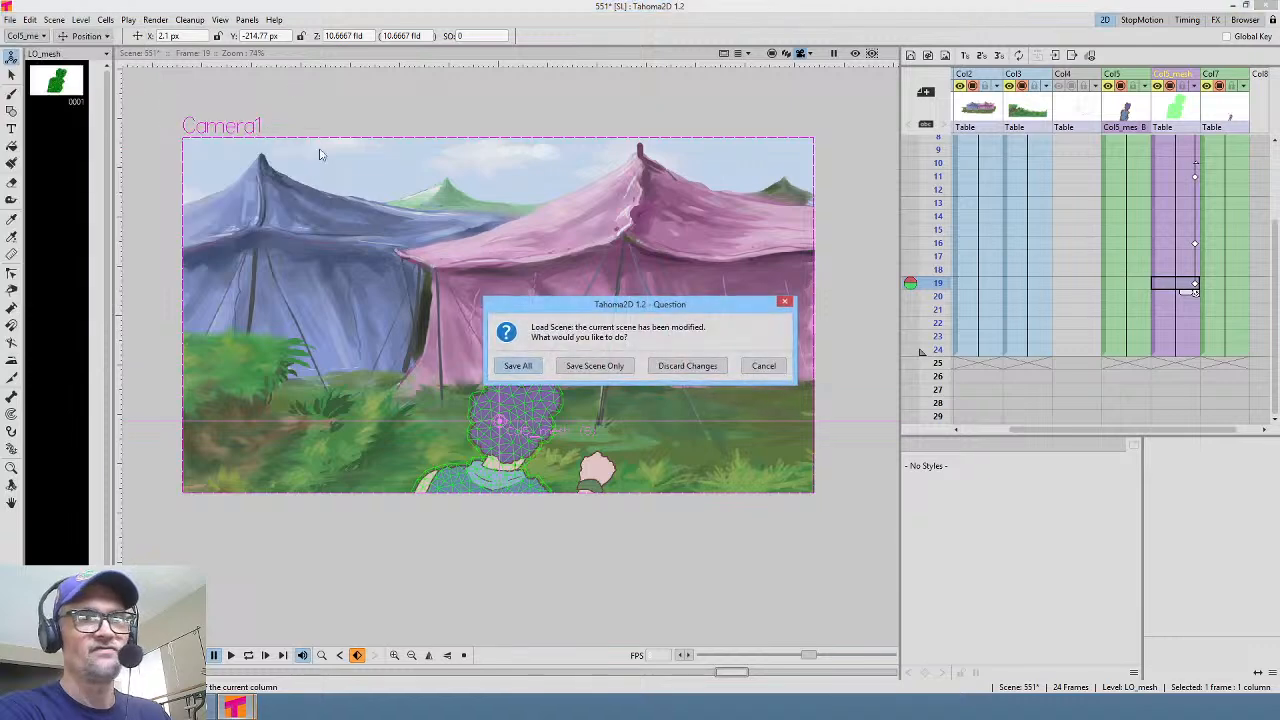
left_click(522, 366)
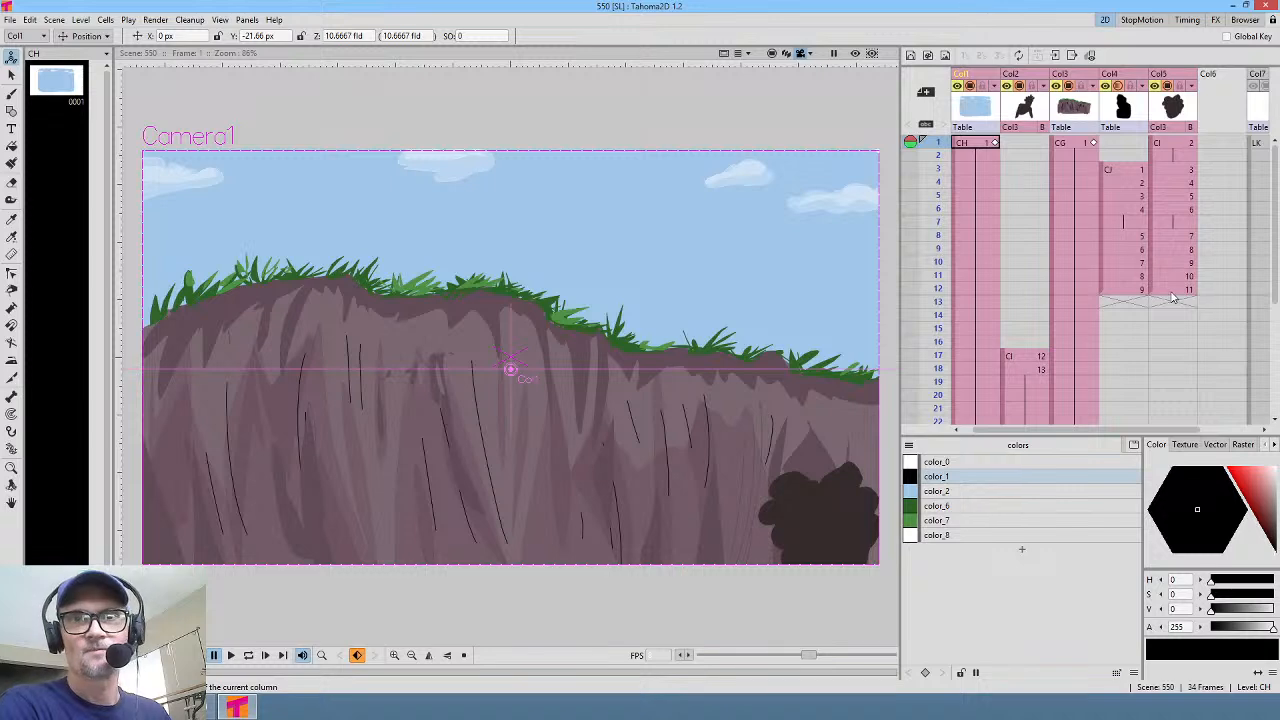
Step: In scene 550's Col2, place CI drawing 12 on frame 25 and clear the level's remaining frames
left_click_drag(940, 140, 946, 366)
scroll(1120, 300, "down", 3)
mouse_move(941, 228)
left_mouse_down()
mouse_move(942, 206)
mouse_move(945, 339)
left_mouse_up()
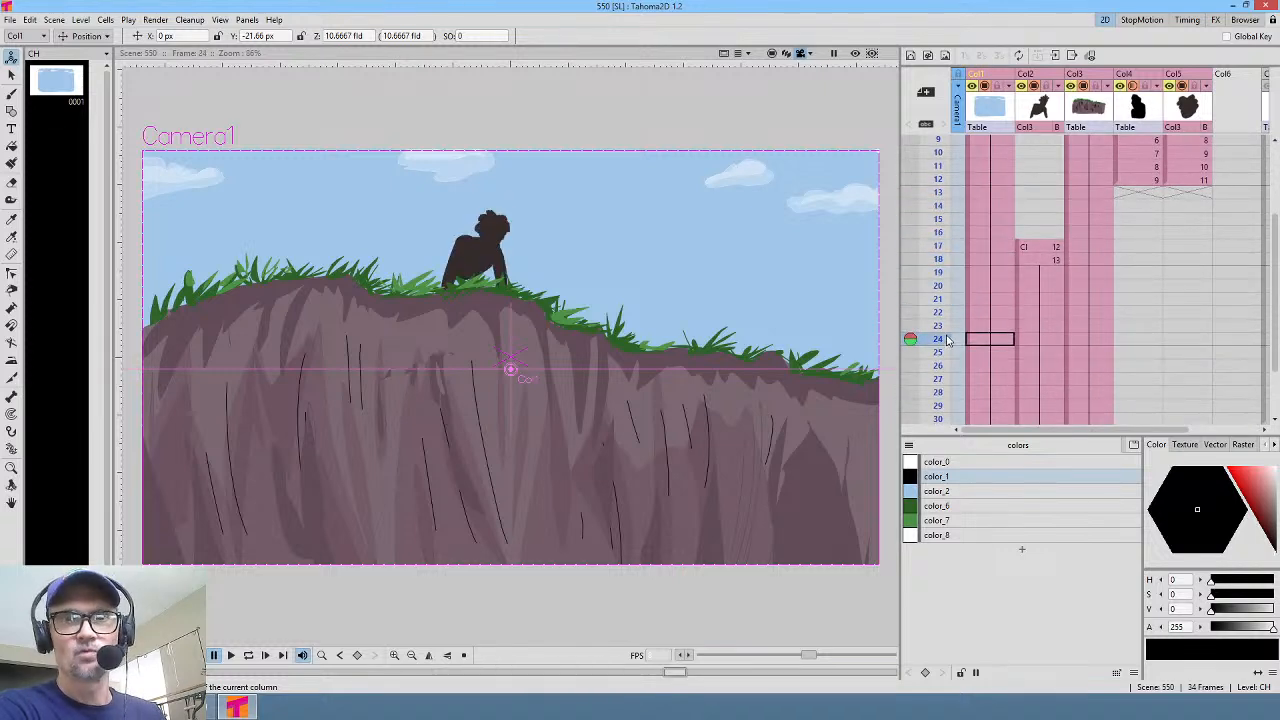
scroll(1120, 222, "down", 3)
left_click(1048, 296)
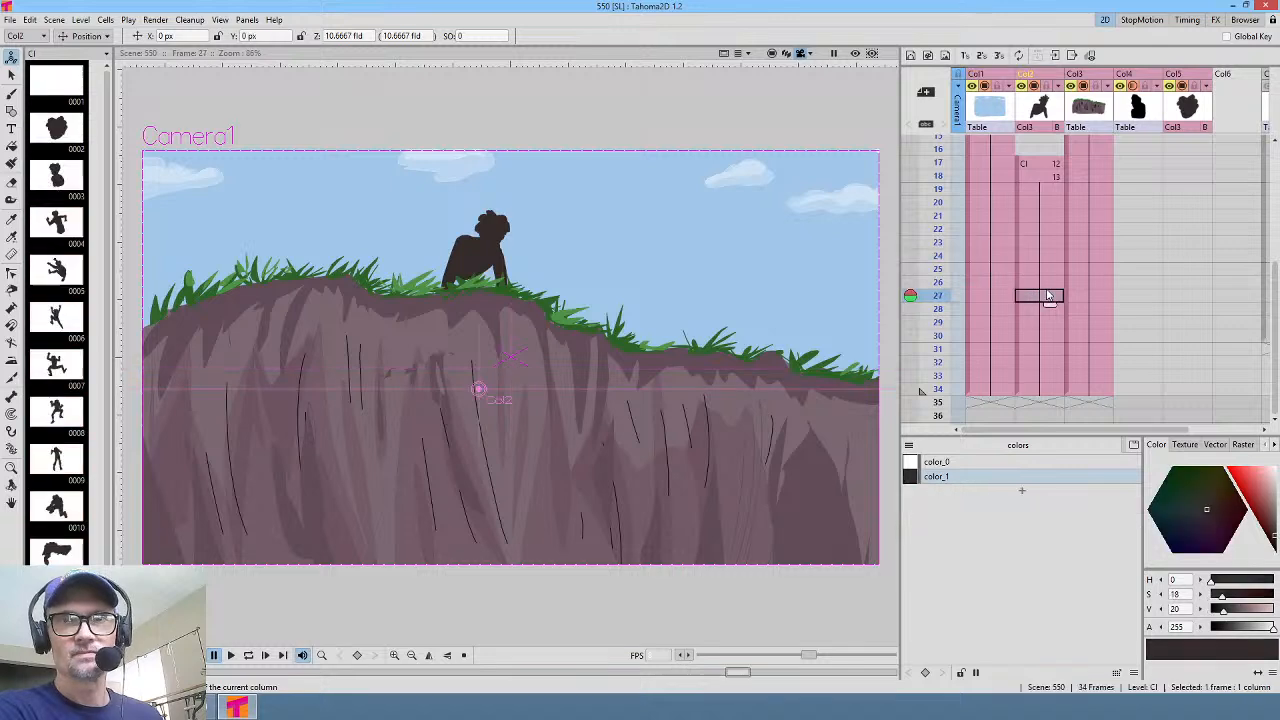
left_click_drag(1040, 172, 1040, 272)
left_click(1040, 272)
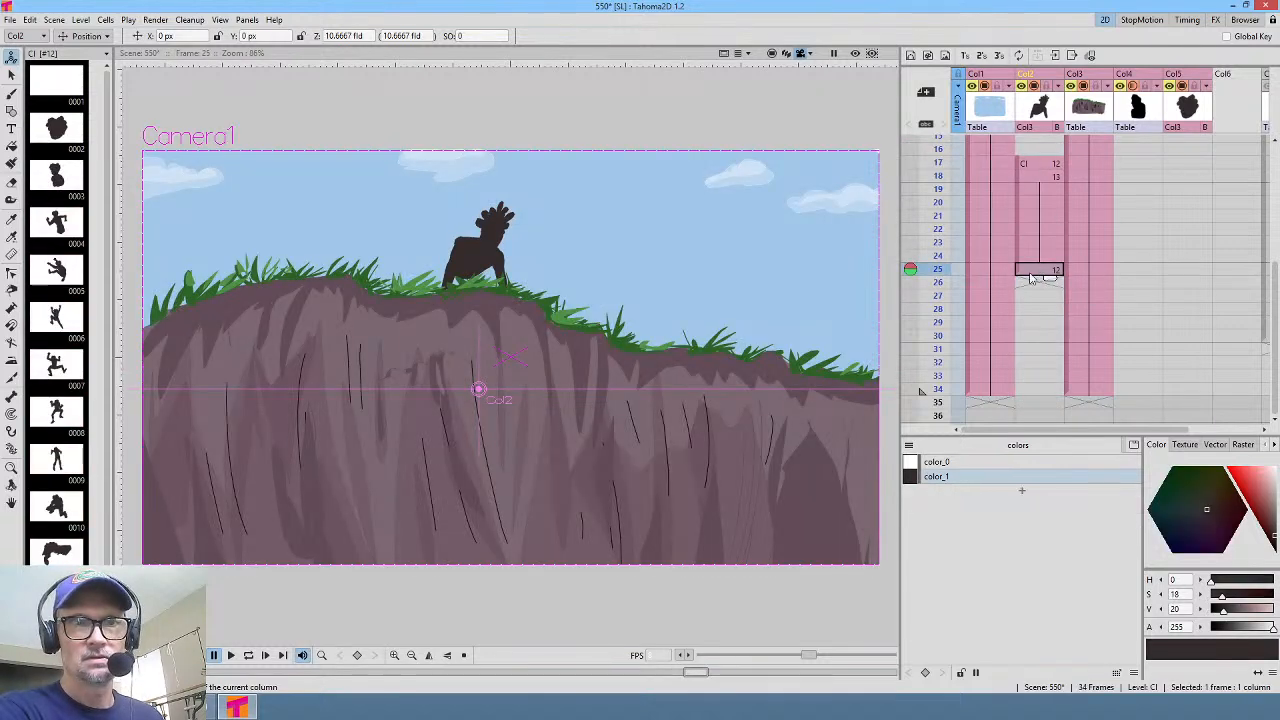
Step: Scrub through scene 550 and play it back to check the silhouette's timing on the cliff
mouse_move(930, 258)
left_mouse_down()
mouse_move(940, 228)
mouse_move(942, 300)
mouse_move(940, 232)
mouse_move(950, 270)
mouse_move(952, 243)
left_mouse_up()
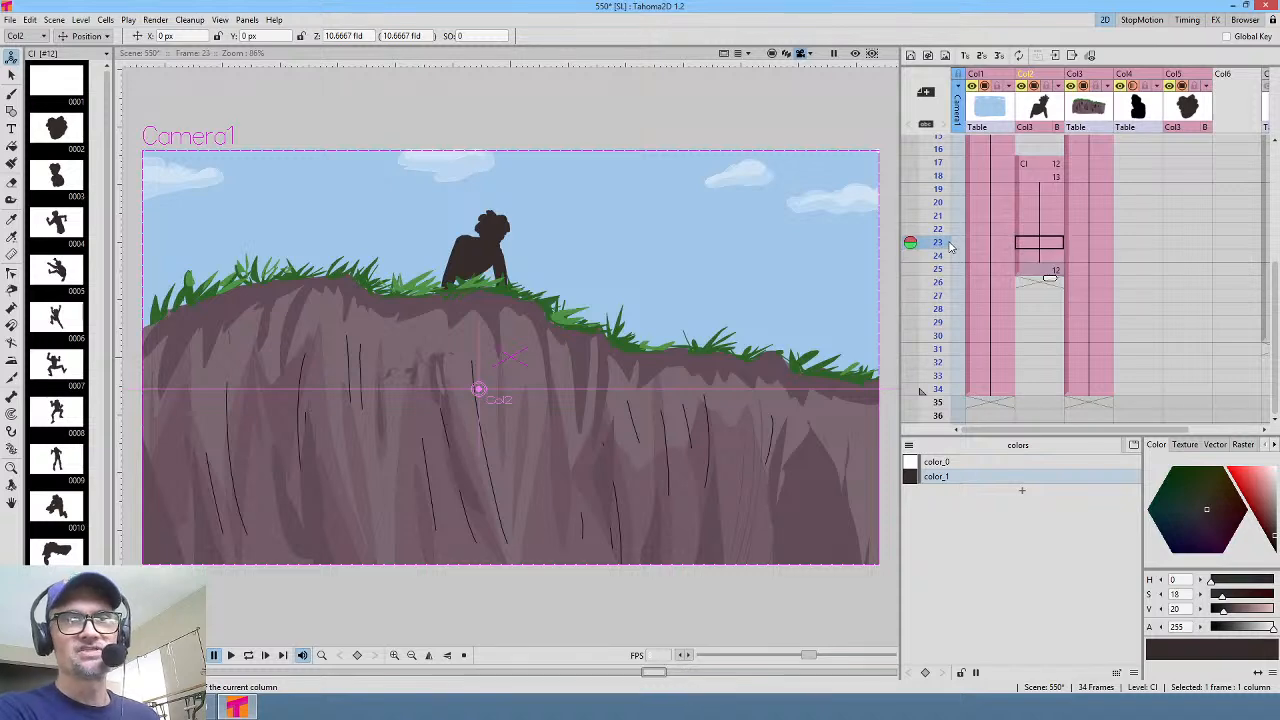
left_click_drag(946, 188, 940, 238)
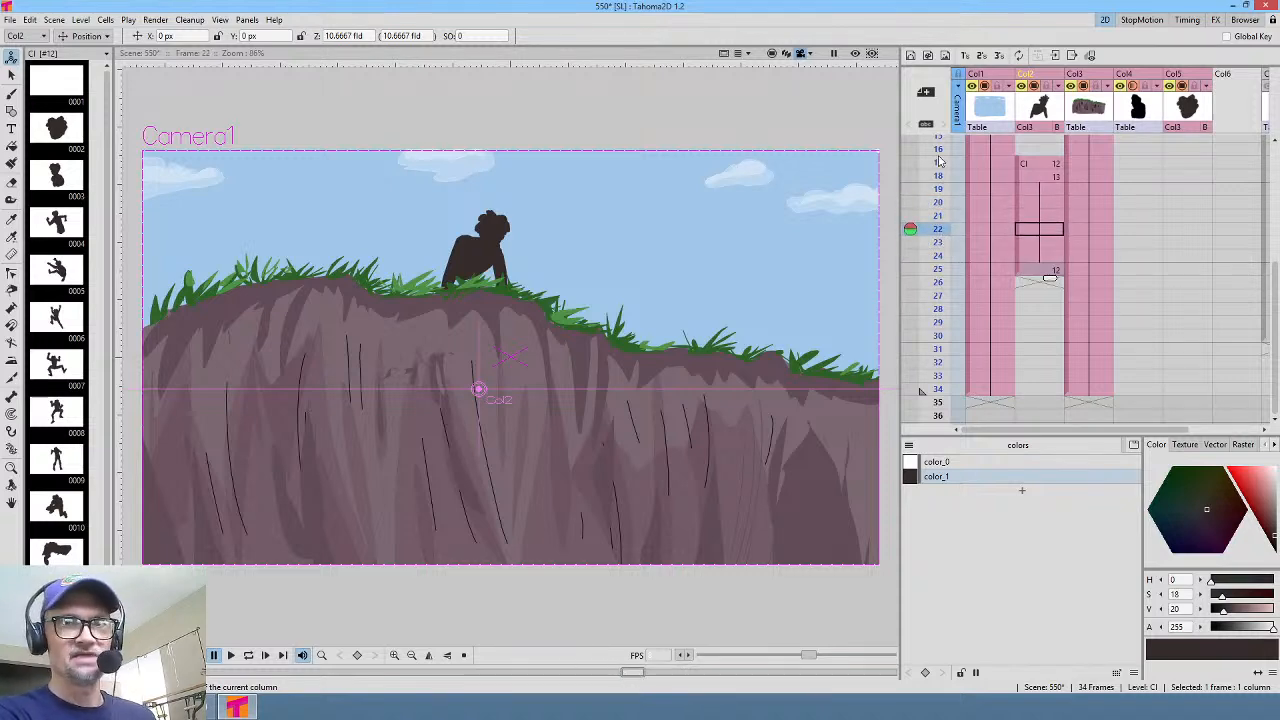
scroll(950, 190, "up", 2)
left_click(946, 189)
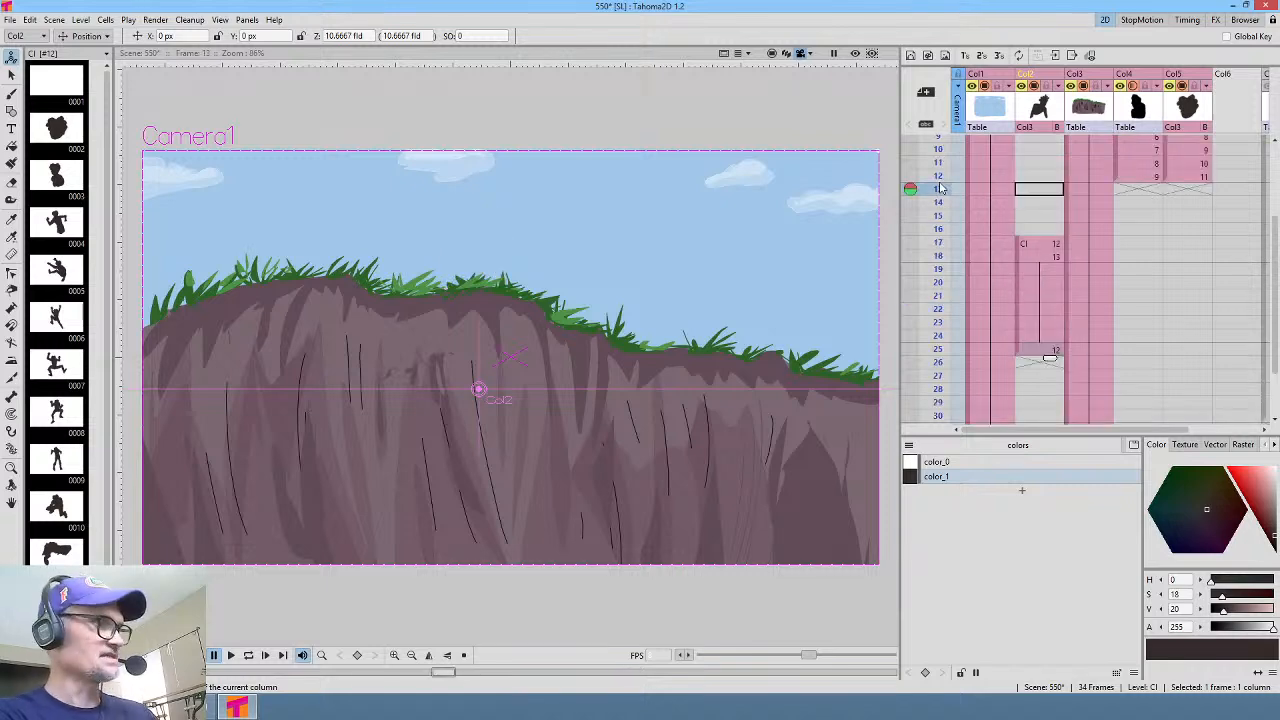
key("l")
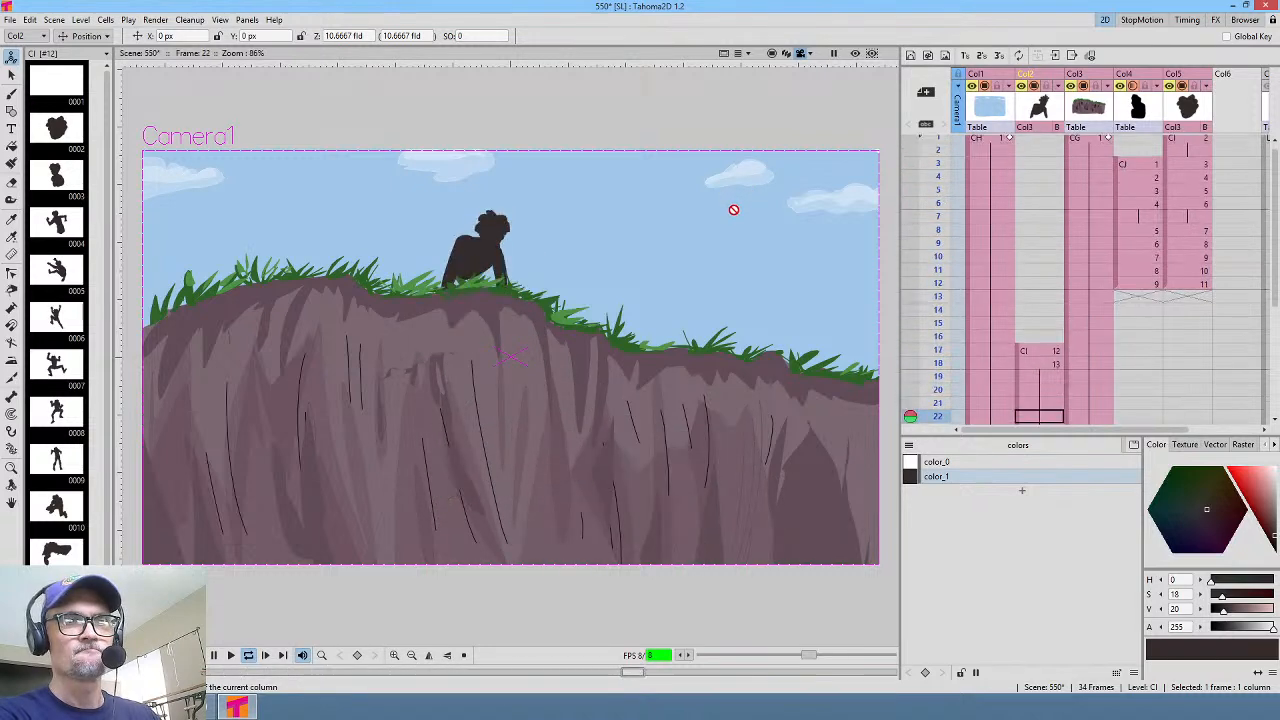
key("l")
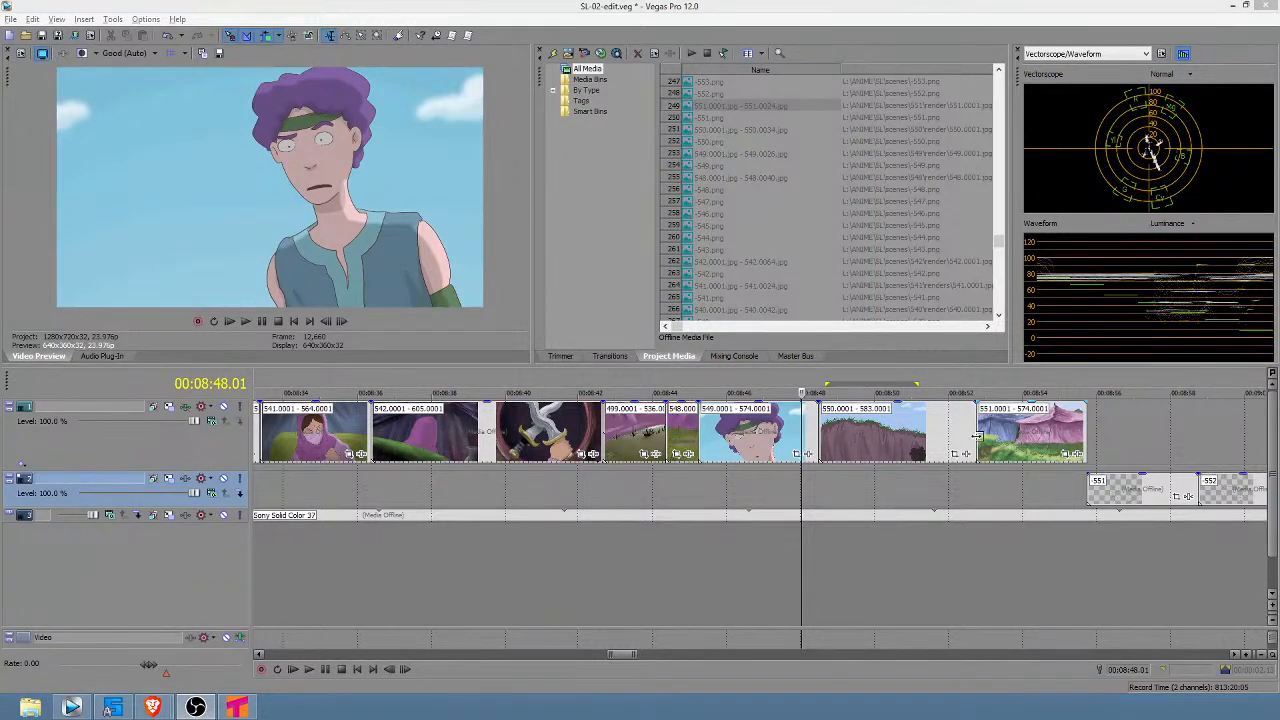
Step: Switch to Vegas Pro and trim the end of the 550 clip, closing the gap before the 551 clip
mouse_move(958, 440)
left_mouse_down()
mouse_move(912, 437)
mouse_move(938, 440)
left_mouse_up()
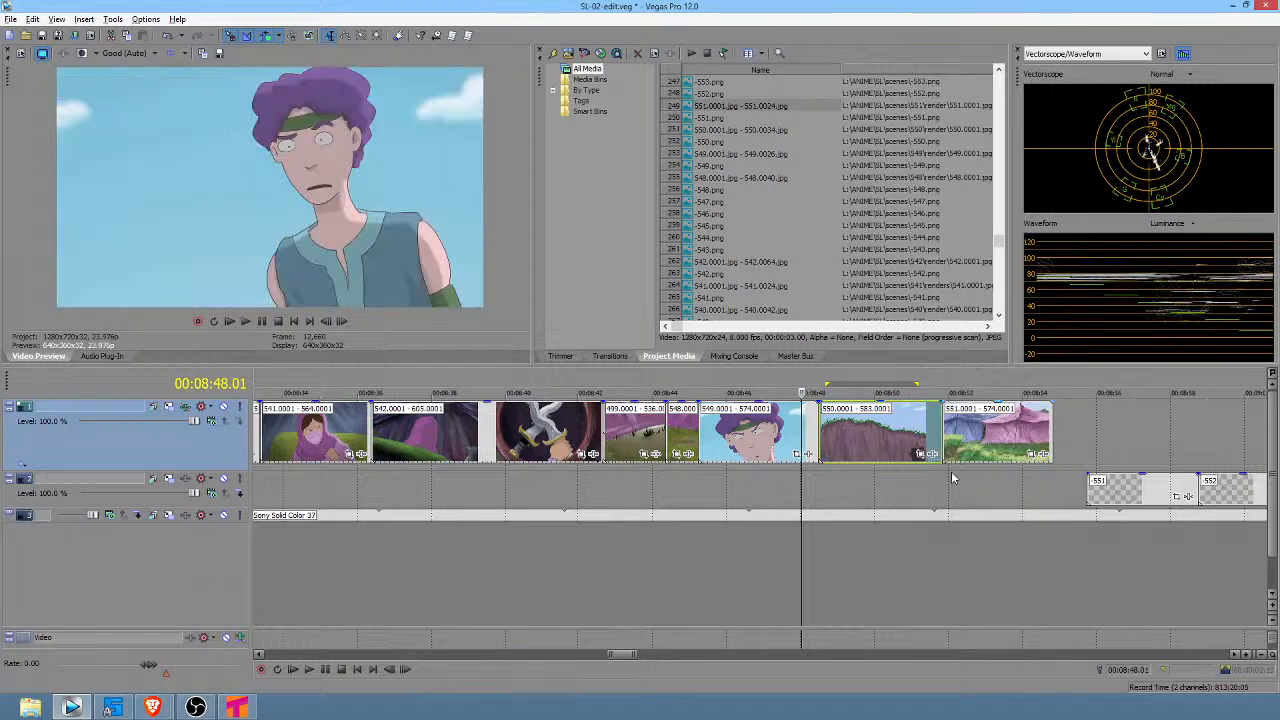
left_click(829, 551)
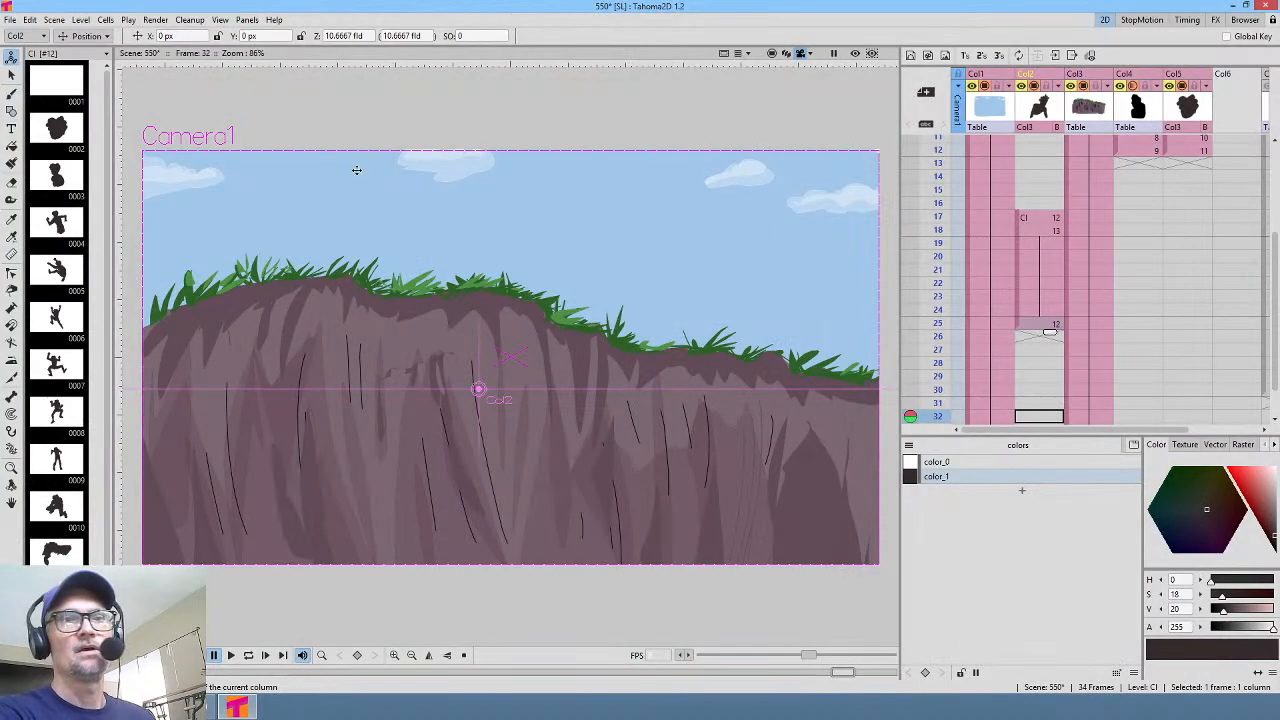
Step: Return to Tahoma2D and save the open scene under the name 552 in the scenes folder
left_click(11, 20)
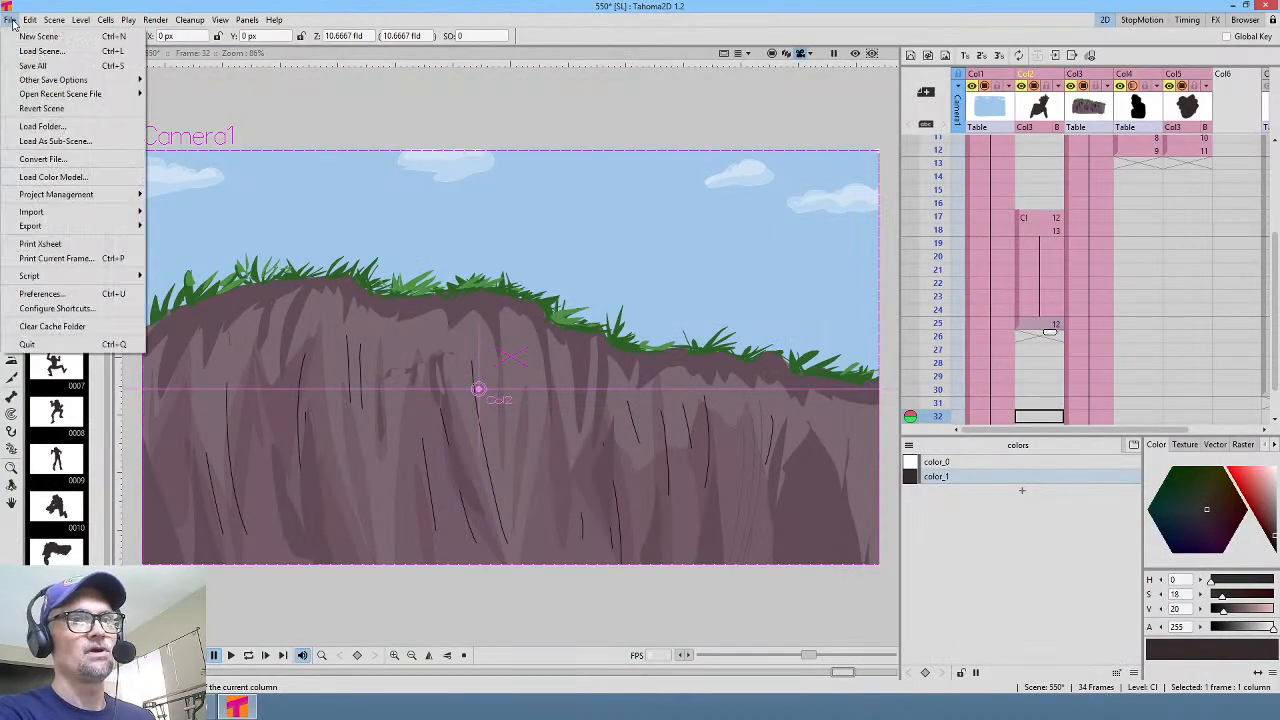
left_click(11, 20)
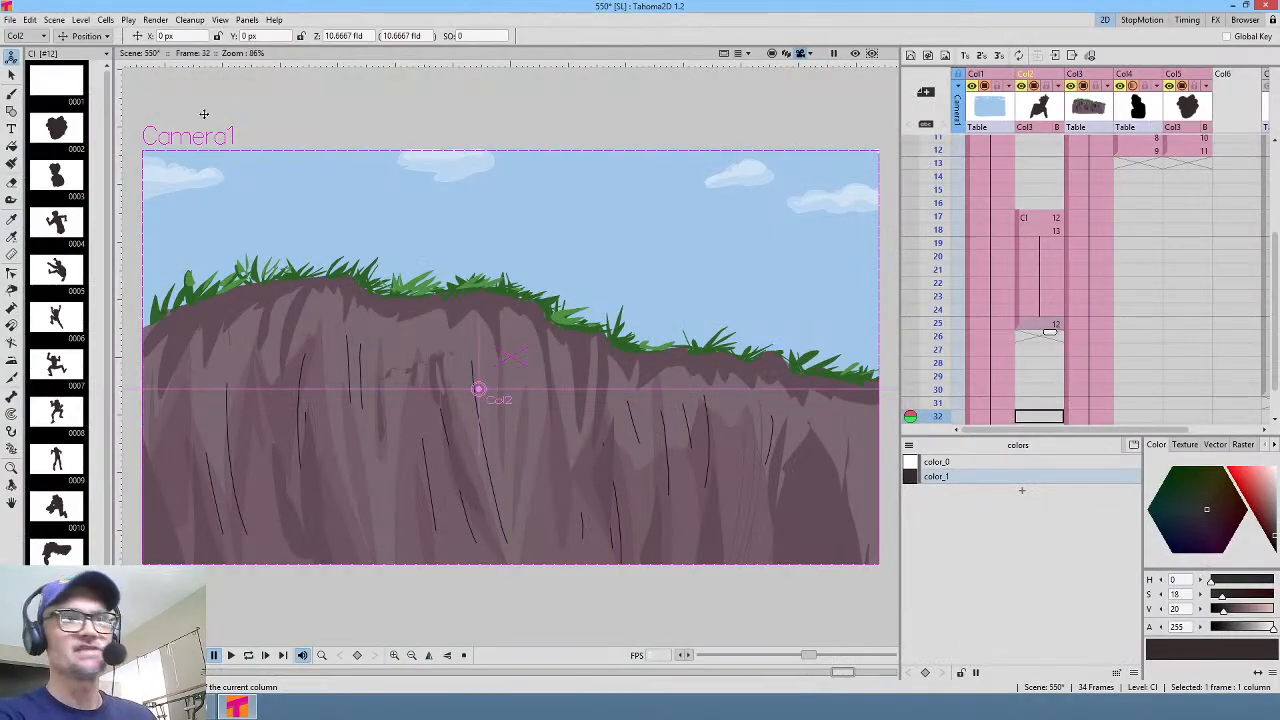
left_click(13, 20)
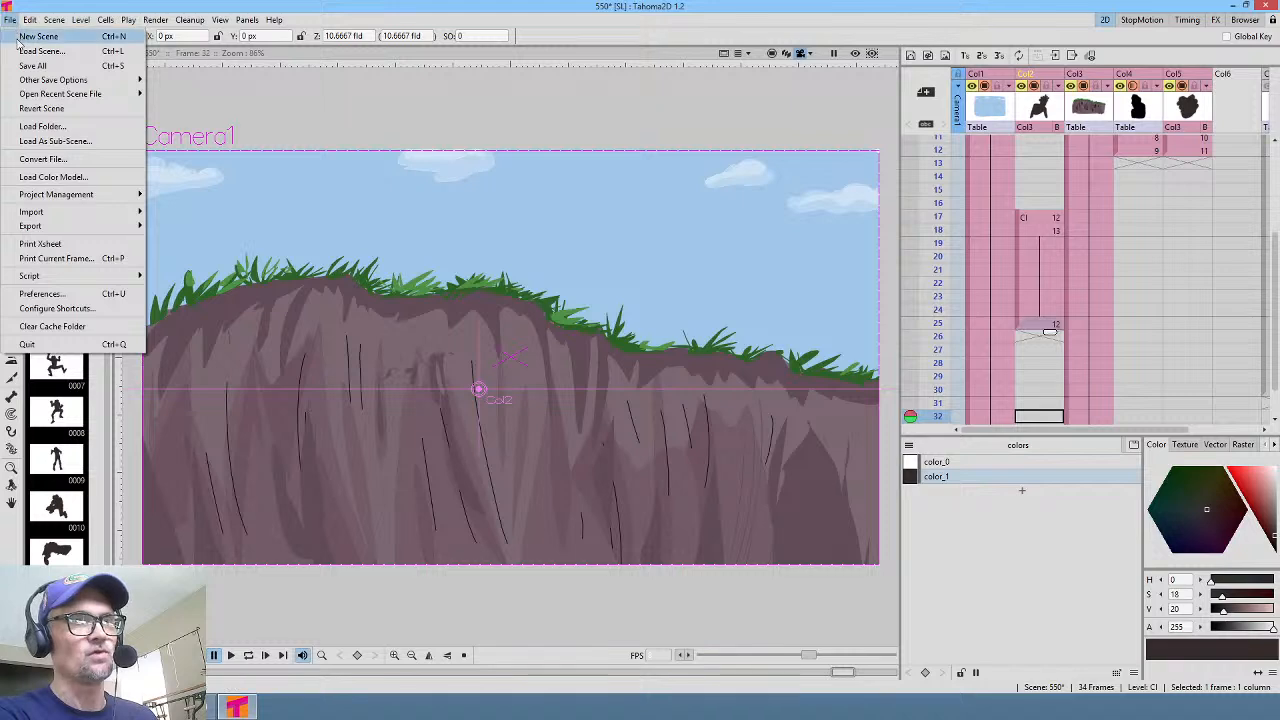
mouse_move(110, 80)
left_click(170, 99)
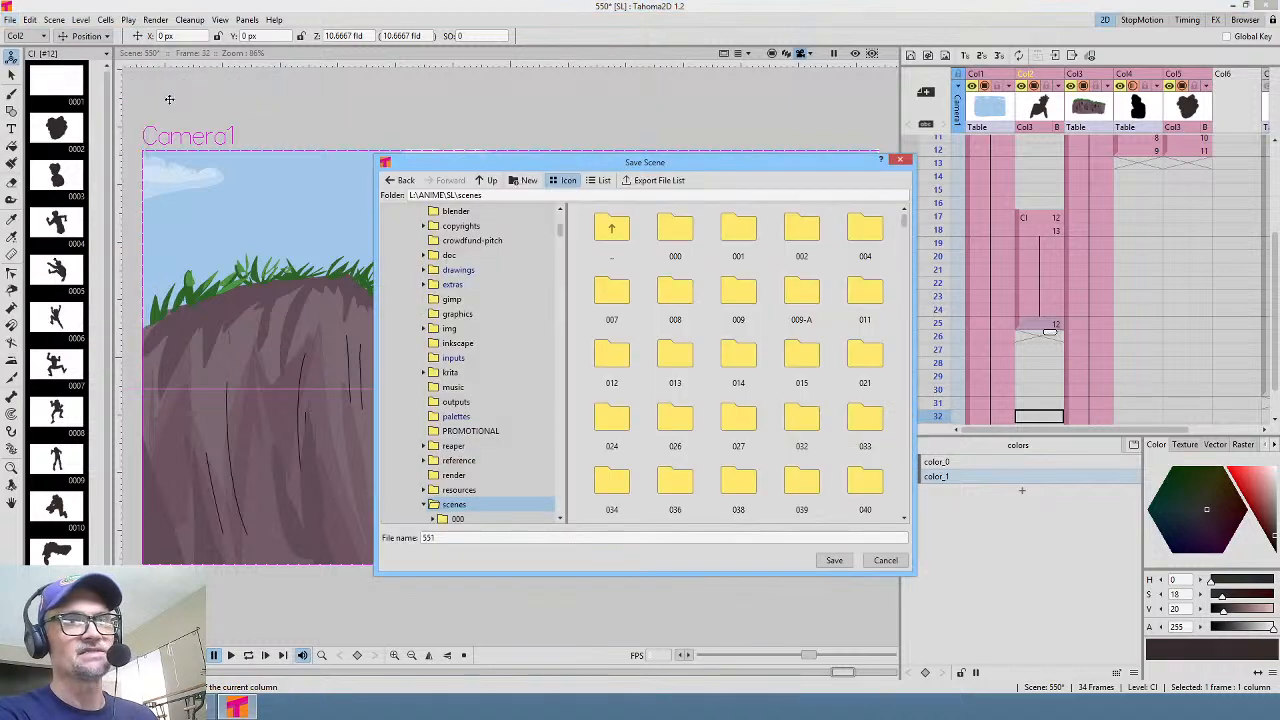
double_click(458, 538)
type("551")
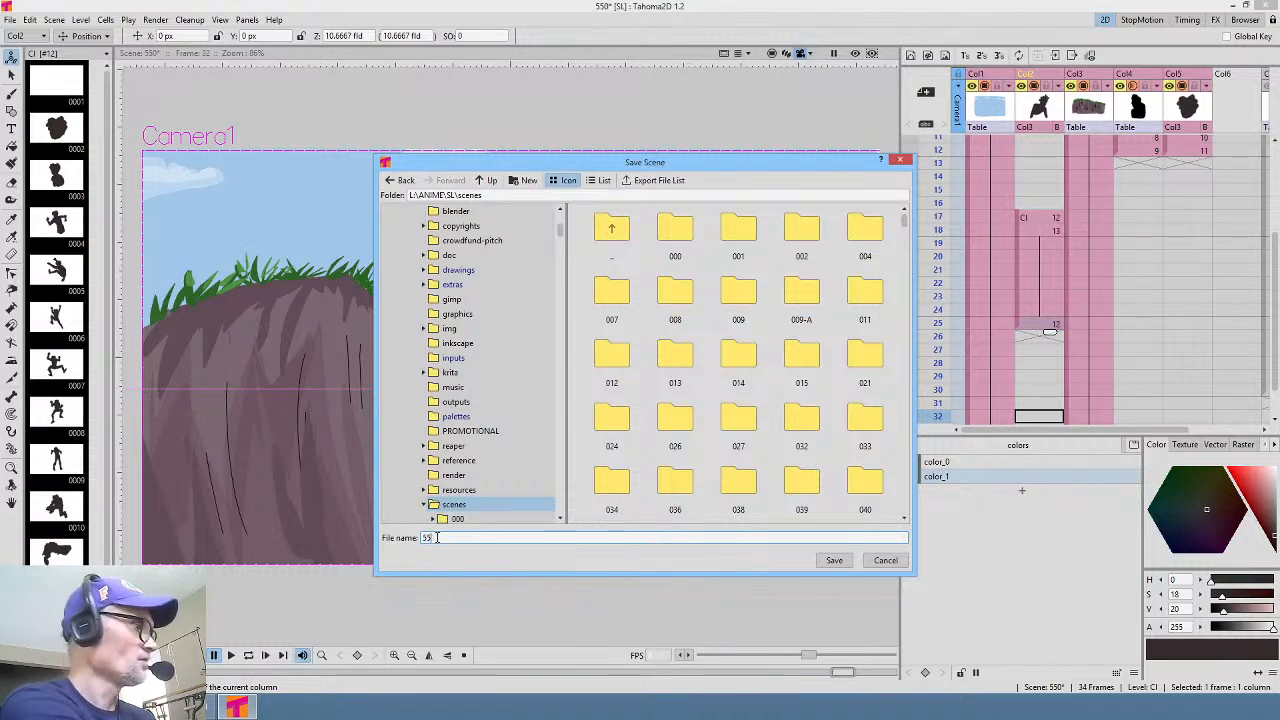
left_click(834, 559)
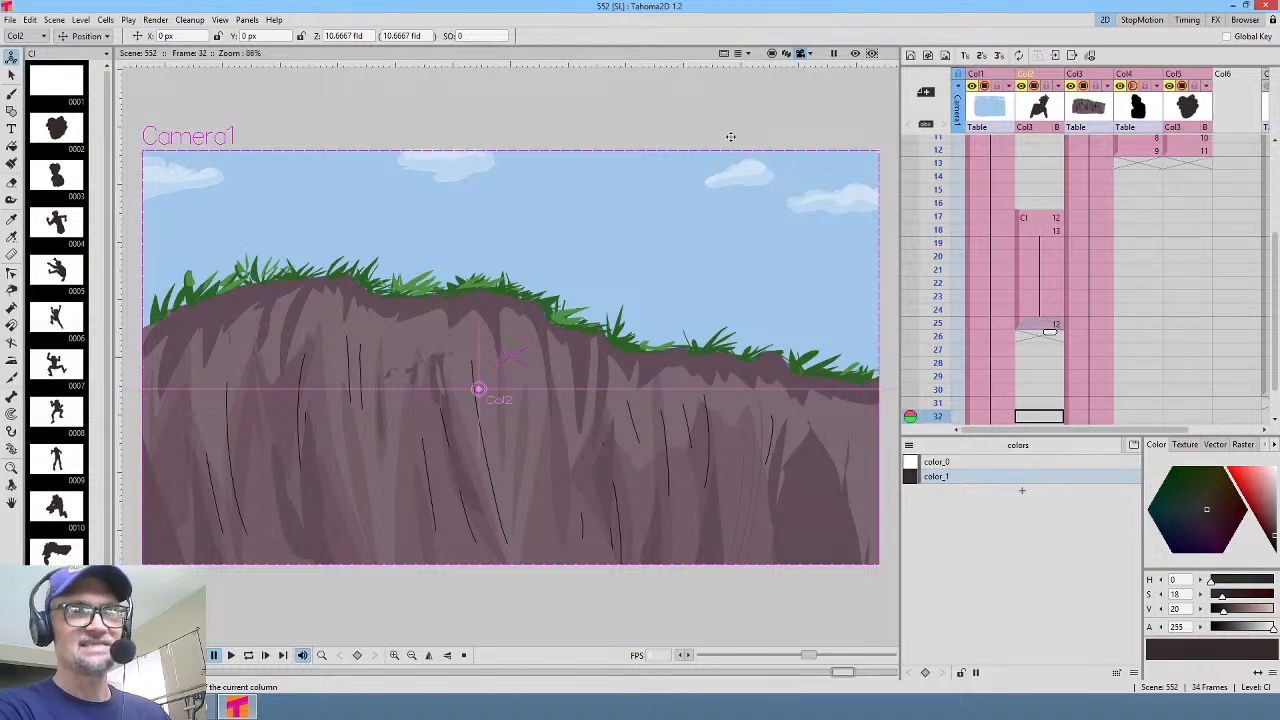
Step: Delete the silhouette columns and the LK sketch column, keeping only the sky and cliff columns
left_click(1040, 113)
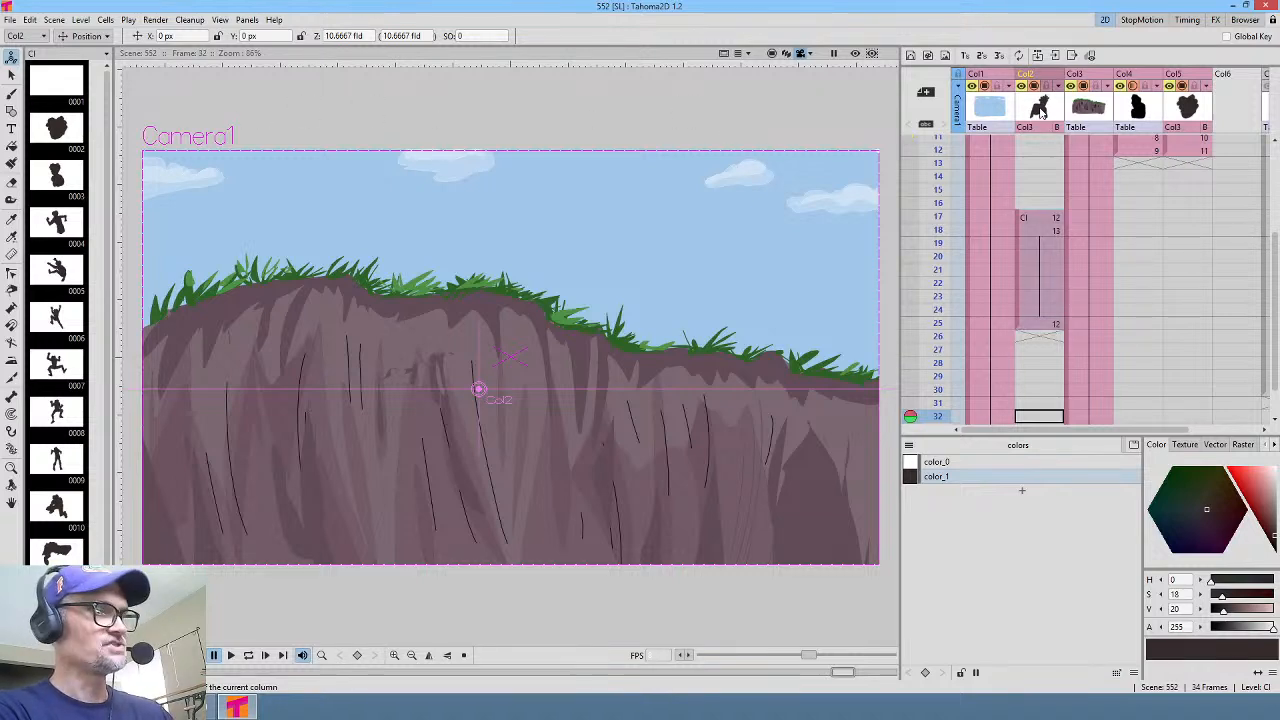
key("Delete")
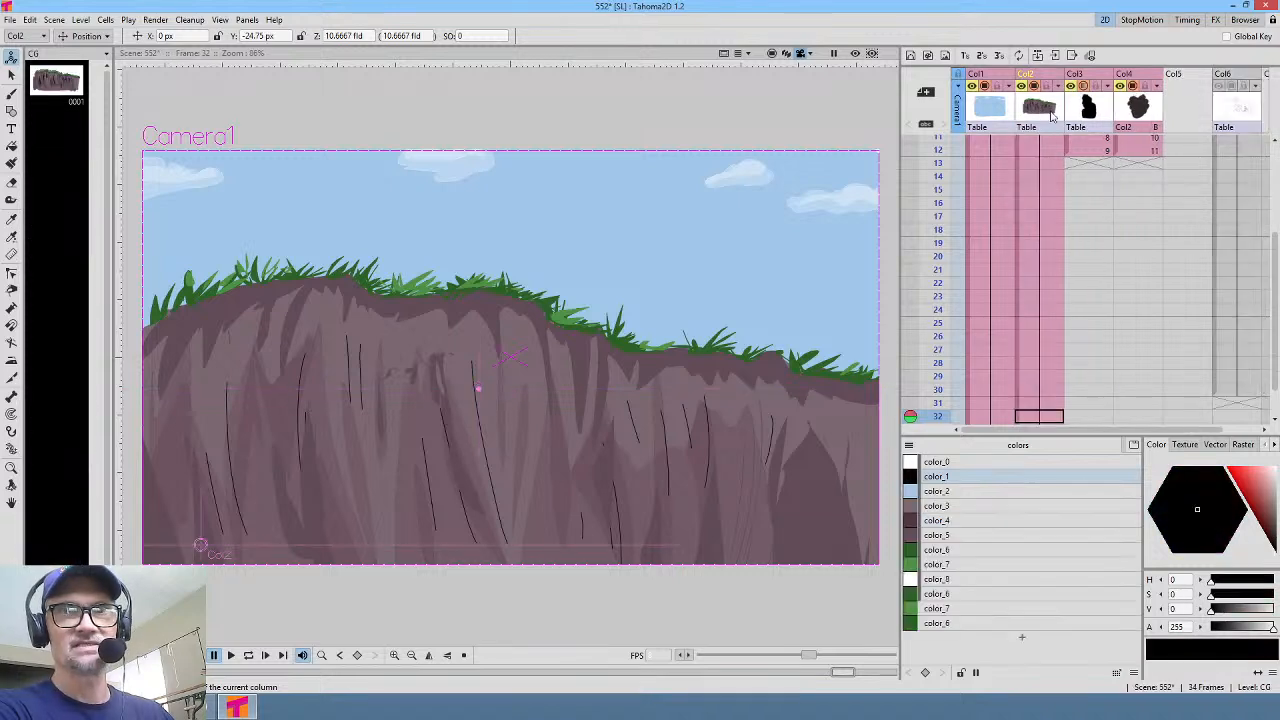
left_click(1090, 113)
key("Delete")
left_click(1089, 114)
key("Delete")
left_click(1145, 106)
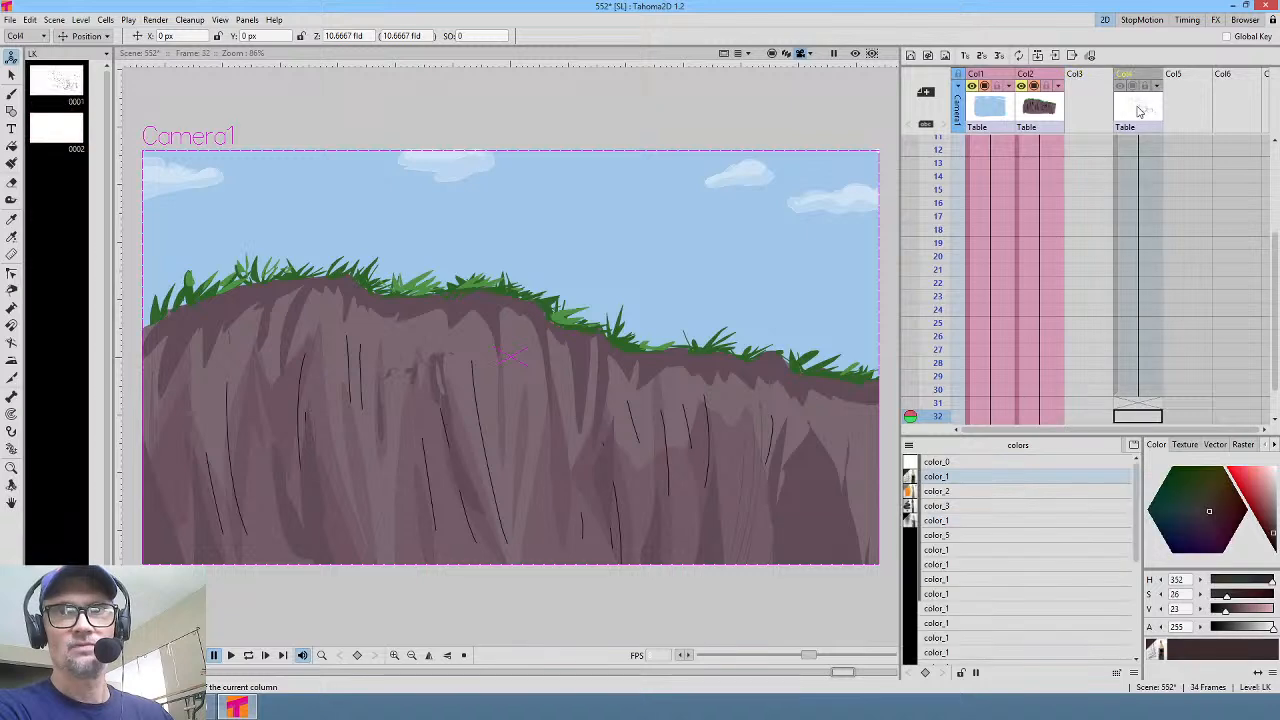
key("Delete")
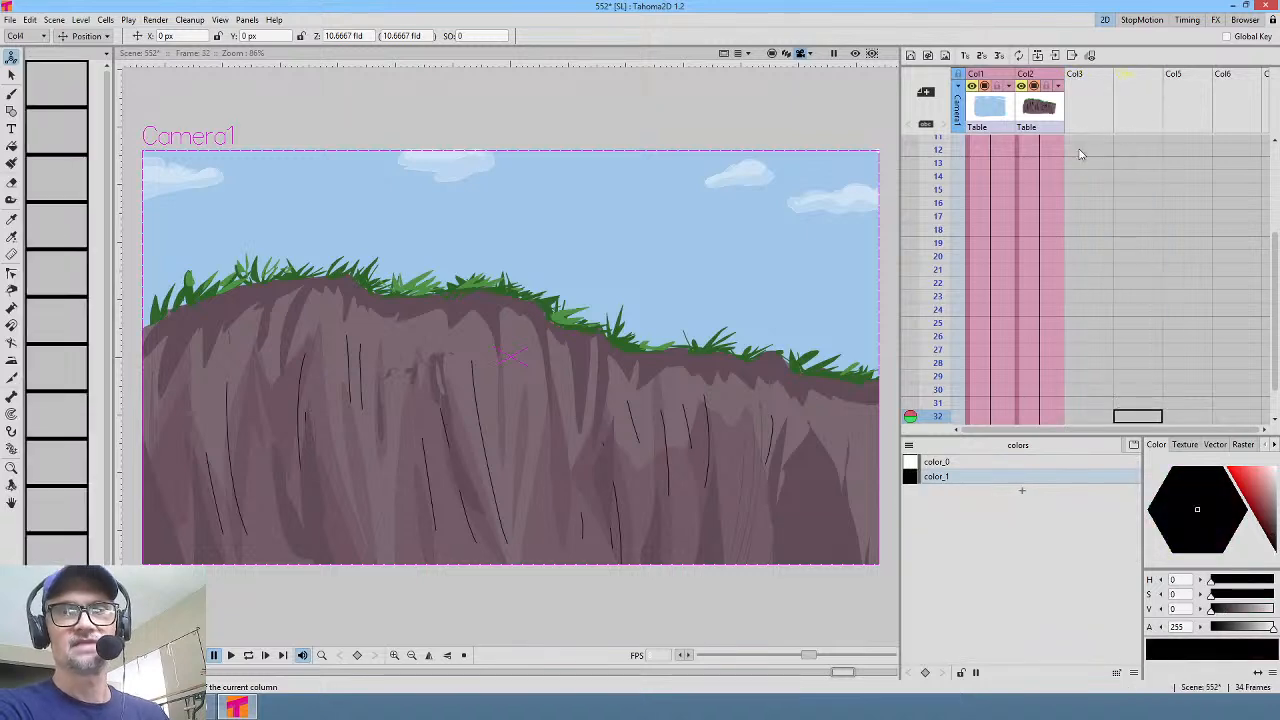
Step: Remove all unused levels from the scene cast and save scene 552
left_click(247, 20)
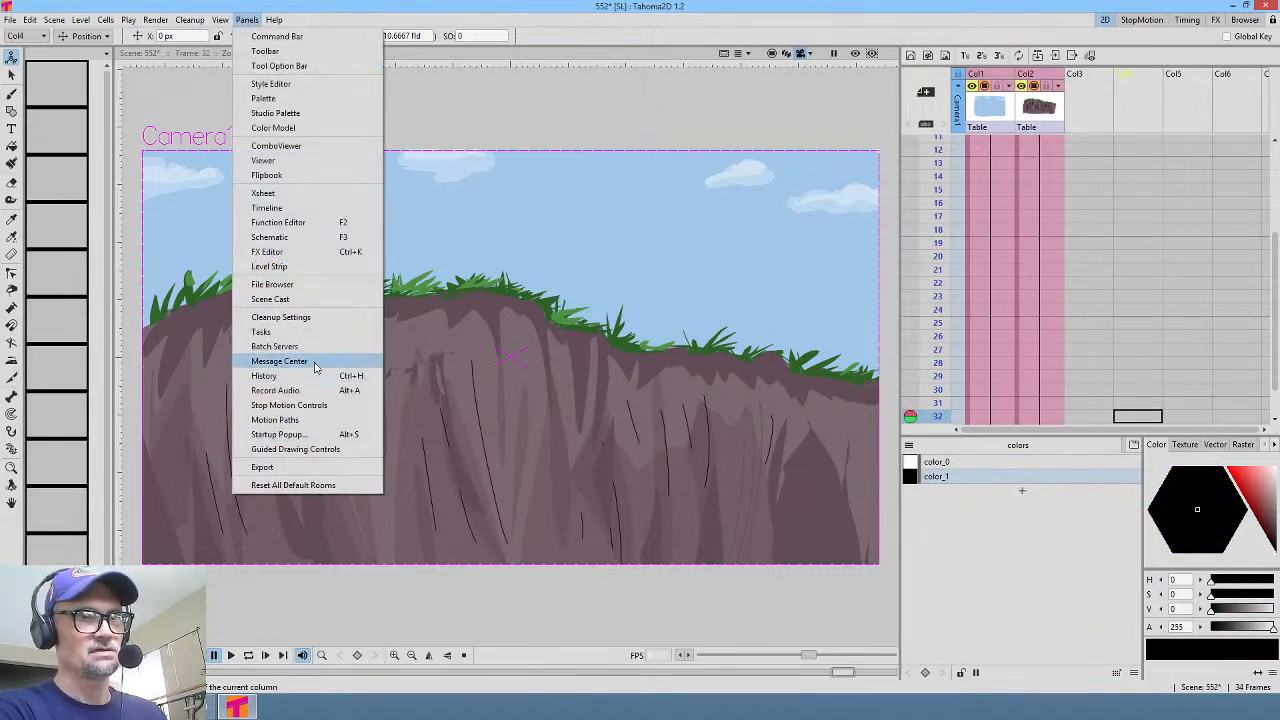
left_click(319, 302)
right_click(678, 355)
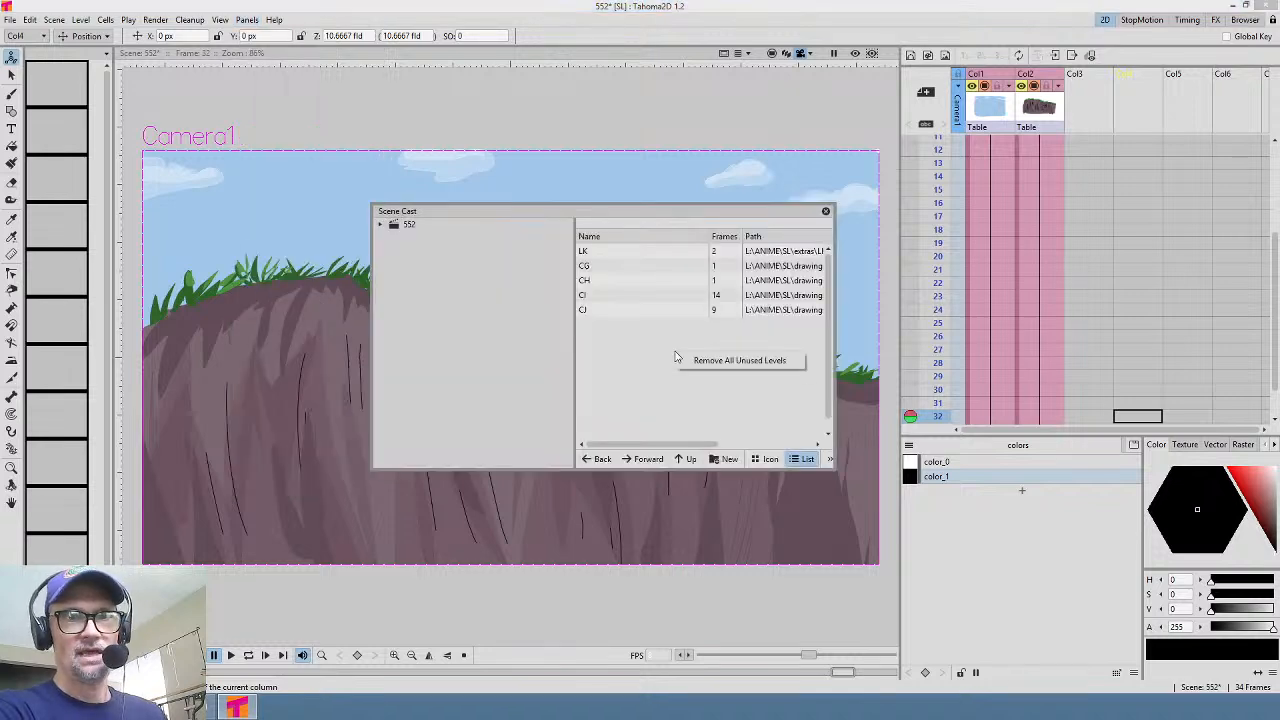
left_click(710, 363)
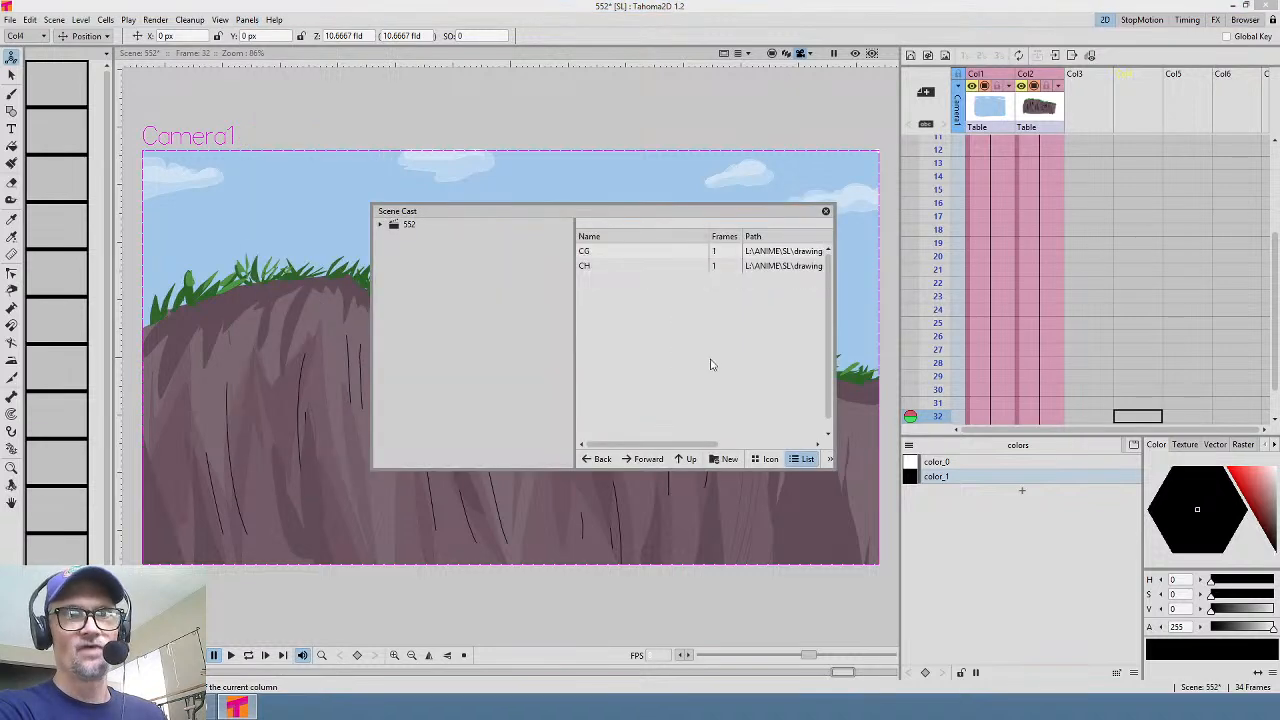
left_click(825, 211)
key("ctrl+s")
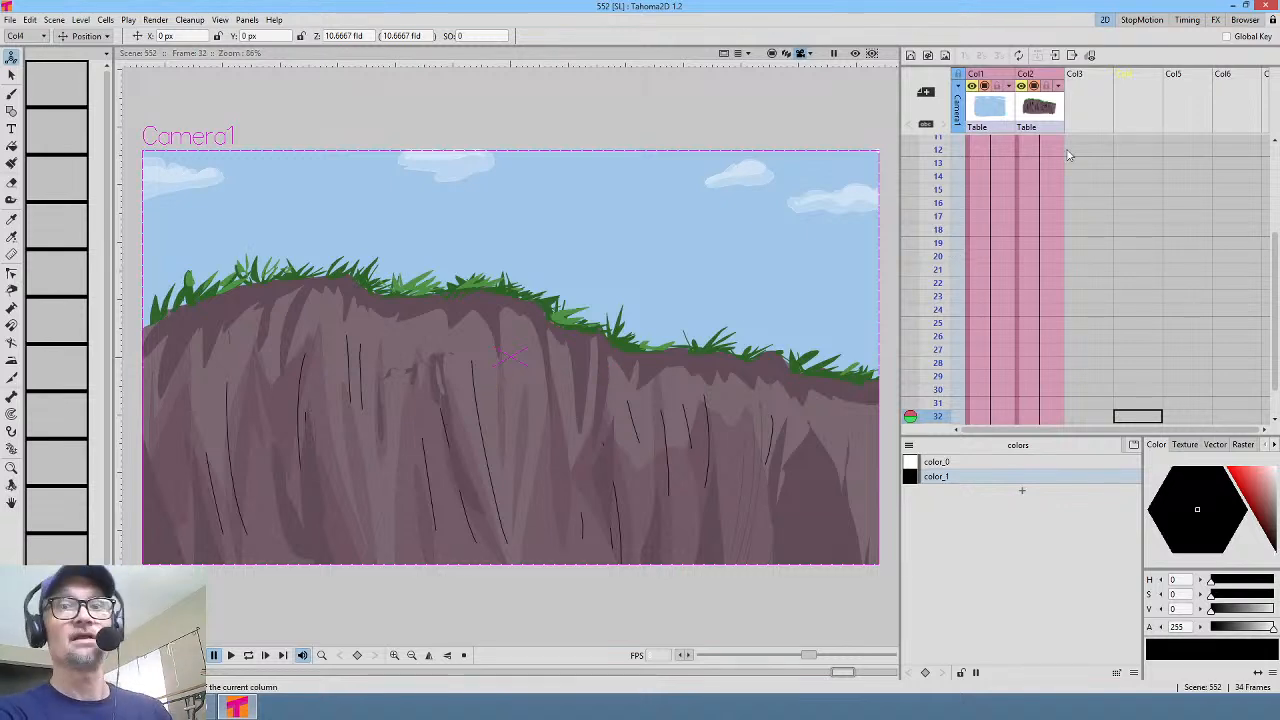
Step: Scale the cliff level CG in Col2 up to about 270% globally
scroll(1057, 186, "up", 3)
left_click(1022, 157)
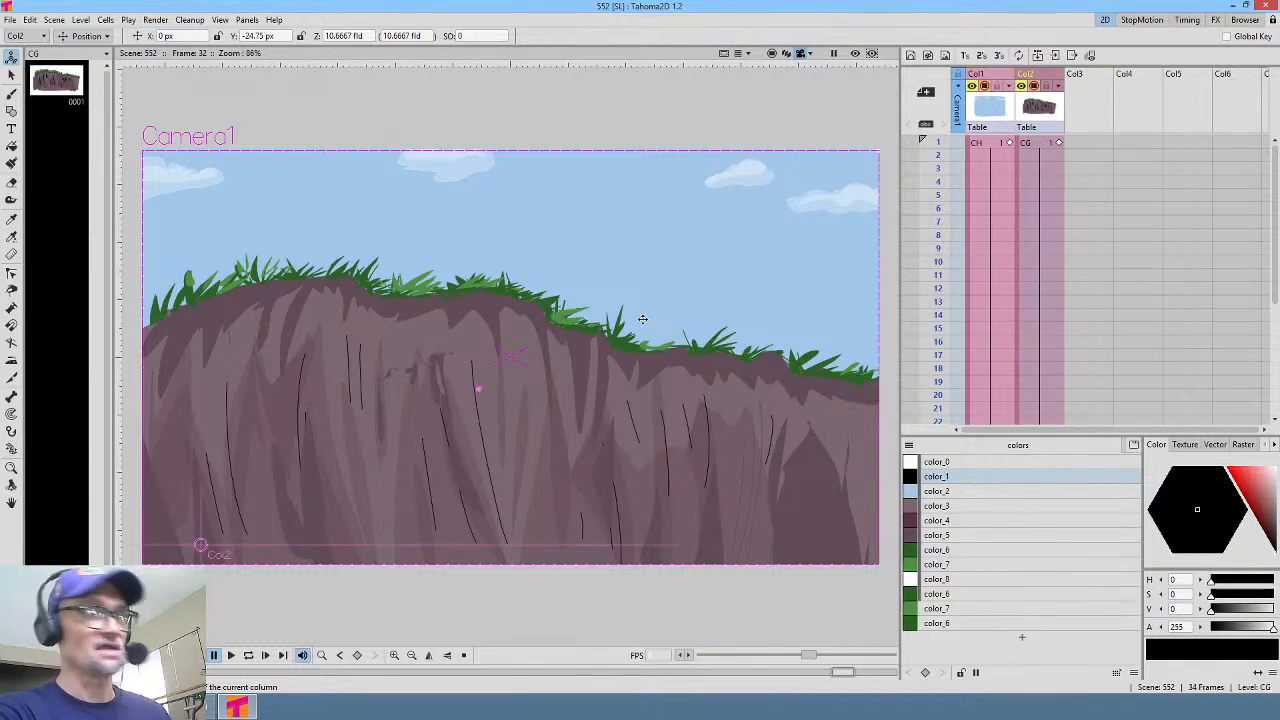
left_click(88, 36)
left_click(84, 84)
left_click_drag(454, 450, 880, 447)
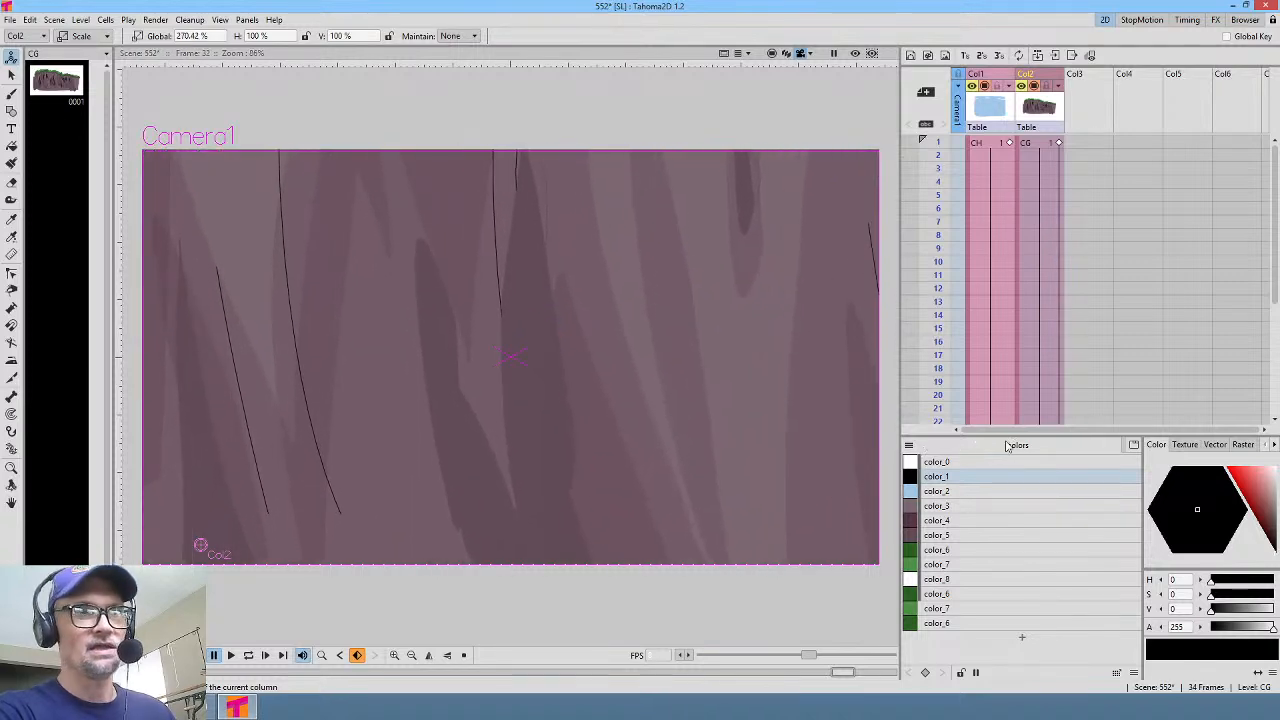
Step: Move the enlarged cliff in Col2 down to about X -95 px, Y -1131 px at frame 32, and save the scene
left_click(86, 36)
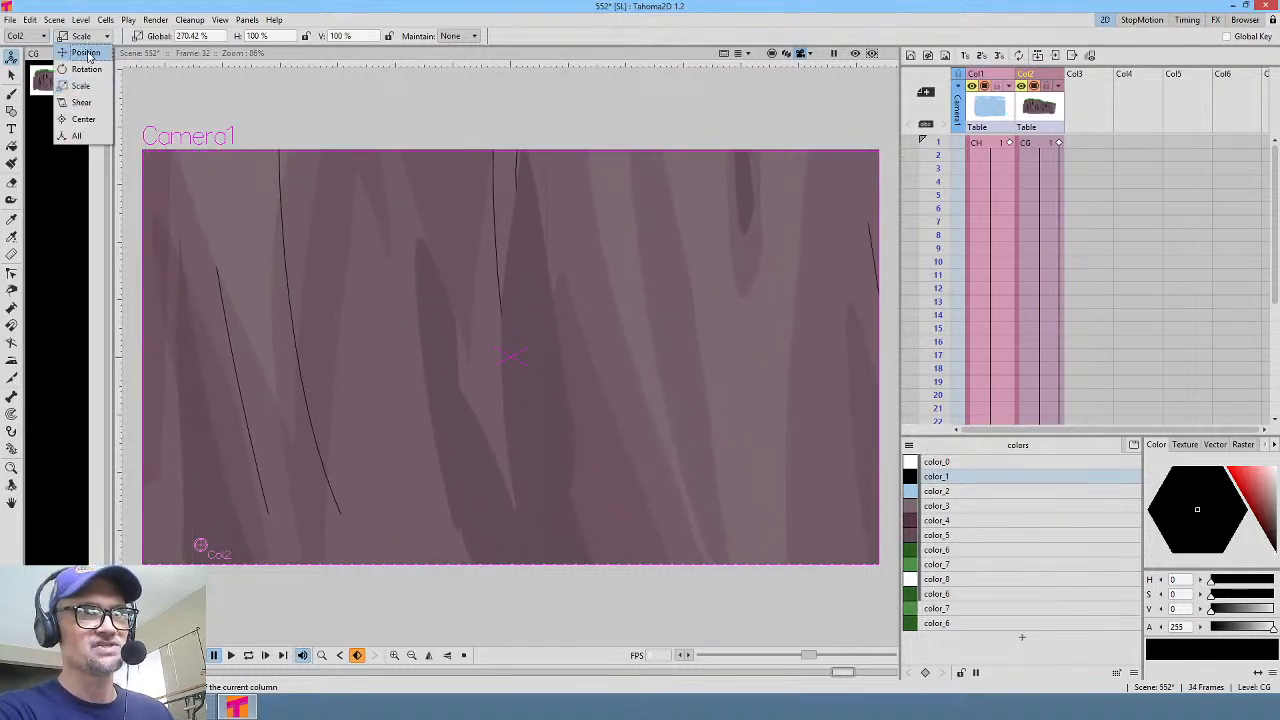
left_click(86, 52)
left_click_drag(566, 309, 575, 607)
left_click_drag(676, 373, 757, 563)
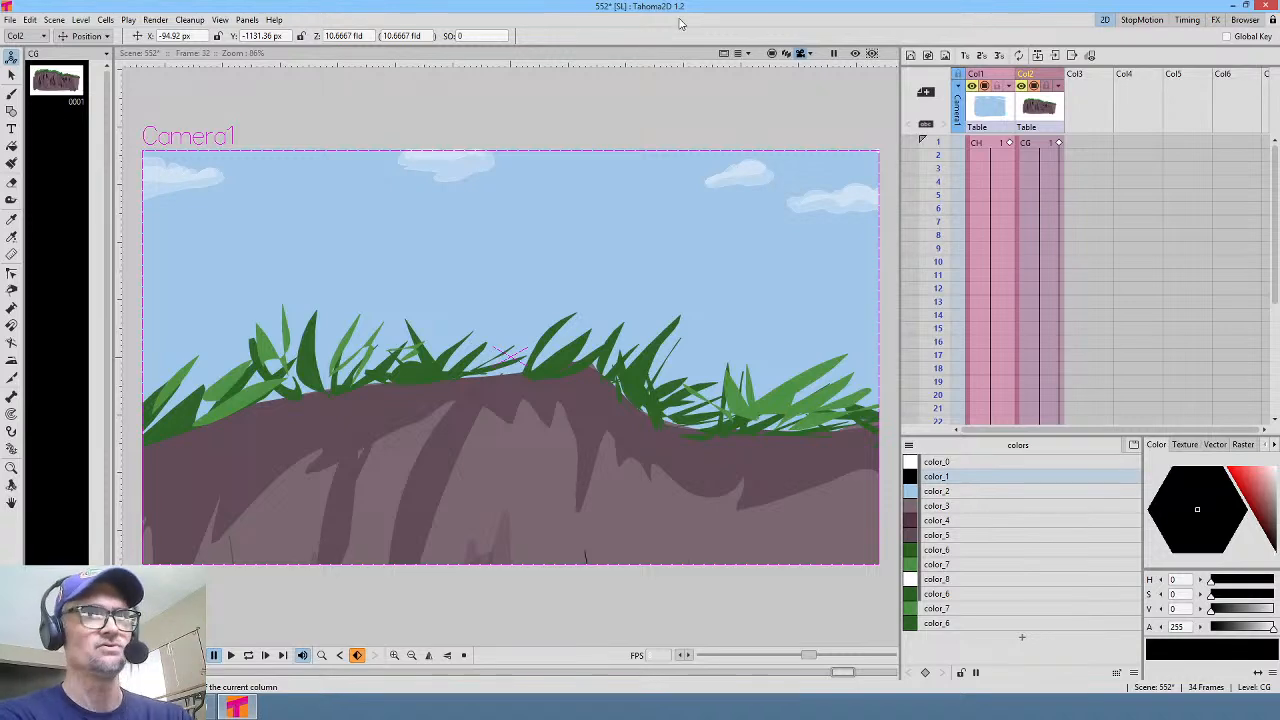
left_click(9, 20)
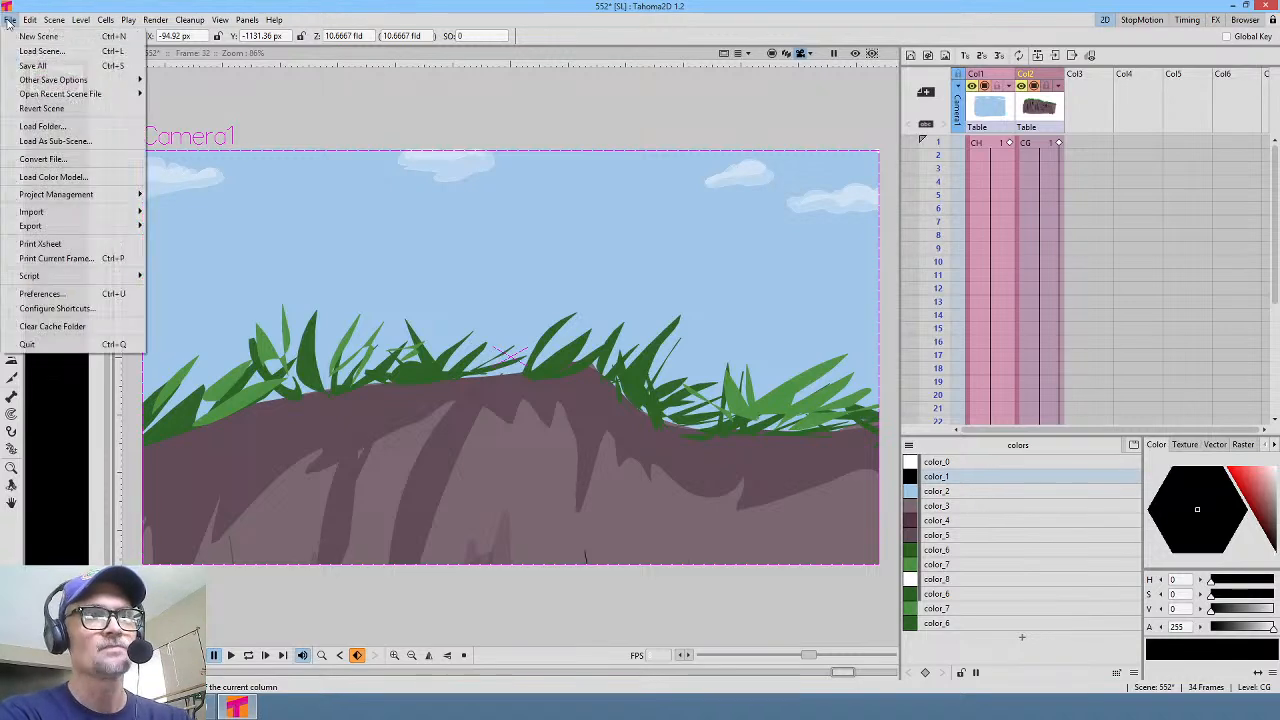
left_click(34, 67)
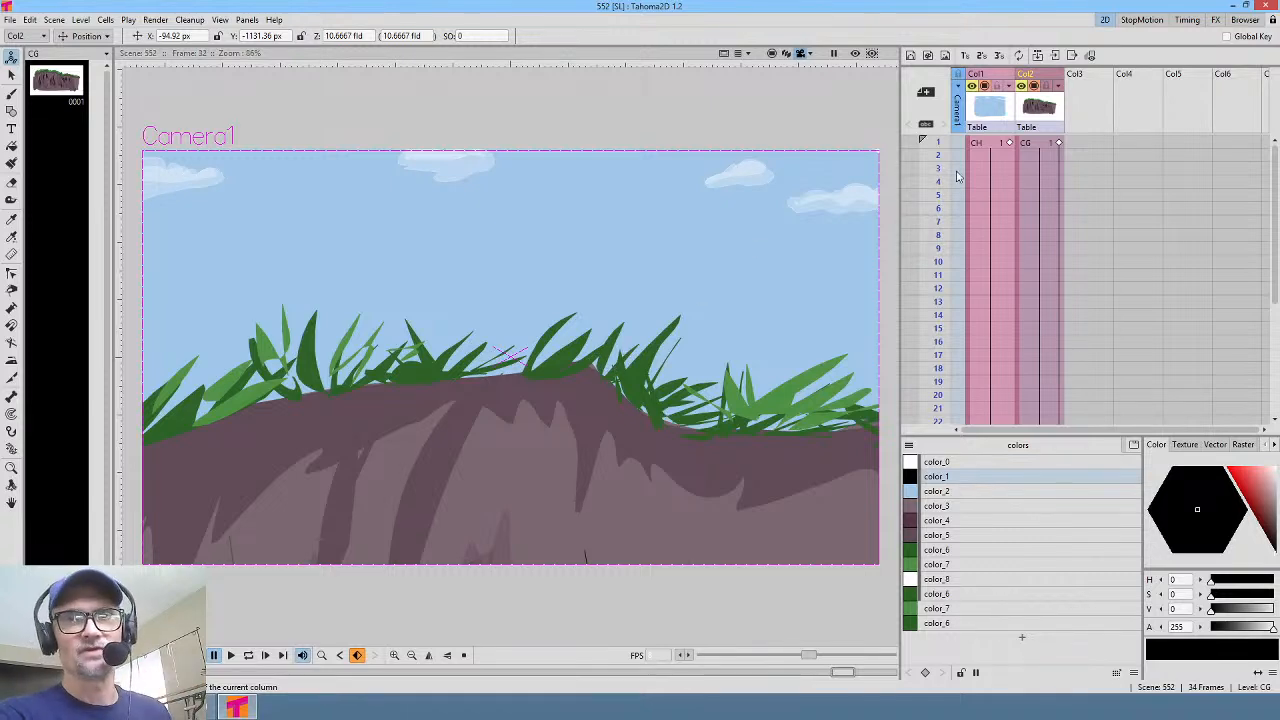
Step: Play the scene and examine the cliff's position at its frame 1 and frame 32 keyframes in Col2
left_click(1046, 146)
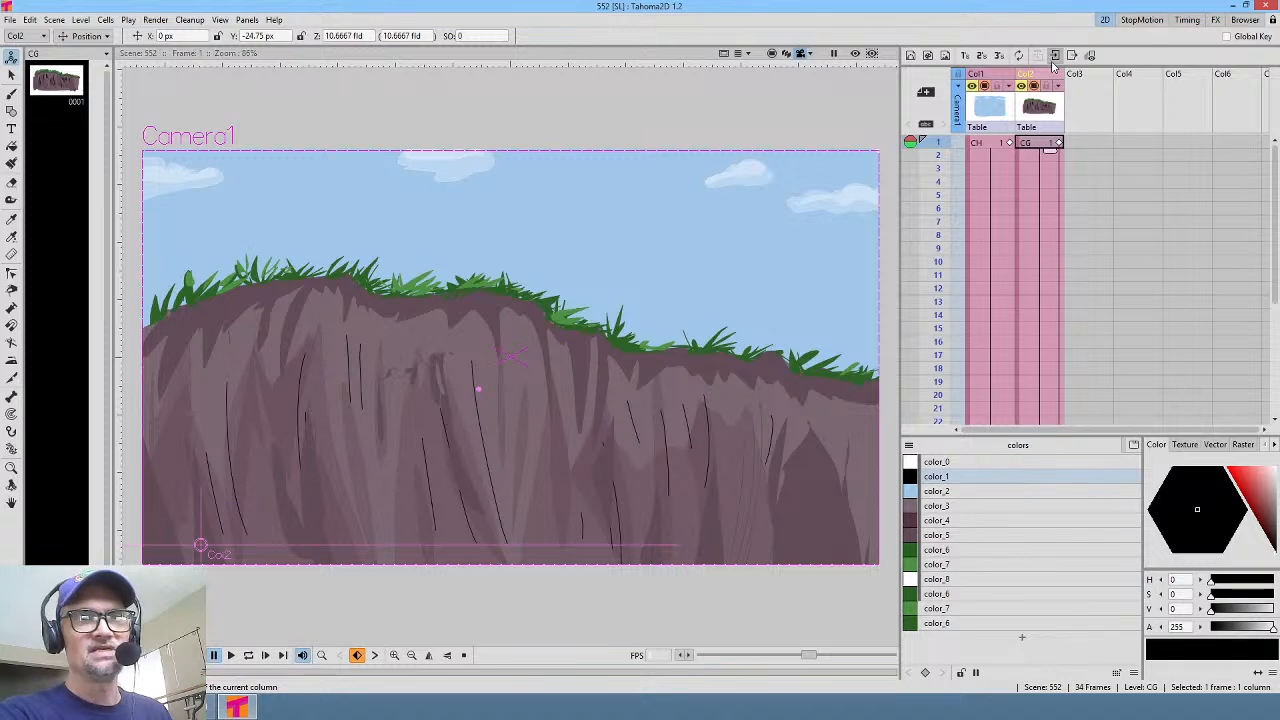
key("p")
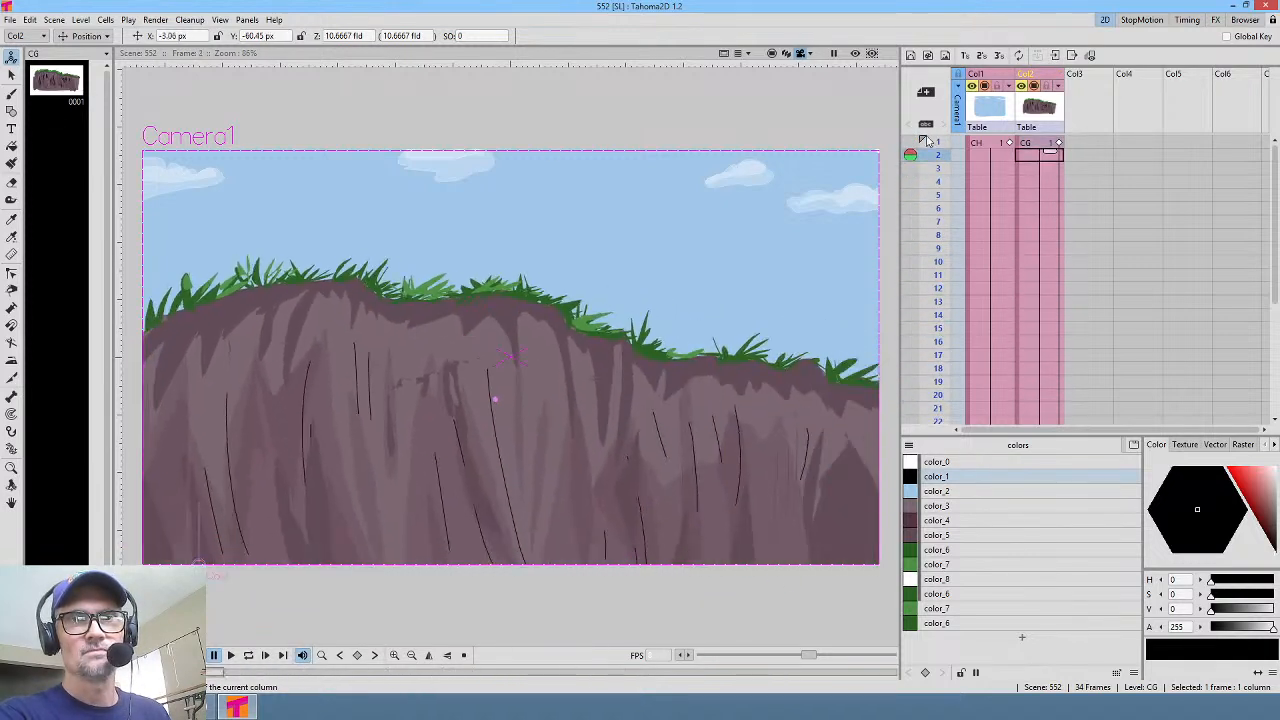
scroll(1045, 268, "down", 5)
scroll(1050, 270, "up", 2)
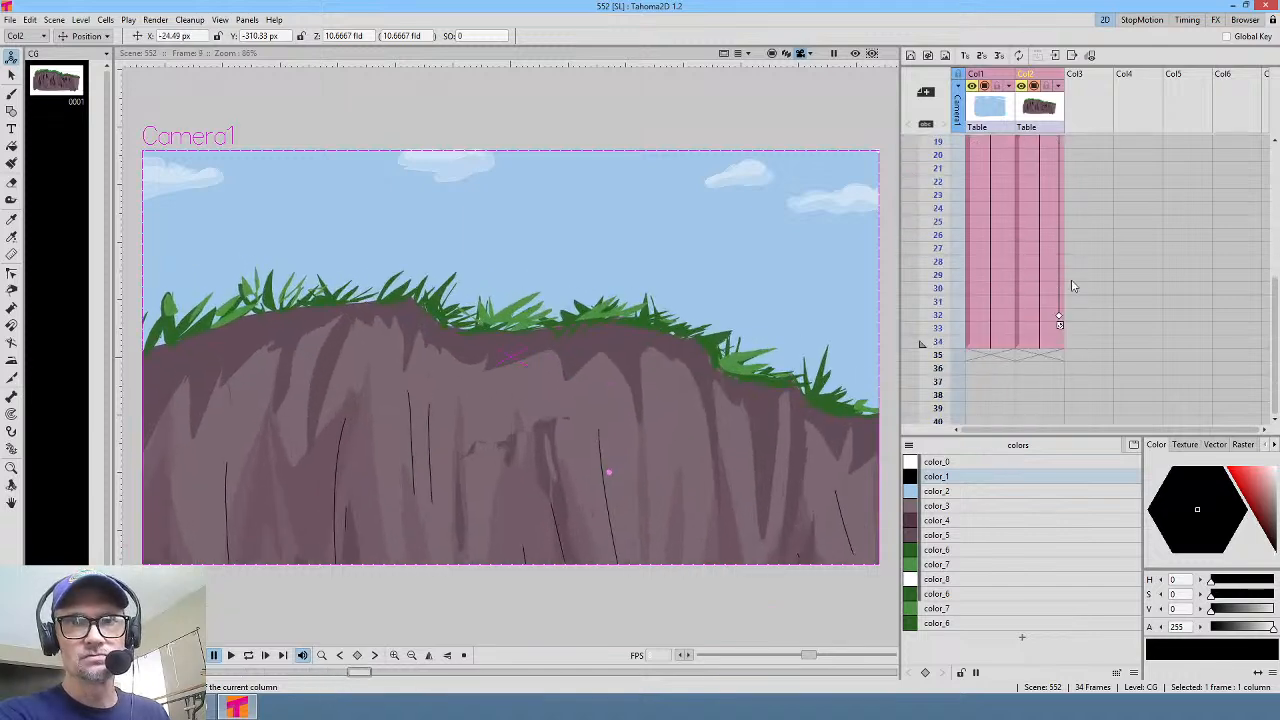
scroll(1045, 230, "up", 6)
left_click(1057, 145)
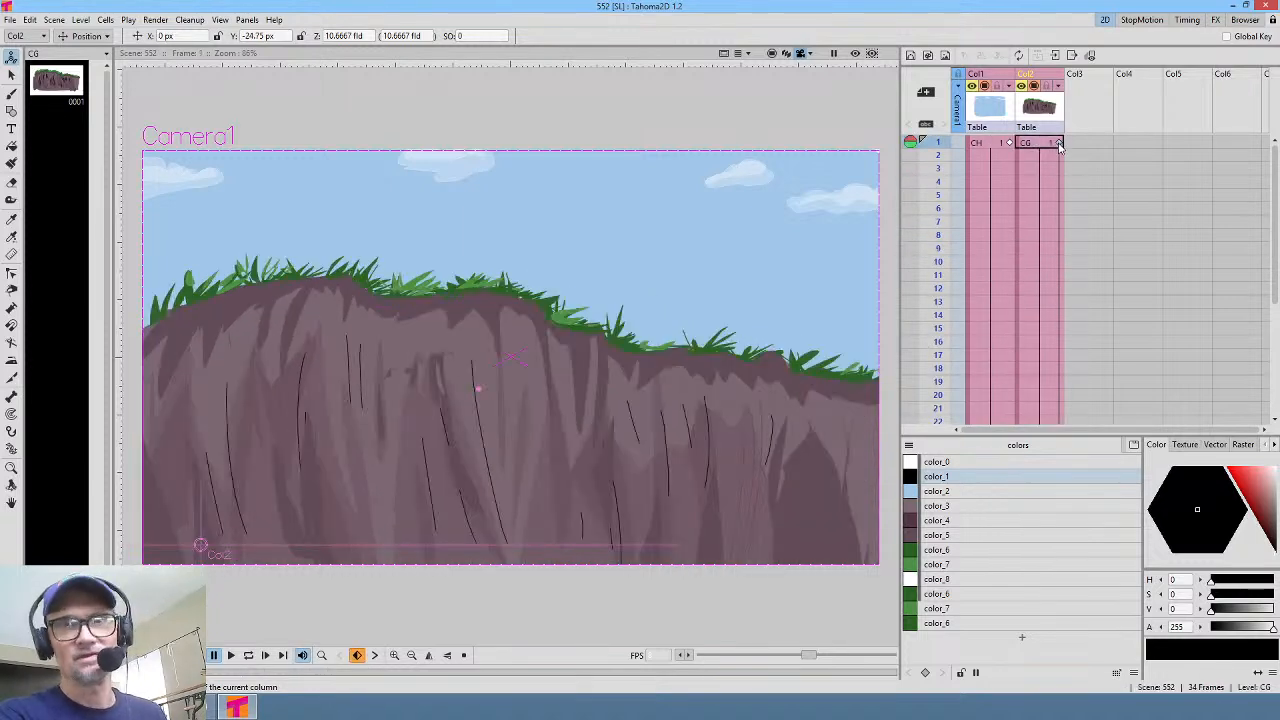
scroll(1058, 233, "down", 6)
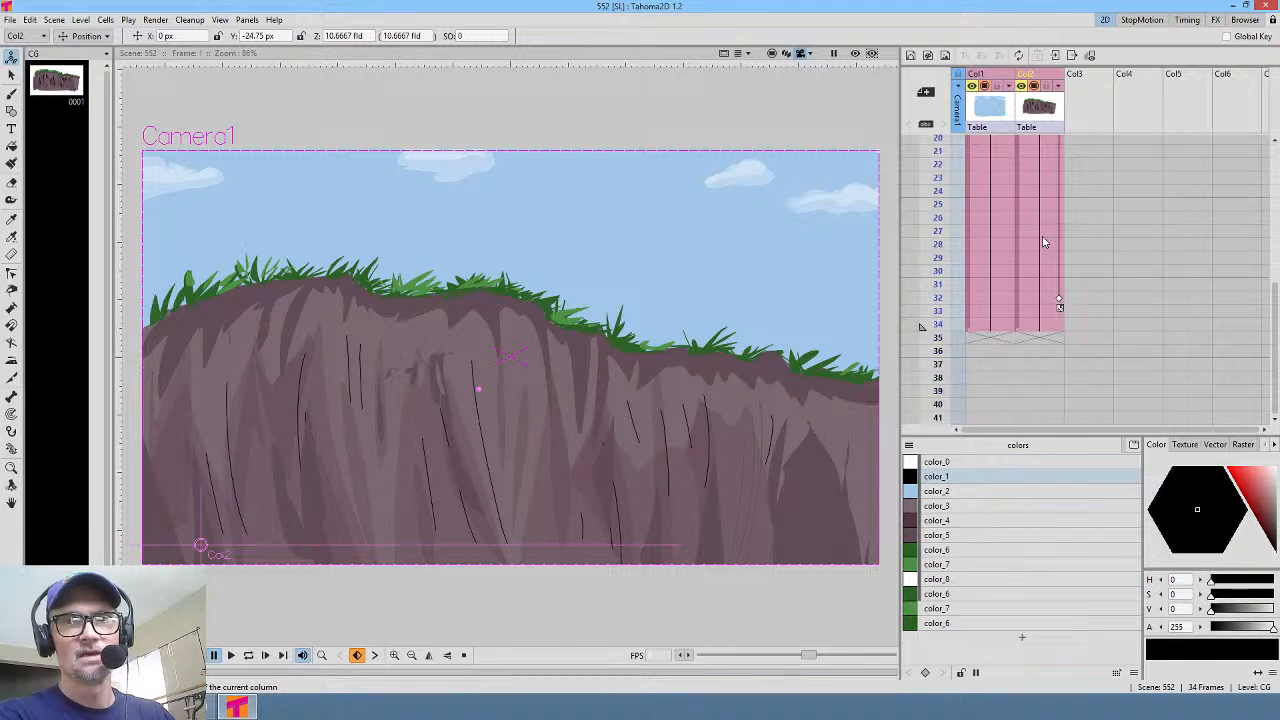
left_click(1059, 298)
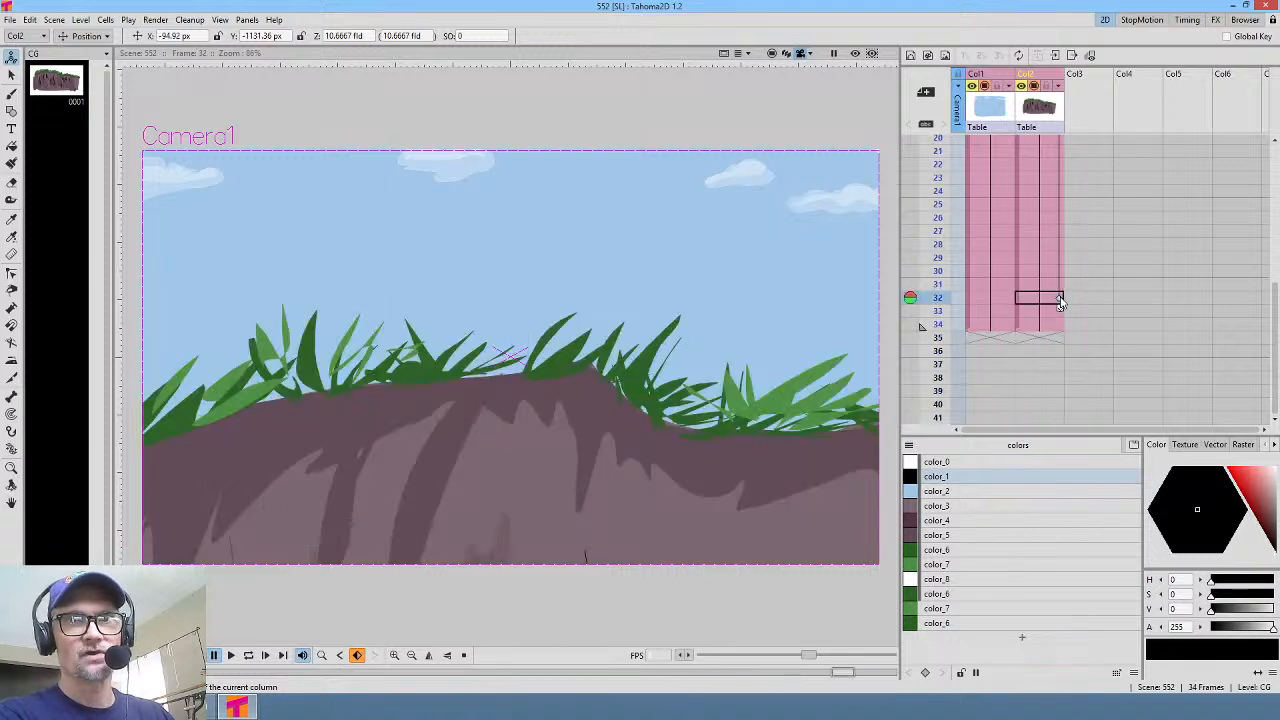
Step: Replace Col2's frame 1 keyframe with the frame 32 keyframe so the cliff holds a single position
scroll(1058, 194, "up", 6)
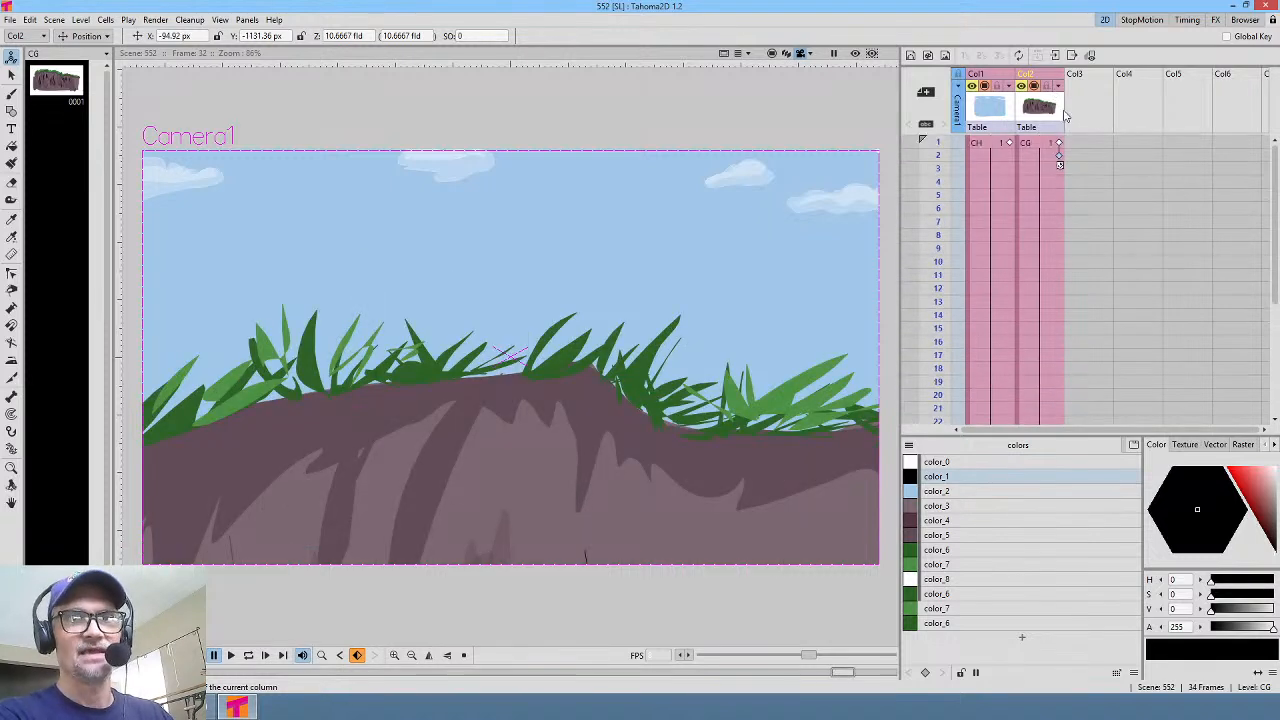
left_click_drag(1059, 168, 1060, 182)
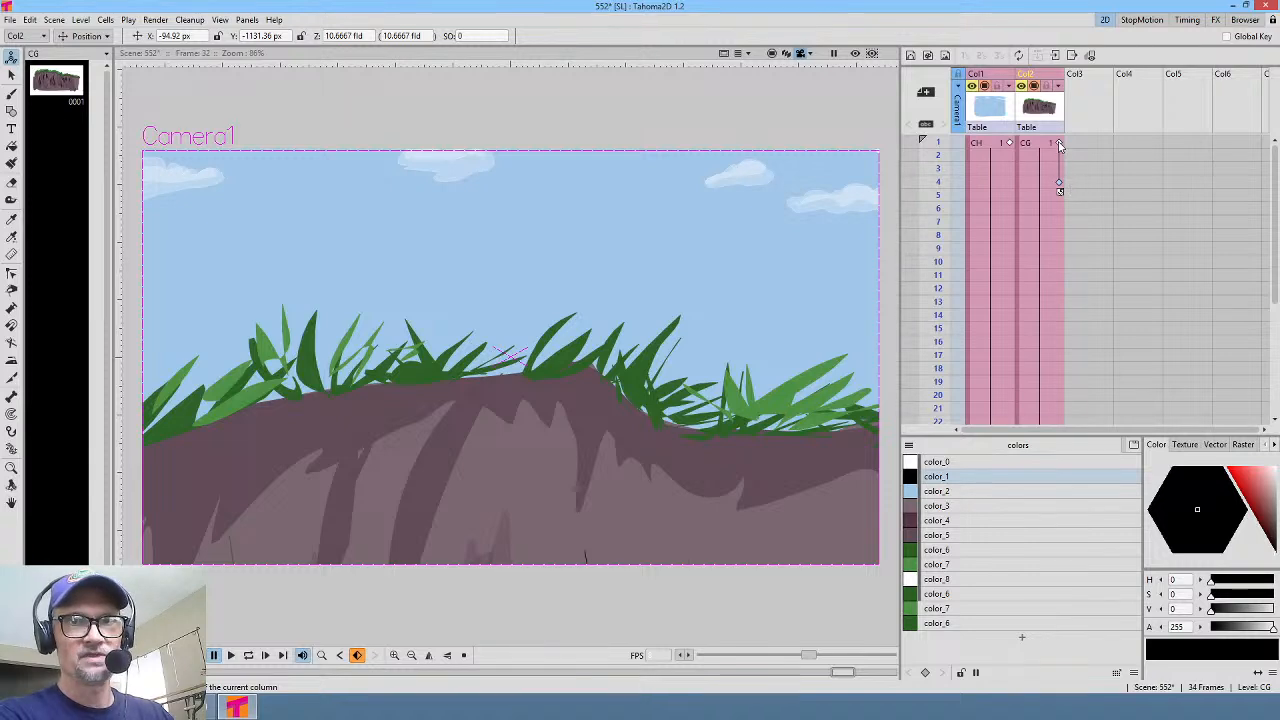
left_click(1059, 144)
left_click(1059, 144)
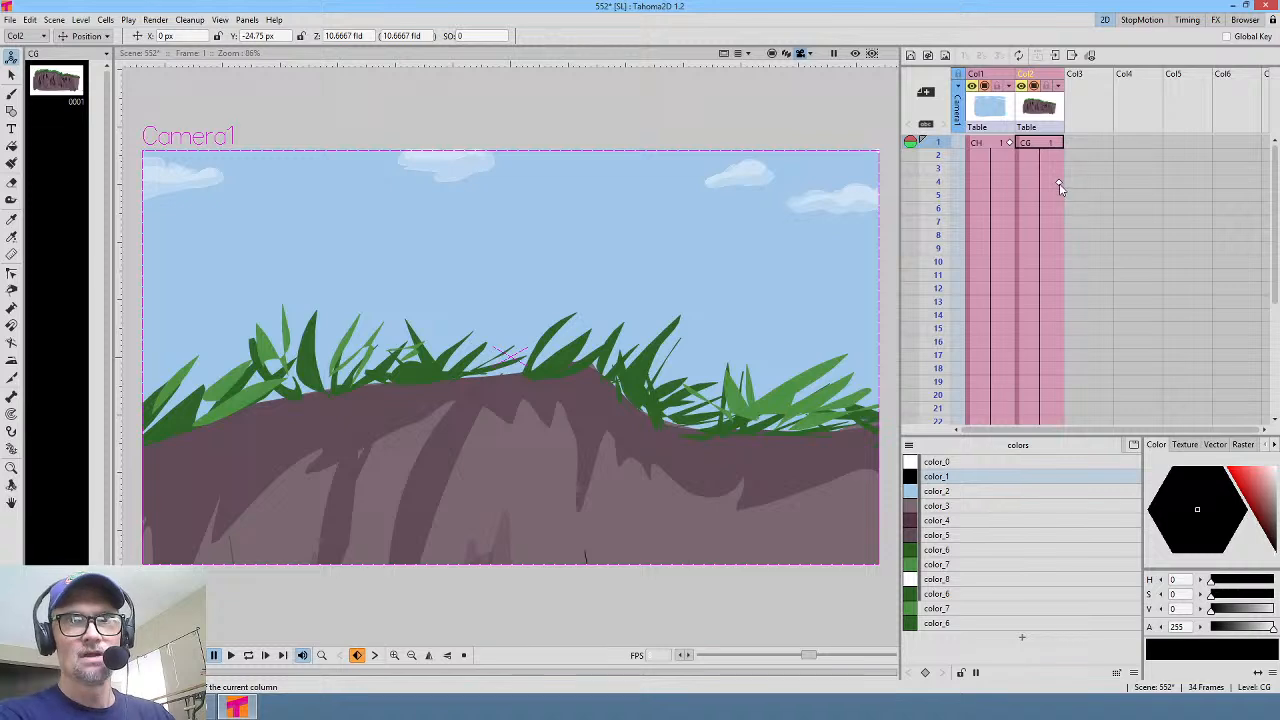
left_click(1058, 183)
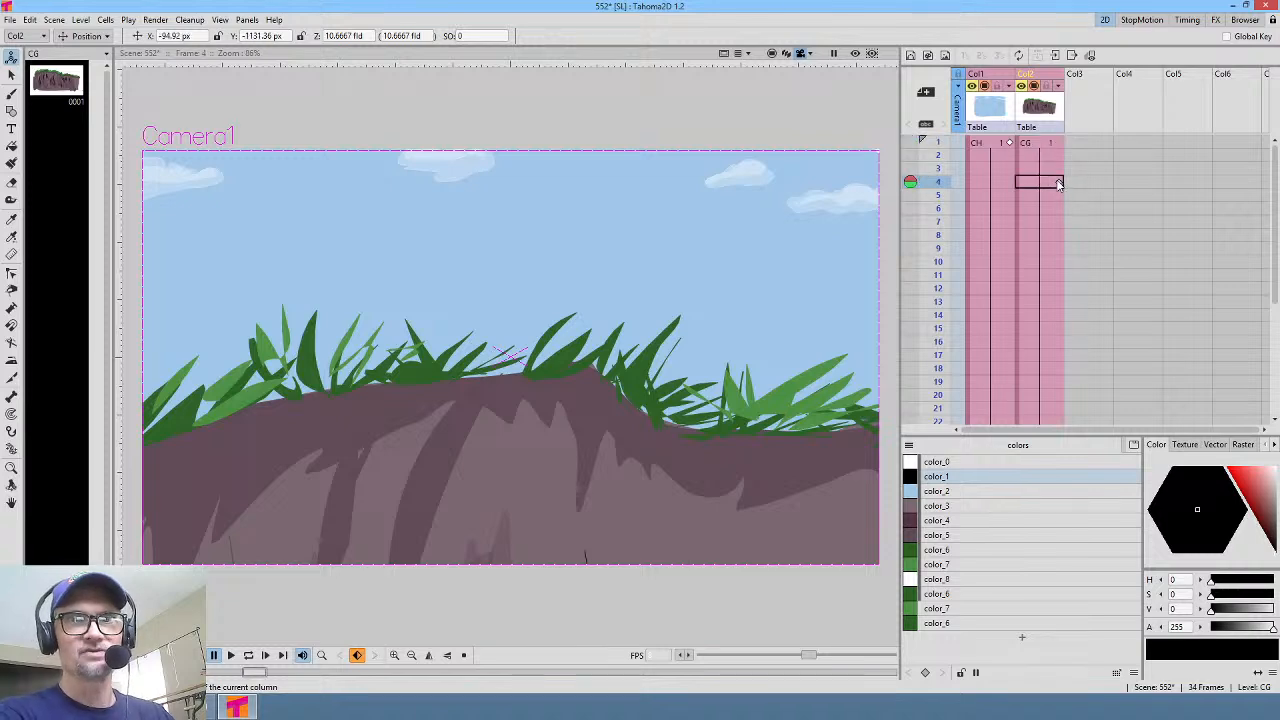
left_click(1060, 236)
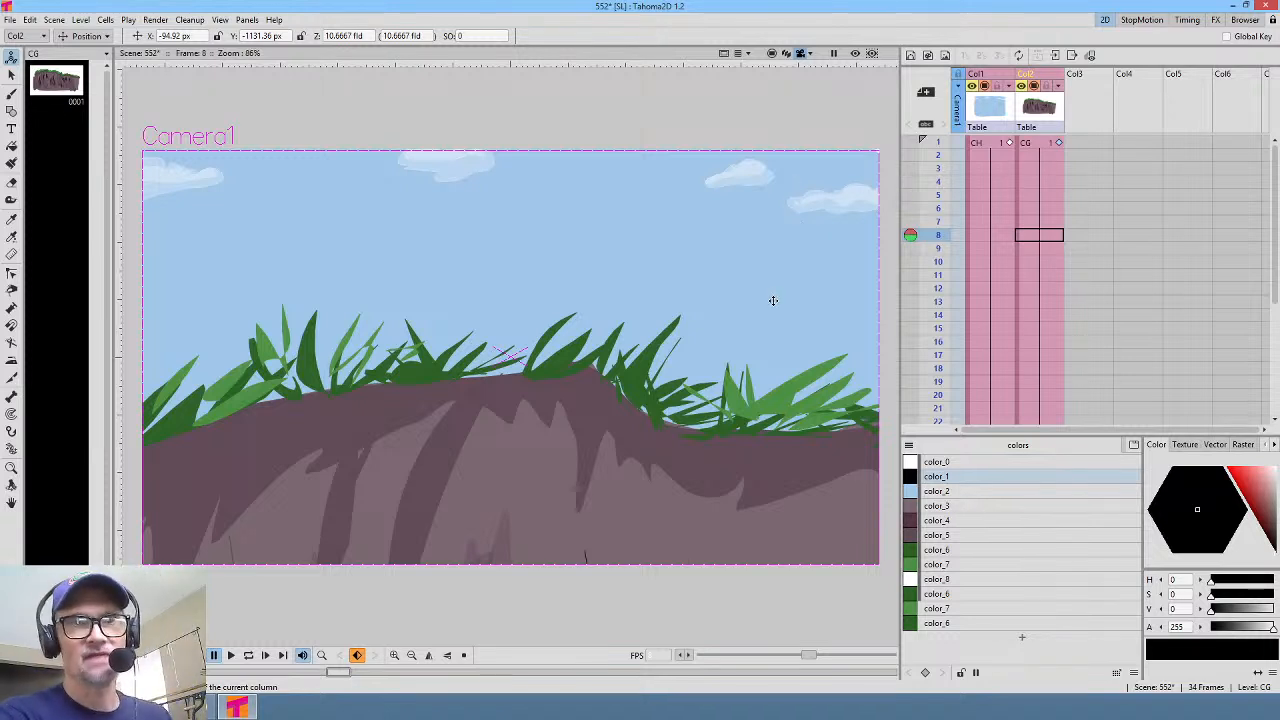
Step: Scale the sky level CH in Col1 up to about 143% globally at frame 1
left_click(993, 143)
left_click(85, 35)
left_click(80, 81)
left_click_drag(720, 277, 825, 282)
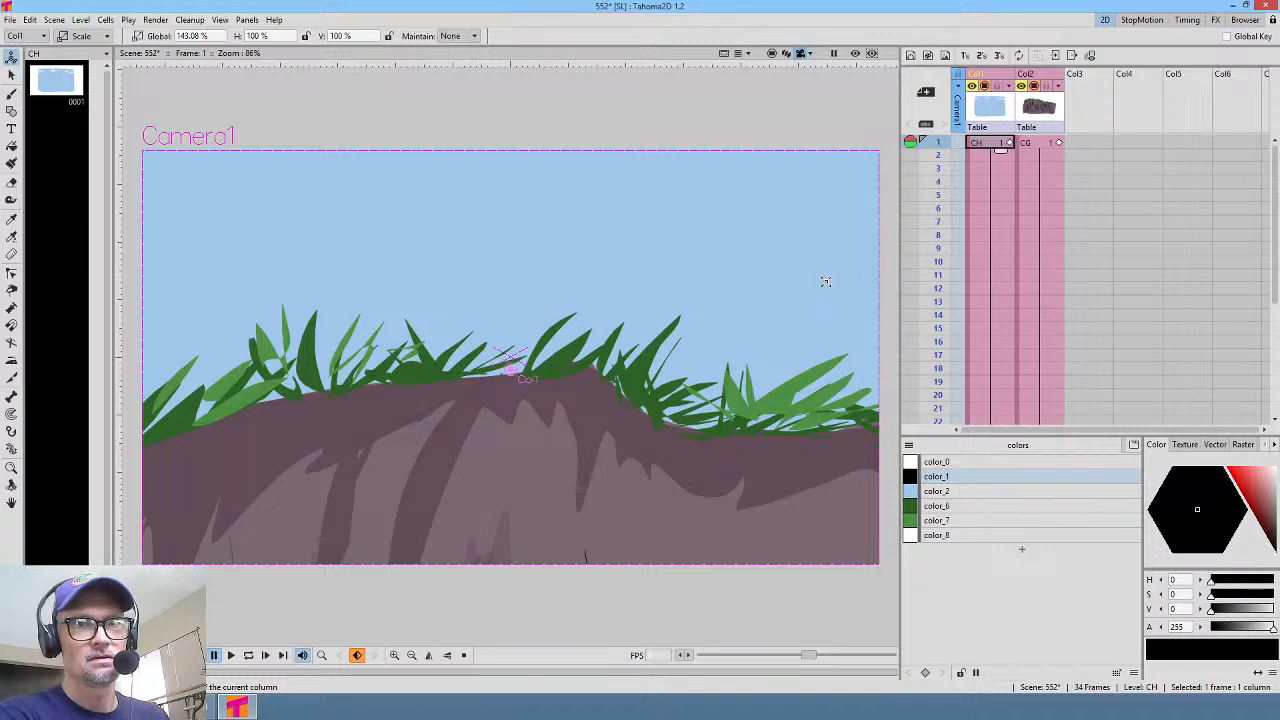
Step: Select Camera1 at frame 1 and show the sky, cliff and camera frame enlarged in the 3D view
left_click(959, 143)
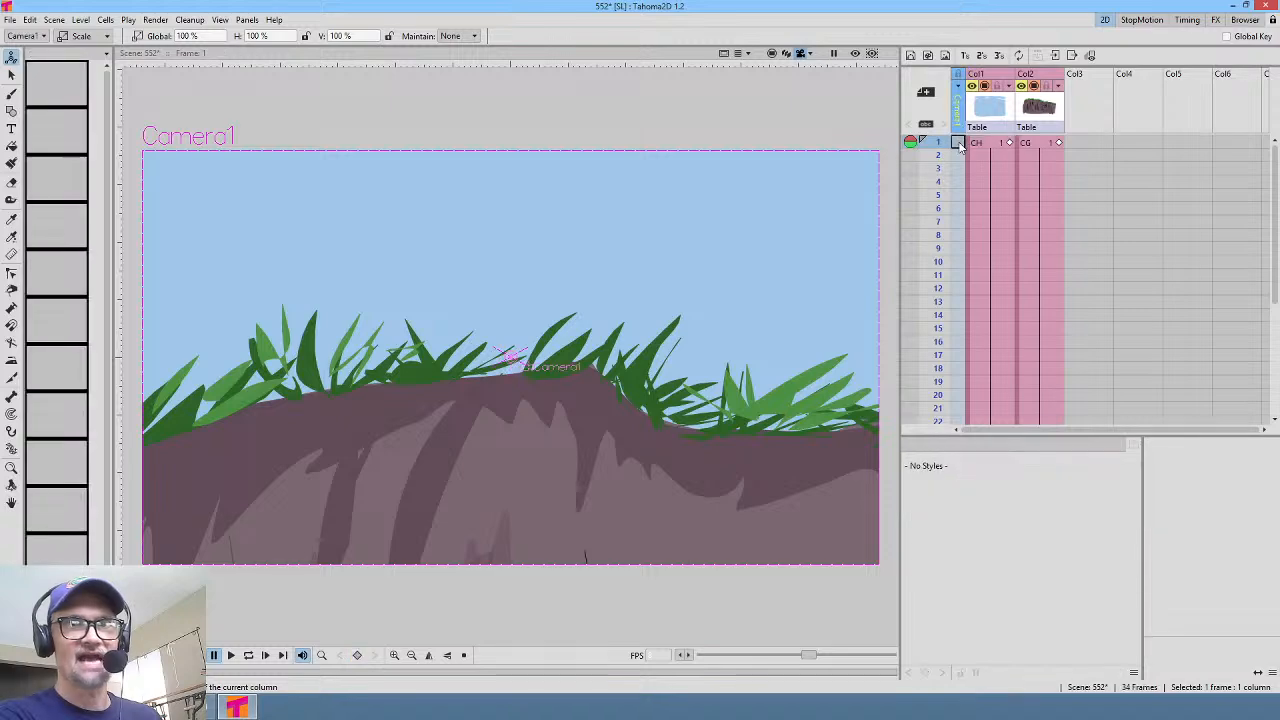
left_click(788, 55)
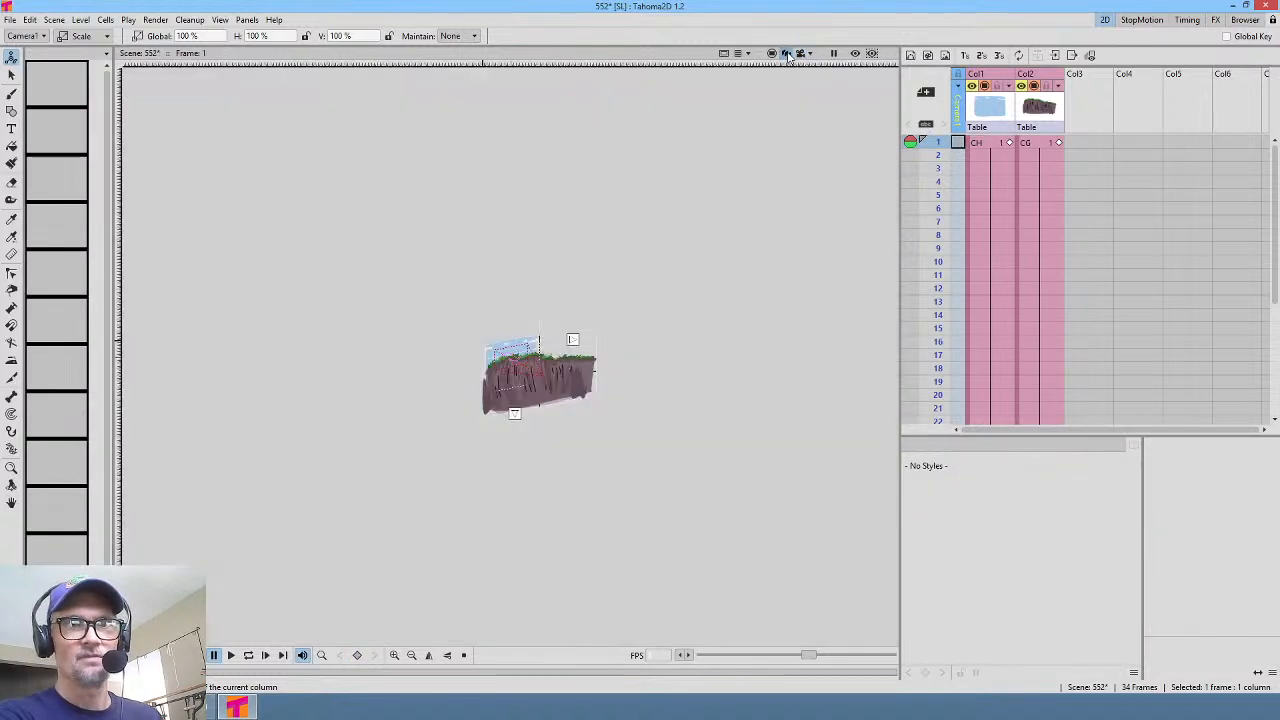
scroll(574, 443, "up", 4)
left_click(588, 271)
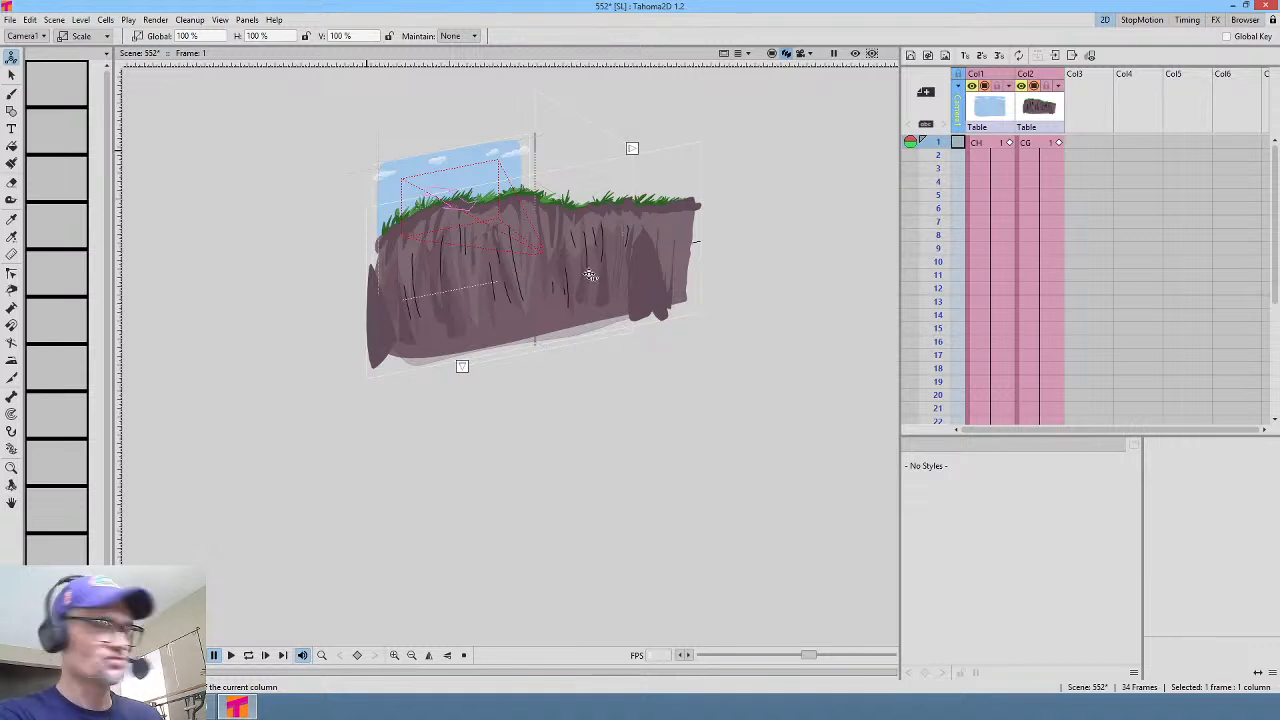
left_click_drag(583, 266, 628, 325)
Step: Open a second floating viewer and place it beside the 3D view, over the lower xsheet area
left_click(250, 20)
left_click(257, 157)
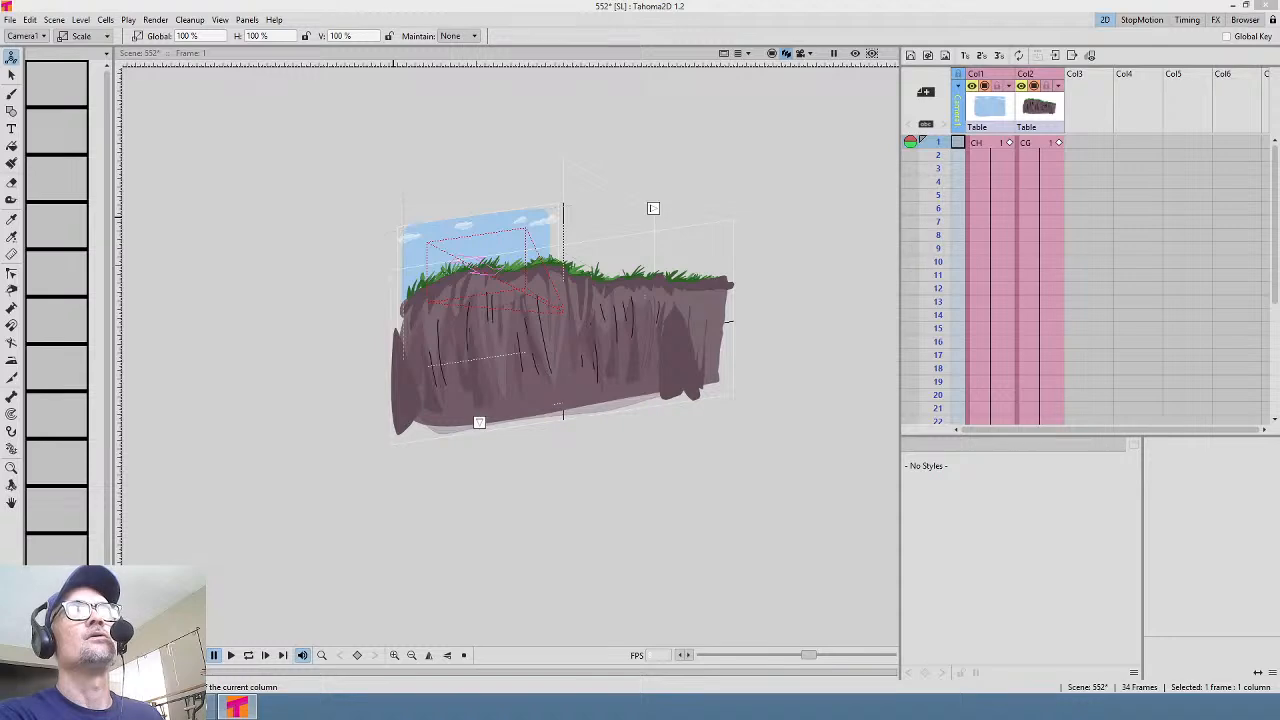
left_click_drag(981, 89, 966, 316)
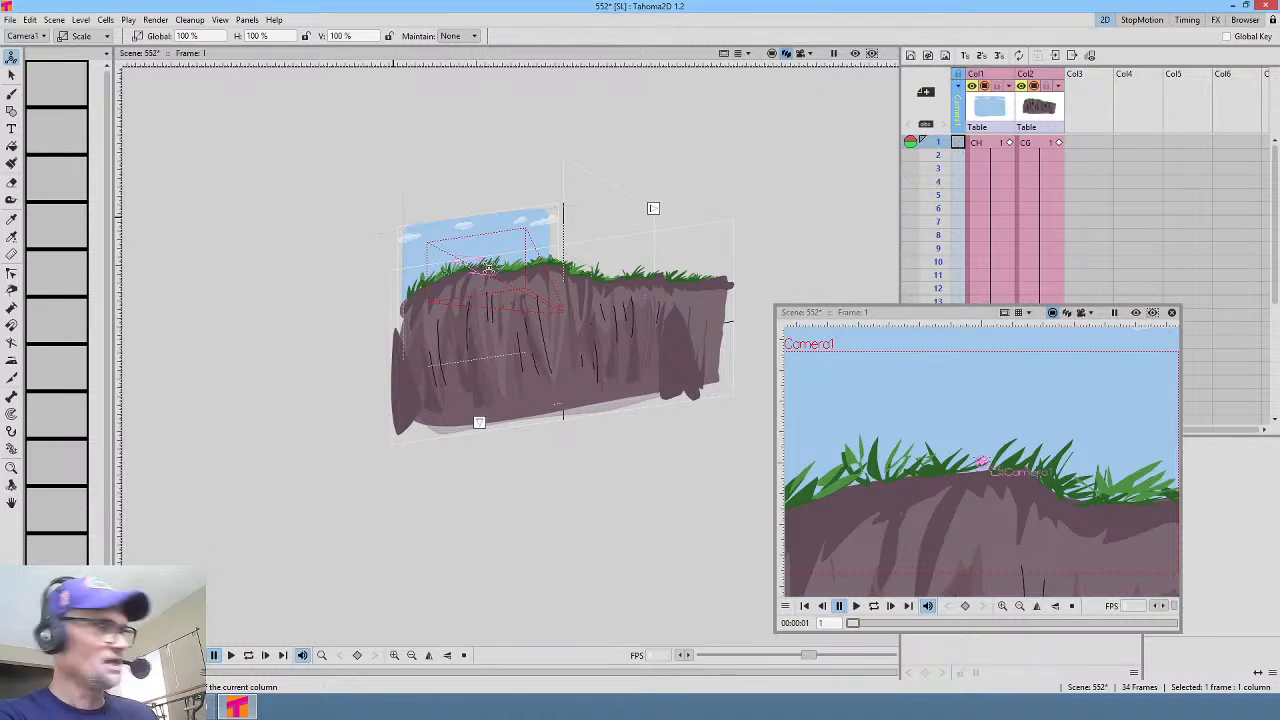
Step: Set Camera1's depth to about Z 9.96 fld at frame 1 and switch the floating viewer to camera view
left_click(85, 36)
left_click(80, 54)
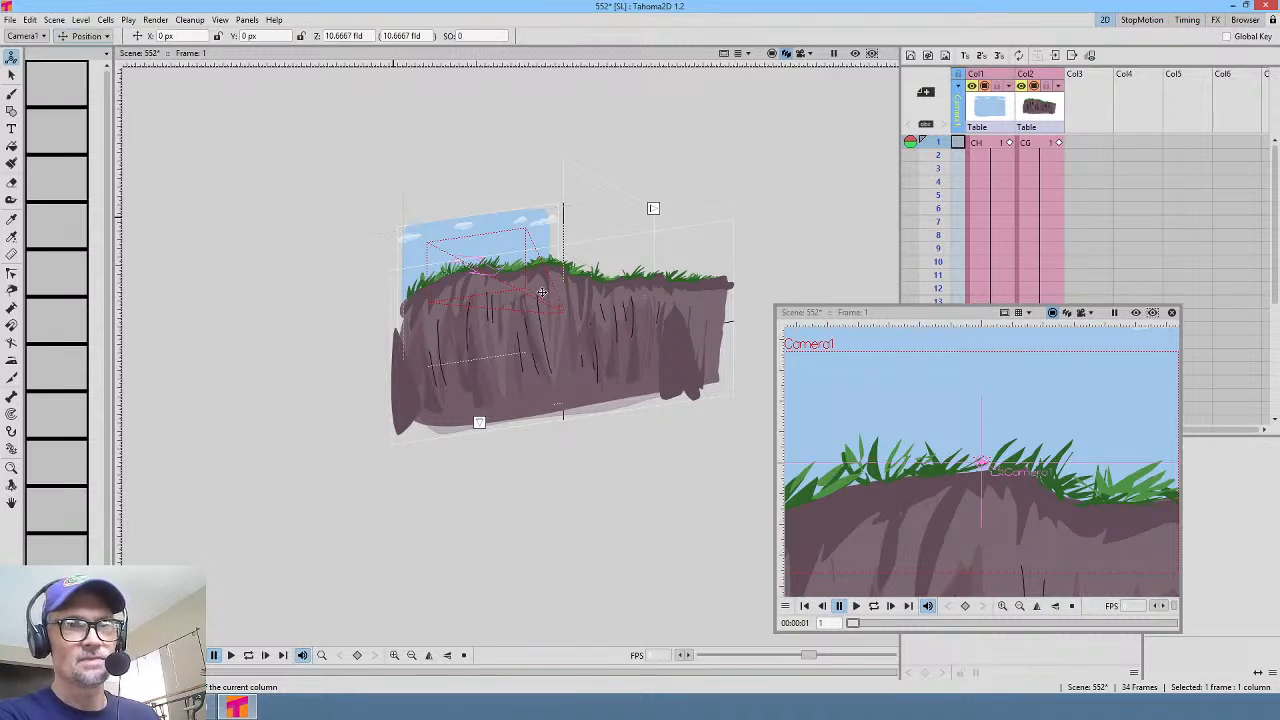
left_click_drag(537, 296, 535, 296)
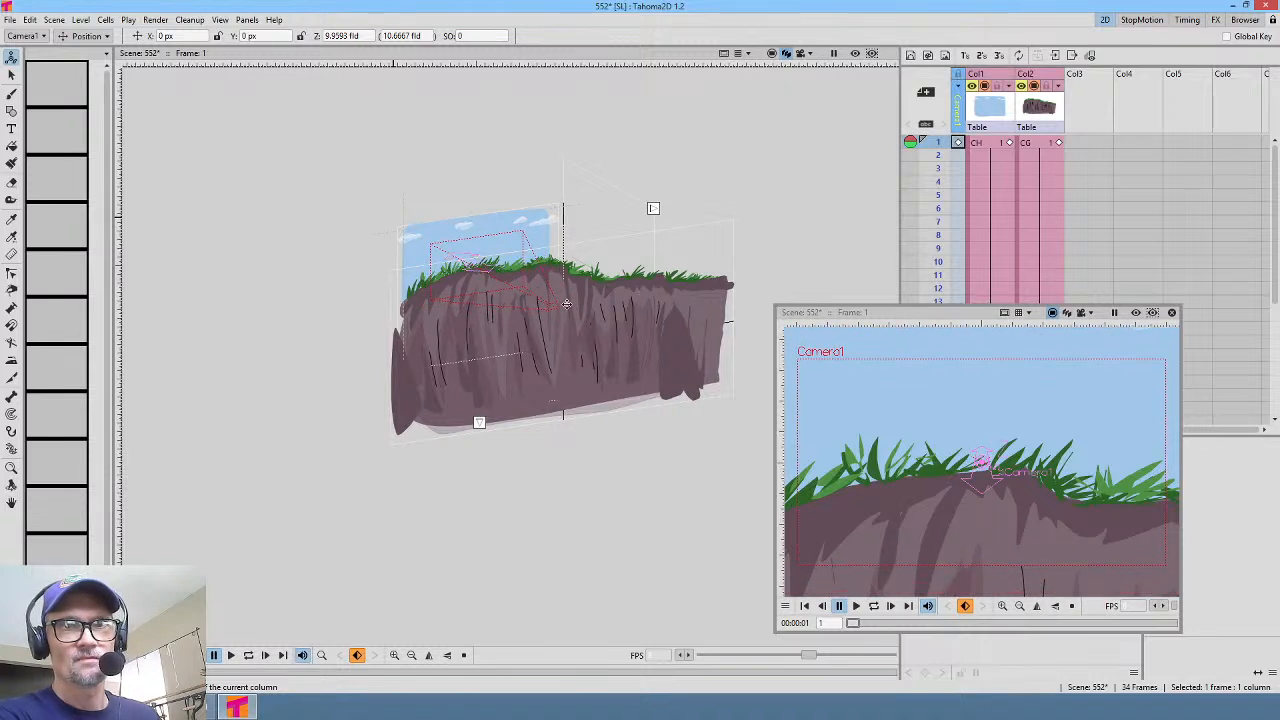
left_click(1081, 313)
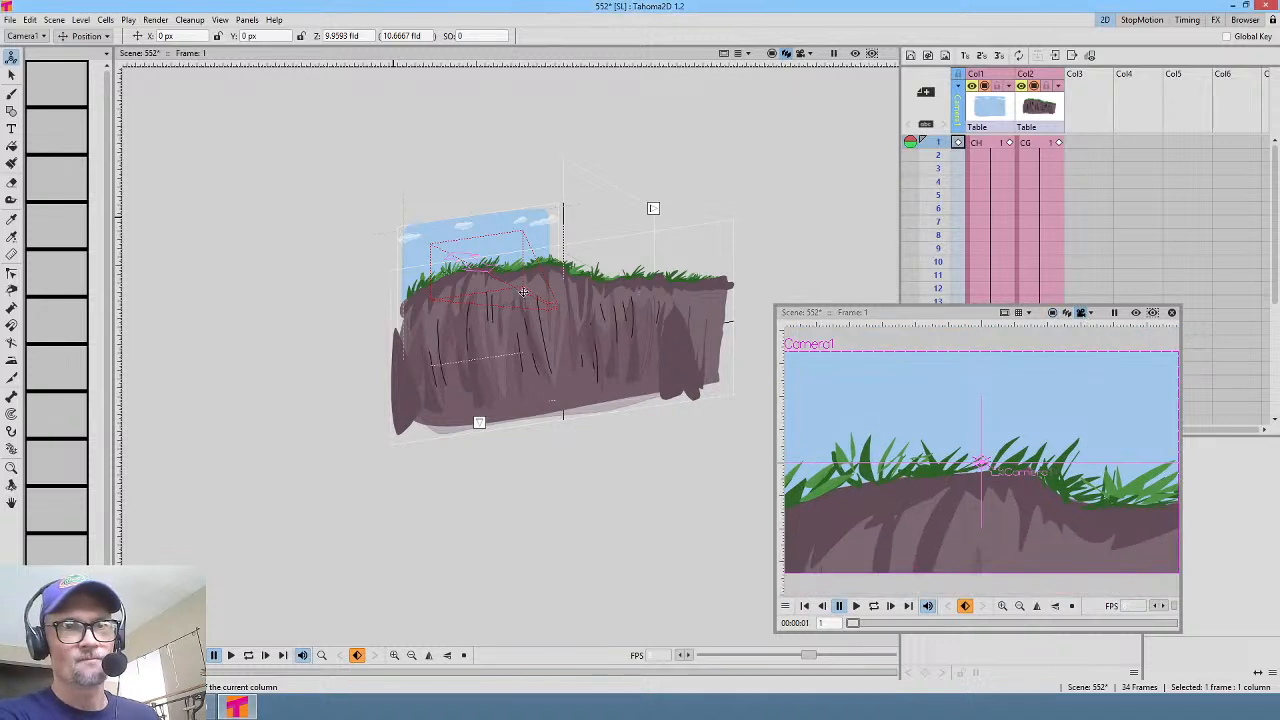
Step: Animate Camera1 vertically from about Y -509 px at frame 1 to about Y 13 px at frame 10
left_click_drag(523, 292, 527, 334)
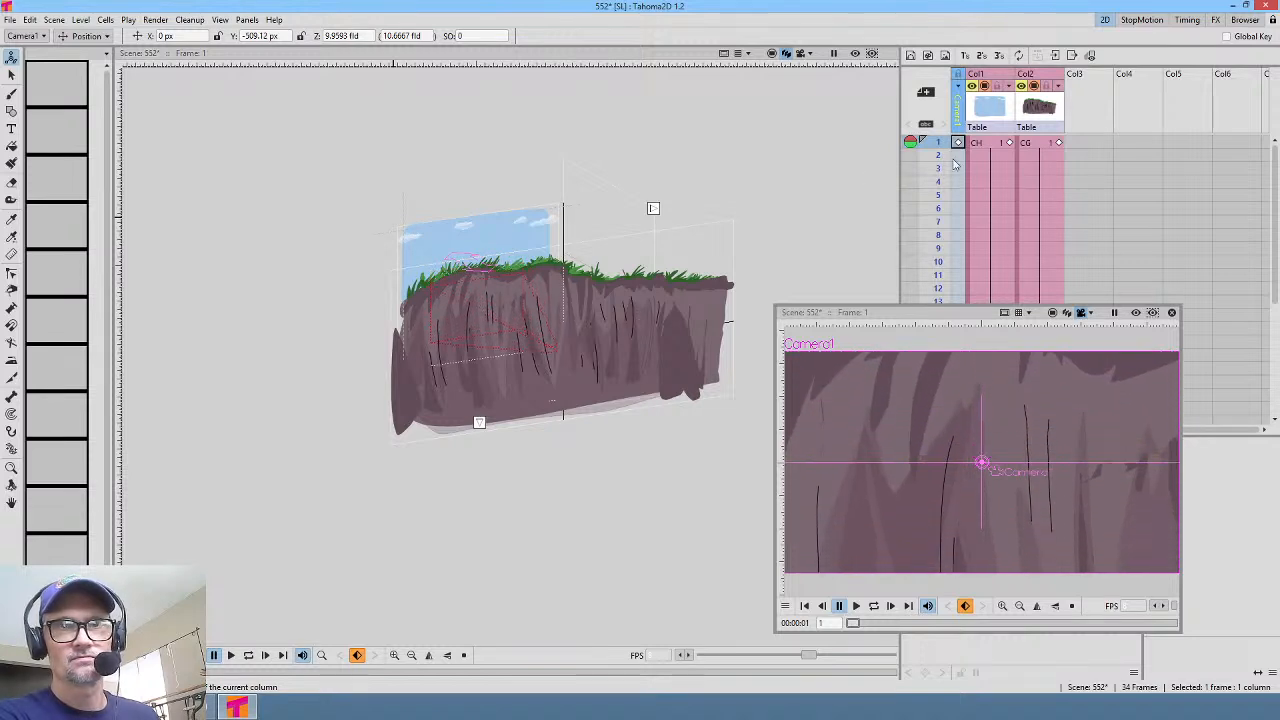
left_click(959, 264)
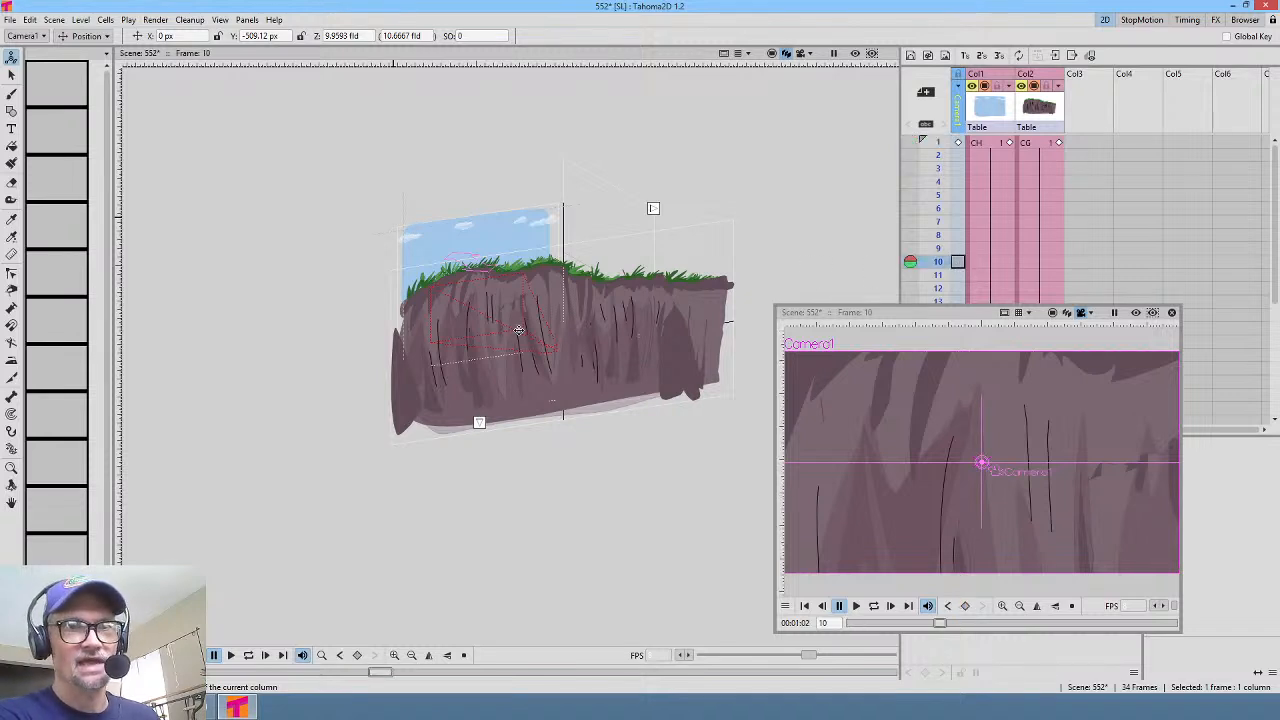
left_click_drag(519, 329, 538, 283)
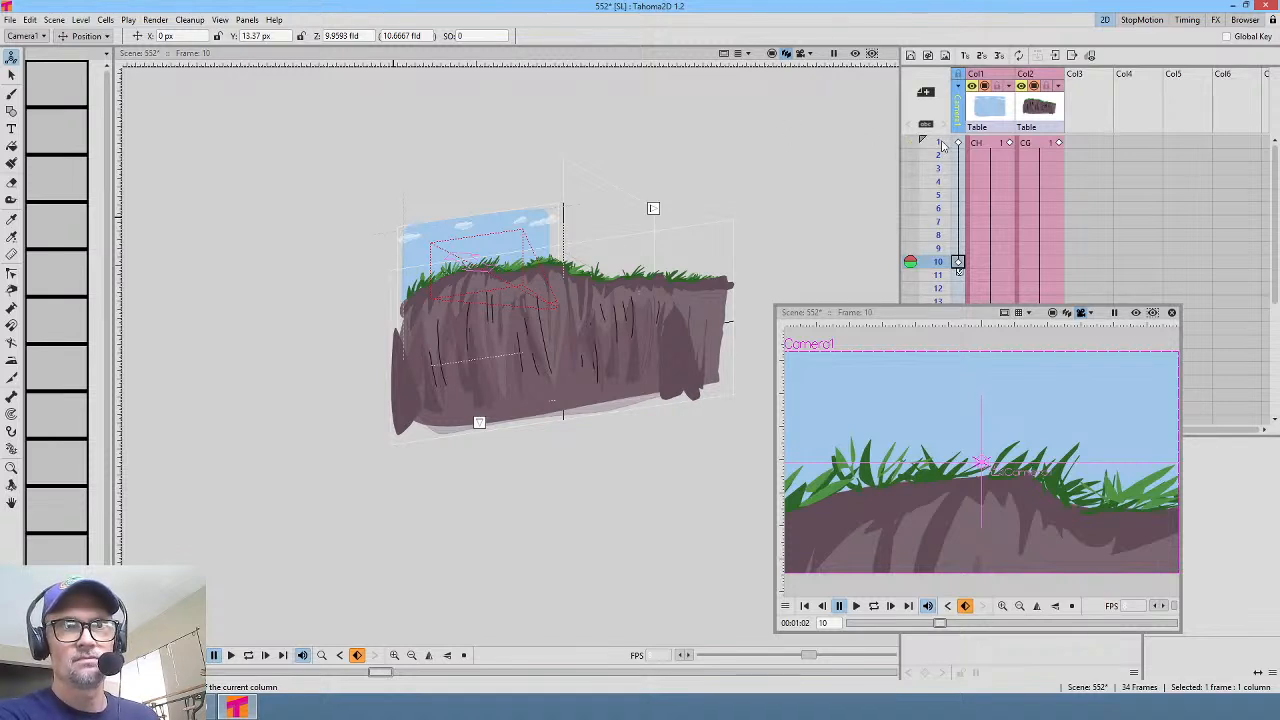
Step: At frame 1, push the sky column back in depth to Z 22.9444 fld
mouse_move(943, 145)
left_mouse_down()
mouse_move(940, 273)
mouse_move(940, 142)
left_mouse_up()
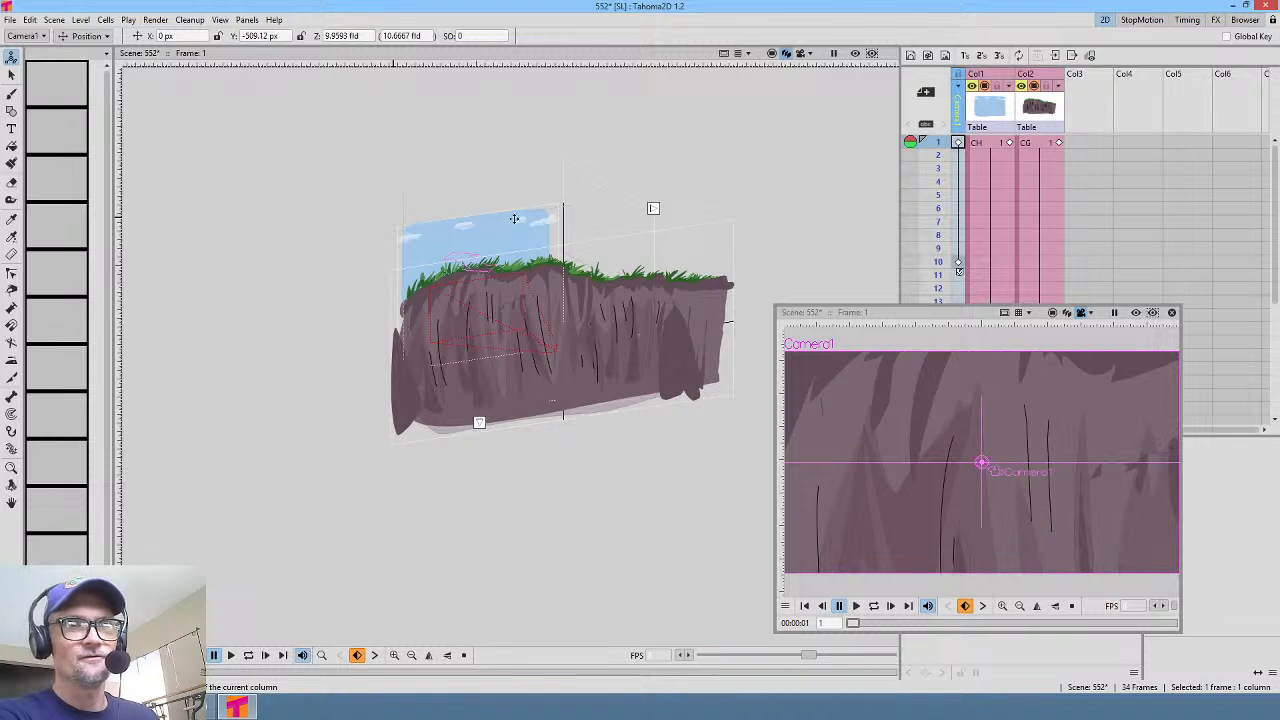
left_click(548, 220)
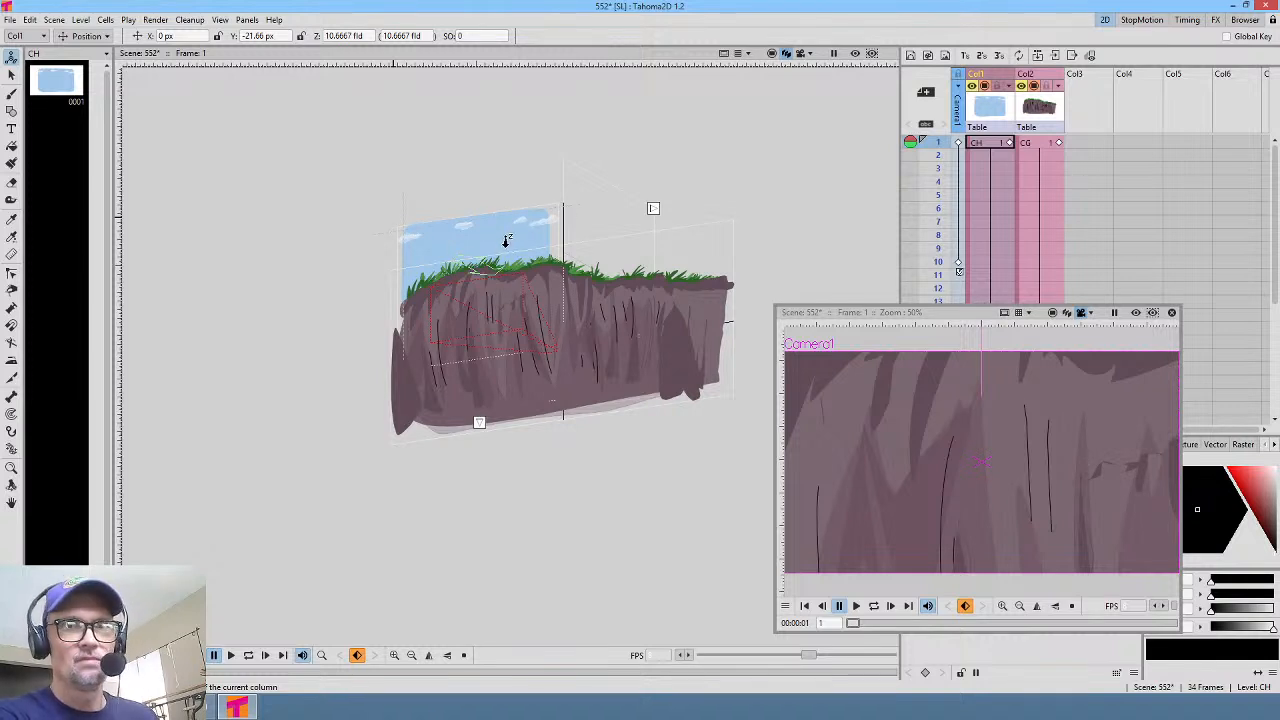
left_click_drag(507, 241, 448, 225)
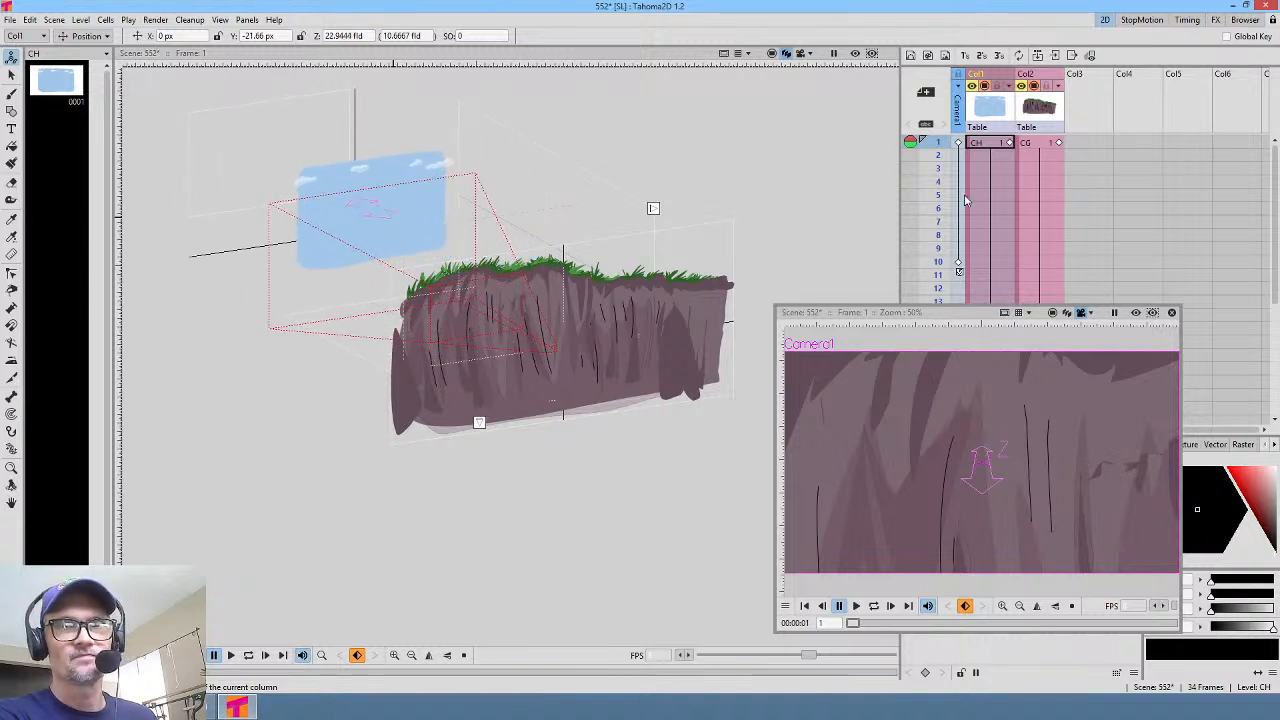
Step: At frame 10, scale the sky up to 215.13% globally so it fills the camera frame behind the cliff
left_click(990, 264)
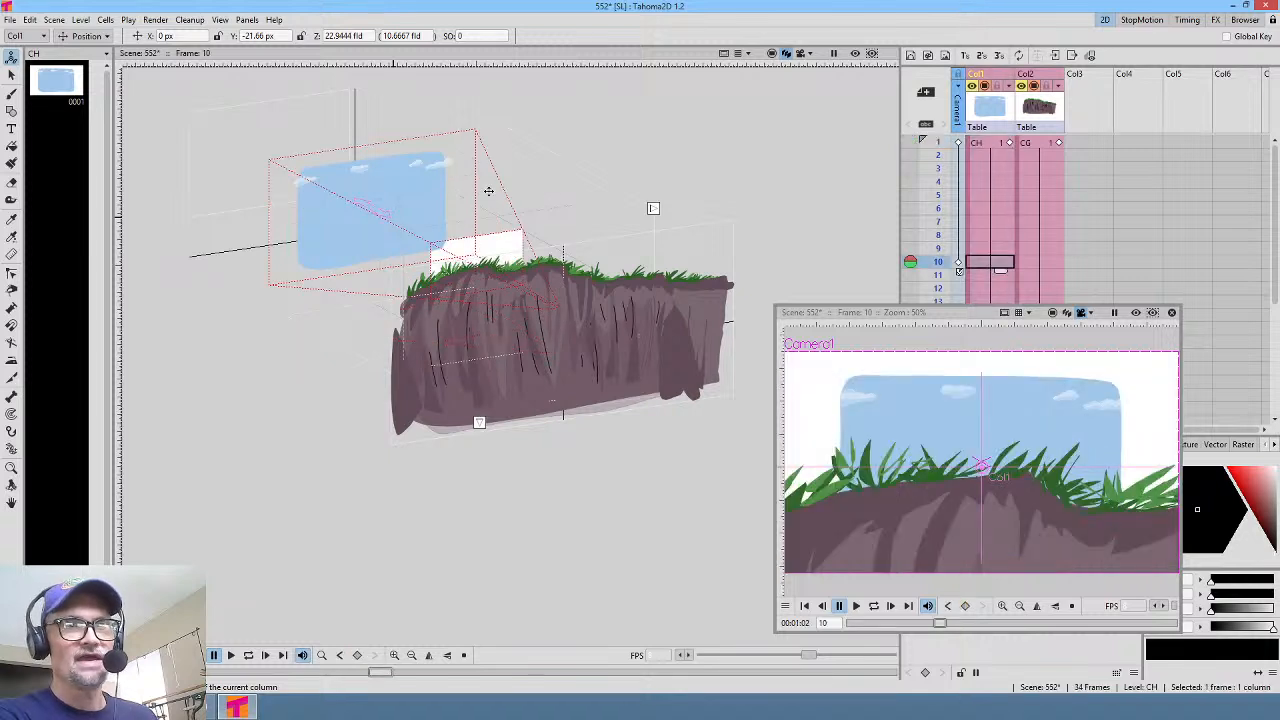
left_click(87, 36)
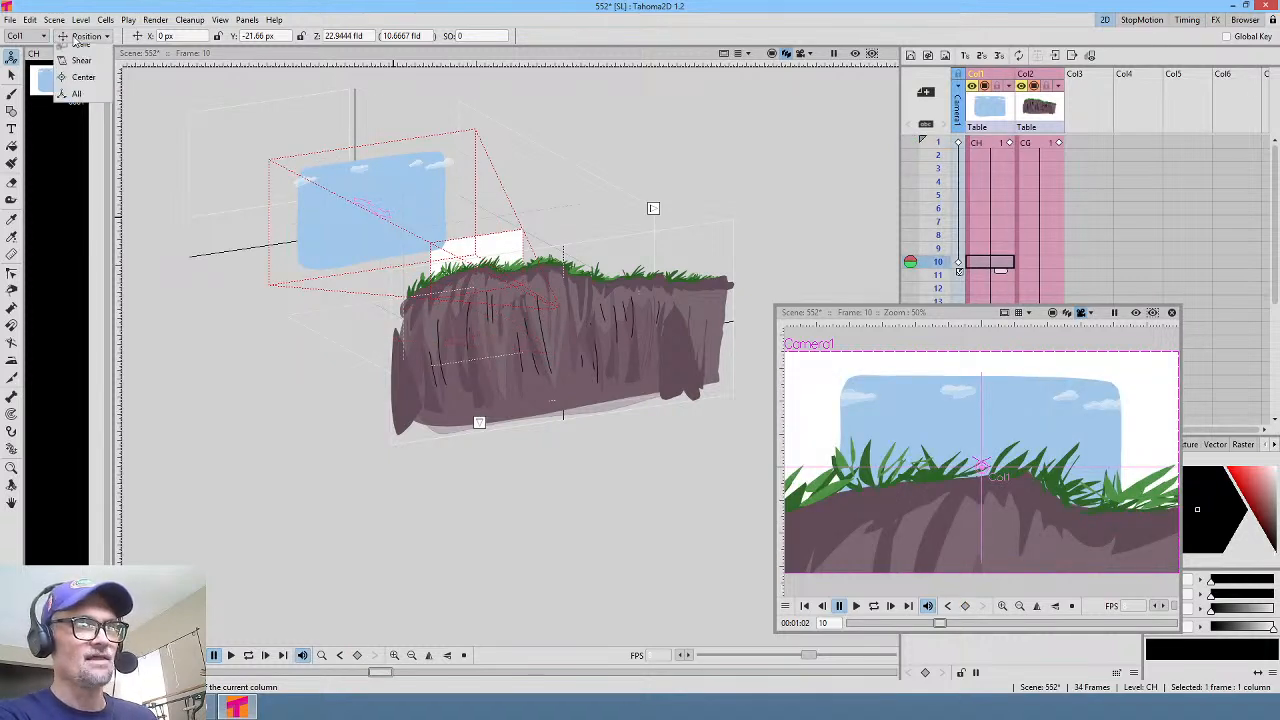
left_click(80, 88)
left_click_drag(434, 202, 357, 264)
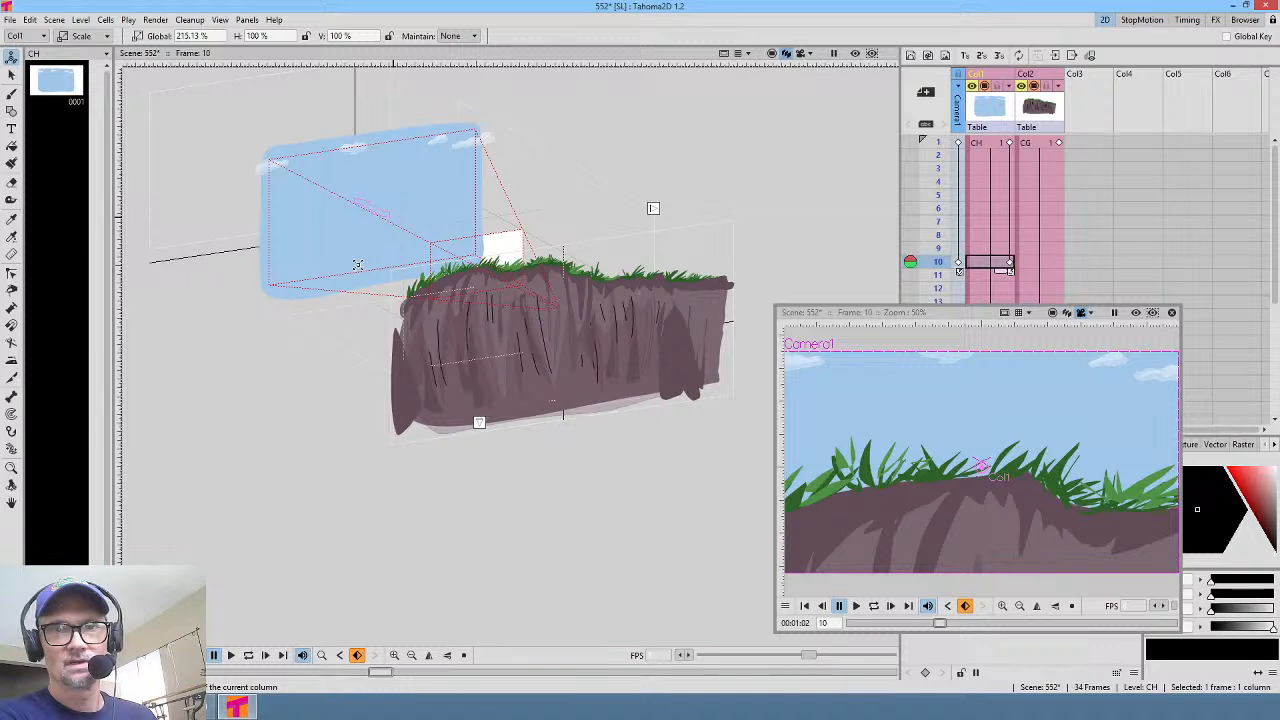
Step: Delete the sky column's keyframes at frames 1 and 10
left_click(1010, 145)
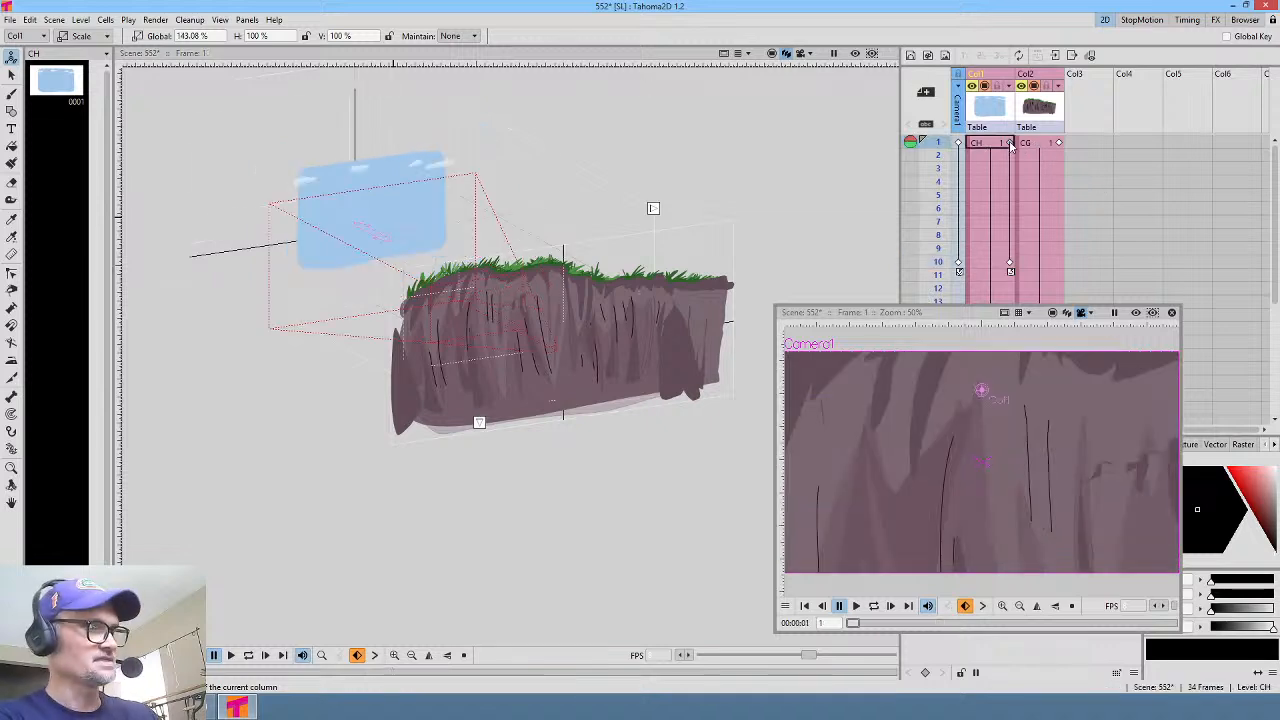
left_click_drag(1012, 145, 1009, 265)
left_click(1009, 263)
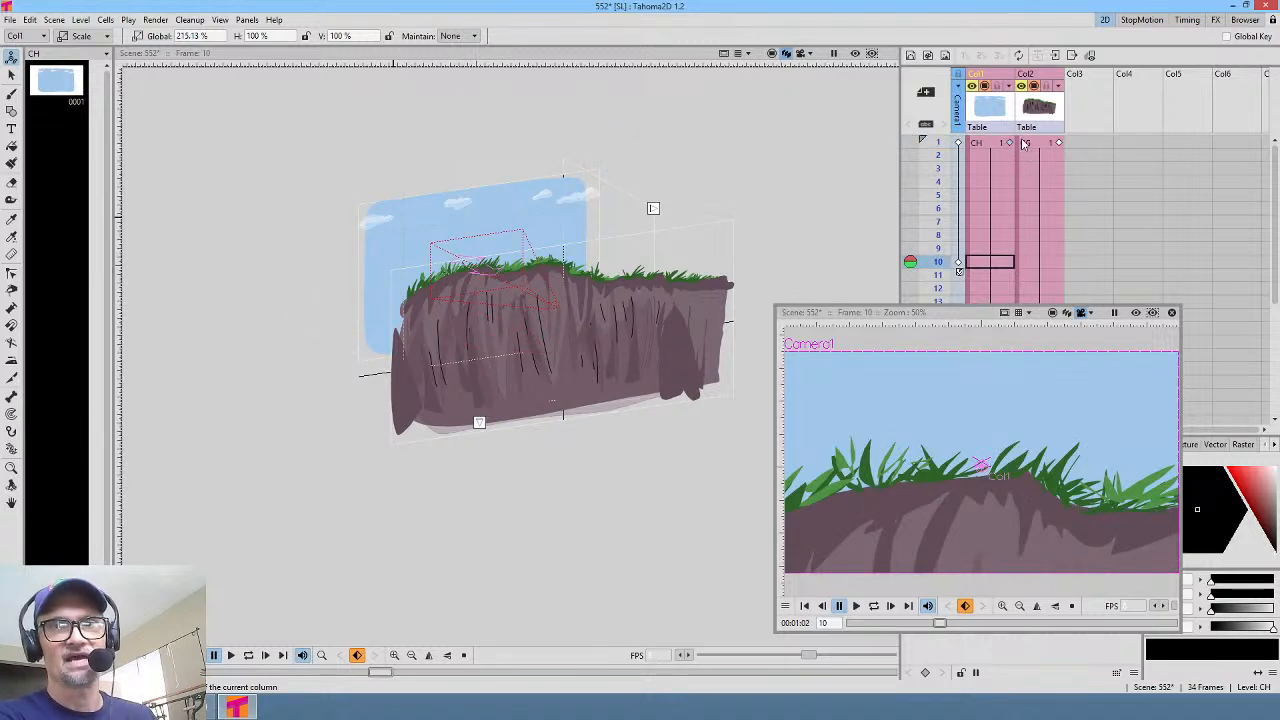
Step: Scrub between frames 1 and 10 to check how the sky and cliff look through the camera
left_click(938, 146)
mouse_move(938, 149)
left_mouse_down()
mouse_move(955, 290)
mouse_move(968, 148)
mouse_move(980, 270)
left_mouse_up()
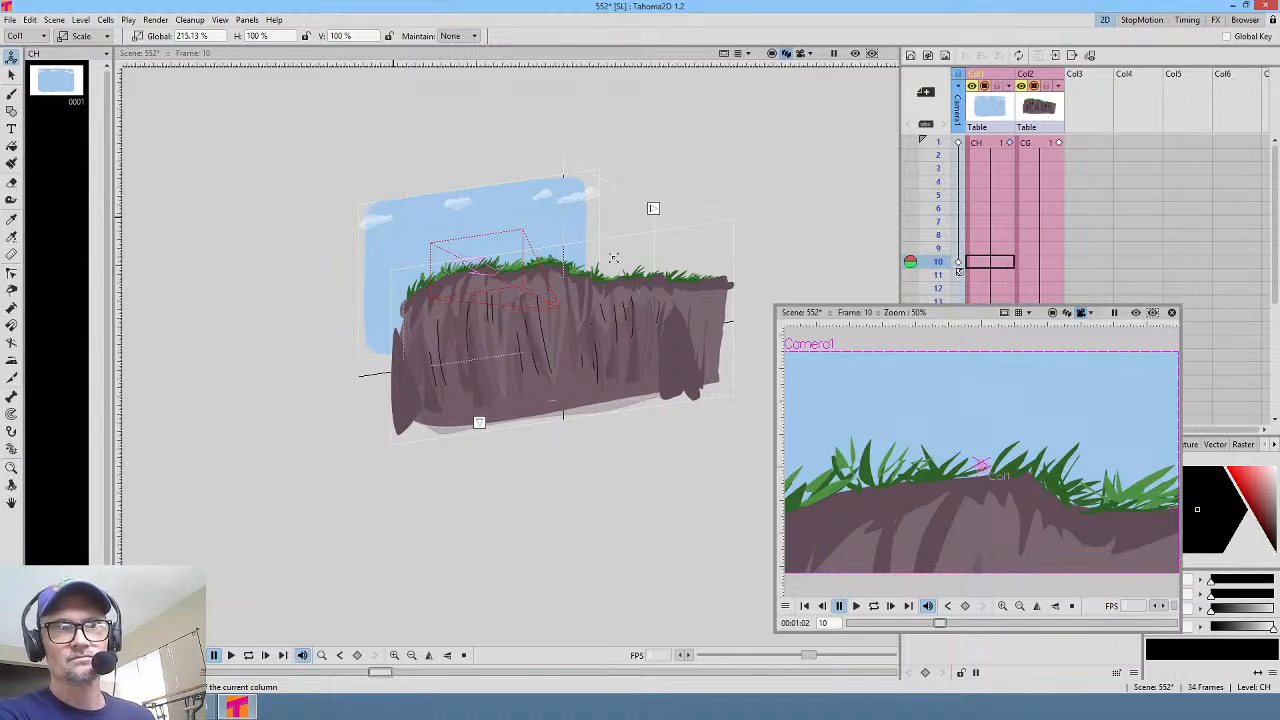
left_click(998, 144)
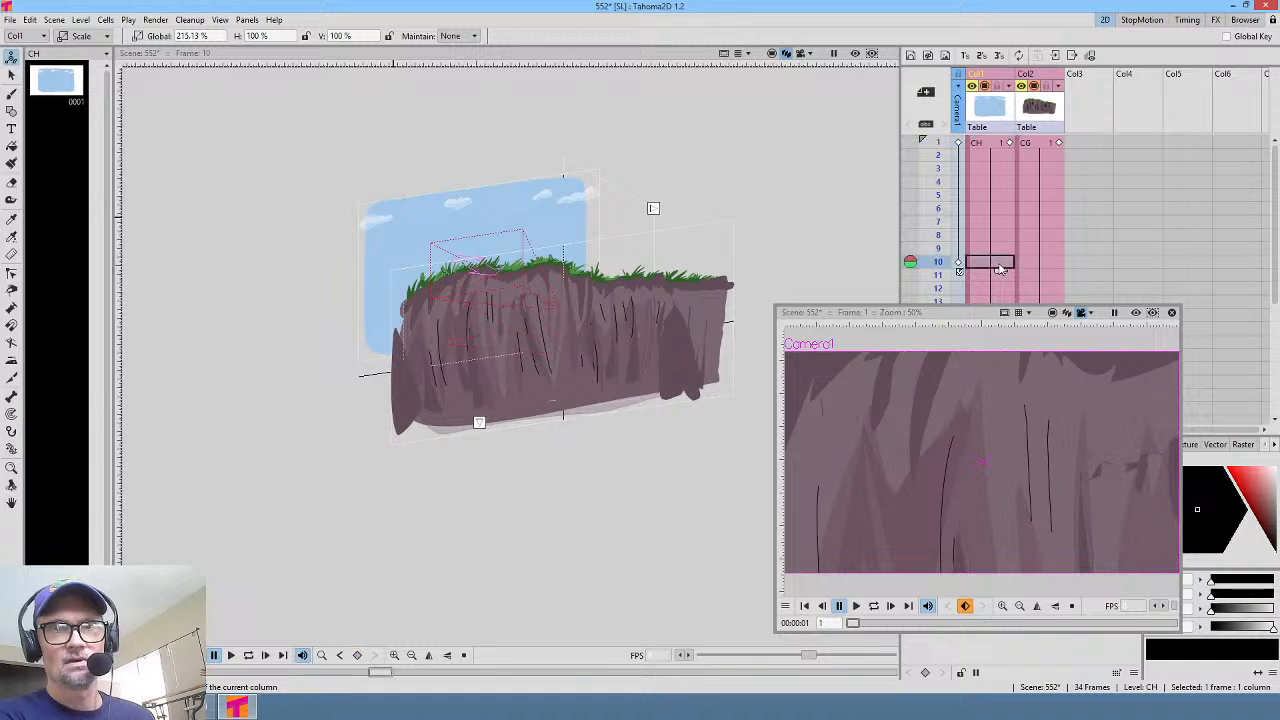
left_click(1000, 264)
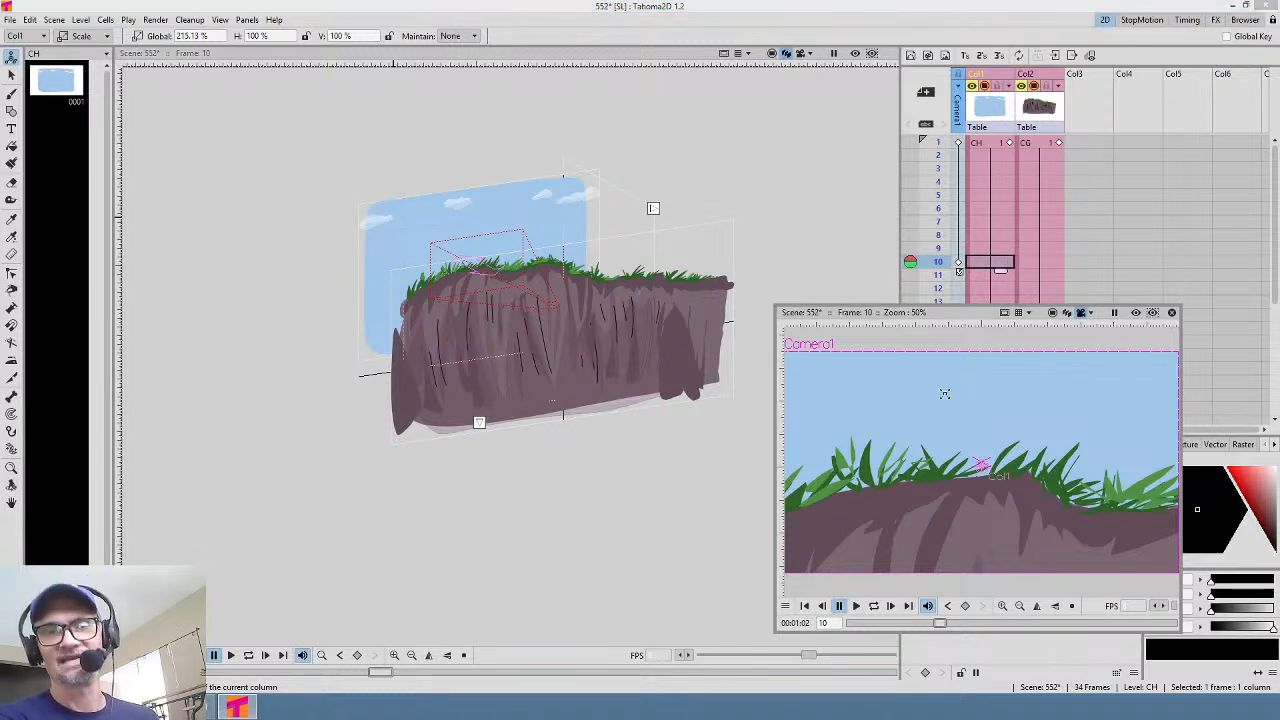
left_click(940, 147)
left_click_drag(940, 147, 940, 274)
Step: At frame 10, enlarge the sky to about 365% global scale
left_click(1000, 263)
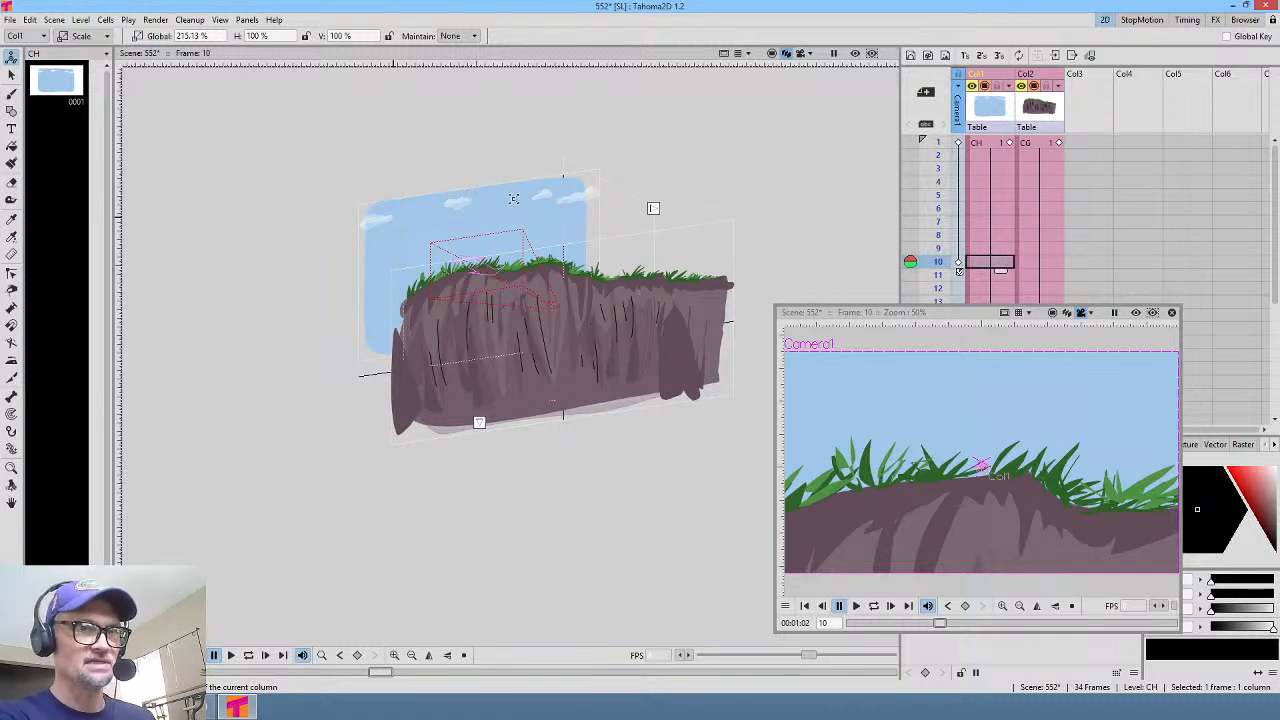
left_click_drag(511, 198, 572, 191)
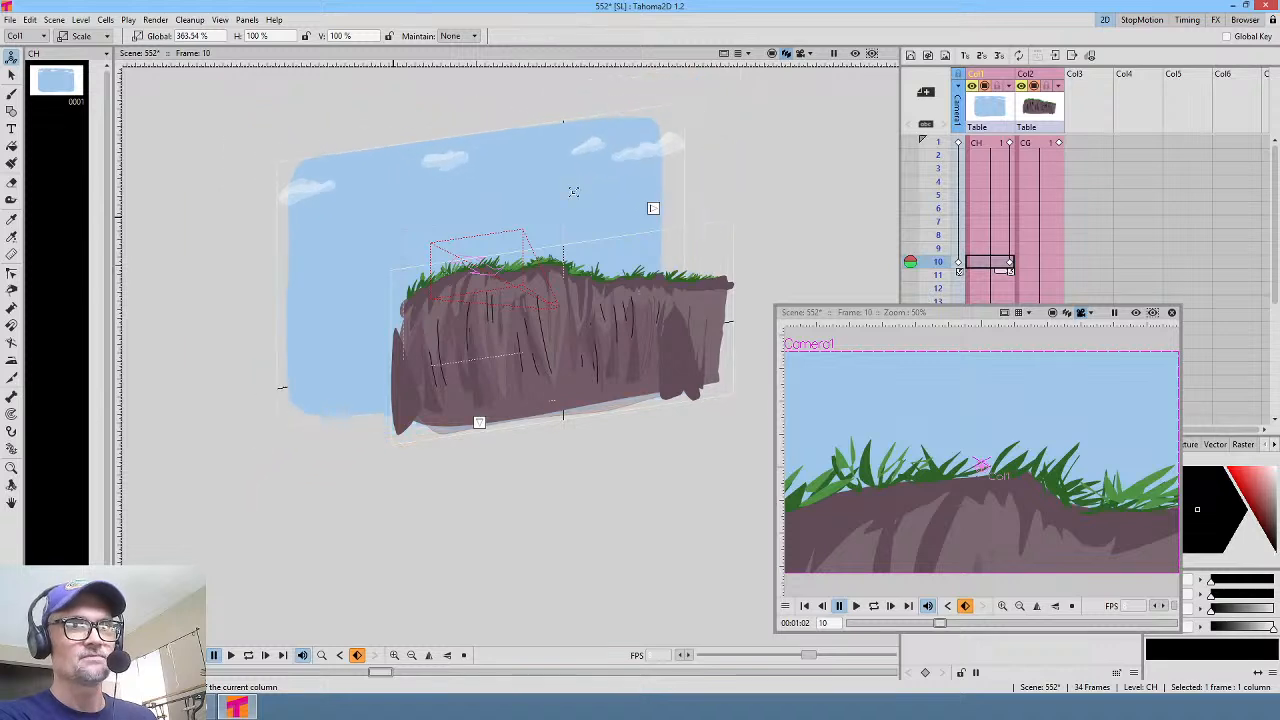
Step: At frame 10, push the sky back to Z 38.1855 fld and reposition it to about X 48 px, Y -212 px
left_click(82, 36)
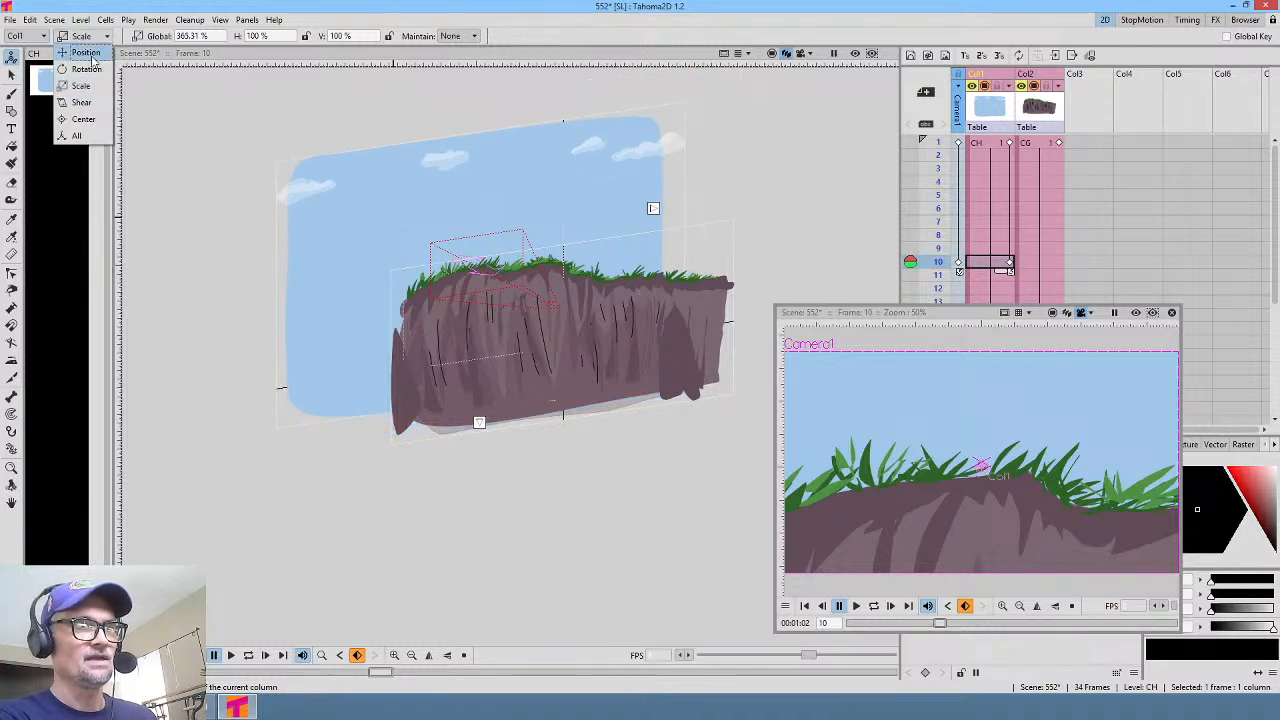
left_click(80, 50)
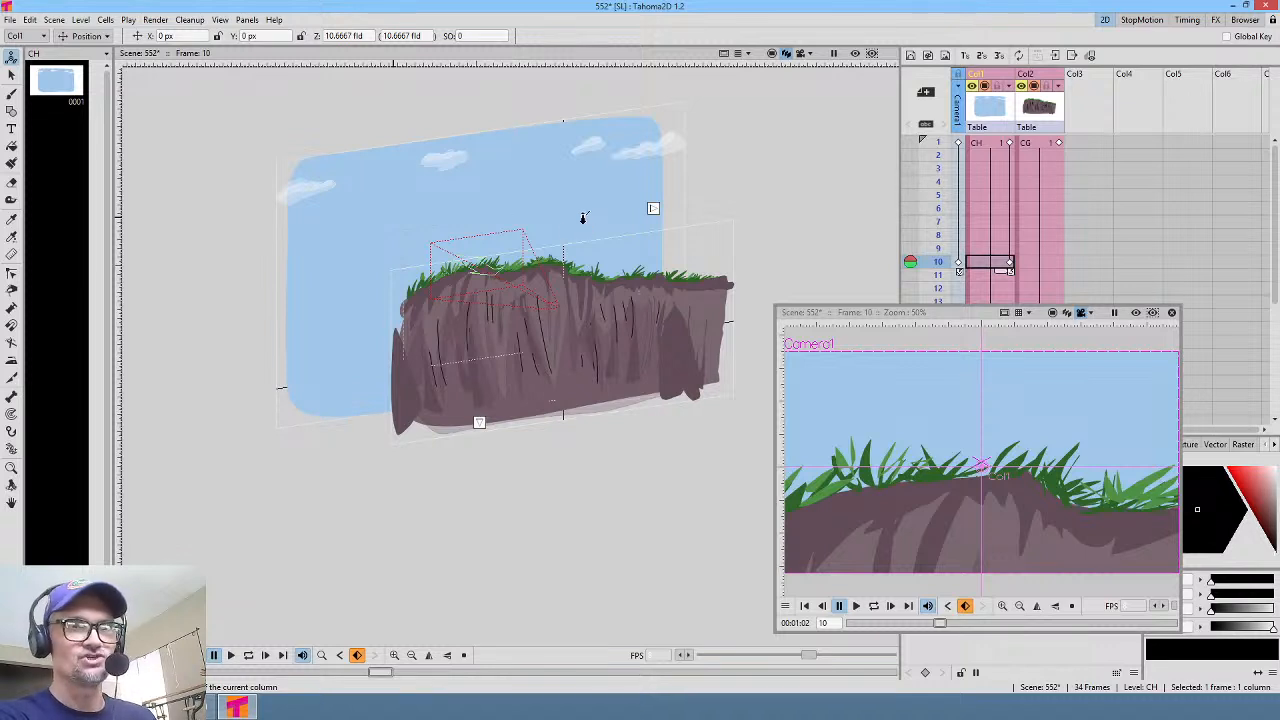
left_click_drag(583, 218, 443, 197)
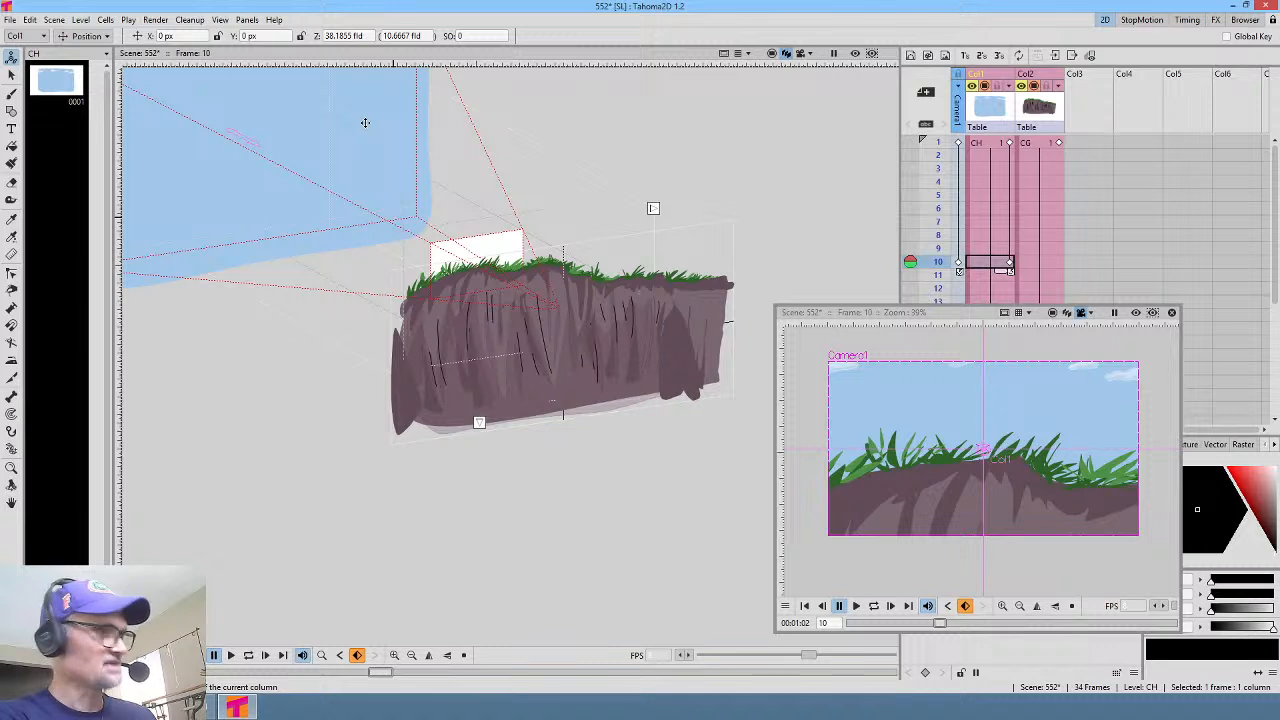
left_click_drag(365, 122, 366, 126)
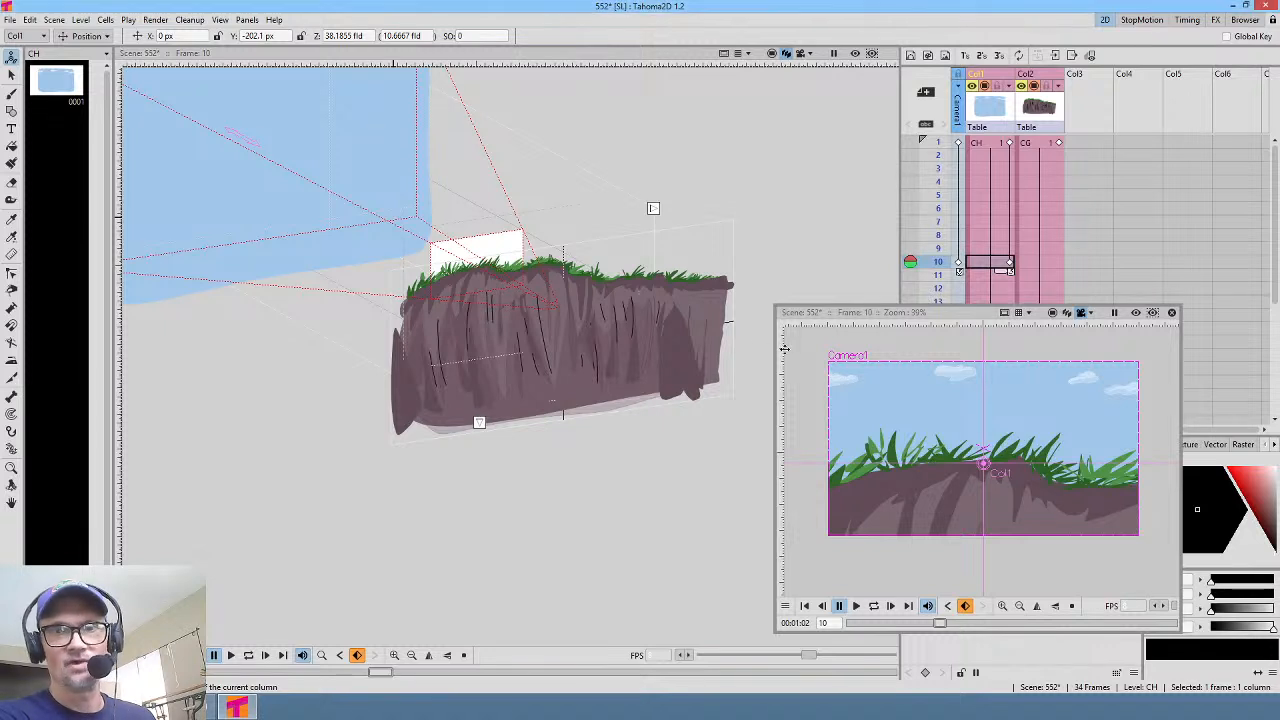
left_click_drag(952, 398, 1008, 374)
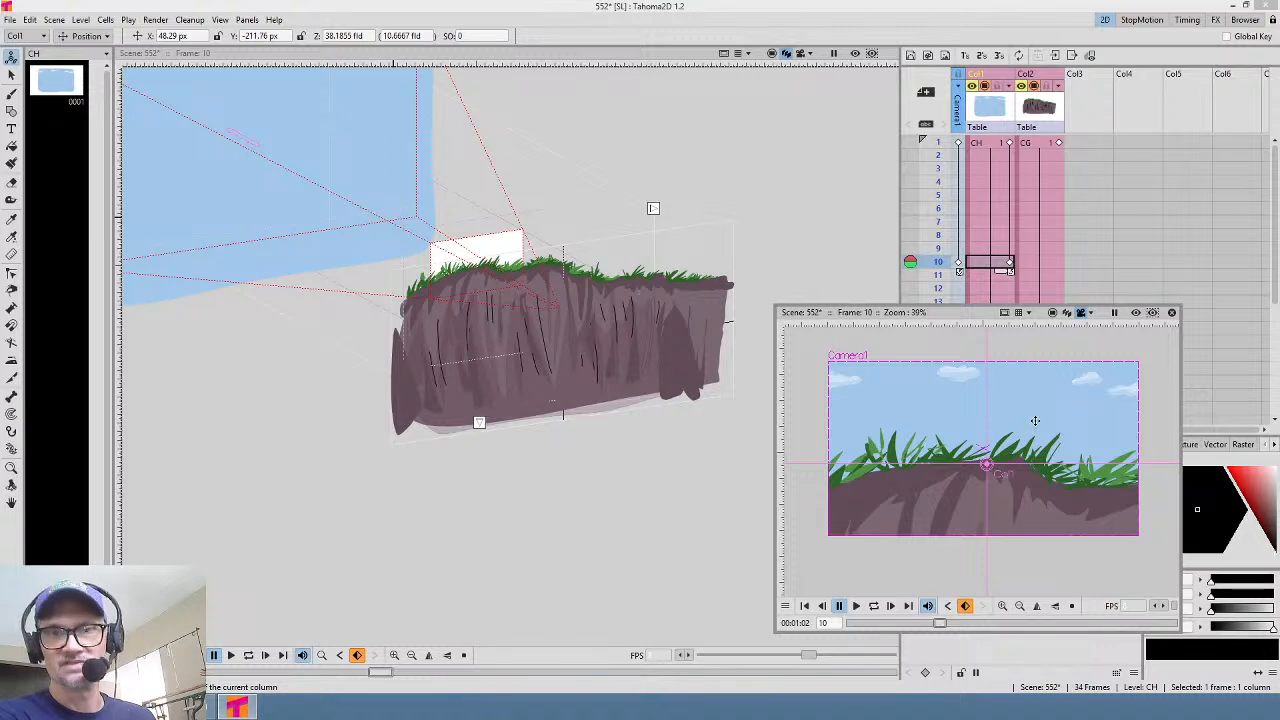
Step: Remove the sky column's frame 1 keyframe and scrub through the camera move from frame 1
left_click(936, 142)
left_click(934, 208)
left_click_drag(934, 213, 936, 300)
Step: Move the cliff column to Col4, select the empty Col2 cell at frame 10, and close the floating camera viewer
left_click_drag(1036, 76, 1136, 76)
left_click(1040, 143)
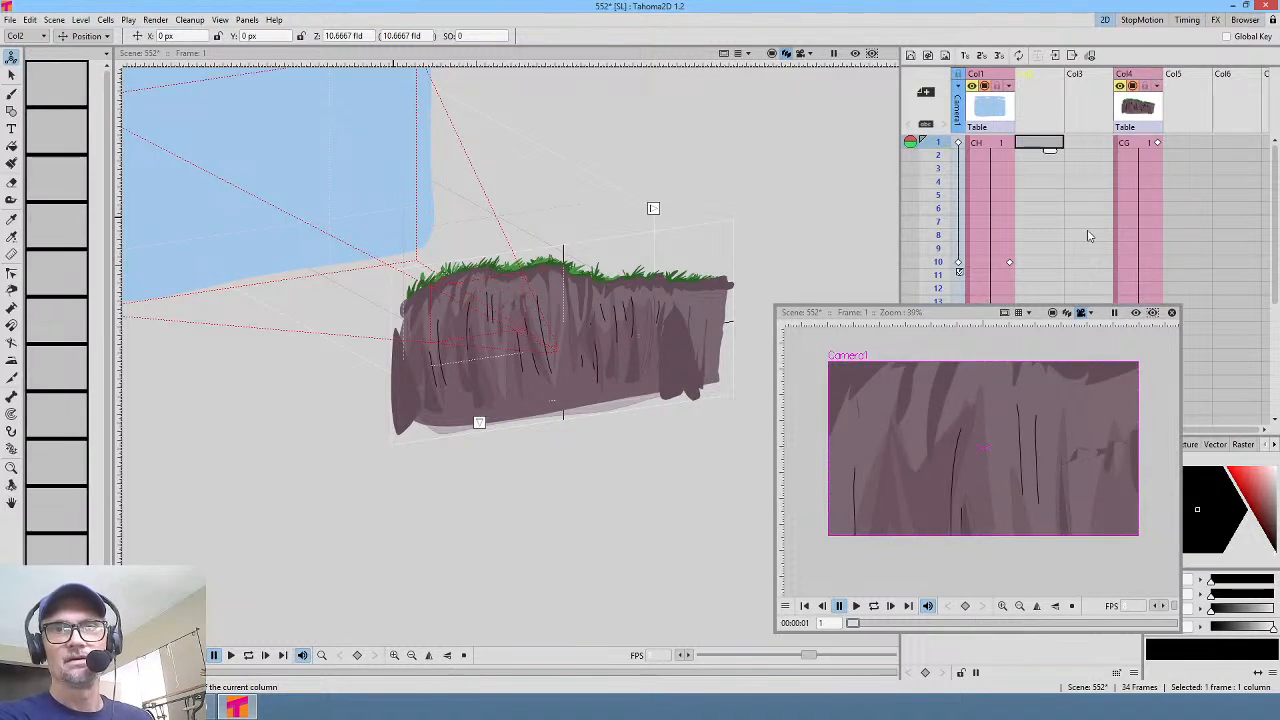
left_click(1040, 262)
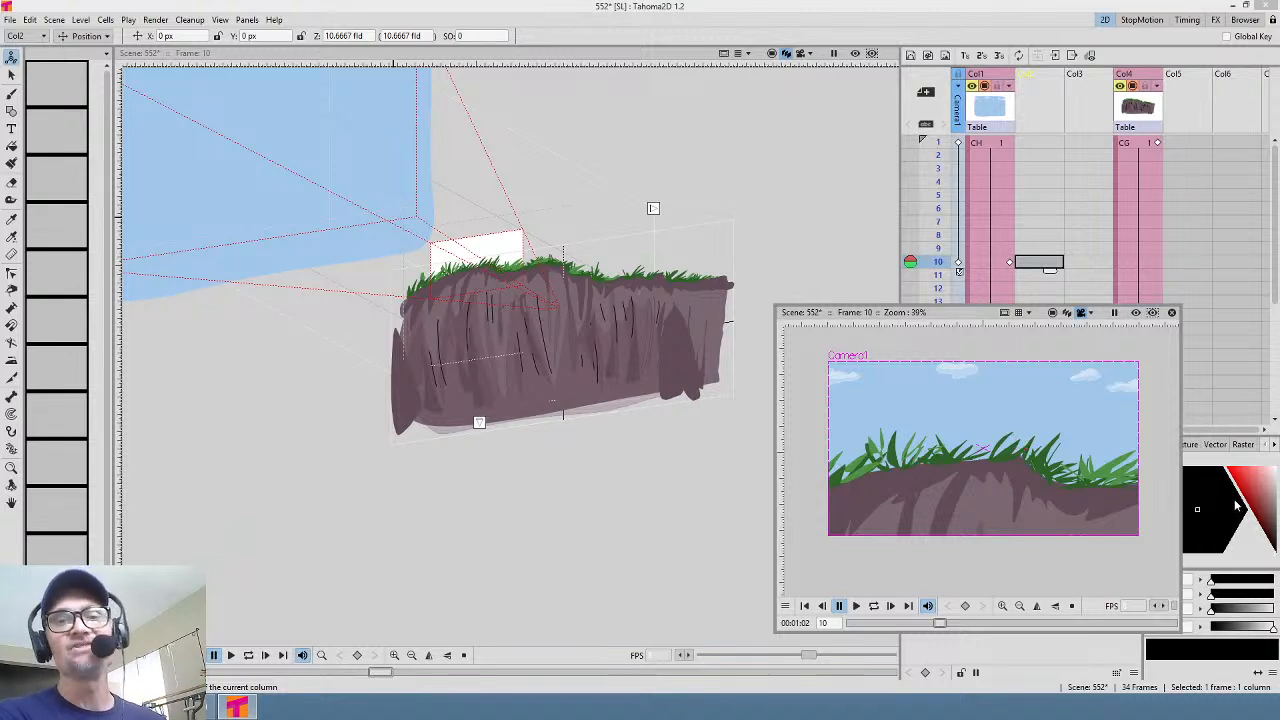
left_click(1172, 312)
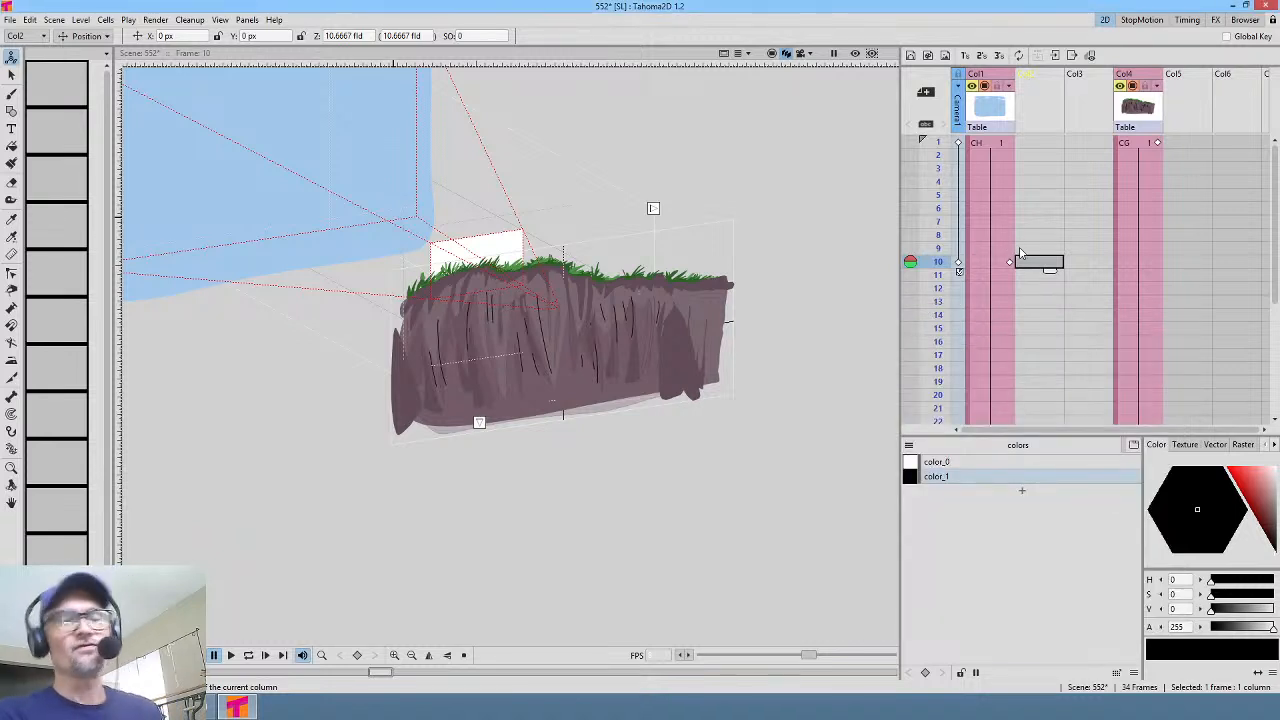
Step: Browse the extras folder in the file browser for a character drawing to use in the scene
left_click(1243, 22)
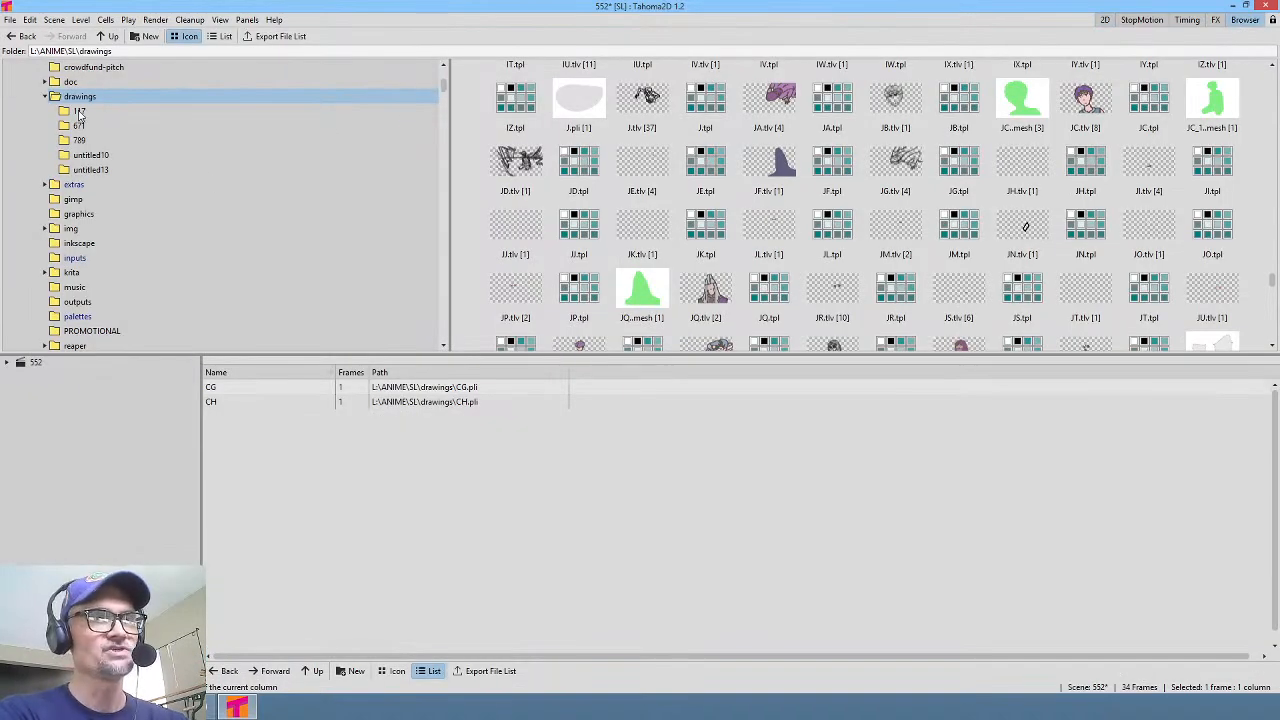
left_click(75, 185)
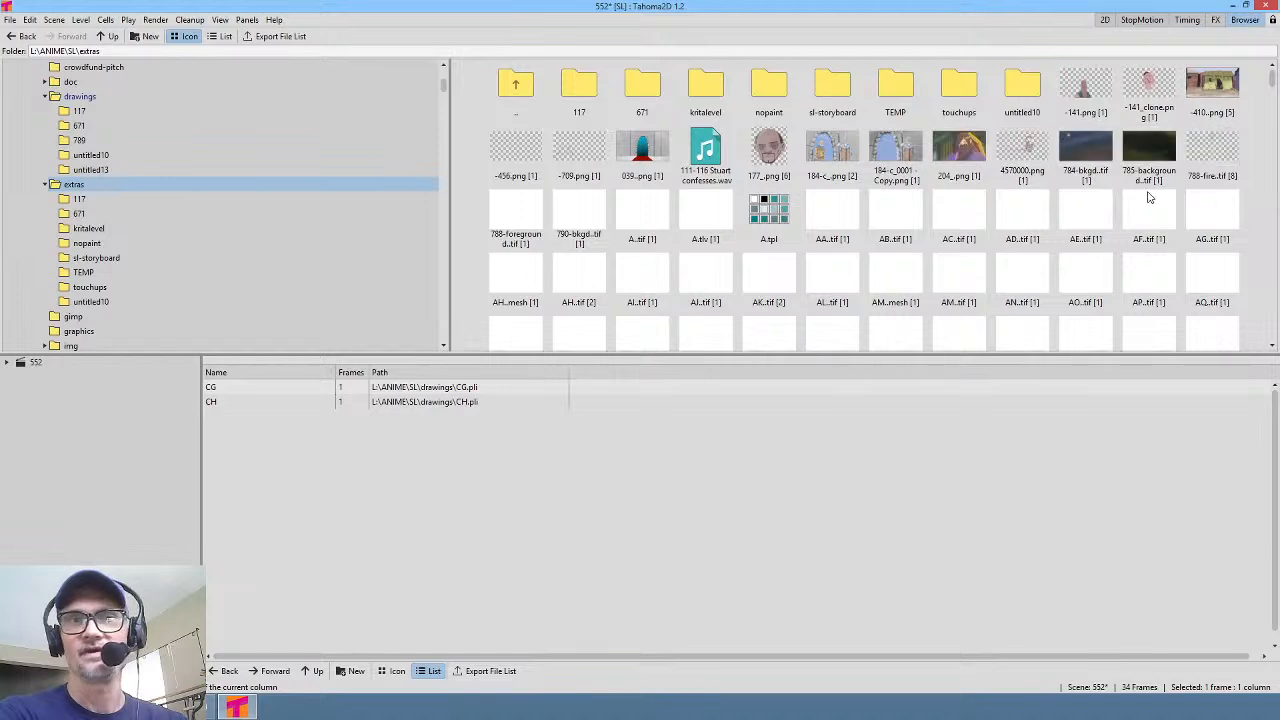
left_click_drag(1275, 80, 1275, 150)
scroll(1276, 163, "up", 1)
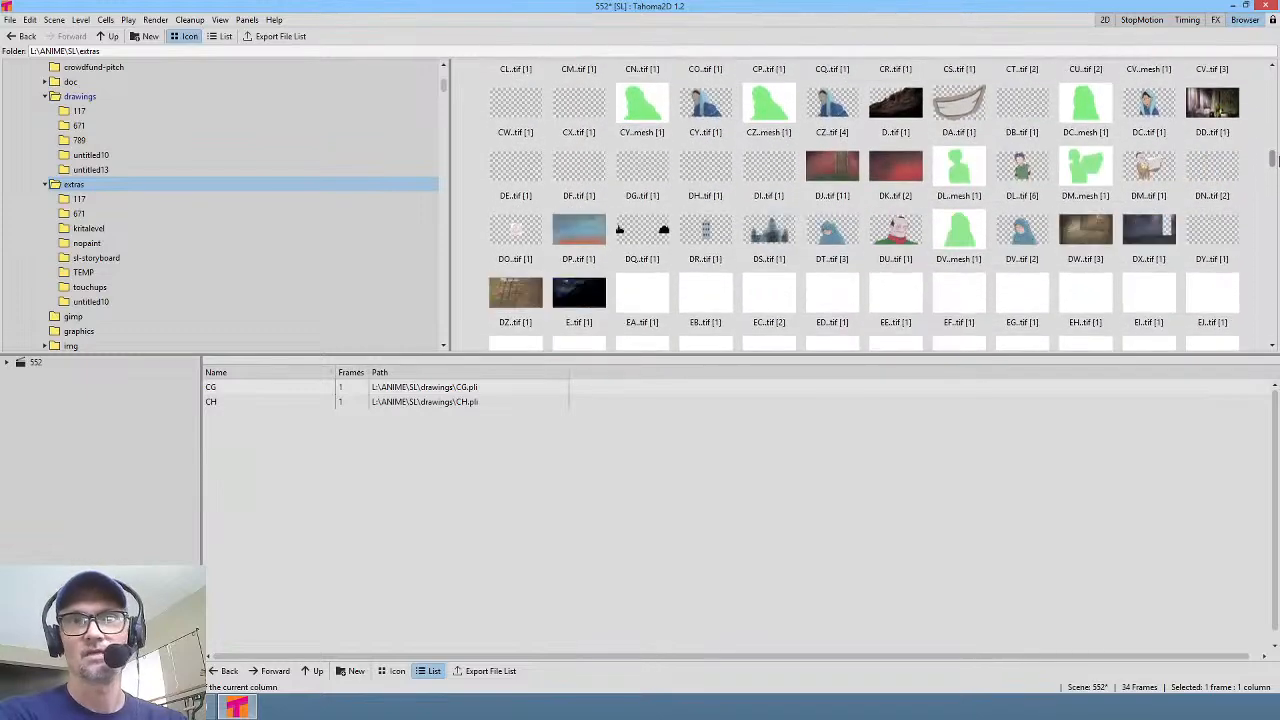
left_click_drag(1276, 163, 1276, 180)
scroll(680, 127, "up", 8)
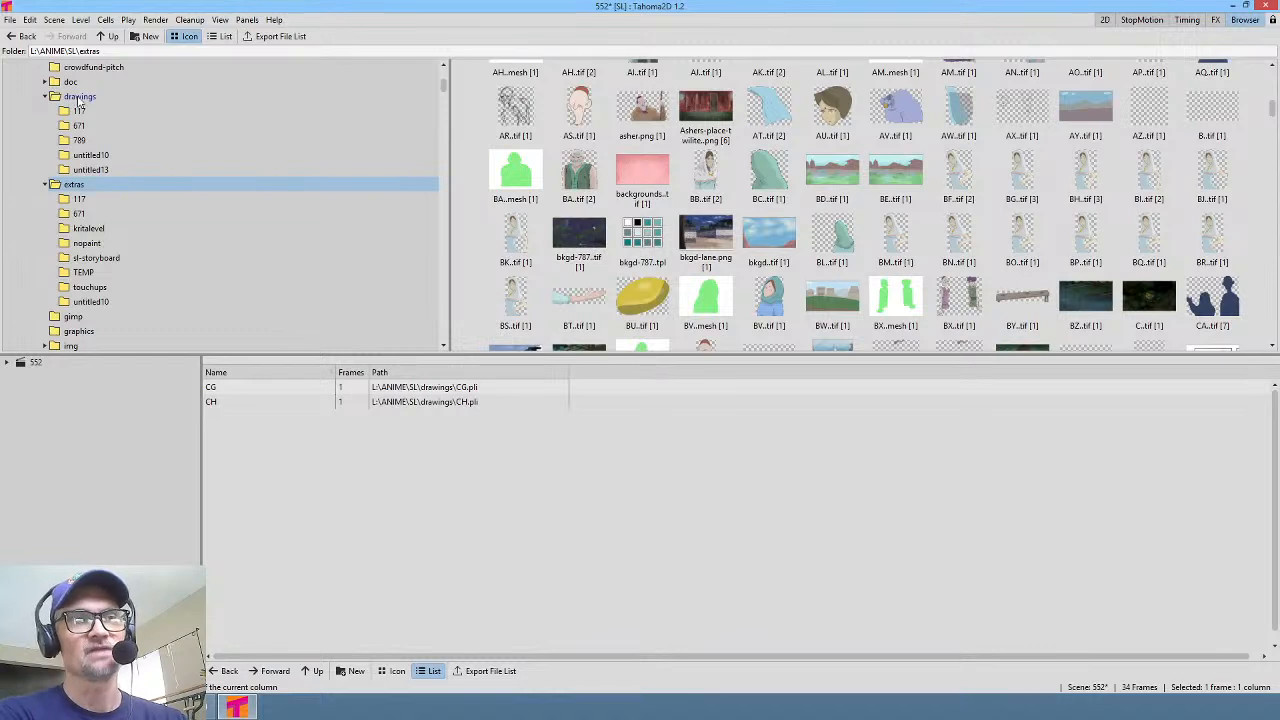
Step: Find the purple-haired character level LN.tlv in the drawings folder and preview it in the flipbook
left_click(79, 97)
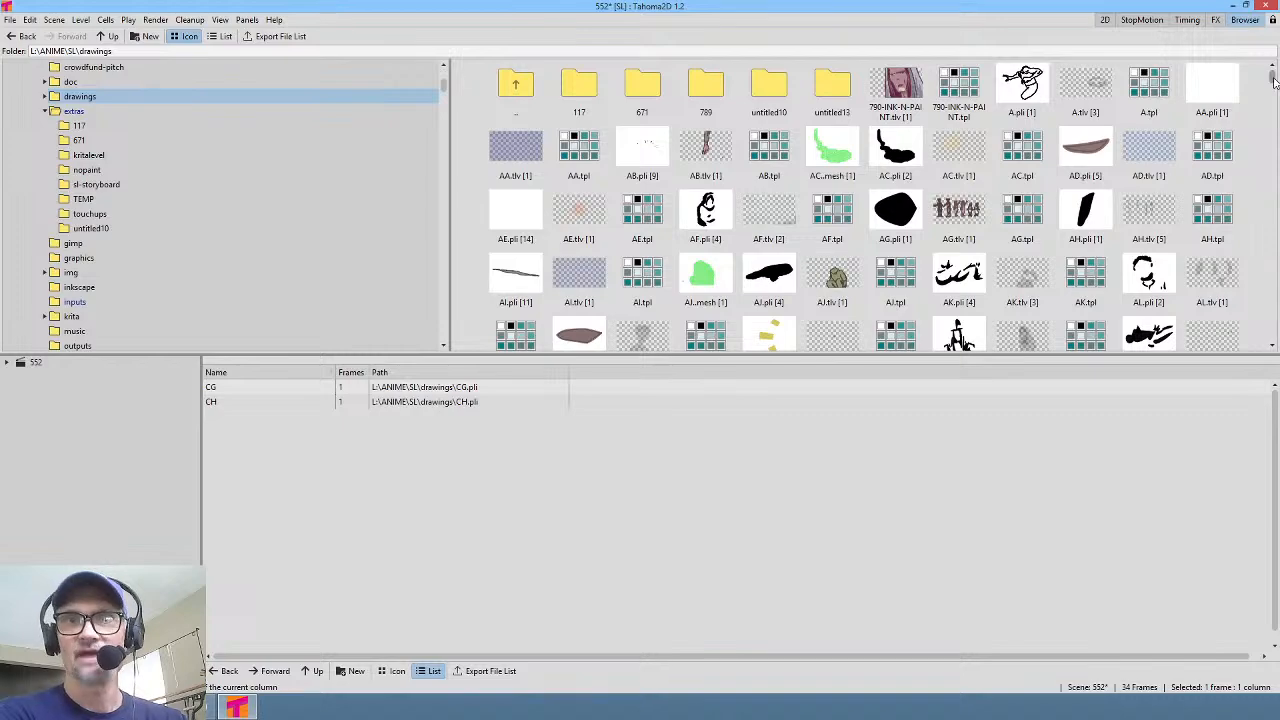
left_click_drag(1274, 90, 1277, 318)
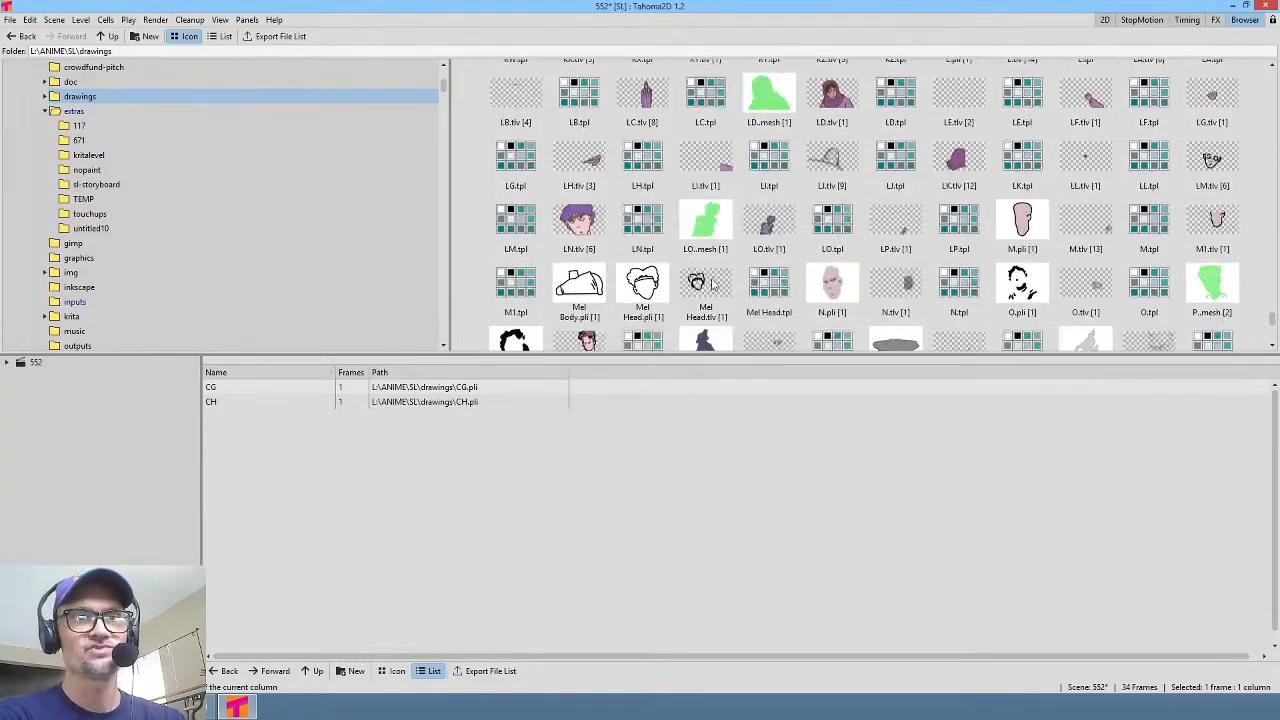
double_click(583, 228)
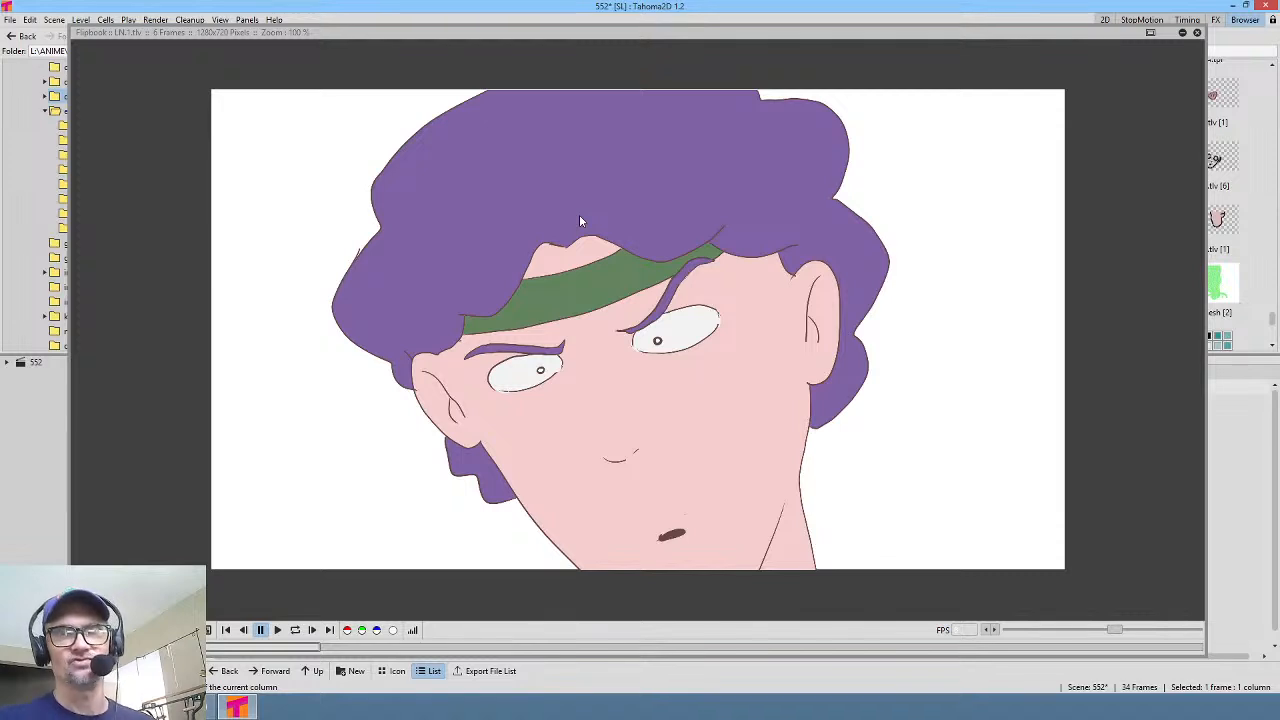
left_click(1197, 33)
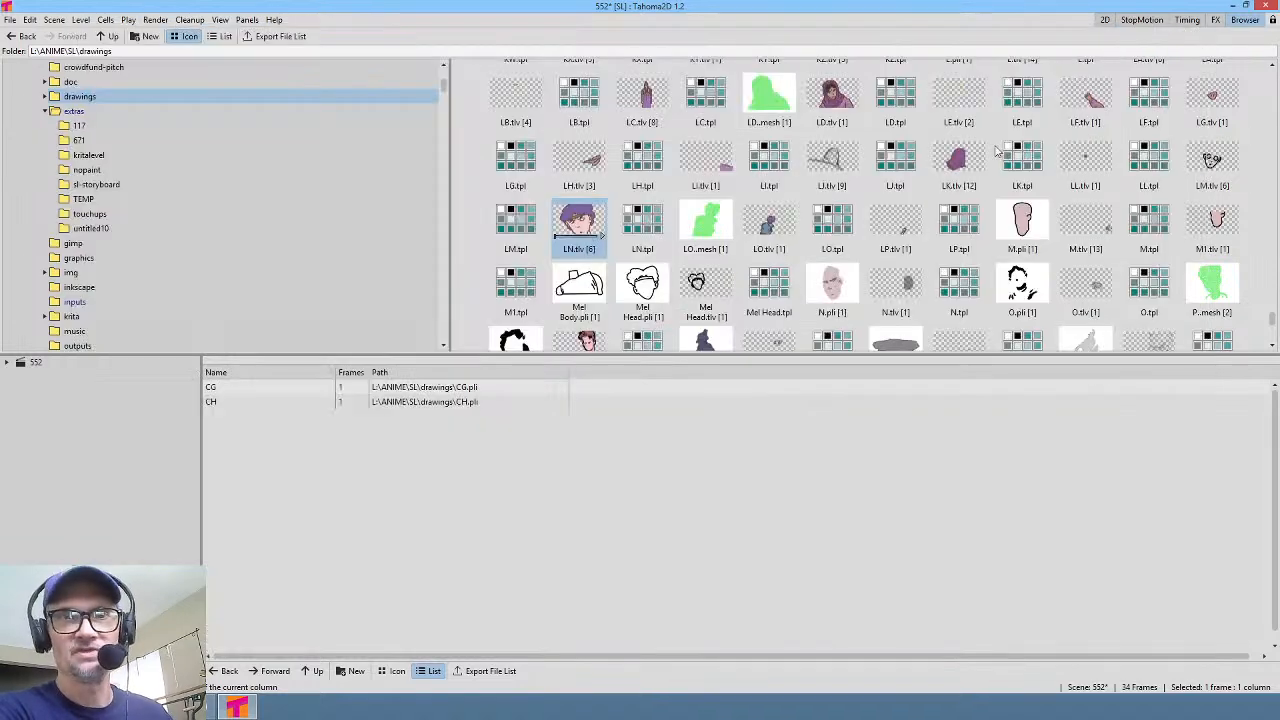
Step: Load LN.tlv into Col2 at frame 10 and return to the 2D workspace
right_click(592, 223)
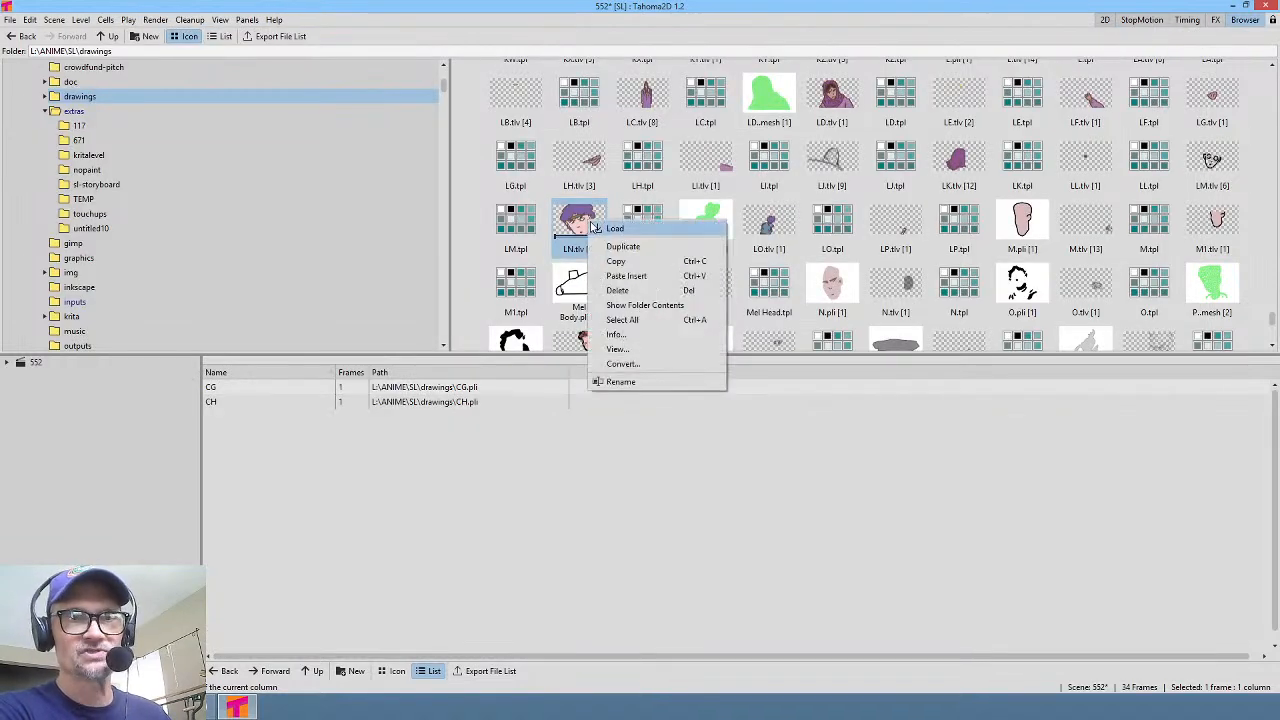
left_click(612, 229)
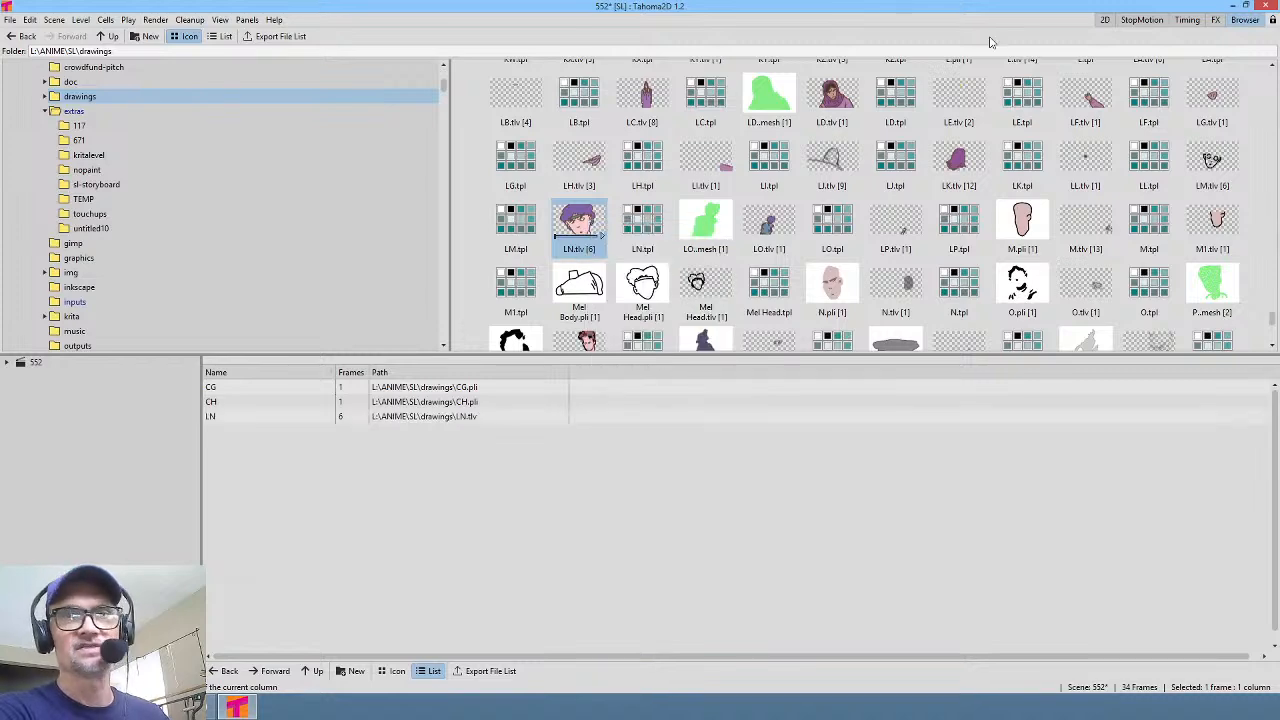
left_click(1105, 20)
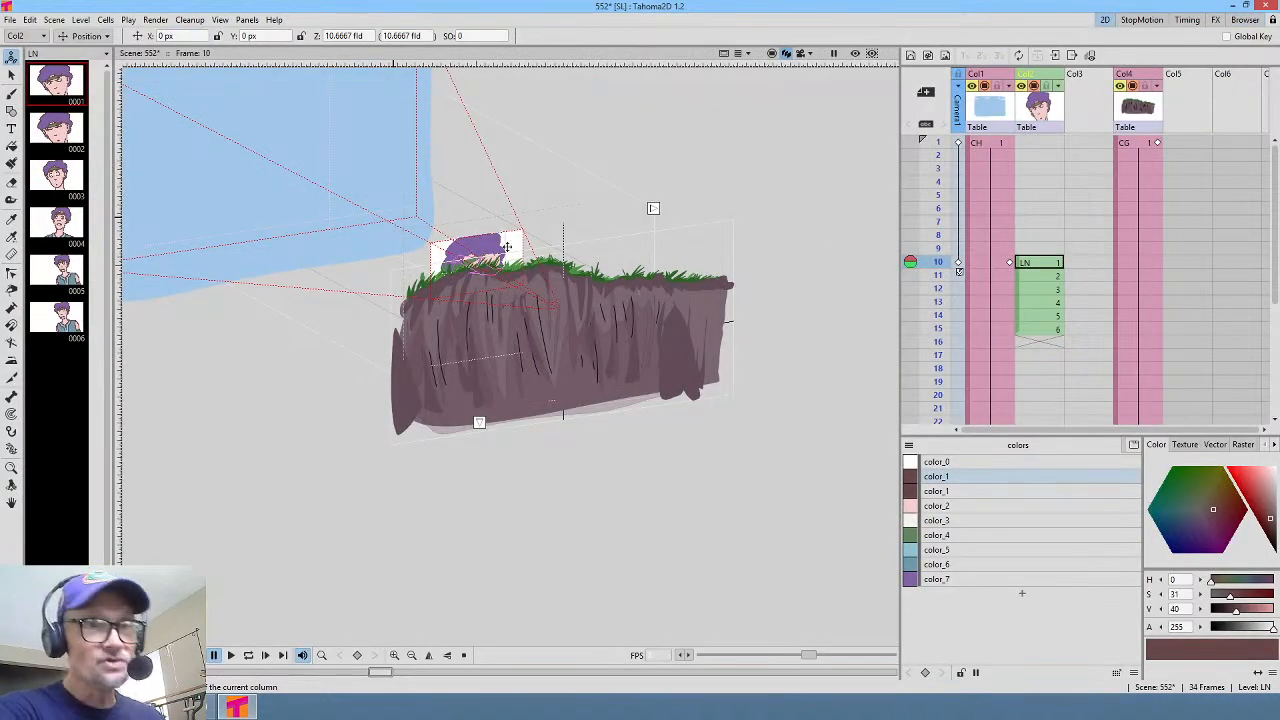
Step: View LN drawings 1 and 2, switch back to the camera view, and save the scene
scroll(502, 236, "up", 2)
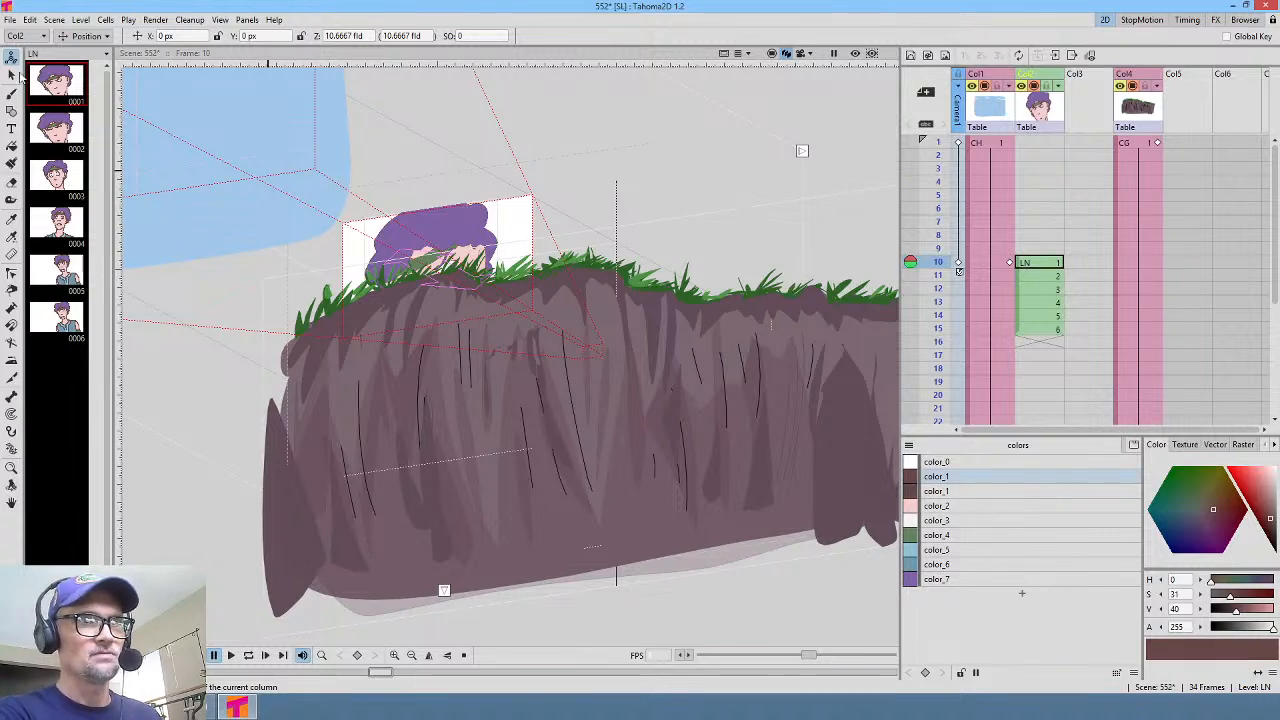
left_click(54, 85)
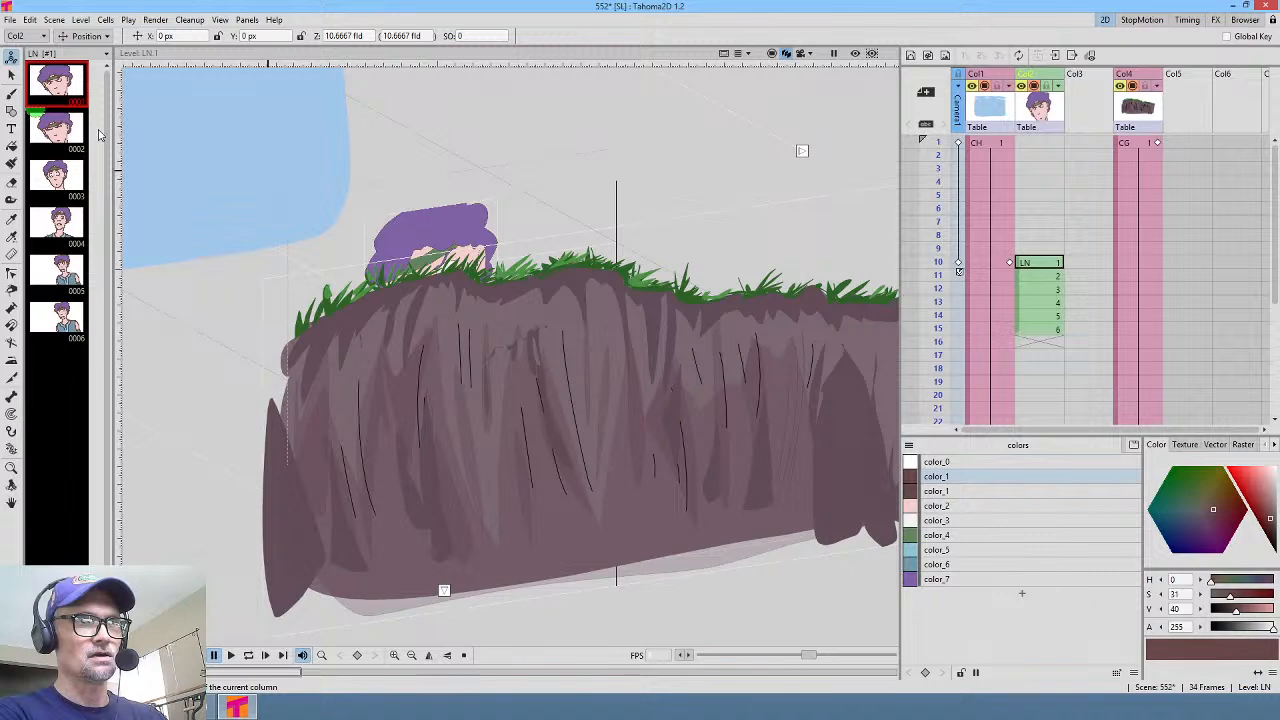
left_click(62, 130)
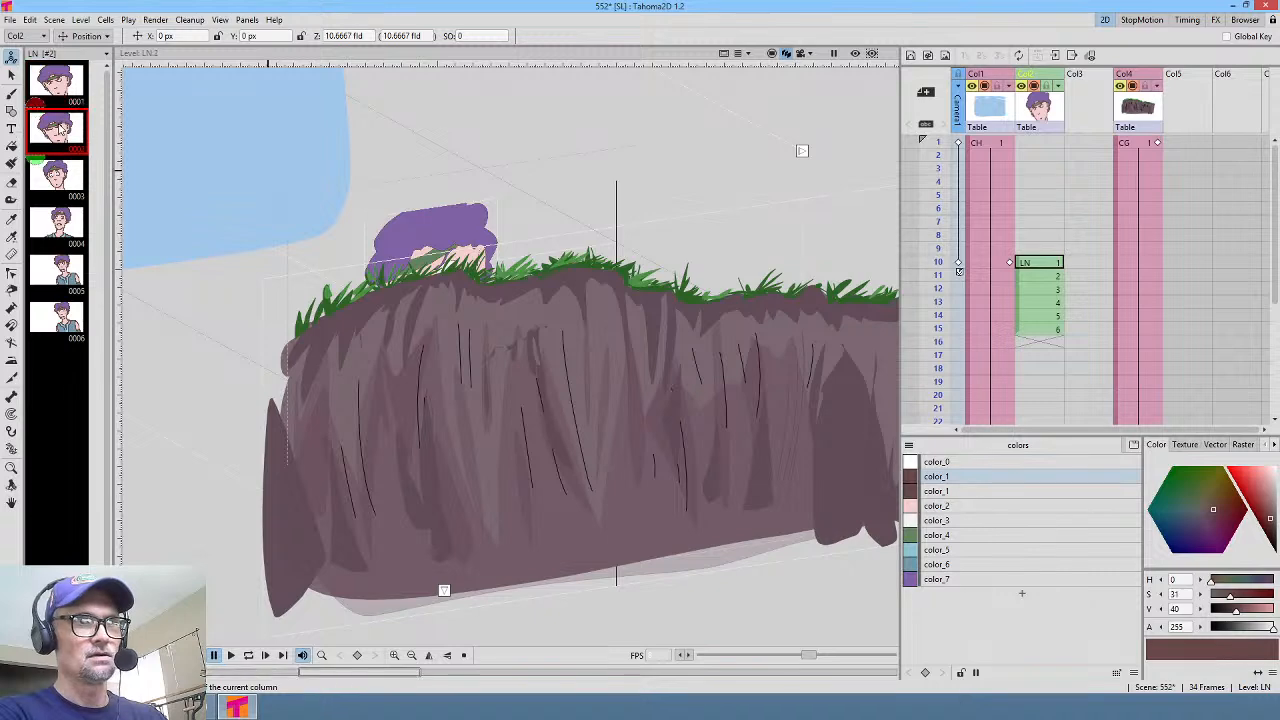
left_click(800, 53)
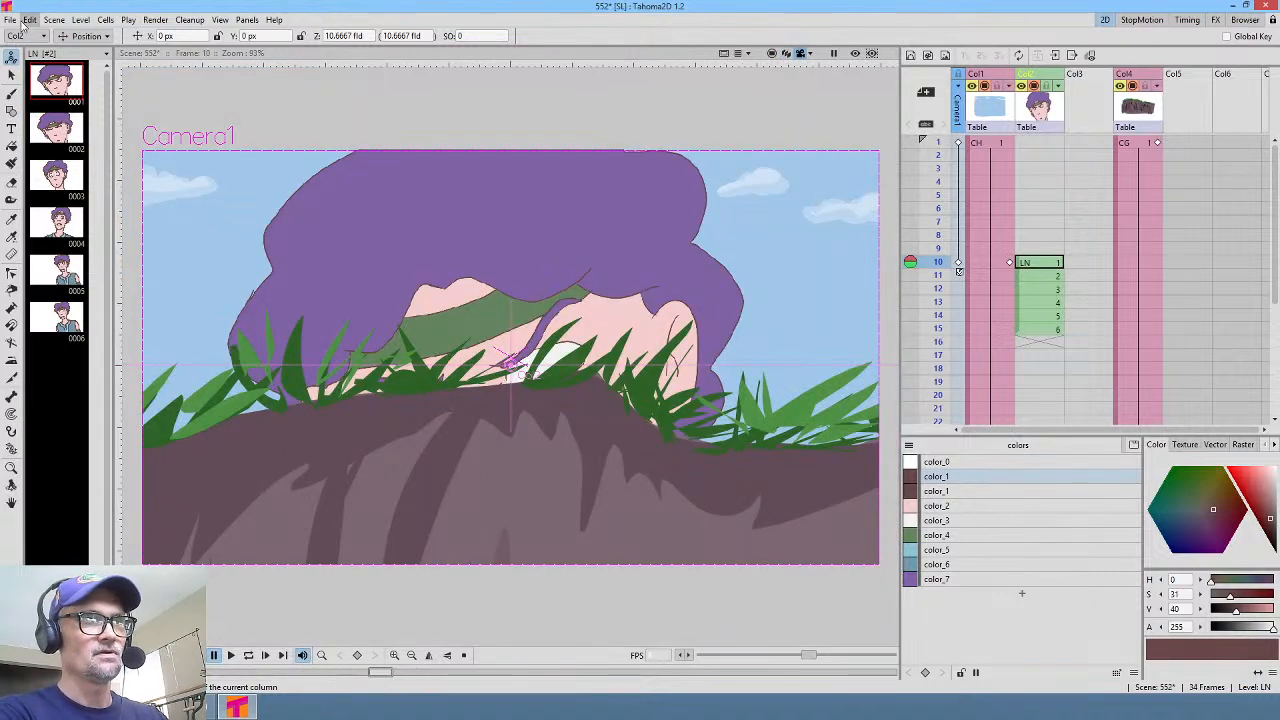
left_click(9, 19)
left_click(13, 65)
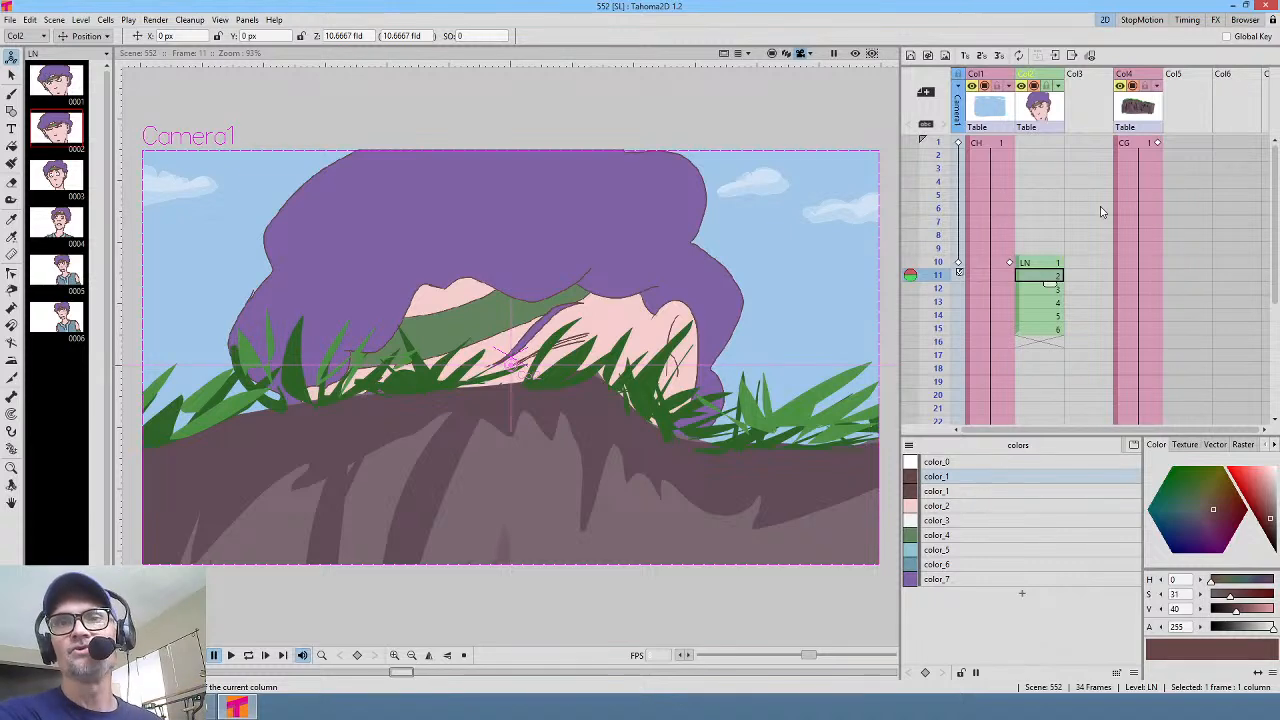
left_click(1240, 20)
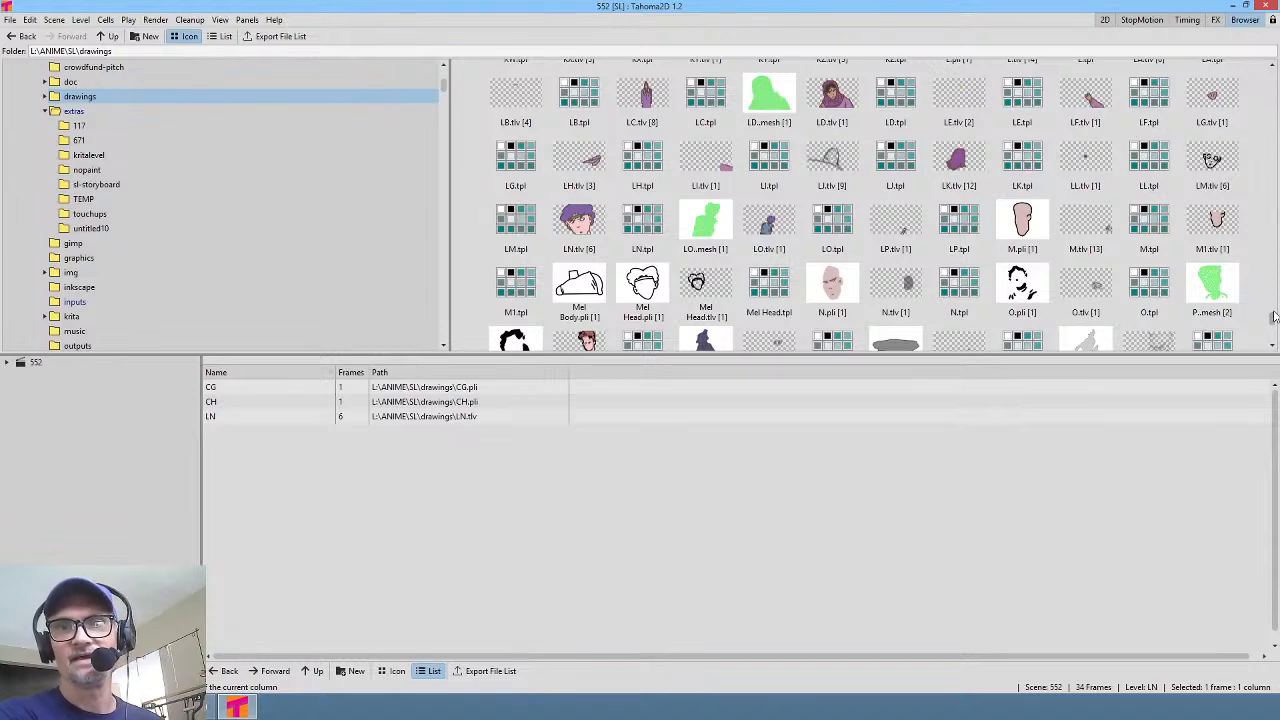
scroll(1273, 312, "up", 3)
left_click_drag(1274, 306, 1275, 255)
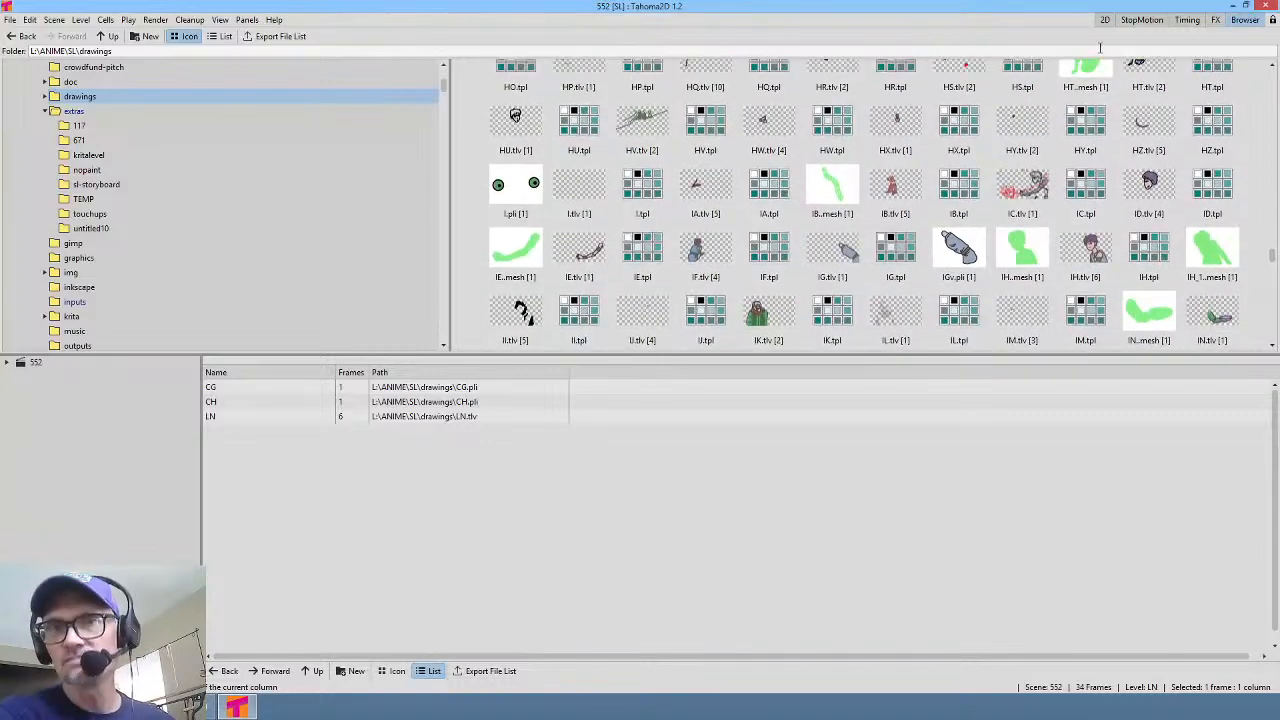
left_click(1104, 21)
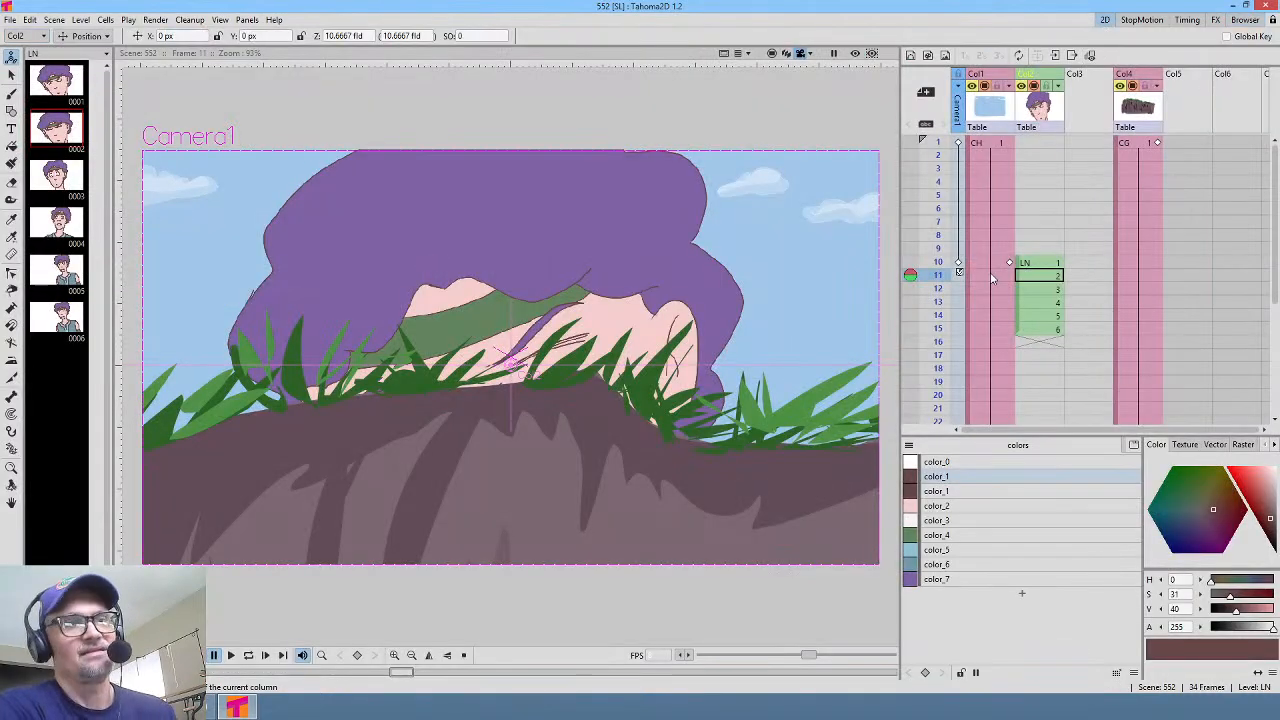
Step: View LN drawings 3 to 5 and place drawing 5 in Col2 at frame 1
left_click(56, 177)
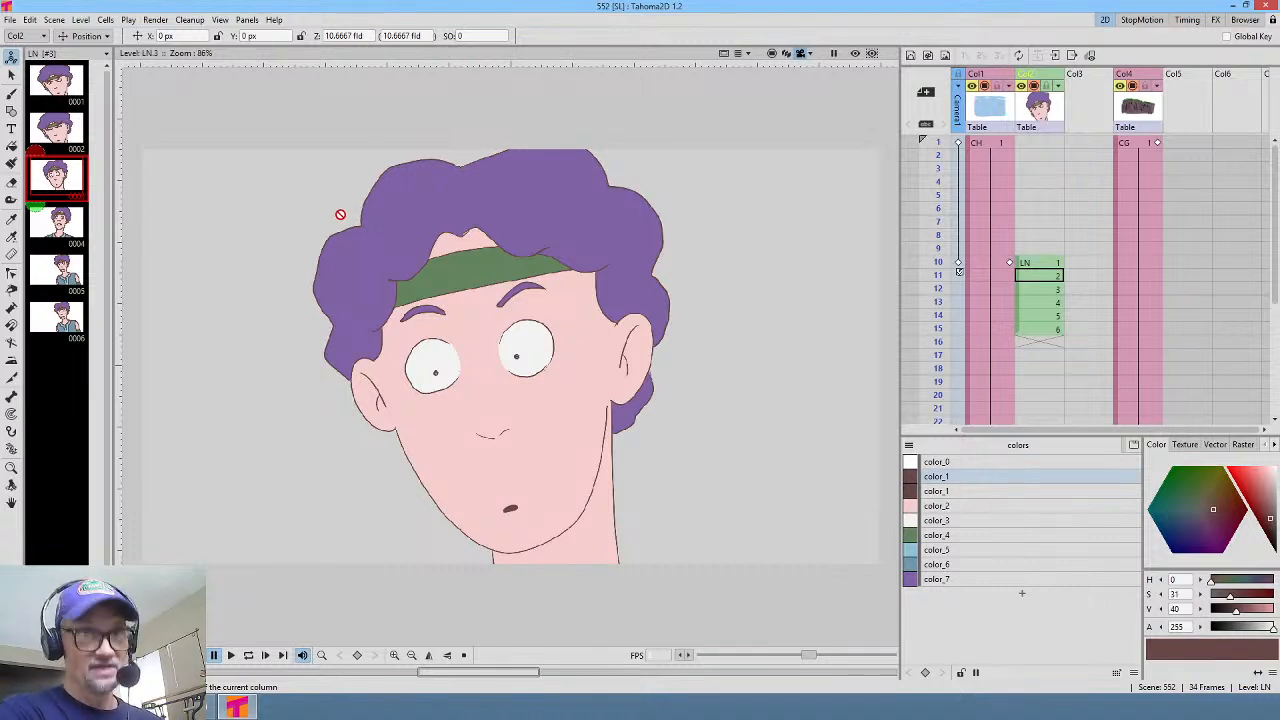
left_click(72, 230)
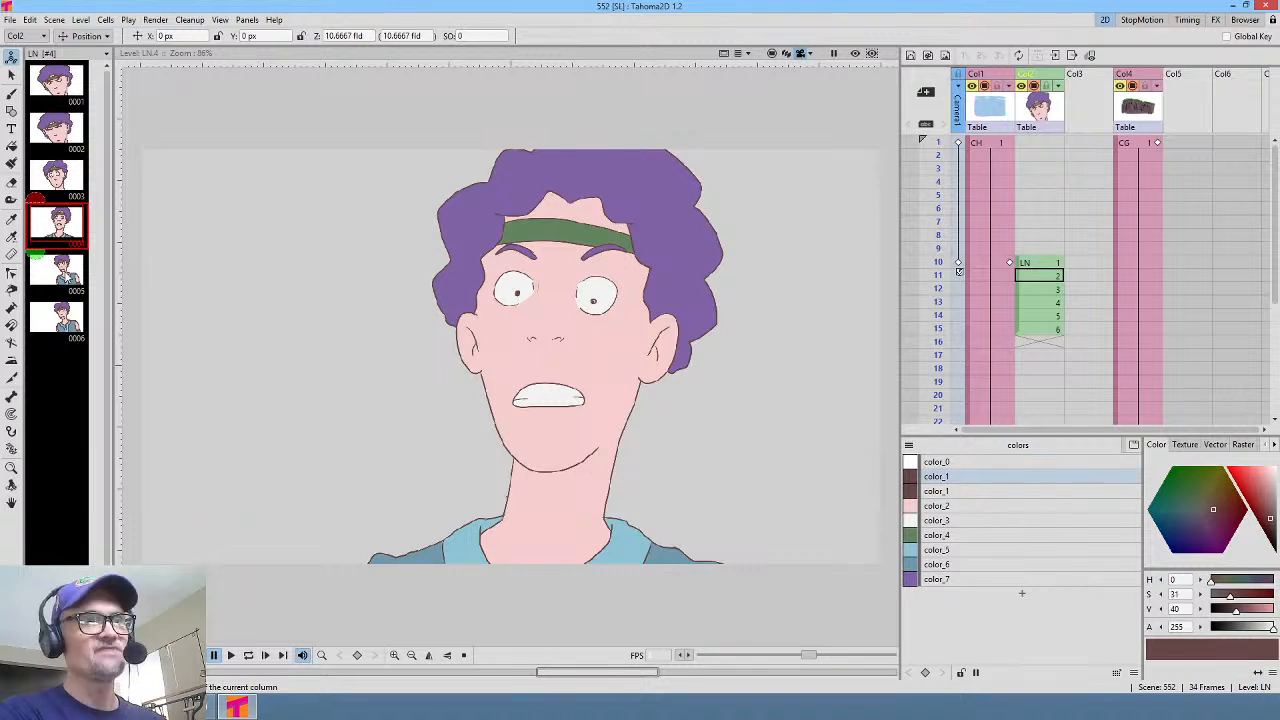
left_click(57, 268)
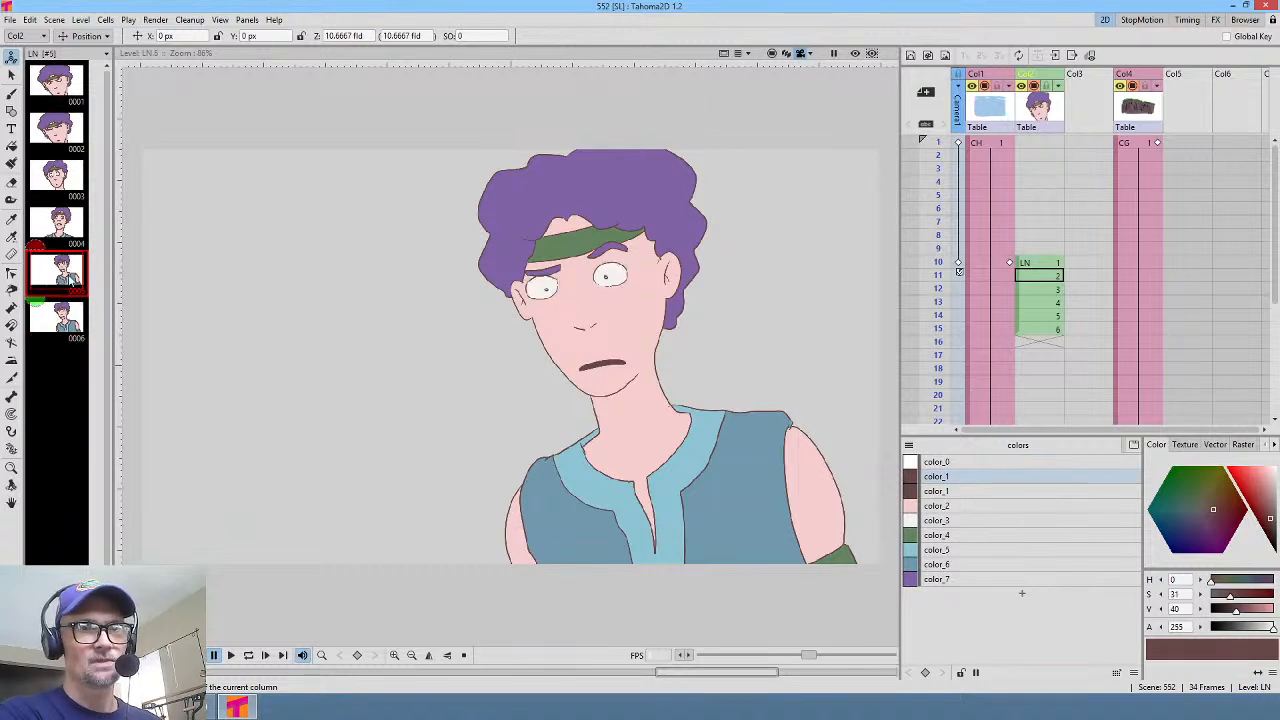
mouse_move(62, 278)
left_mouse_down()
mouse_move(960, 170)
mouse_move(1052, 145)
left_mouse_up()
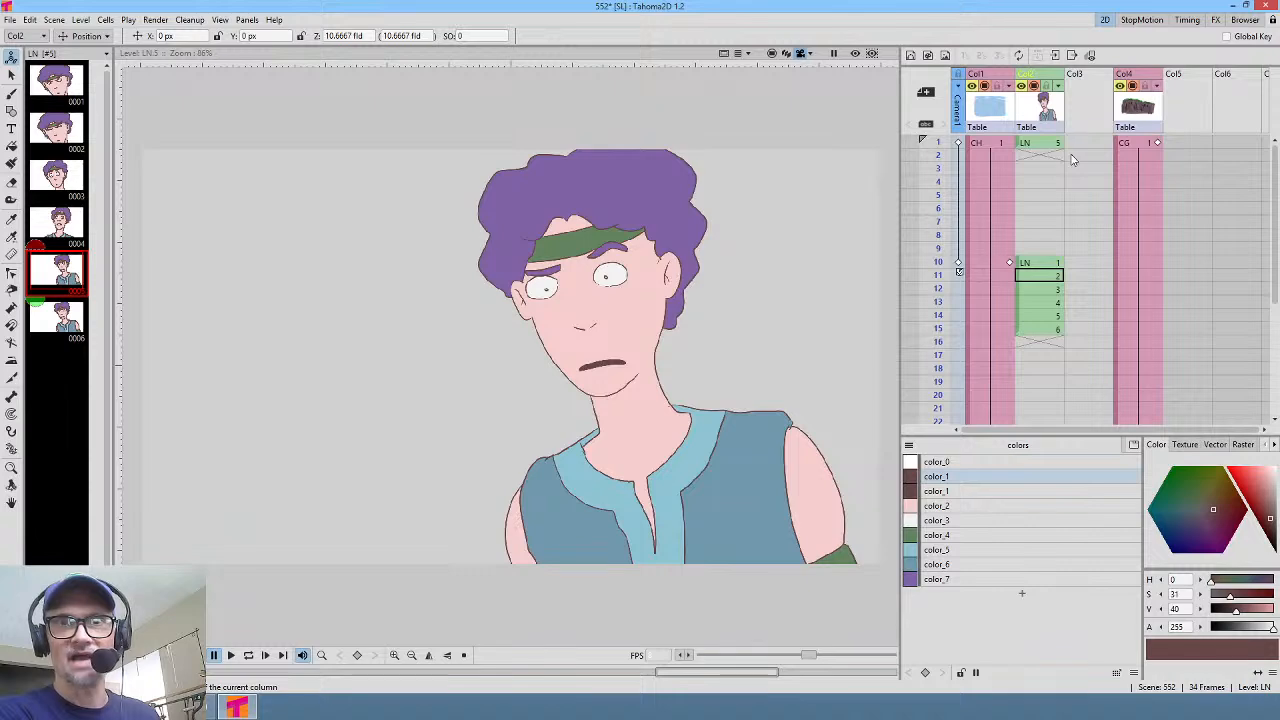
Step: Delete the six LN cells at frames 10 to 15 in Col2
left_click(1040, 264)
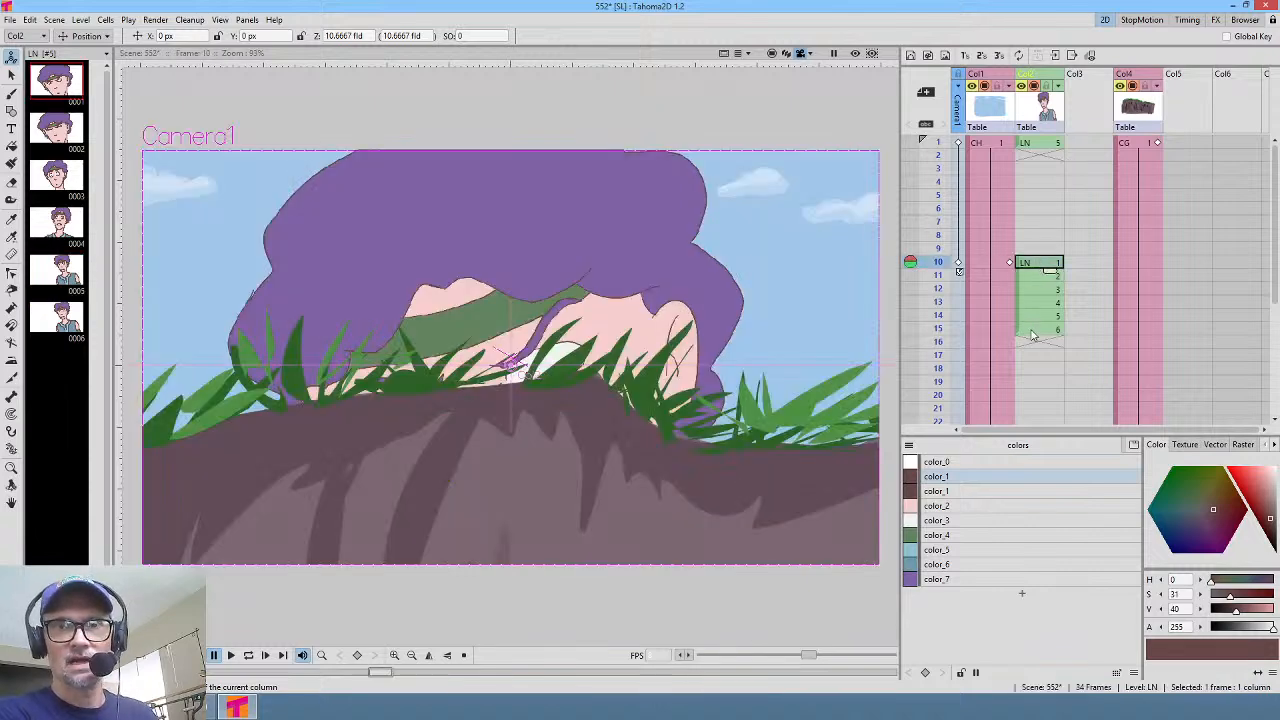
left_click(1036, 330, "shift")
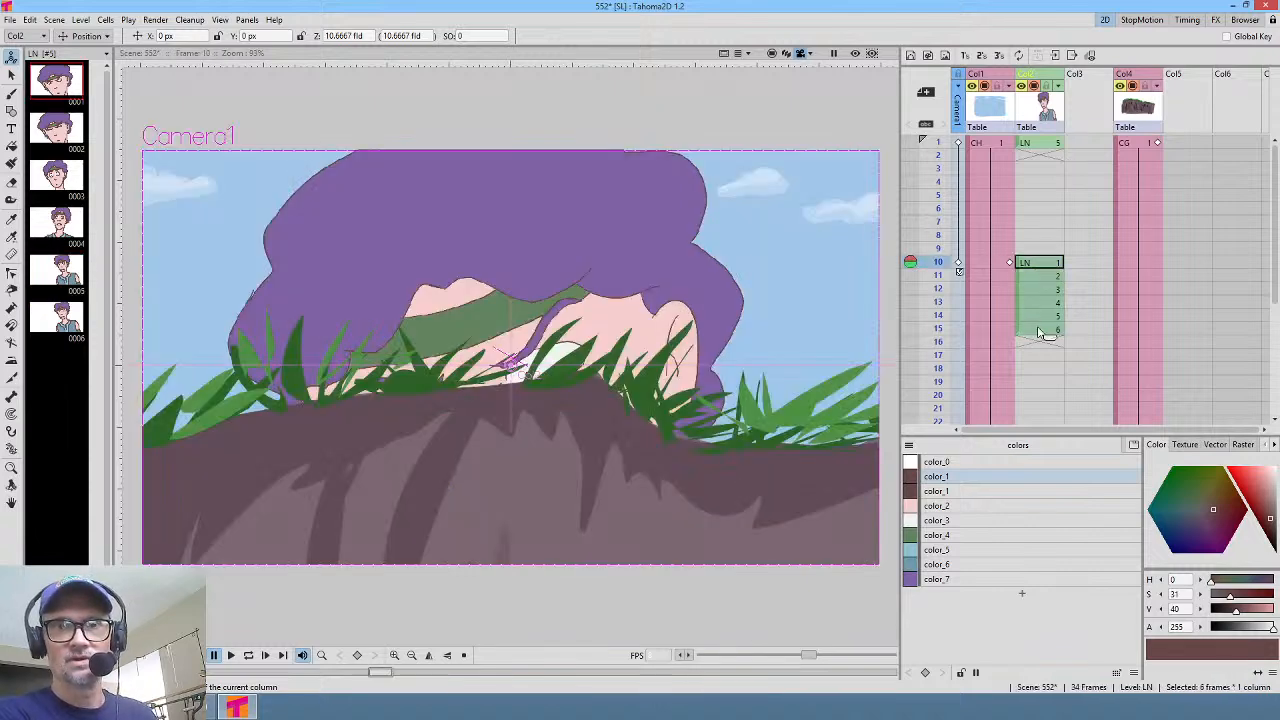
key("Delete")
Step: Extend LN drawing 5 in Col2 from frame 1 across all 34 frames and check the camera view at frame 10
left_click(1040, 143)
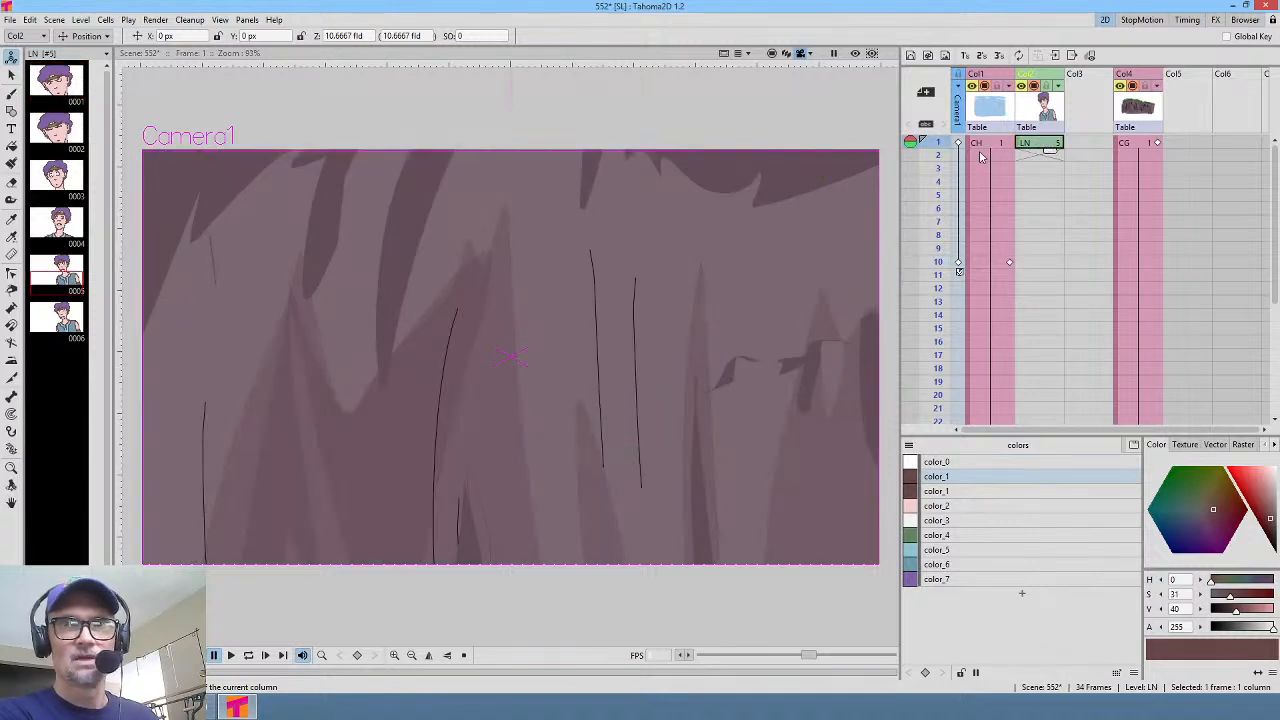
left_click_drag(1028, 146, 1035, 210)
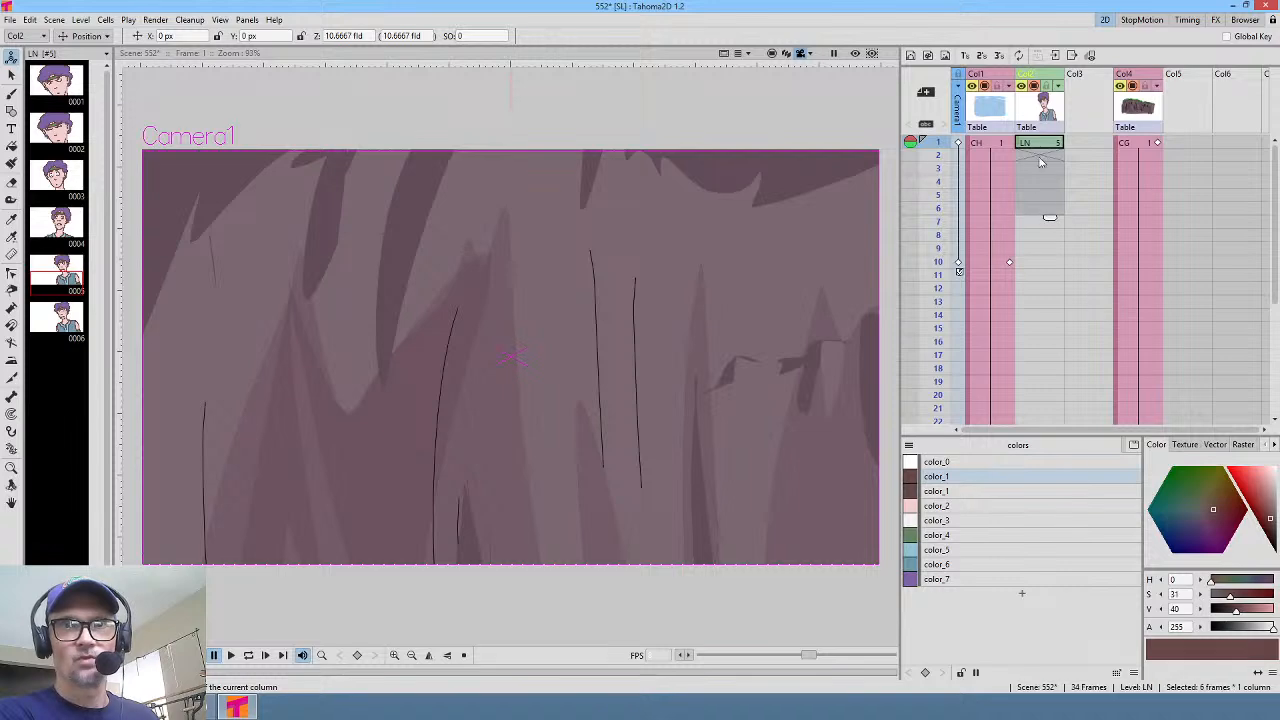
left_click(1045, 147)
left_click_drag(1045, 150, 1049, 380)
scroll(1070, 288, "up", 5)
mouse_move(948, 147)
left_mouse_down()
mouse_move(937, 288)
mouse_move(940, 264)
left_mouse_up()
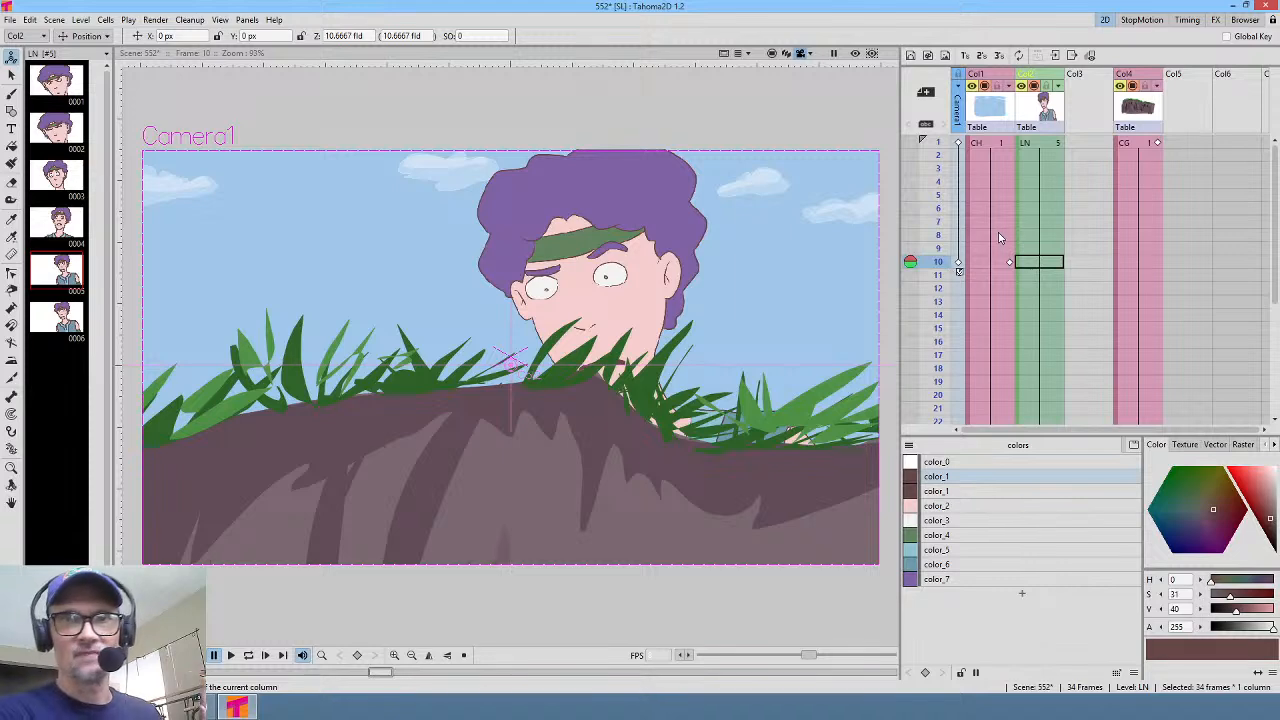
Step: Mirror the Col2 character by setting its horizontal scale to -100% at frame 1, and check it at frame 10
left_click(1045, 143)
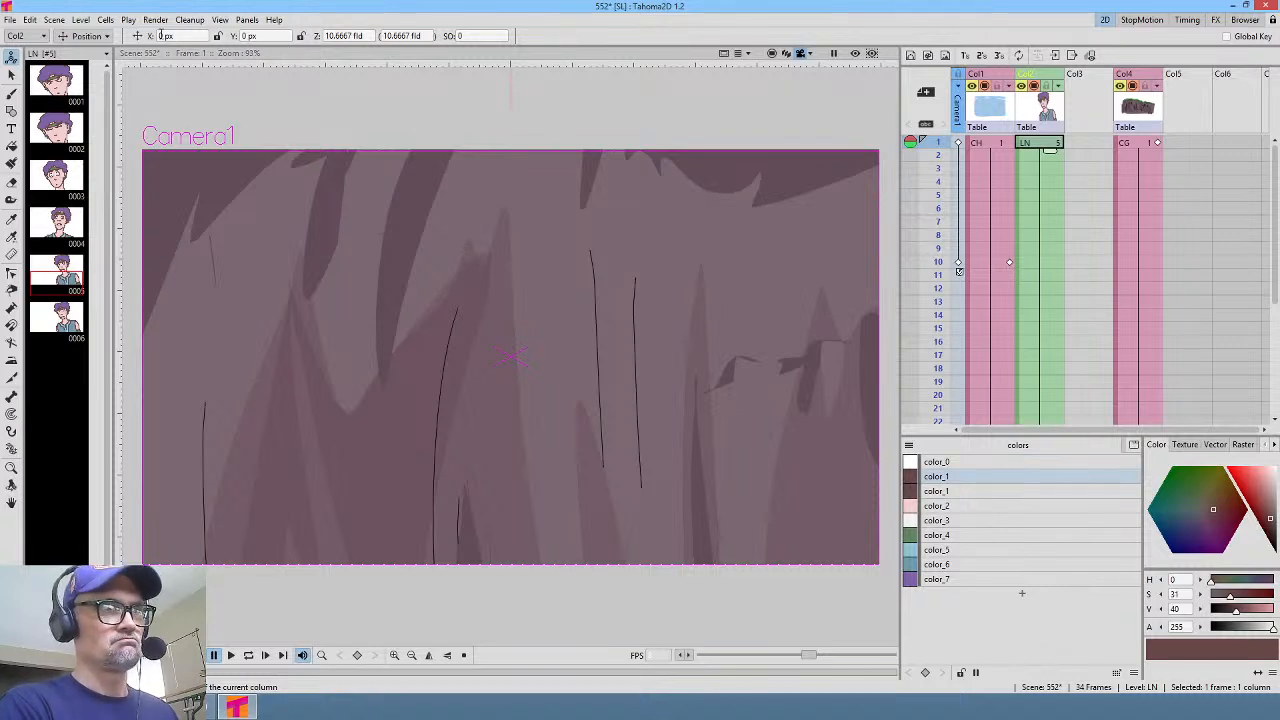
left_click(106, 36)
left_click(80, 86)
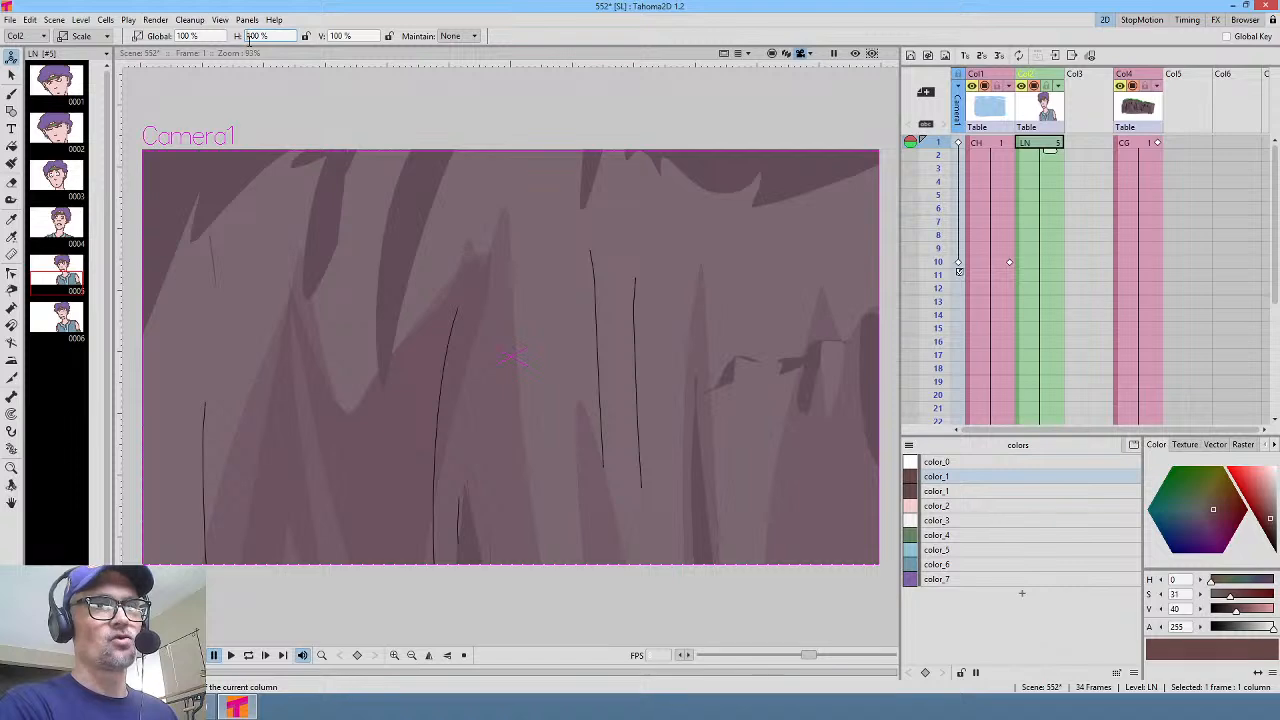
type("-")
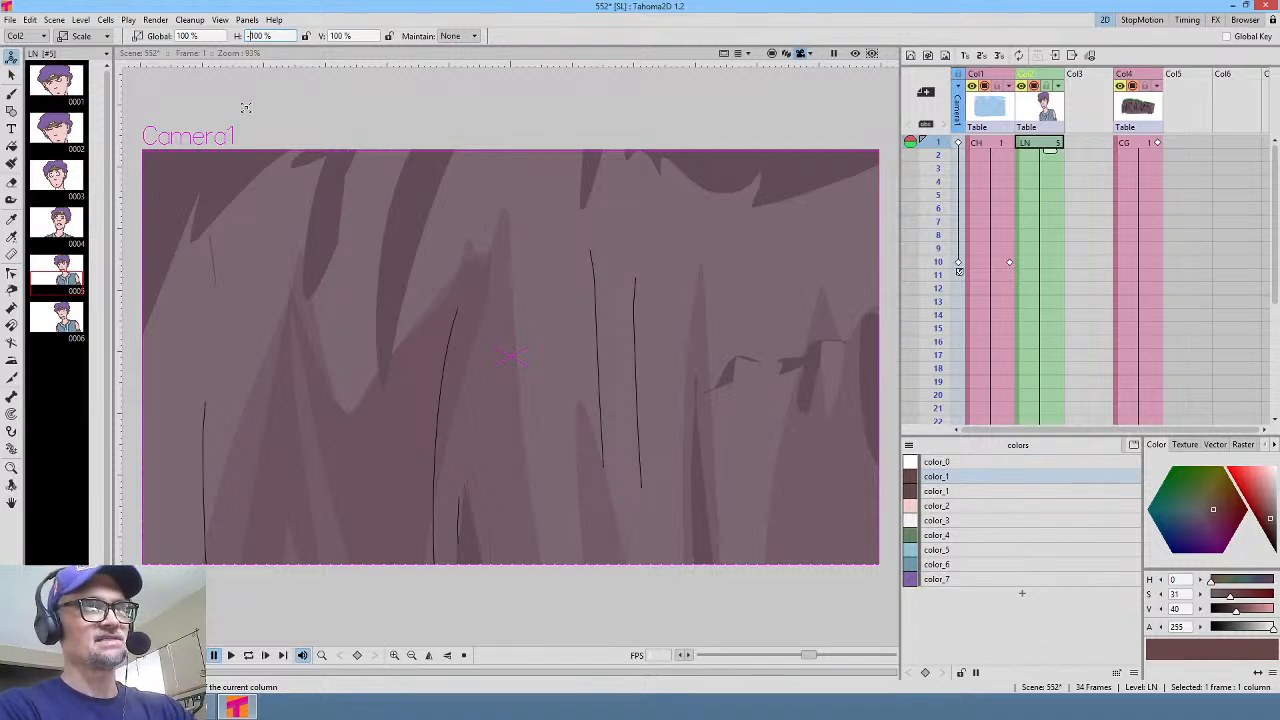
key("Return")
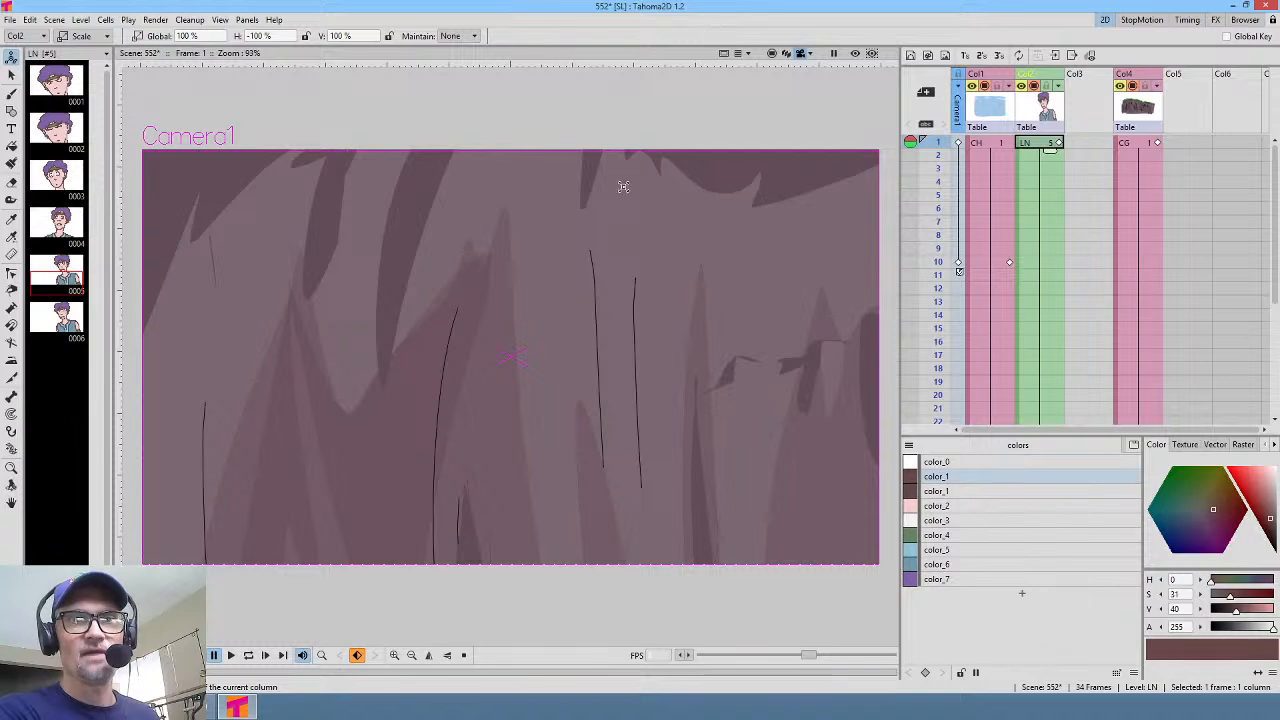
mouse_move(940, 143)
left_mouse_down()
mouse_move(950, 275)
mouse_move(972, 150)
mouse_move(968, 262)
left_mouse_up()
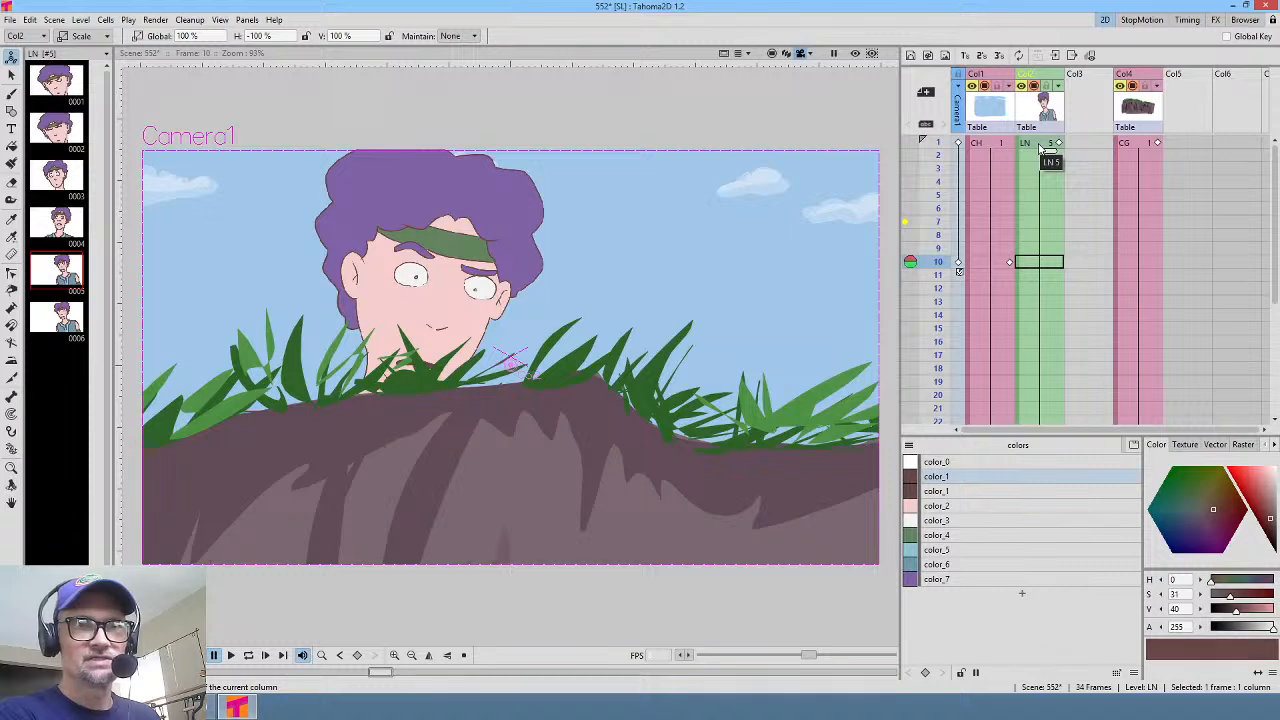
Step: At frame 10, enlarge the character to about 123% and move it to about X 218 px, Y -114 px
left_click(1040, 262)
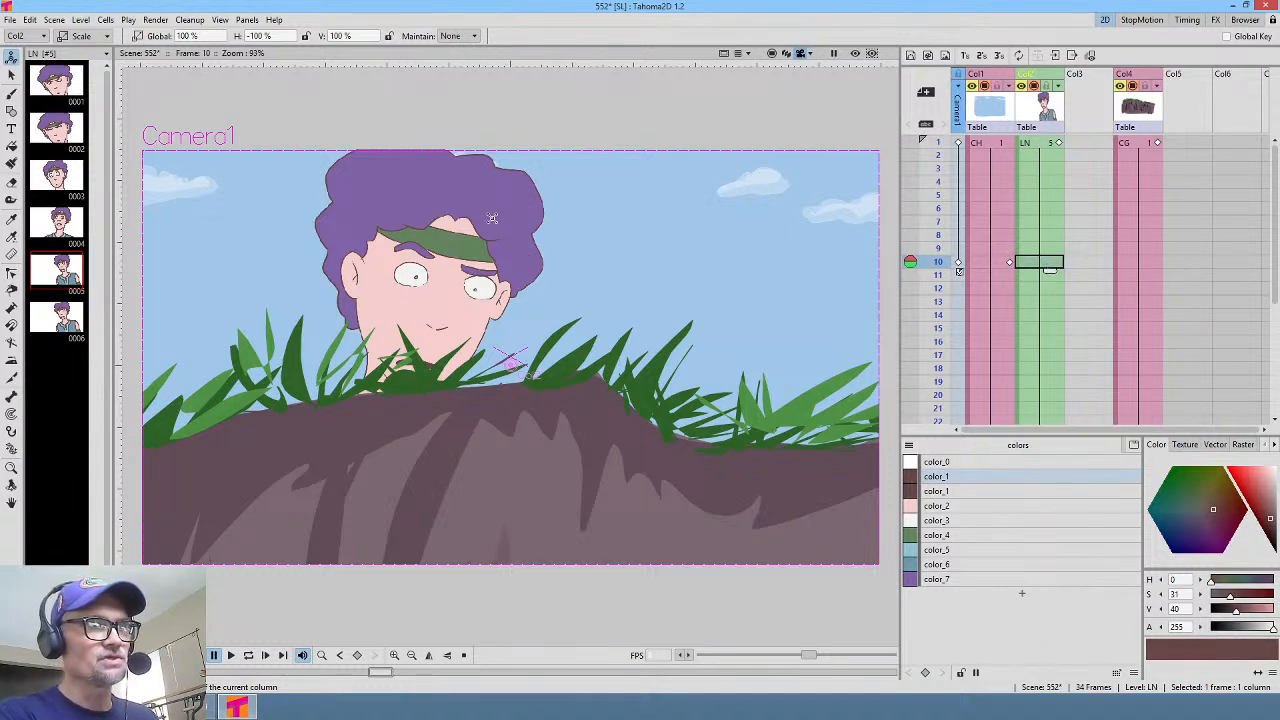
left_click_drag(502, 218, 580, 194)
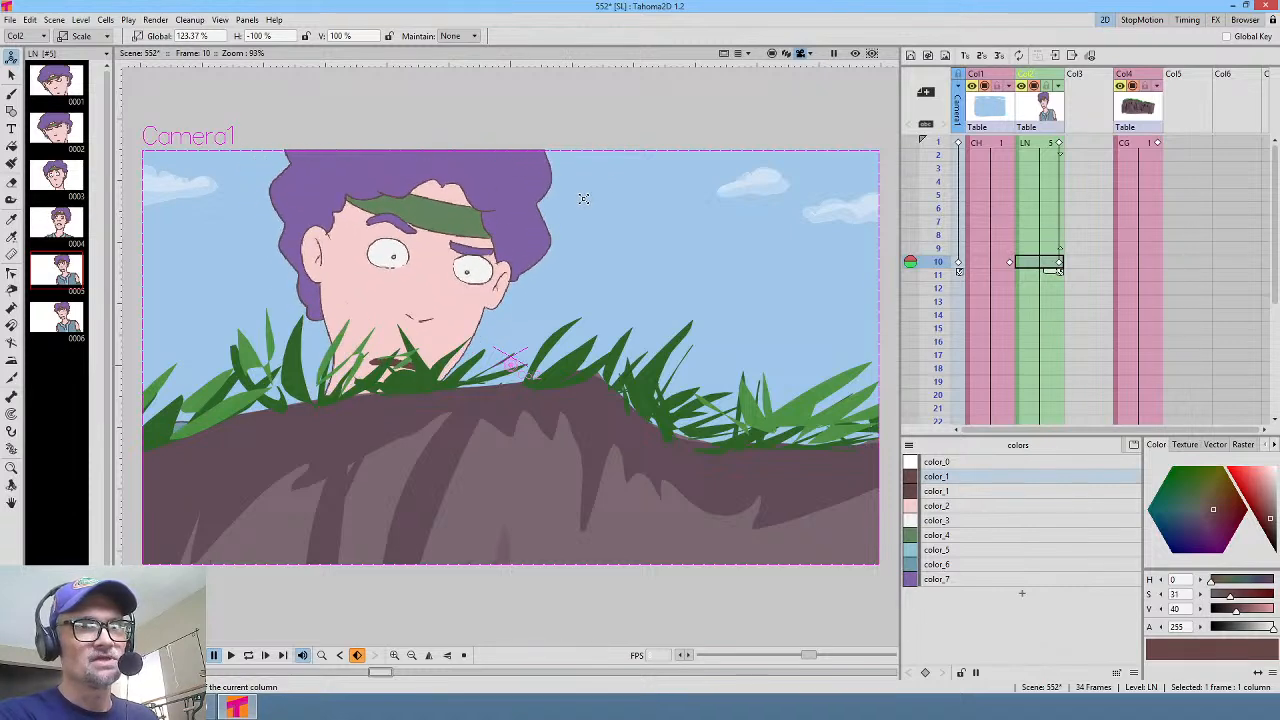
left_click(80, 36)
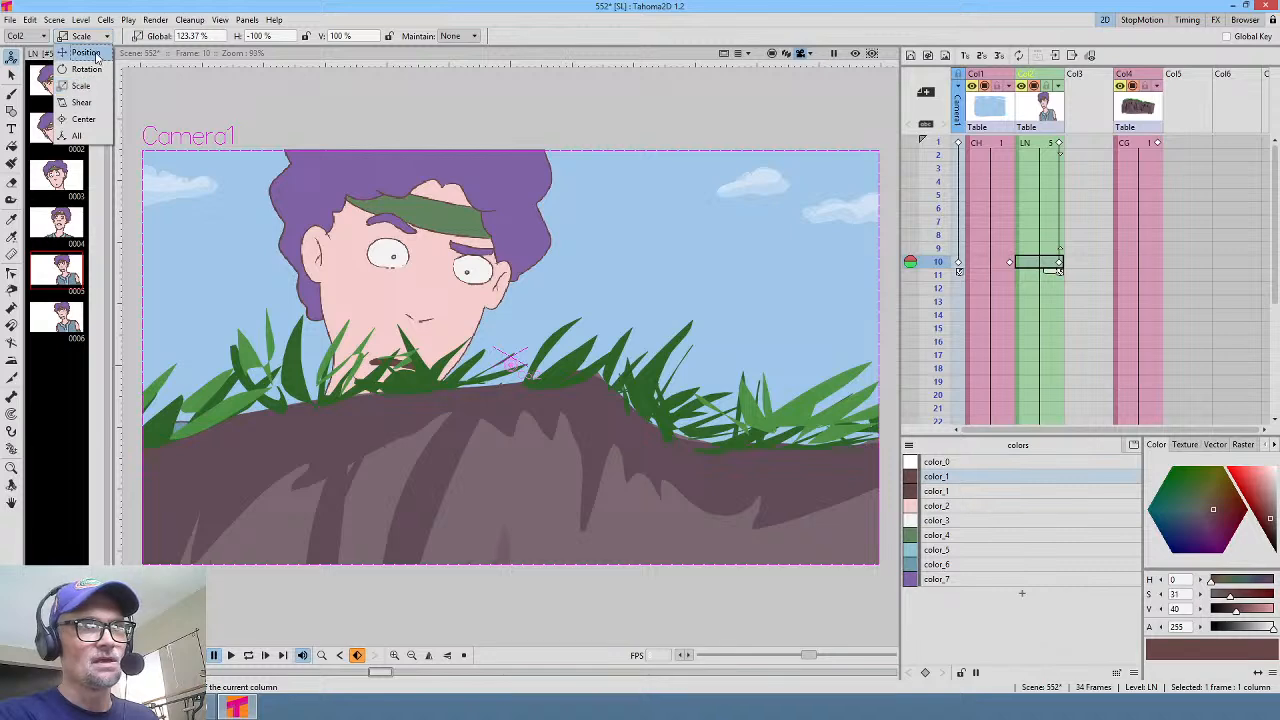
left_click(75, 48)
left_click_drag(432, 247, 537, 333)
scroll(660, 333, "down", 3)
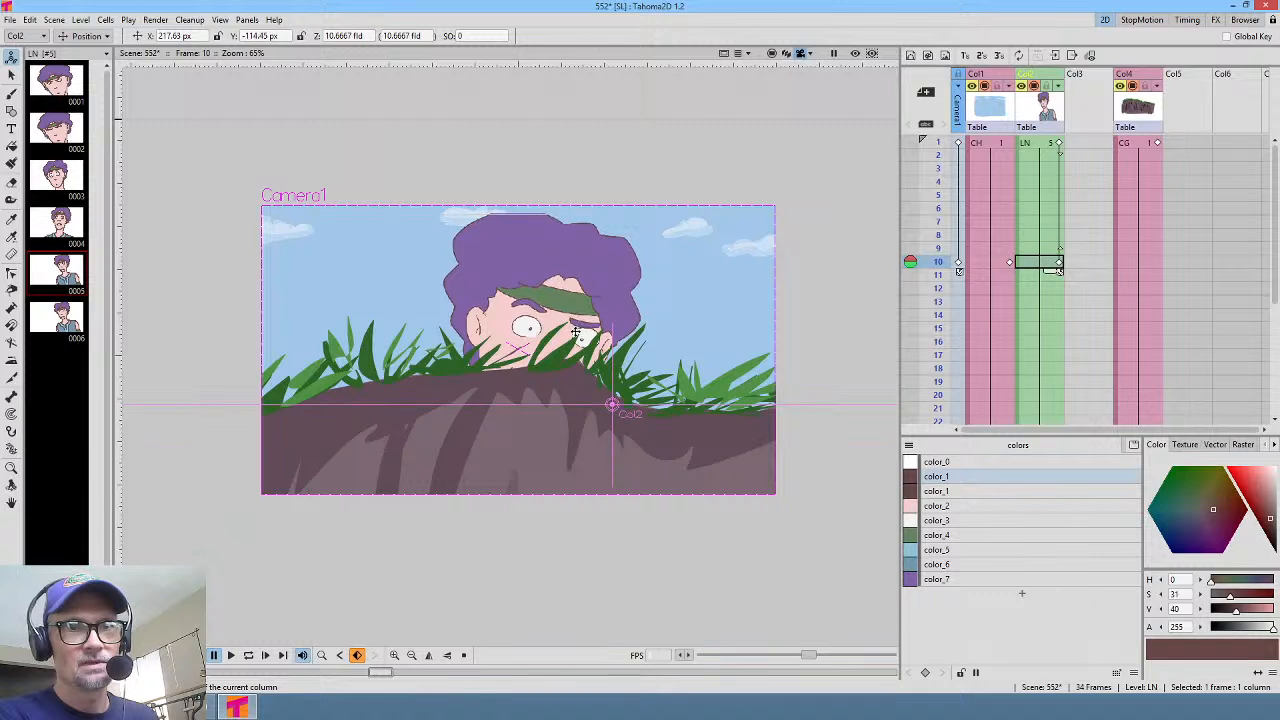
Step: Reduce the character's global scale to about 112% and reposition it at about X 199 px, Y -66 px
left_click(88, 36)
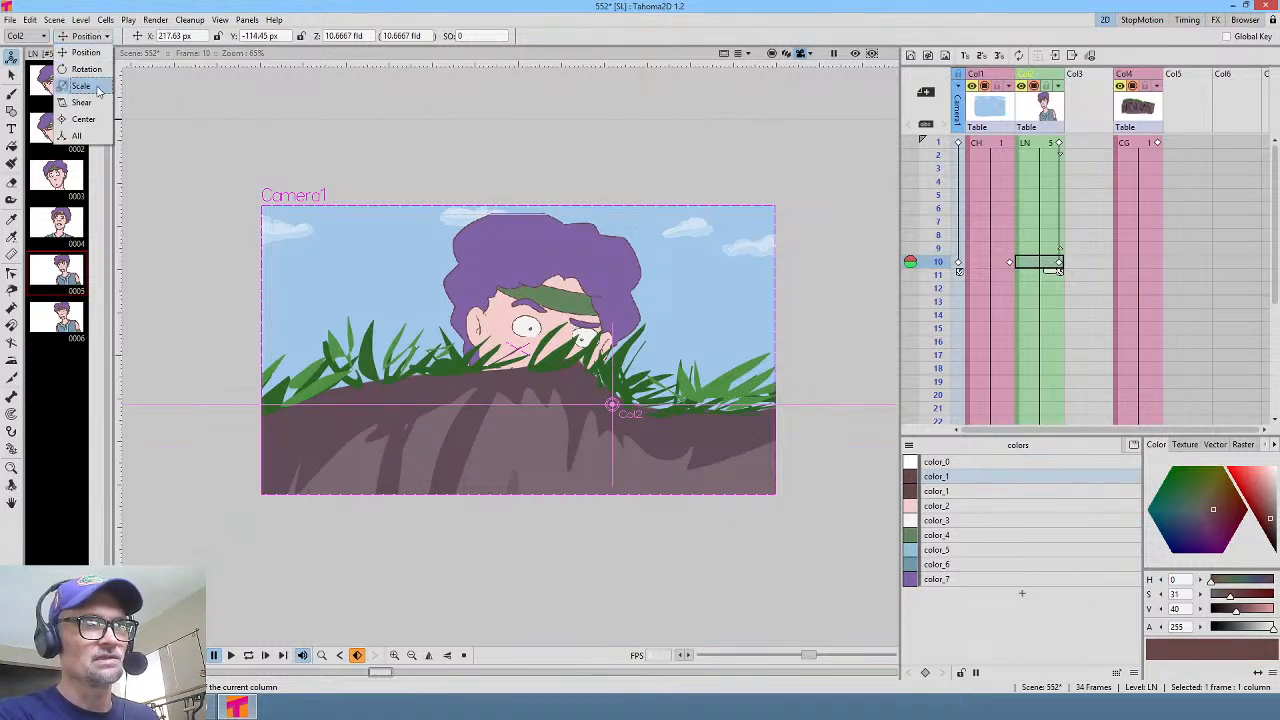
left_click(88, 84)
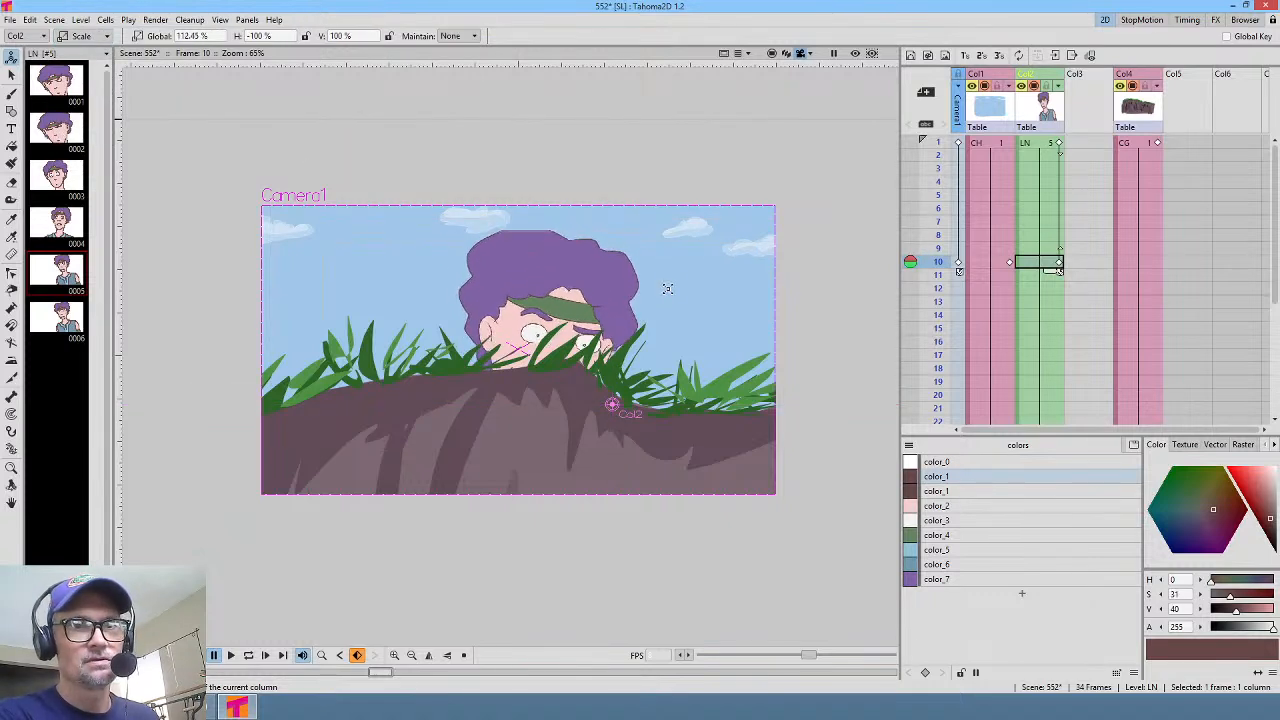
left_click(88, 36)
left_click(80, 50)
left_click_drag(535, 296, 537, 267)
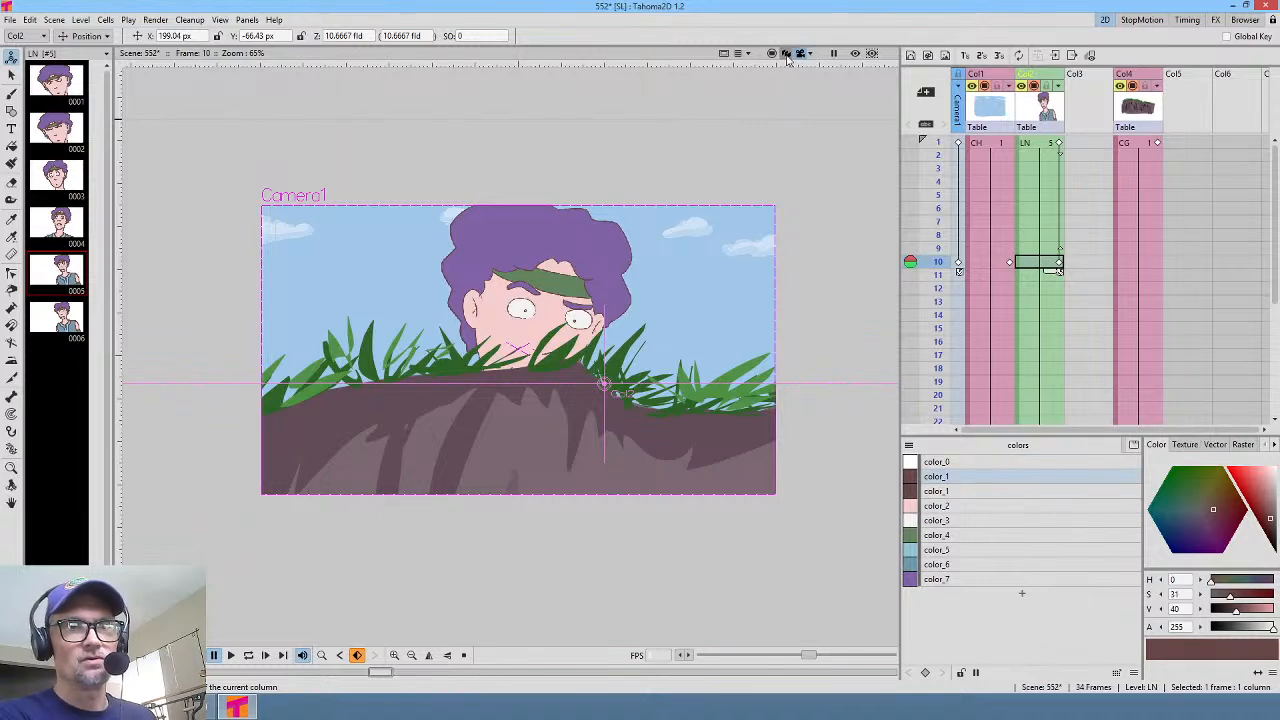
Step: Push the character back in the 3D view to a depth of about Z 11.5 fld and check it through the camera
left_click(787, 55)
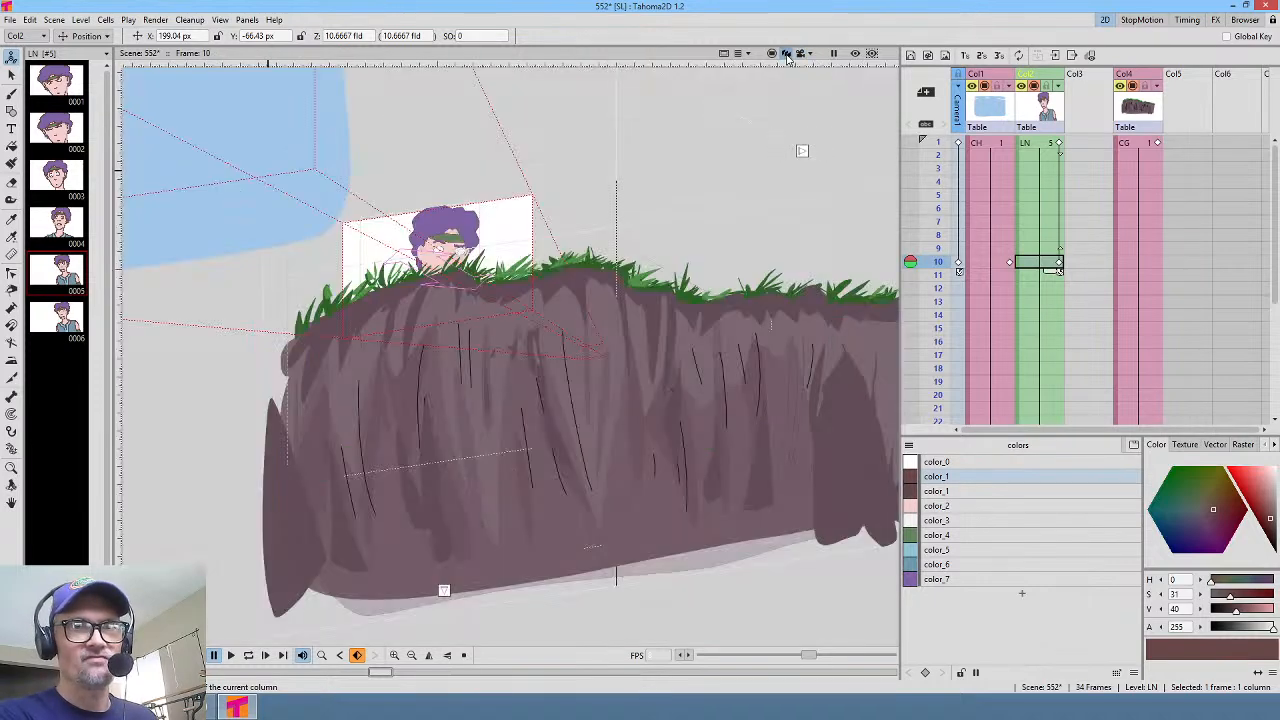
scroll(545, 218, "down", 1)
scroll(575, 220, "up", 2)
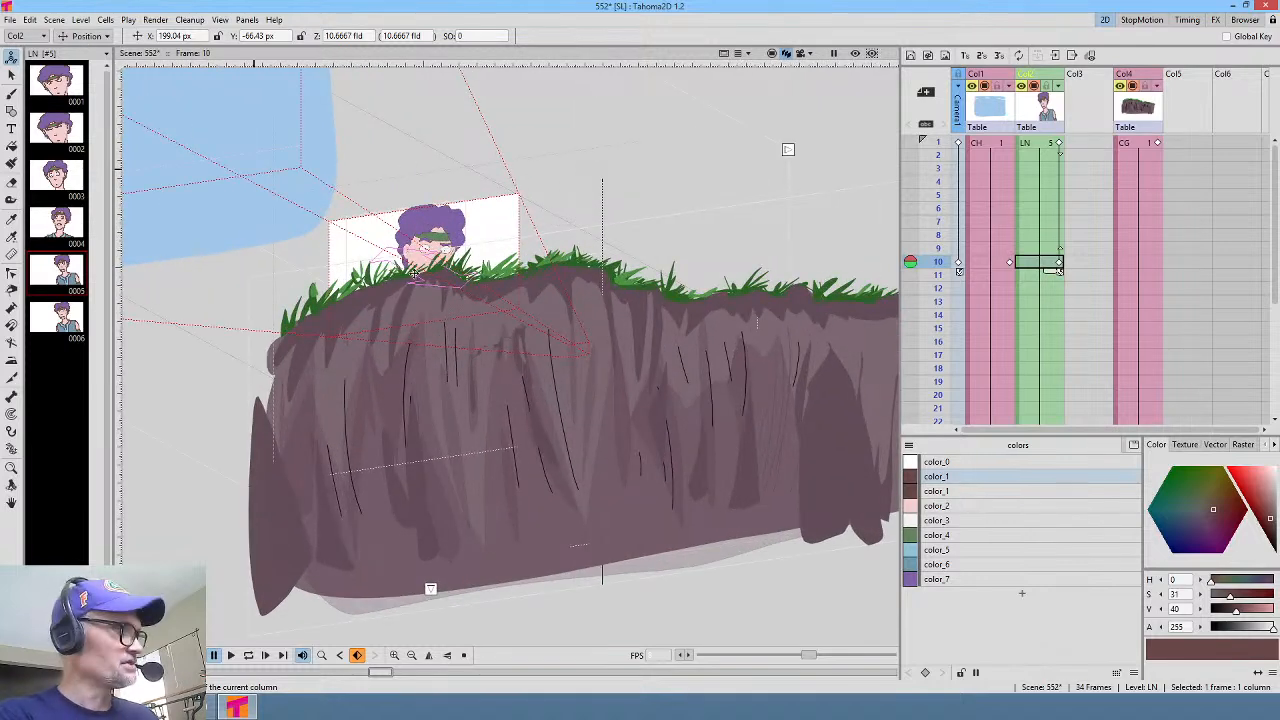
left_click_drag(478, 234, 464, 224)
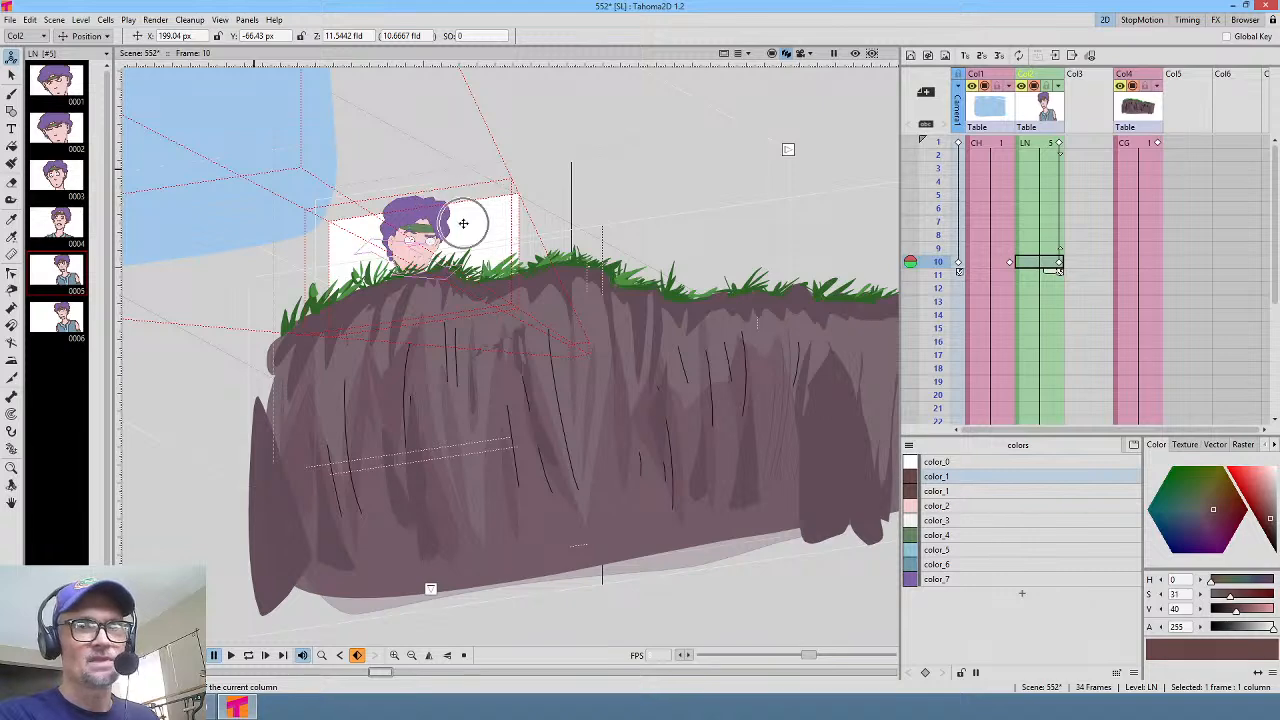
left_click(801, 54)
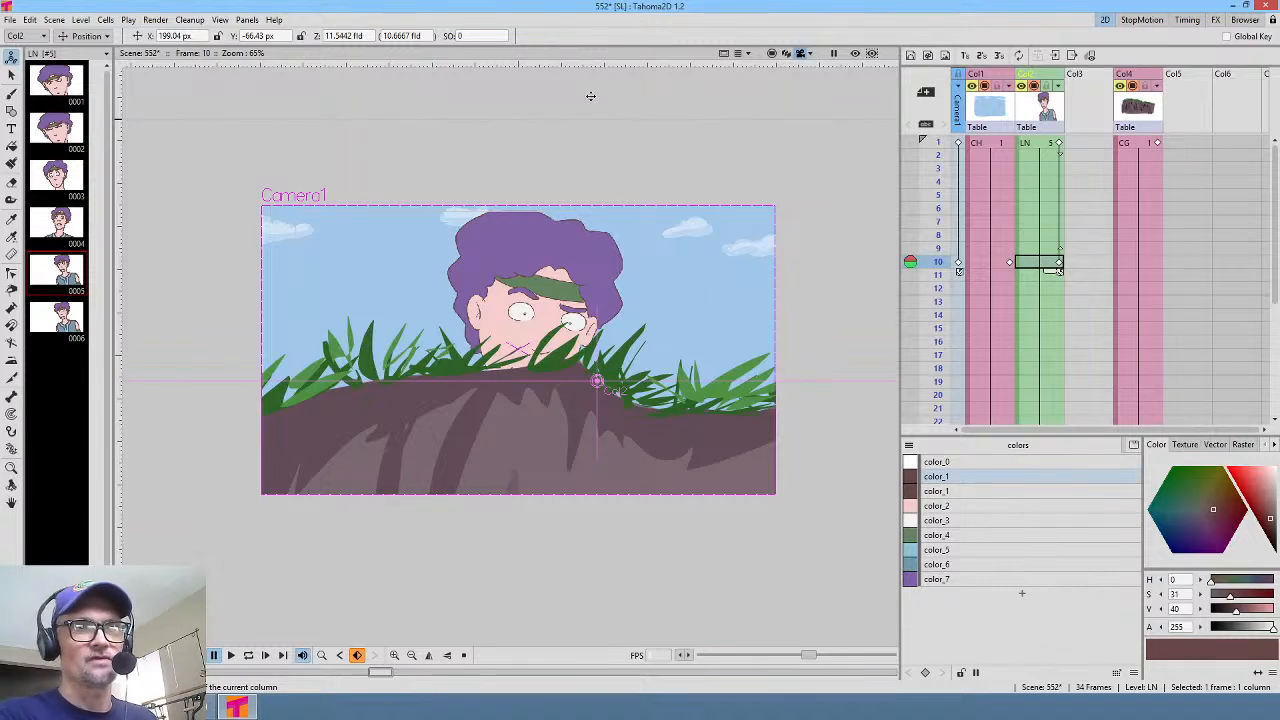
Step: Move the character farther from the cliff to about Z 13.7 fld in the 3D view and recheck the camera framing
left_click(786, 54)
left_click_drag(458, 219, 407, 214)
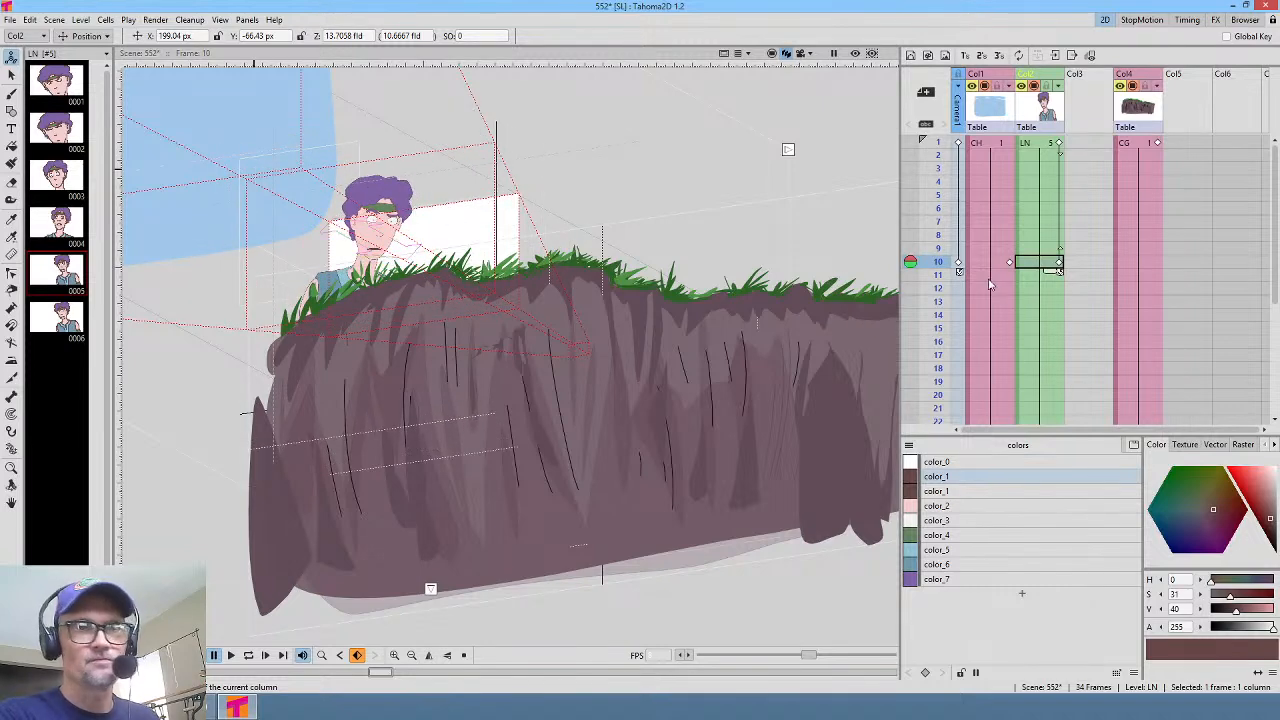
left_click(800, 53)
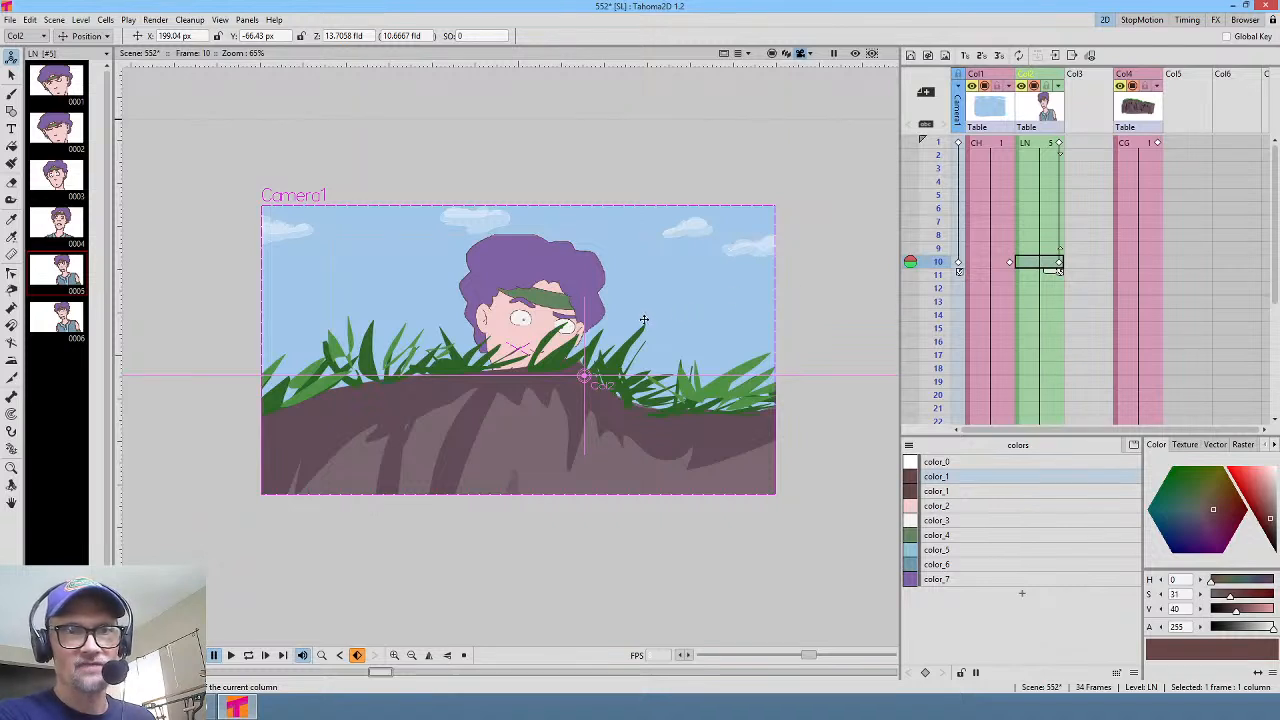
Step: At frame 1, lower the character behind the cliff to about X 160 px, Y -192 px and check the camera view
left_click(1044, 146)
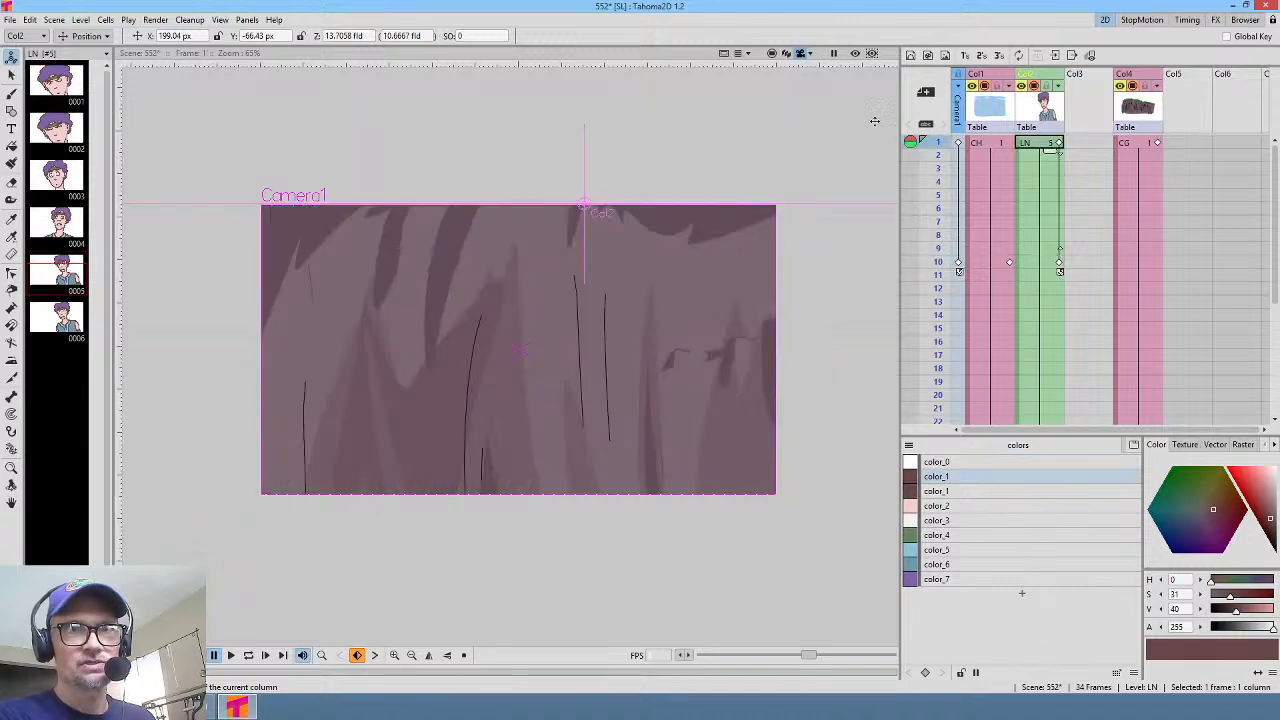
left_click(771, 53)
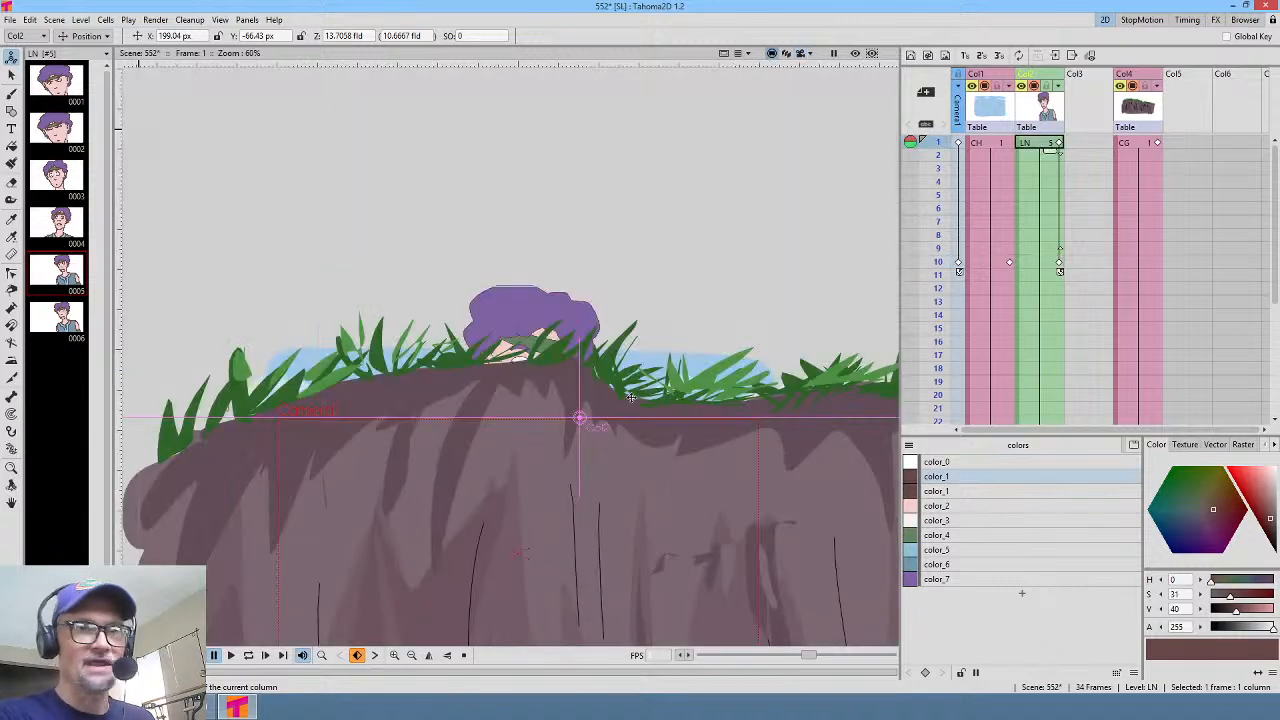
left_click_drag(617, 362, 604, 401)
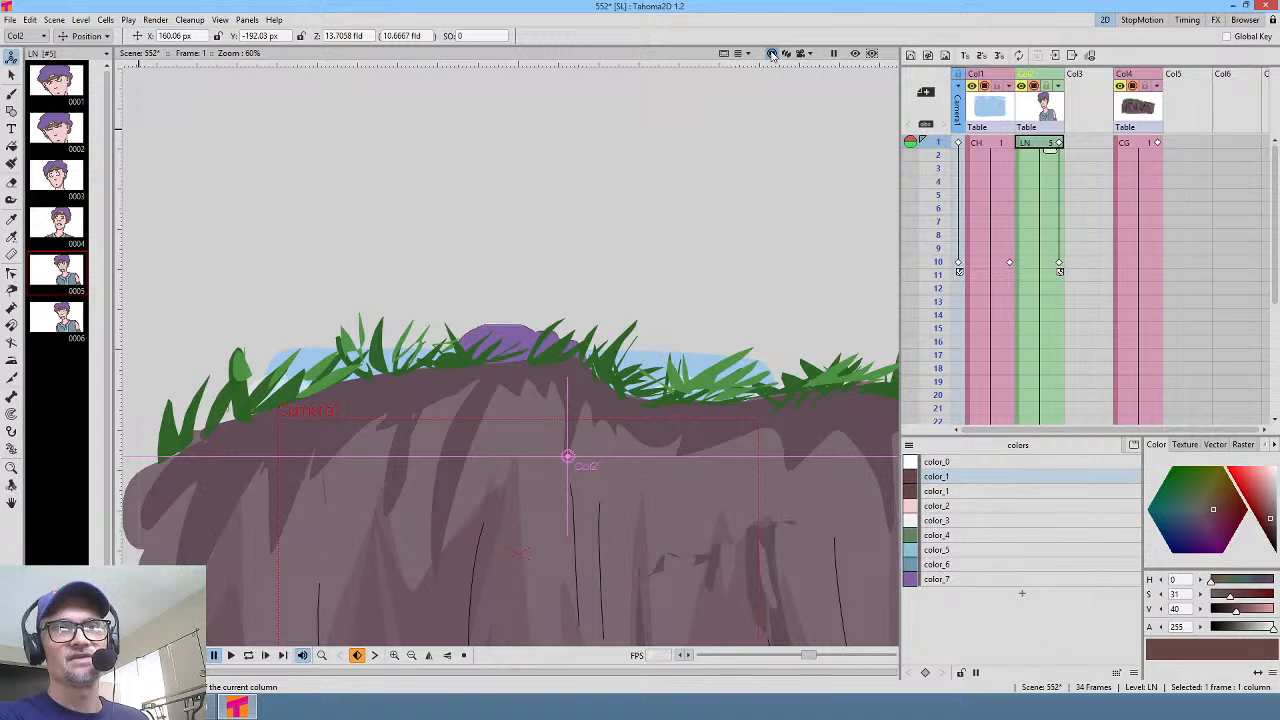
left_click(802, 56)
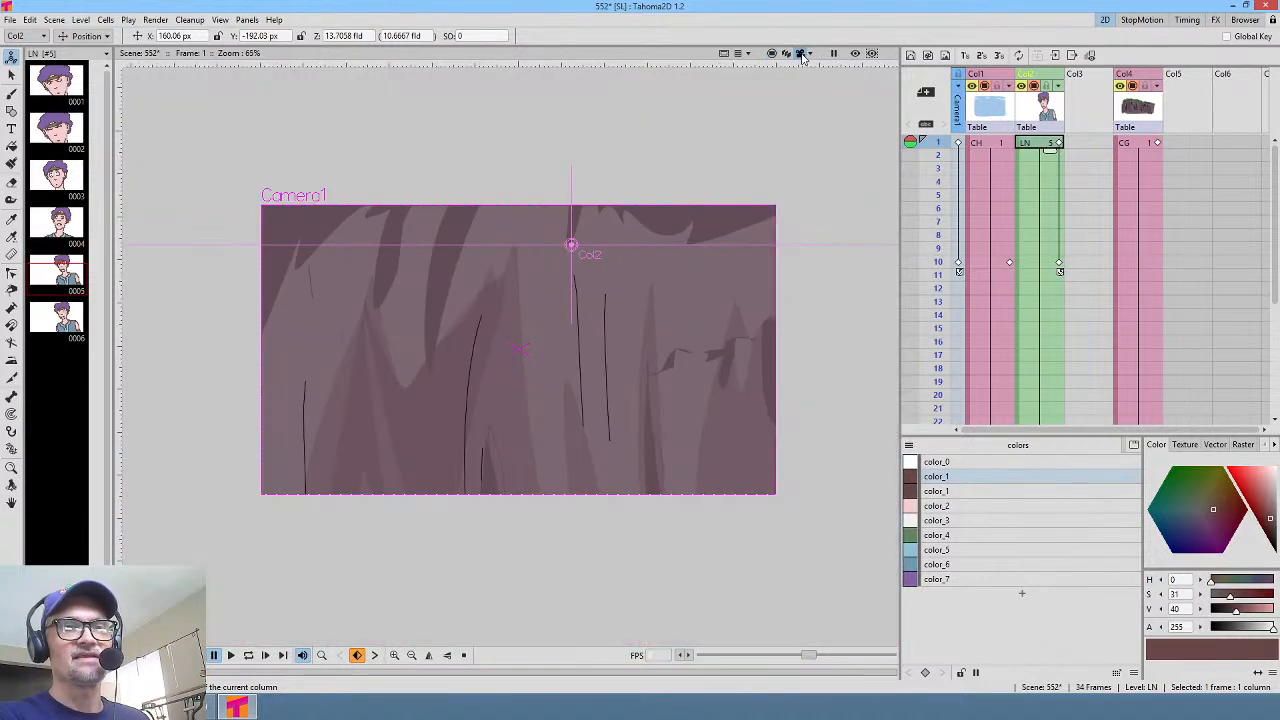
left_click(802, 56)
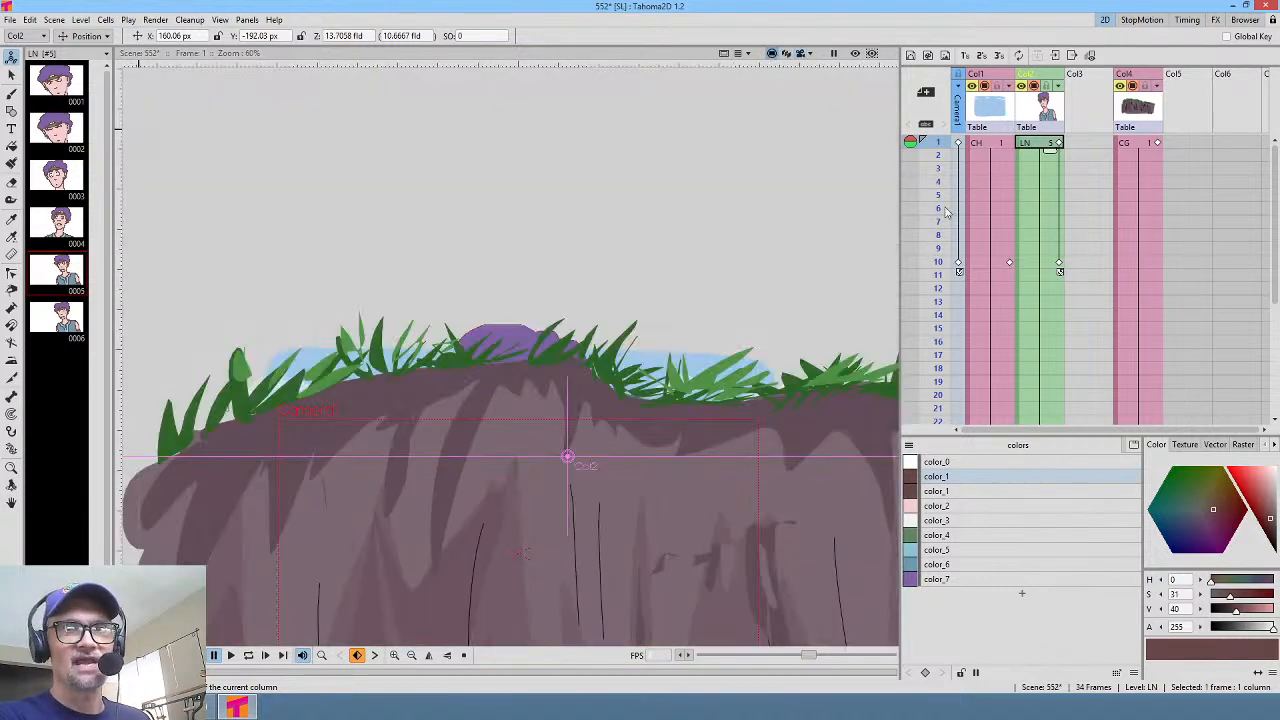
Step: Review the character's rise through the camera and move its ending position key from frame 10 to frame 13
mouse_move(943, 155)
left_mouse_down()
mouse_move(932, 300)
mouse_move(935, 178)
mouse_move(939, 264)
left_mouse_up()
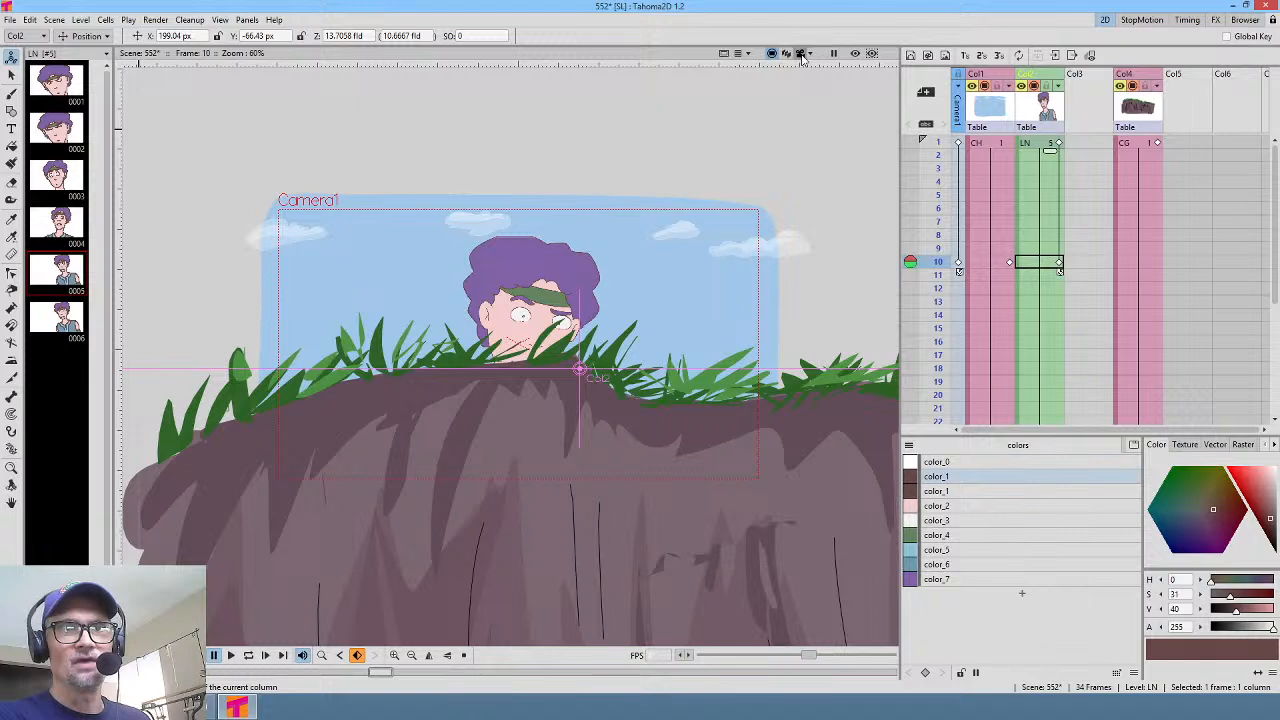
left_click(802, 56)
mouse_move(938, 143)
left_mouse_down()
mouse_move(936, 326)
mouse_move(940, 168)
left_mouse_up()
left_click(1038, 275)
left_click(1038, 288)
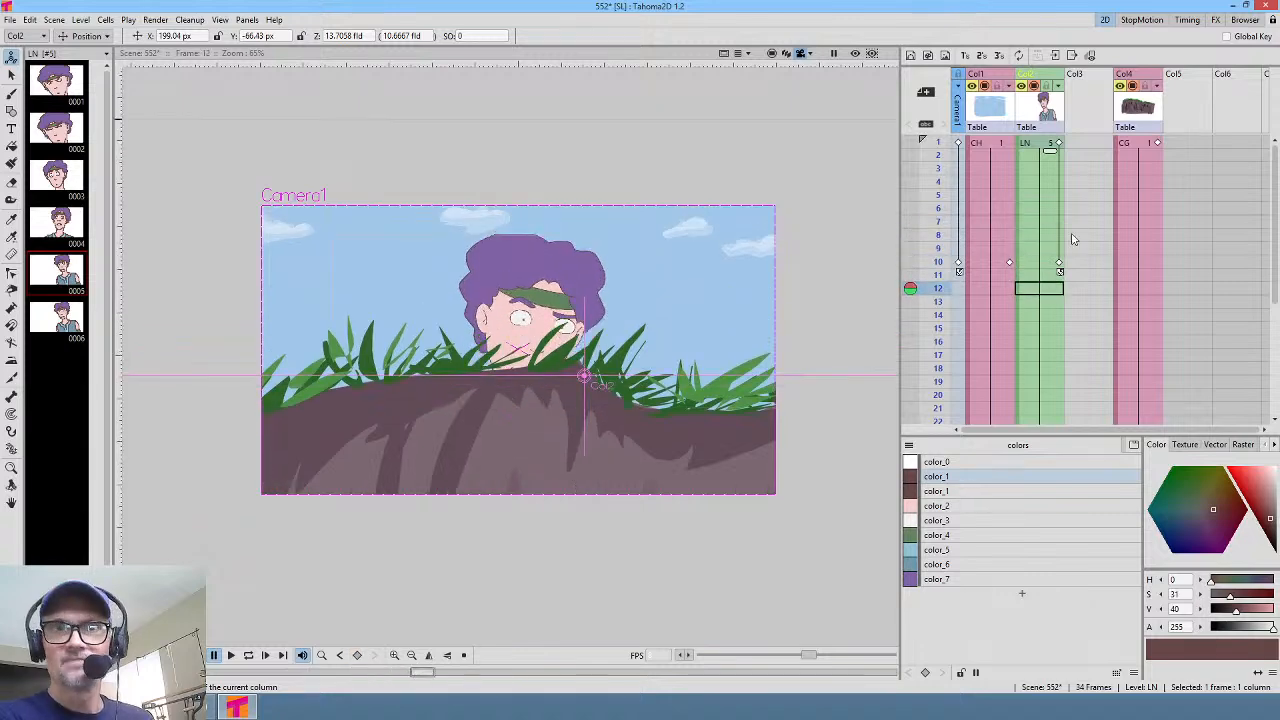
left_click(1059, 267)
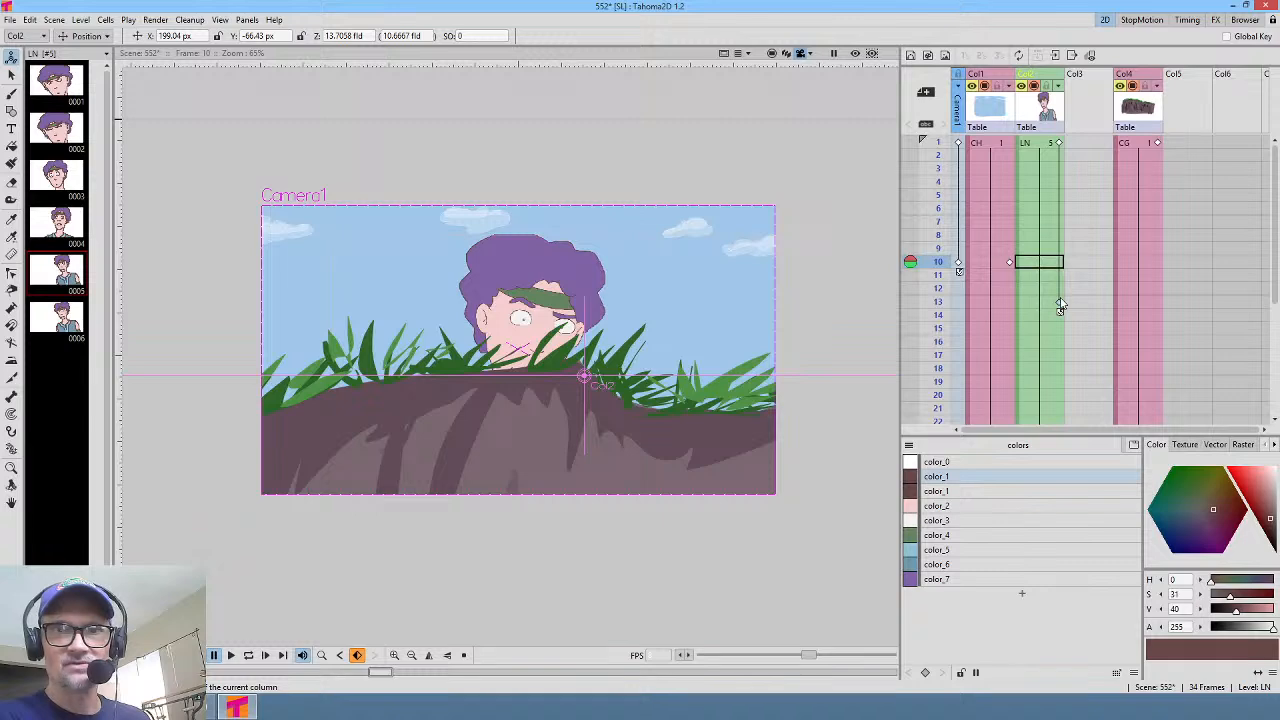
Step: Clear the character's drawing exposure from frame 17 through frame 34
left_click_drag(935, 143, 922, 367)
scroll(1056, 330, "down", 2)
left_click(1053, 279)
mouse_move(1053, 287)
left_mouse_down()
mouse_move(1057, 400)
mouse_move(1055, 268)
left_mouse_up()
key("Delete")
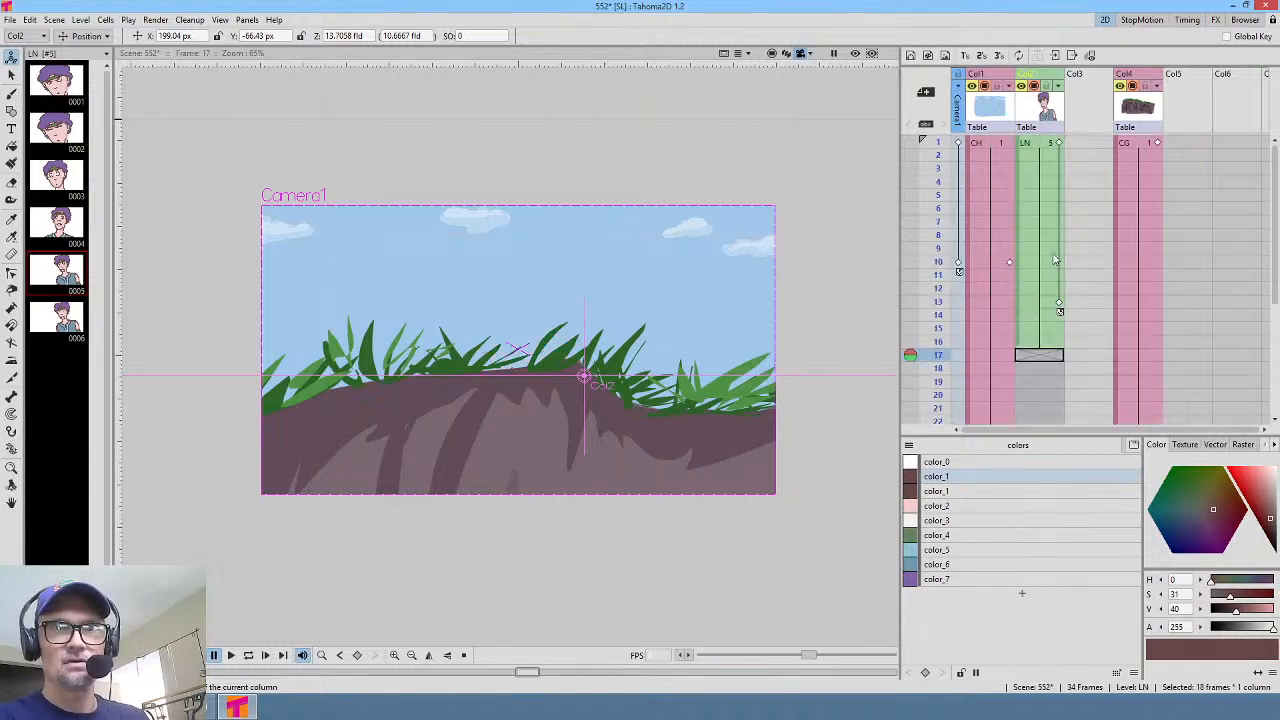
Step: Expose the closed-eyes drawing 6 at frame 17 and drawing 5 from frame 18 through frame 34 for a blink
left_click(57, 318)
left_click_drag(68, 318, 1052, 366)
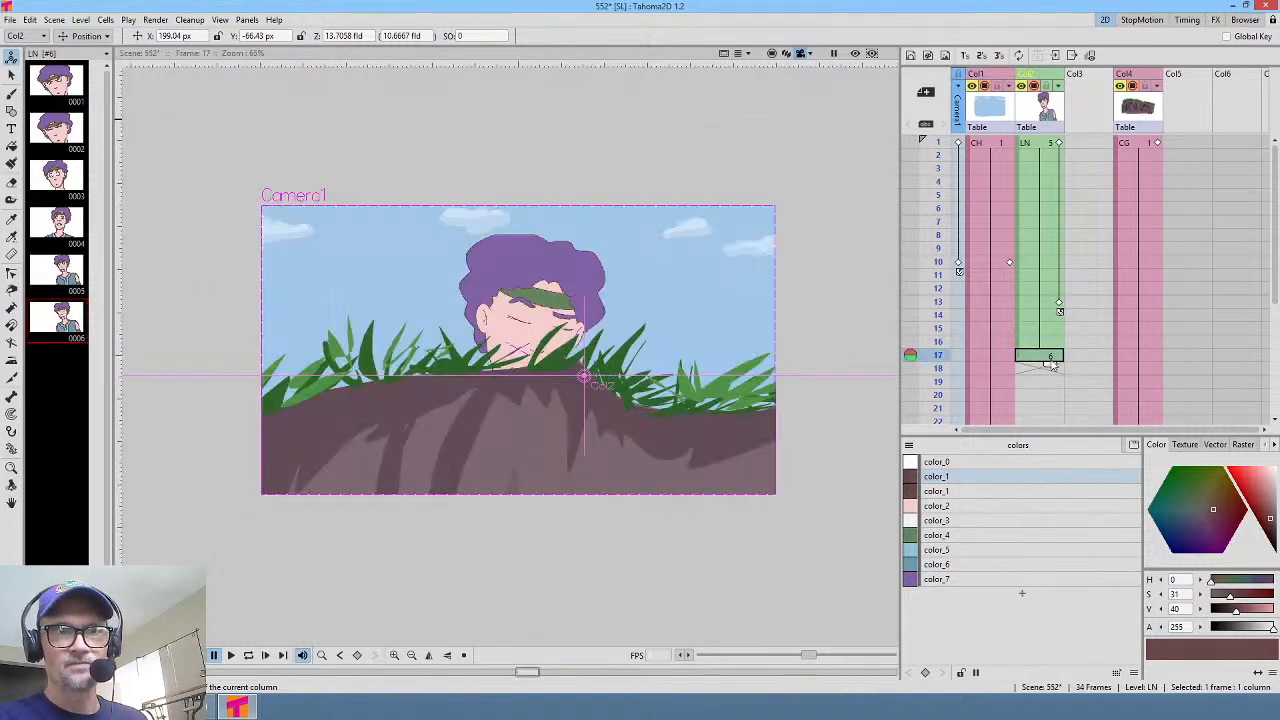
left_click(57, 270)
left_click_drag(62, 272, 1056, 368)
scroll(992, 272, "up", 5)
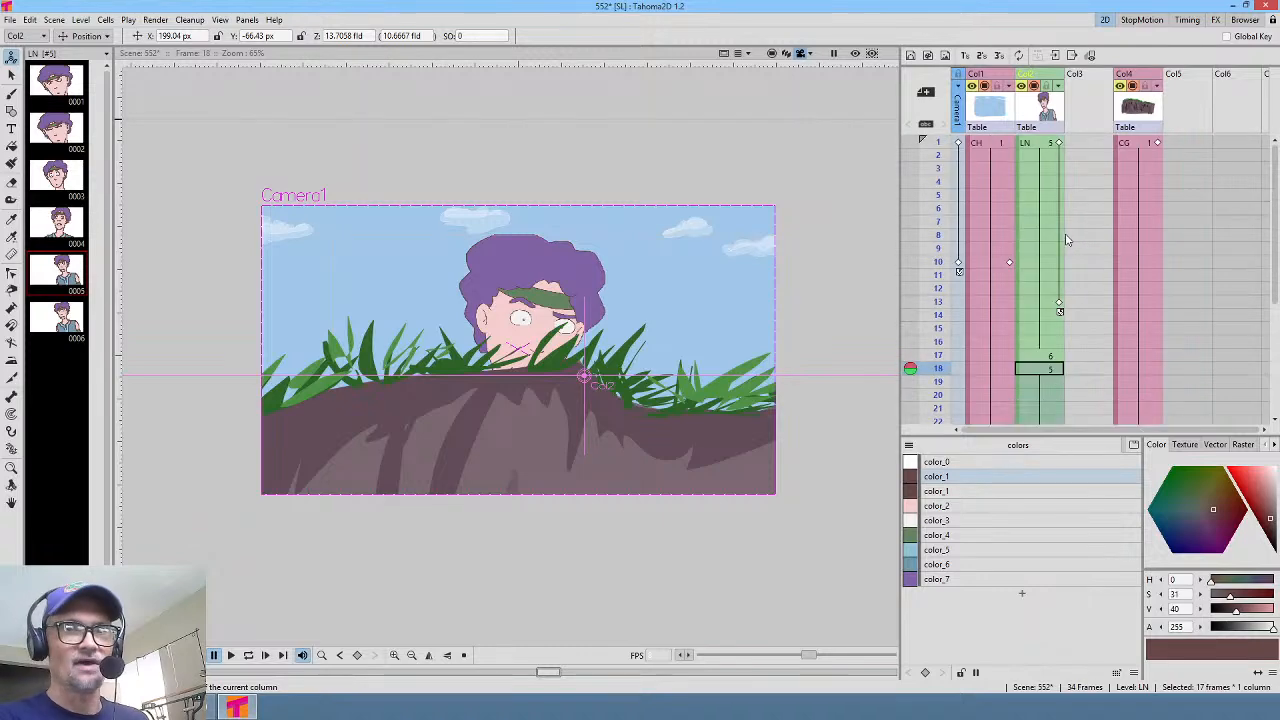
Step: Review the character's rise from frame 1 in the camera and standard views, and save the scene
left_click(938, 143)
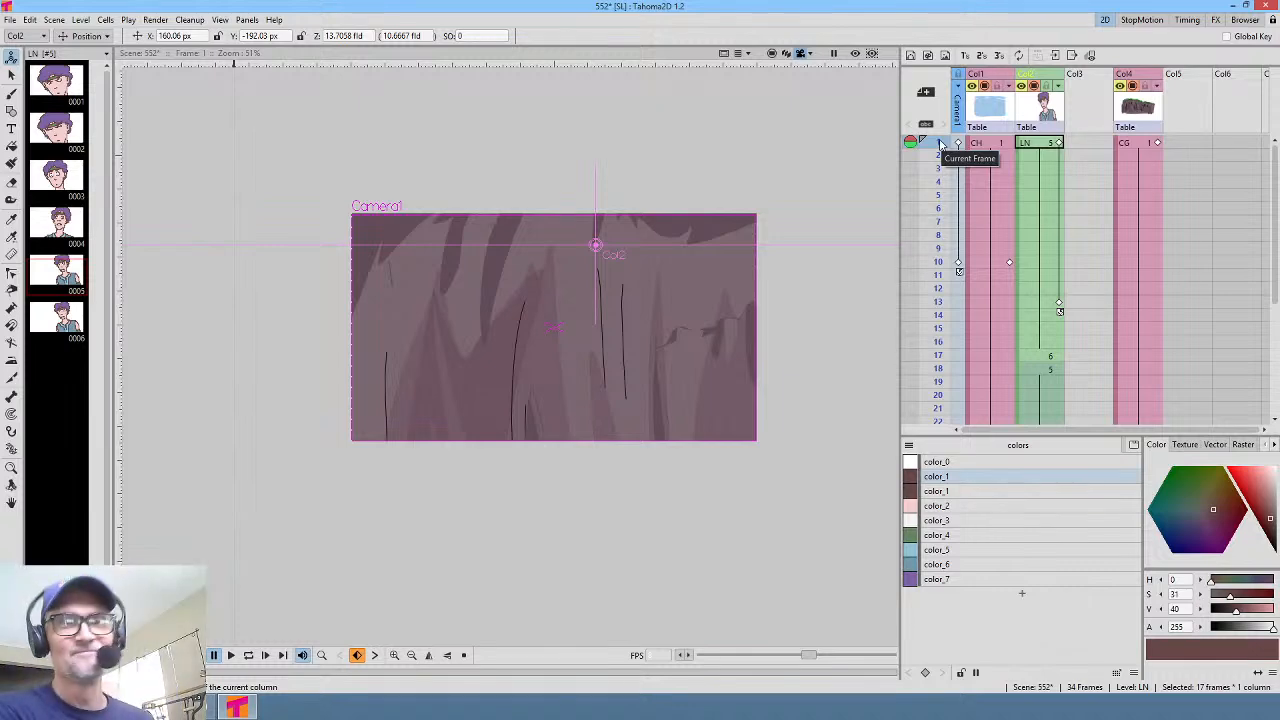
mouse_move(940, 150)
left_mouse_down()
mouse_move(953, 355)
mouse_move(950, 221)
mouse_move(950, 288)
left_mouse_up()
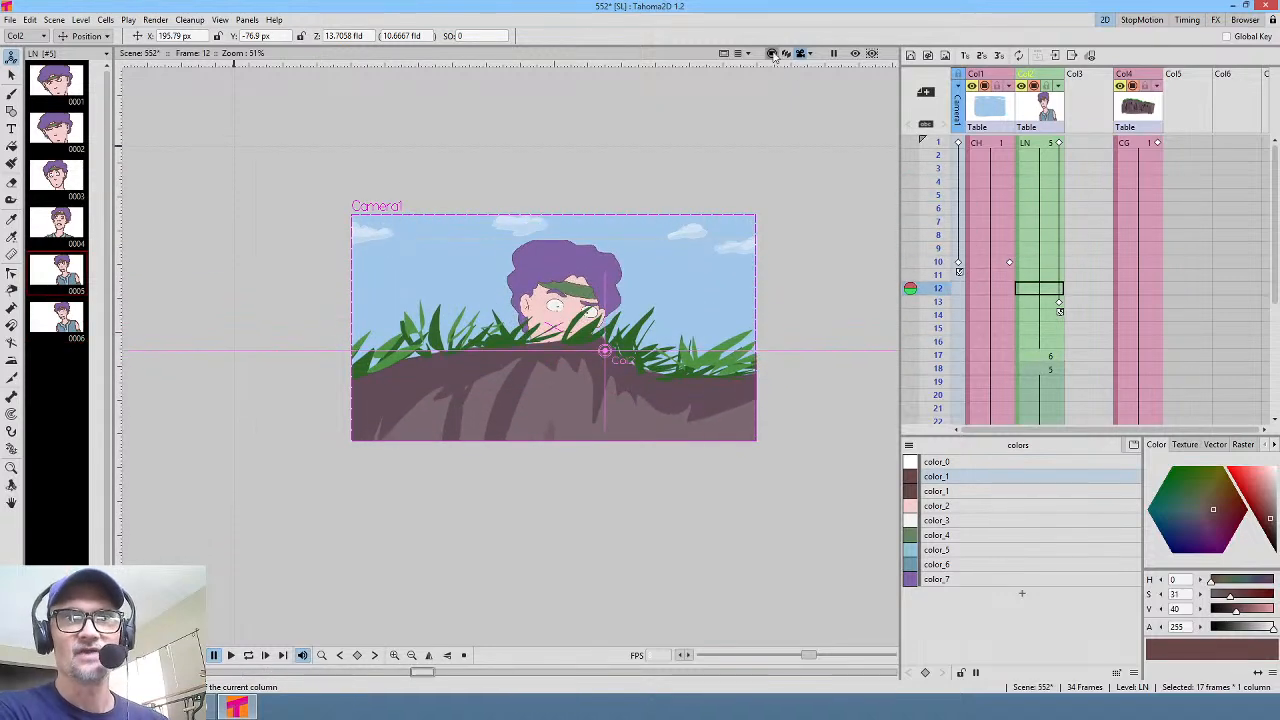
left_click(771, 53)
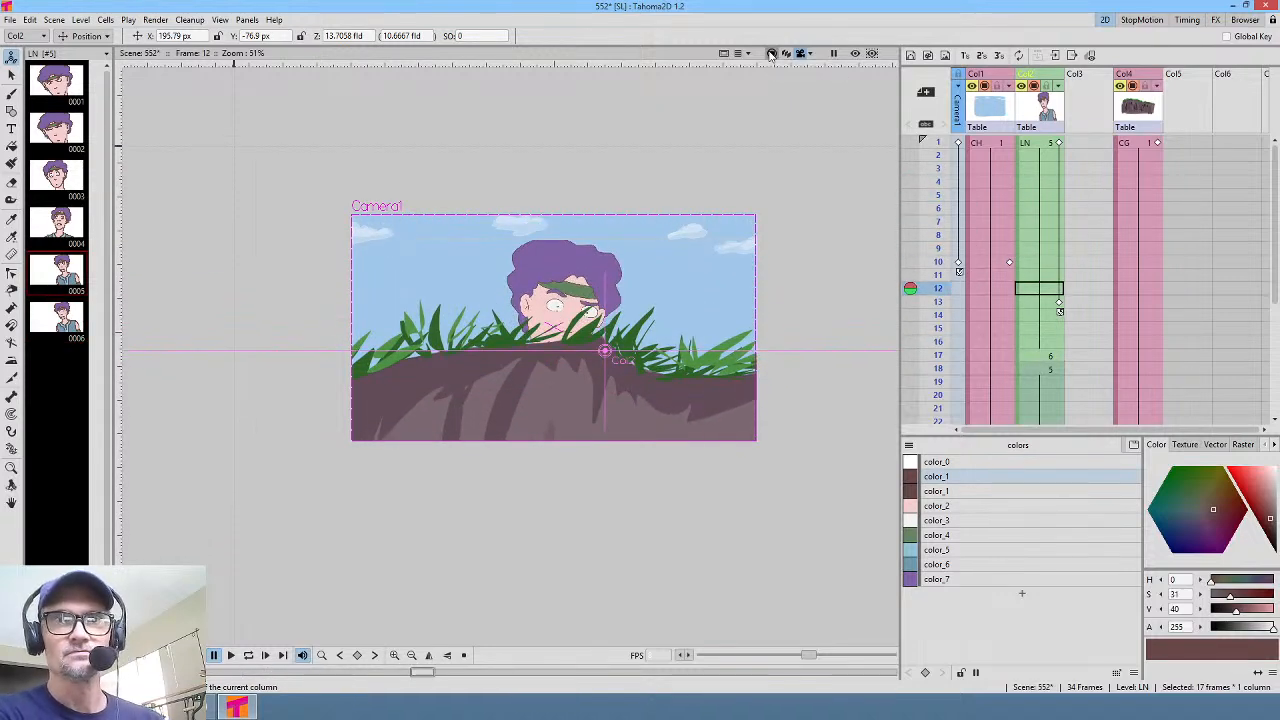
scroll(752, 290, "up", 3)
scroll(754, 295, "down", 1)
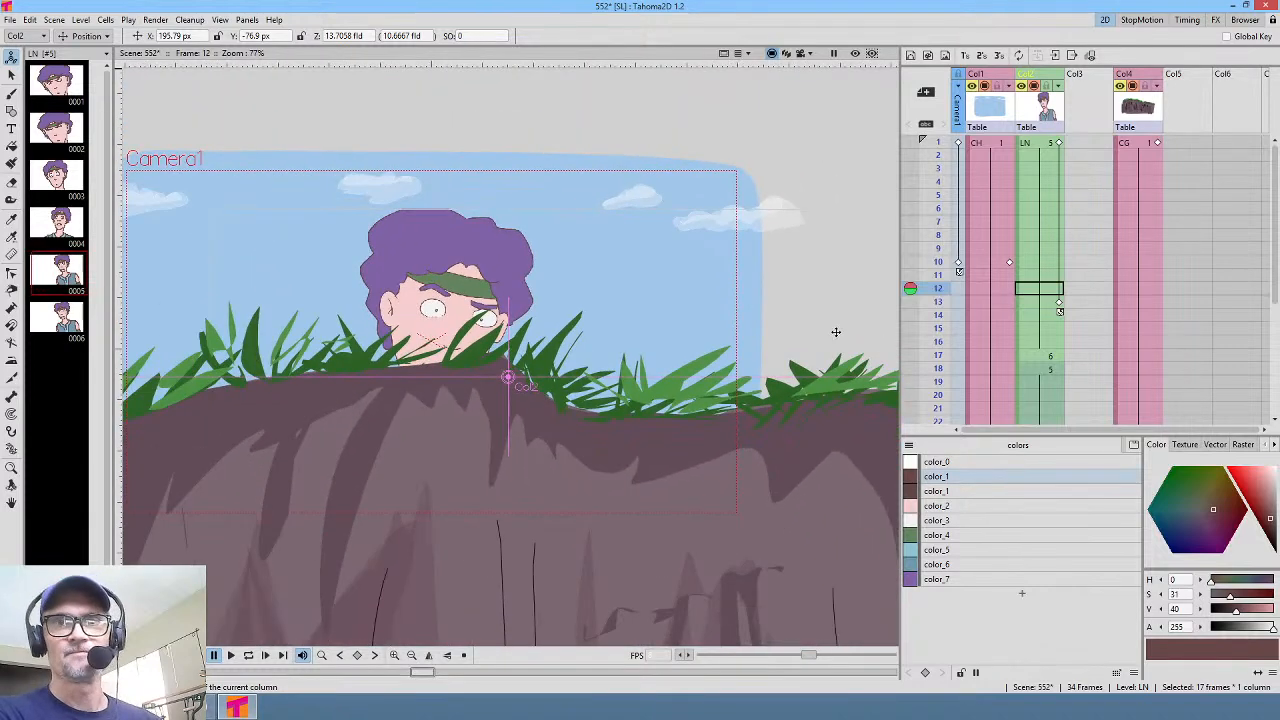
left_click(1189, 145)
left_click_drag(776, 214, 718, 190)
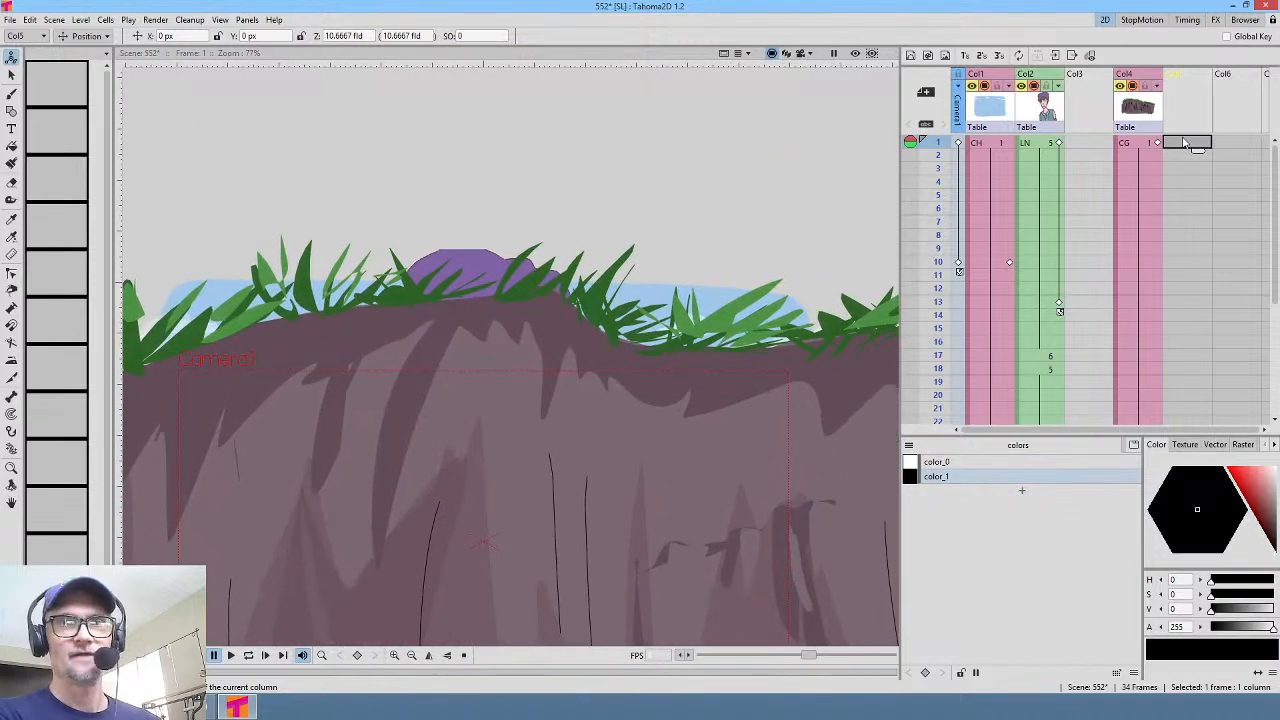
left_click(8, 21)
left_click(27, 66)
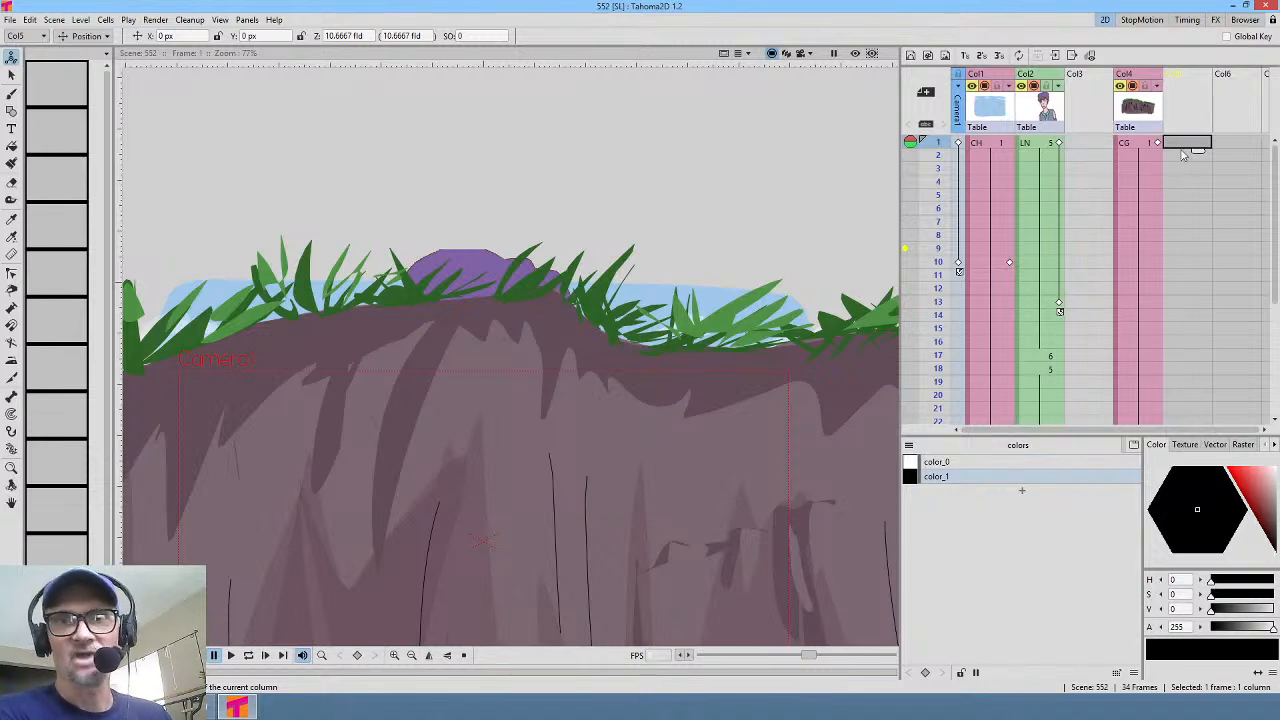
Step: Create a new vector level in the empty column after the cliff and extend its drawing through frame 34
left_click(911, 56)
left_click(667, 484)
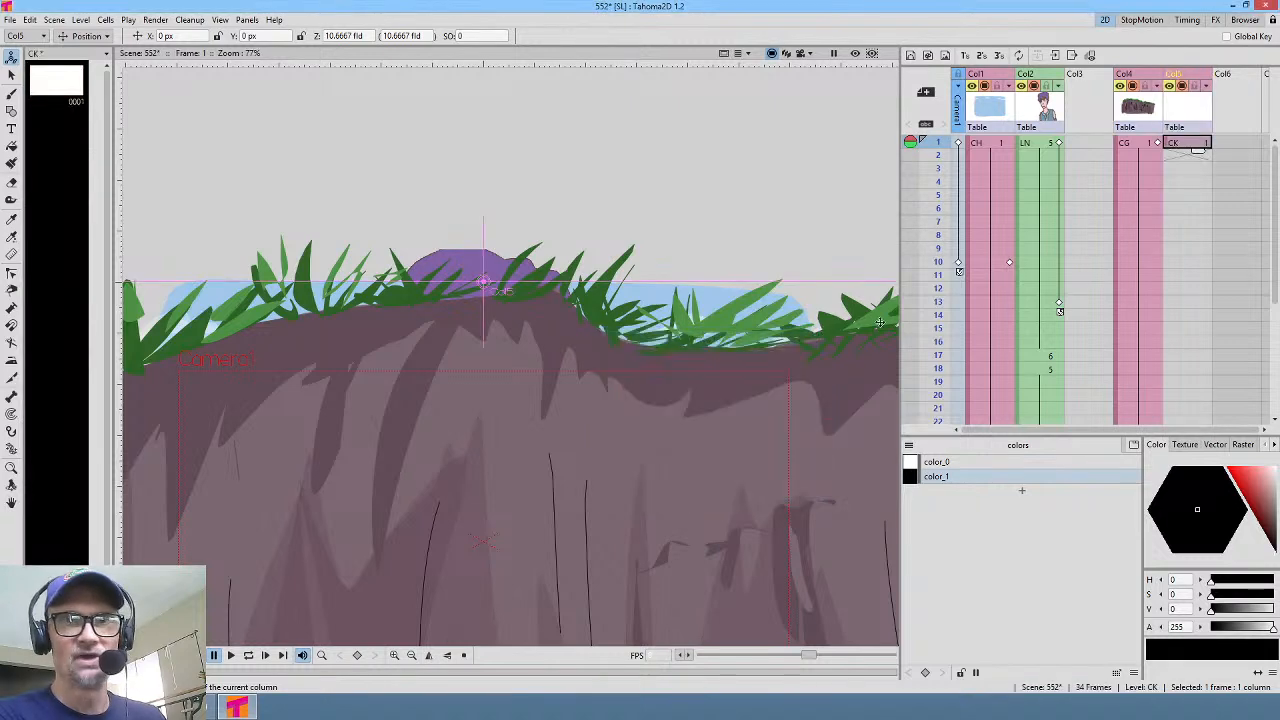
left_click_drag(1201, 170, 1206, 273)
scroll(1202, 268, "up", 5)
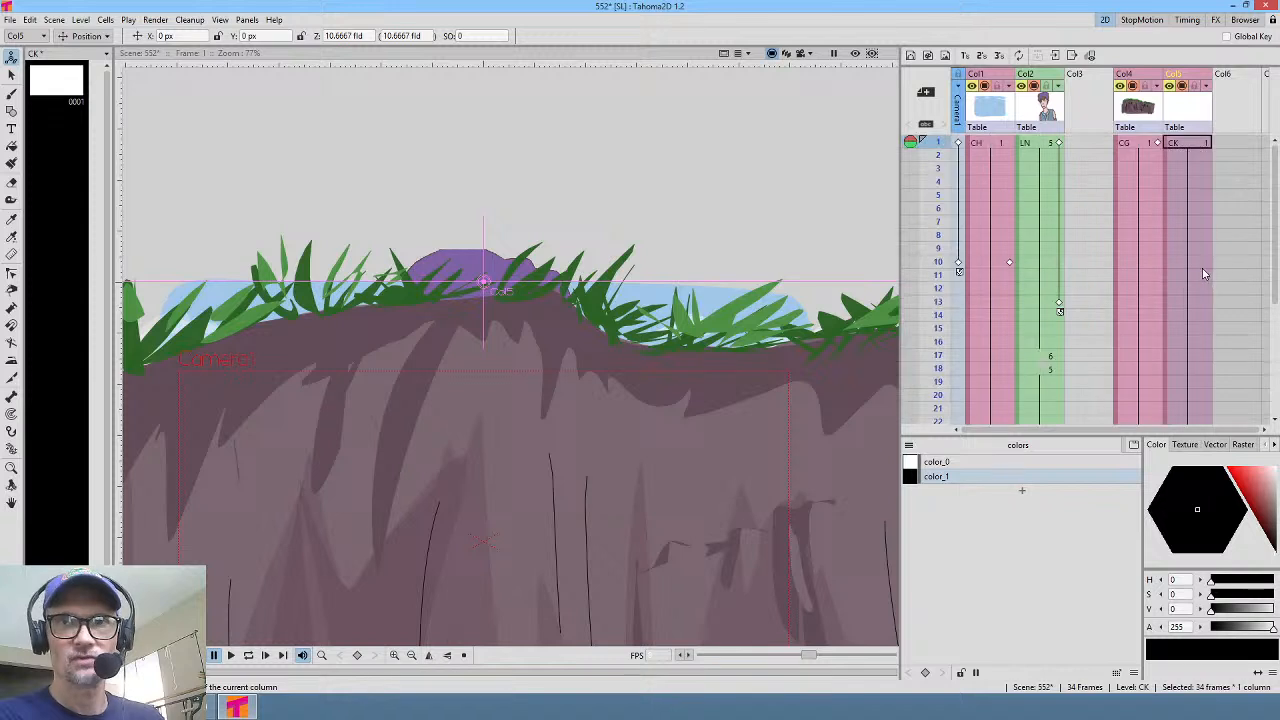
Step: Add two palette styles, sampling the light green grass for color_3 and the dark green grass for color_2
left_click(1021, 490)
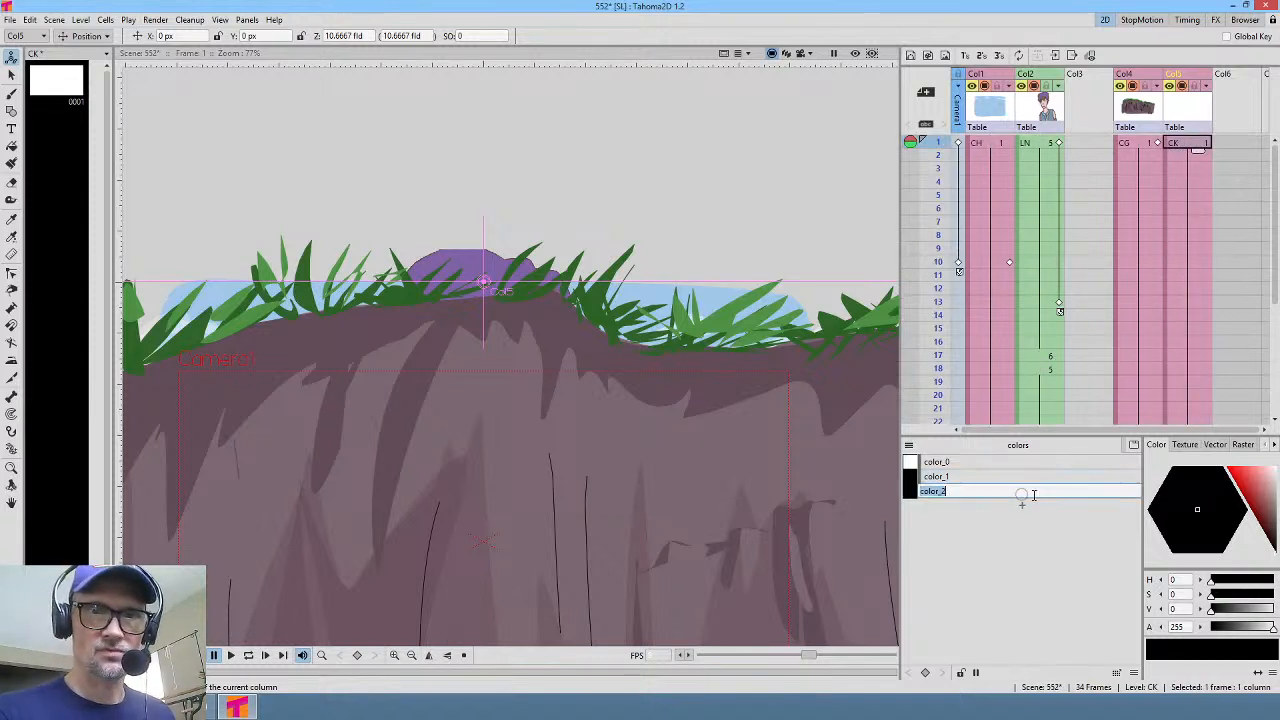
left_click(1021, 519)
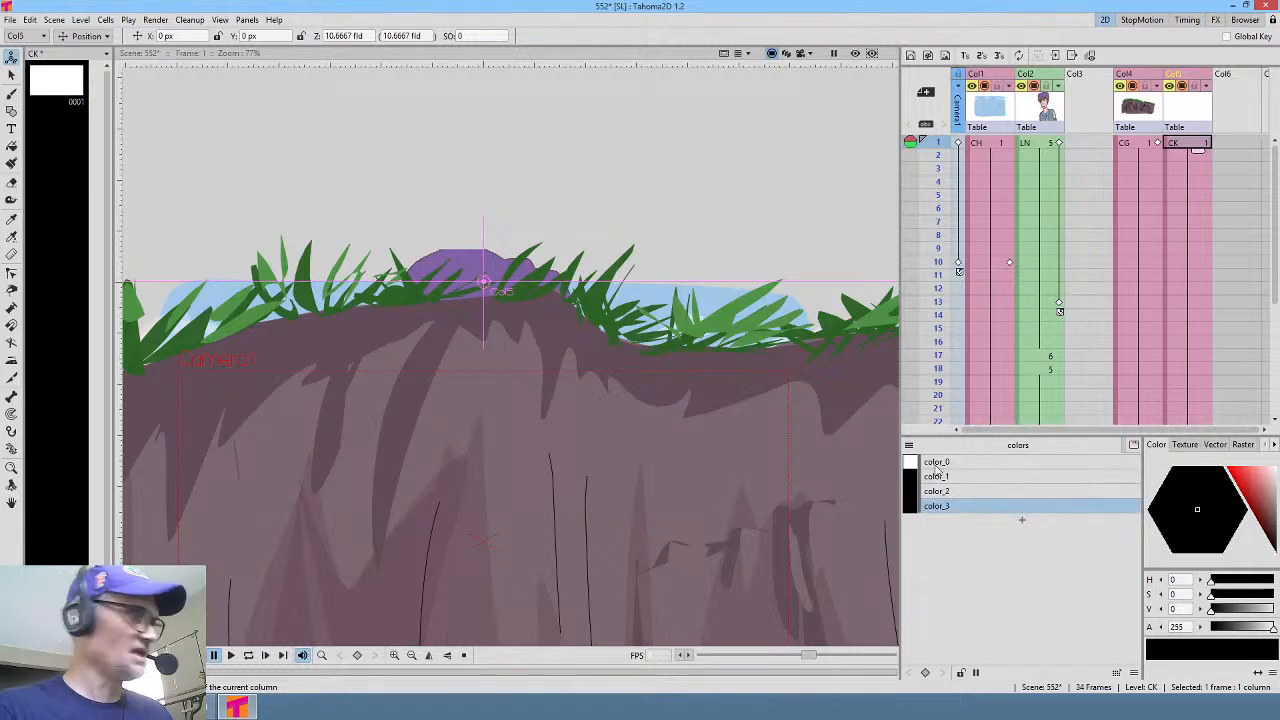
key("k")
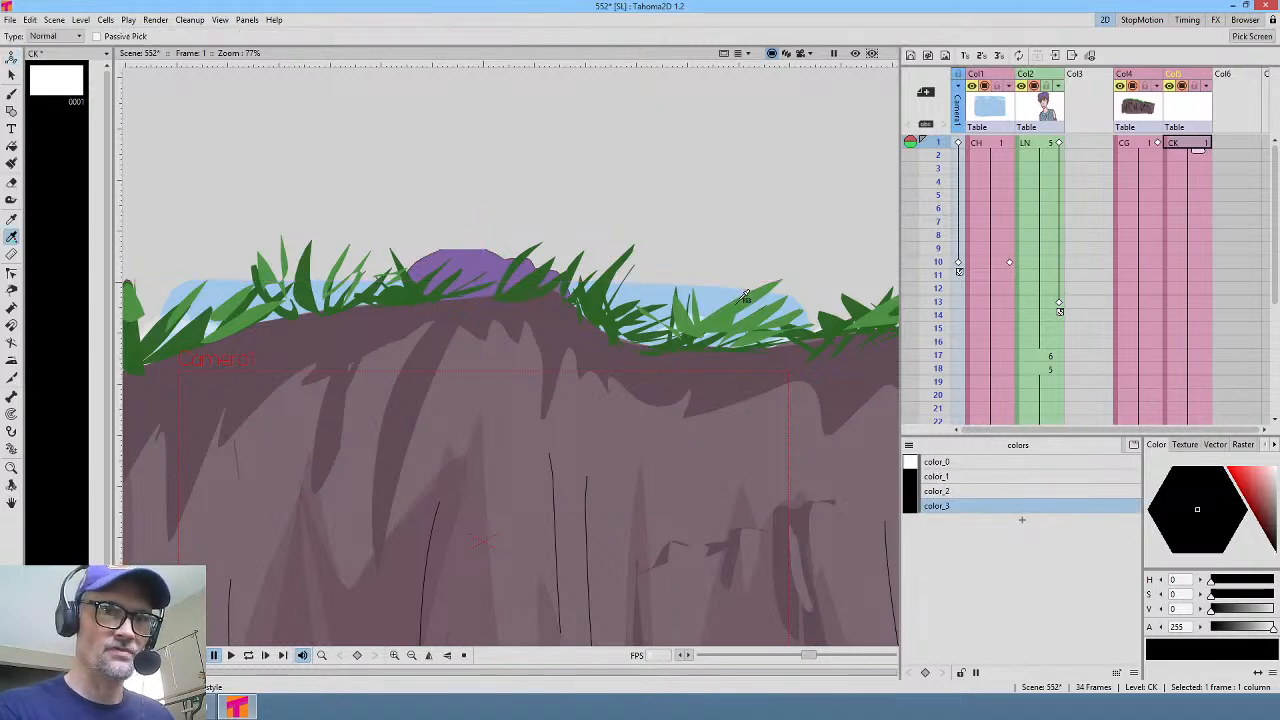
left_click(746, 296)
left_click(965, 491)
left_click(837, 316)
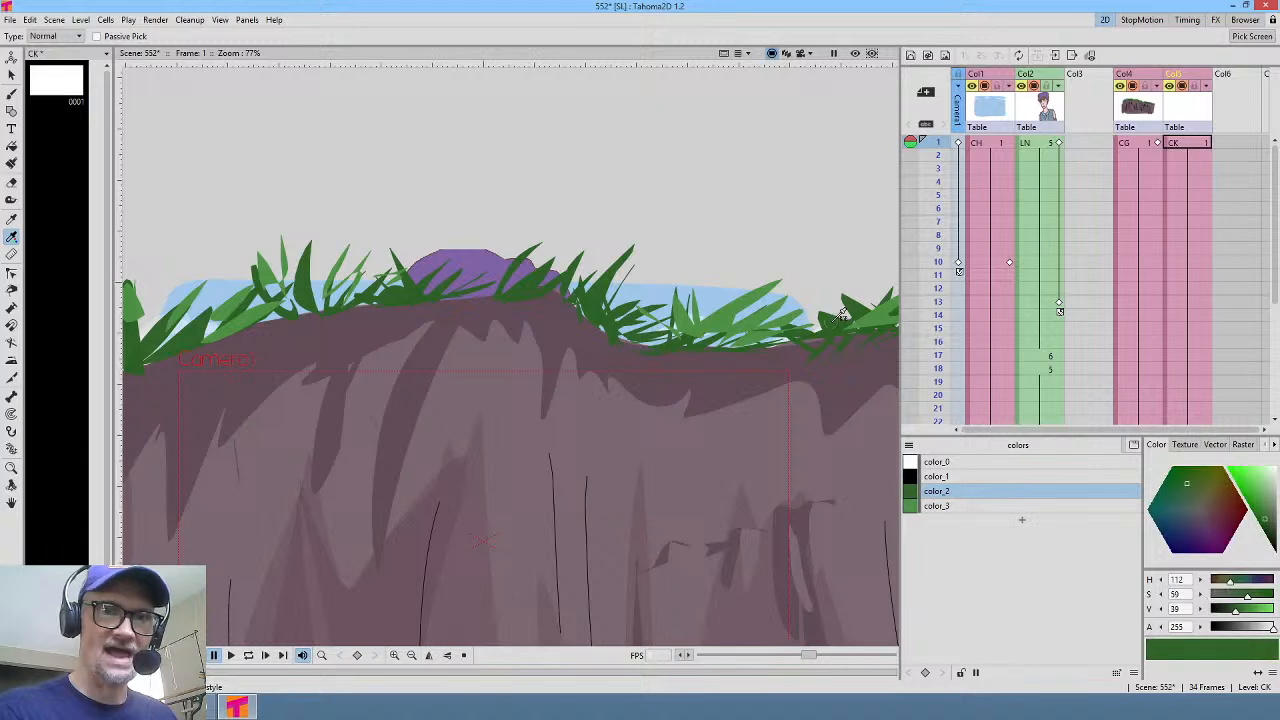
Step: Activate the Brush and examine the grass along the cliff edge at frame 14 in the camera and standard views
key("b")
middle_click(883, 393)
middle_click(753, 438)
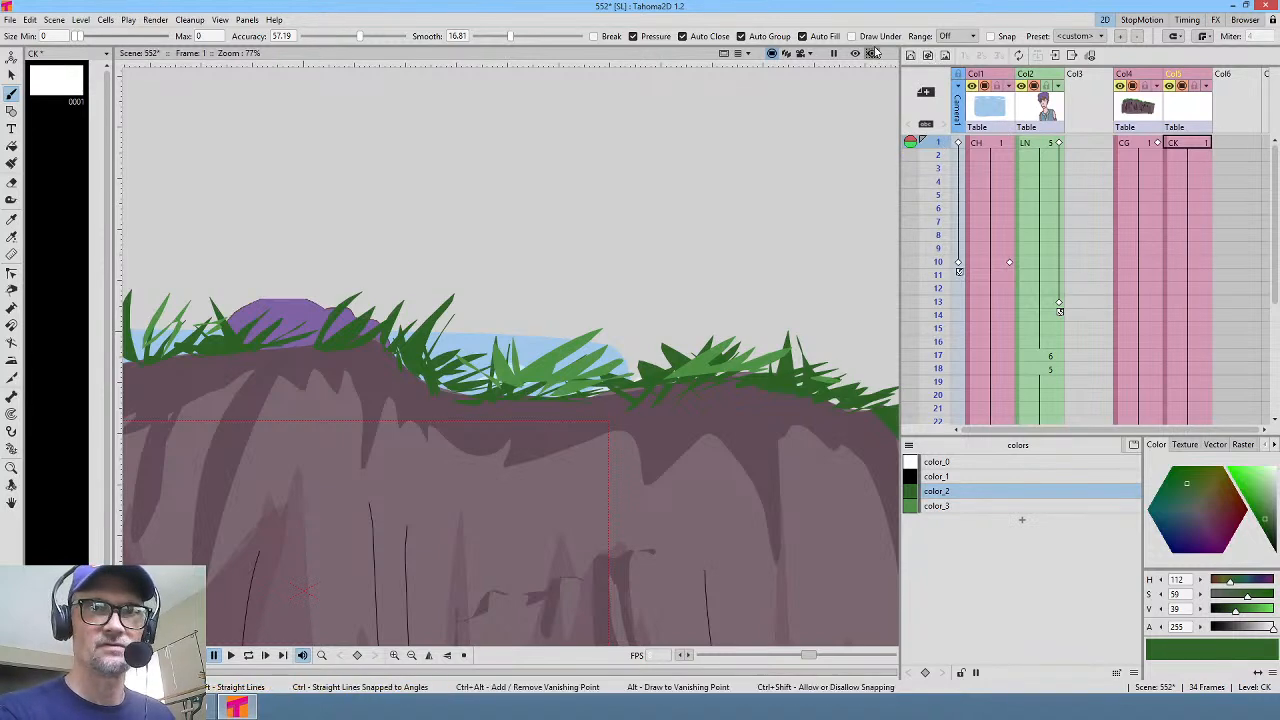
left_click(802, 53)
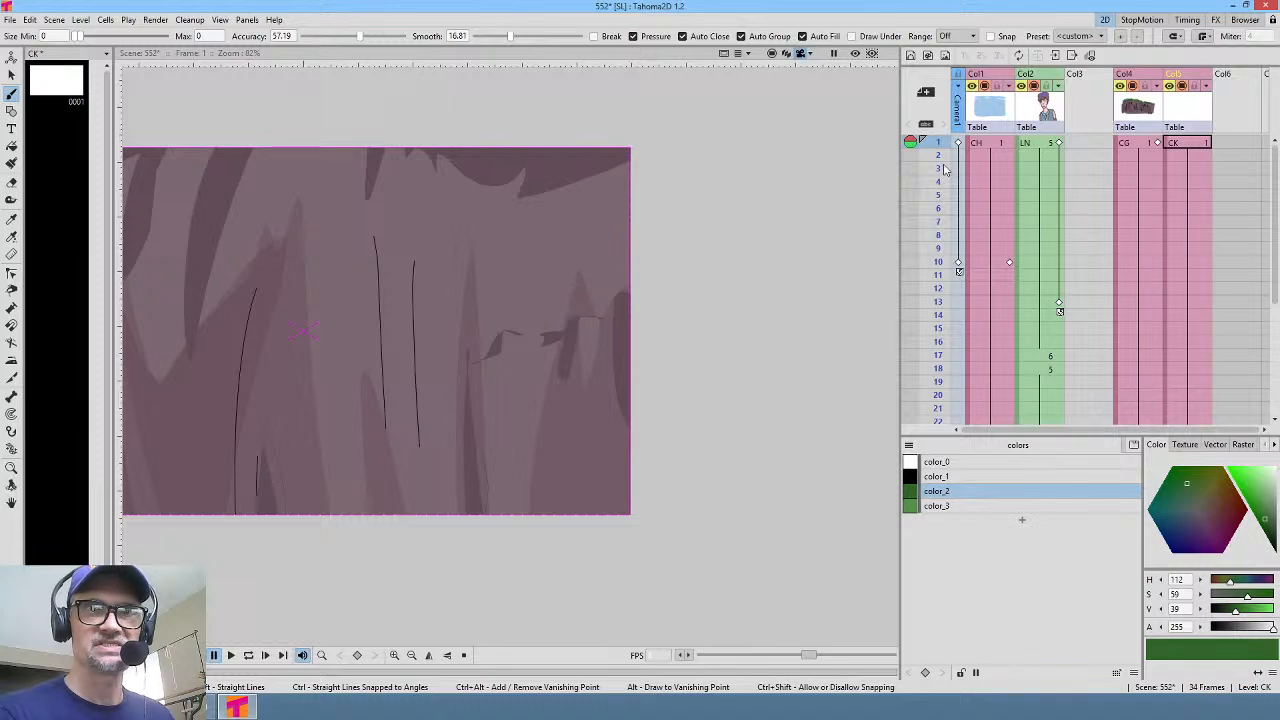
left_click(938, 315)
mouse_move(940, 333)
left_mouse_down()
mouse_move(955, 208)
mouse_move(950, 332)
mouse_move(953, 290)
mouse_move(953, 314)
left_mouse_up()
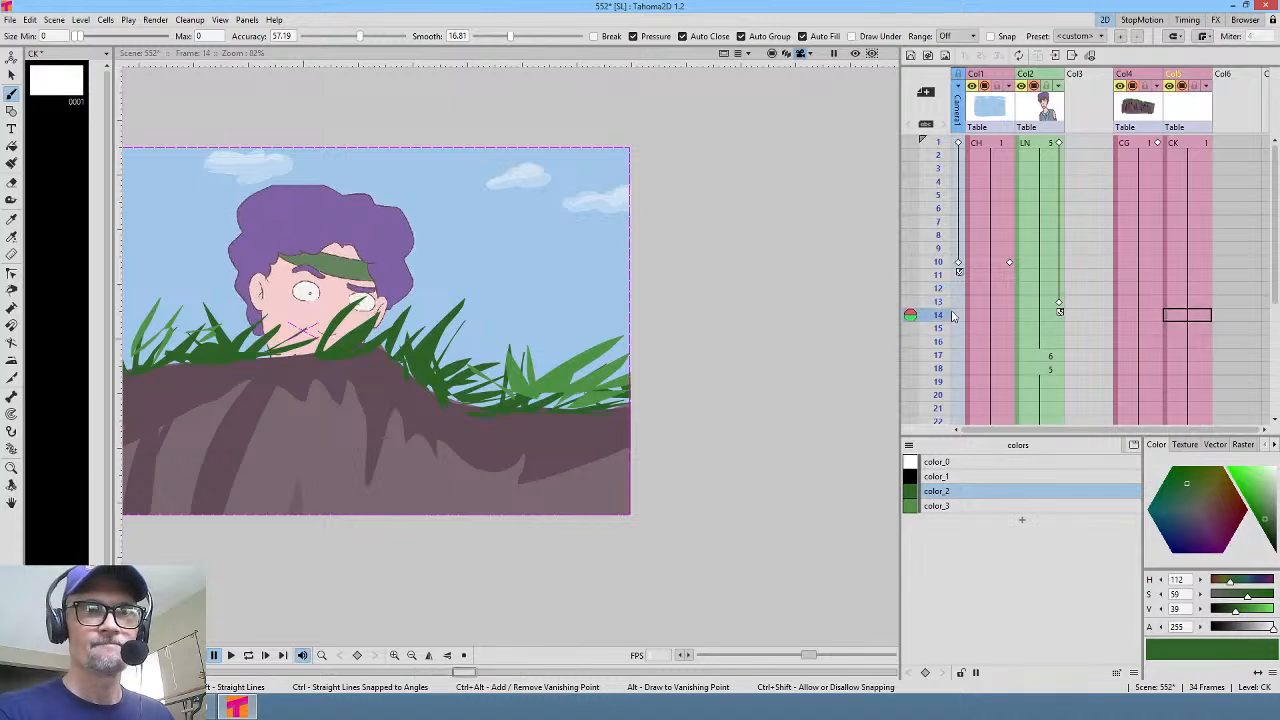
left_click_drag(522, 416, 776, 366)
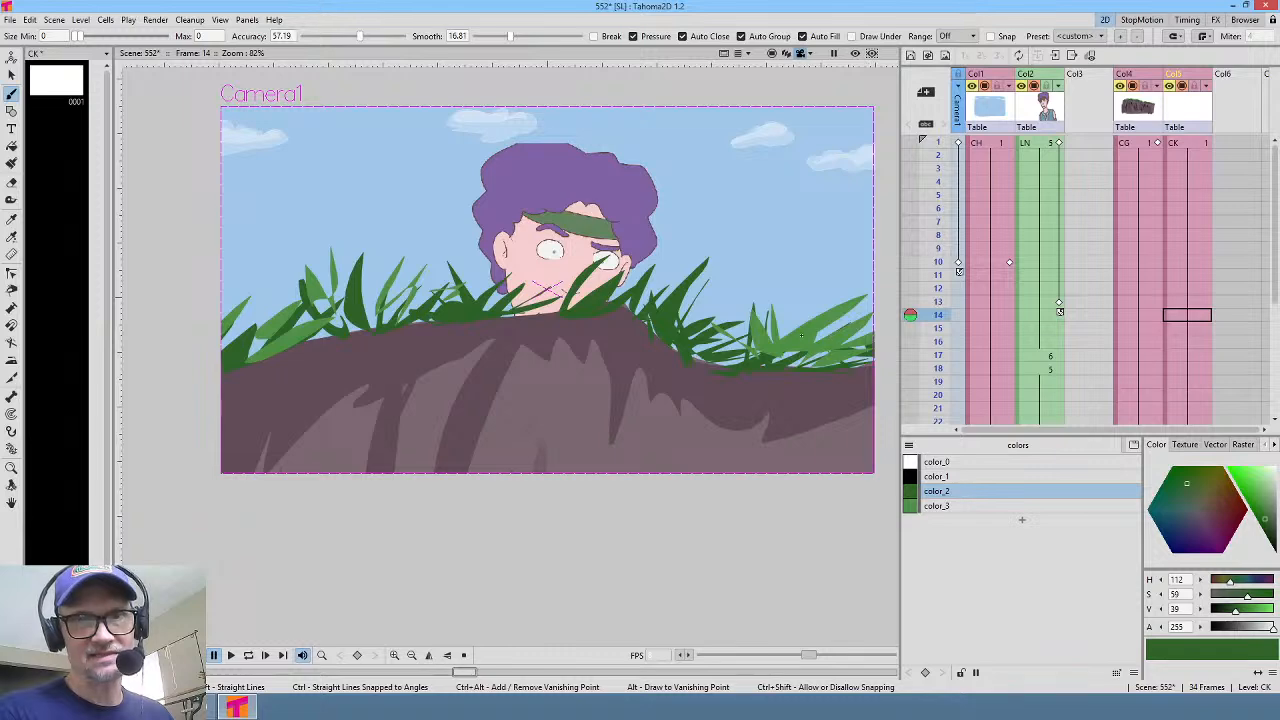
left_click(771, 54)
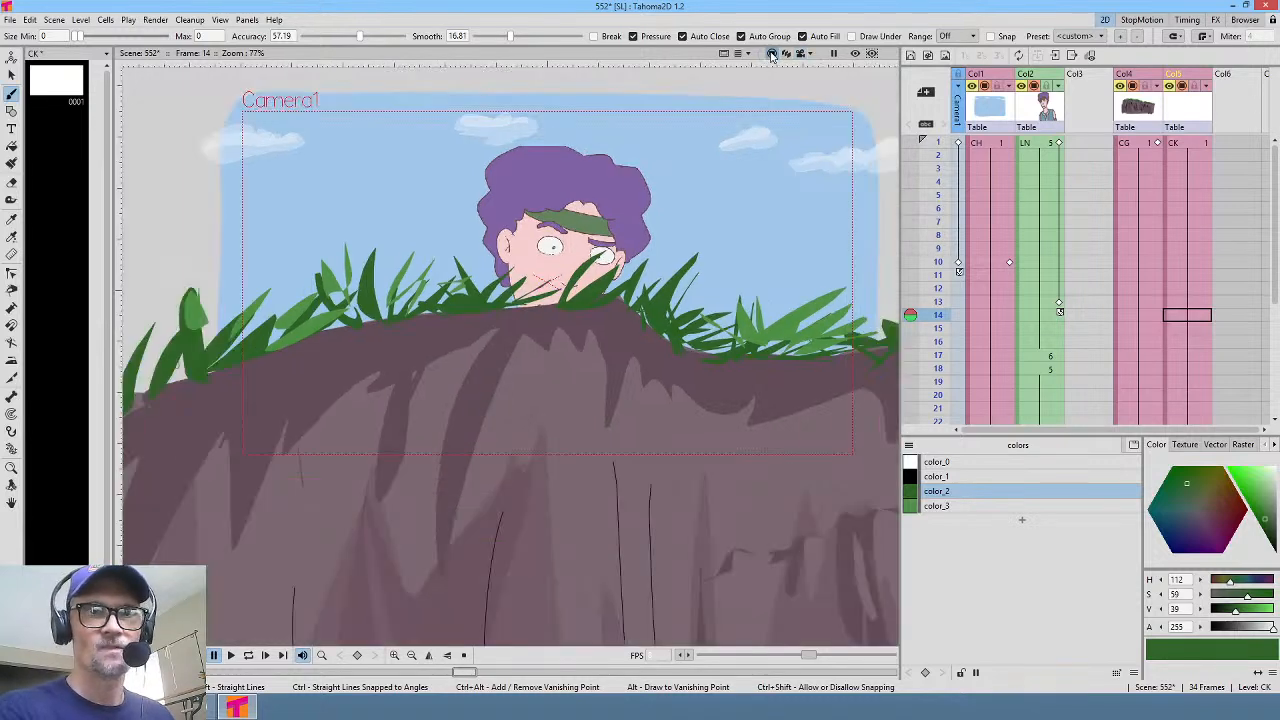
left_click_drag(797, 372, 753, 428)
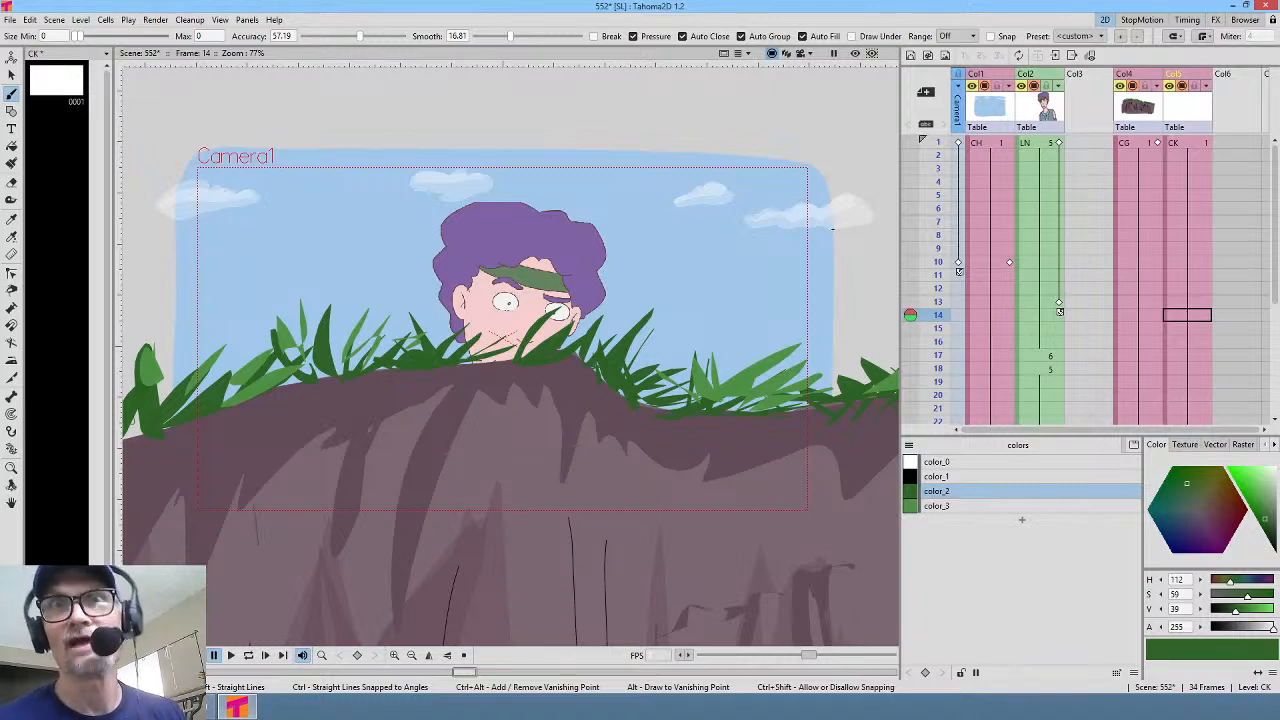
Step: At frame 1 of the new level, paint dark green grass blades along the cliff edge right of the character
left_click(1202, 144)
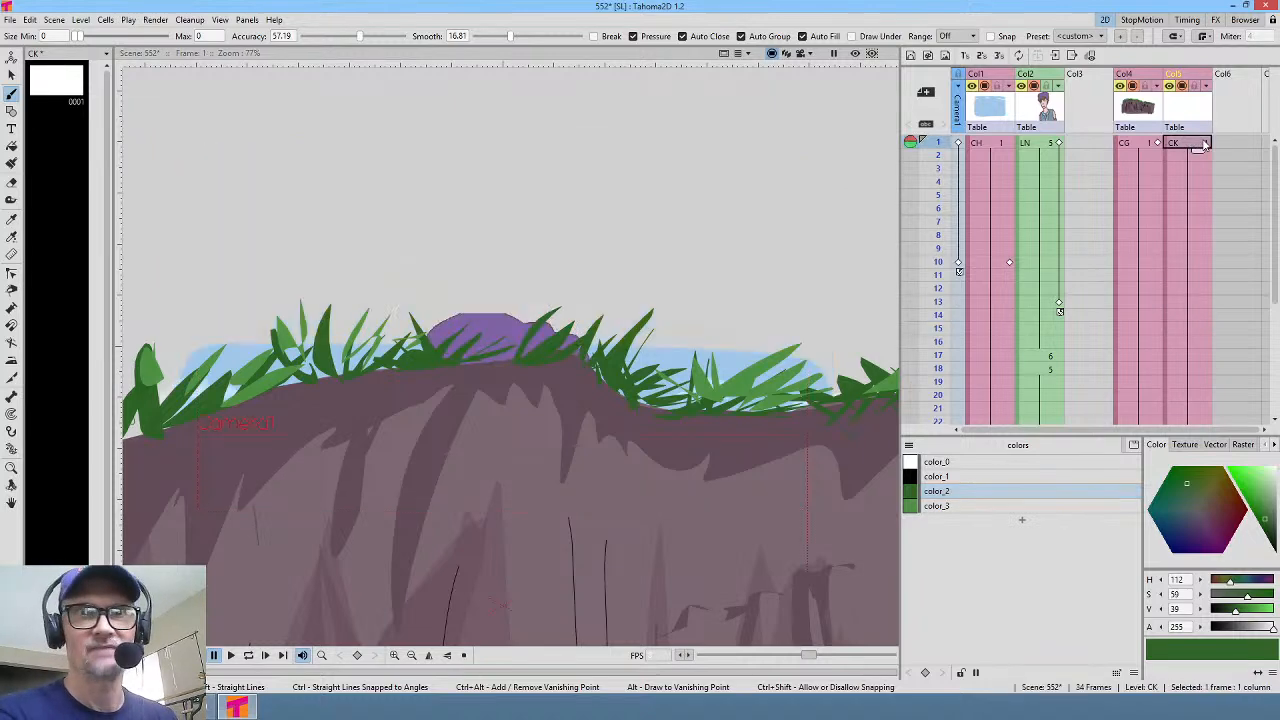
left_click_drag(794, 344, 762, 326)
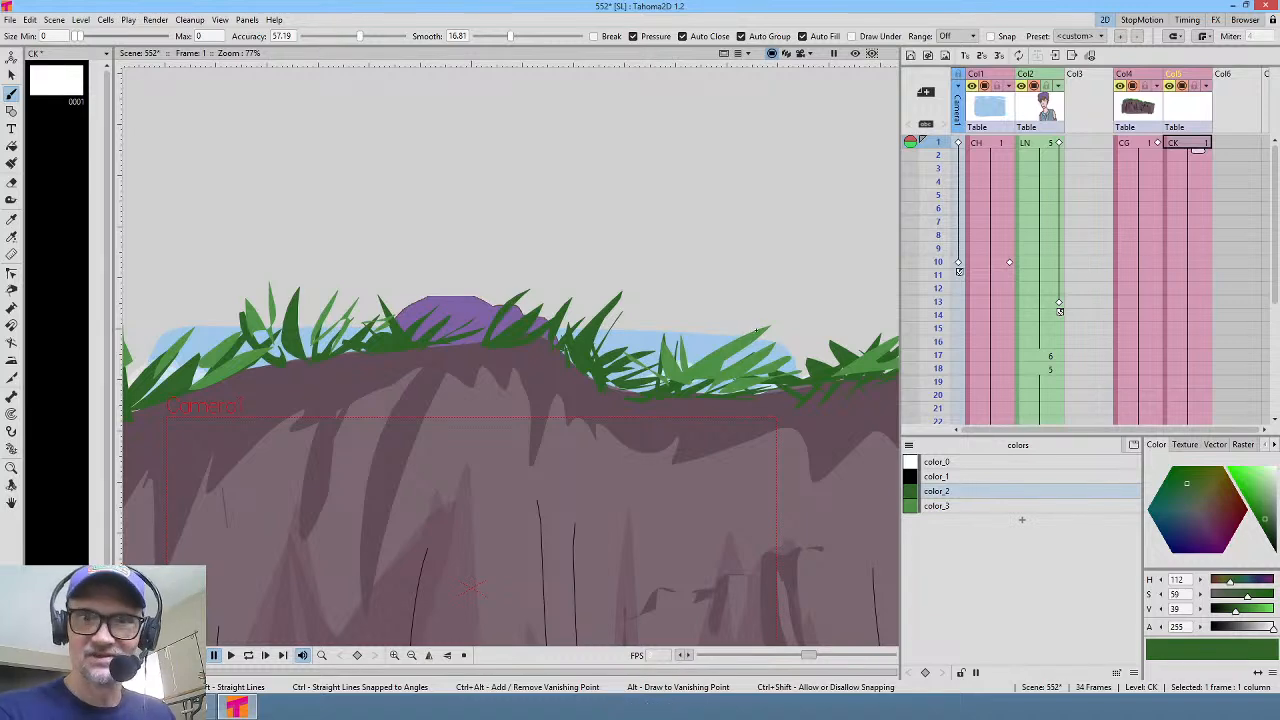
mouse_move(705, 393)
left_mouse_down()
mouse_move(746, 356)
mouse_move(779, 361)
mouse_move(764, 356)
left_mouse_up()
mouse_move(720, 394)
left_mouse_down()
mouse_move(757, 350)
mouse_move(703, 352)
mouse_move(684, 334)
left_mouse_up()
left_click_drag(688, 392, 710, 350)
mouse_move(643, 378)
left_mouse_down()
mouse_move(650, 350)
mouse_move(634, 357)
left_mouse_up()
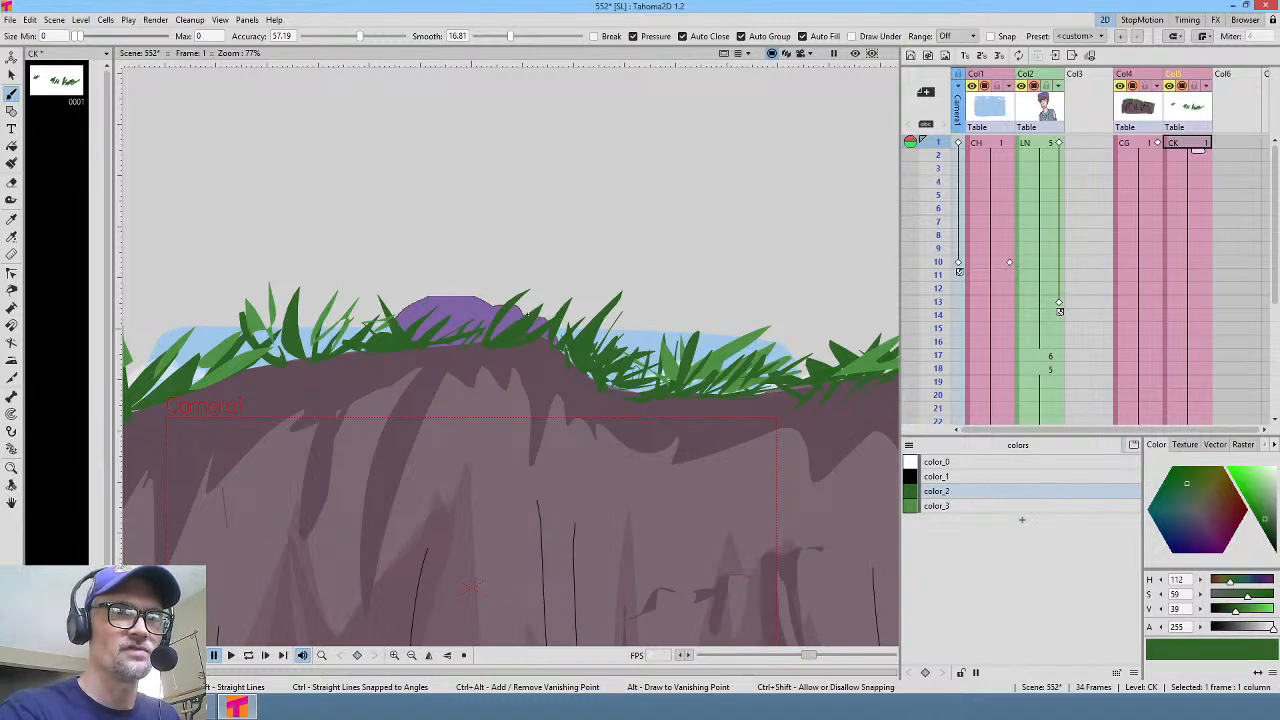
Step: Paint more dark green grass blades along the cliff edge left of the character
mouse_move(320, 352)
left_mouse_down()
mouse_move(310, 324)
mouse_move(368, 310)
left_mouse_up()
left_click_drag(307, 358, 303, 344)
mouse_move(296, 362)
left_mouse_down()
mouse_move(282, 348)
mouse_move(304, 314)
left_mouse_up()
left_click_drag(281, 358, 266, 328)
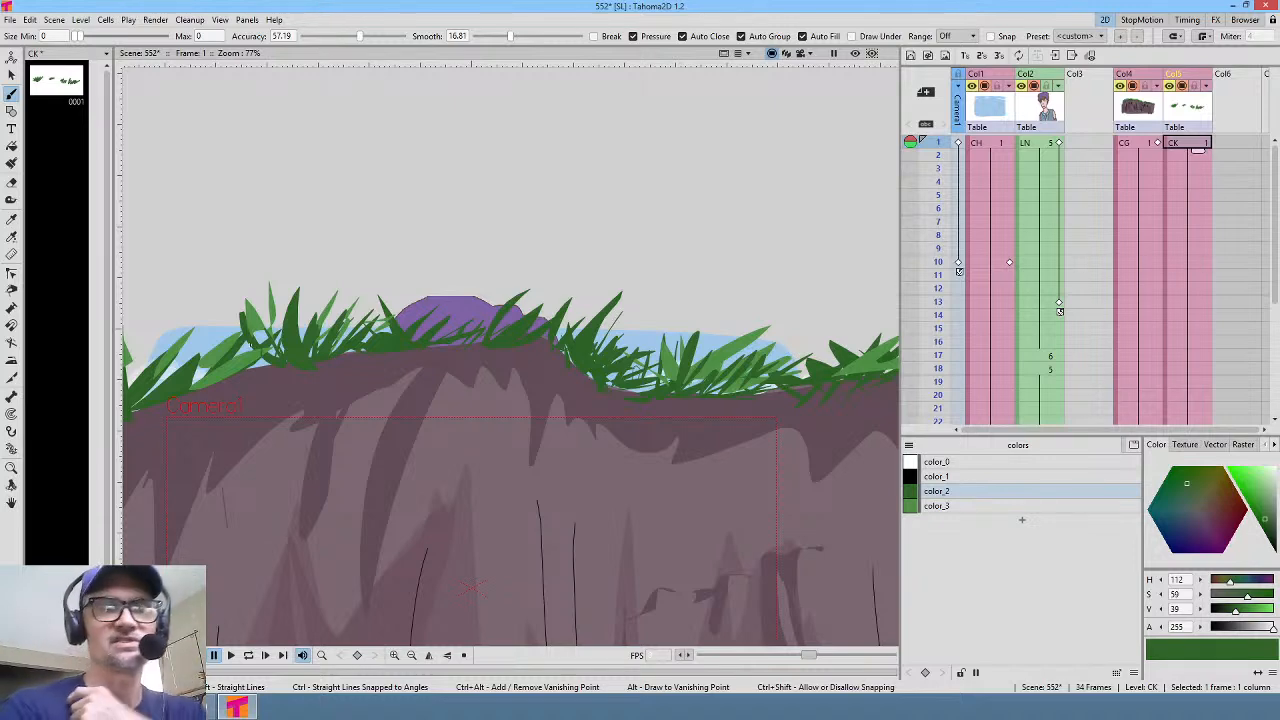
Step: Open the Fx schematic and move the Col4 and Col1 nodes away from the other column nodes
left_click_drag(500, 400, 627, 427)
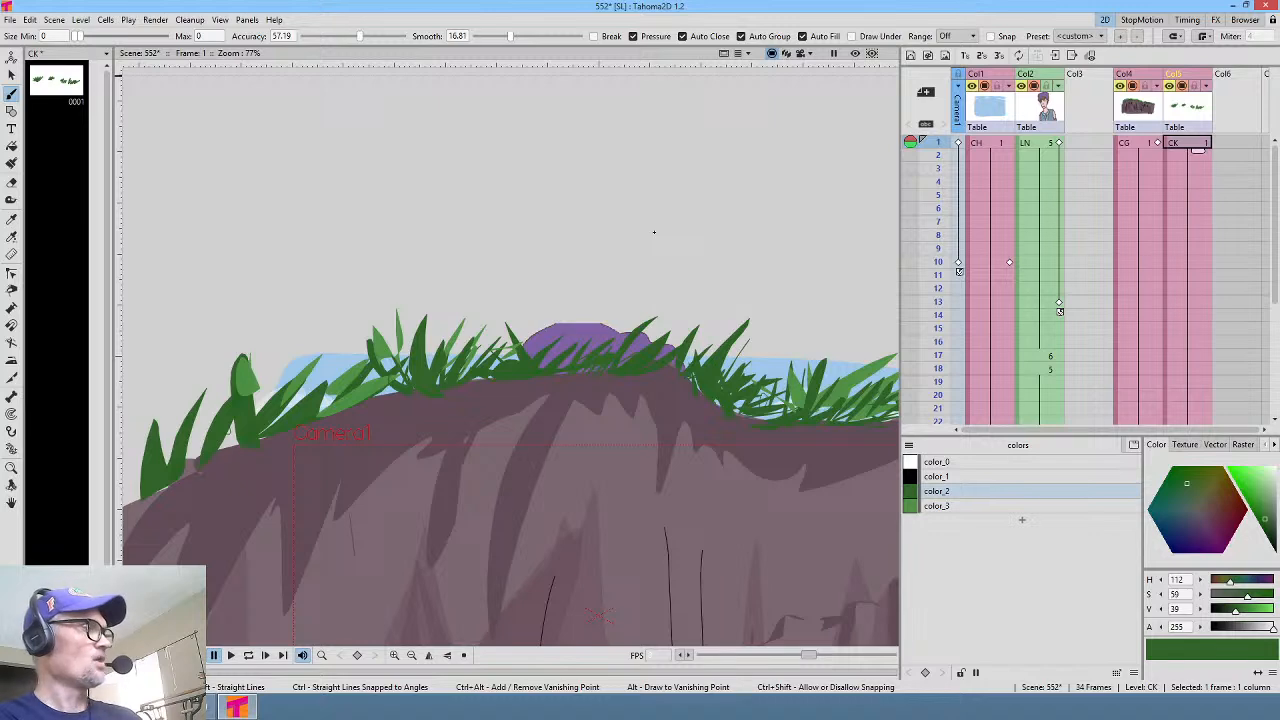
key("F4")
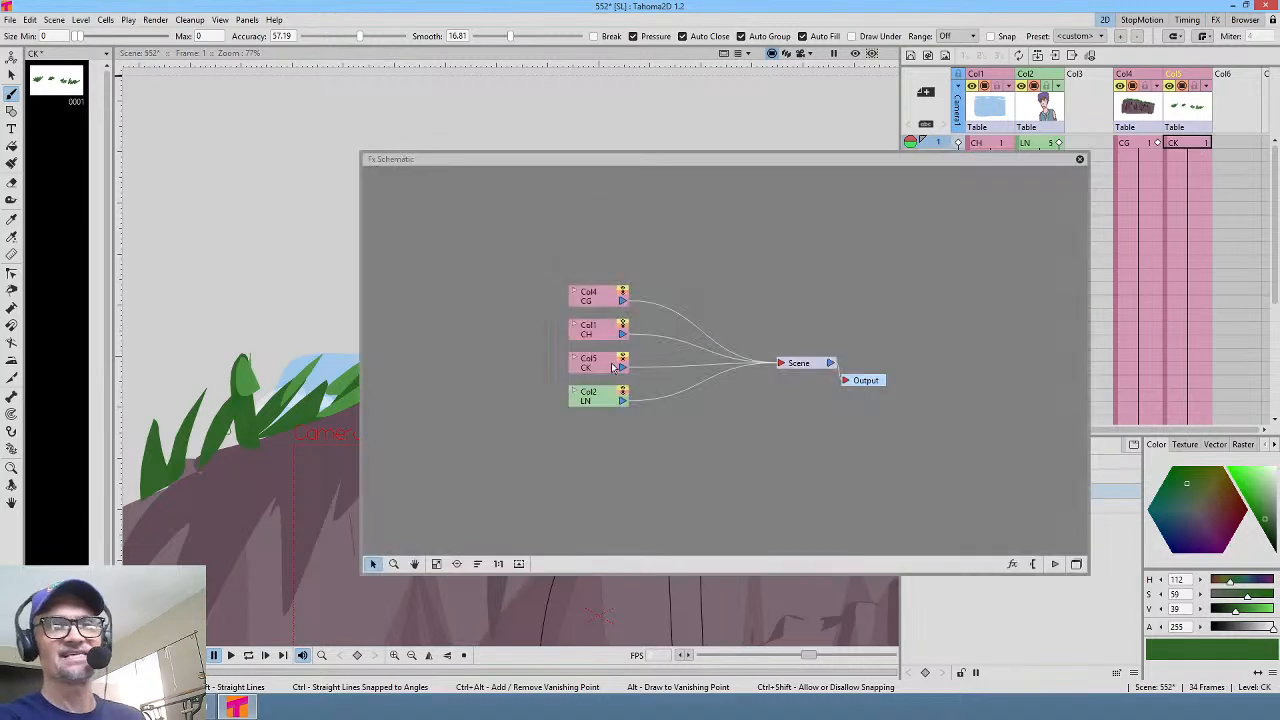
left_click_drag(604, 300, 549, 273)
left_click_drag(598, 328, 484, 254)
left_click(529, 280)
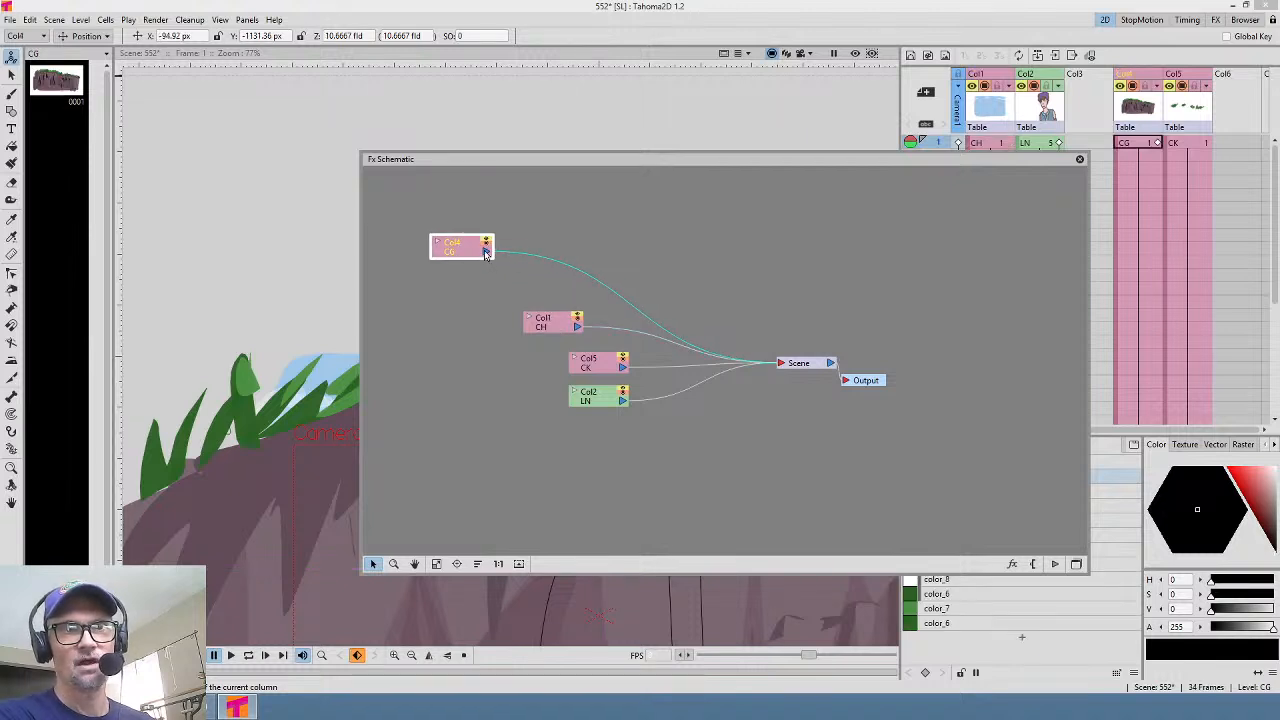
Step: In the stage schematic, spread out the nodes and link the Col5 grass to the Col4 cliff as its parent
left_click(1076, 563)
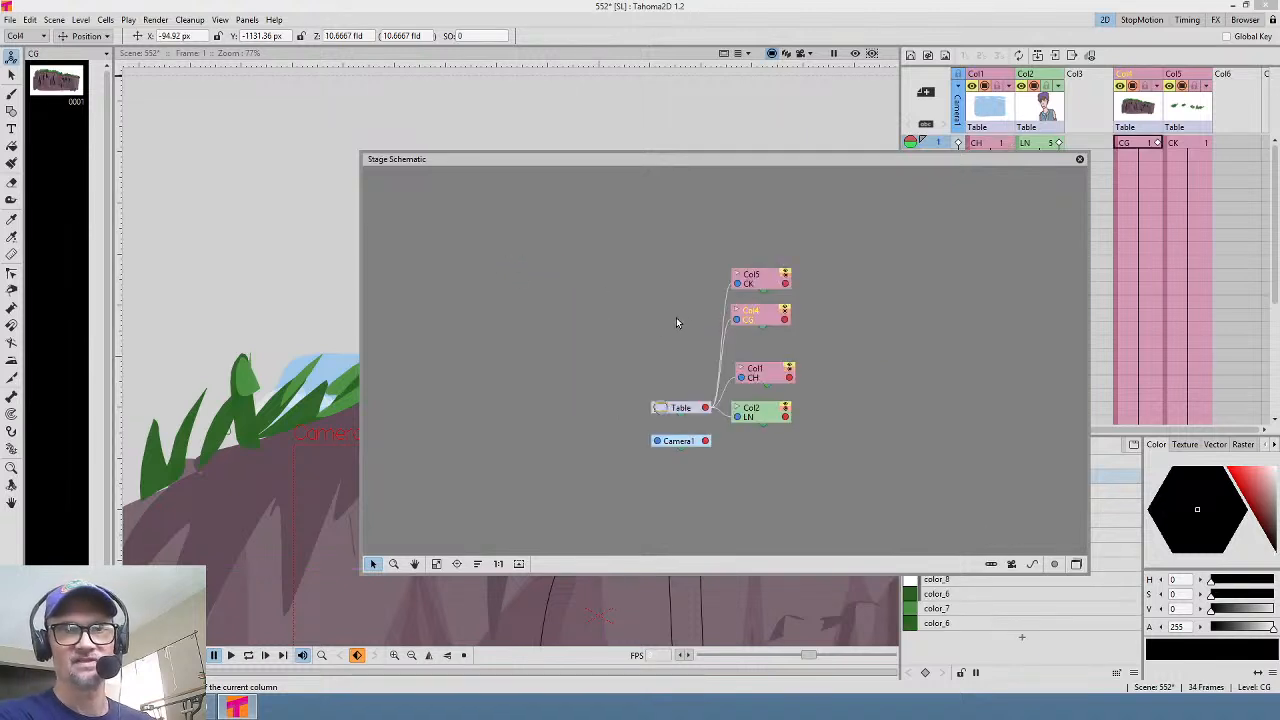
left_click_drag(690, 405, 495, 318)
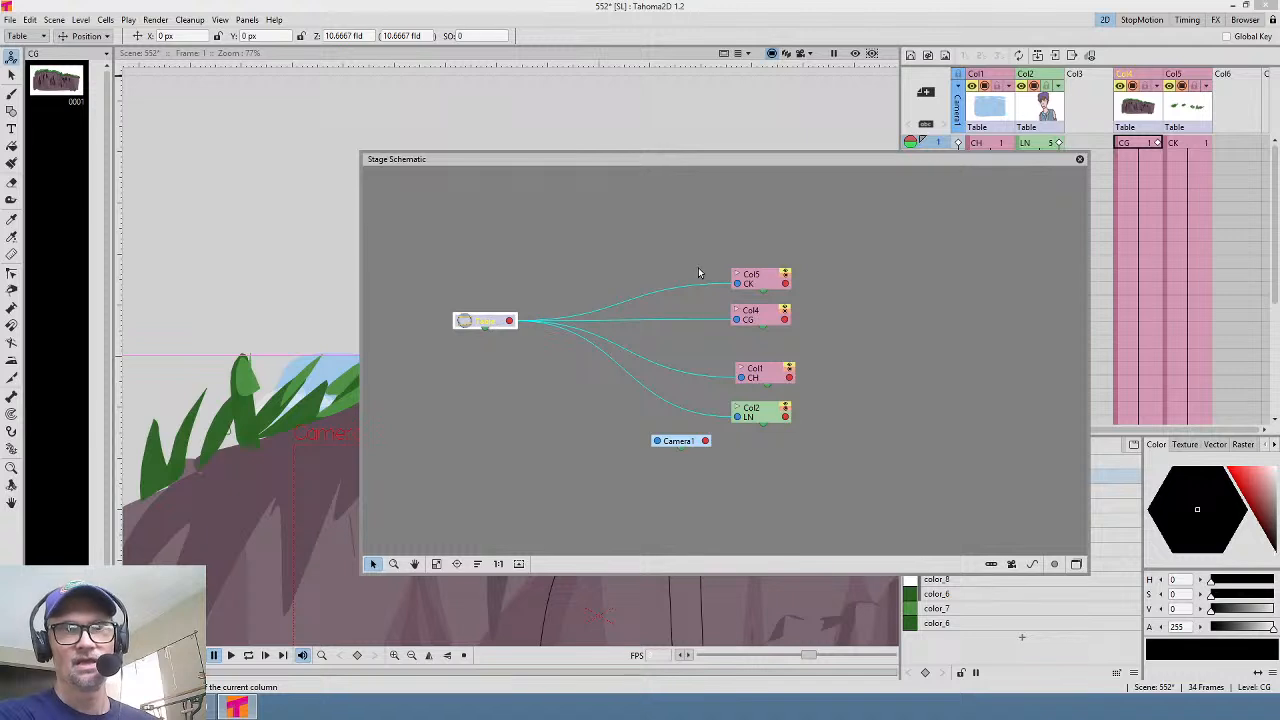
left_click_drag(751, 280, 933, 238)
left_click_drag(906, 237, 848, 253)
left_click_drag(769, 262, 782, 253)
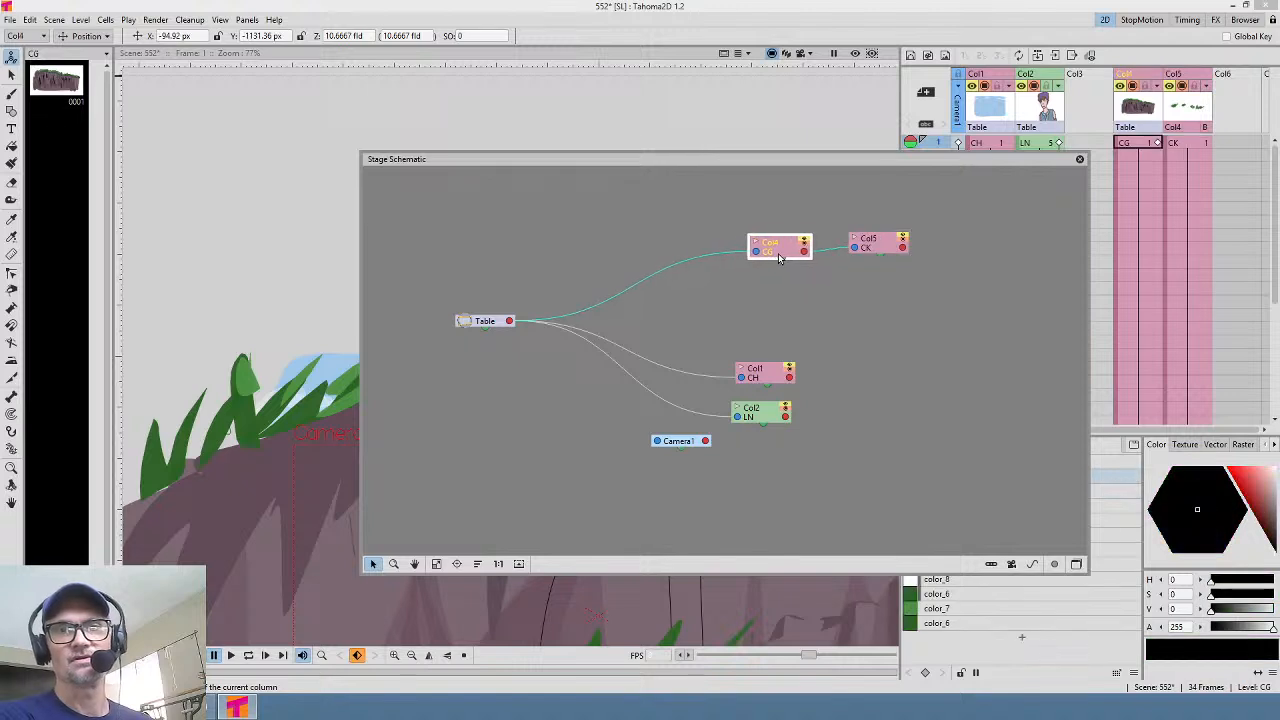
left_click(856, 252)
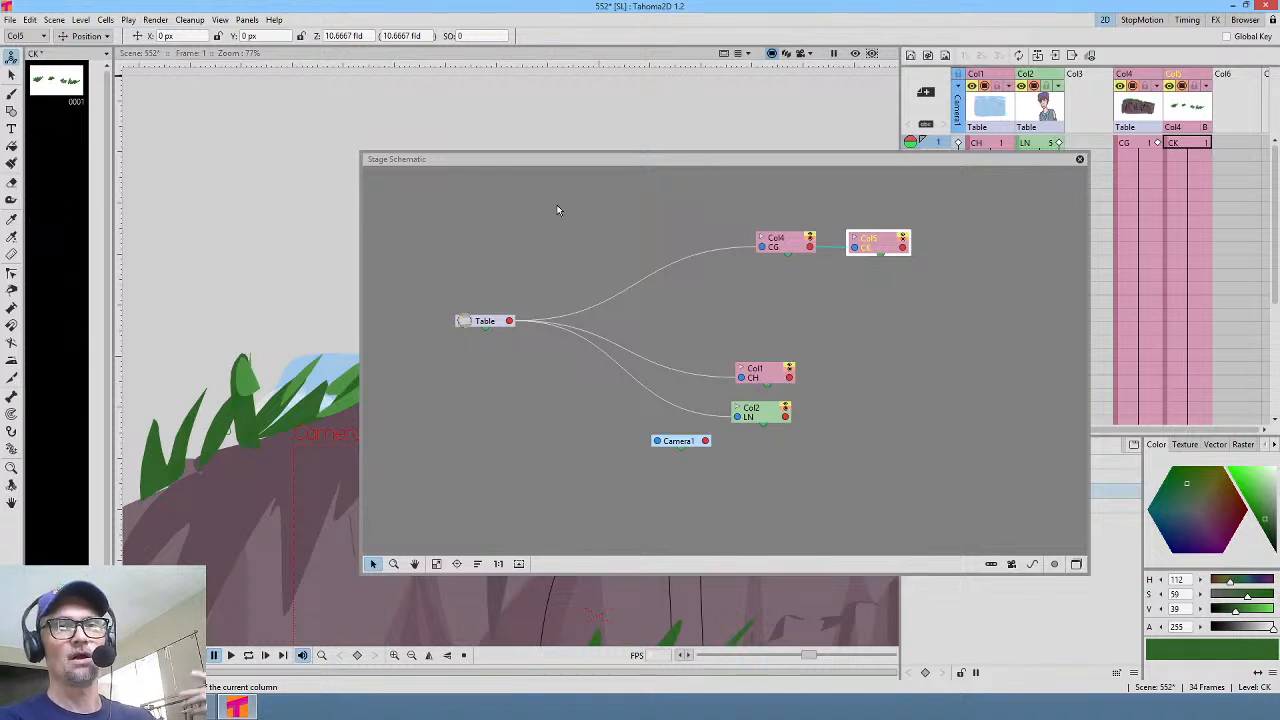
Step: Relink the Col5 grass node directly to the Table, place it above Col4 and close the schematic
left_click_drag(775, 246, 760, 292)
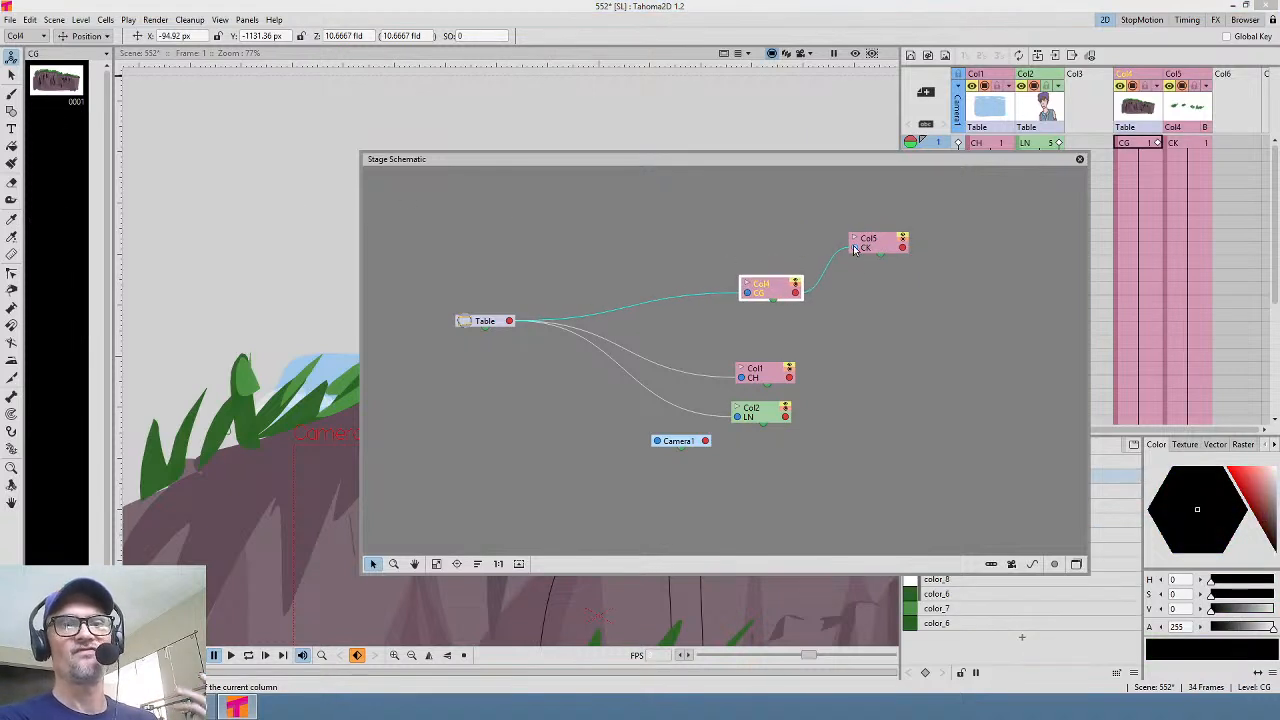
left_click_drag(855, 251, 512, 320)
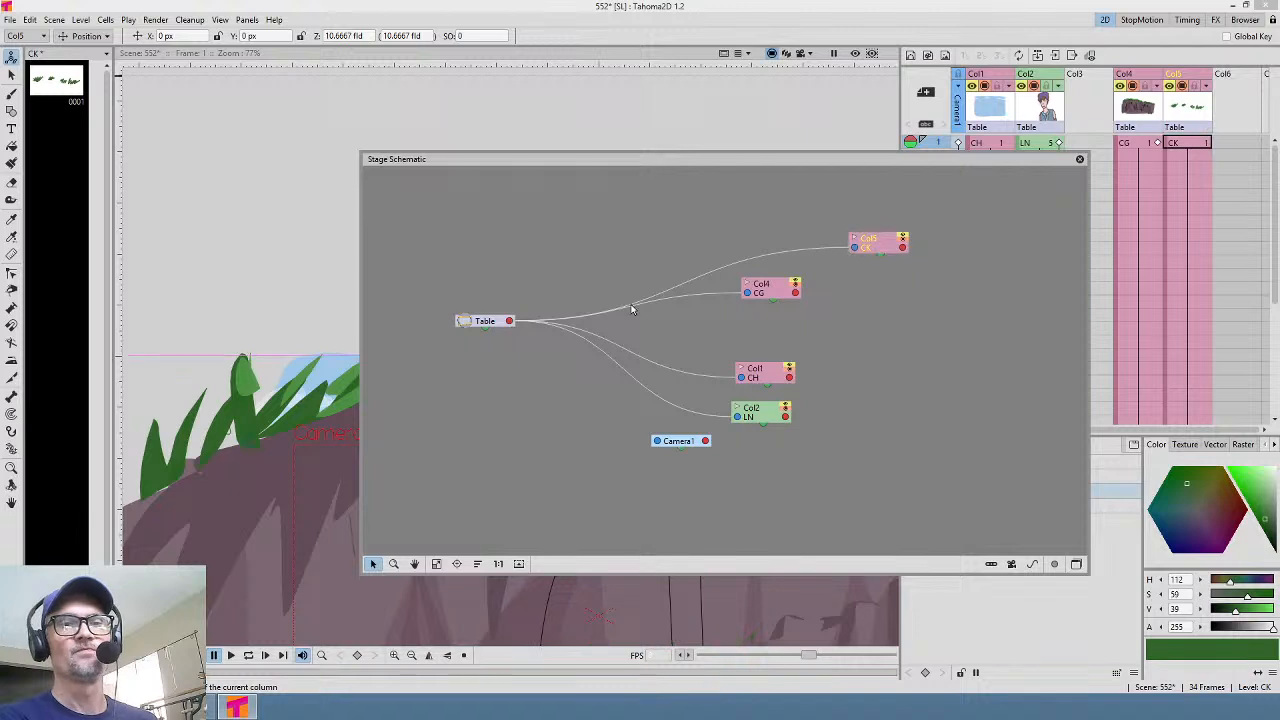
left_click_drag(876, 242, 771, 243)
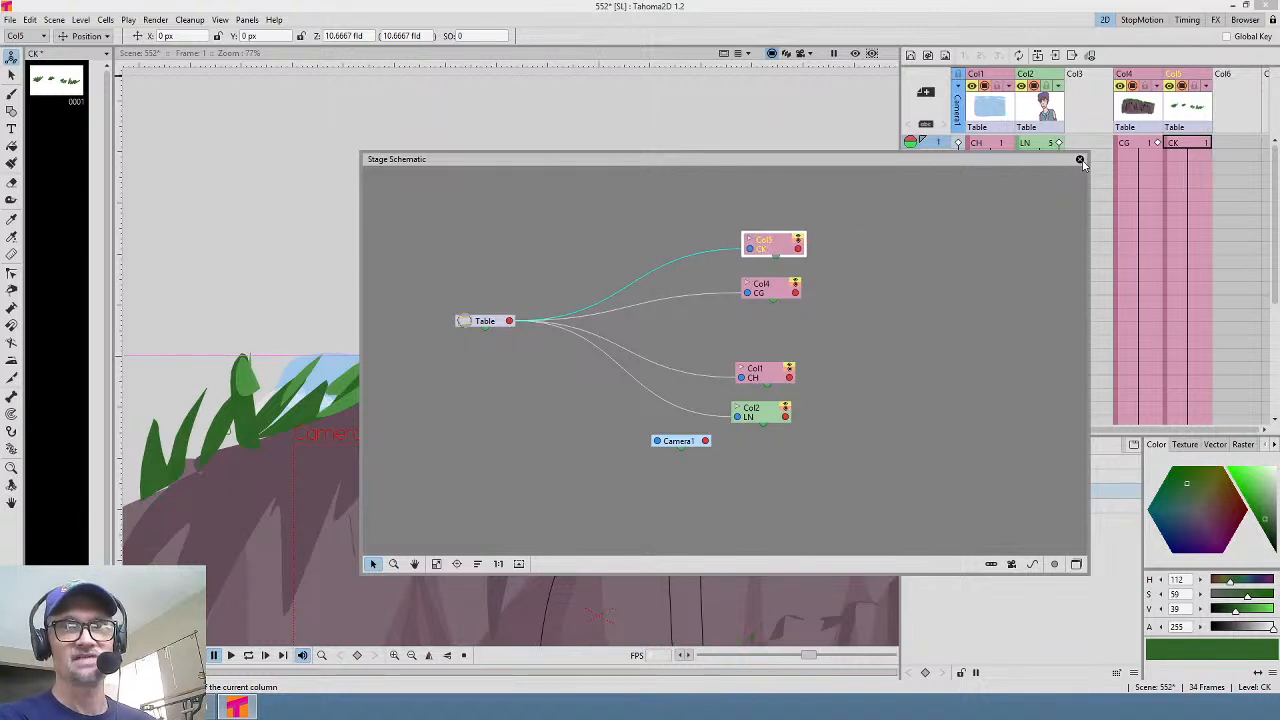
left_click(1079, 159)
Step: At frame 1 of the Col5 grass level, brush dark green color_2 blades over the light green patch left of the character
scroll(593, 411, "down", 3)
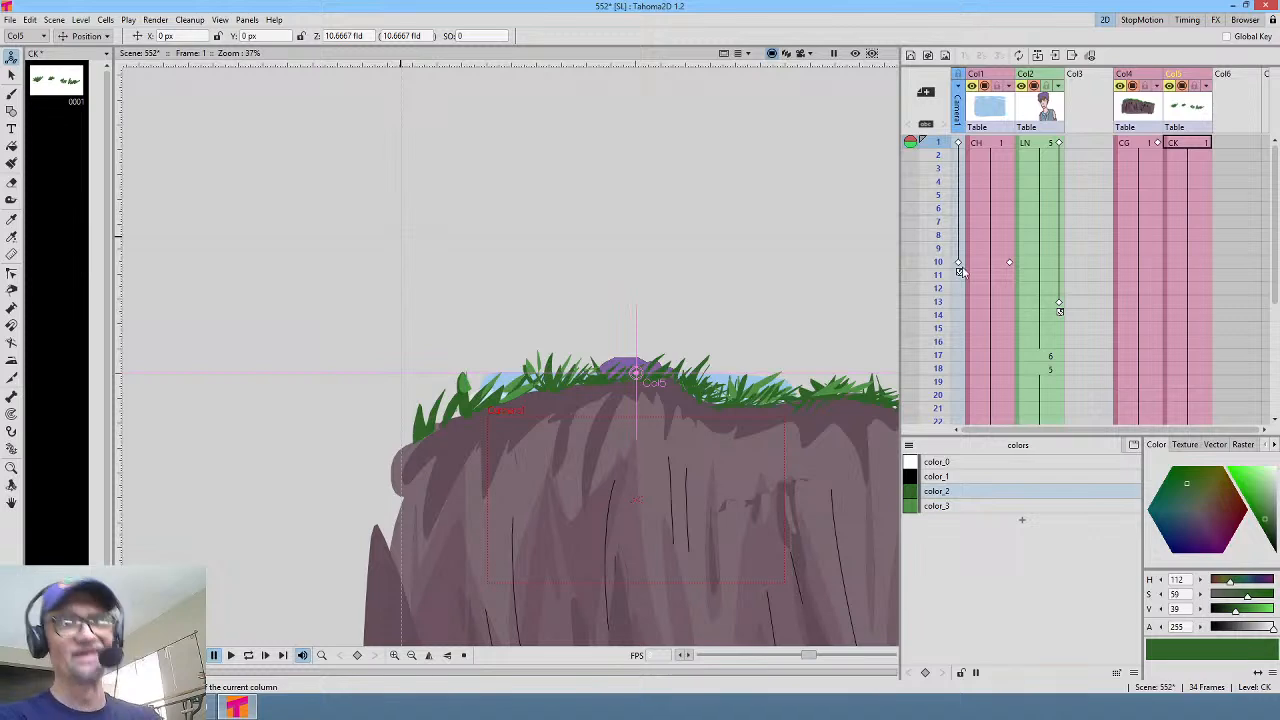
left_click(1193, 145)
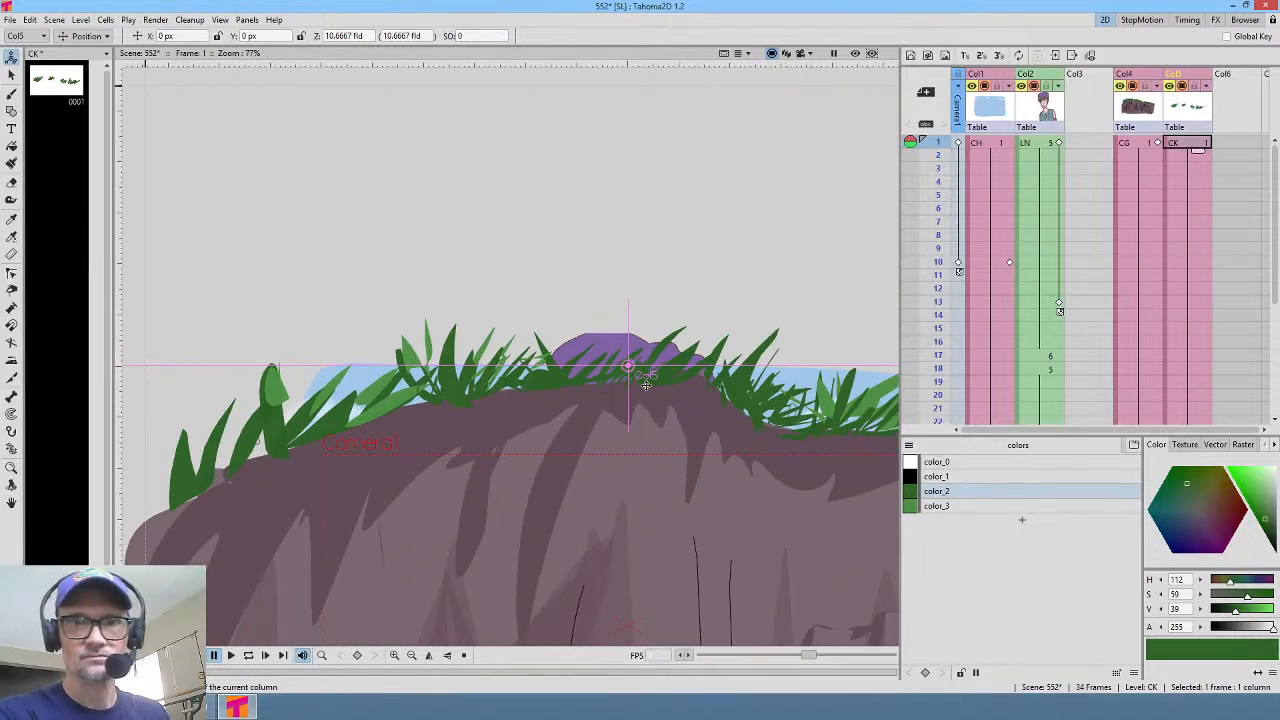
key("b")
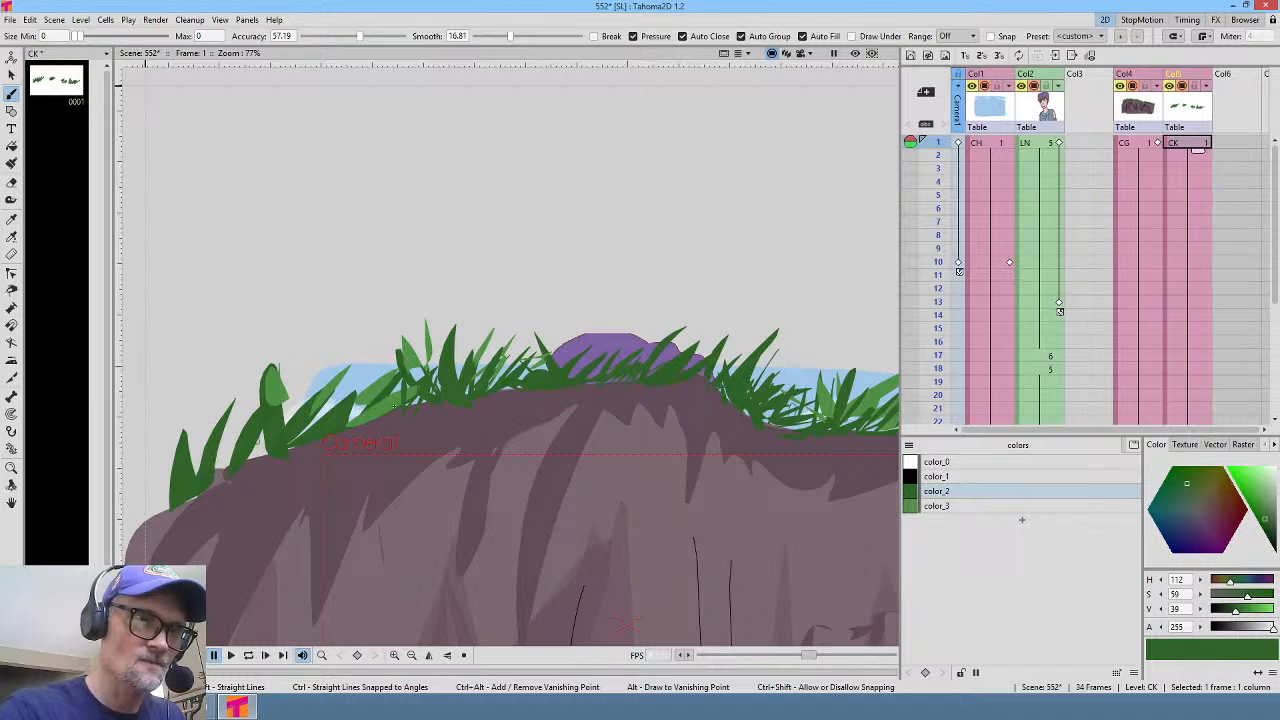
left_click_drag(388, 410, 365, 388)
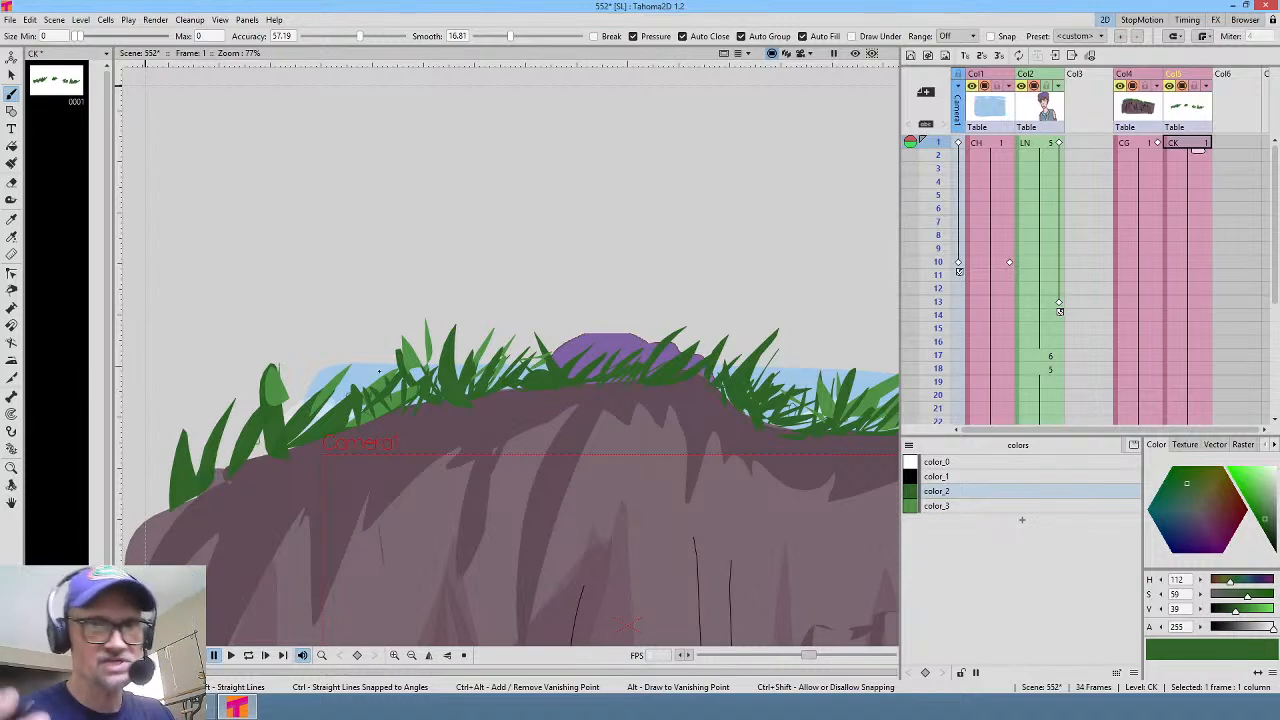
Step: Paint a light green color_3 blade in the grass of the dip right of the character
middle_click(792, 466)
mouse_move(792, 466)
left_mouse_down()
mouse_move(688, 438)
mouse_move(696, 422)
left_mouse_up()
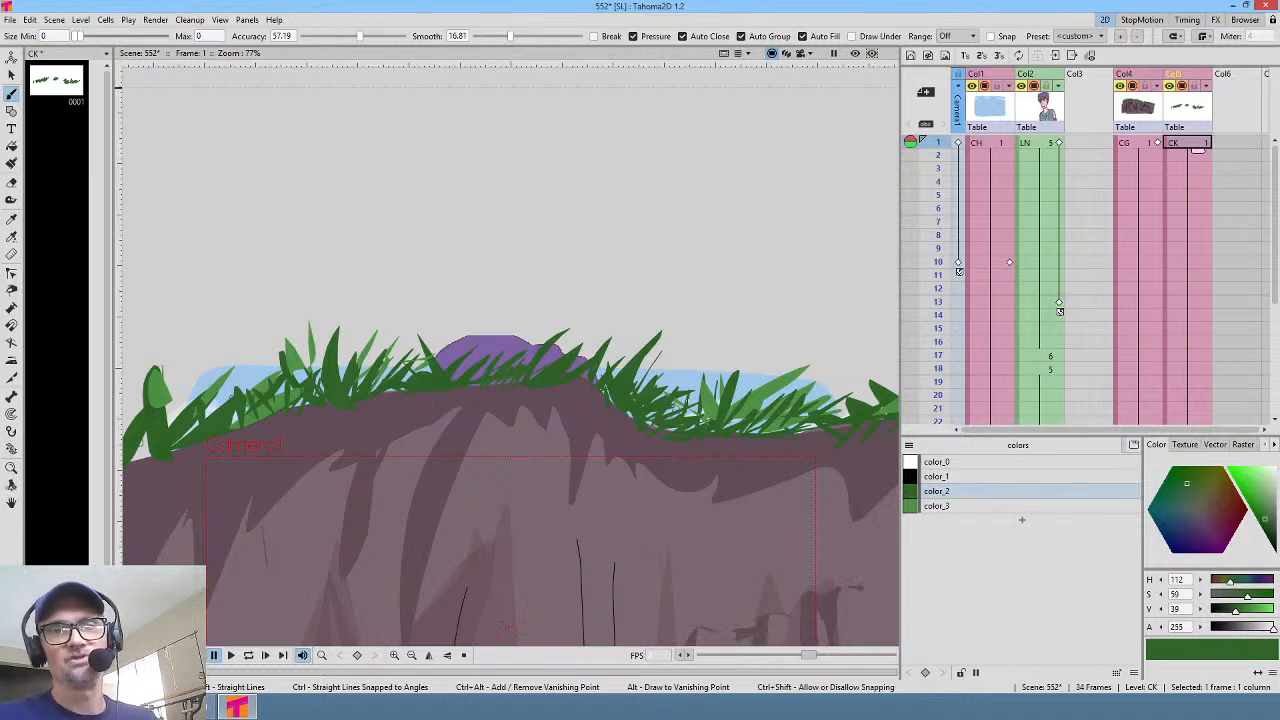
left_click(971, 506)
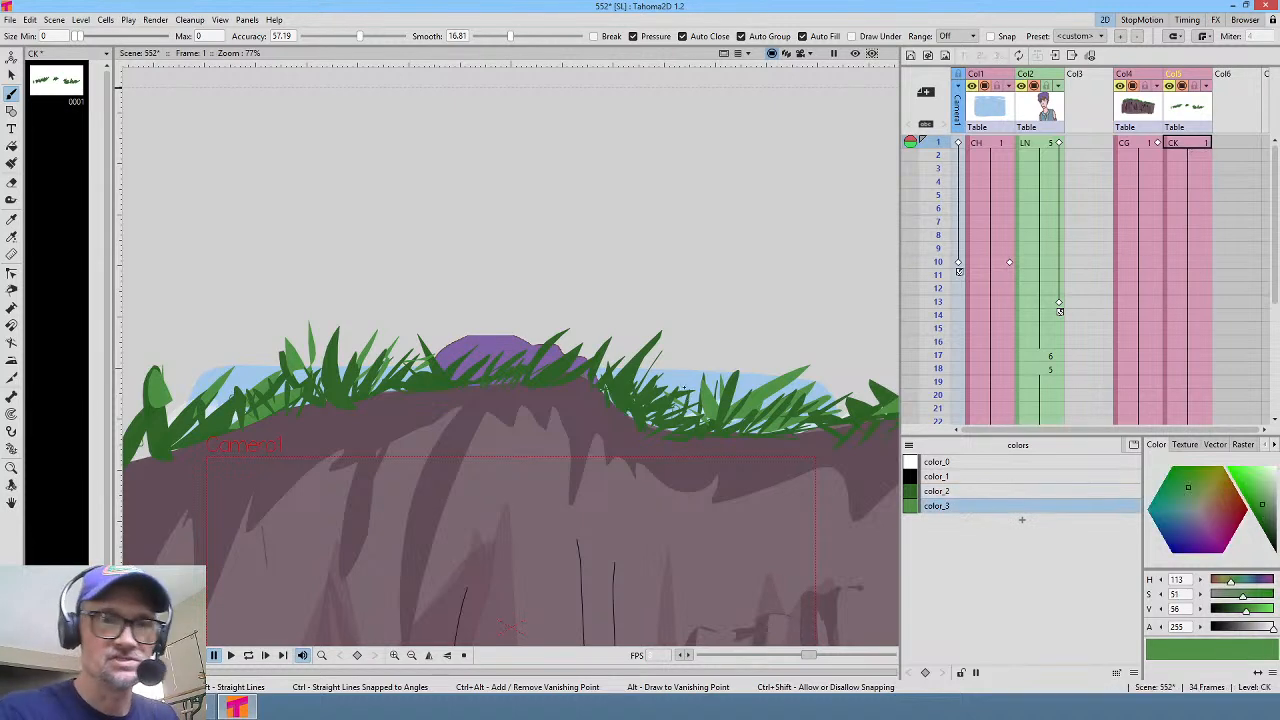
left_click_drag(684, 432, 697, 403)
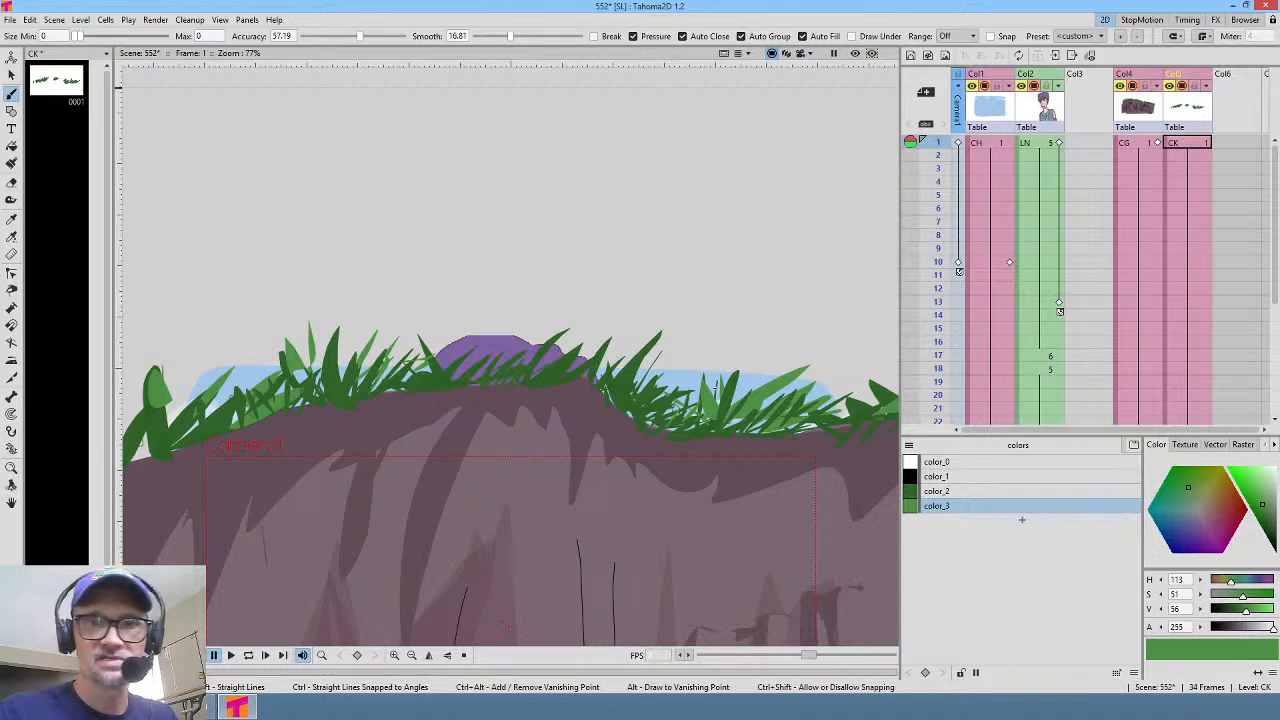
Step: Add palette style color_4, sample the dark green grass for it and raise its V value to 43
left_click(1022, 521)
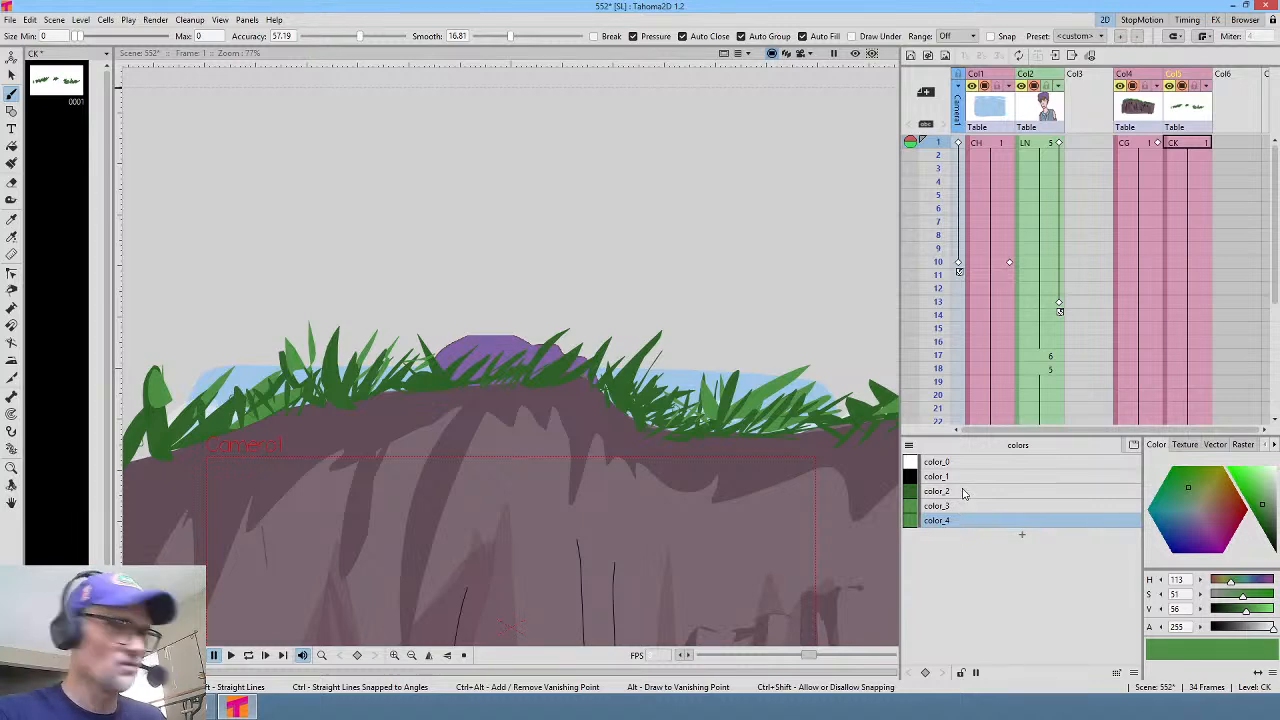
key("r")
left_click(868, 398)
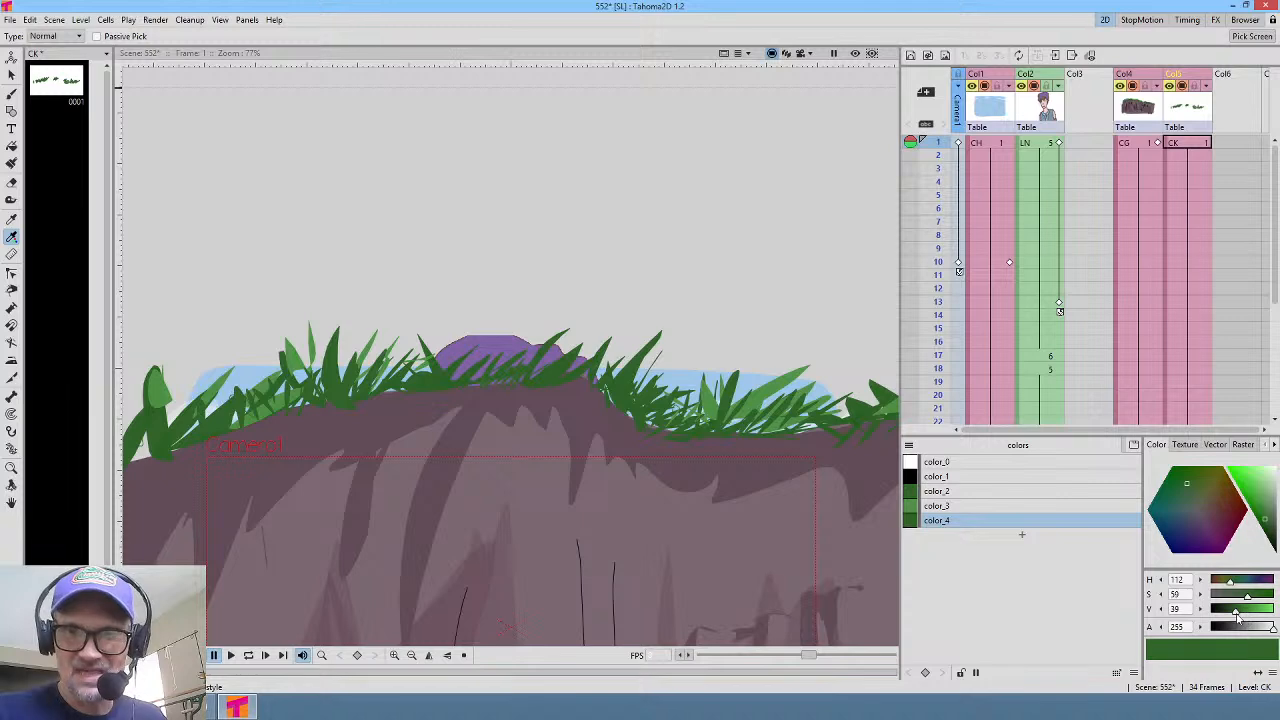
left_click_drag(1237, 614, 1240, 613)
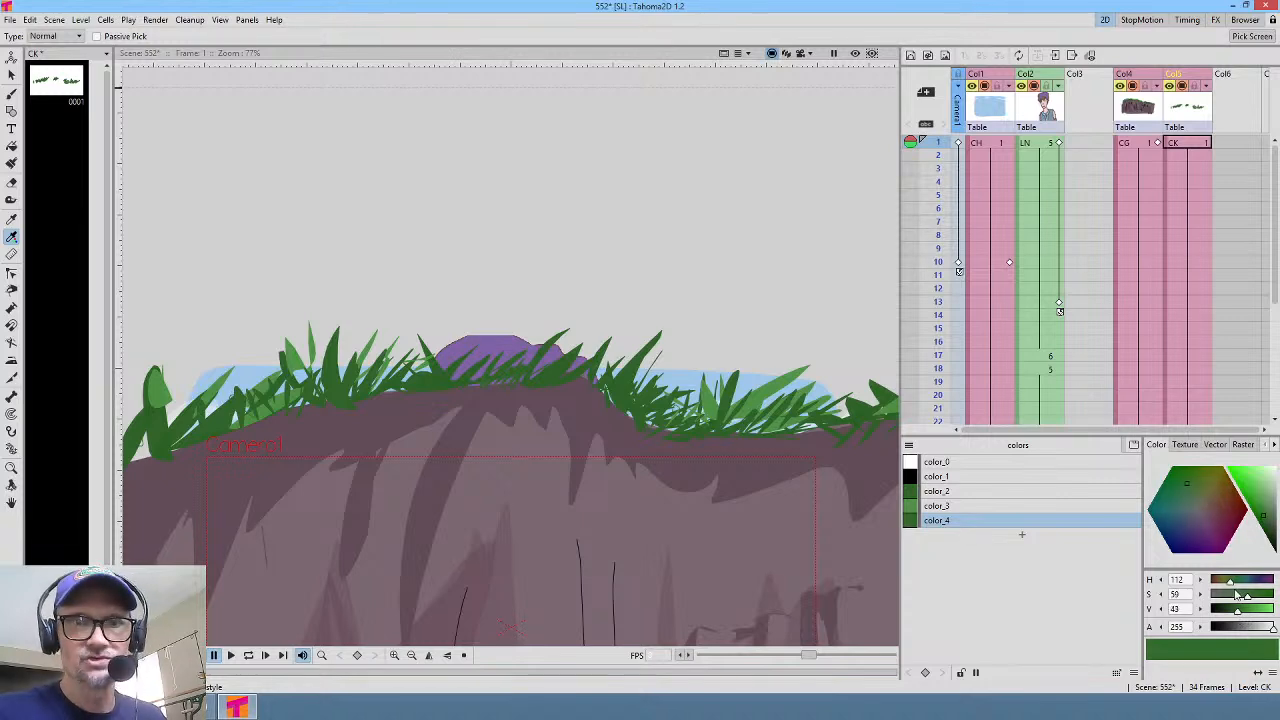
Step: With the Brush set to Draw Under, paint a color_4 base strip behind the grass along the cliff edge right of the character
key("b")
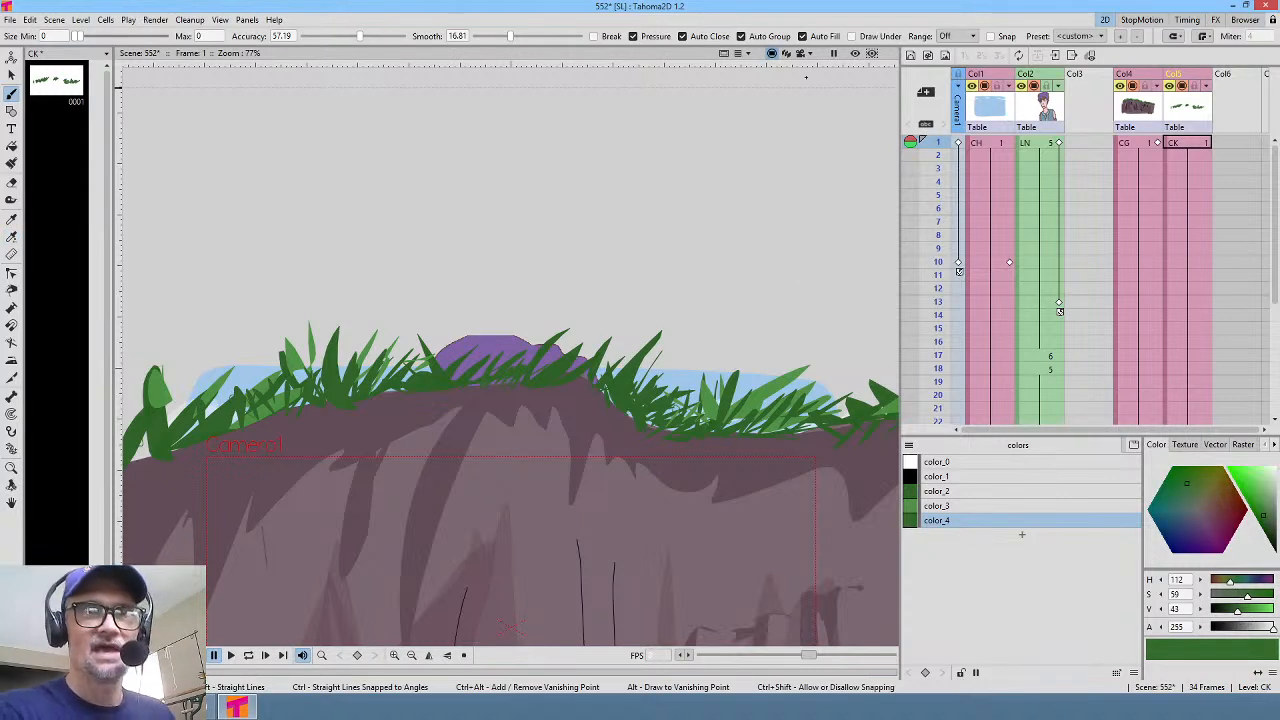
left_click(860, 37)
left_click_drag(500, 400, 455, 280)
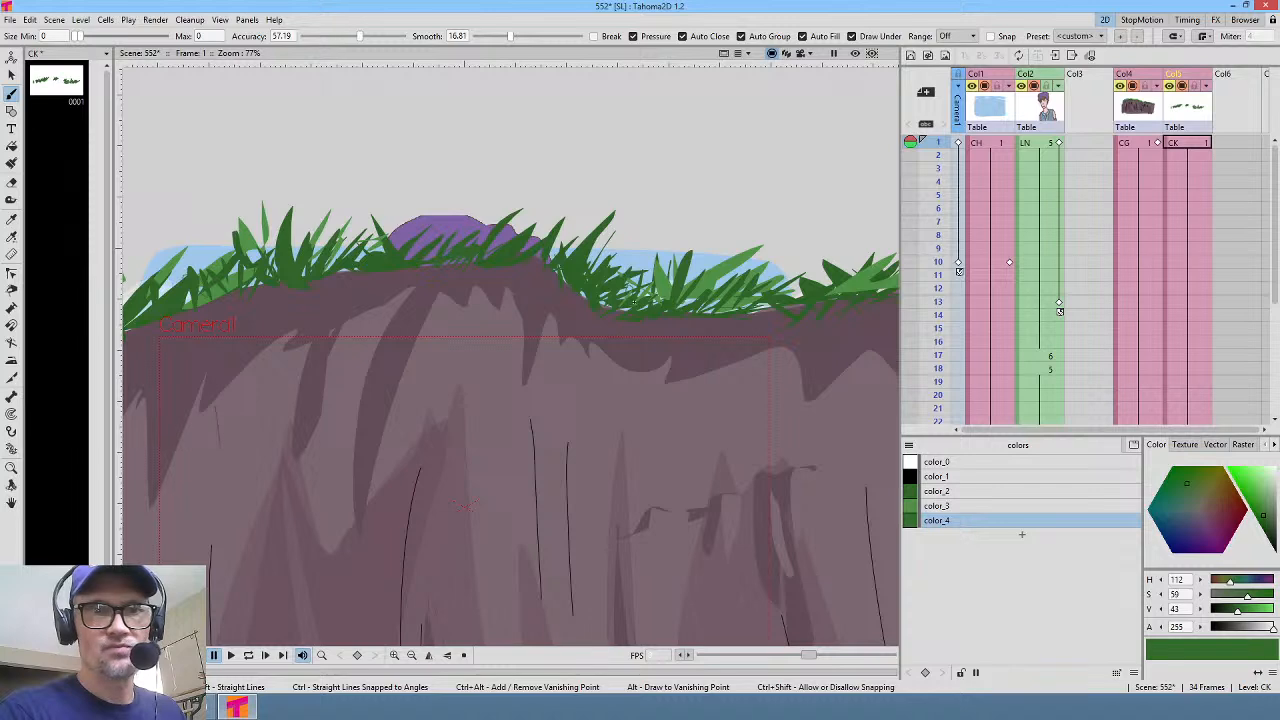
left_click_drag(640, 320, 866, 322)
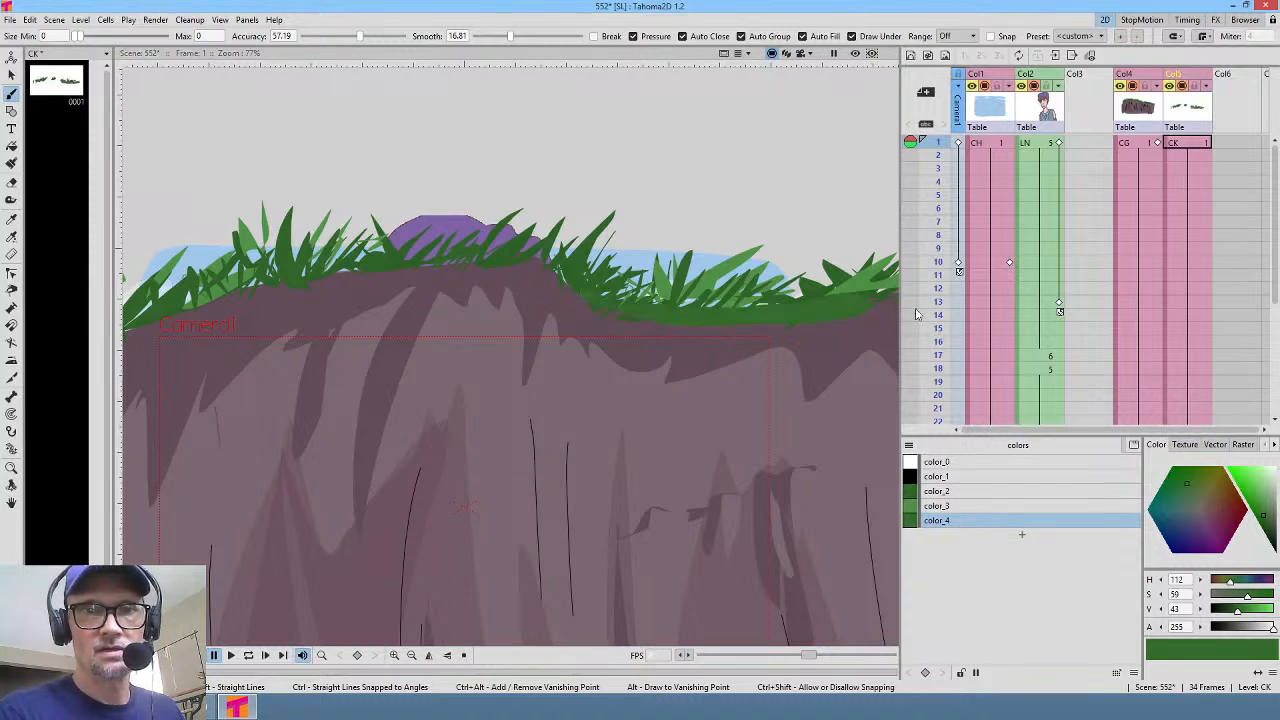
left_click_drag(693, 371, 603, 453)
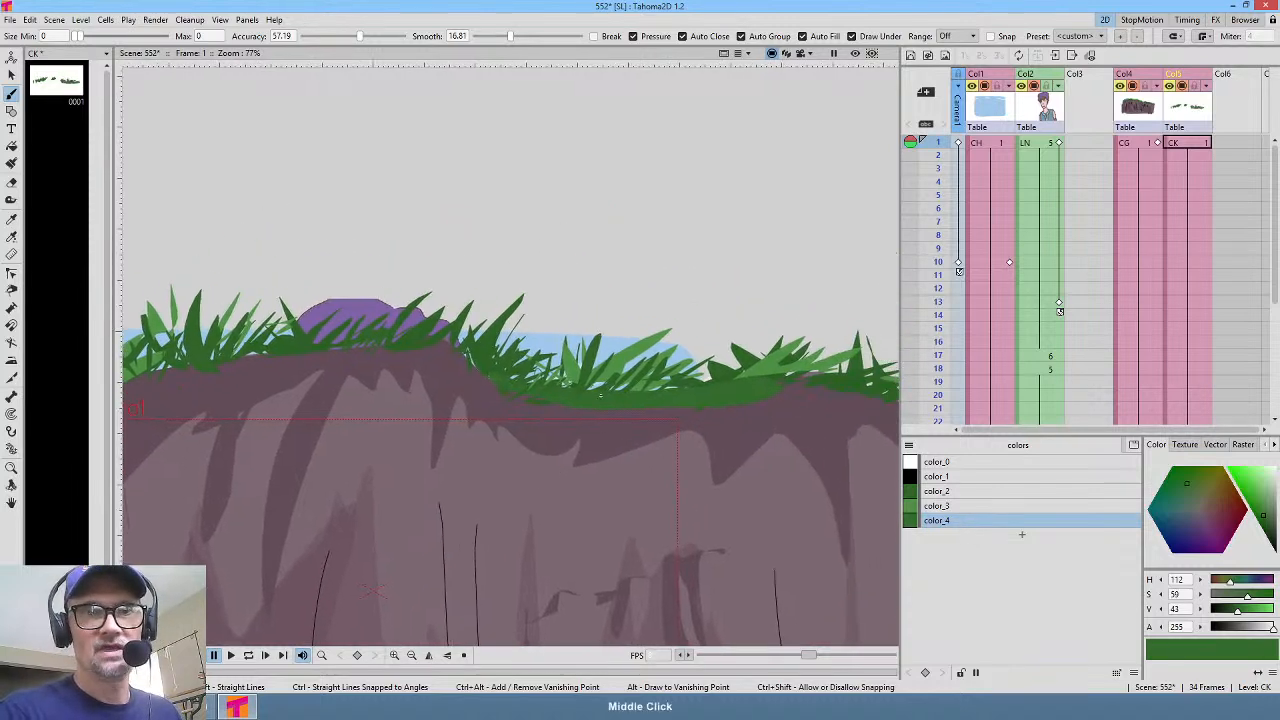
left_click_drag(789, 385, 848, 383)
left_click_drag(705, 395, 808, 386)
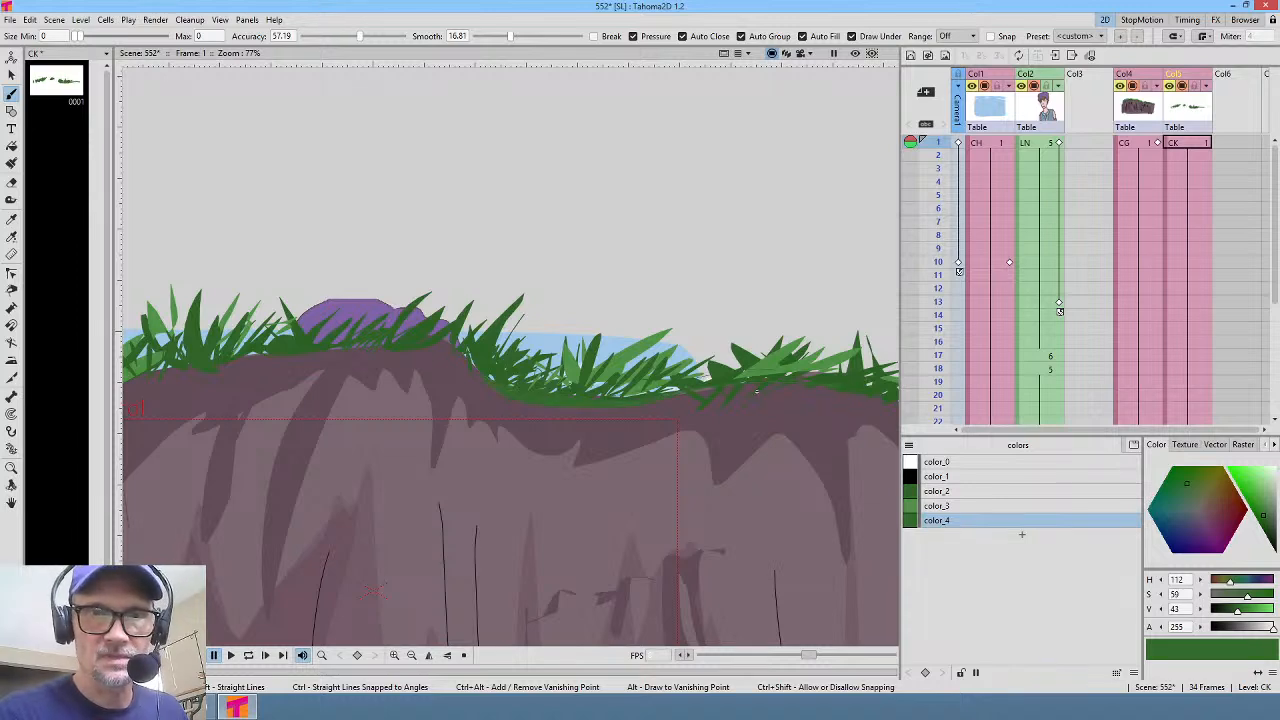
middle_click(790, 388)
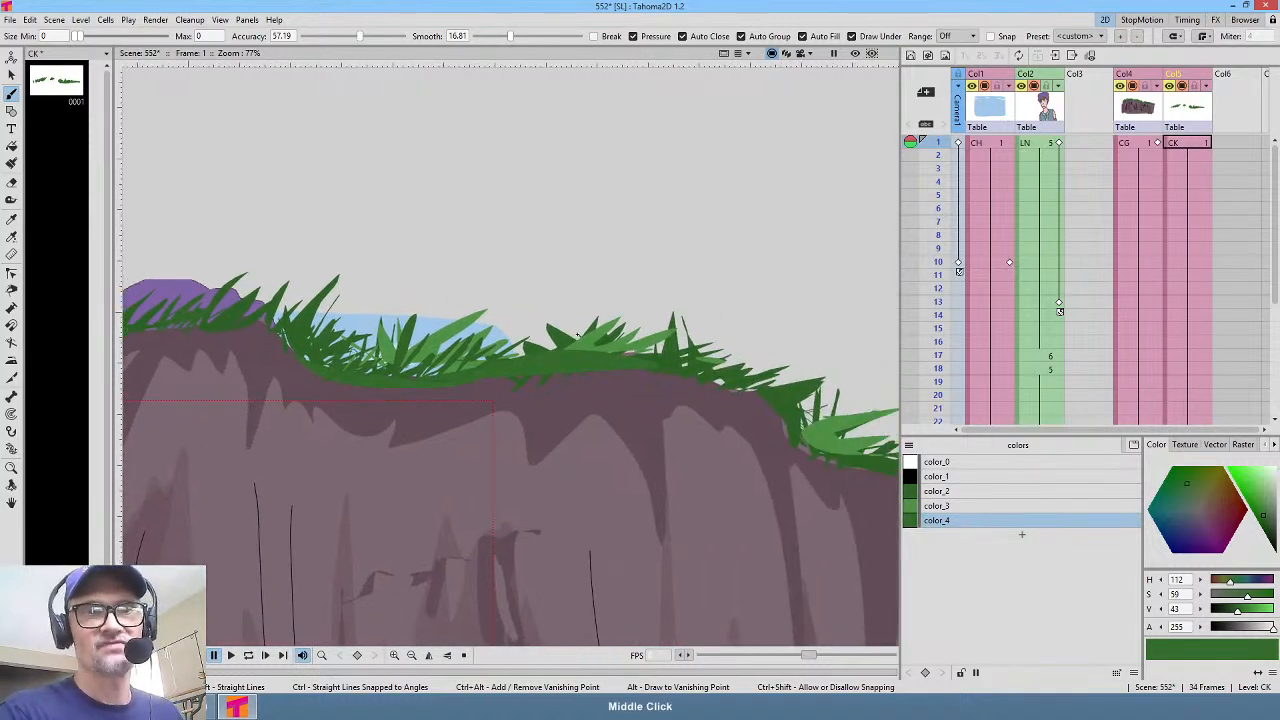
left_click_drag(663, 371, 797, 410)
Step: Continue the color_4 base strip behind the grass below the character and along the cliff edge to its left
middle_click(586, 408)
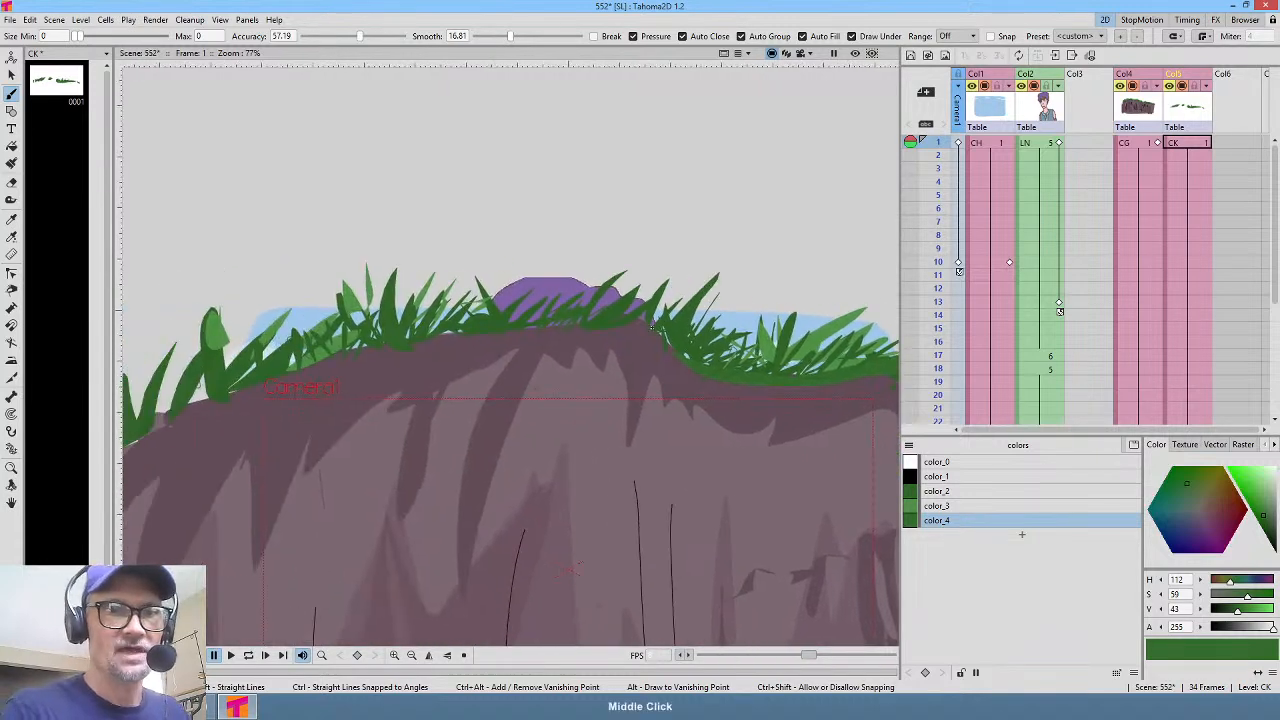
mouse_move(574, 326)
left_mouse_down()
mouse_move(650, 320)
mouse_move(544, 322)
mouse_move(630, 314)
mouse_move(673, 342)
mouse_move(595, 325)
left_mouse_up()
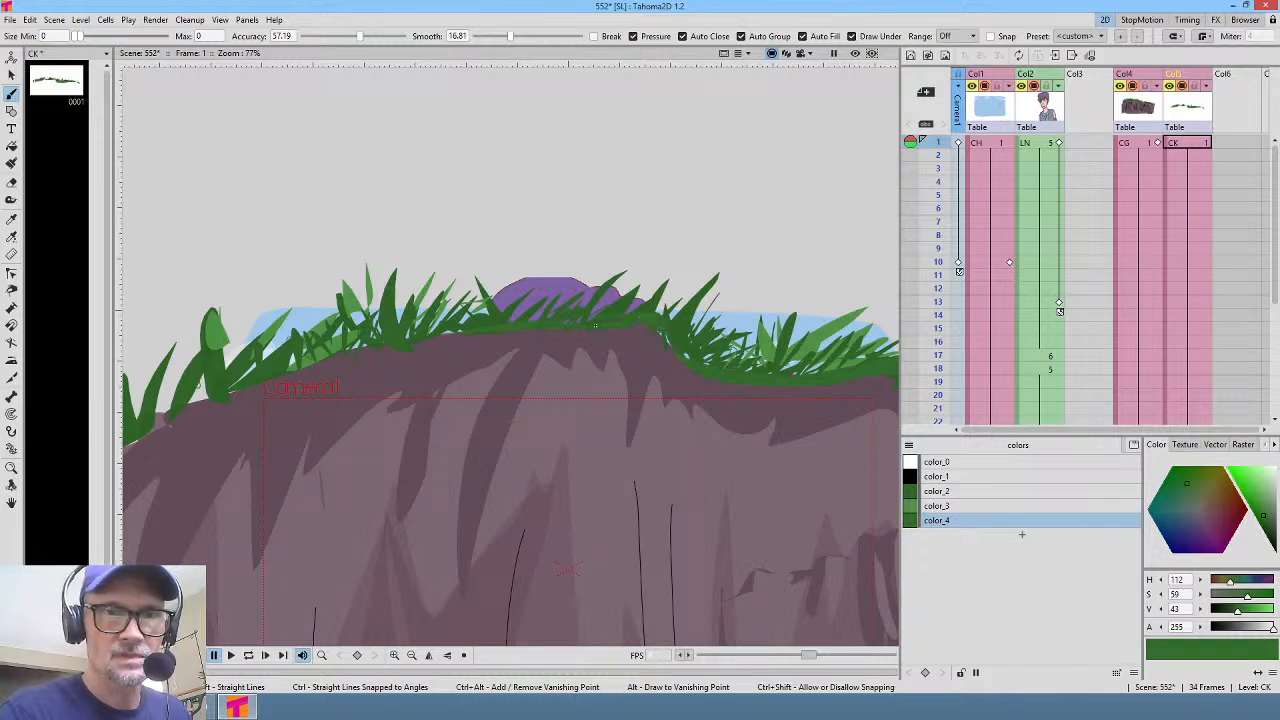
mouse_move(377, 324)
left_mouse_down()
mouse_move(565, 324)
mouse_move(466, 372)
left_mouse_up()
left_click_drag(783, 459, 570, 492)
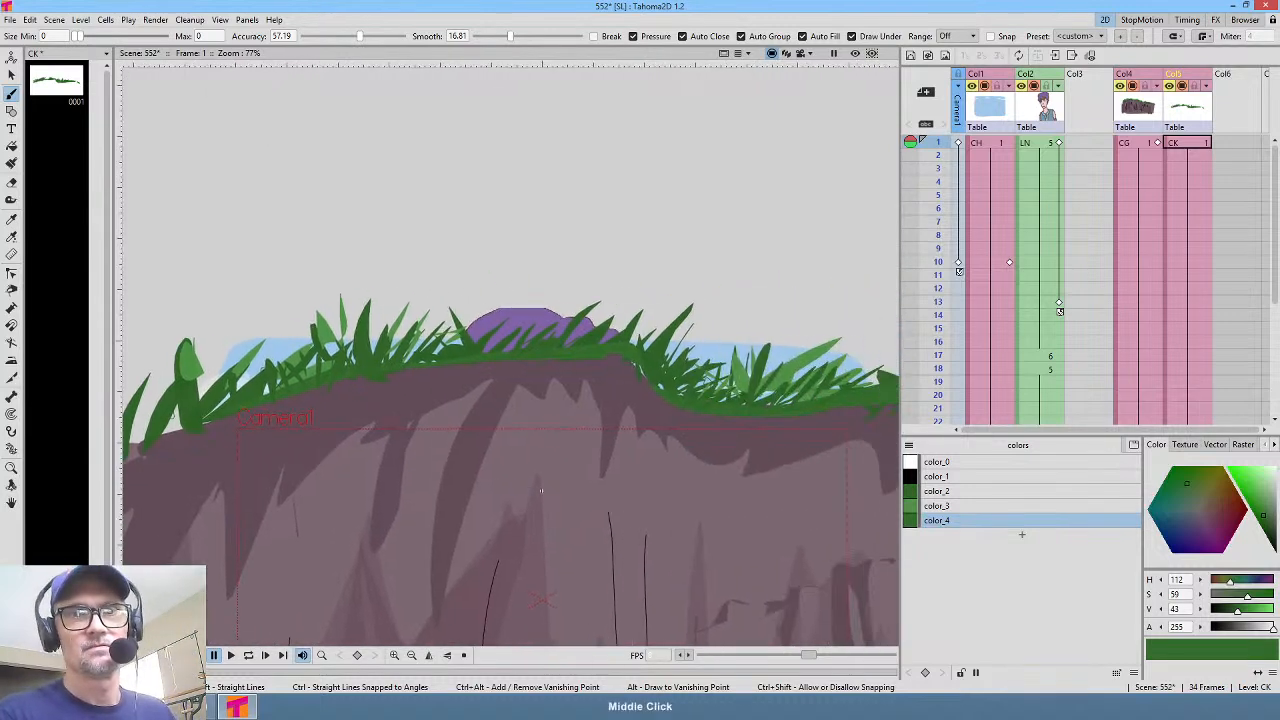
Step: Choose color_3 with Draw Under turned off and save the scene and its grass level
left_click(960, 506)
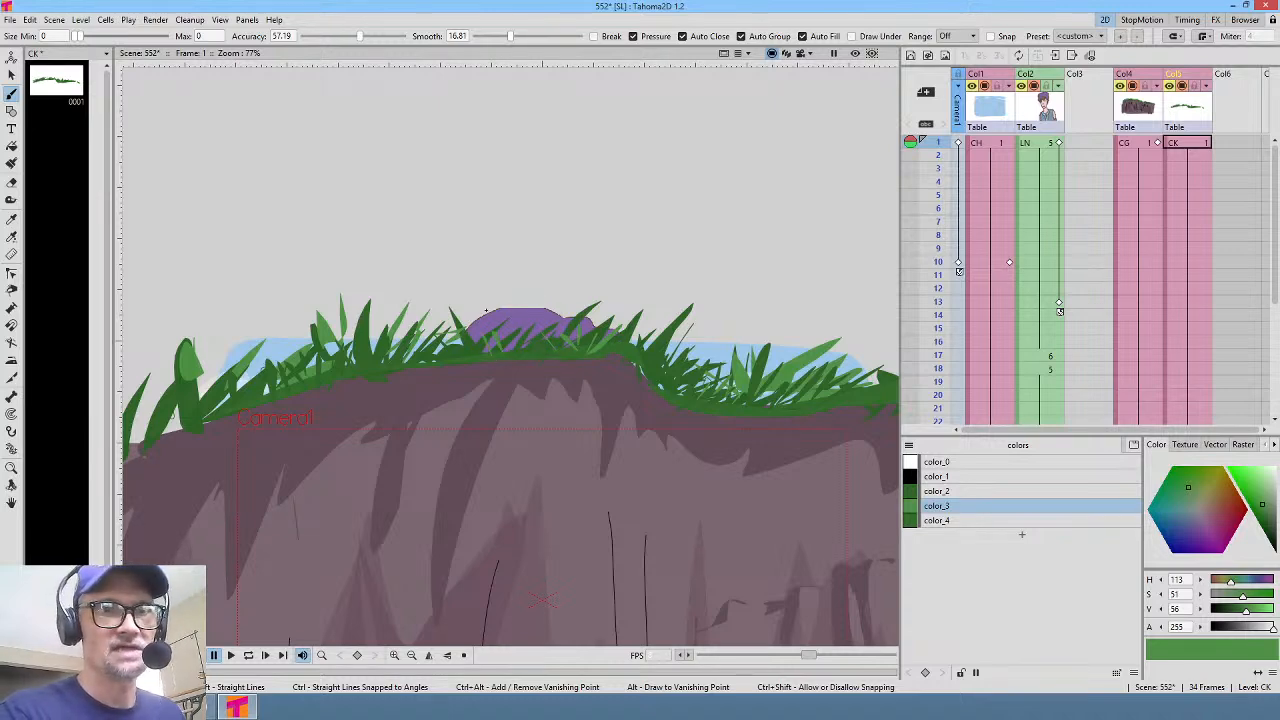
scroll(663, 290, "down", 2)
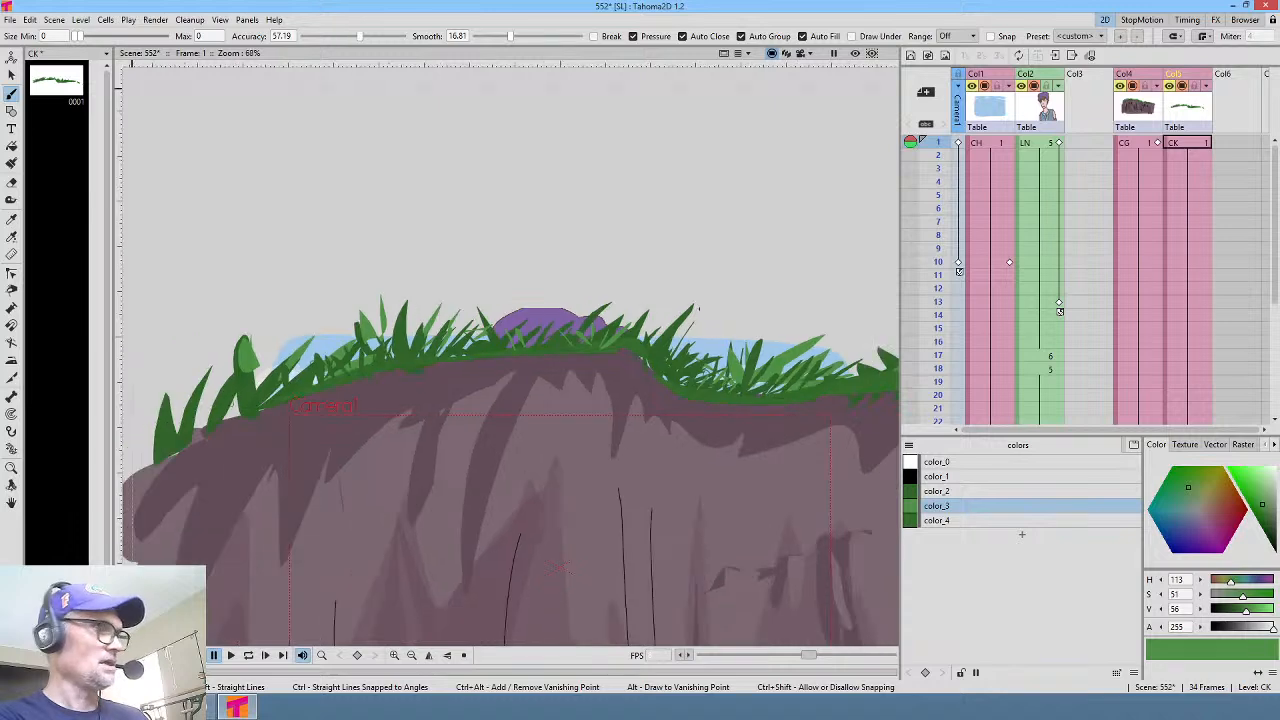
scroll(663, 290, "up", 3)
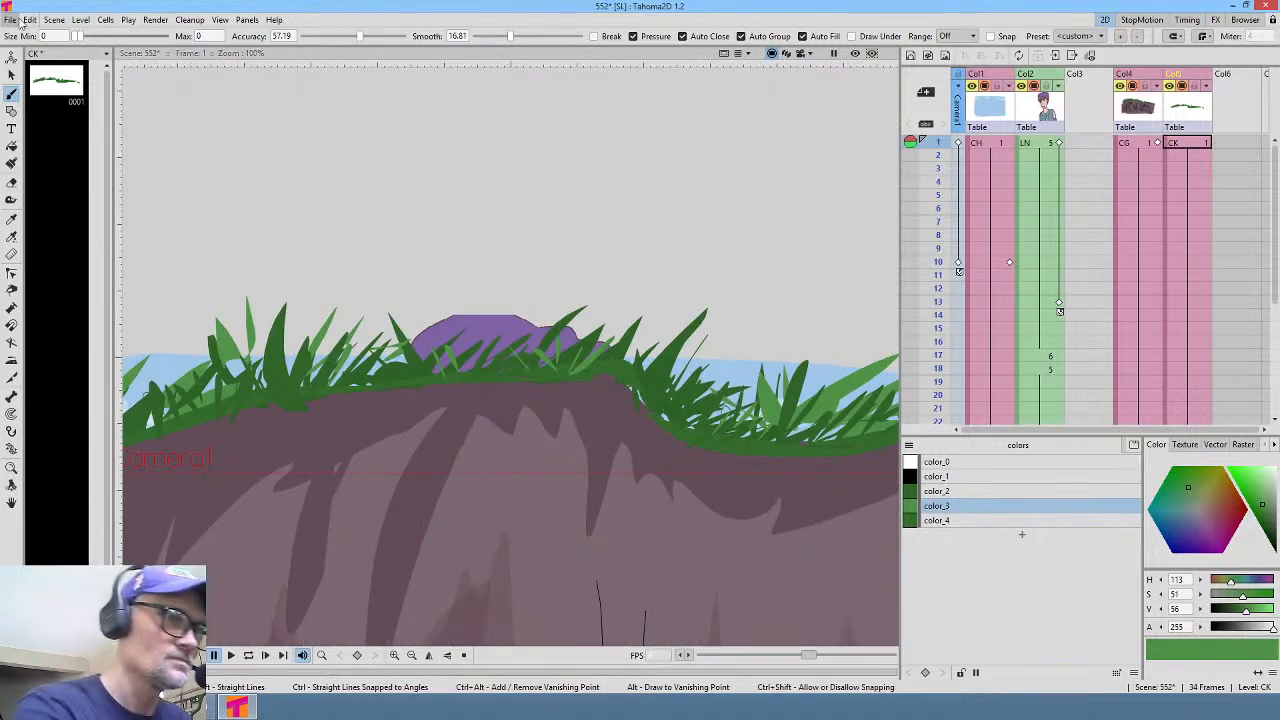
left_click(9, 19)
left_click(34, 66)
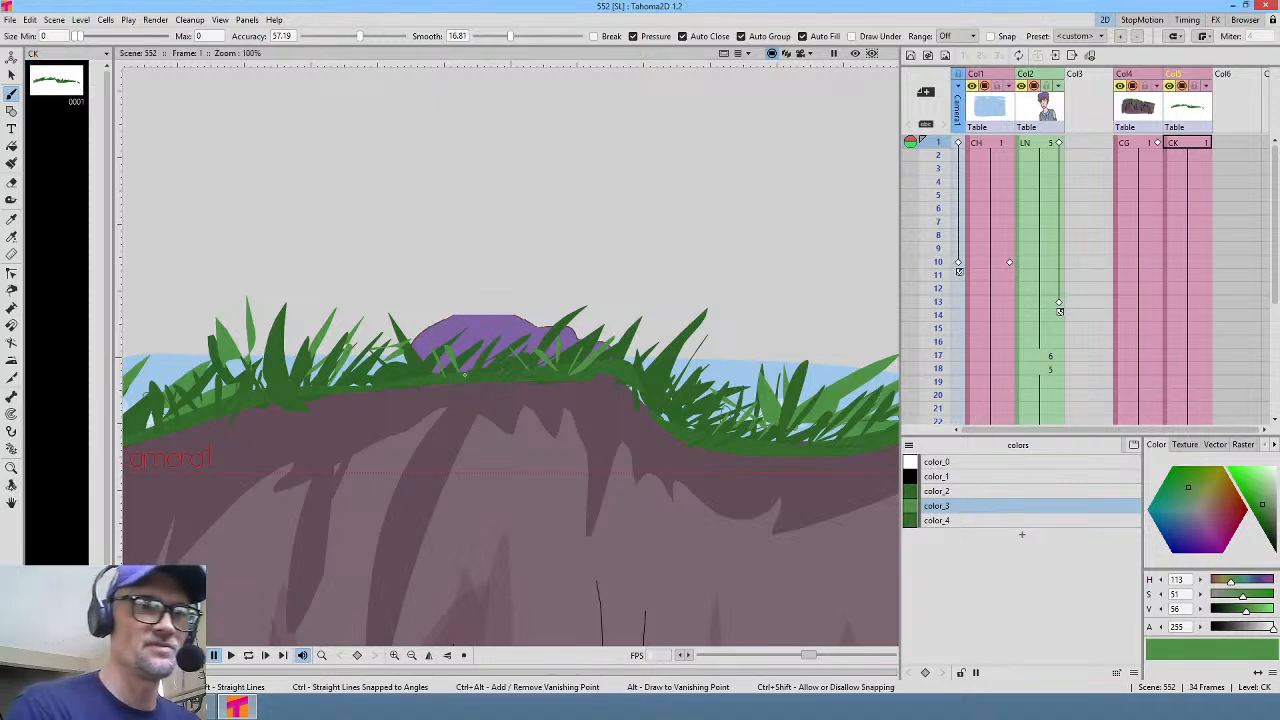
Step: Paint color_3 grass blades over the dark base strip below the character and down the slope to its right
left_click_drag(490, 342, 464, 378)
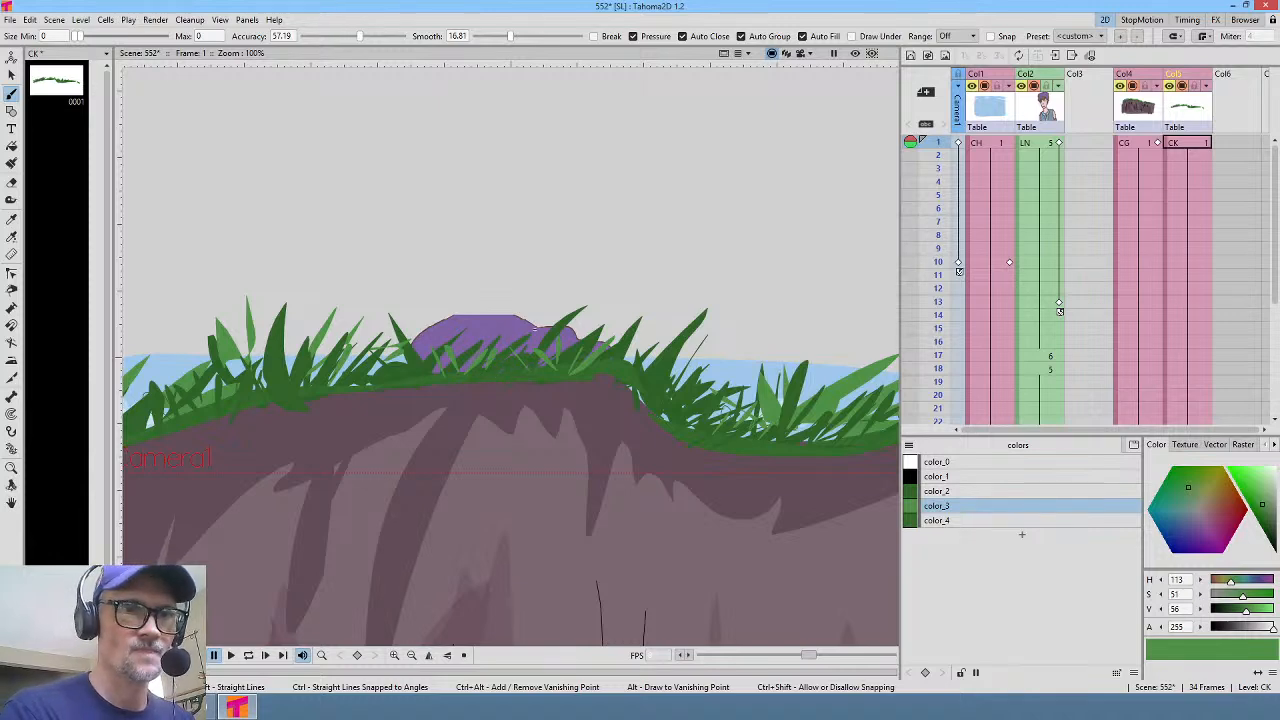
left_click_drag(558, 312, 543, 360)
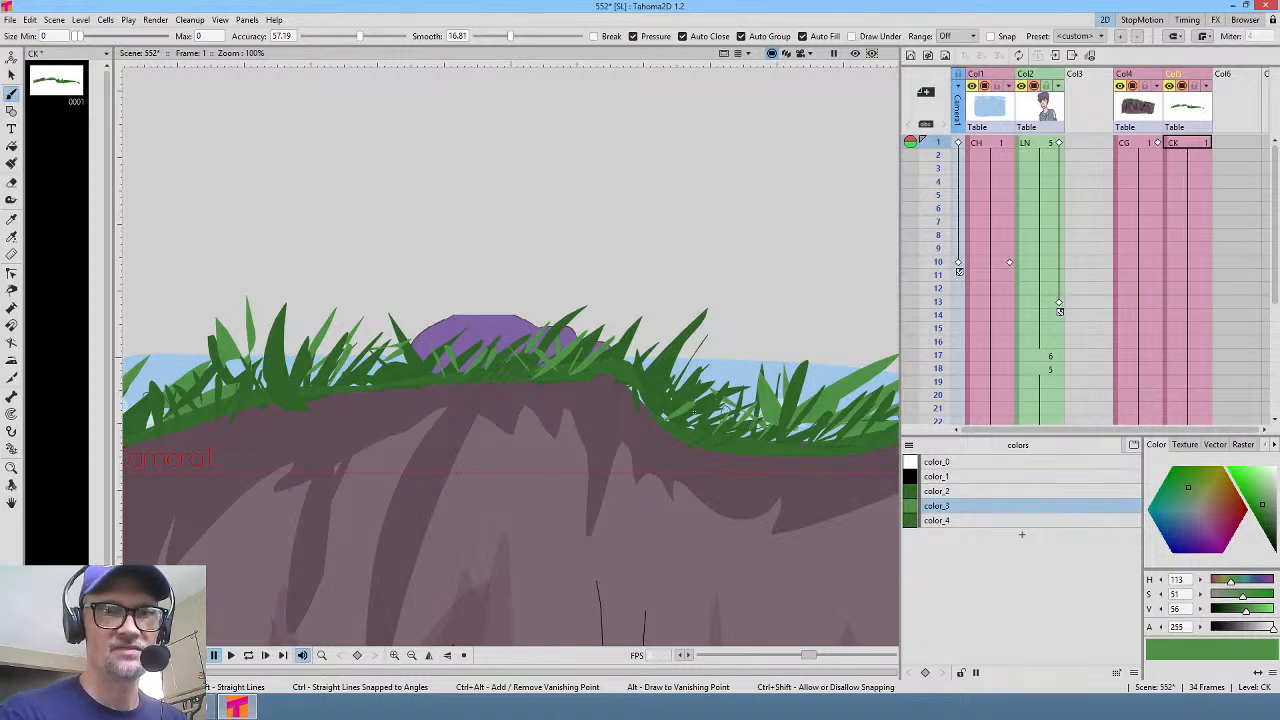
mouse_move(704, 338)
left_mouse_down()
mouse_move(663, 415)
mouse_move(664, 392)
left_mouse_up()
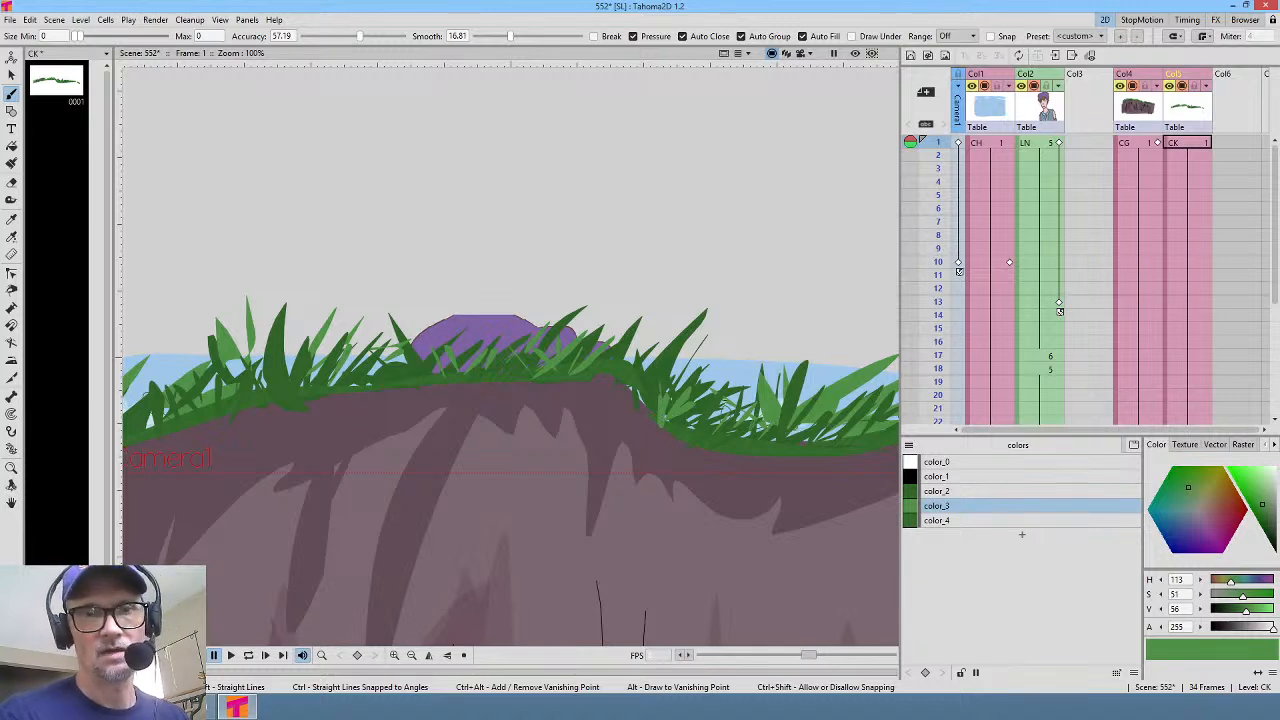
left_click_drag(703, 408, 720, 400)
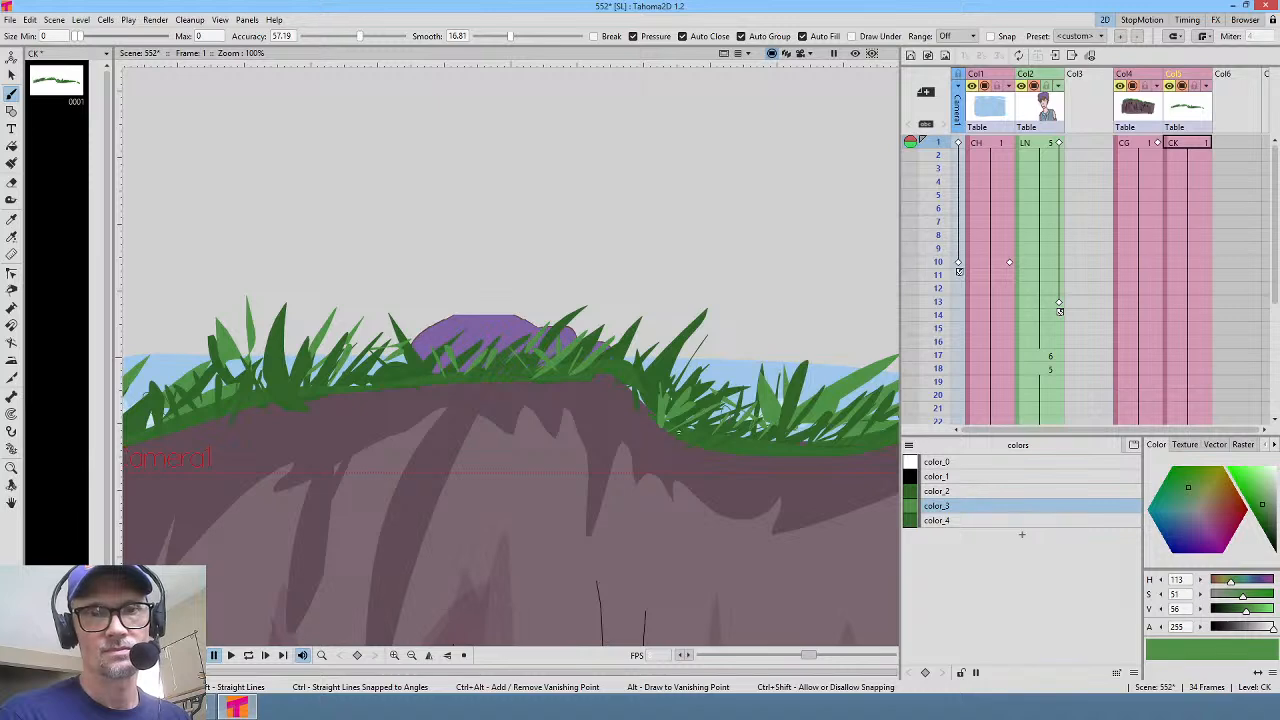
mouse_move(640, 390)
left_mouse_down()
mouse_move(656, 362)
mouse_move(709, 340)
left_mouse_up()
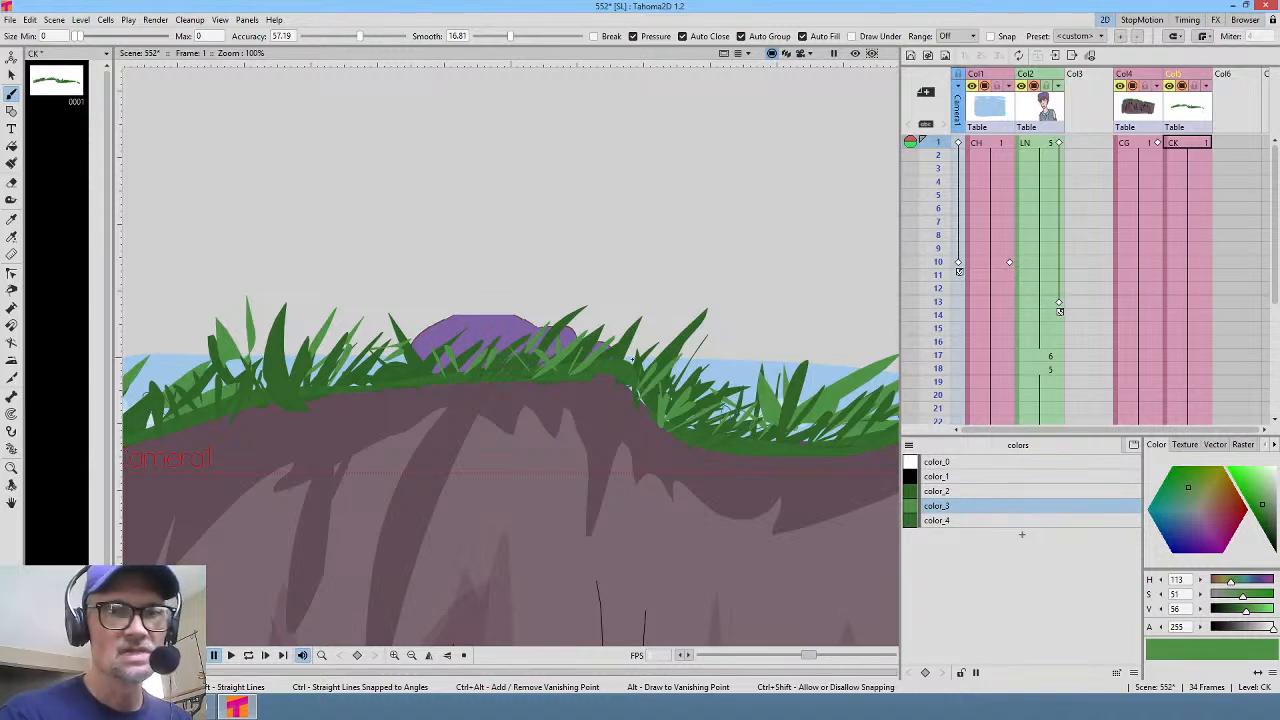
left_click_drag(640, 395, 630, 344)
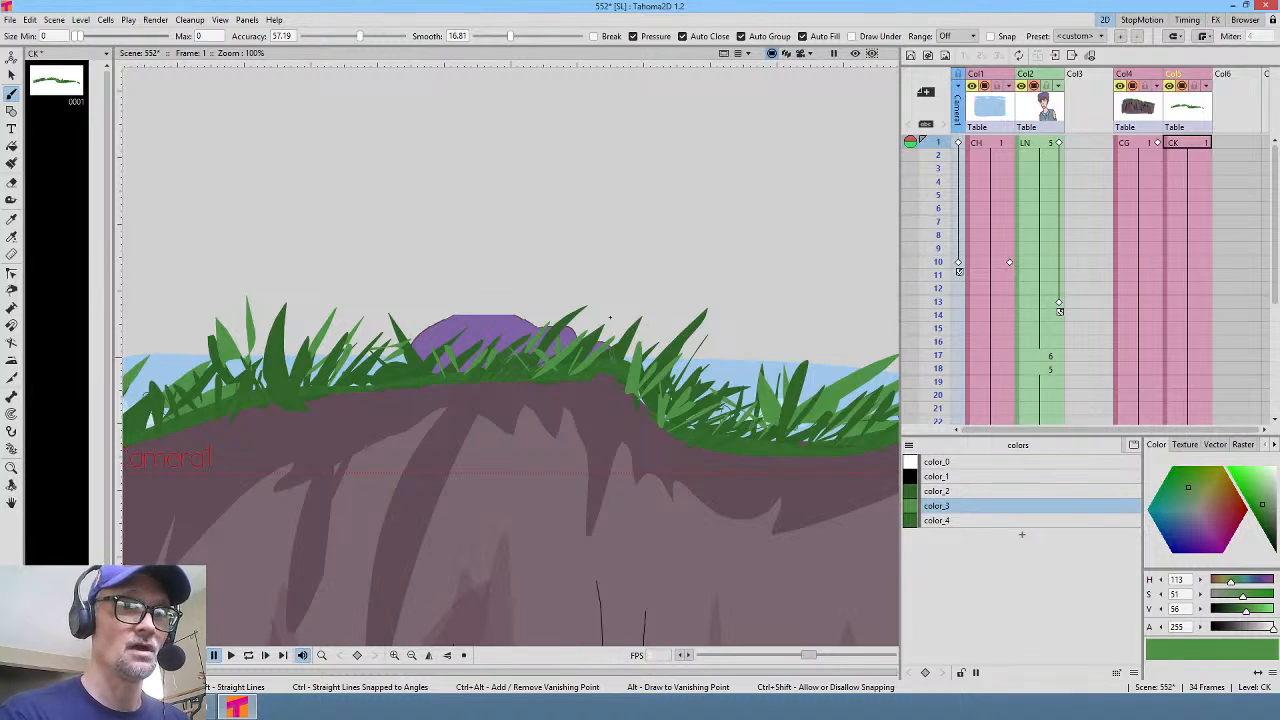
Step: Turn off Auto Close, Auto Group and Auto Fill for the Brush and set its maximum size to 6.22
middle_click(717, 426)
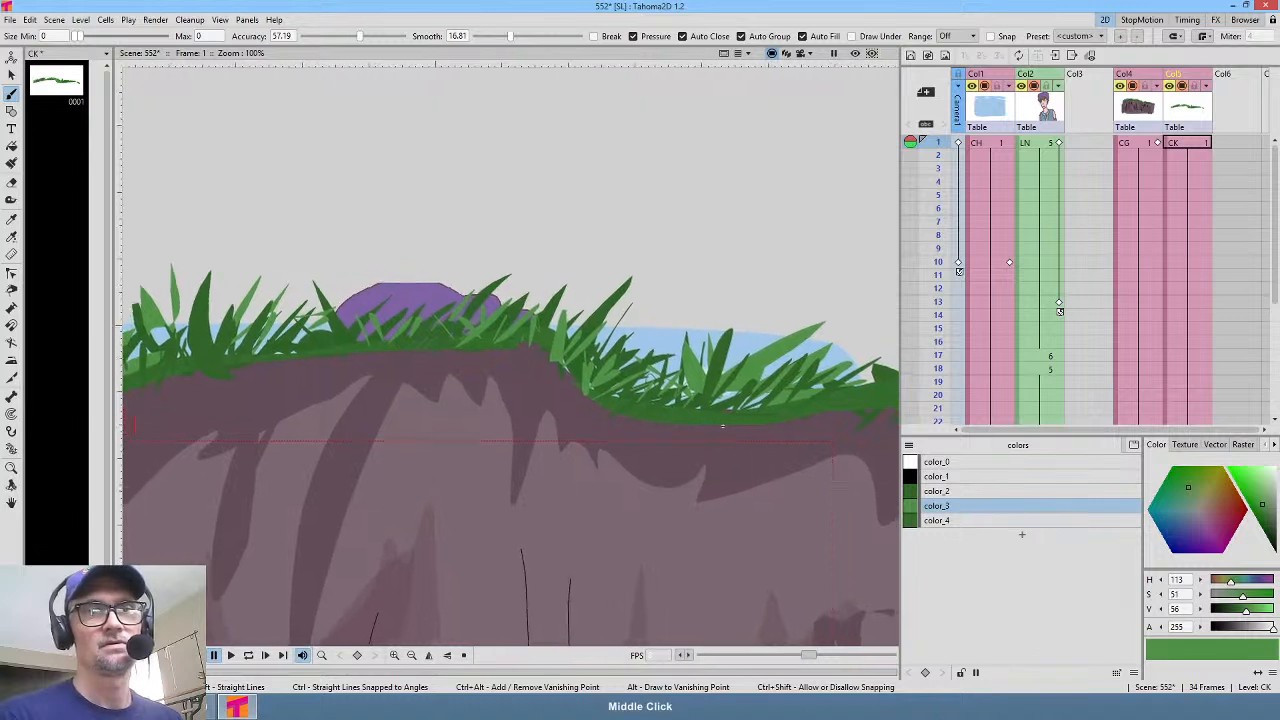
left_click_drag(717, 426, 815, 431)
left_click_drag(305, 380, 461, 384)
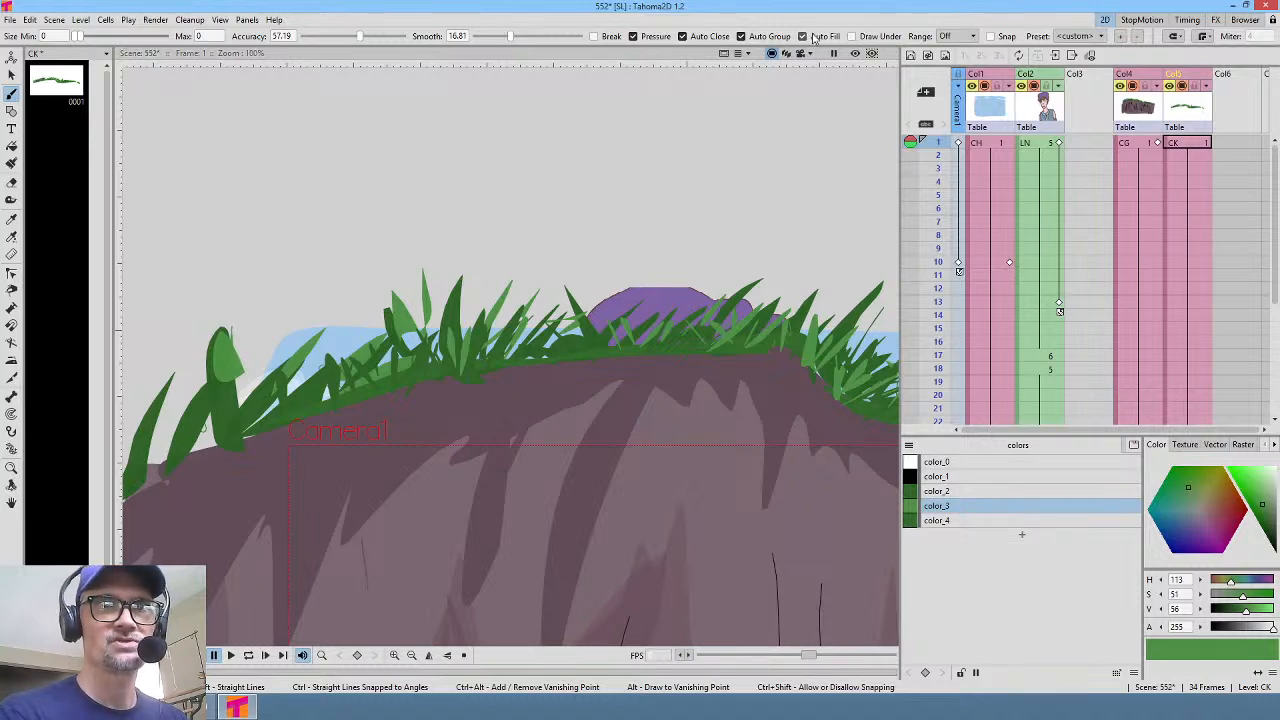
left_click(683, 36)
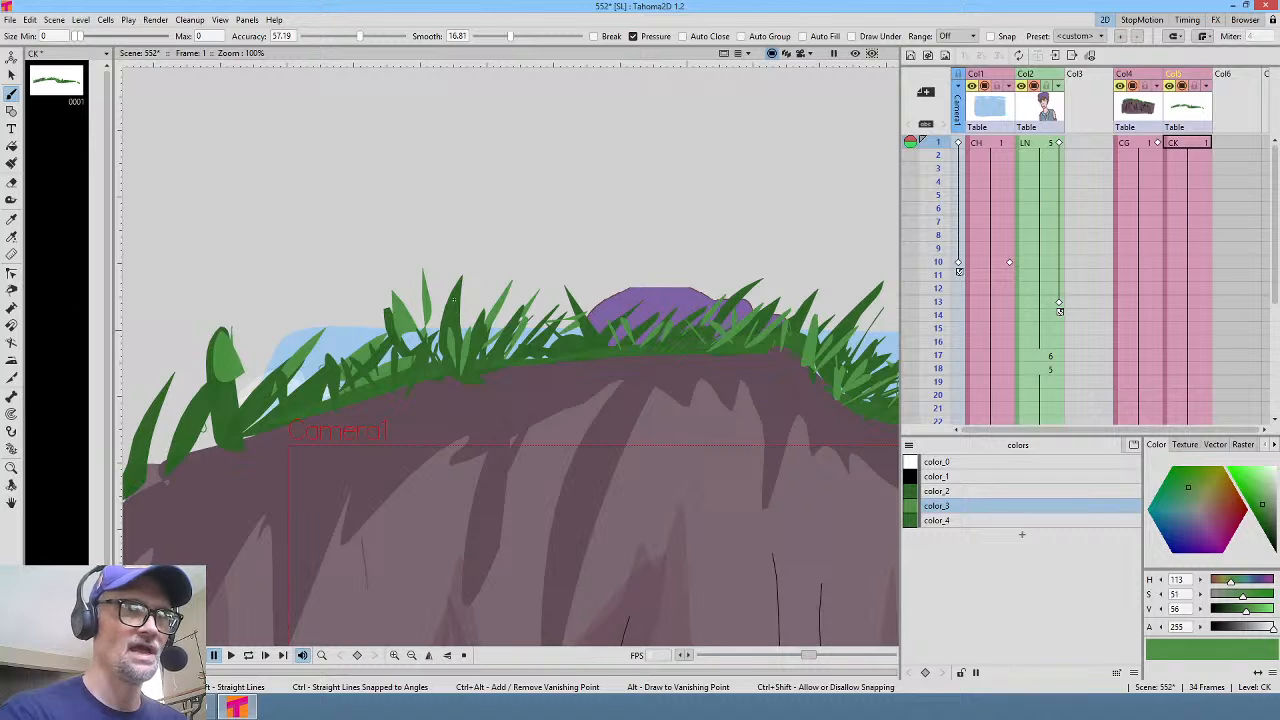
left_click_drag(80, 37, 86, 37)
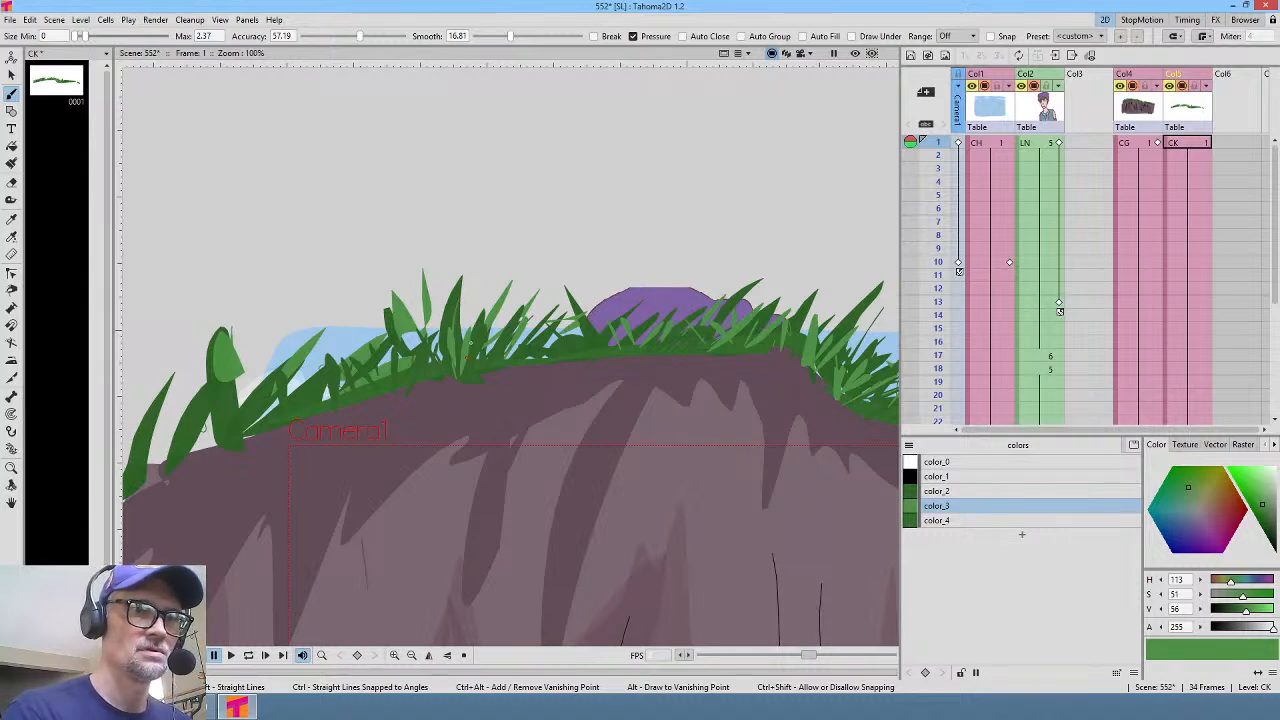
left_click_drag(88, 37, 96, 36)
Step: Paint thicker color_3 blades into the grass clump on the cliff edge left of the character
mouse_move(326, 334)
left_mouse_down()
mouse_move(342, 412)
mouse_move(354, 326)
left_mouse_up()
left_click_drag(360, 398, 376, 324)
left_click_drag(392, 372, 416, 306)
left_click_drag(414, 384, 412, 306)
left_click_drag(406, 368, 440, 310)
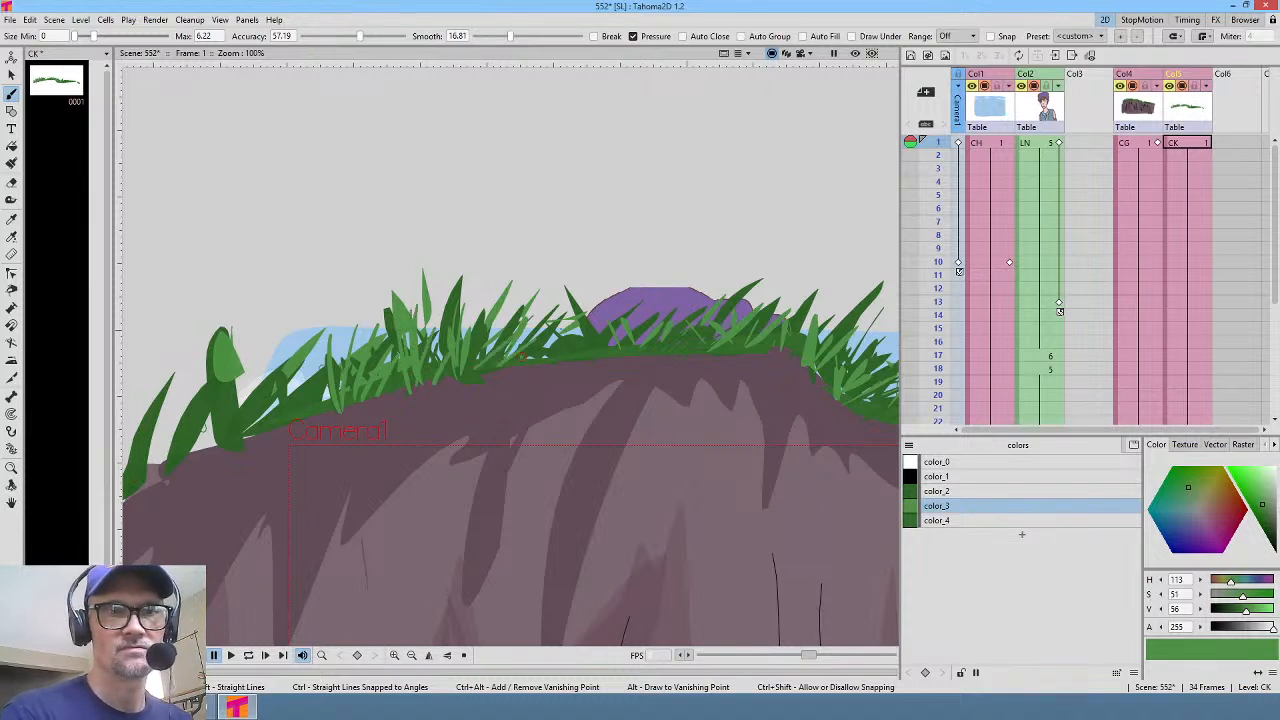
Step: Paint darker color_4 blades from the left grass clump up to the front of the character
left_click(957, 521)
left_click_drag(530, 336, 514, 317)
left_click_drag(500, 362, 488, 345)
mouse_move(522, 365)
left_mouse_down()
mouse_move(500, 341)
mouse_move(541, 338)
left_mouse_up()
mouse_move(628, 346)
left_mouse_down()
mouse_move(582, 361)
mouse_move(631, 292)
mouse_move(594, 294)
left_mouse_up()
left_click_drag(576, 334, 566, 308)
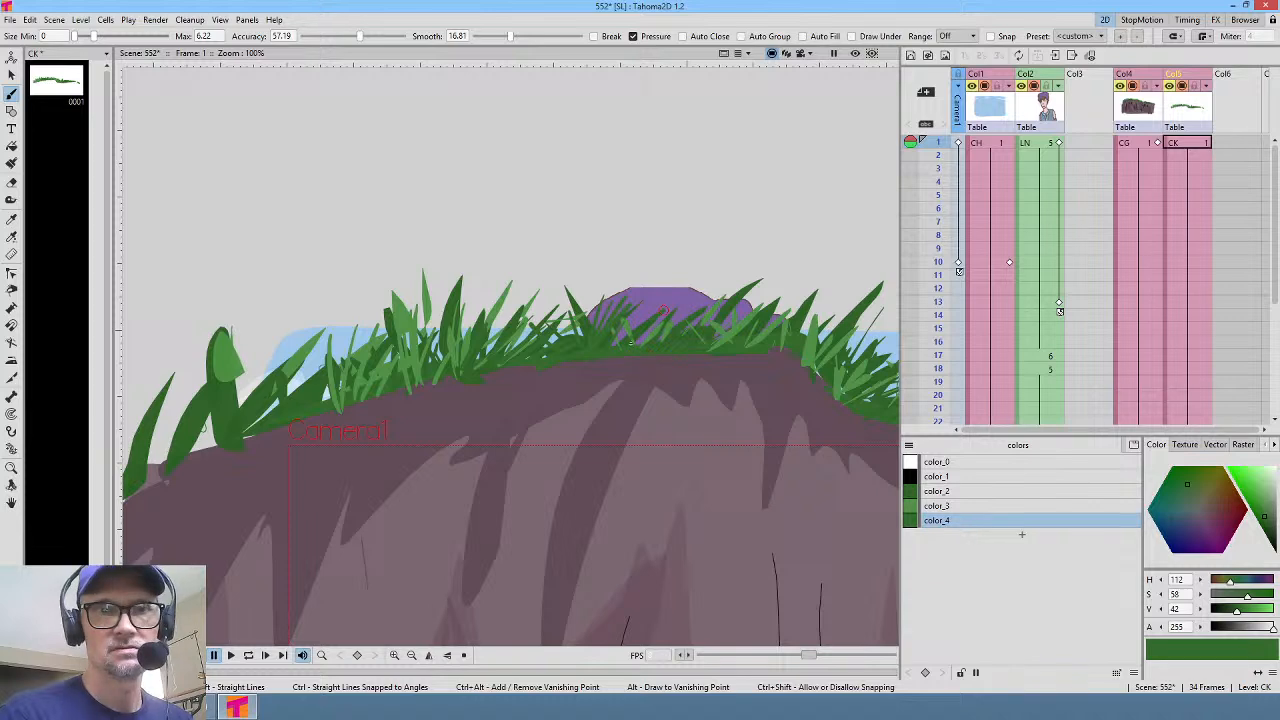
Step: Continue the color_4 blades from the character's right side down the slope of the cliff edge
left_click_drag(795, 294, 635, 326)
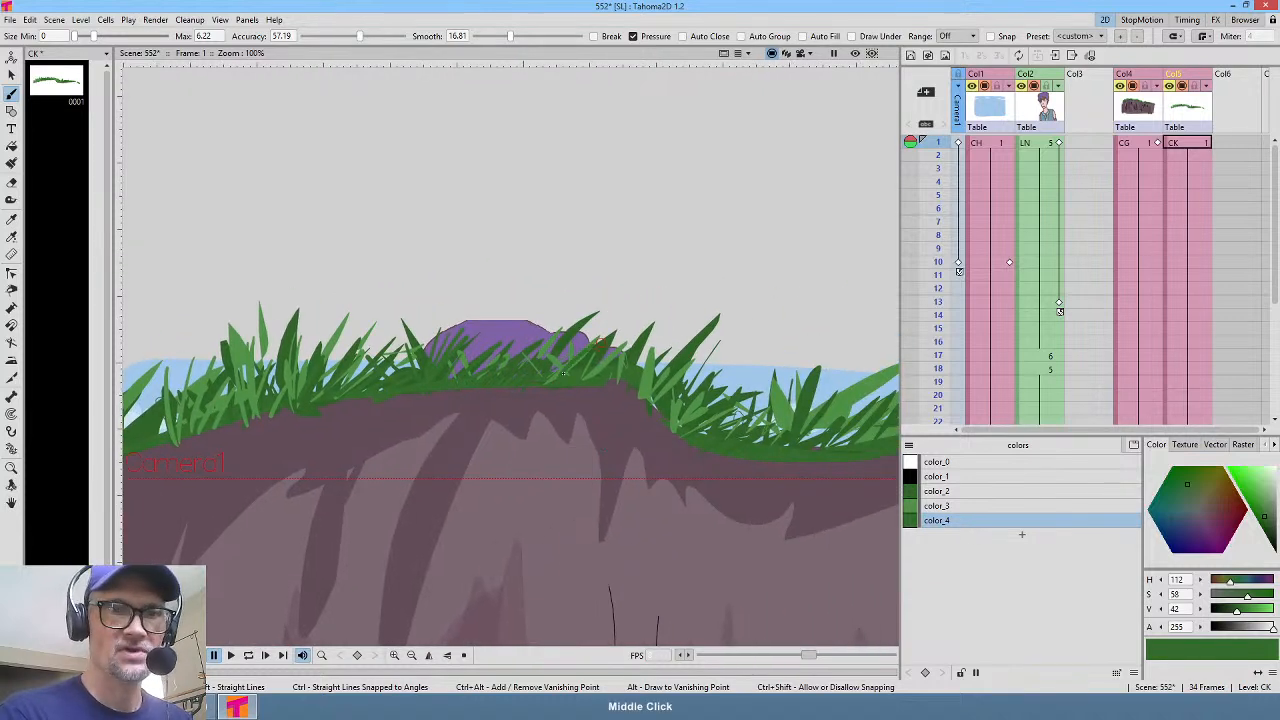
left_click_drag(590, 376, 582, 354)
mouse_move(622, 348)
left_mouse_down()
mouse_move(614, 378)
mouse_move(666, 348)
left_mouse_up()
mouse_move(646, 374)
left_mouse_down()
mouse_move(676, 356)
mouse_move(670, 368)
left_mouse_up()
mouse_move(650, 400)
left_mouse_down()
mouse_move(686, 366)
mouse_move(708, 370)
left_mouse_up()
left_click_drag(694, 386, 705, 373)
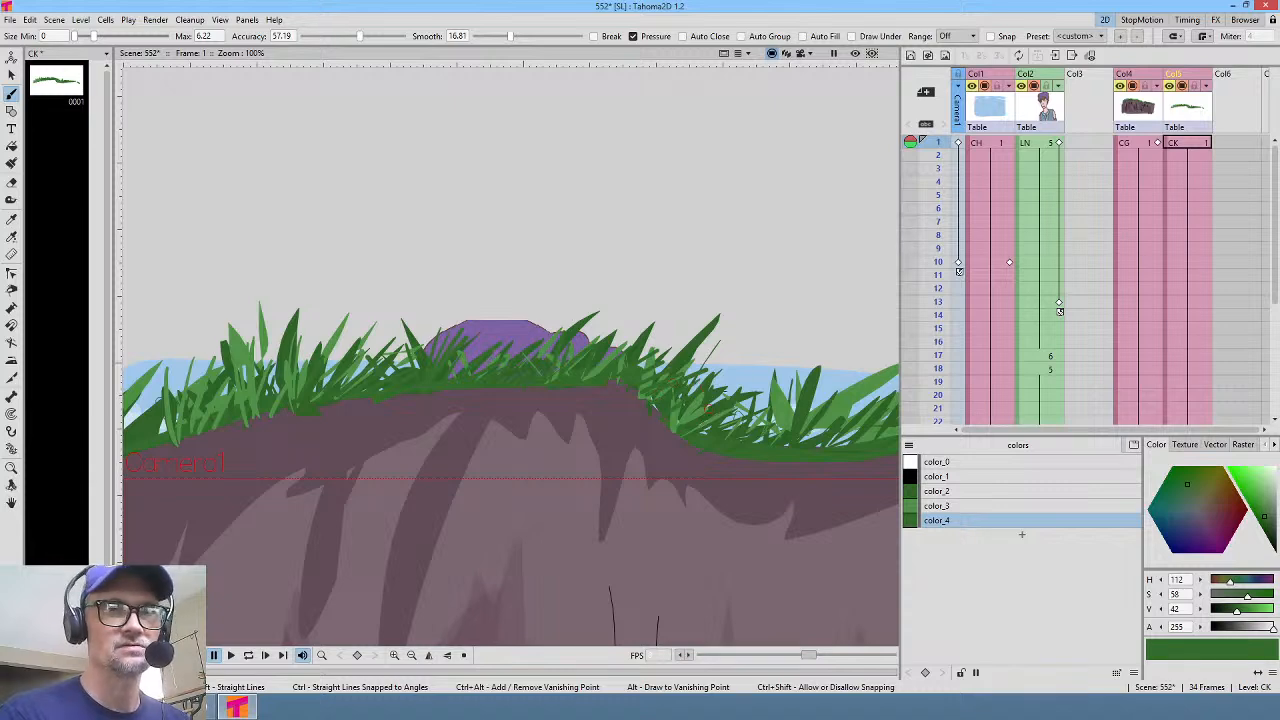
left_click_drag(702, 434, 700, 398)
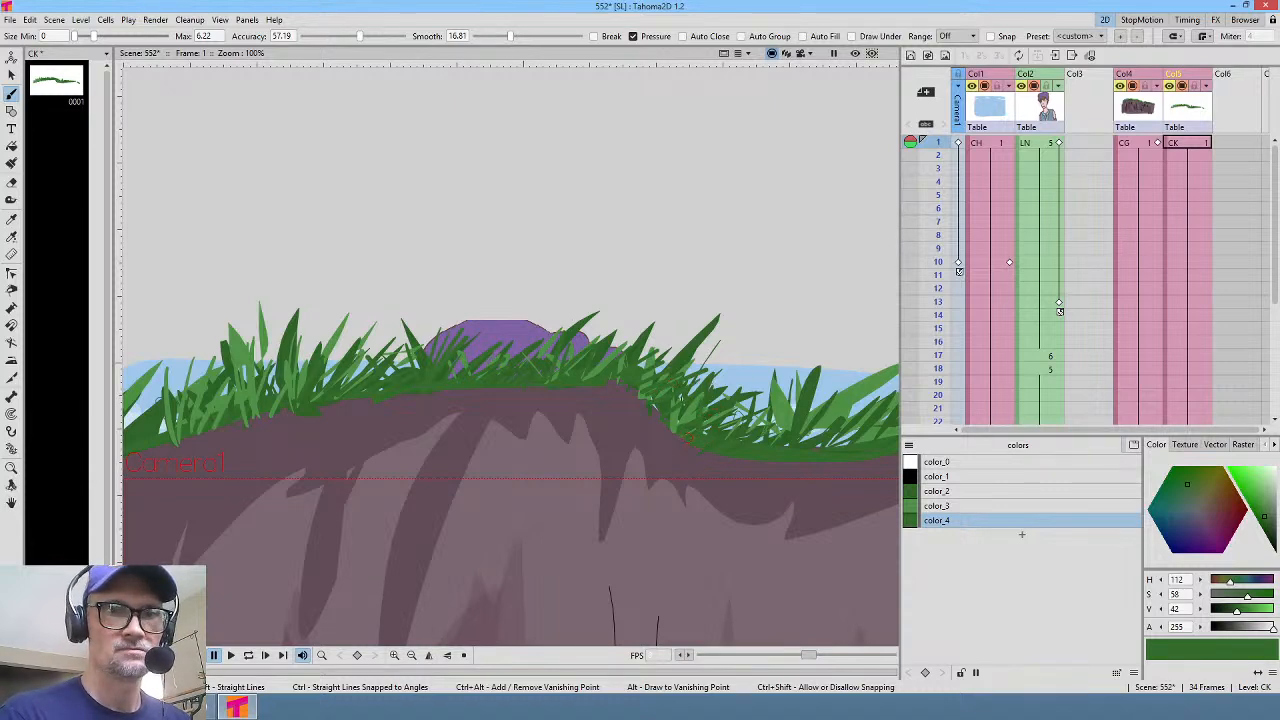
Step: Add color_3 highlight blades on the right slope and over the dark grass in front of the character
left_click(960, 506)
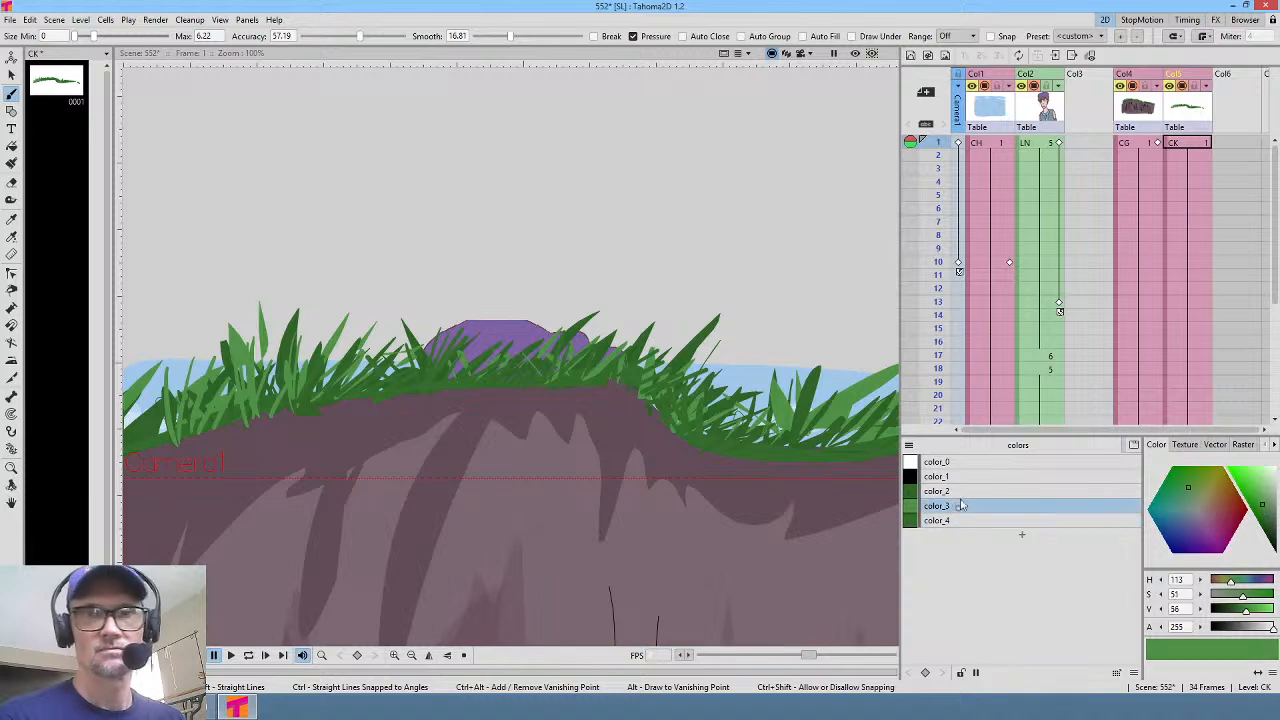
mouse_move(690, 375)
left_mouse_down()
mouse_move(655, 395)
mouse_move(630, 372)
mouse_move(570, 378)
left_mouse_up()
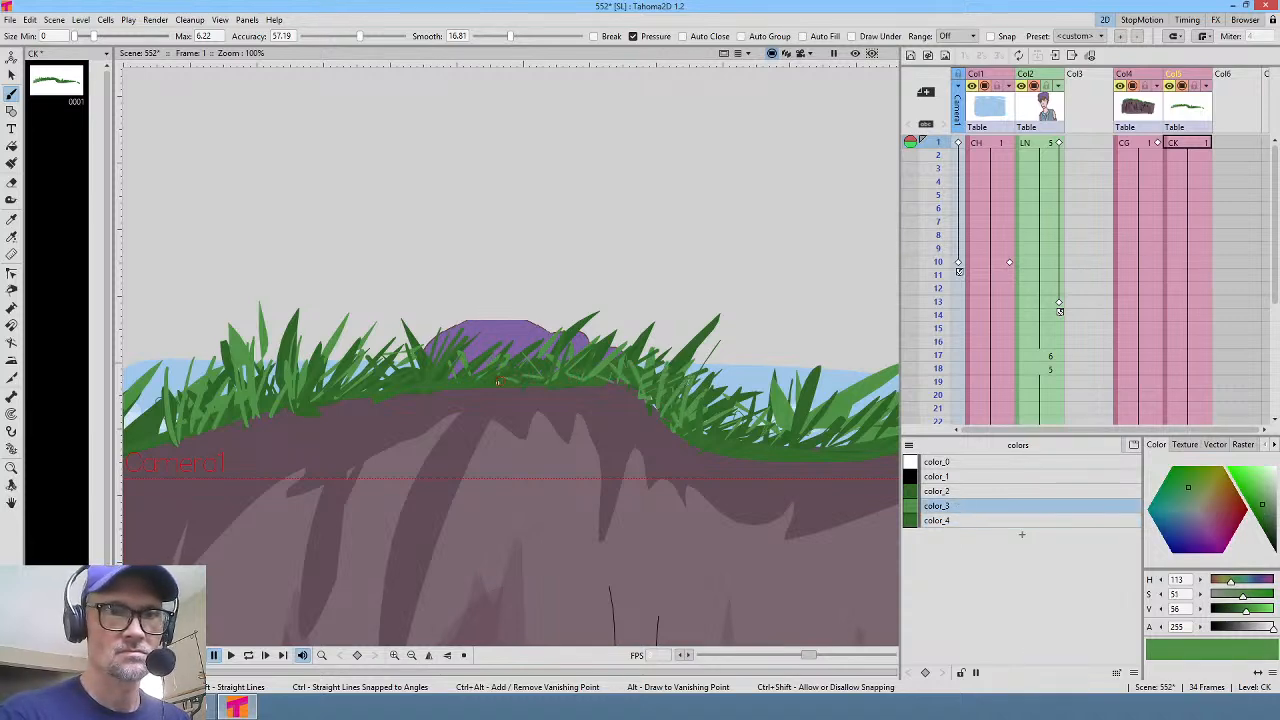
left_click_drag(515, 385, 565, 332)
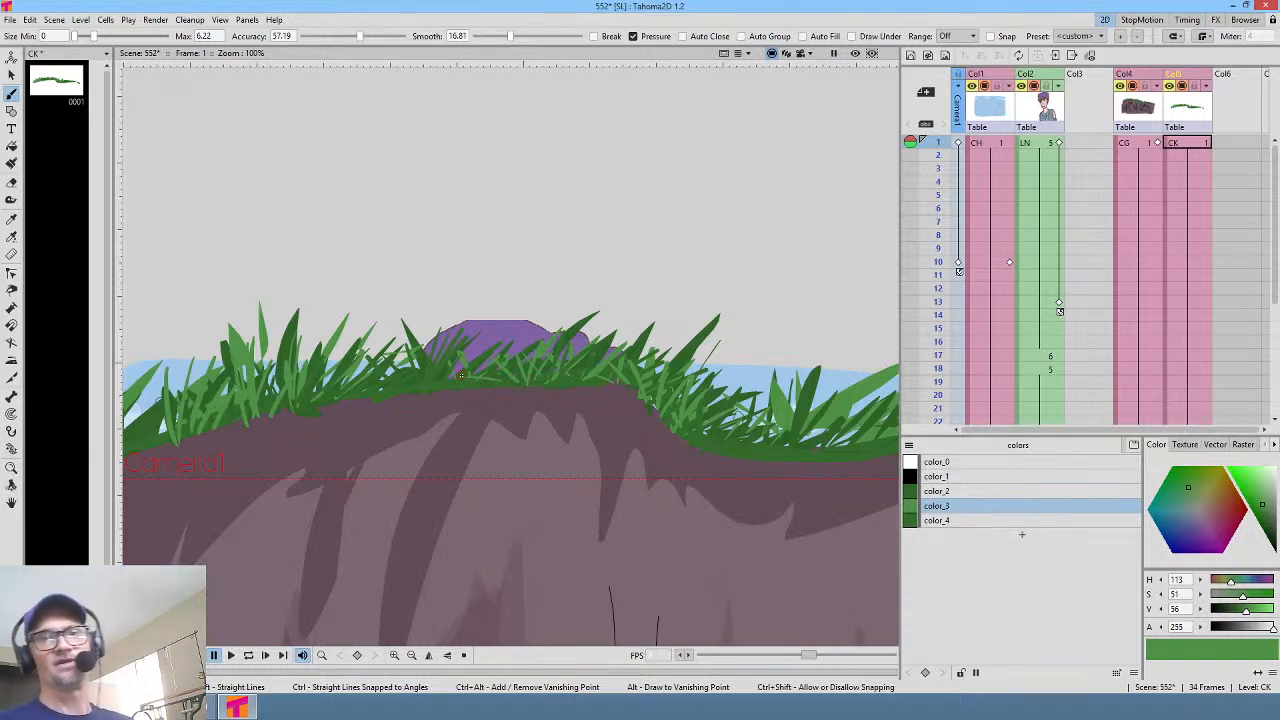
Step: Paint color_2 blades into the grass in the dip right of the character
left_click(956, 491)
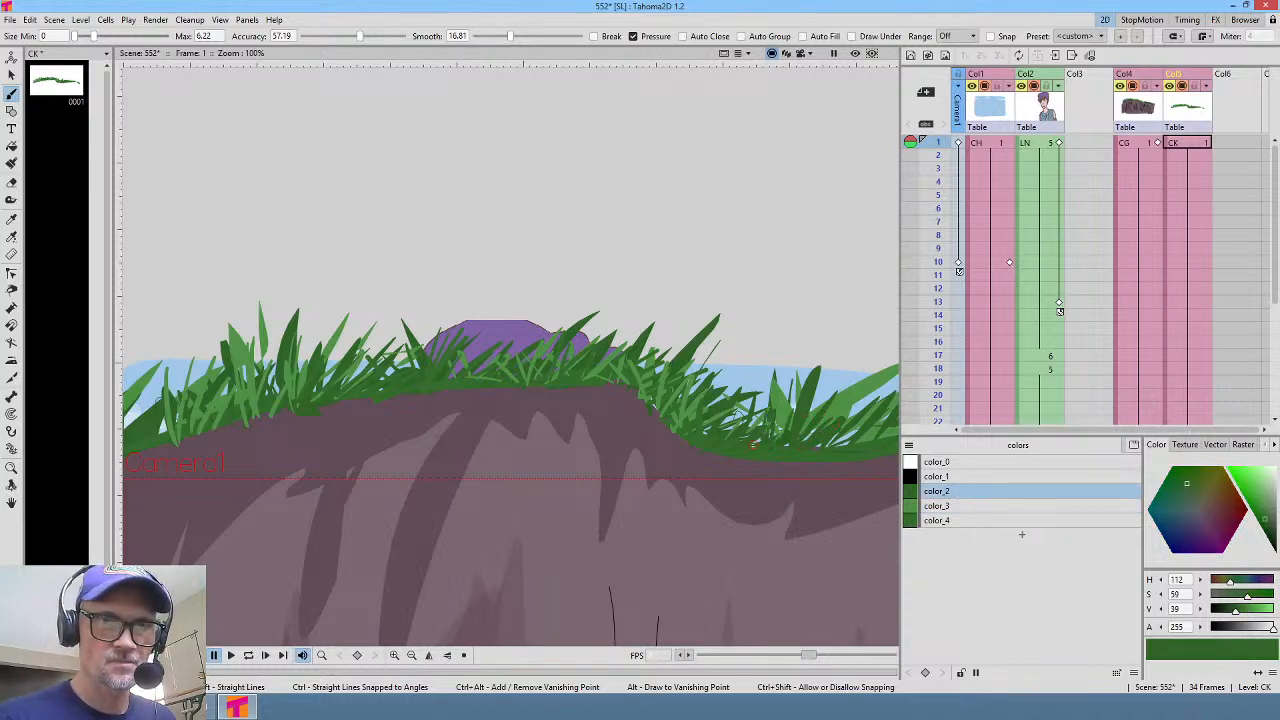
middle_click(826, 450)
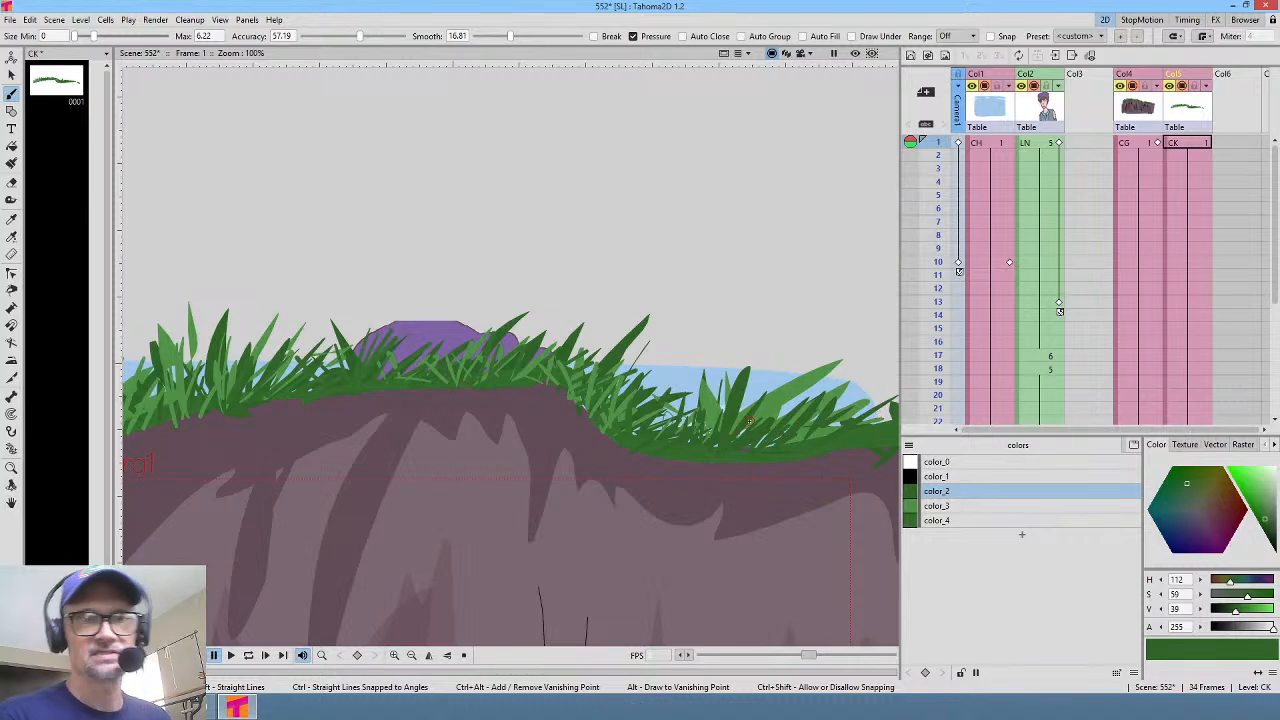
scroll(684, 409, "down", 1)
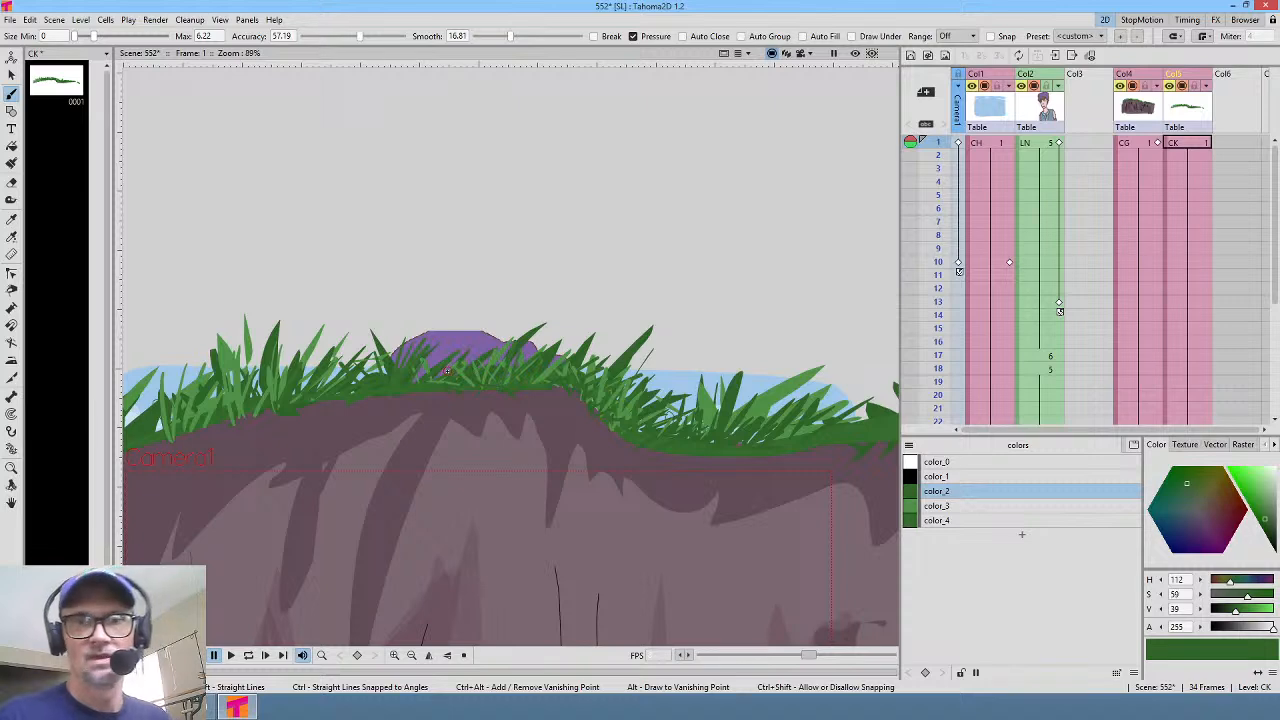
Step: Add palette style color_5 based on color_4, lower its V value to 27 and try it below the grass on the cliff
left_click(1000, 520)
left_click(1022, 535)
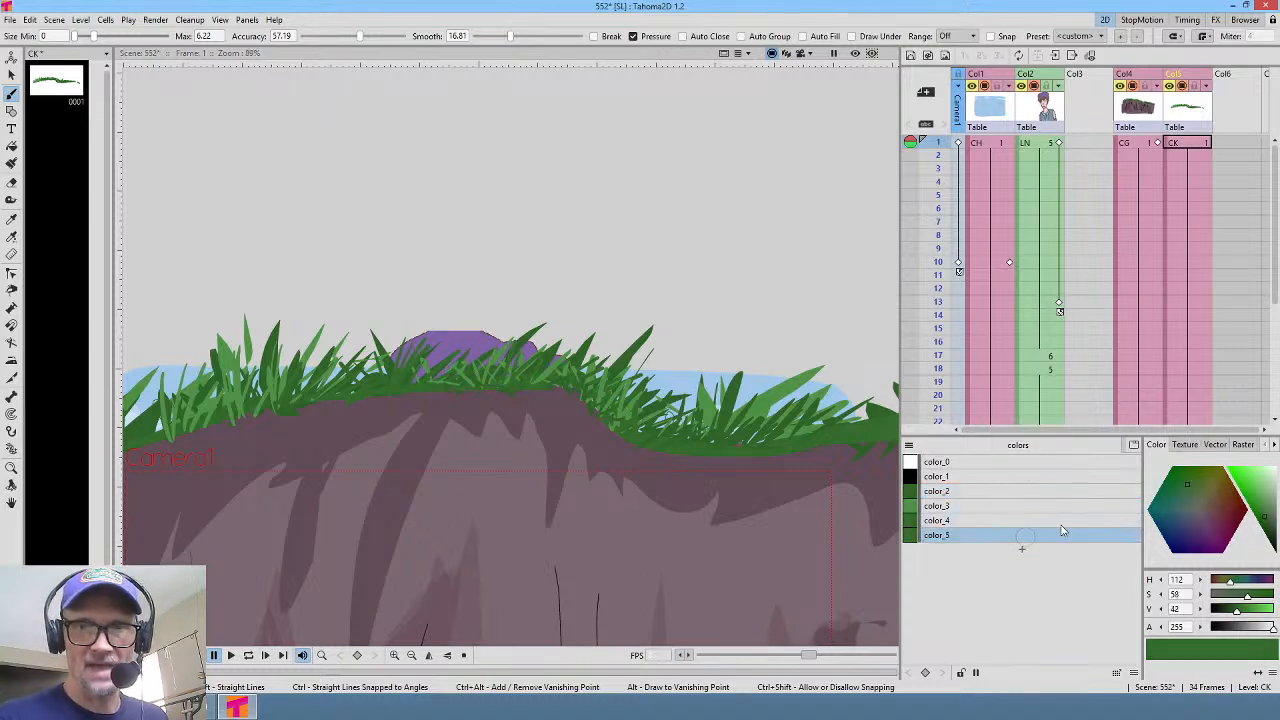
left_click_drag(1238, 612, 1230, 617)
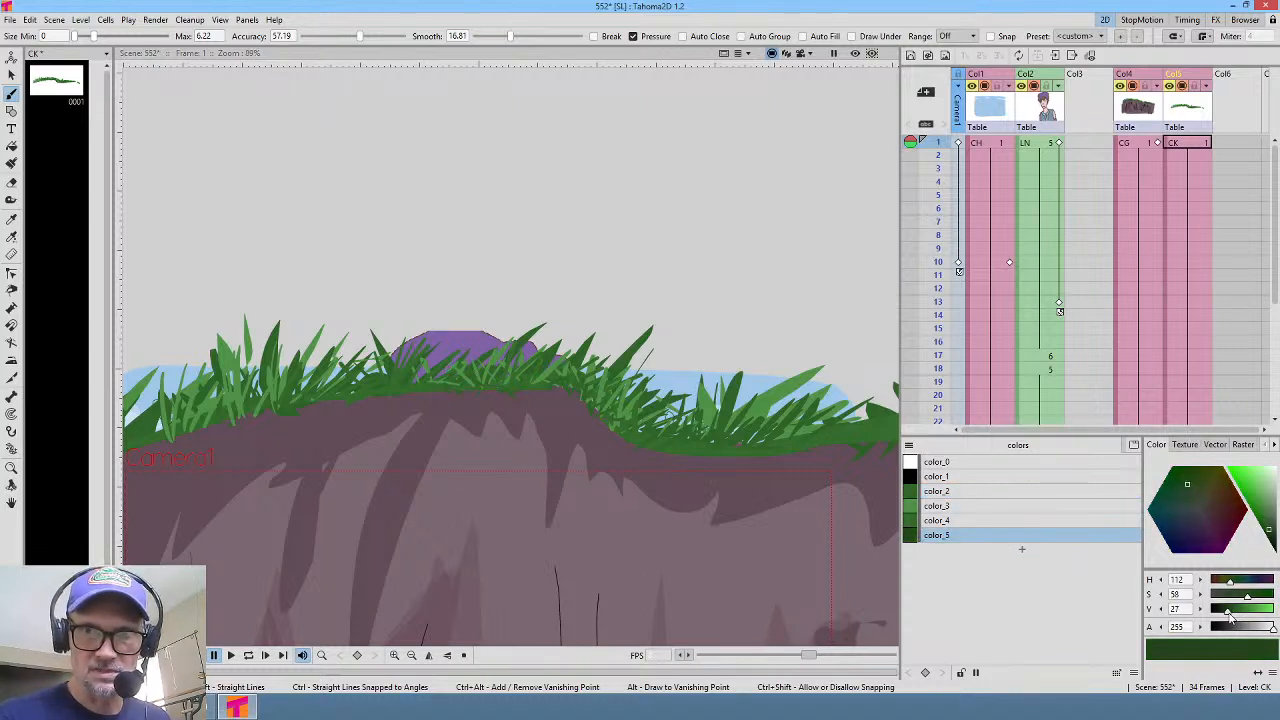
left_click_drag(556, 420, 560, 394)
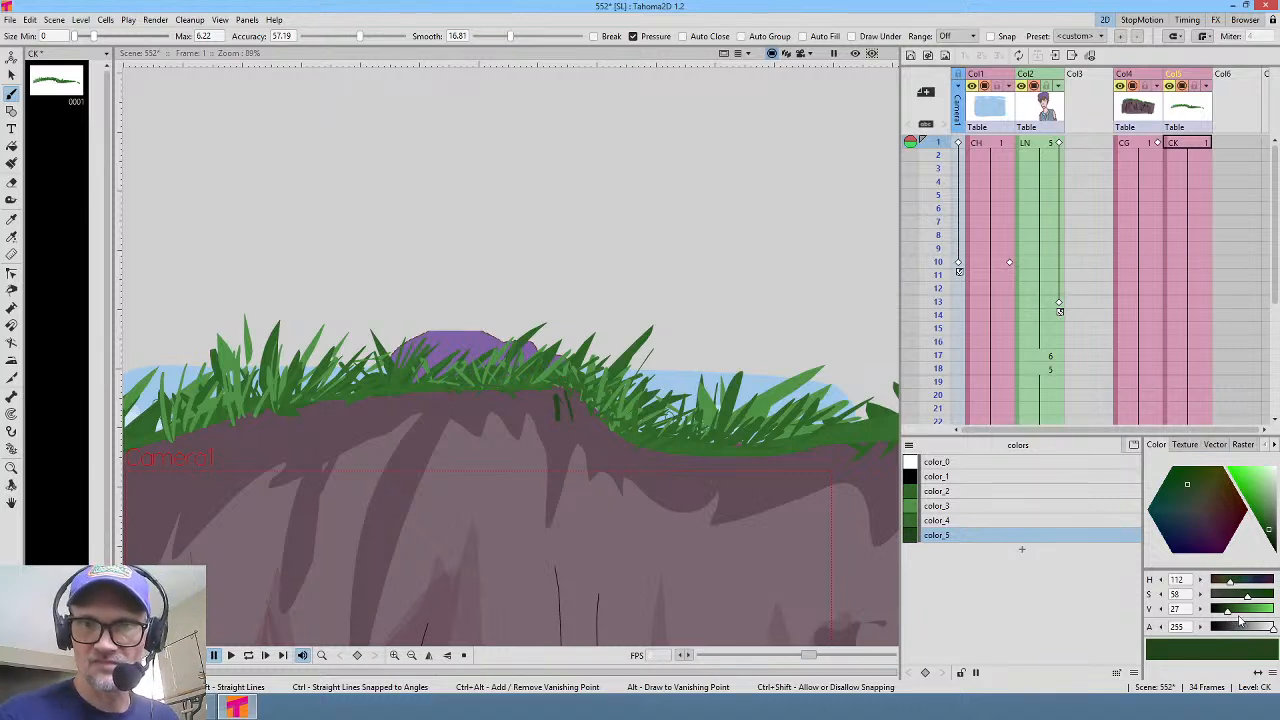
Step: Set color_5 to V 0 with alpha 142 and paint shadow strokes under the grass along the slope's upper edge
mouse_move(1227, 614)
left_mouse_down()
mouse_move(1211, 611)
mouse_move(1264, 629)
mouse_move(1248, 633)
left_mouse_up()
left_click_drag(552, 393, 596, 429)
left_click_drag(586, 403, 622, 441)
left_click_drag(613, 413, 628, 458)
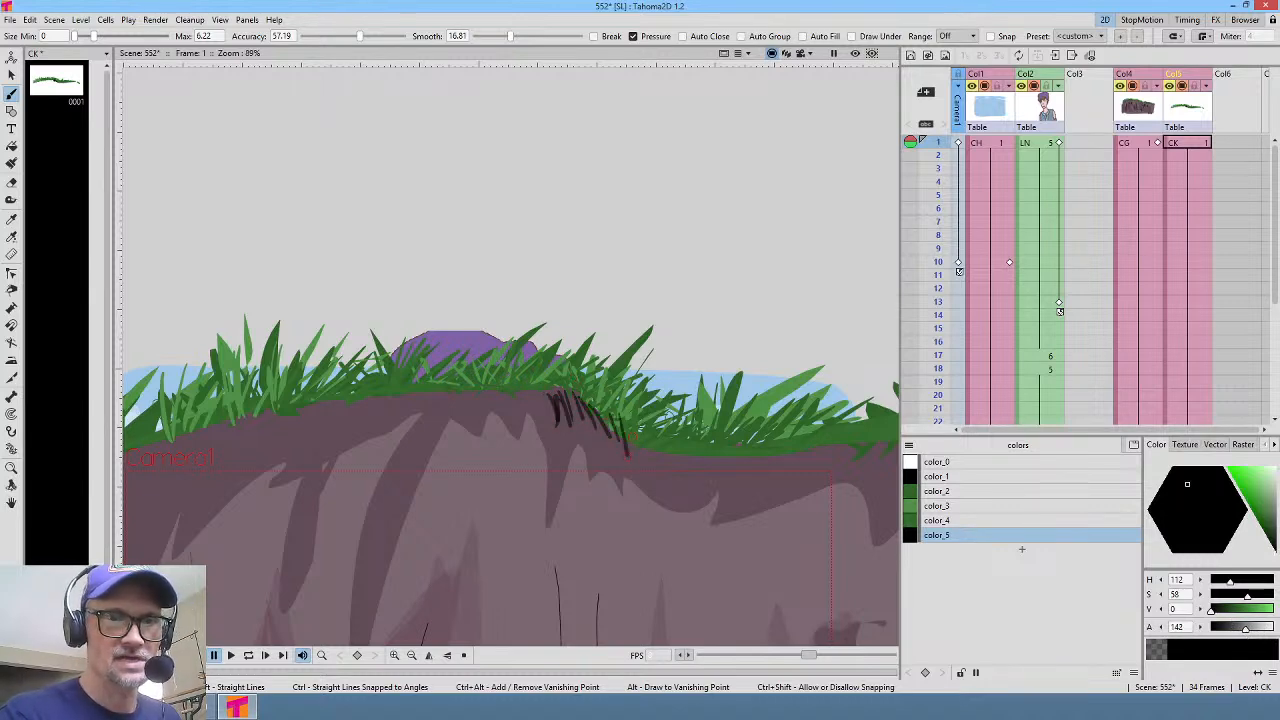
mouse_move(540, 395)
left_mouse_down()
mouse_move(562, 410)
mouse_move(534, 410)
left_mouse_up()
mouse_move(502, 390)
left_mouse_down()
mouse_move(524, 418)
mouse_move(514, 408)
mouse_move(568, 395)
mouse_move(606, 408)
mouse_move(616, 428)
mouse_move(630, 422)
left_mouse_up()
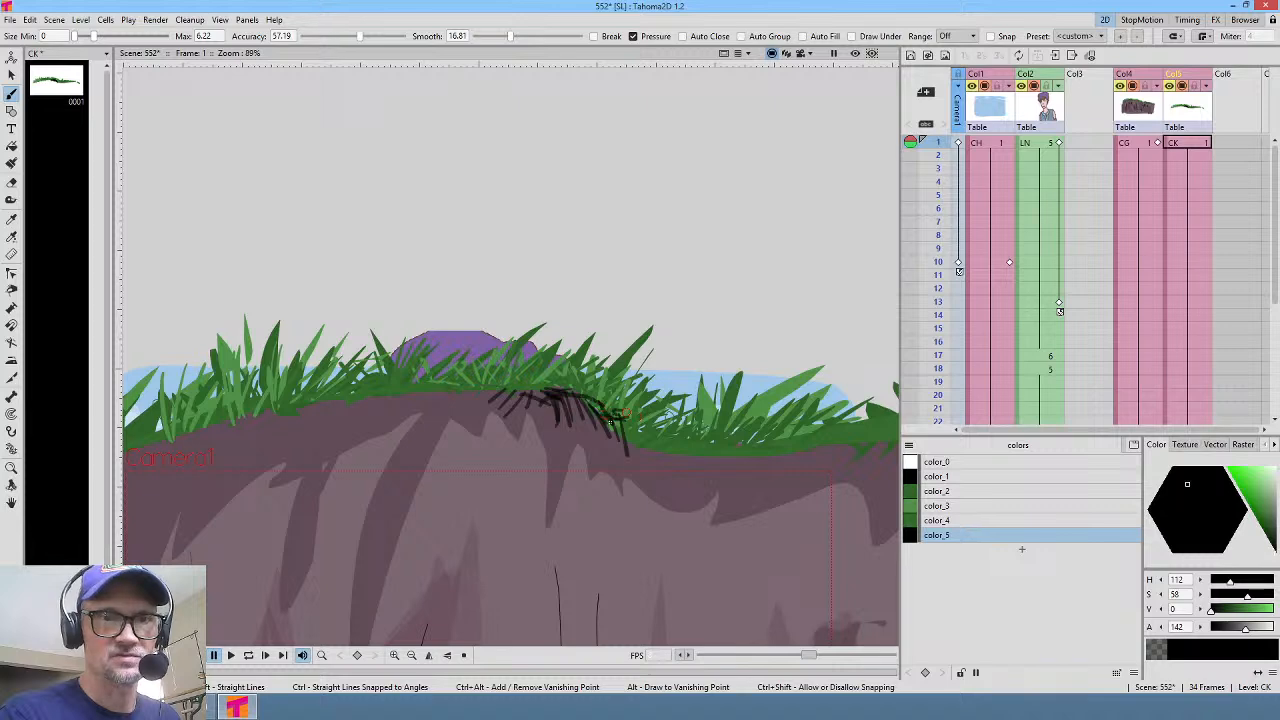
Step: Lower color_5's alpha to 53 and extend the shadow along the grass base below and left of the character
mouse_move(1245, 628)
left_mouse_down()
mouse_move(1214, 633)
mouse_move(1227, 637)
left_mouse_up()
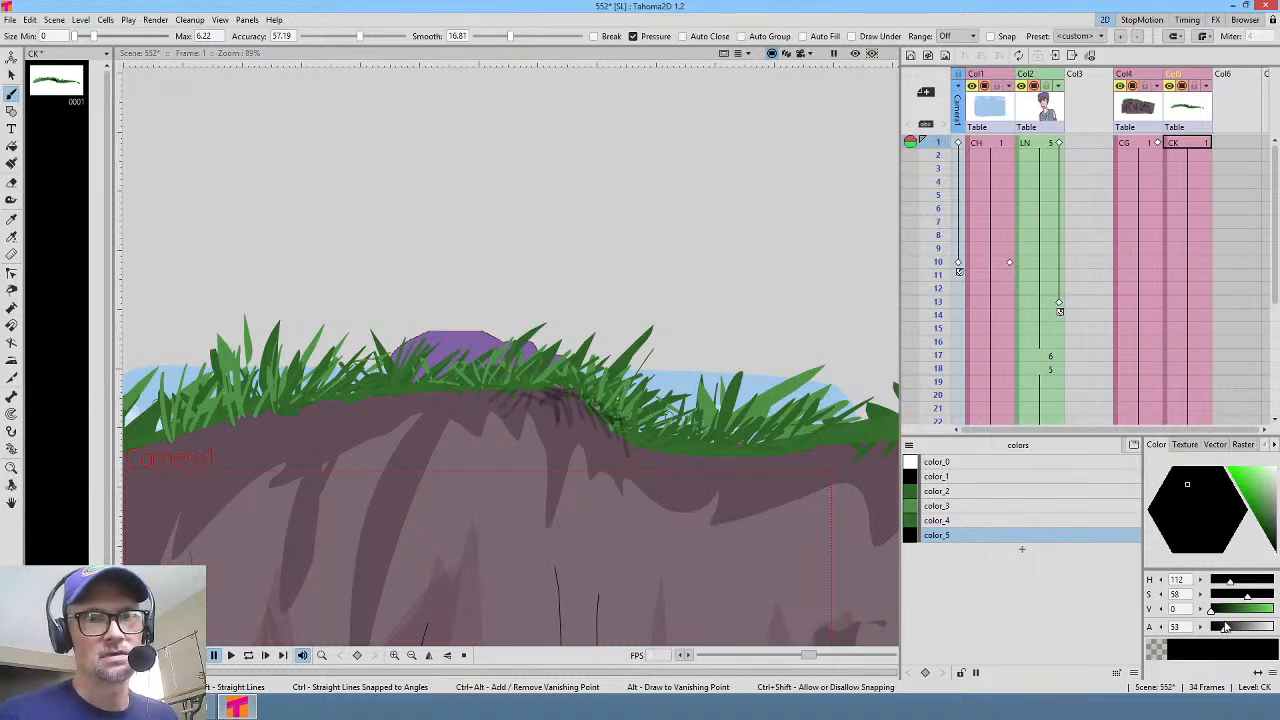
left_click_drag(532, 383, 548, 390)
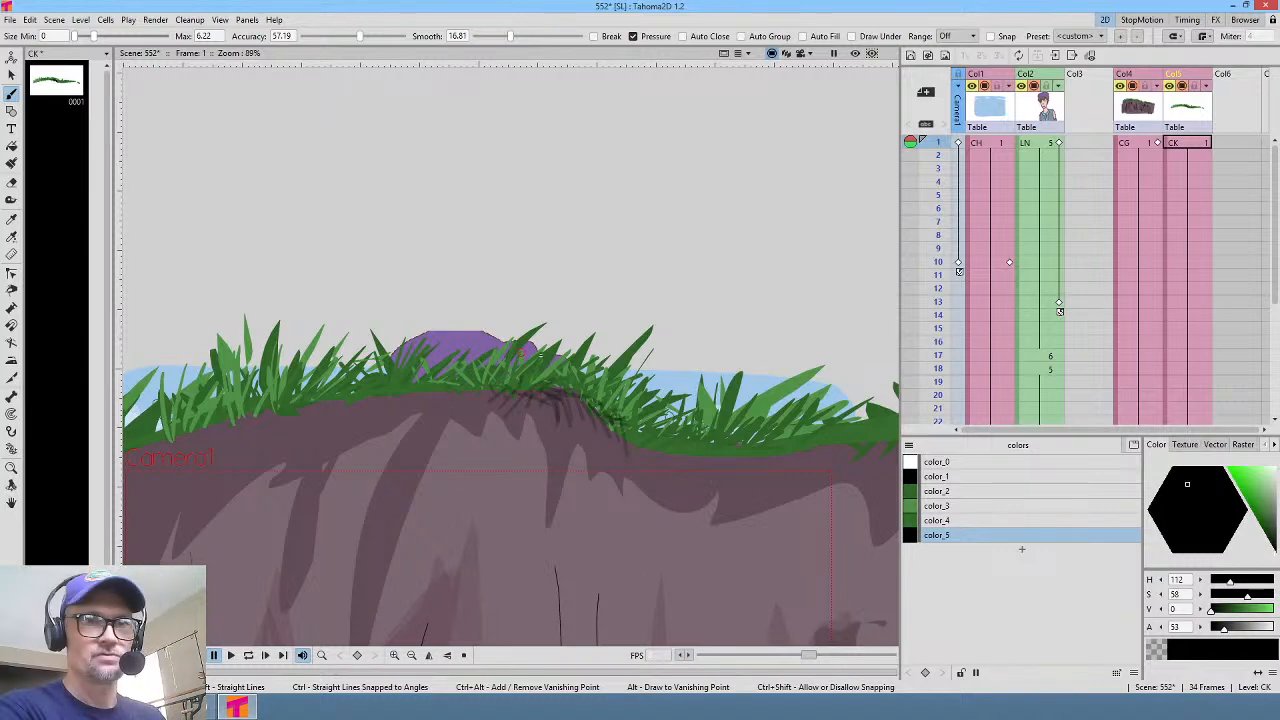
scroll(521, 358, "up", 1)
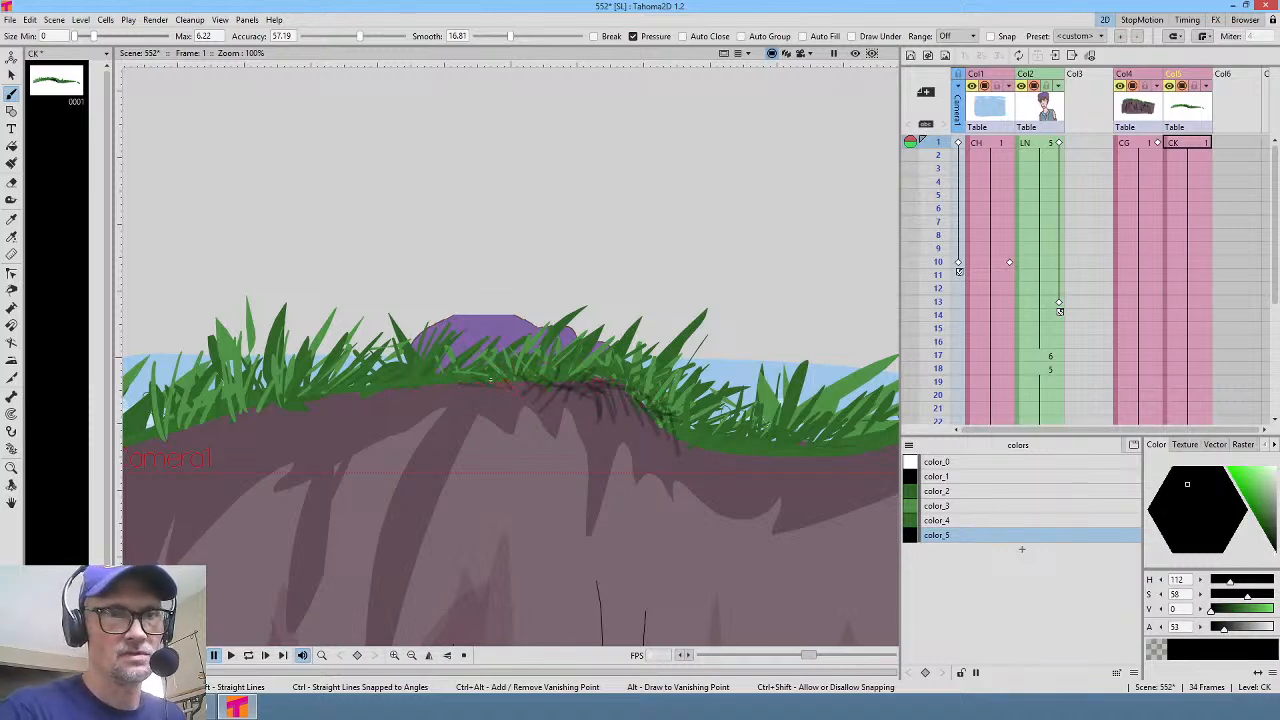
key("ctrl+z")
mouse_move(325, 395)
left_mouse_down()
mouse_move(230, 418)
mouse_move(320, 392)
mouse_move(569, 383)
left_mouse_up()
Step: Set the Brush to Smooth 0, Accuracy 100 and maximum size 12.74
left_click_drag(510, 36, 458, 38)
left_click_drag(366, 40, 405, 38)
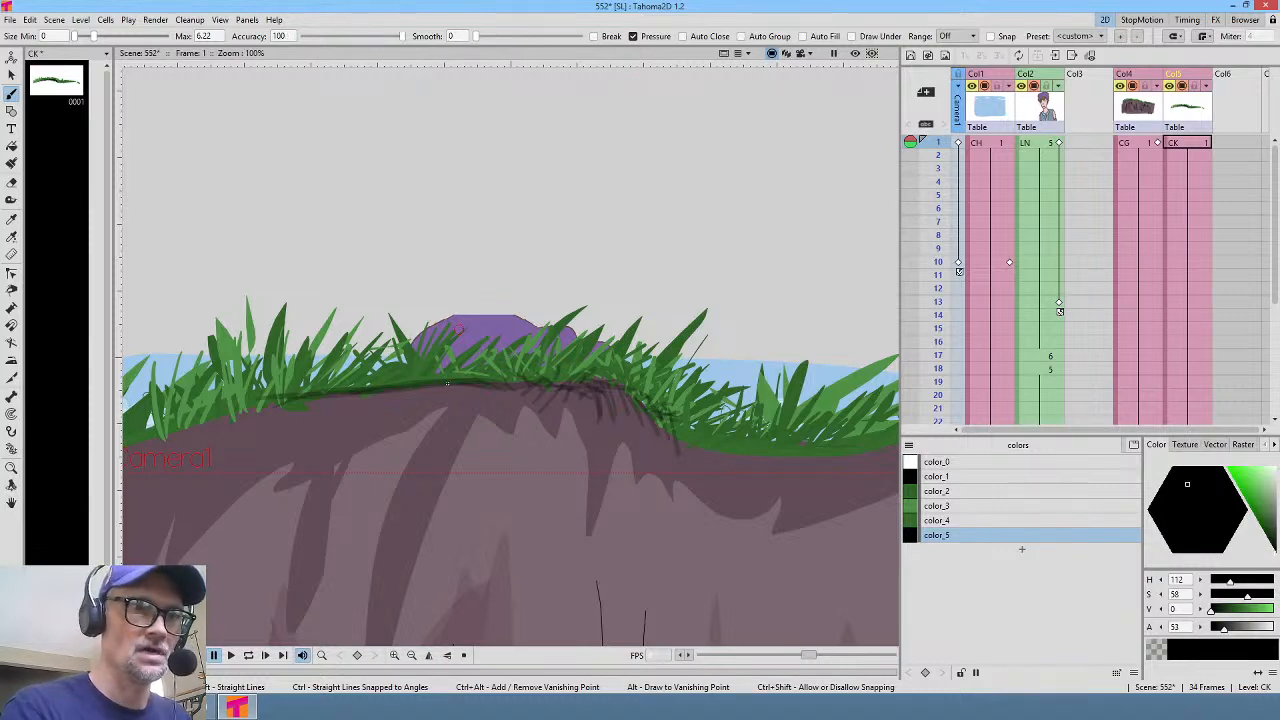
left_click_drag(100, 40, 108, 33)
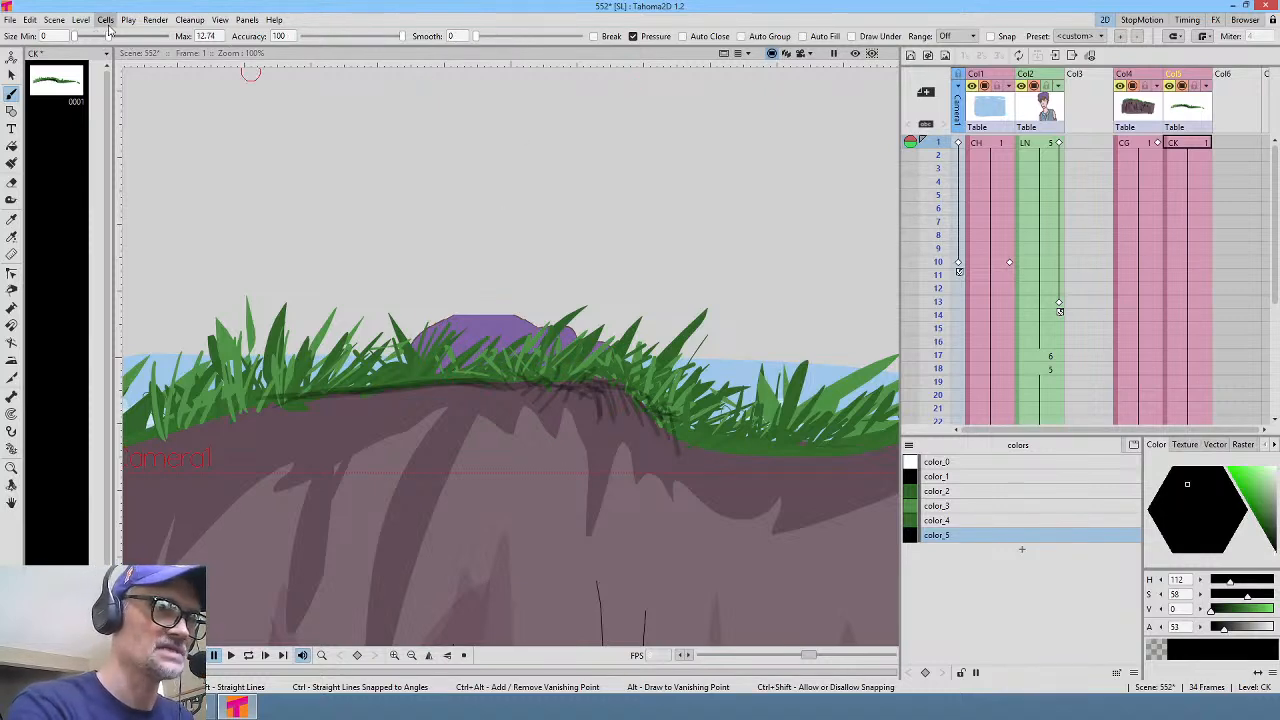
Step: Try more transparent color_5 shadow strokes on the cliff below the character, and reduce the Brush's maximum size to 0
mouse_move(503, 390)
left_mouse_down()
mouse_move(502, 424)
mouse_move(526, 413)
left_mouse_up()
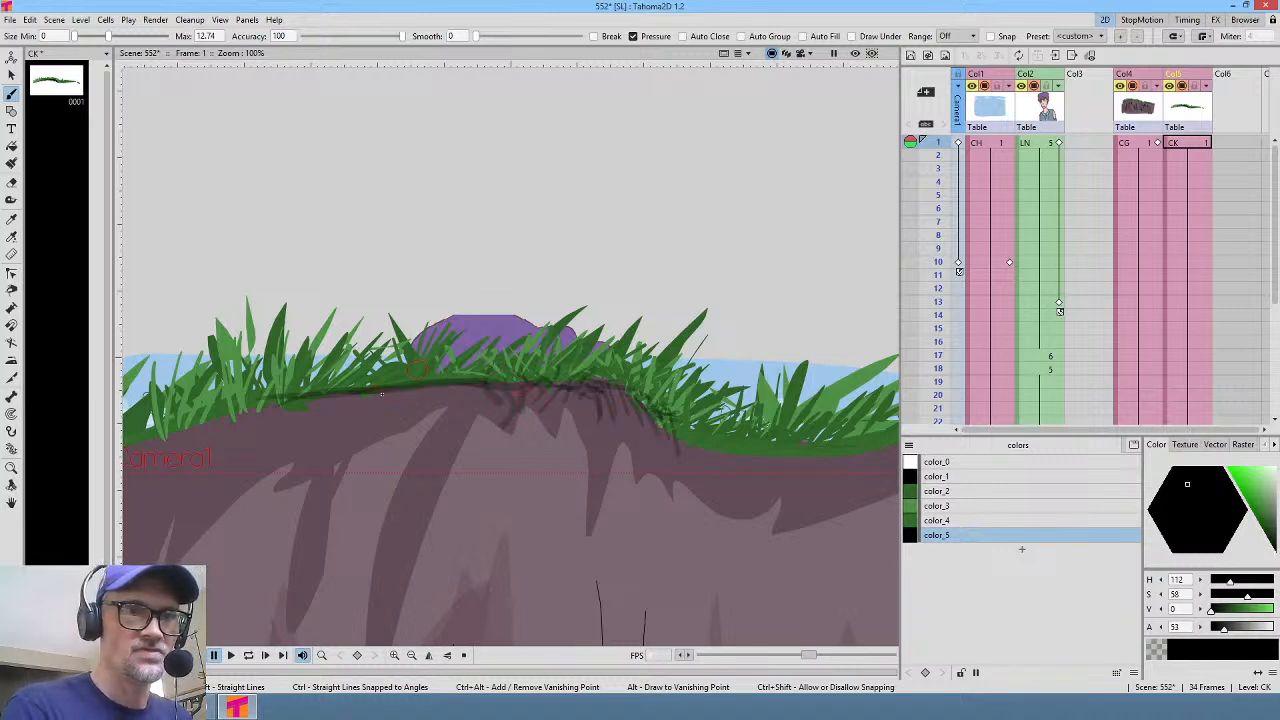
left_click_drag(386, 397, 411, 390)
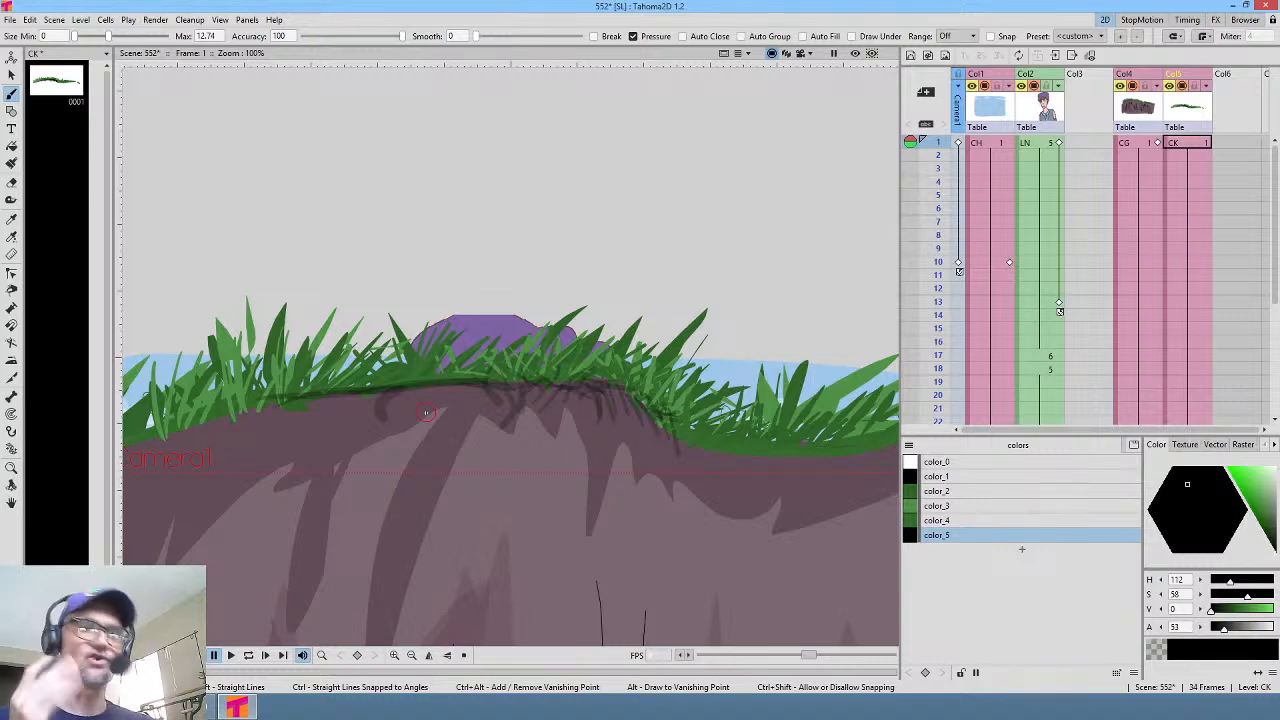
key("ctrl+z")
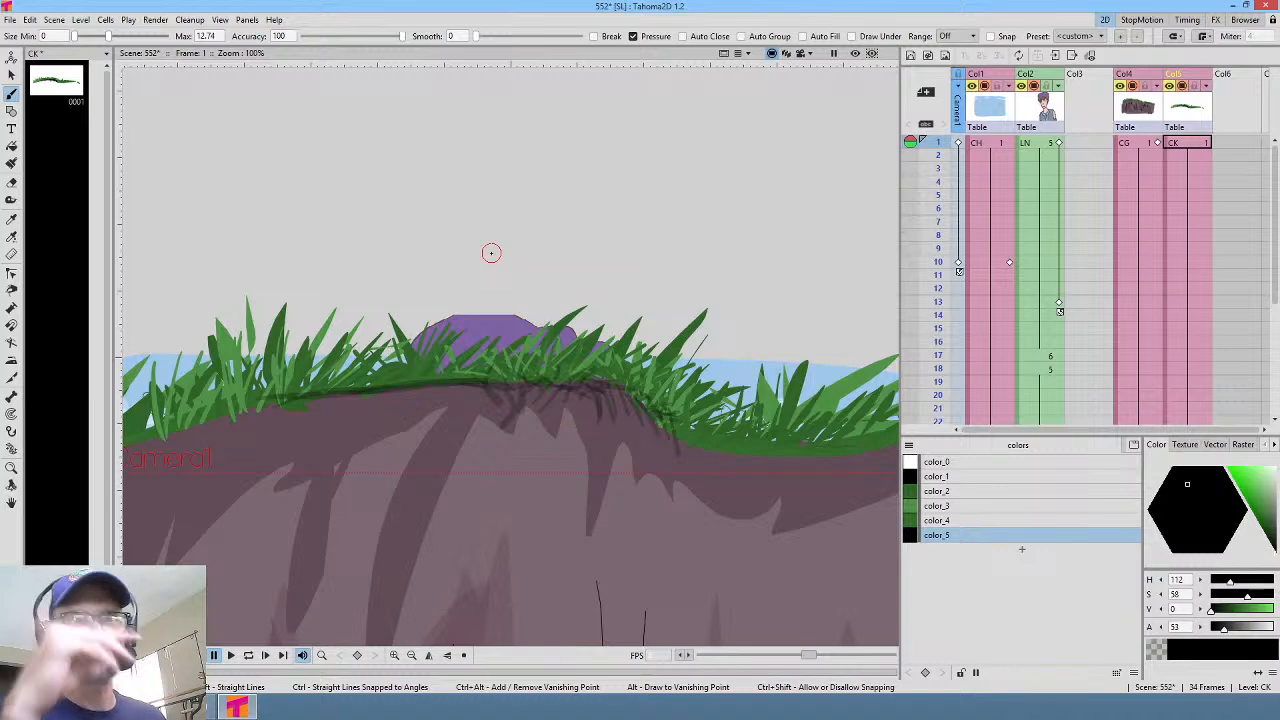
left_click_drag(406, 394, 433, 394)
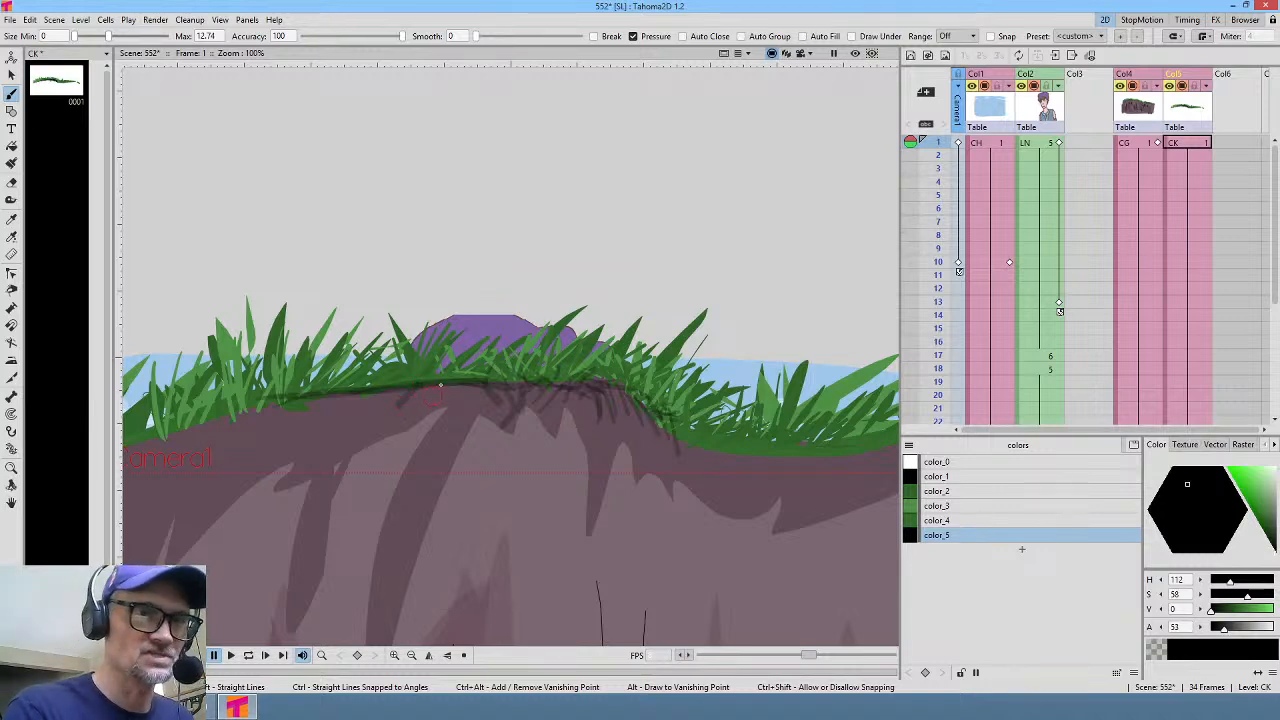
left_click_drag(110, 36, 79, 38)
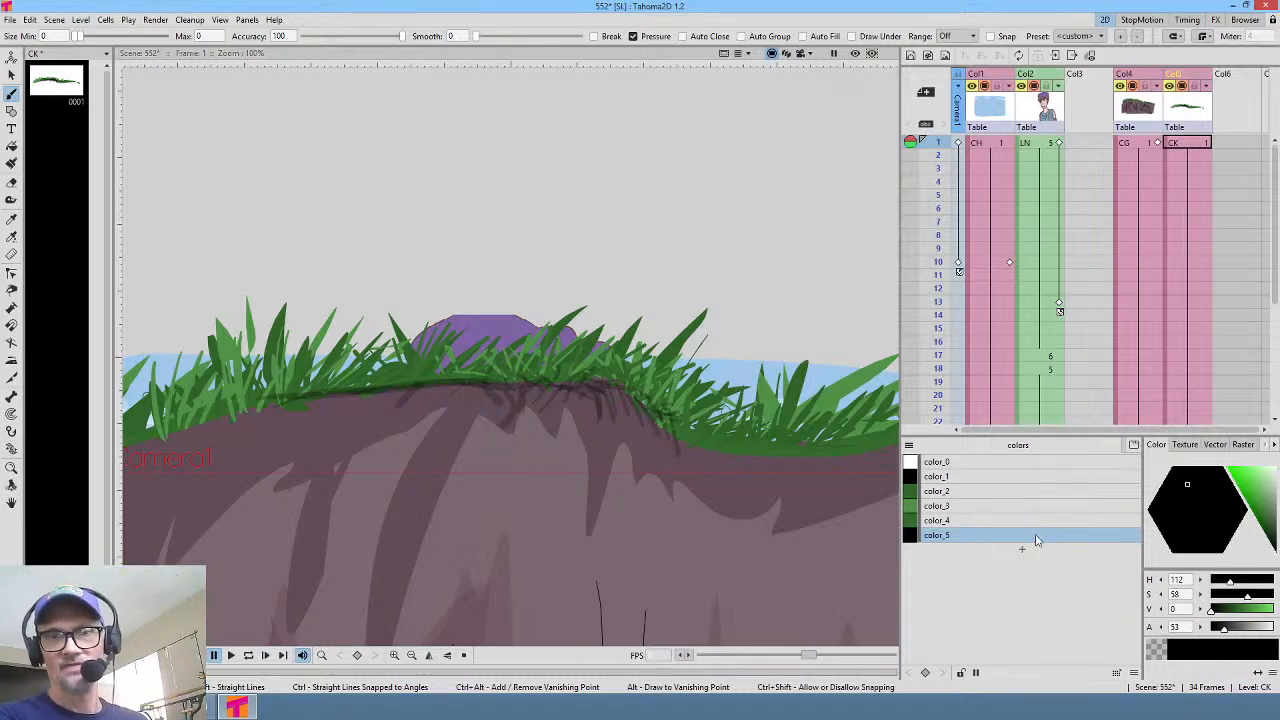
Step: Delete palette style color_5 together with the shadow strokes painted in it, and save the scene with all its levels
scroll(691, 453, "down", 4)
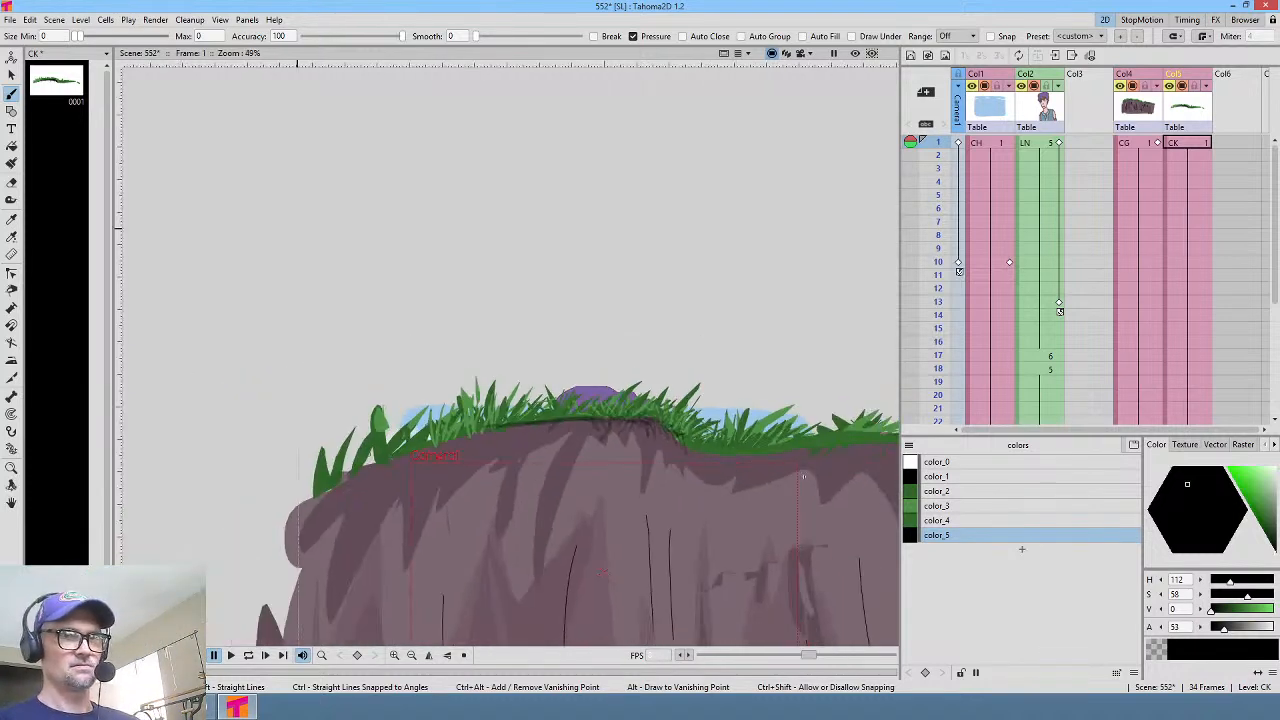
scroll(803, 476, "up", 4)
scroll(800, 476, "down", 1)
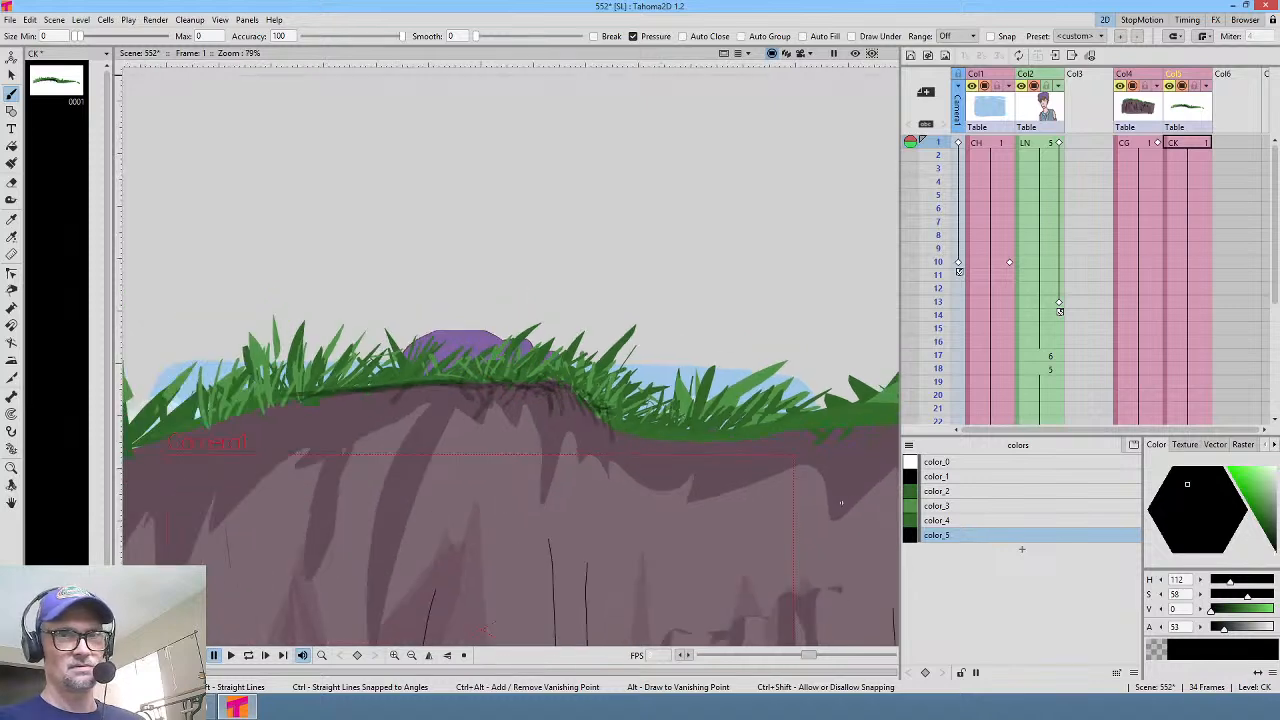
key("Delete")
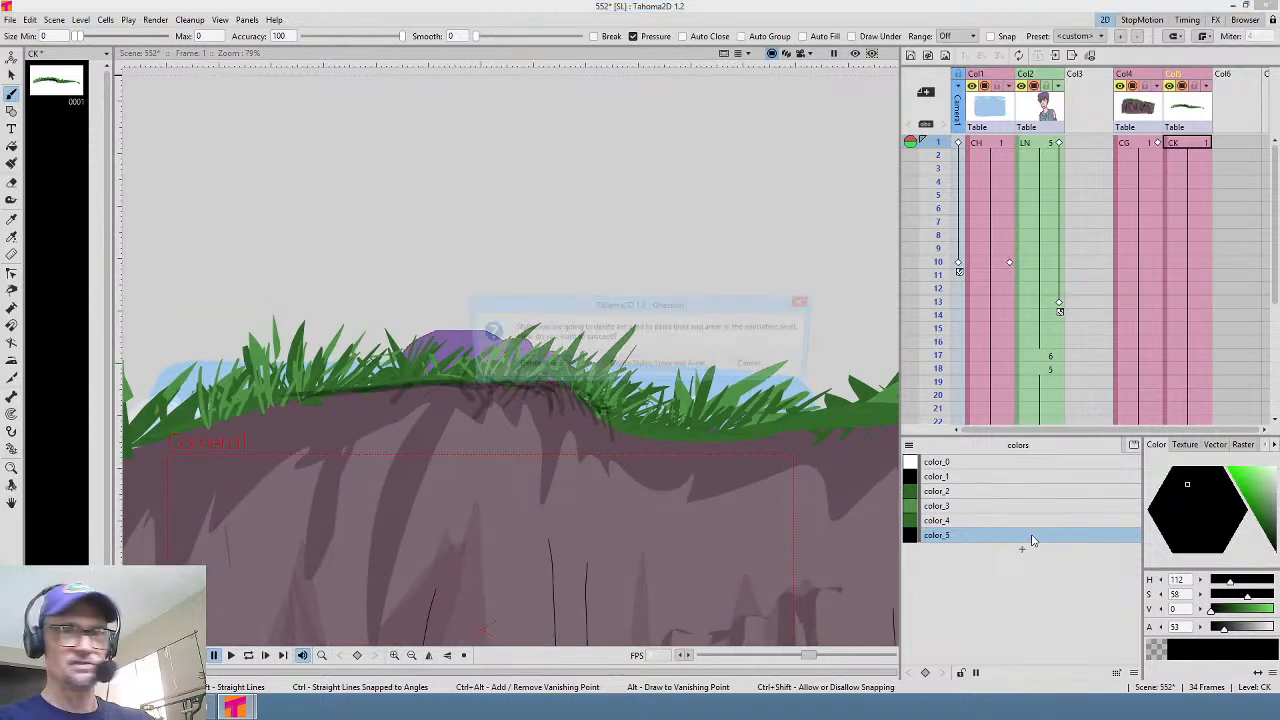
left_click(670, 366)
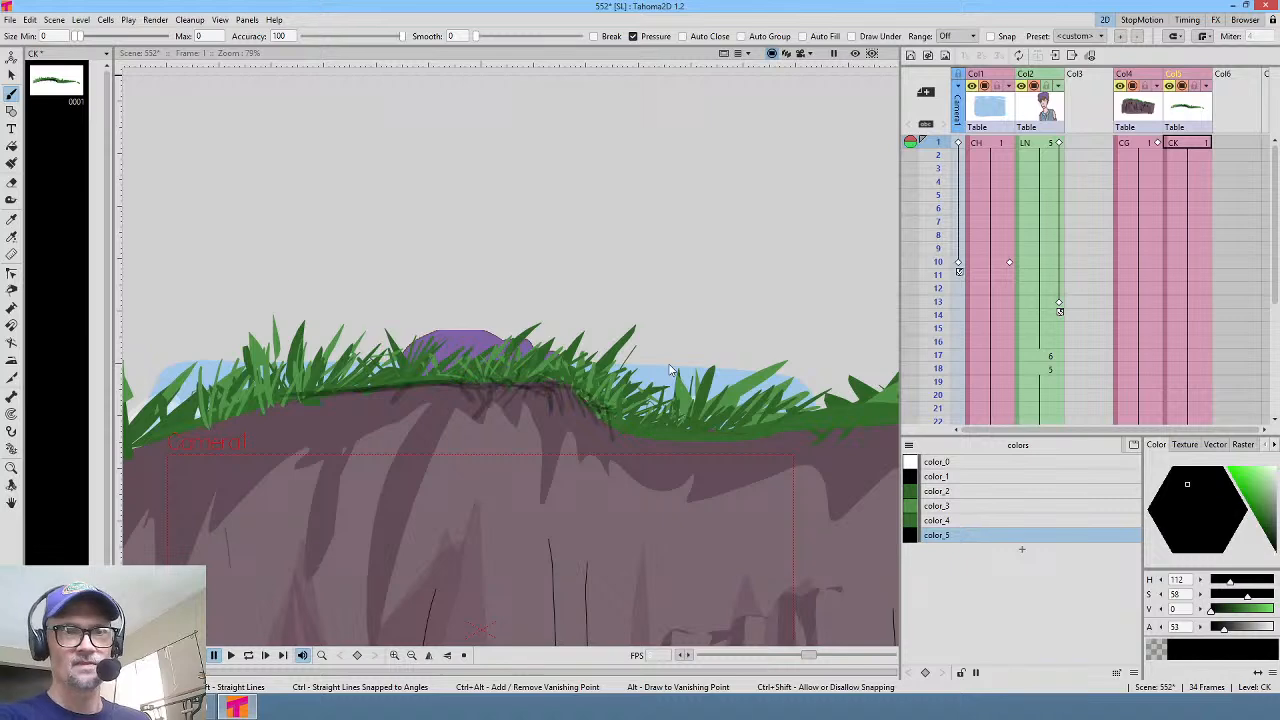
left_click(9, 20)
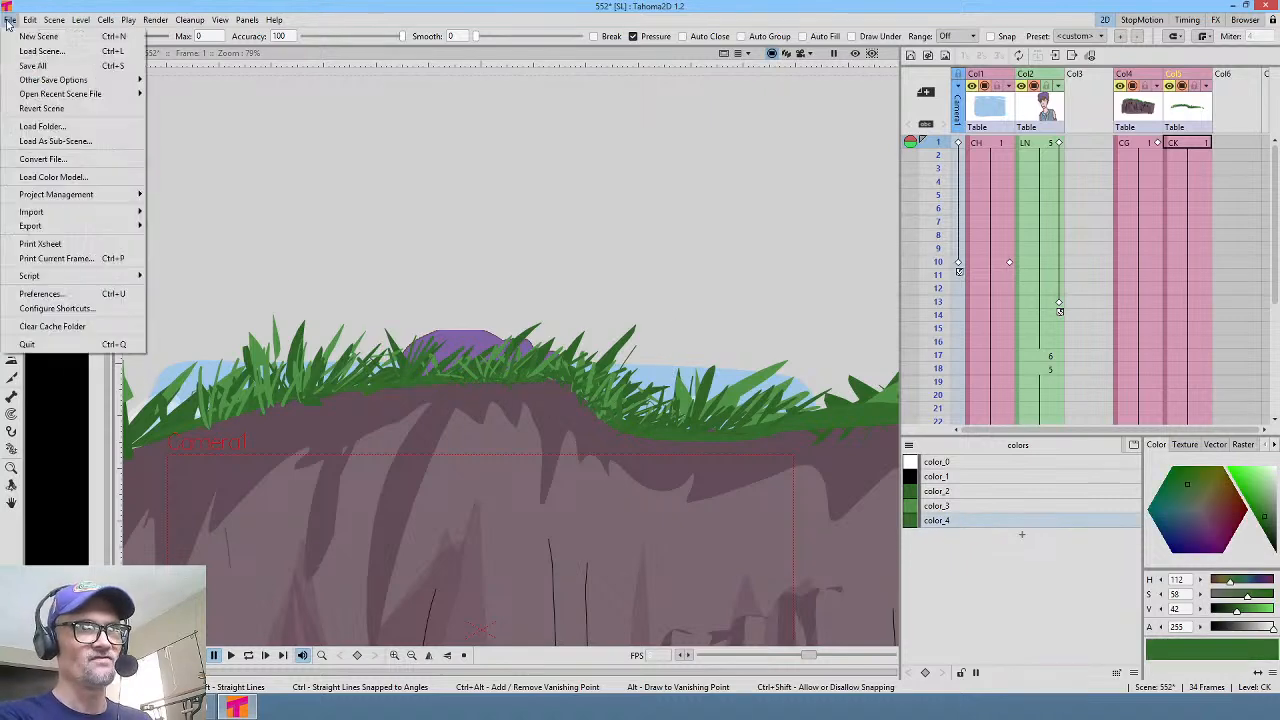
left_click(31, 64)
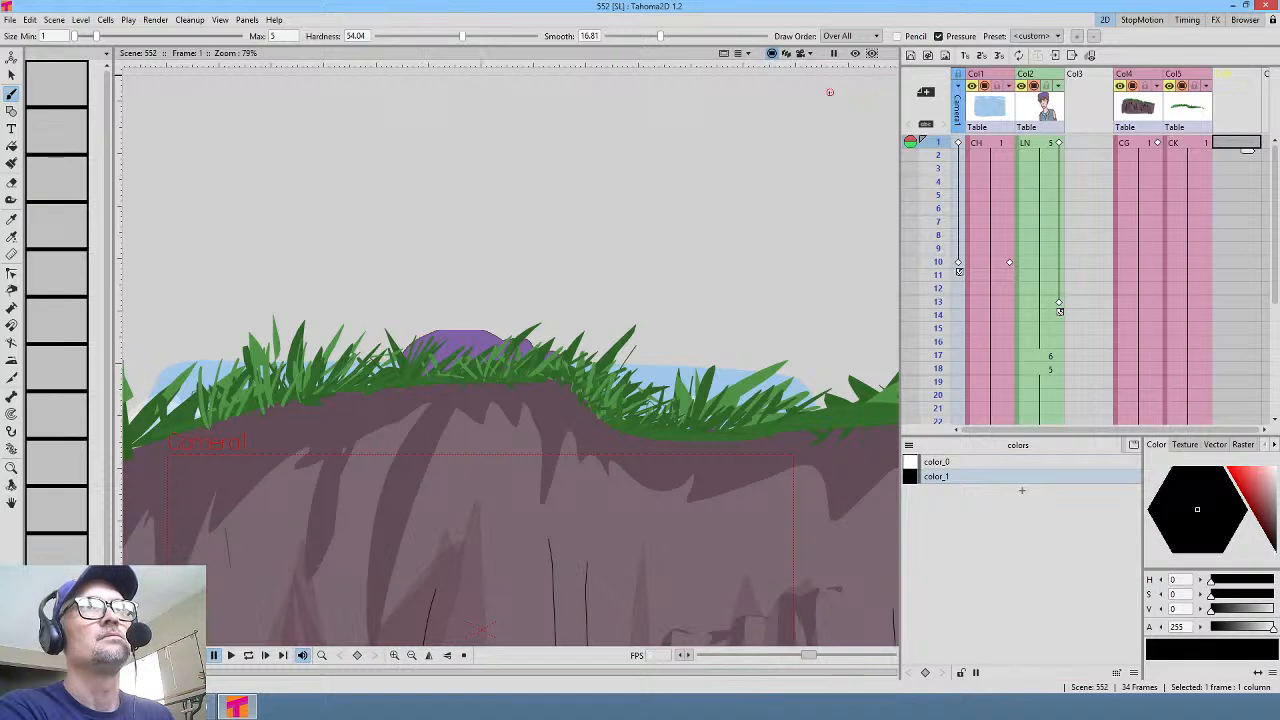
Step: Create raster level LO at 1280 x 720 px in the empty column after the grass, and choose brush style color_2 at size -1.19
left_click(942, 58)
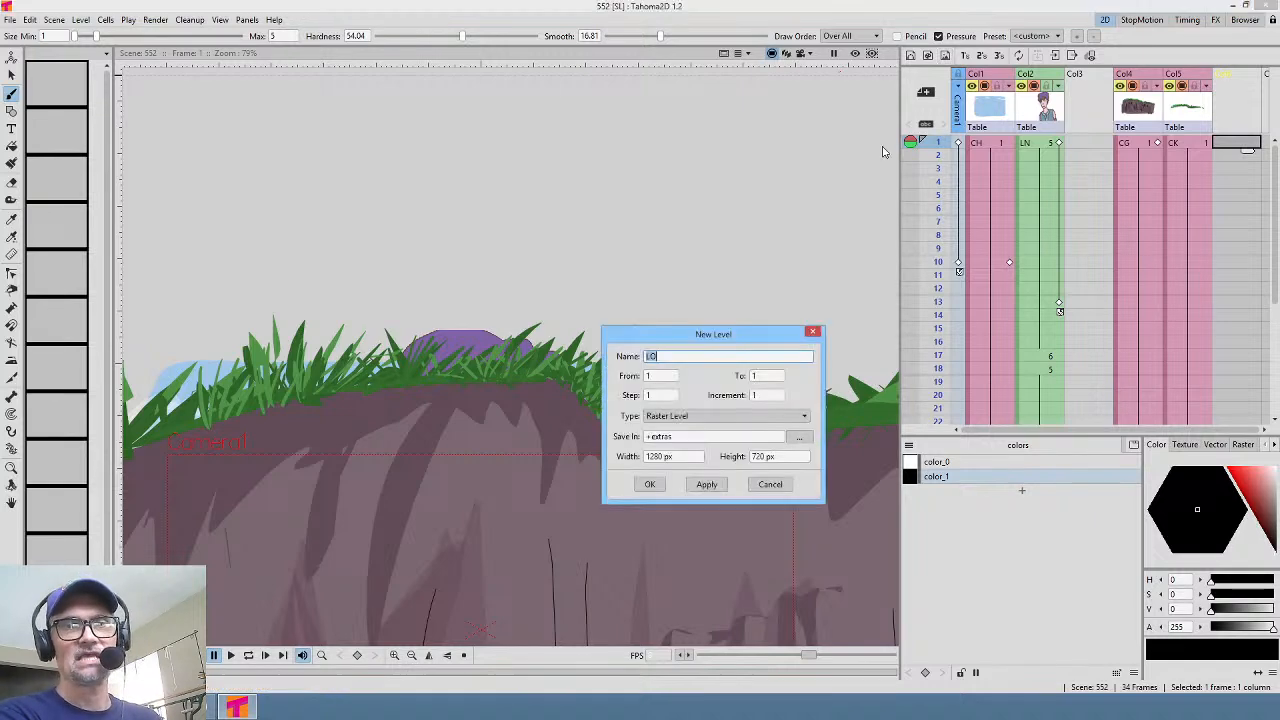
left_click(649, 484)
left_click(976, 494)
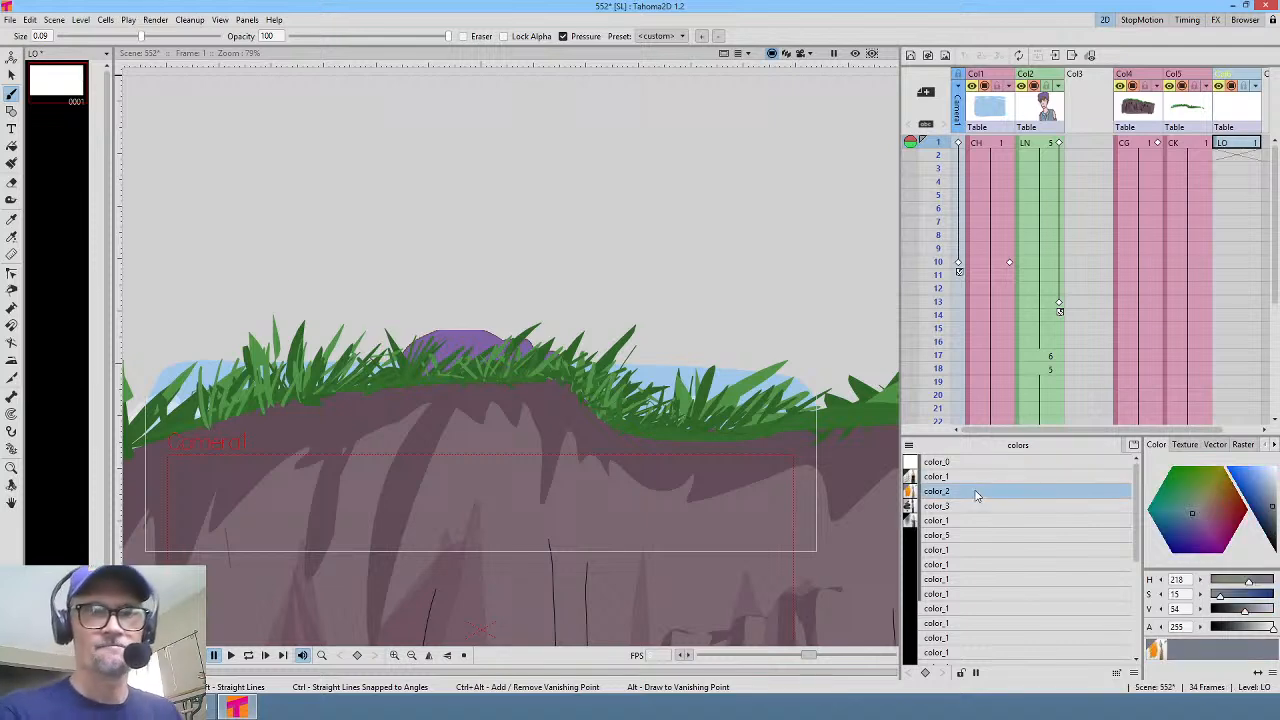
middle_click(500, 400)
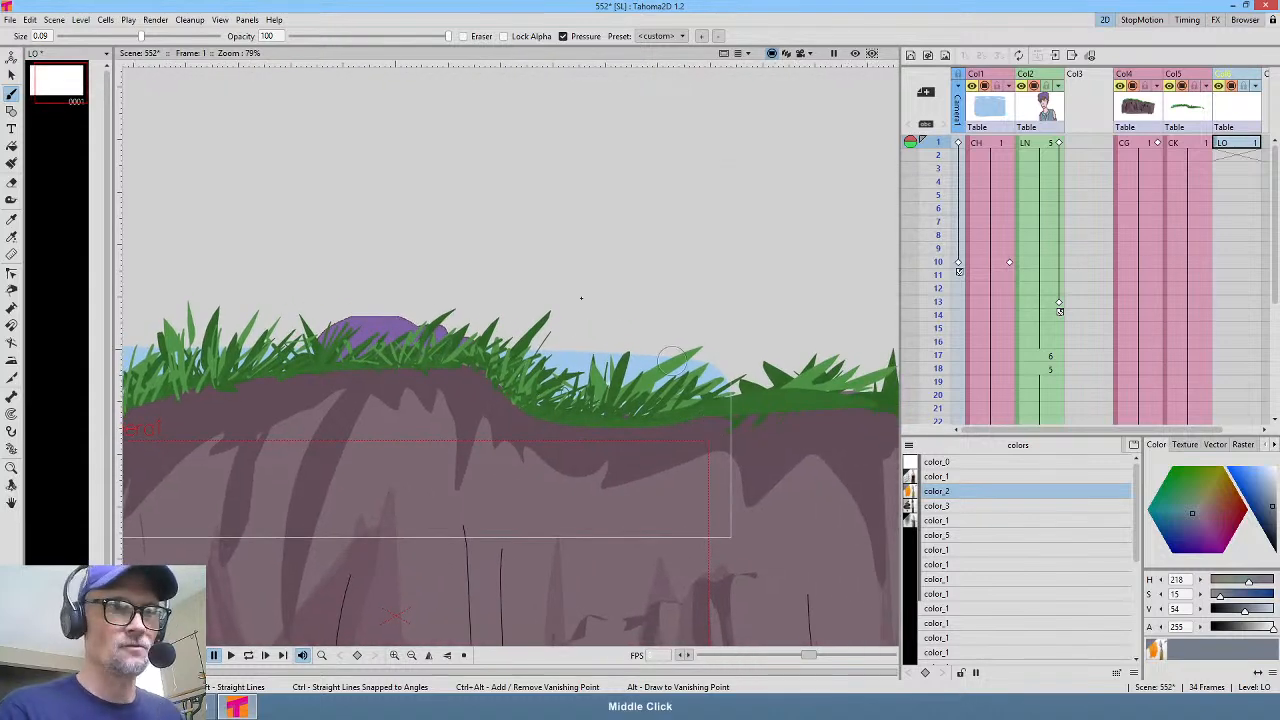
key("bracketleft")
key("bracketleft")
key("bracketleft")
key("bracketleft")
key("bracketleft")
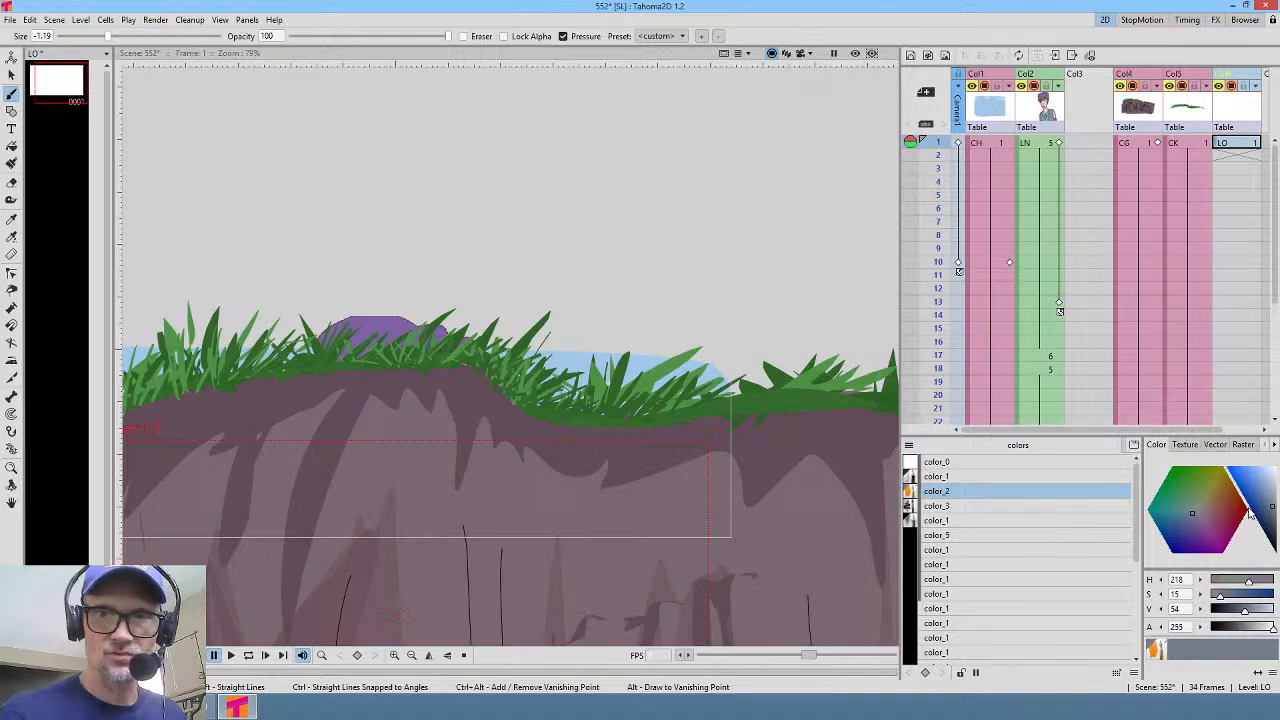
Step: Pick the grass green for color_2, adjust it to S 42 and V 34, and paint soft shading along the grass base
key("r")
left_click(632, 403)
key("b")
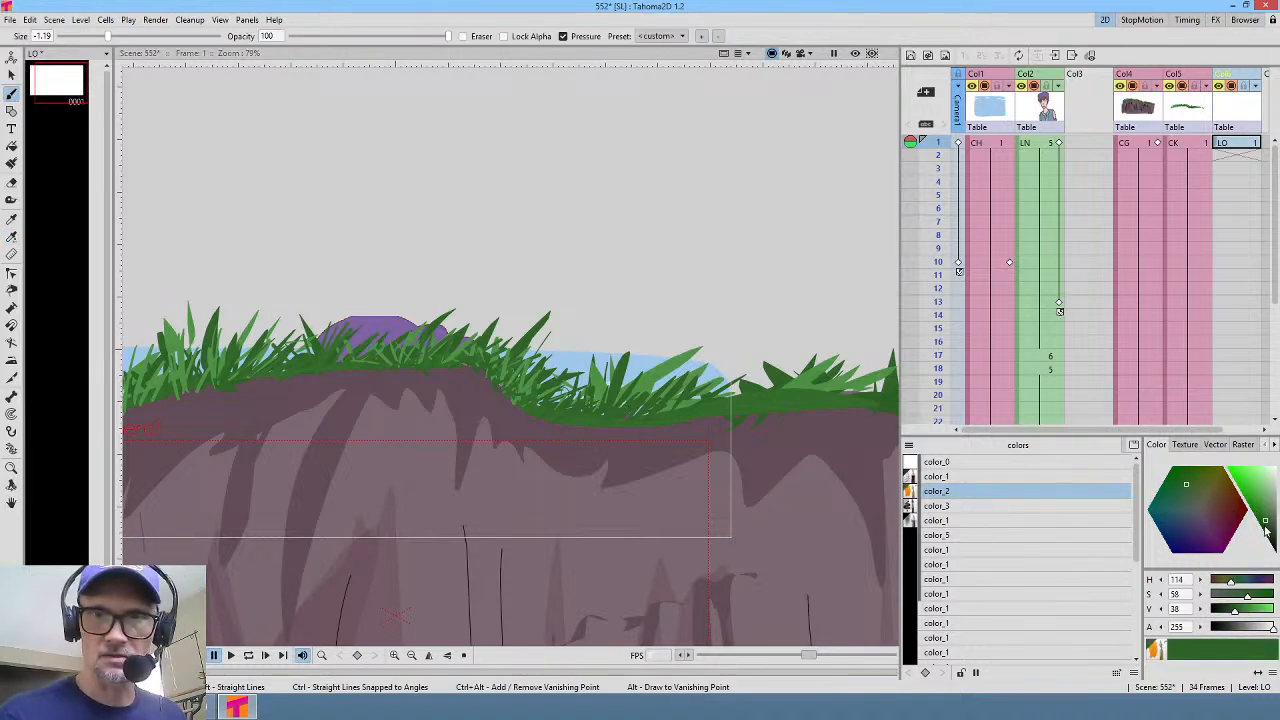
left_click_drag(1268, 522, 1269, 528)
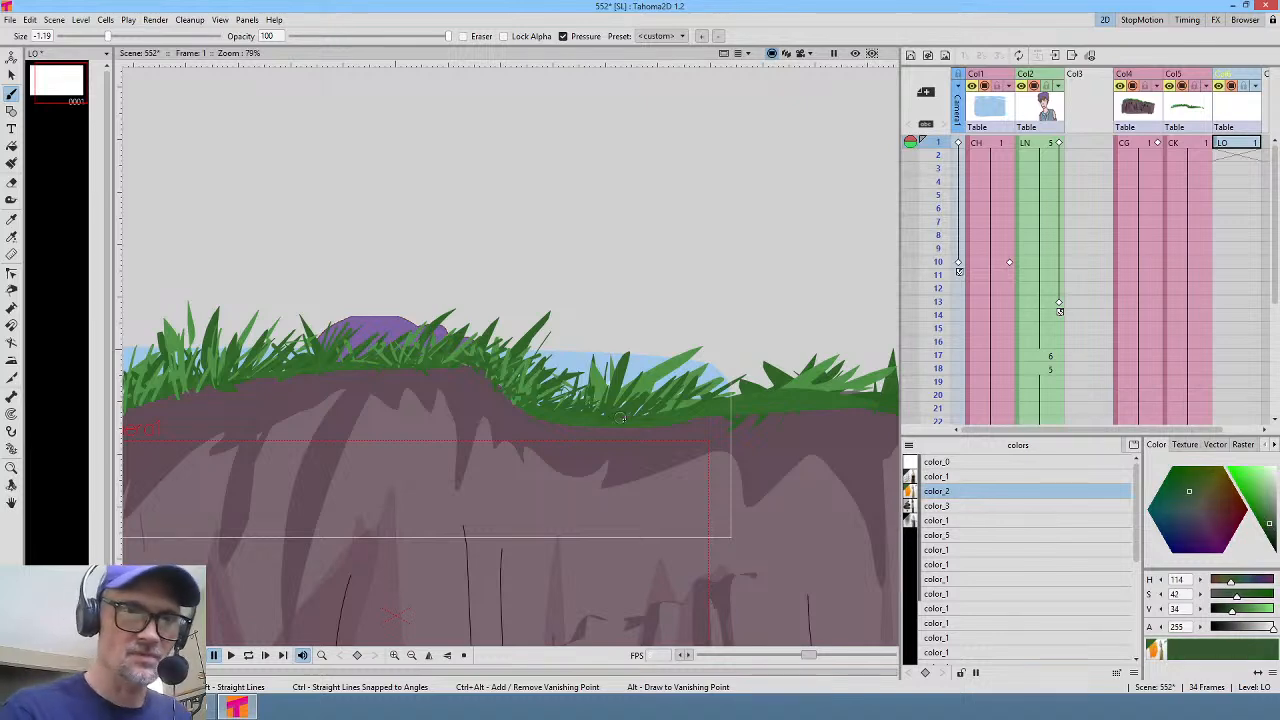
mouse_move(638, 424)
left_mouse_down()
mouse_move(667, 432)
mouse_move(759, 411)
mouse_move(683, 422)
mouse_move(691, 407)
mouse_move(678, 407)
mouse_move(575, 430)
mouse_move(499, 387)
mouse_move(531, 423)
mouse_move(625, 406)
mouse_move(530, 402)
left_mouse_up()
middle_click(677, 349)
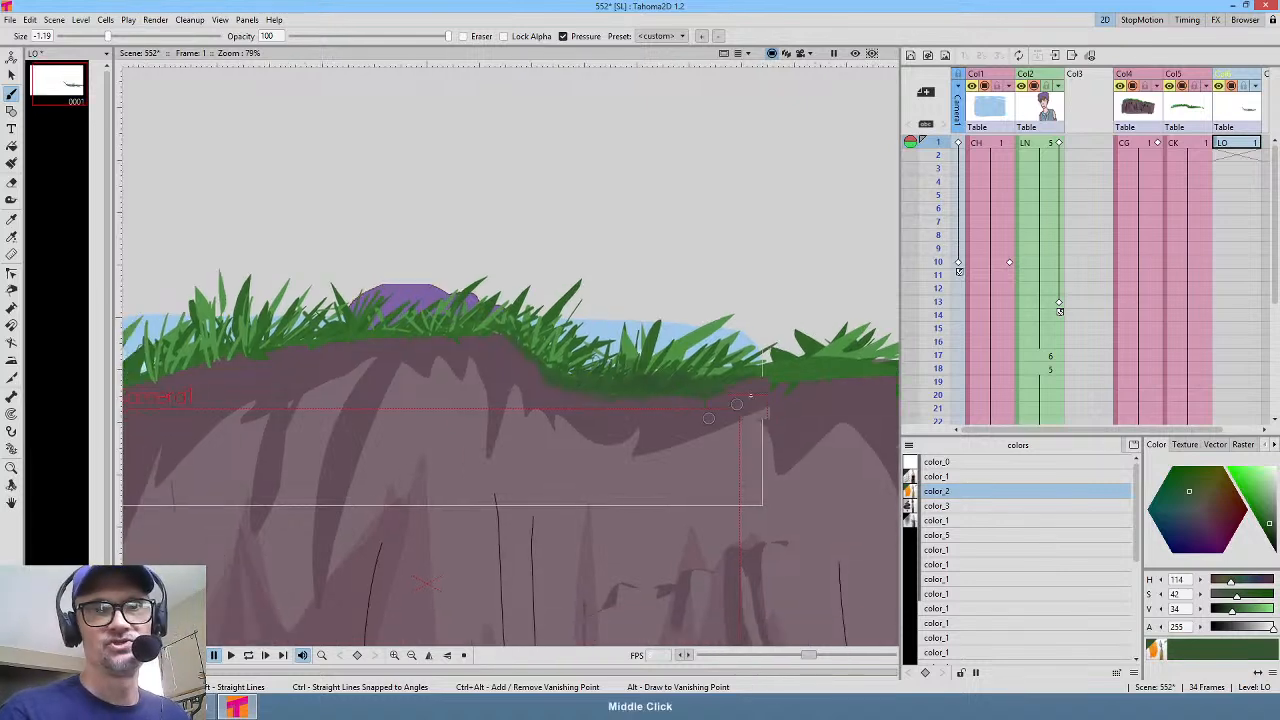
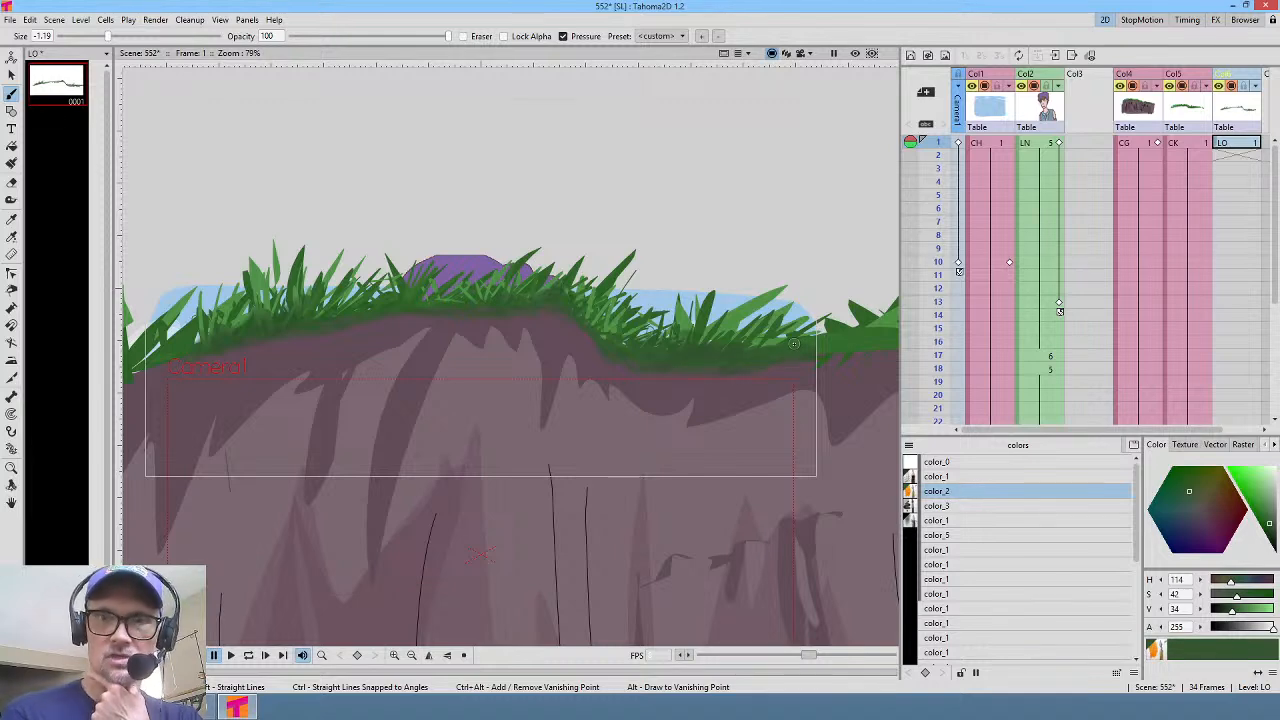
Step: Lower color_2's V to 19 and paint dark shading under the grass in the dip right of the character
left_click_drag(1233, 614, 1222, 614)
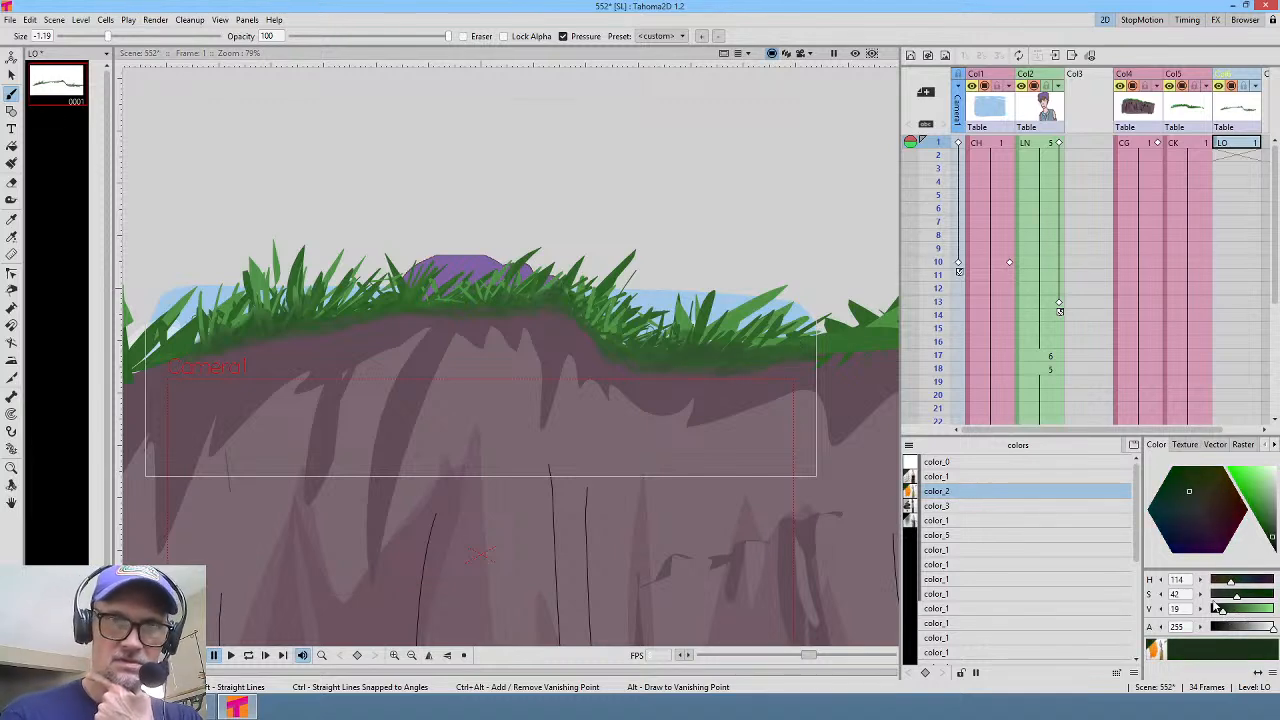
mouse_move(698, 368)
left_mouse_down()
mouse_move(758, 359)
mouse_move(663, 360)
mouse_move(701, 380)
mouse_move(750, 368)
mouse_move(695, 373)
left_mouse_up()
middle_click(764, 393)
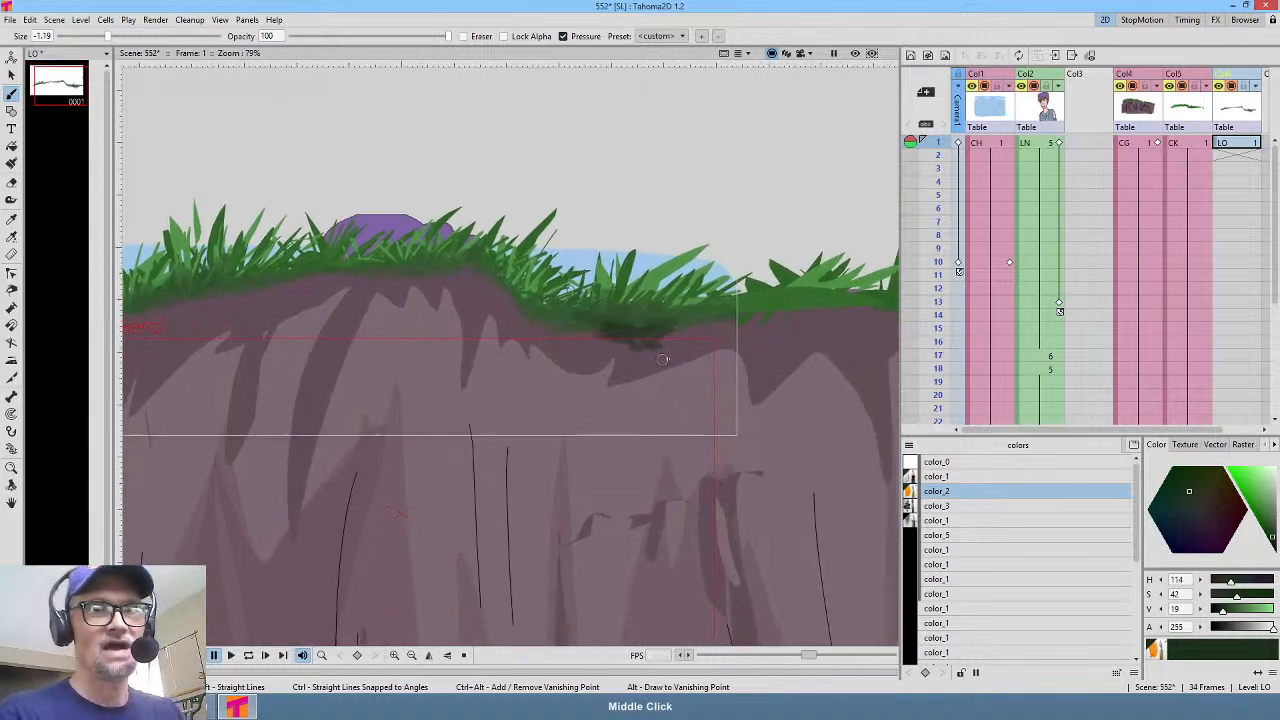
scroll(617, 371, "up", 3)
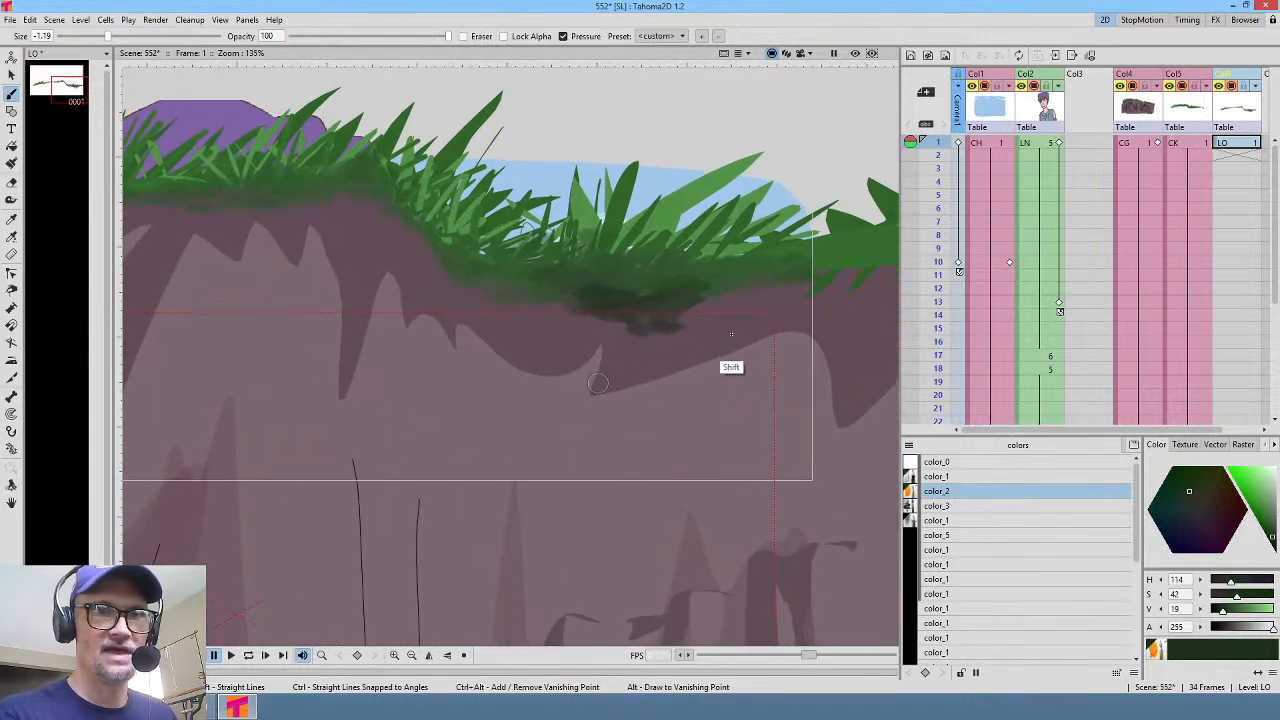
mouse_move(657, 278)
left_mouse_down()
mouse_move(668, 300)
mouse_move(785, 294)
left_mouse_up()
left_click_drag(663, 320, 690, 314)
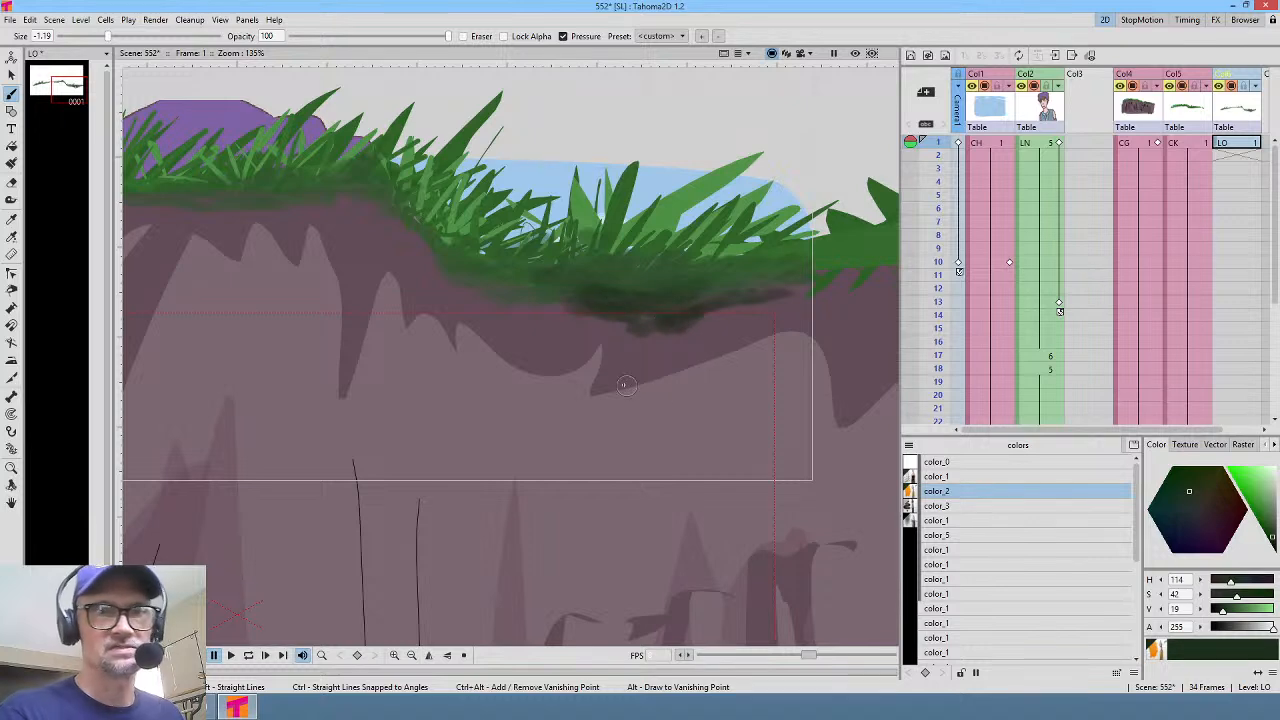
Step: Extend the dark shading up the slope and along the cliff's upper edge below the character
middle_click(620, 298)
mouse_move(815, 418)
left_mouse_down()
mouse_move(646, 375)
mouse_move(672, 293)
mouse_move(624, 392)
mouse_move(648, 367)
mouse_move(614, 378)
mouse_move(617, 341)
mouse_move(603, 315)
mouse_move(613, 365)
mouse_move(578, 303)
mouse_move(671, 377)
mouse_move(618, 345)
mouse_move(675, 342)
mouse_move(574, 303)
mouse_move(581, 358)
mouse_move(560, 347)
mouse_move(556, 299)
mouse_move(543, 293)
mouse_move(511, 339)
mouse_move(536, 366)
mouse_move(551, 310)
mouse_move(554, 375)
mouse_move(574, 319)
mouse_move(503, 294)
mouse_move(458, 302)
left_mouse_up()
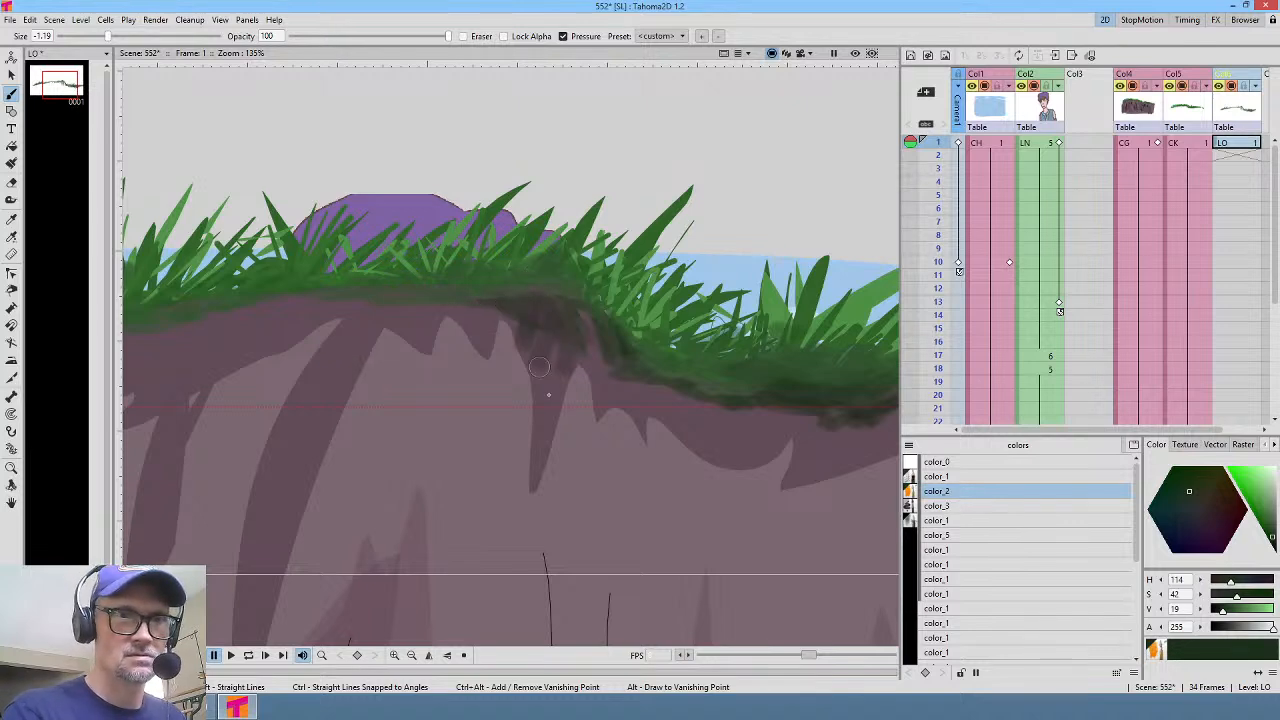
mouse_move(542, 331)
left_mouse_down()
mouse_move(466, 302)
mouse_move(424, 293)
left_mouse_up()
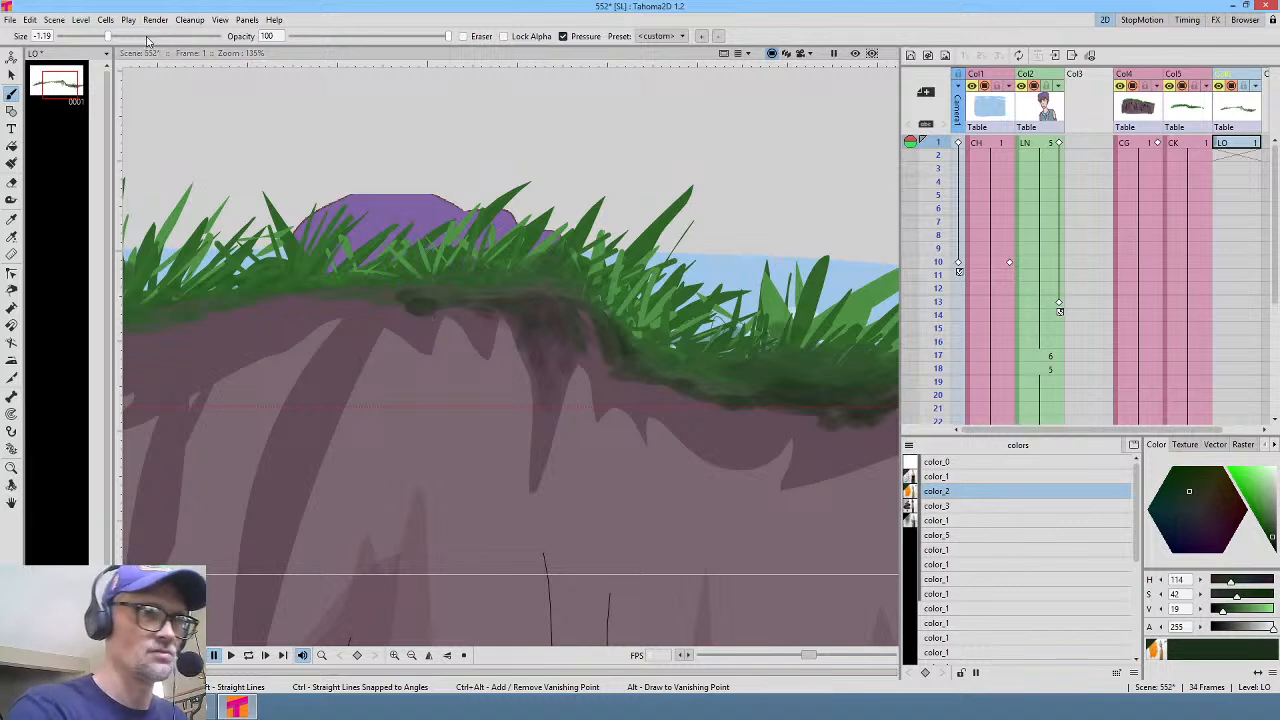
Step: Reduce the brush size to -2.26 and darken the base of the grass at the left end of the LO level
left_click_drag(108, 36, 79, 36)
mouse_move(120, 335)
left_mouse_down()
mouse_move(255, 375)
mouse_move(495, 366)
left_mouse_up()
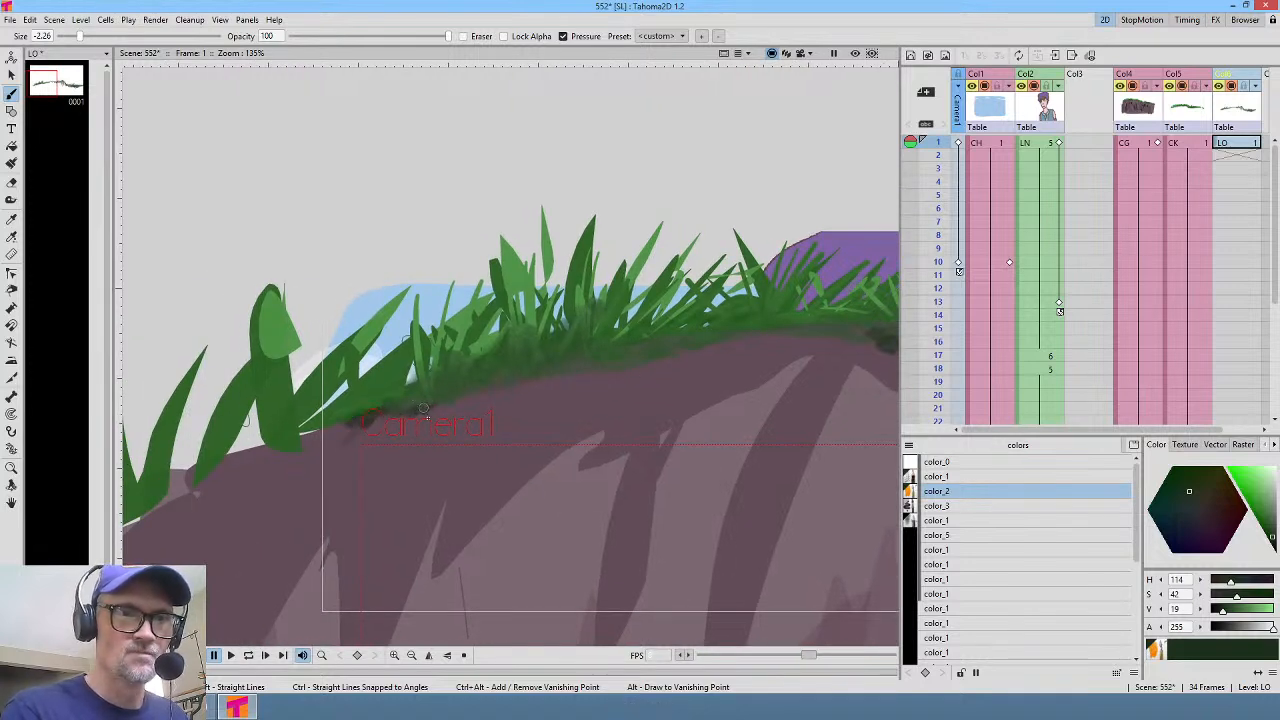
mouse_move(464, 400)
left_mouse_down()
mouse_move(489, 375)
mouse_move(485, 400)
mouse_move(504, 358)
mouse_move(511, 376)
mouse_move(524, 368)
mouse_move(510, 390)
mouse_move(508, 348)
mouse_move(486, 373)
mouse_move(506, 390)
mouse_move(545, 376)
left_mouse_up()
left_click(64, 200)
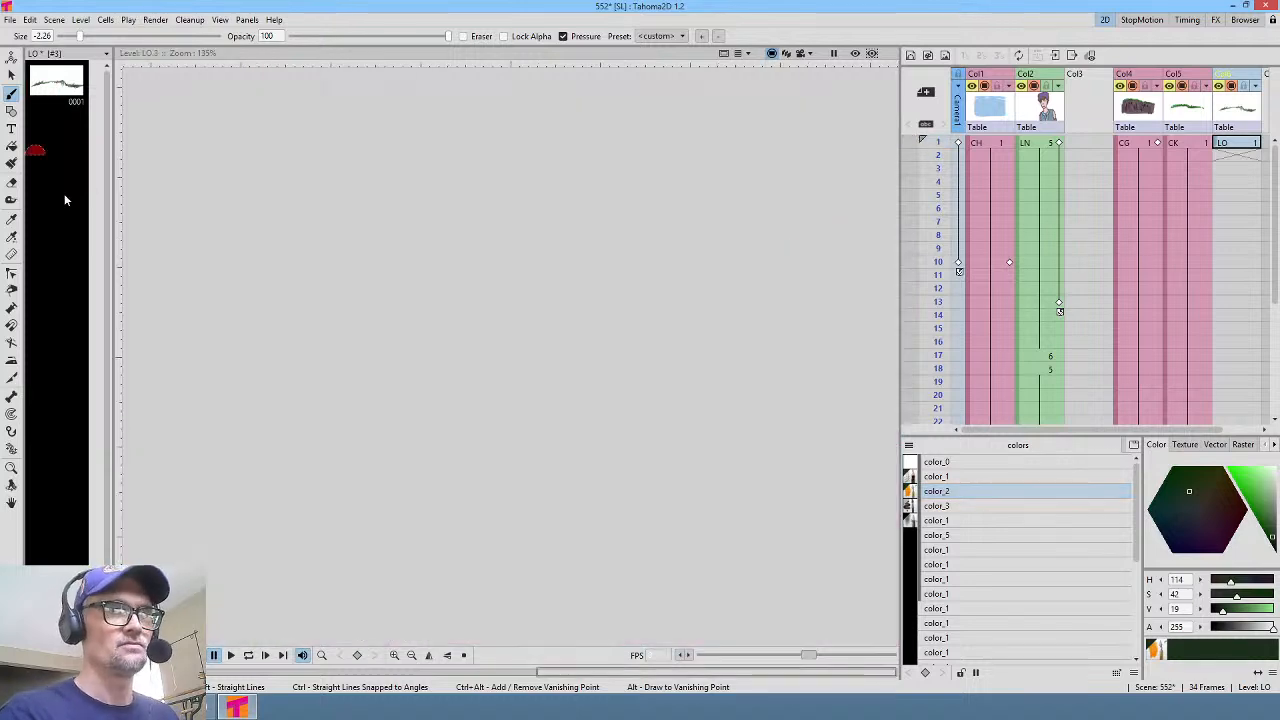
left_click(1240, 145)
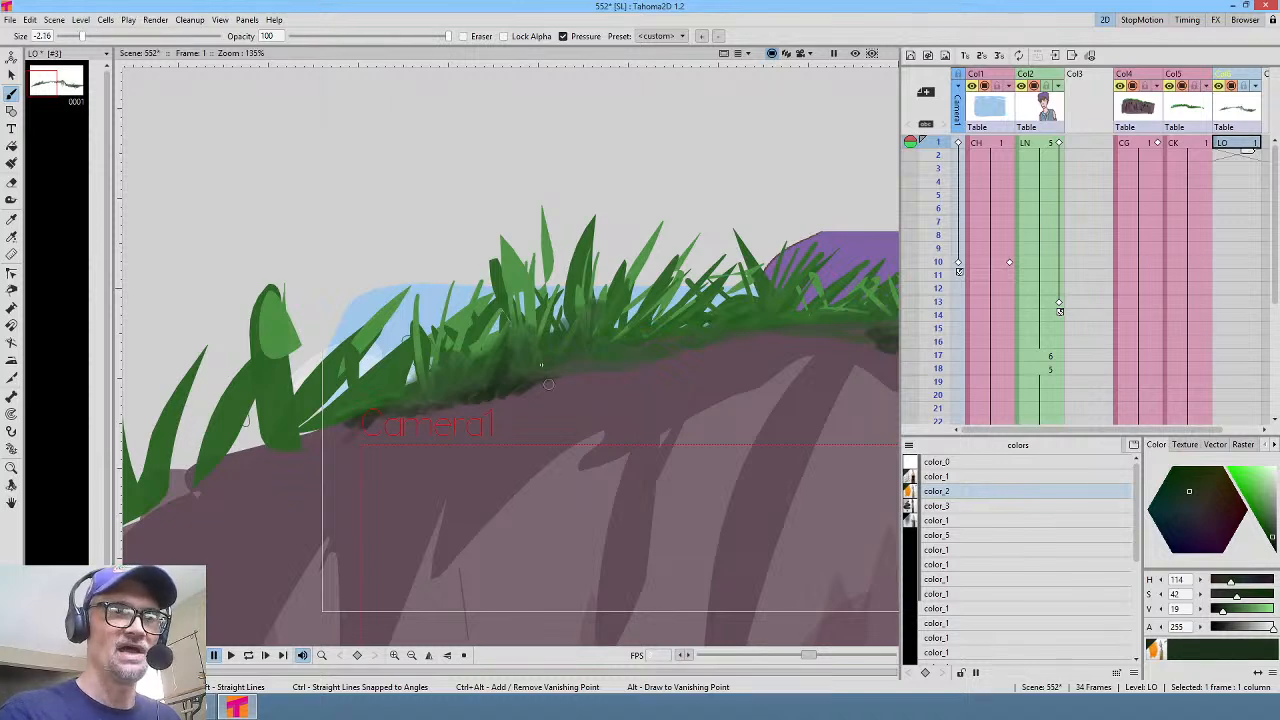
Step: Continue the fine dark shading along the grass base from the left clump to the cliff edge below the character
left_click_drag(550, 380, 577, 370)
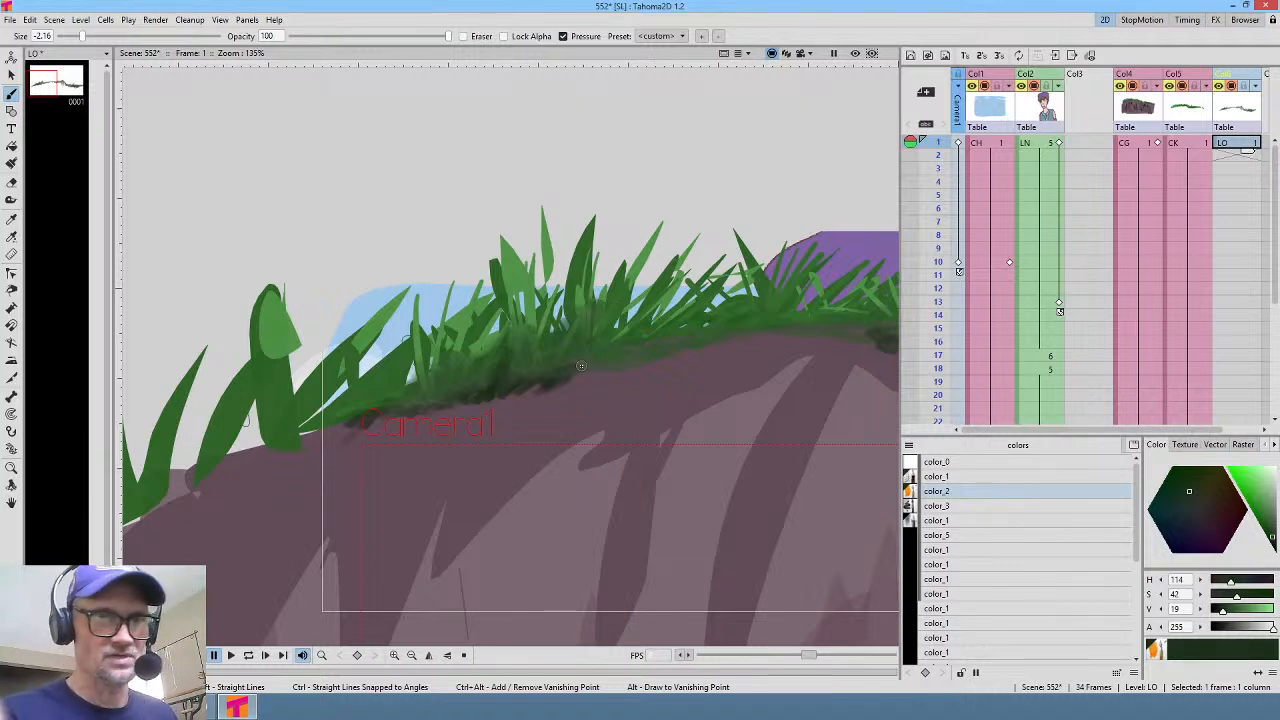
mouse_move(582, 359)
left_mouse_down()
mouse_move(552, 362)
mouse_move(540, 379)
mouse_move(589, 327)
mouse_move(576, 360)
mouse_move(599, 378)
mouse_move(588, 354)
mouse_move(624, 373)
mouse_move(651, 352)
mouse_move(599, 378)
mouse_move(540, 383)
mouse_move(574, 380)
mouse_move(561, 396)
mouse_move(572, 397)
mouse_move(606, 376)
mouse_move(512, 389)
mouse_move(535, 386)
mouse_move(509, 409)
mouse_move(506, 389)
mouse_move(465, 398)
mouse_move(527, 387)
mouse_move(532, 404)
mouse_move(632, 353)
mouse_move(627, 371)
mouse_move(787, 333)
mouse_move(694, 355)
mouse_move(753, 331)
mouse_move(786, 327)
mouse_move(787, 343)
mouse_move(766, 335)
mouse_move(683, 358)
mouse_move(806, 330)
left_mouse_up()
left_click_drag(729, 413, 580, 421)
left_click_drag(705, 340, 749, 347)
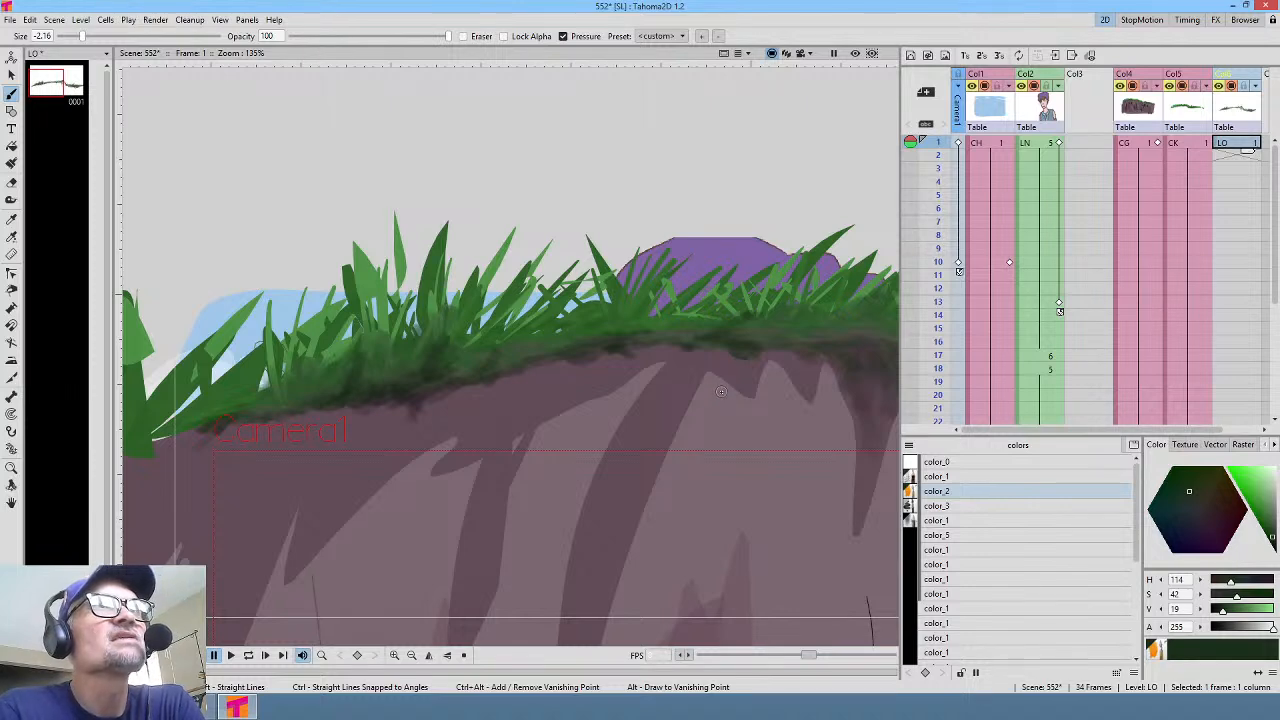
mouse_move(741, 344)
left_mouse_down()
mouse_move(778, 355)
mouse_move(767, 342)
mouse_move(778, 333)
mouse_move(725, 338)
mouse_move(818, 322)
mouse_move(791, 365)
mouse_move(712, 364)
mouse_move(599, 391)
mouse_move(643, 340)
mouse_move(632, 371)
mouse_move(660, 360)
mouse_move(647, 393)
mouse_move(689, 394)
mouse_move(678, 419)
mouse_move(681, 391)
mouse_move(615, 376)
mouse_move(668, 392)
mouse_move(681, 426)
left_mouse_up()
mouse_move(716, 382)
left_mouse_down()
mouse_move(752, 402)
mouse_move(714, 378)
mouse_move(746, 376)
mouse_move(758, 394)
mouse_move(740, 402)
mouse_move(718, 378)
left_mouse_up()
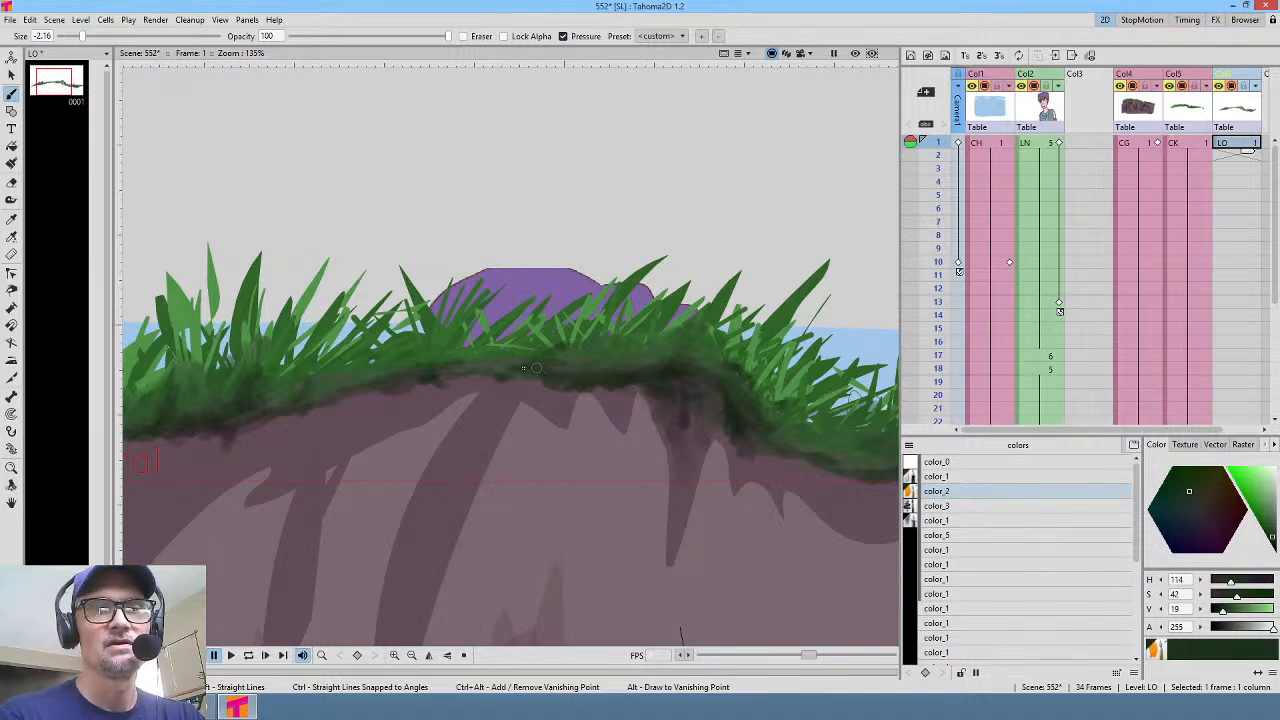
Step: Show only the LO level in the viewer and examine its painted shading on its own
scroll(628, 366, "down", 5)
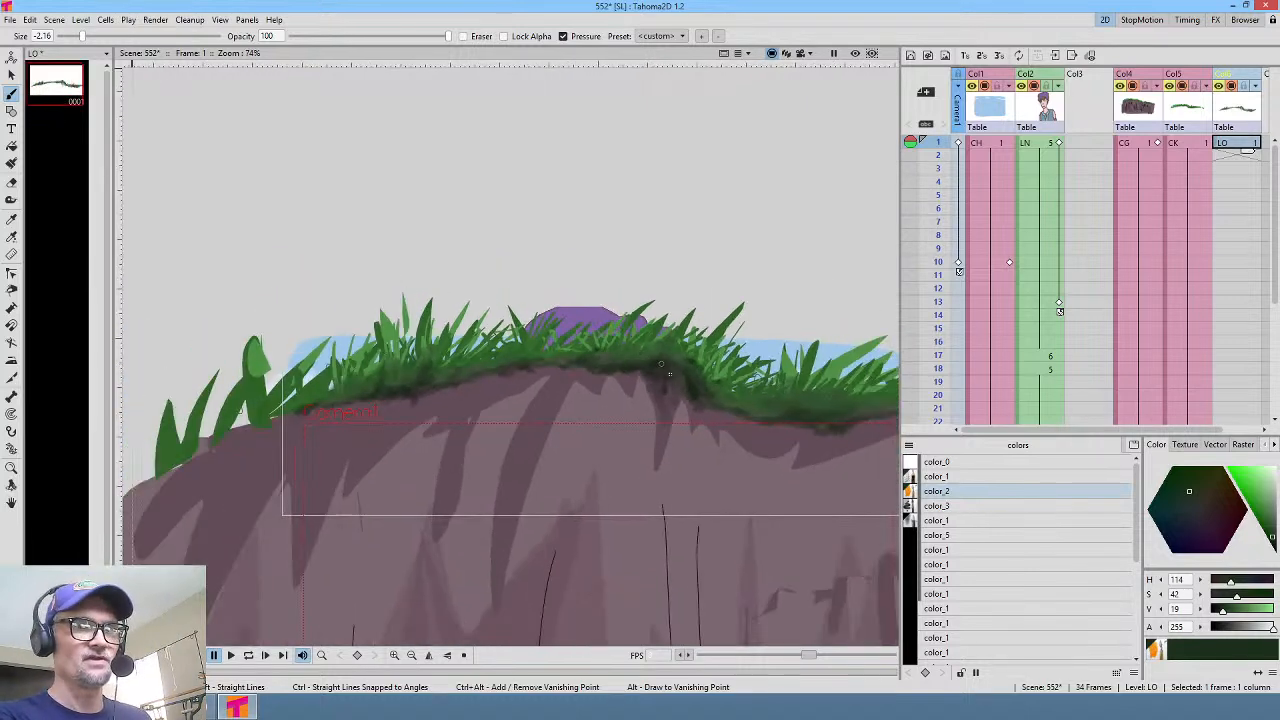
left_click_drag(318, 182, 221, 158)
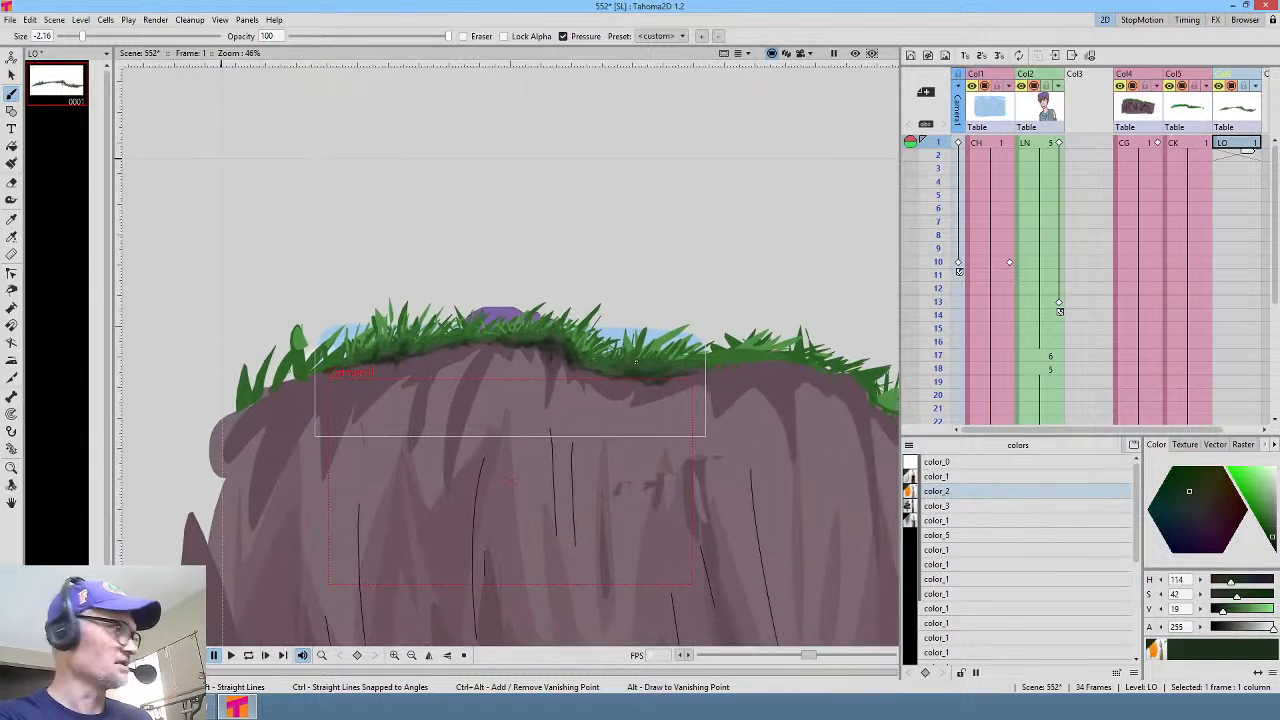
key("shift+s")
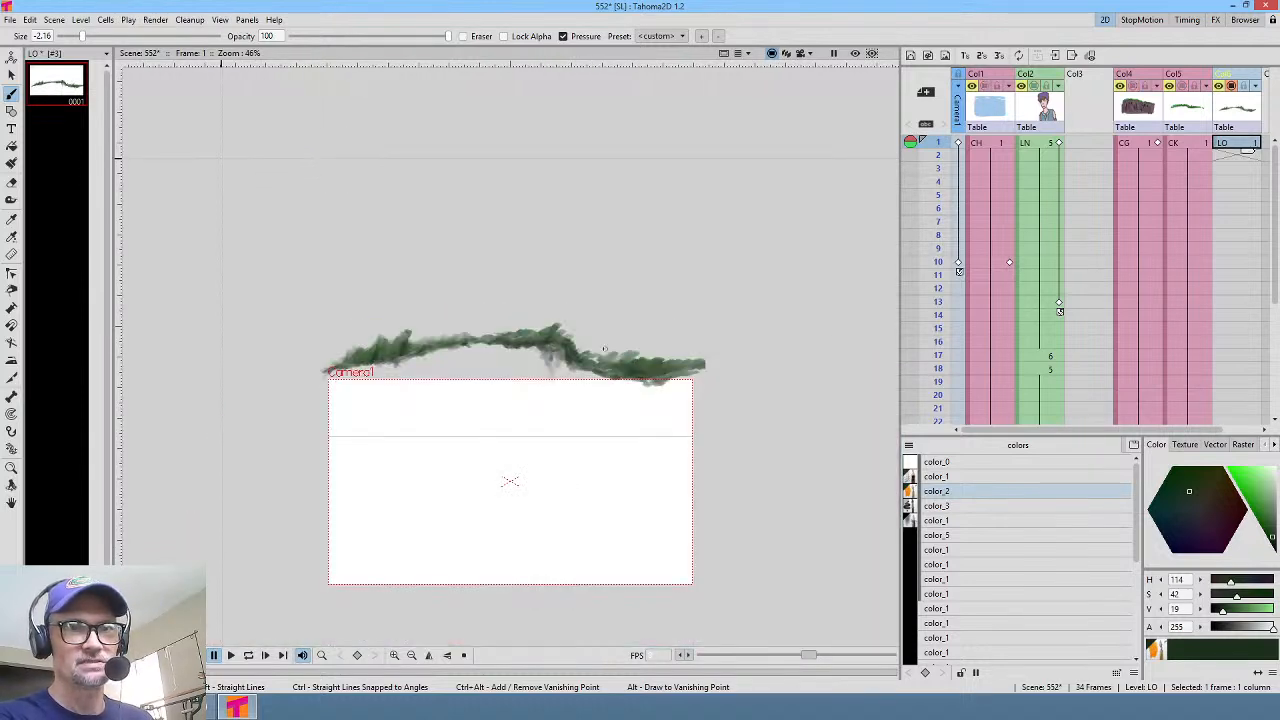
scroll(600, 349, "up", 5)
scroll(591, 347, "down", 2)
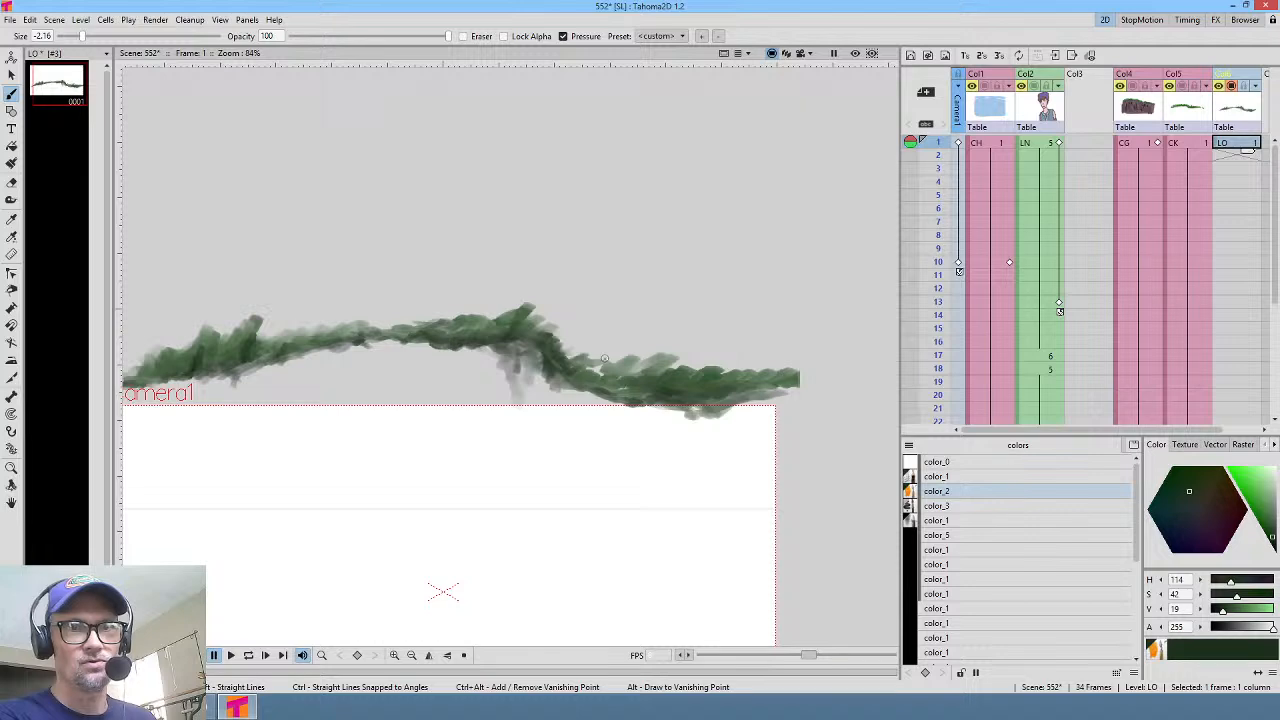
Step: Show all the levels together again and switch the viewer to the camera view
key("shift+s")
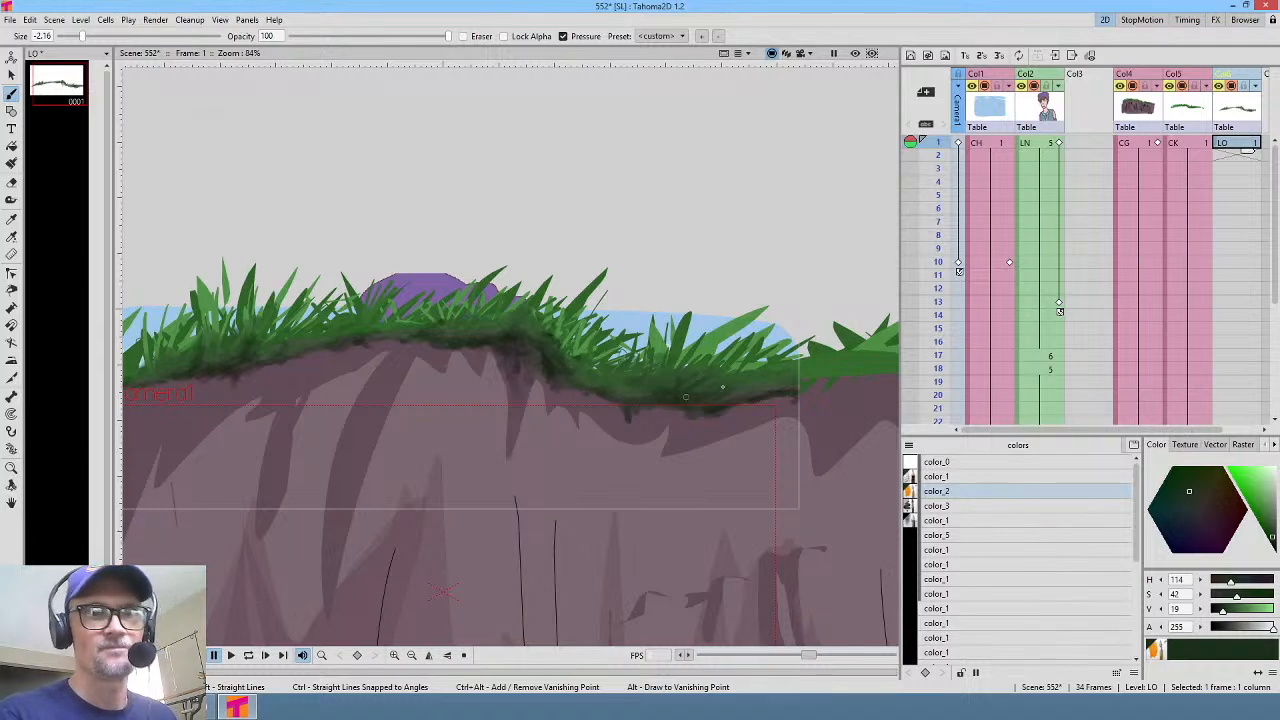
scroll(652, 326, "down", 2)
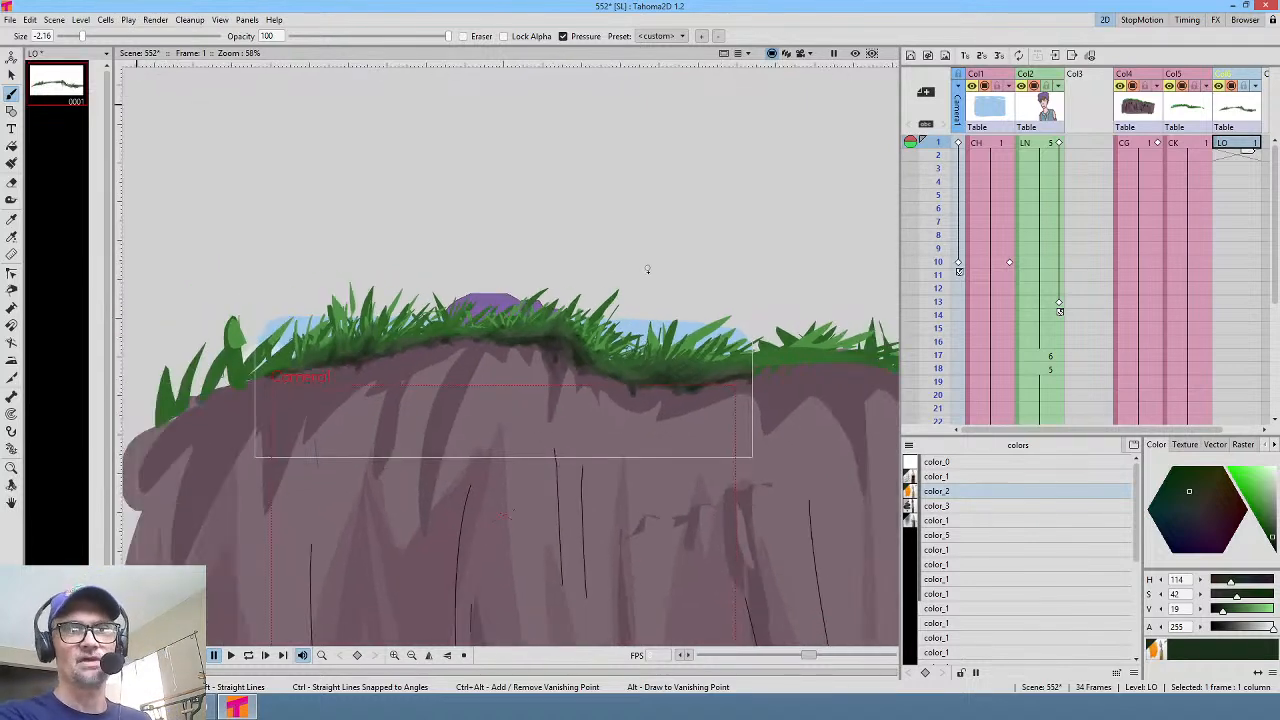
left_click(801, 55)
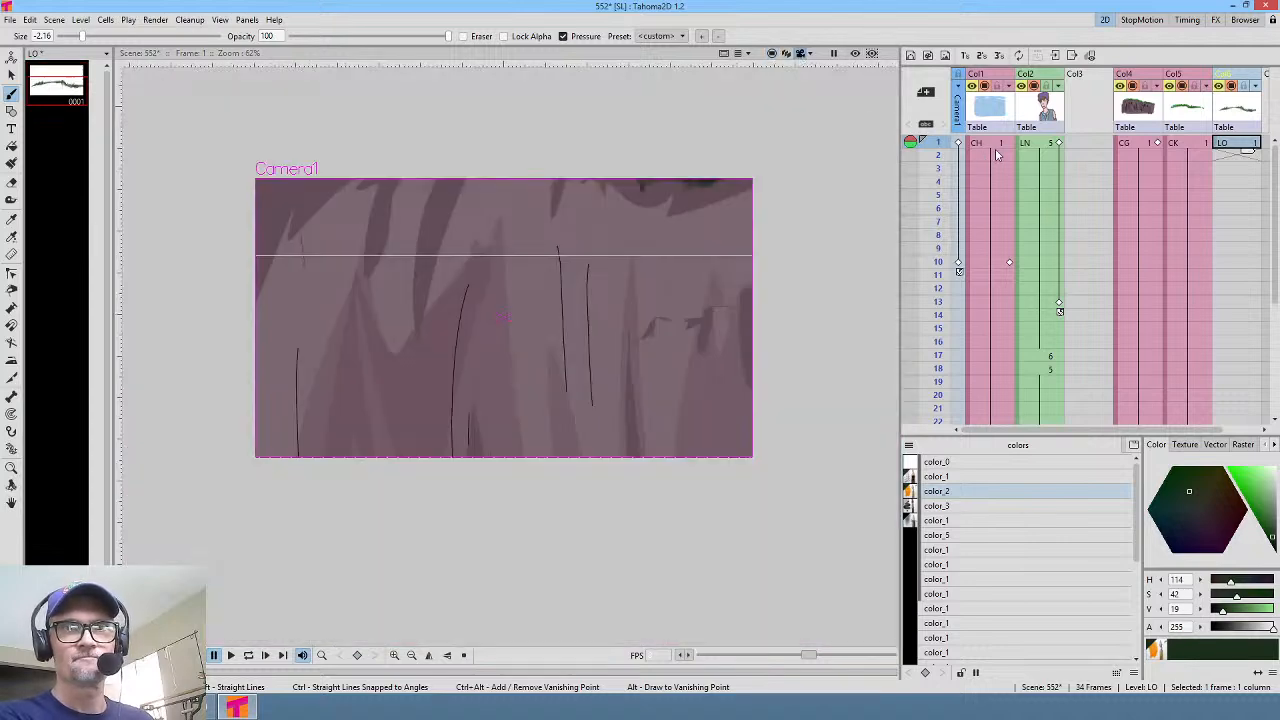
Step: Set the render output folder to +scenes\552\render, save and render the scene, and close the output settings
left_click(155, 19)
left_click(174, 85)
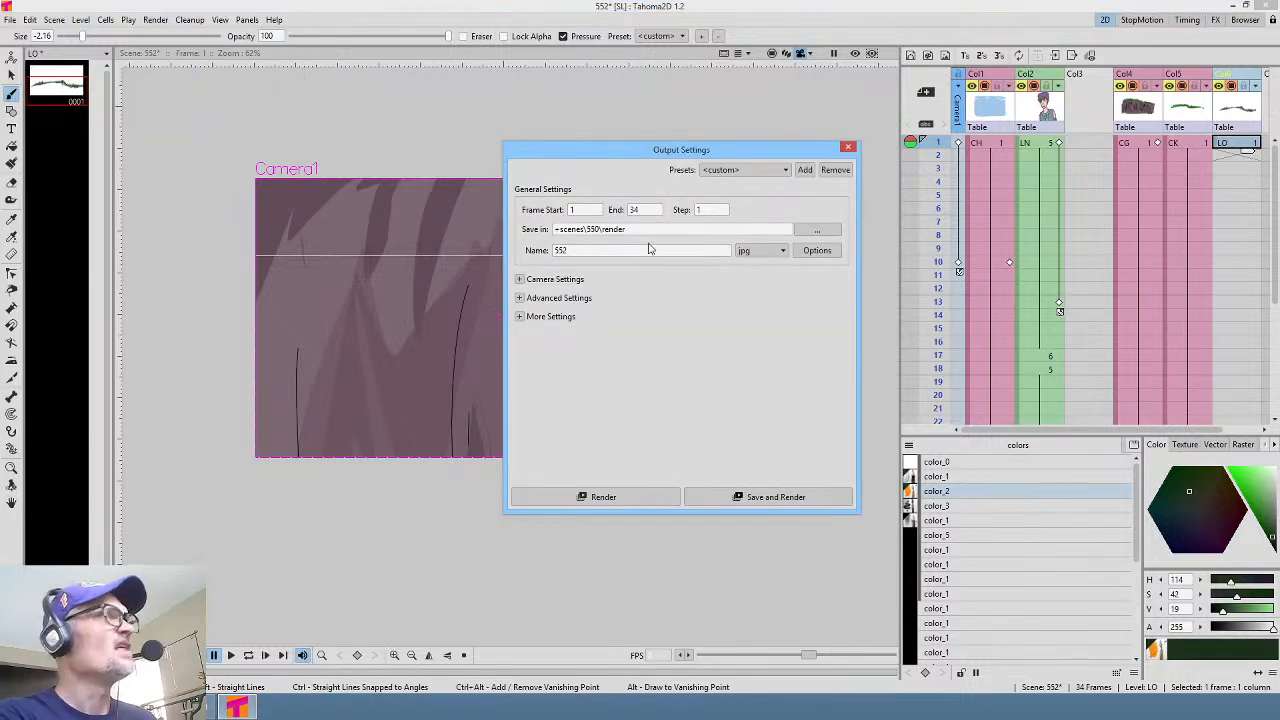
triple_click(598, 229)
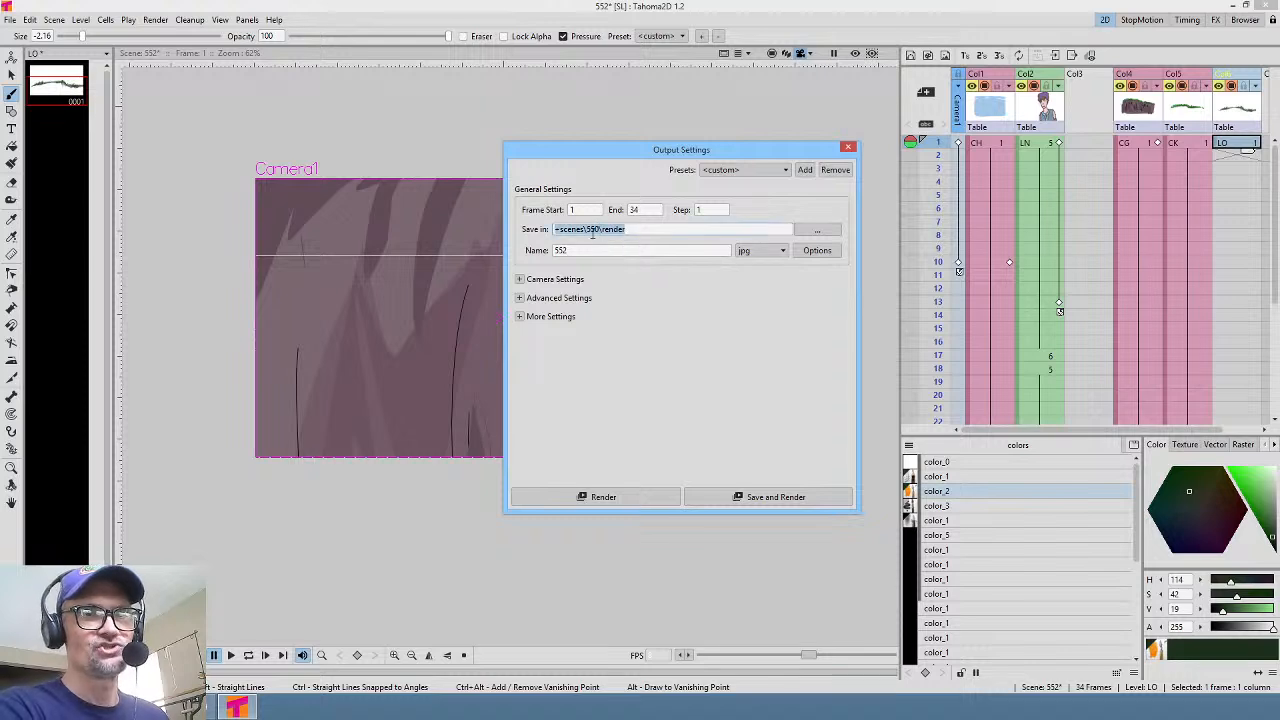
left_click(600, 229)
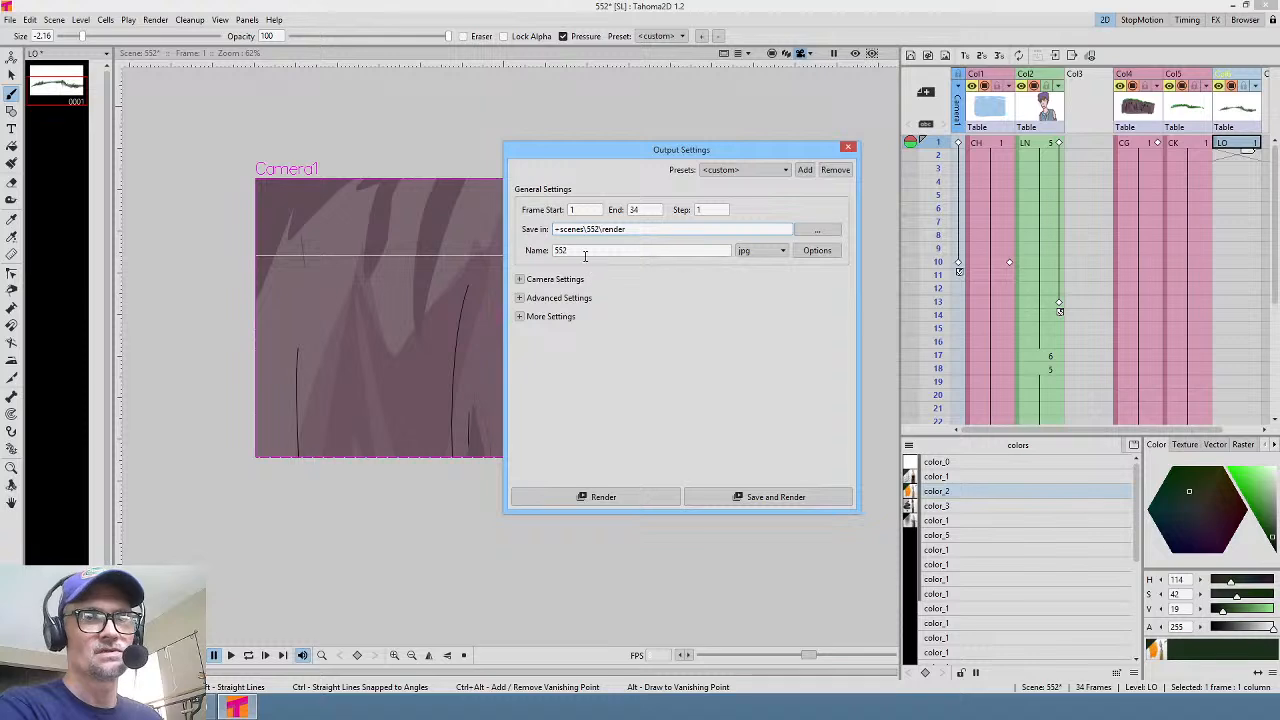
left_click(760, 502)
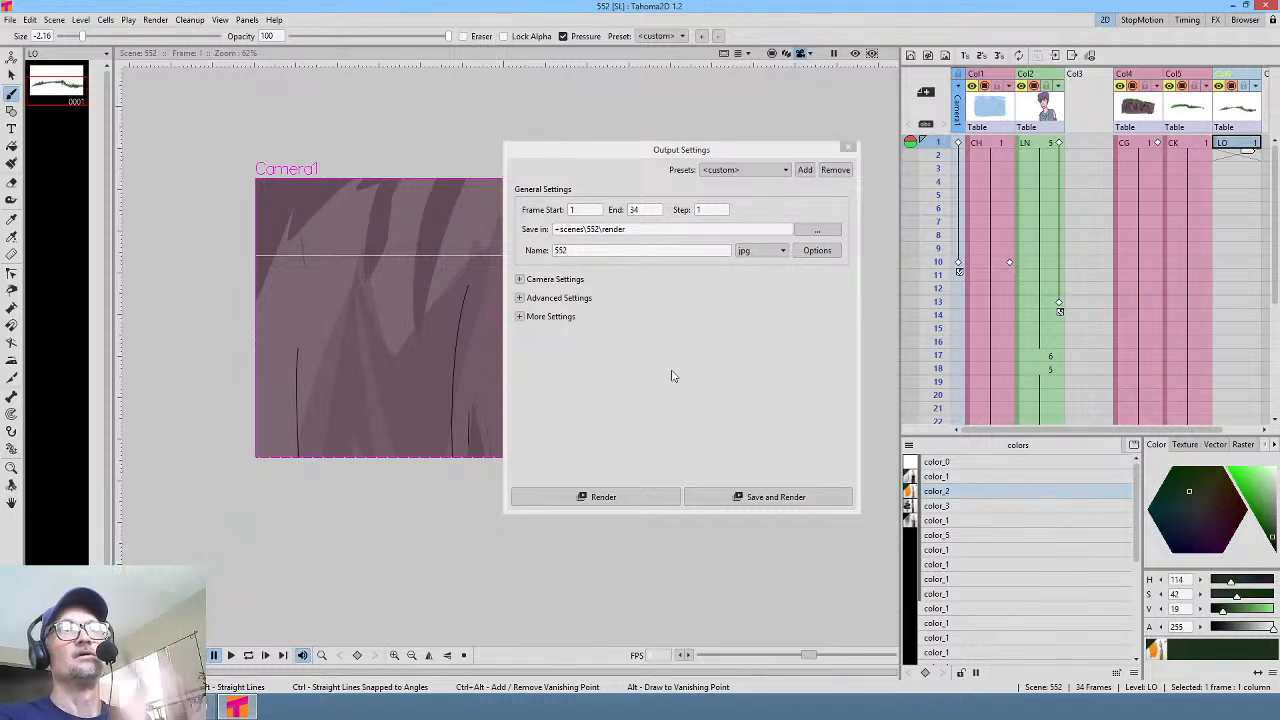
left_click(757, 498)
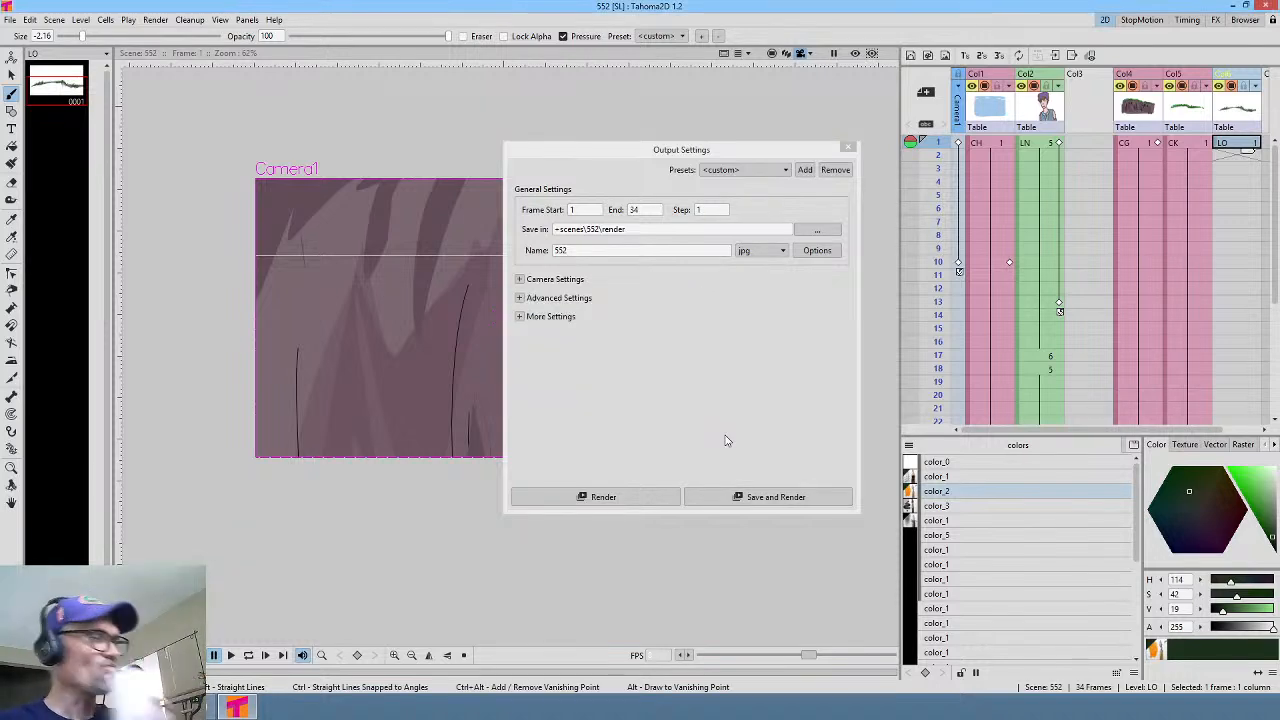
left_click(848, 147)
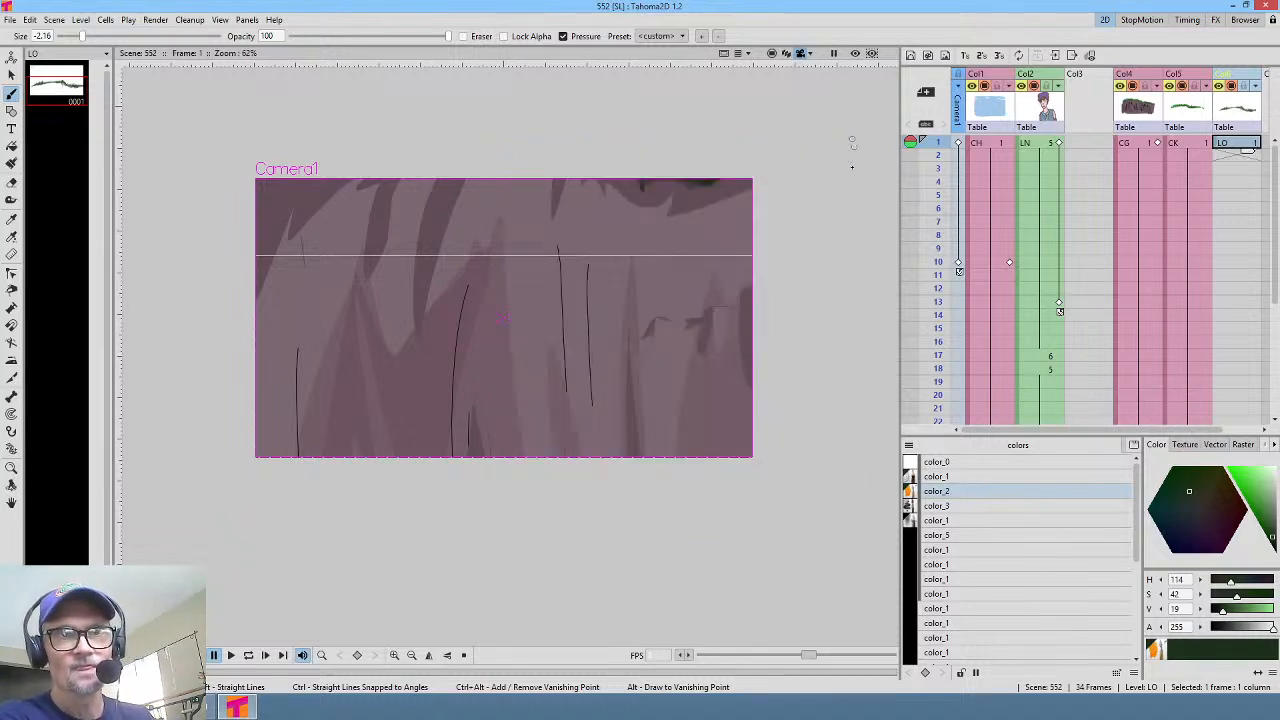
Step: Extend the LO shading level across all 34 frames and save the scene with its levels
left_click(939, 169)
left_click_drag(940, 175, 937, 357)
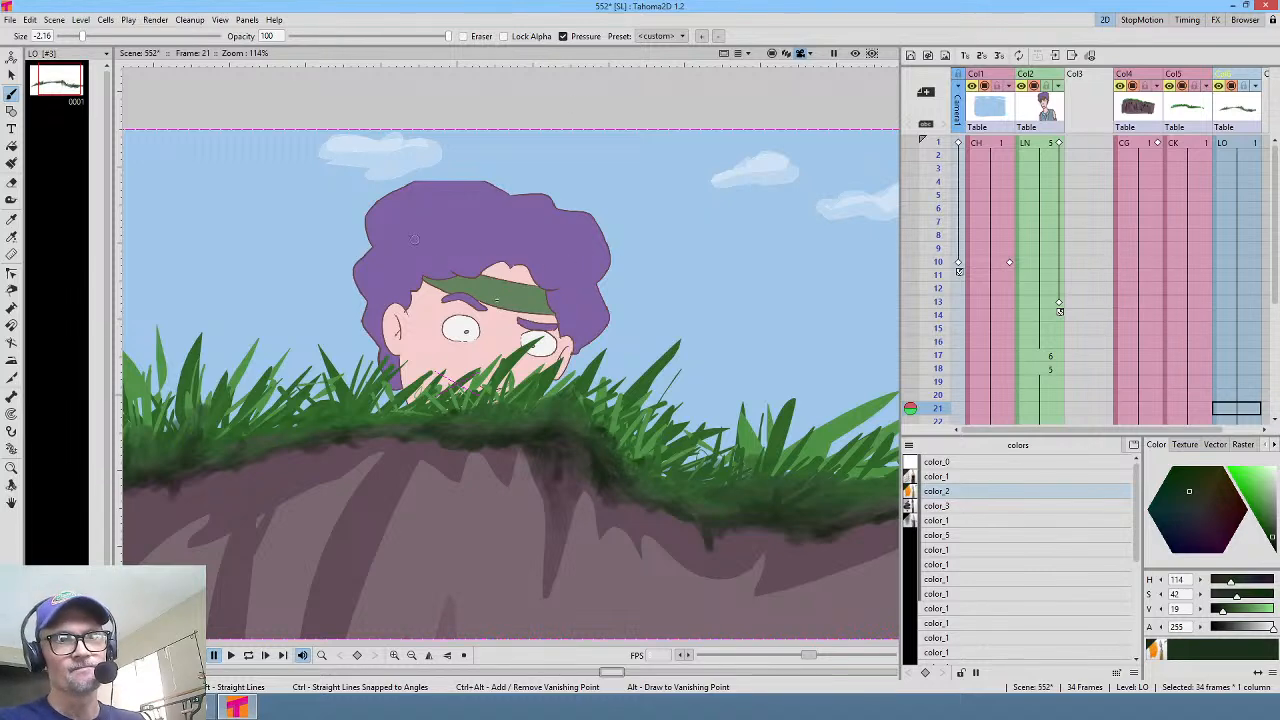
left_click(10, 19)
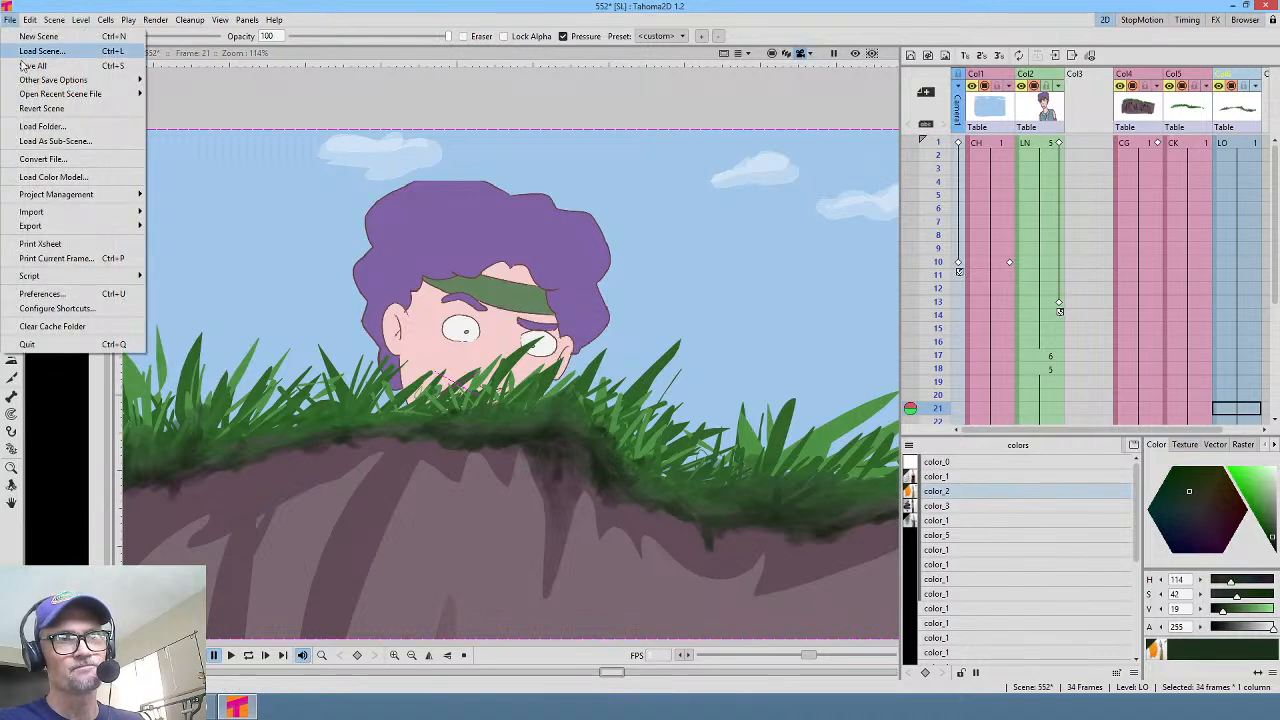
left_click(24, 65)
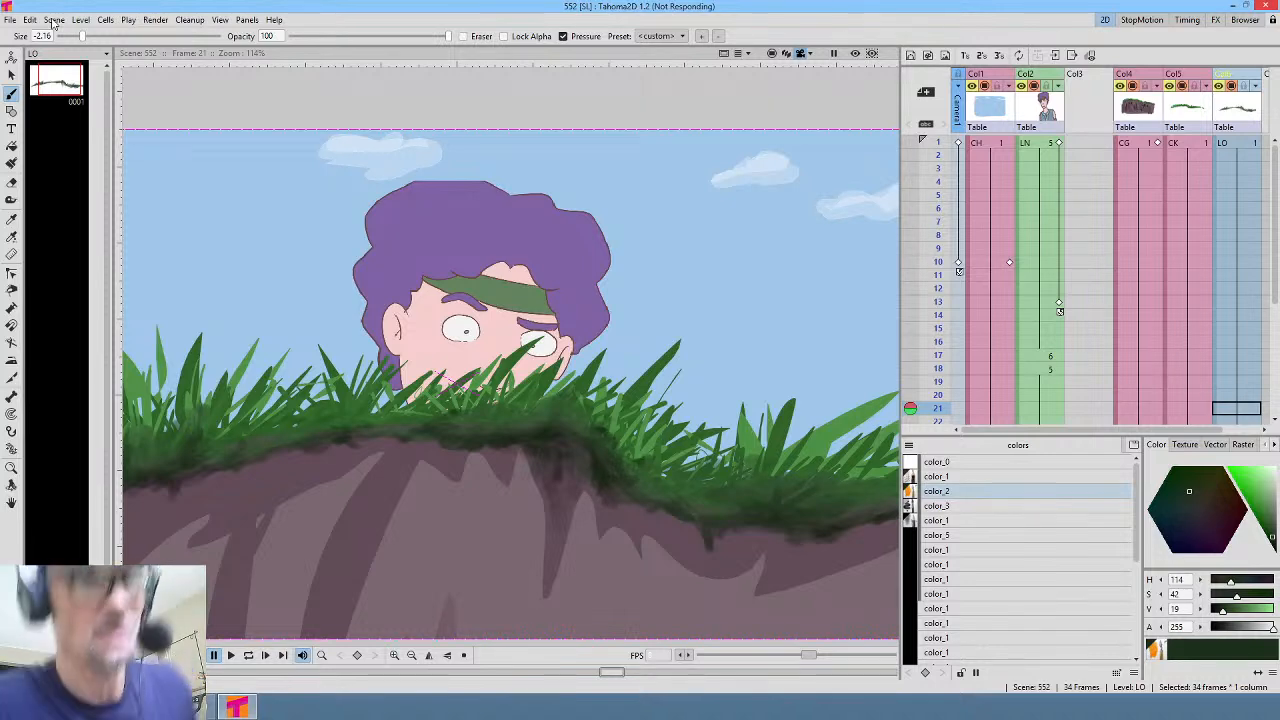
Step: Open the scene settings to check the frame rate and close them unchanged
left_click(80, 21)
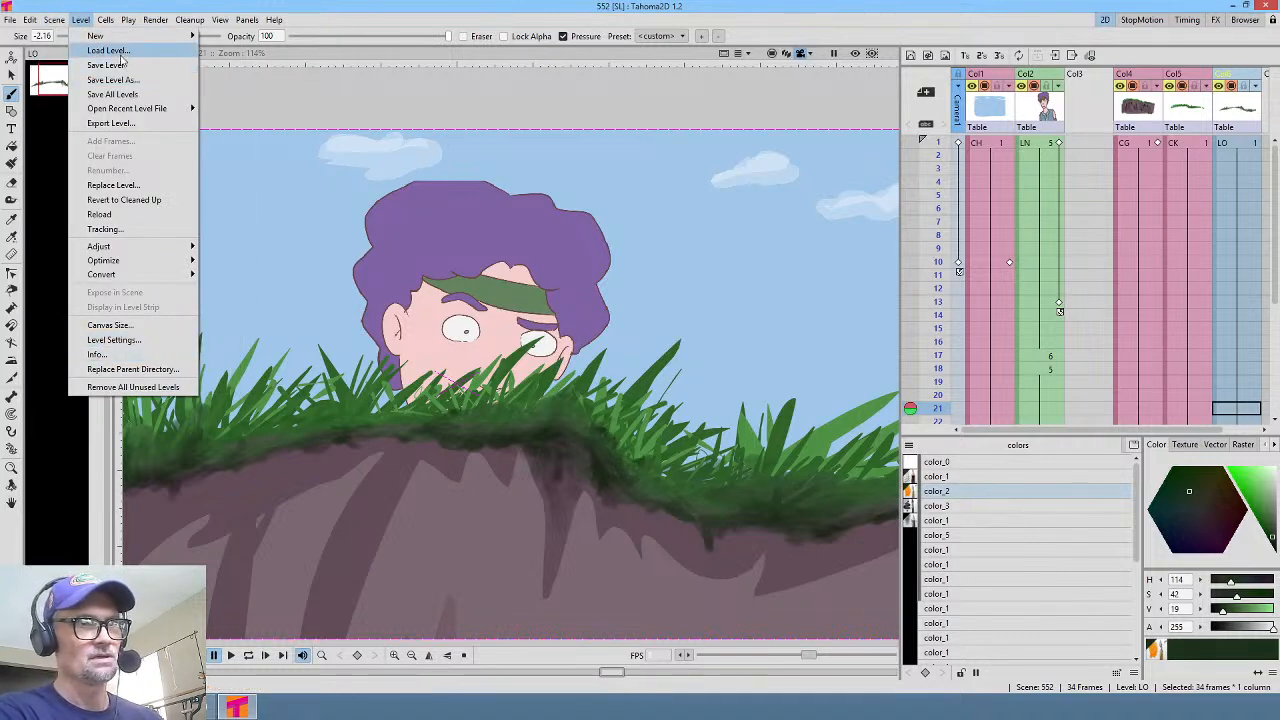
left_click(90, 36)
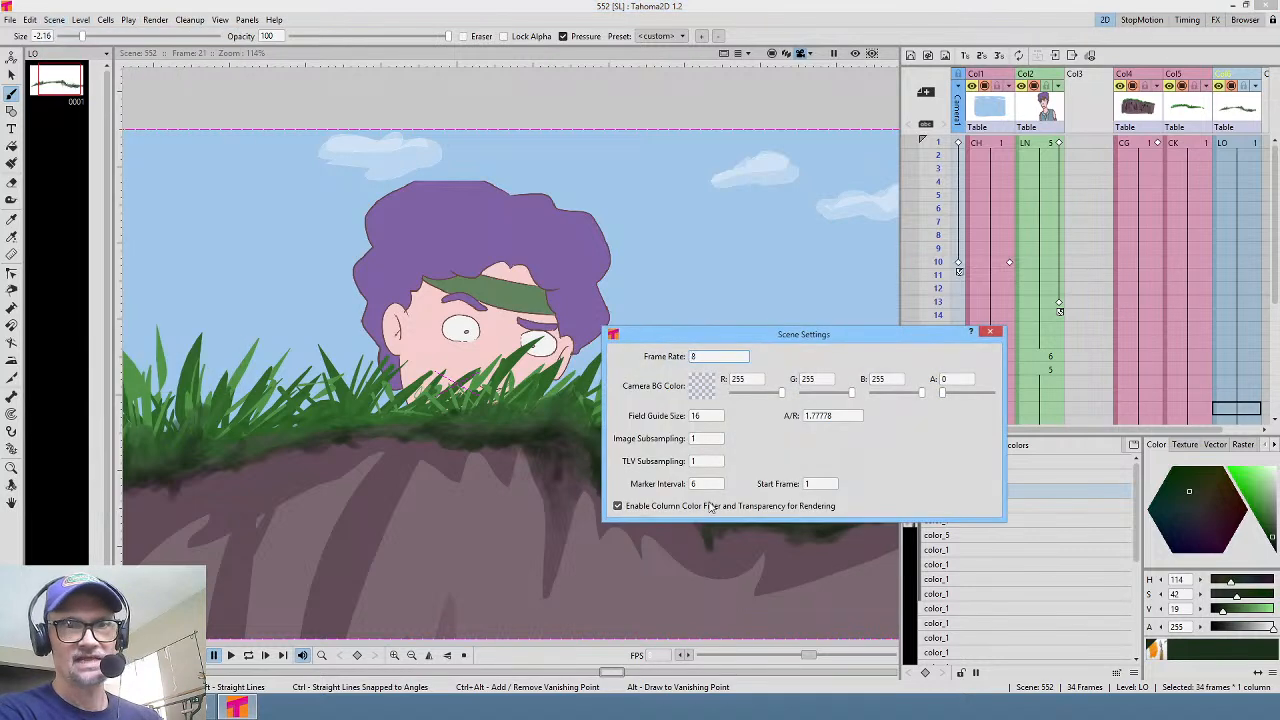
left_click(989, 332)
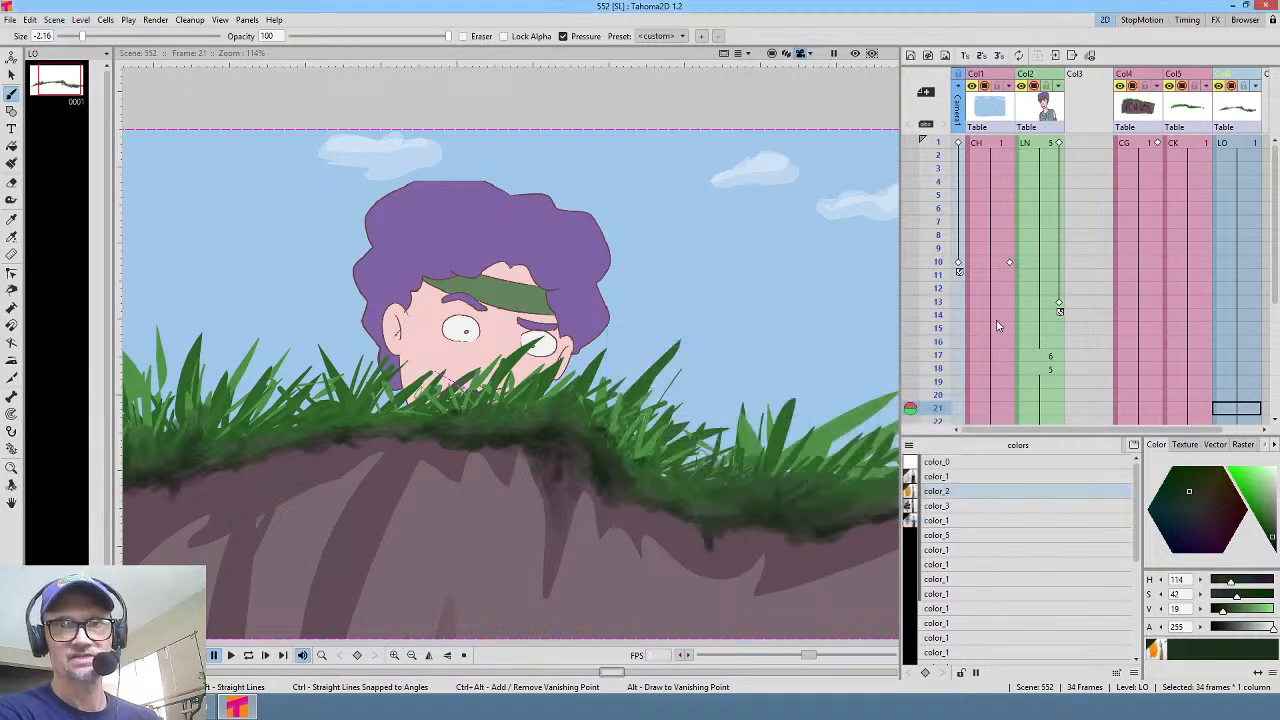
Step: Create a new vector level named CL at frame 13 of the empty column Col3
left_click(1087, 304)
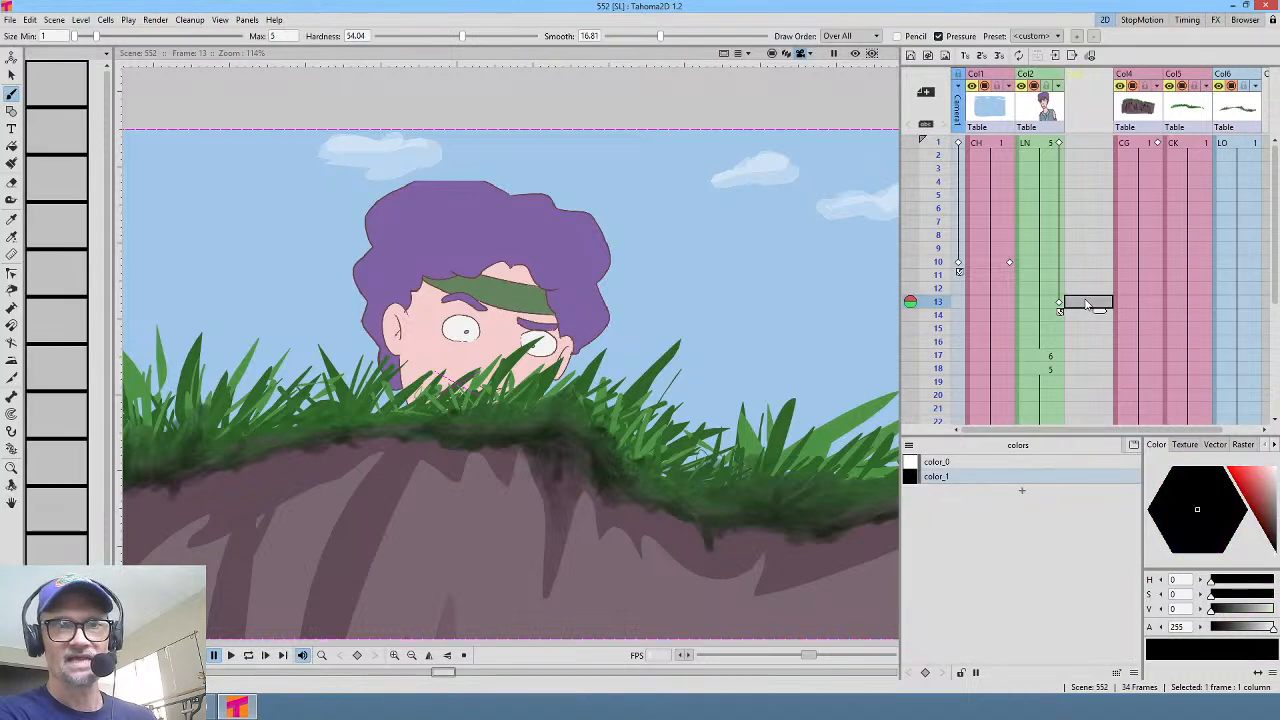
left_click(939, 167)
left_click_drag(939, 200, 937, 312)
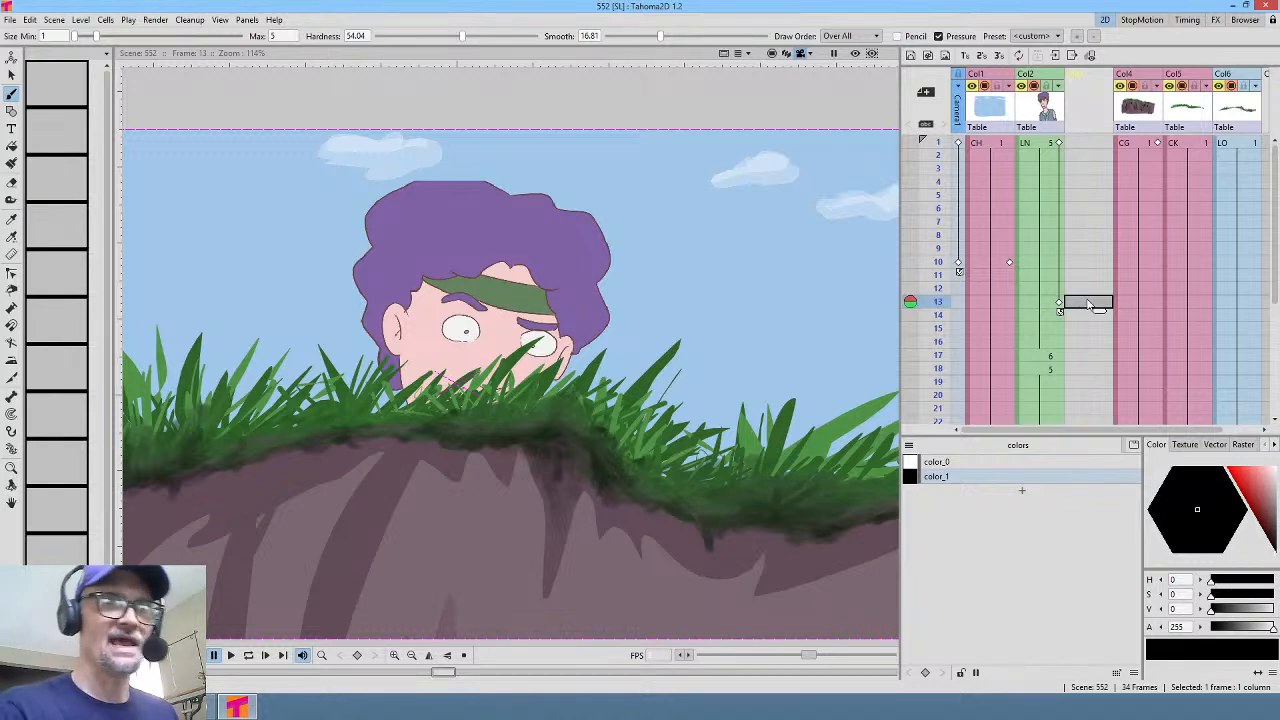
left_click(910, 56)
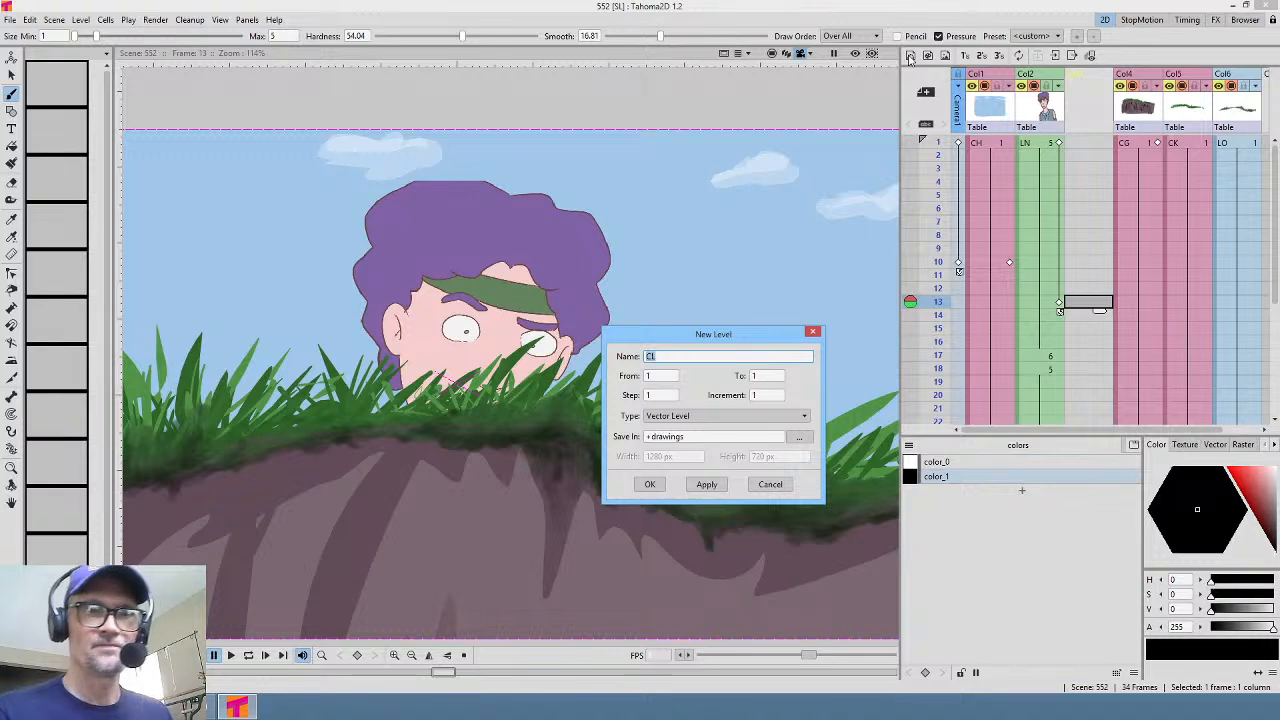
left_click(651, 484)
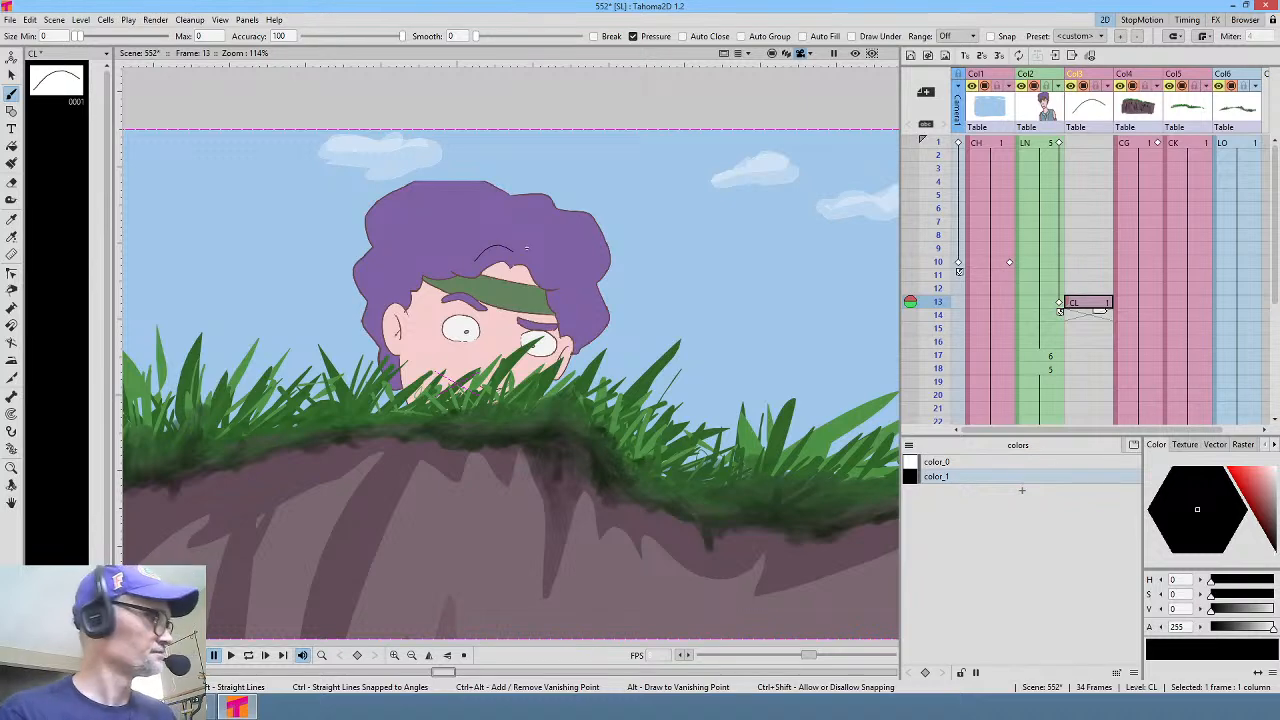
Step: Enable Auto Close, Auto Group and Auto Fill, and draw filled black shadow shapes along the character's hairline on the CL level
left_click(700, 37)
left_click(760, 37)
left_click(818, 37)
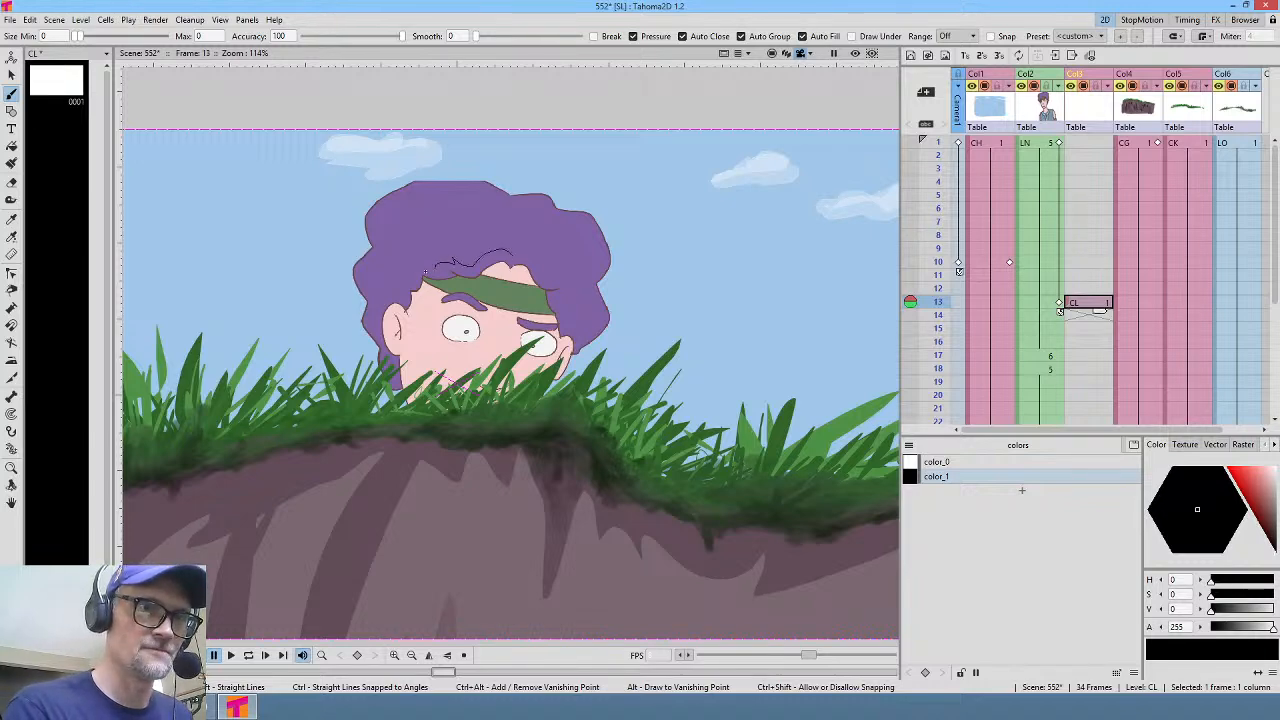
left_click_drag(420, 311, 511, 268)
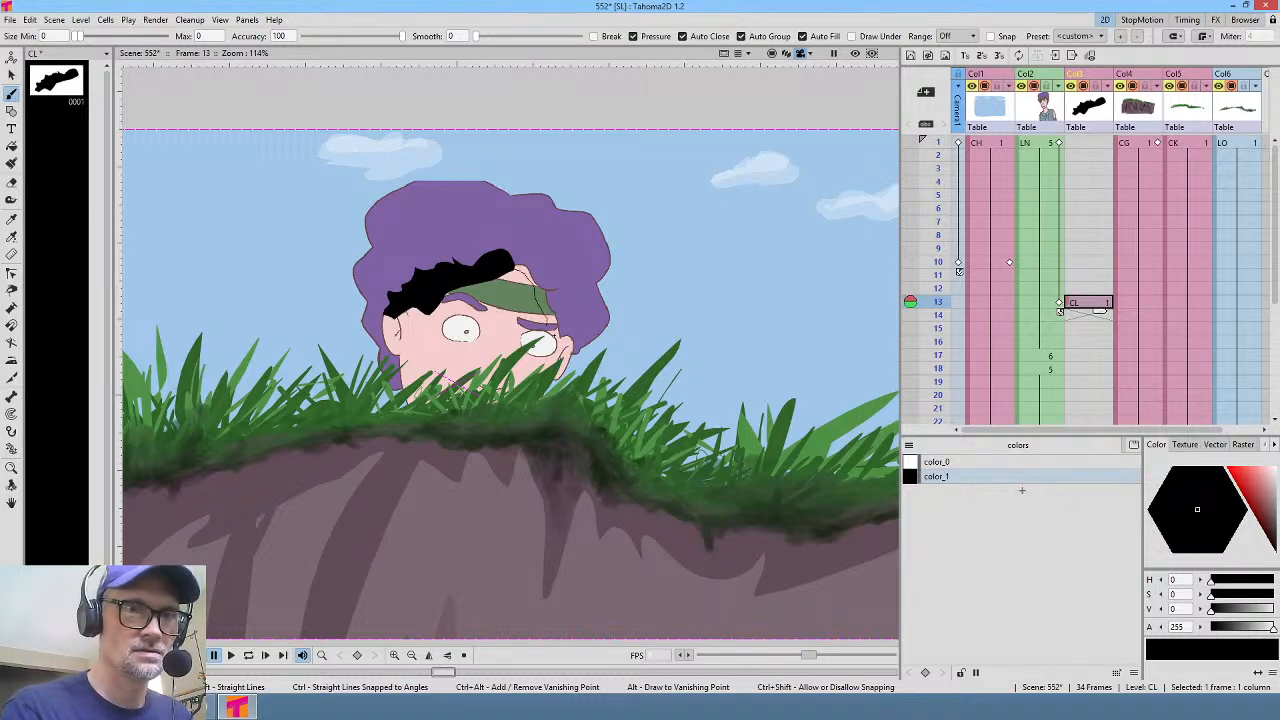
left_click_drag(575, 305, 536, 263)
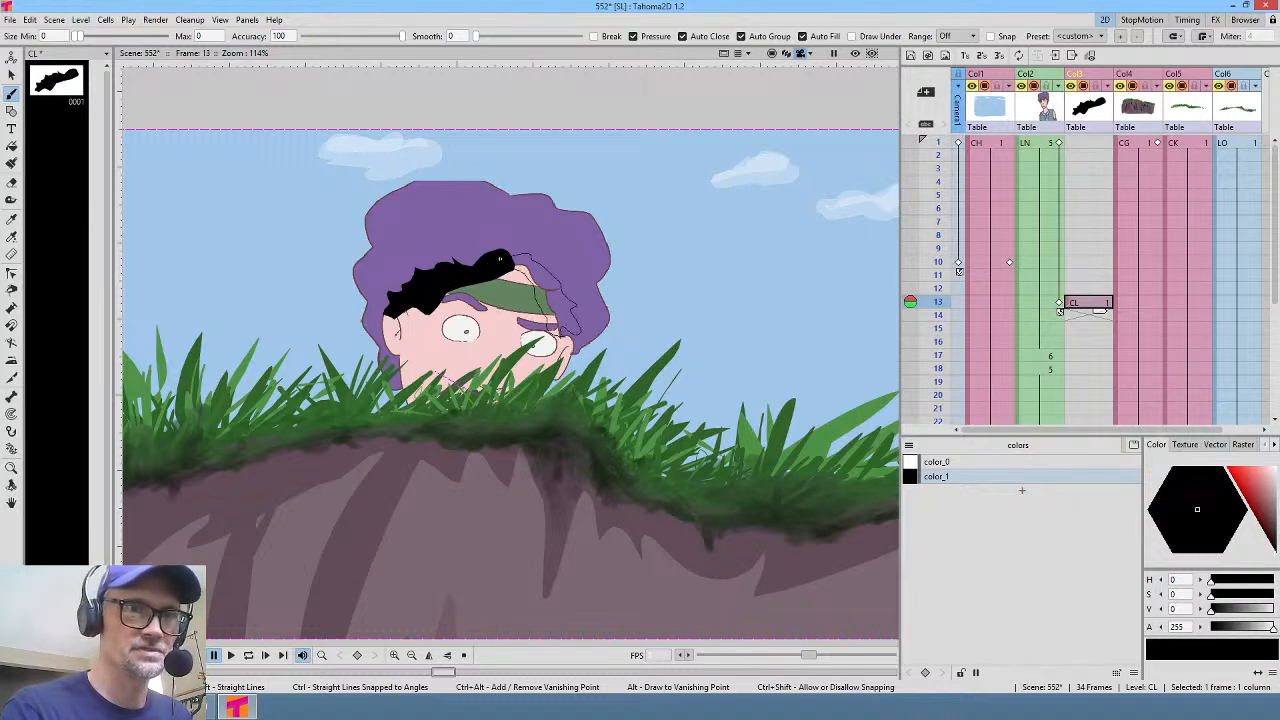
middle_click(510, 350)
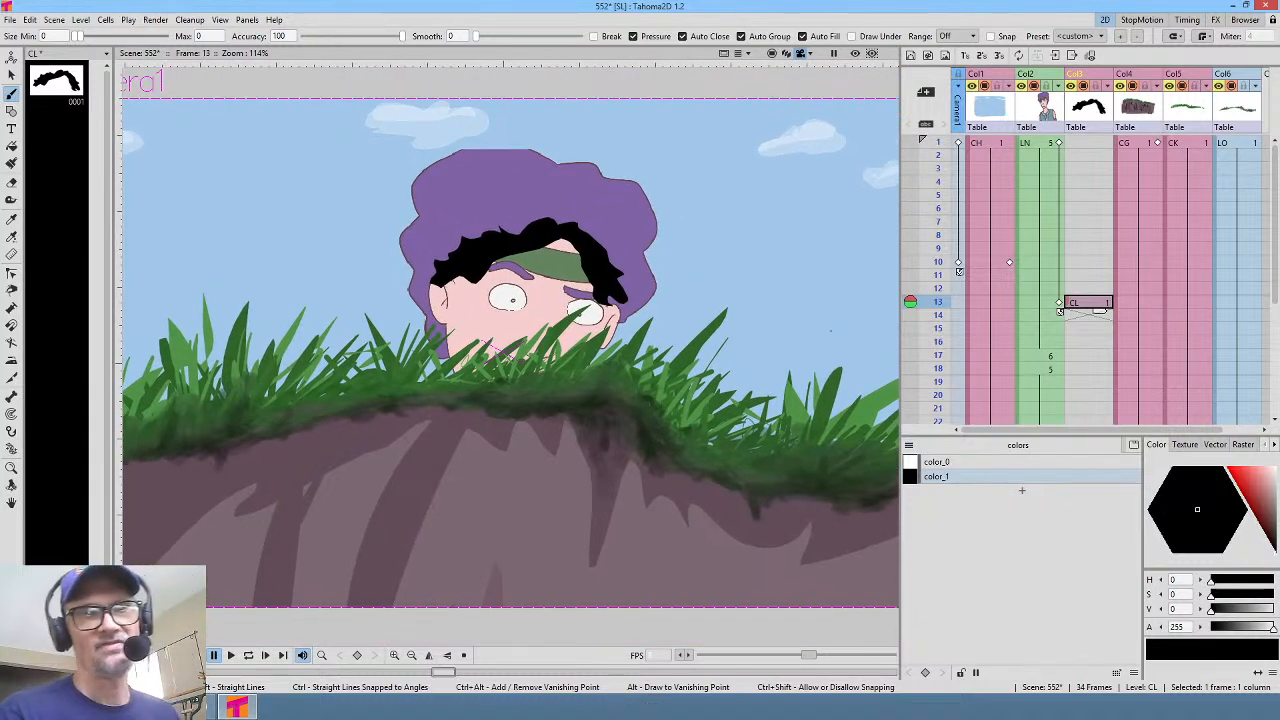
Step: Lower the opacity of the CL shadow column to 20%
mouse_move(1272, 628)
left_mouse_down()
mouse_move(1255, 628)
mouse_move(1272, 632)
left_mouse_up()
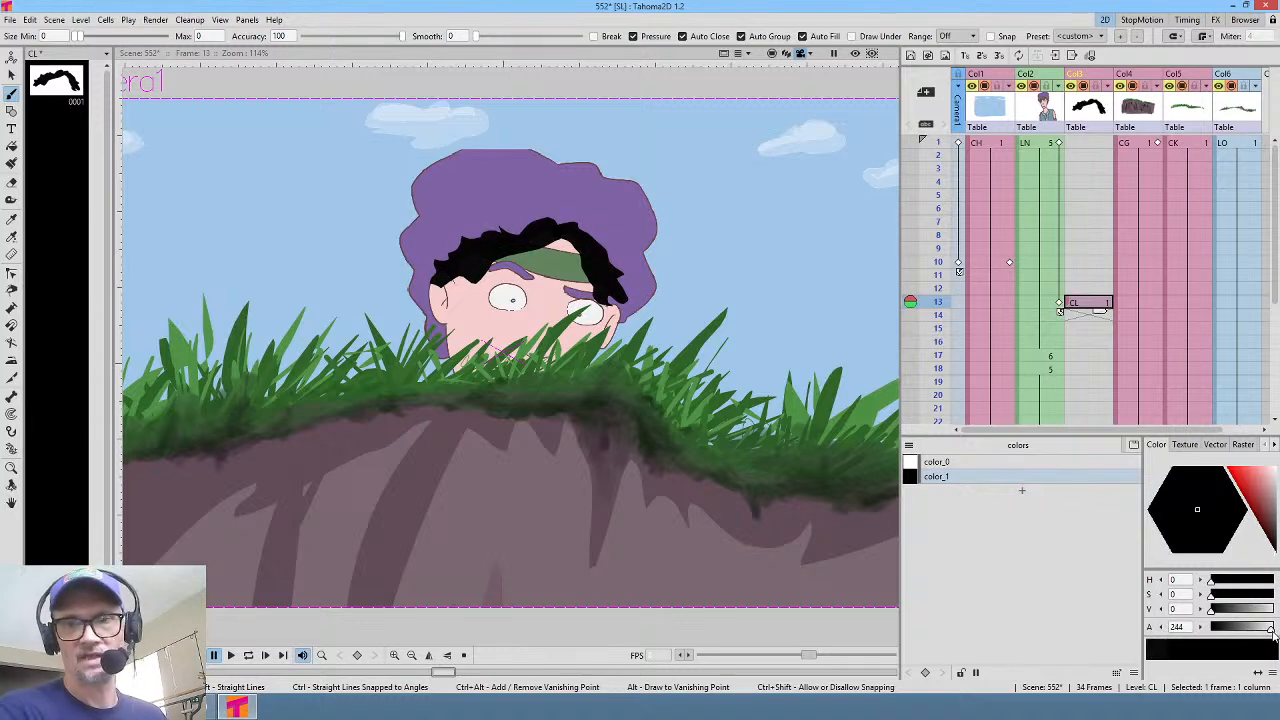
left_click(1272, 628)
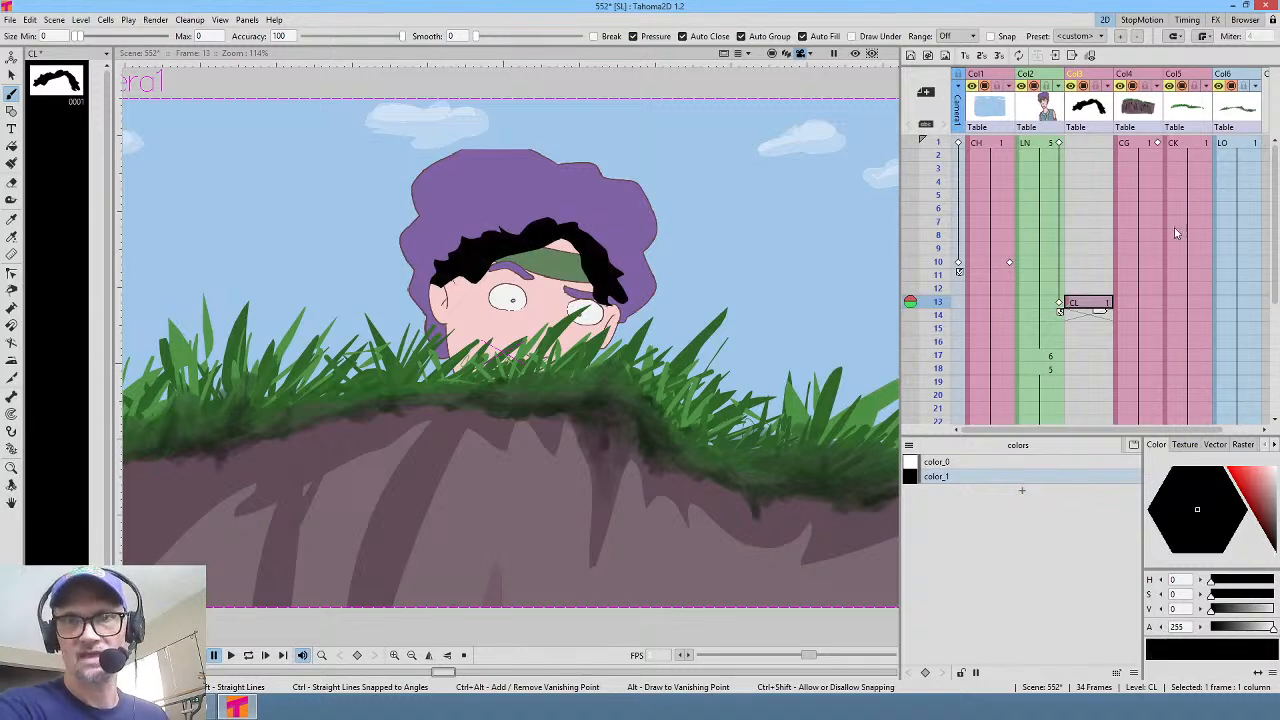
left_click(1107, 86)
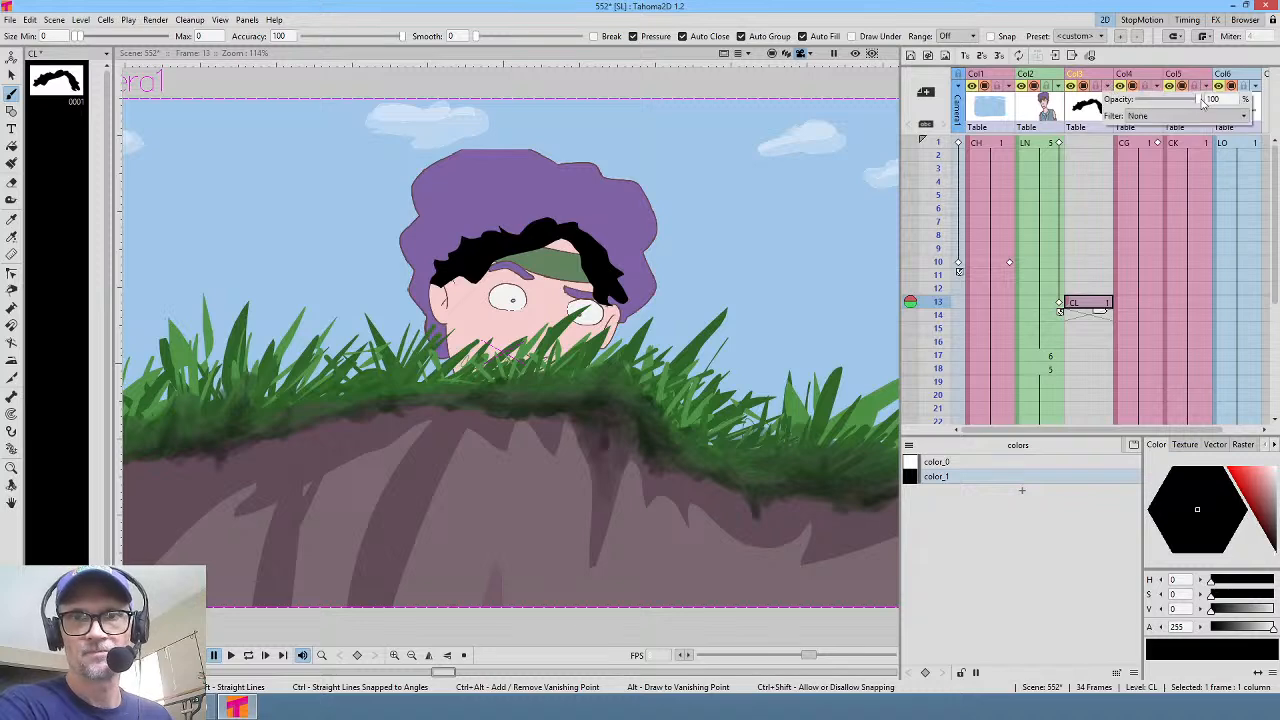
left_click_drag(1202, 104, 1152, 104)
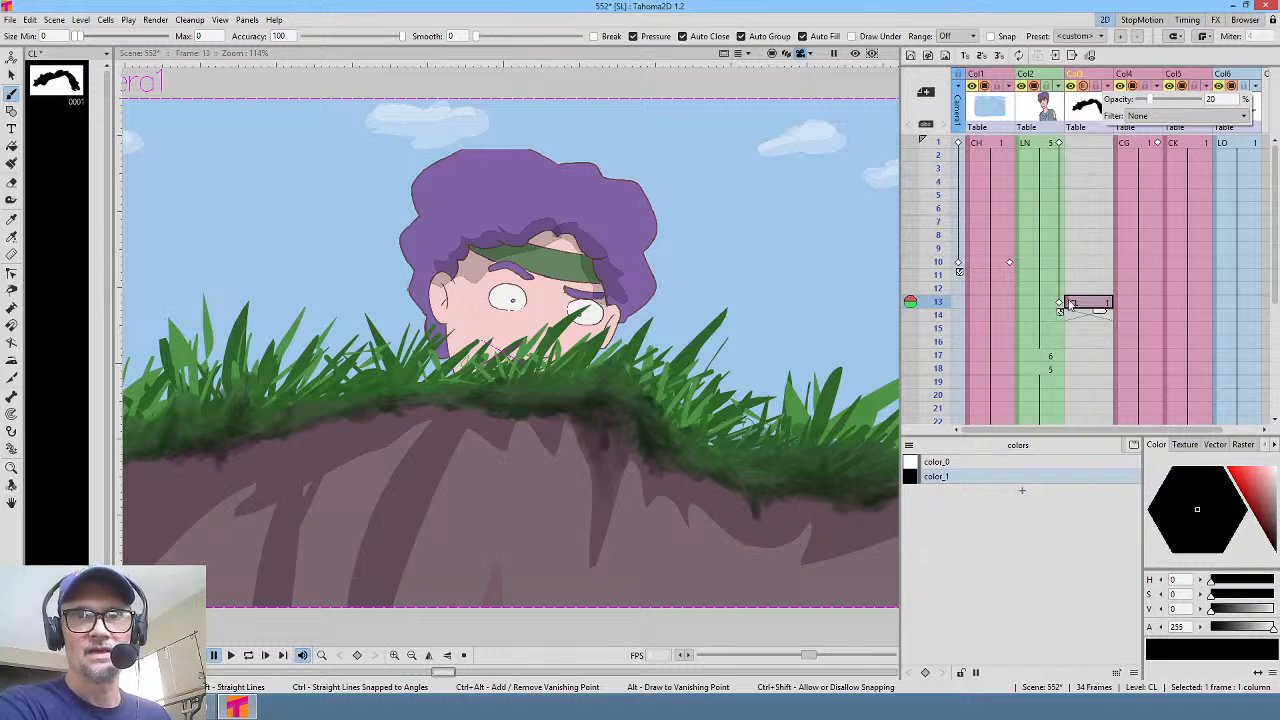
mouse_move(1072, 303)
left_mouse_down()
mouse_move(1072, 263)
mouse_move(1073, 318)
mouse_move(1079, 308)
left_mouse_up()
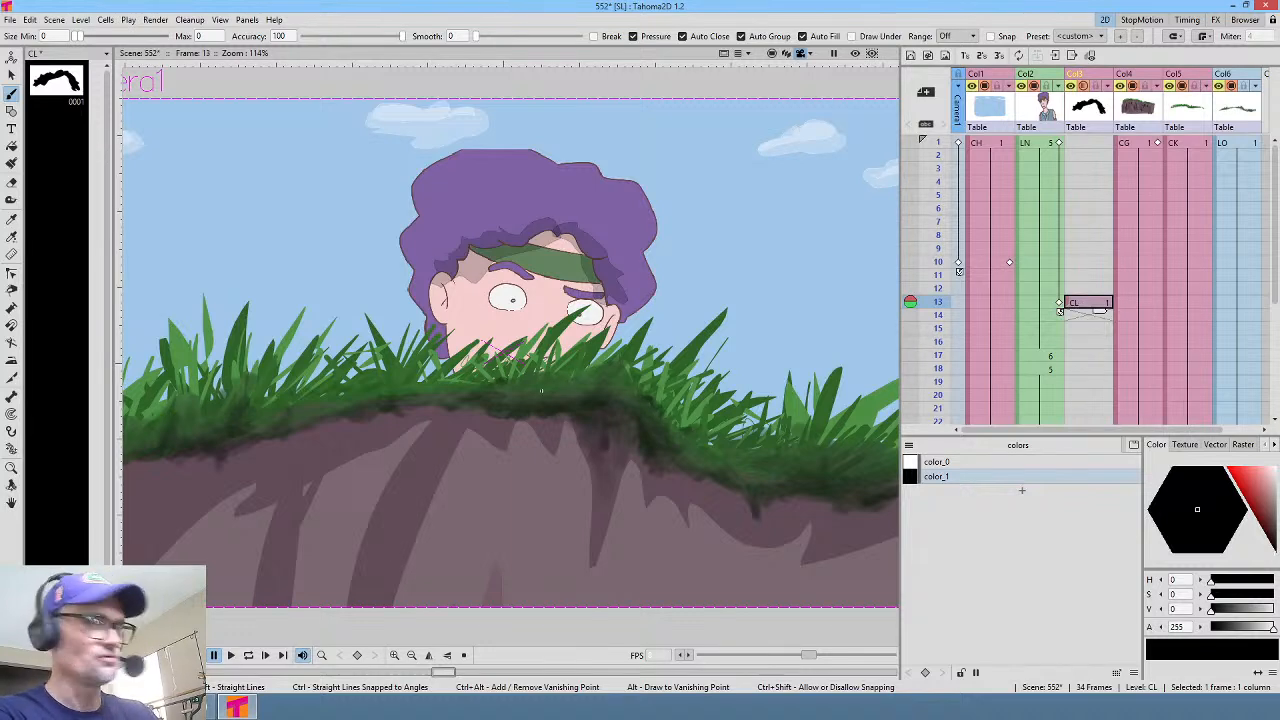
Step: In the Stage Schematic, link Col3 with the shadow to the character column Col2 and move the Col6 node clear
left_click(1100, 75)
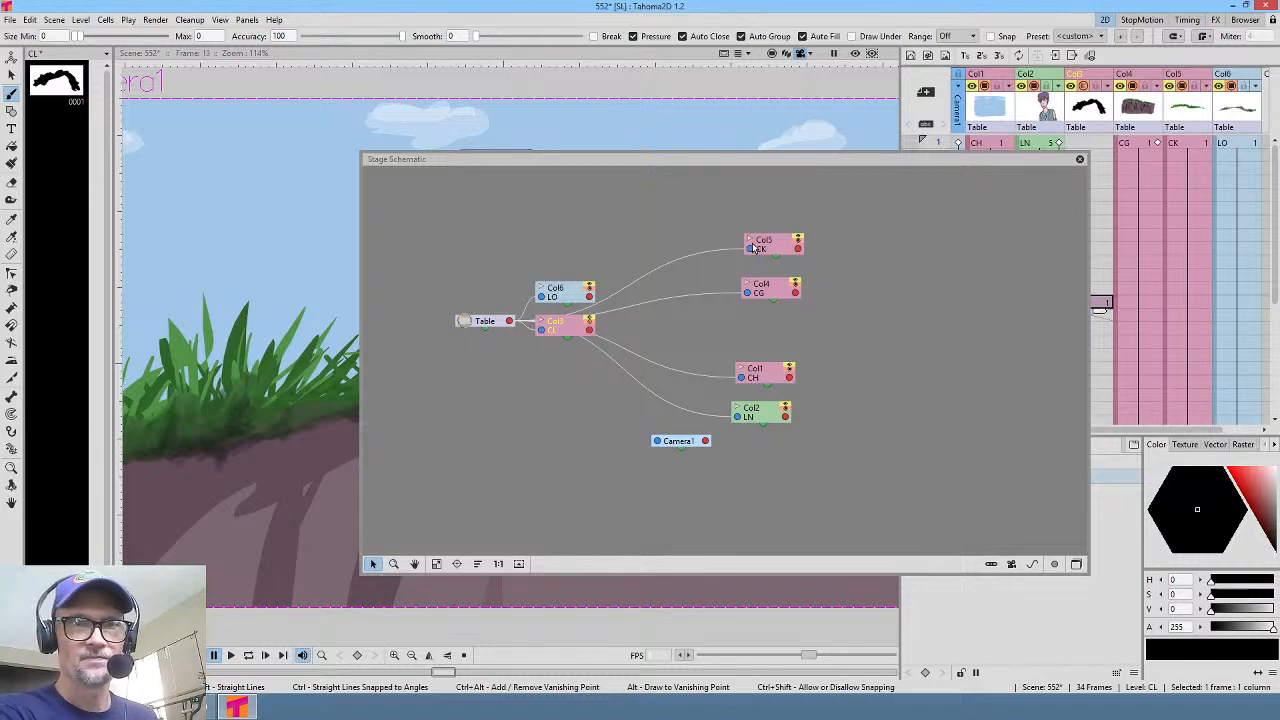
left_click_drag(570, 298, 609, 200)
left_click_drag(566, 335, 785, 418)
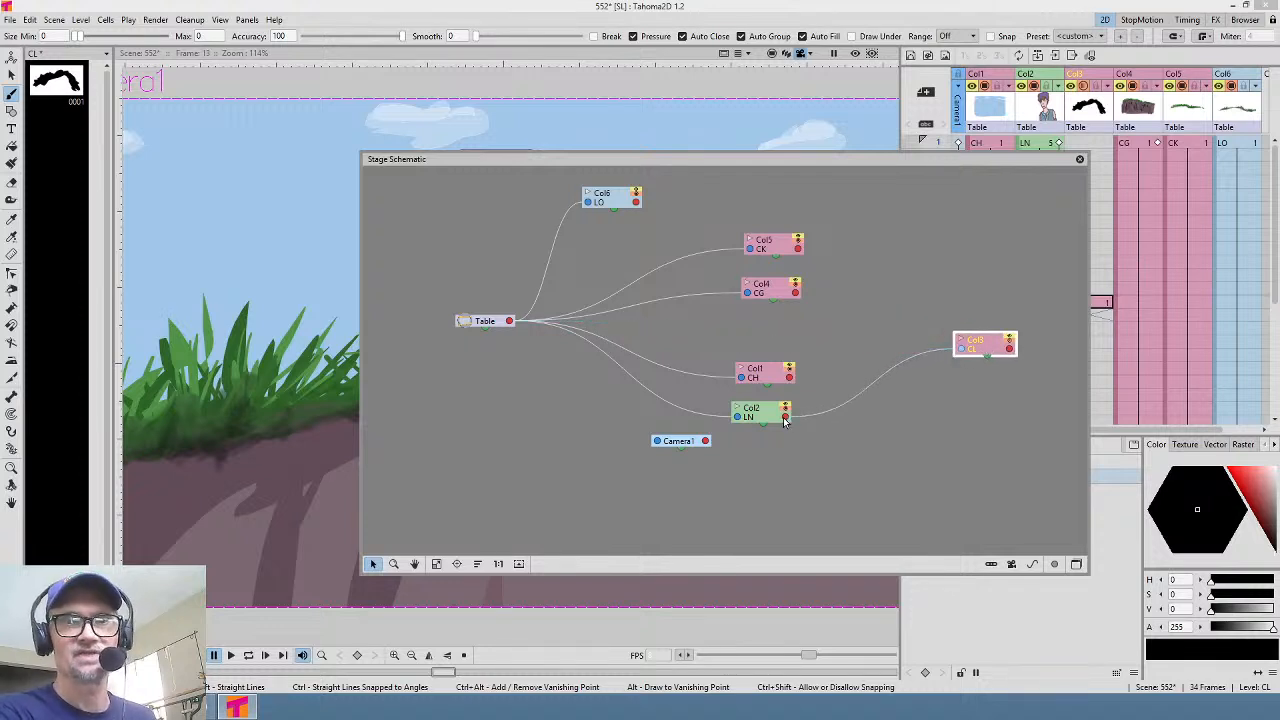
left_click_drag(990, 349, 860, 418)
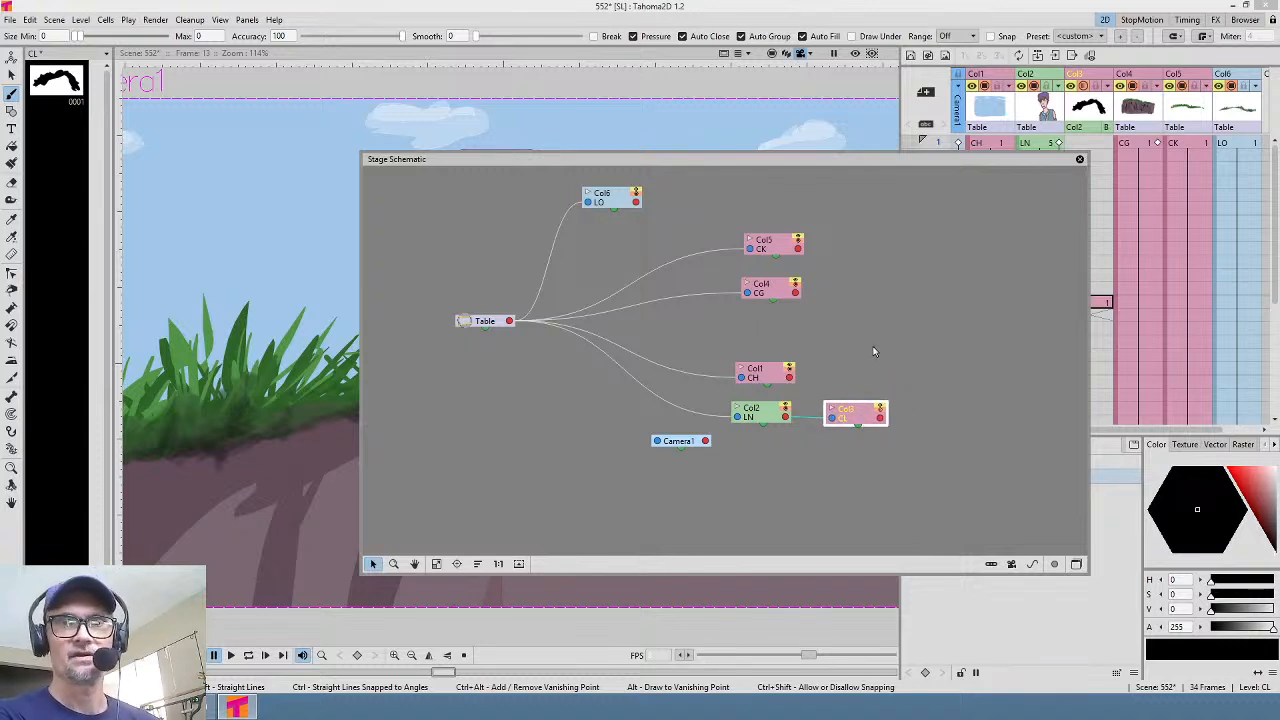
left_click_drag(771, 414, 766, 424)
left_click_drag(850, 413, 844, 426)
left_click(1080, 160)
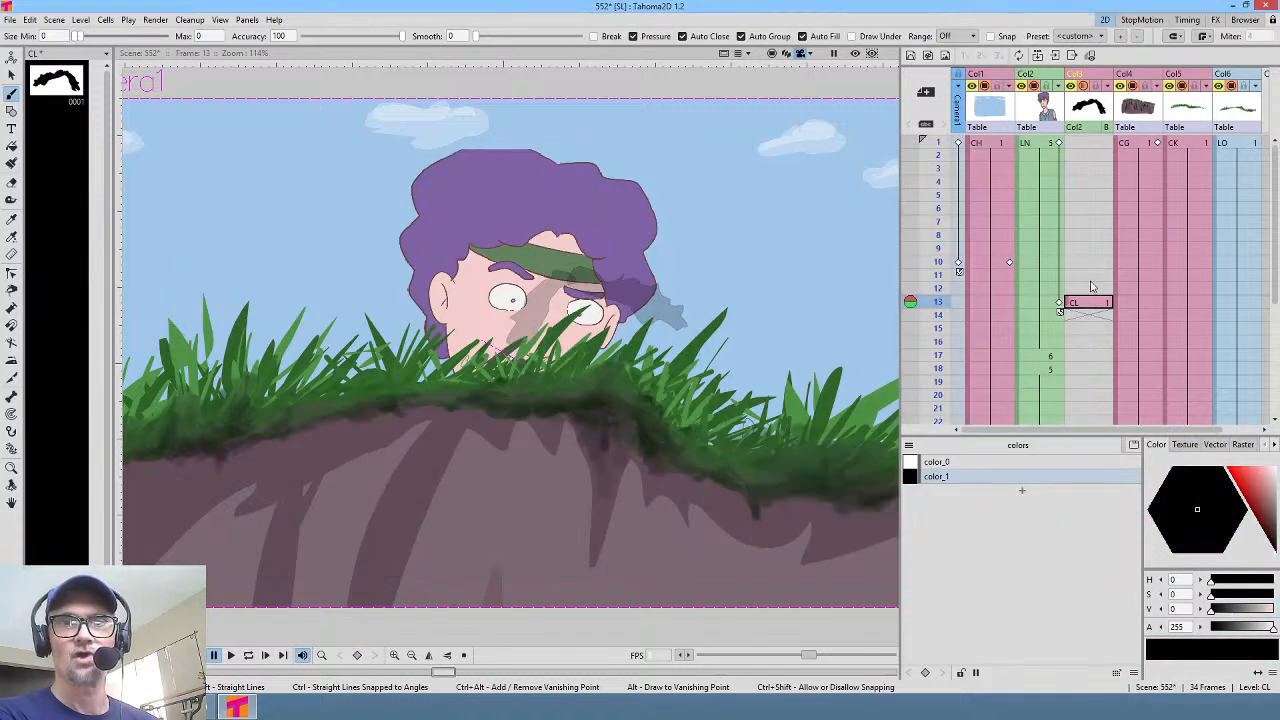
Step: Move the CL shadow in Col3 up onto the character's hair, to about X 88.5 px and Y 126 px
left_click(1087, 303)
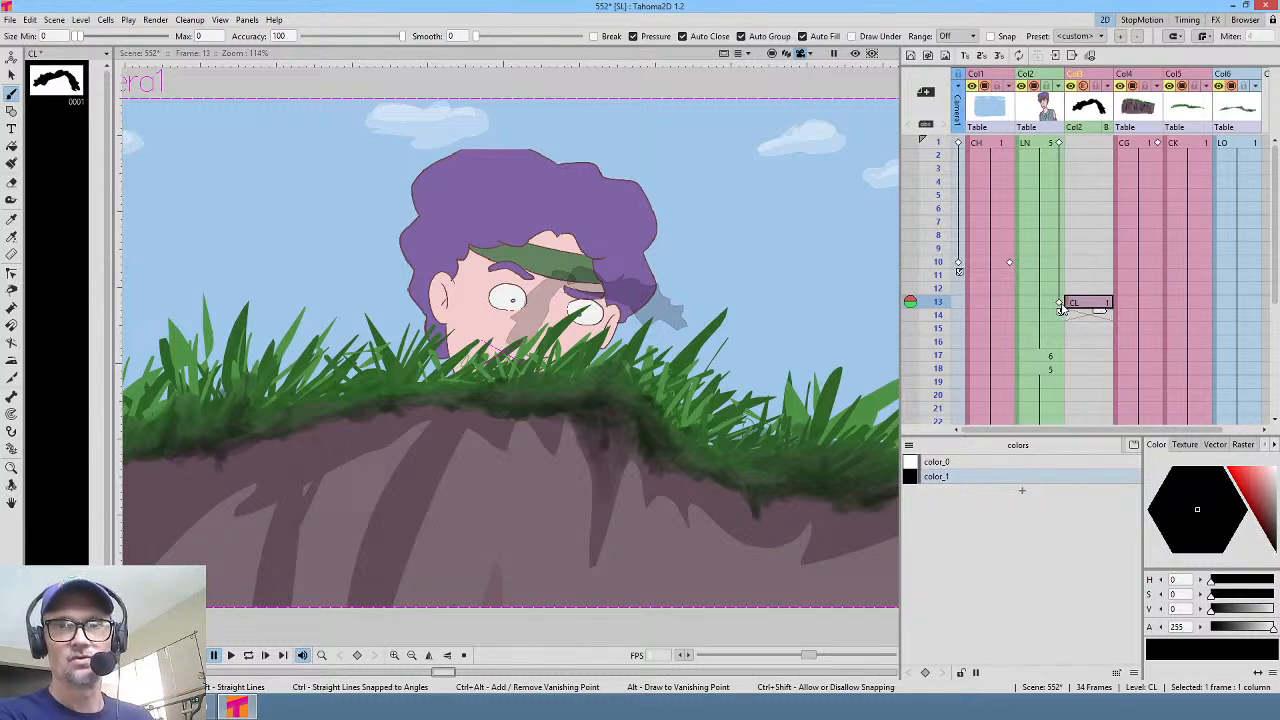
key("a")
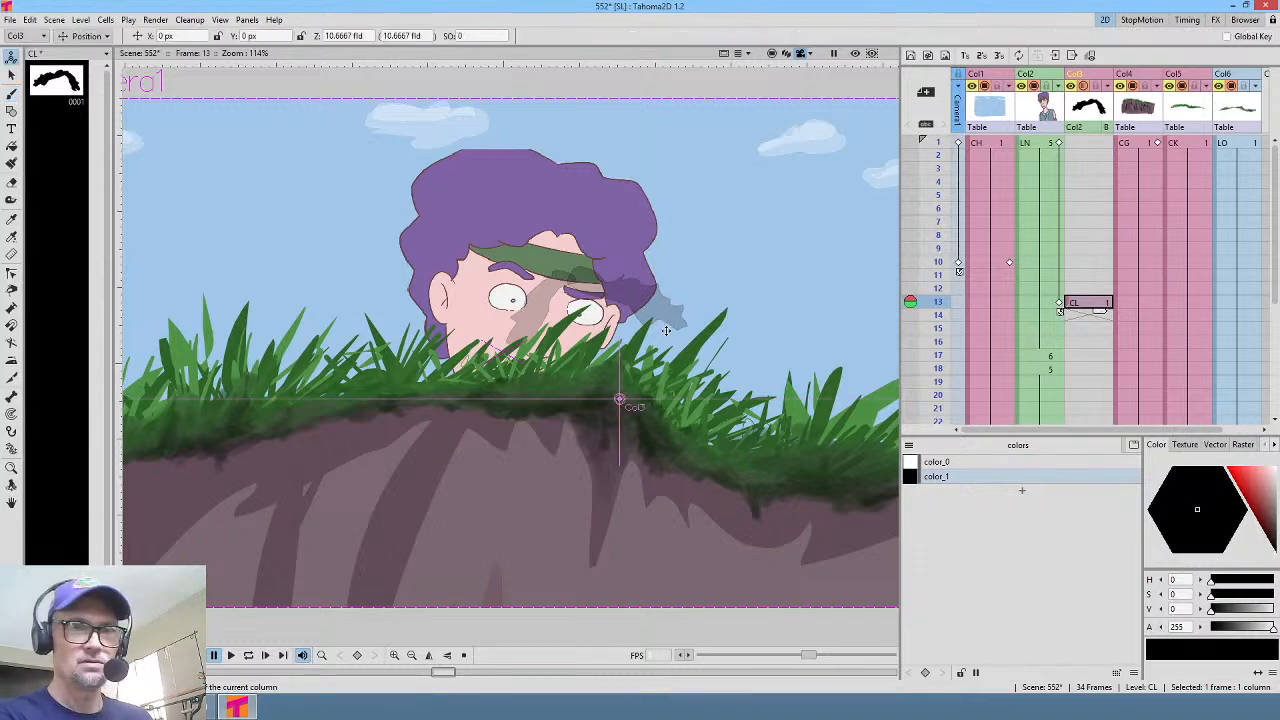
left_click_drag(690, 345, 614, 263)
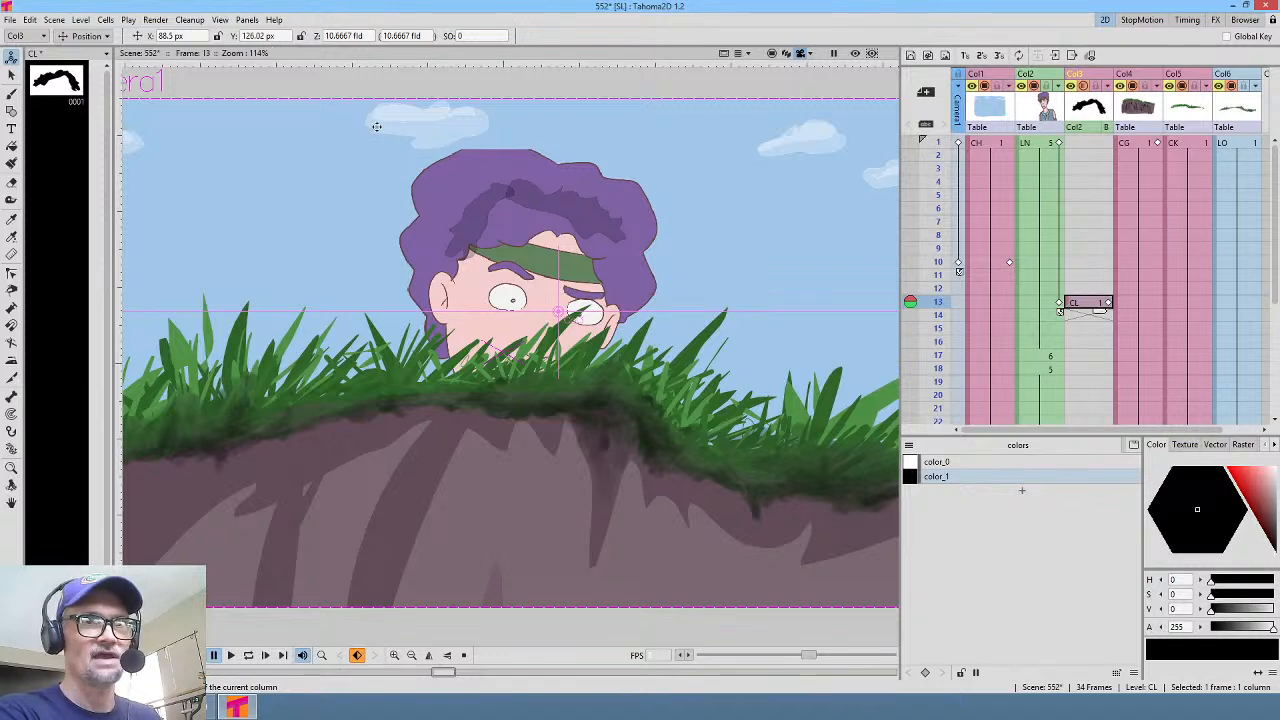
Step: Mirror the CL shadow horizontally by setting its horizontal scale to -100%
left_click(103, 37)
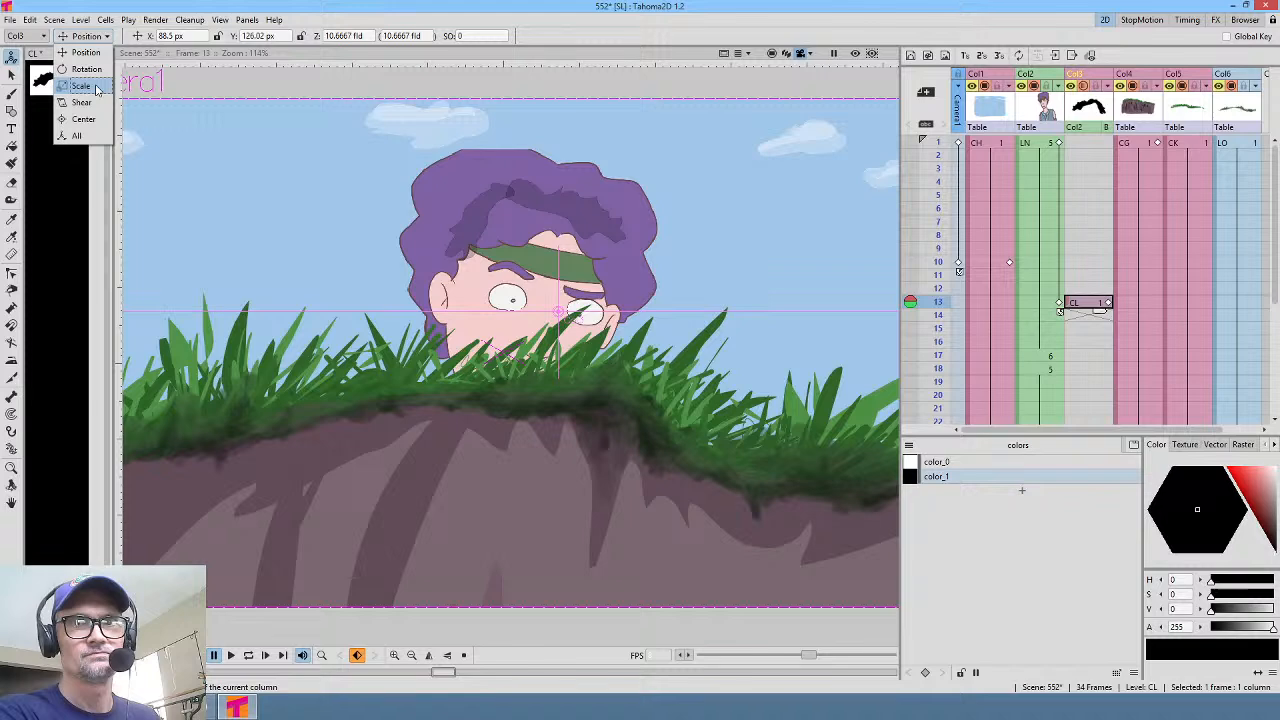
left_click(97, 88)
left_click(283, 35)
left_click(283, 35)
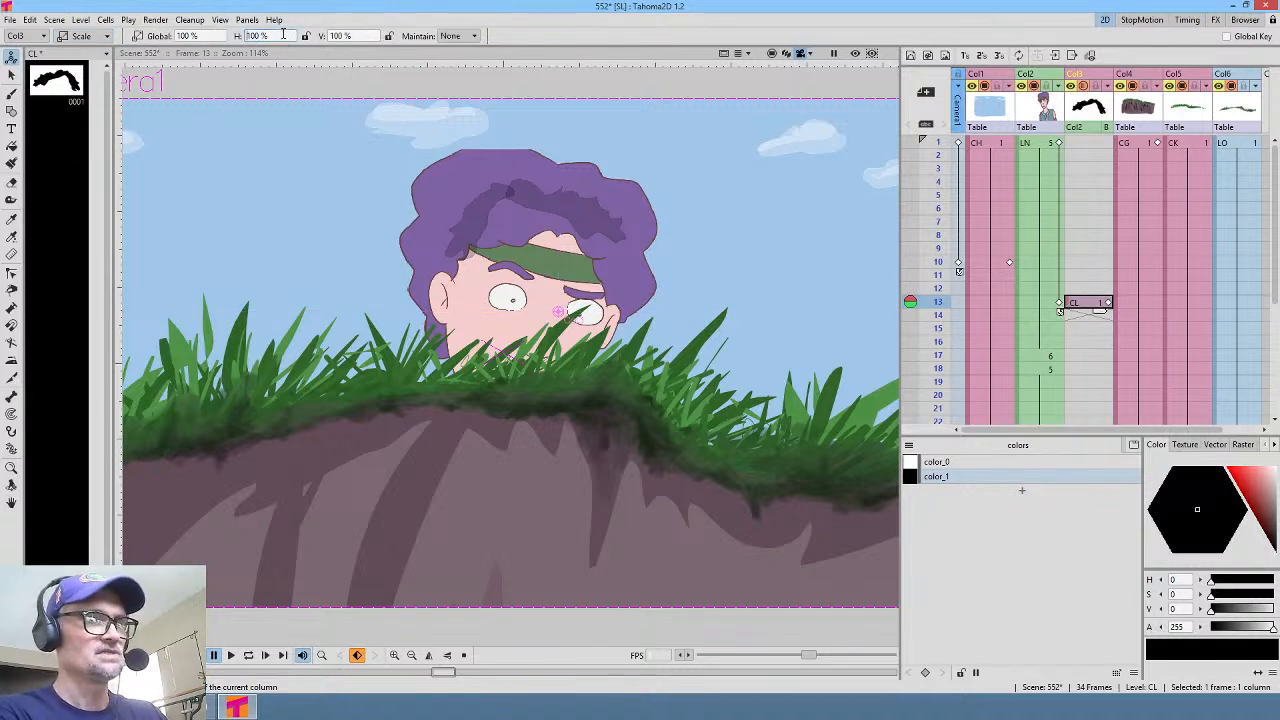
key("Return")
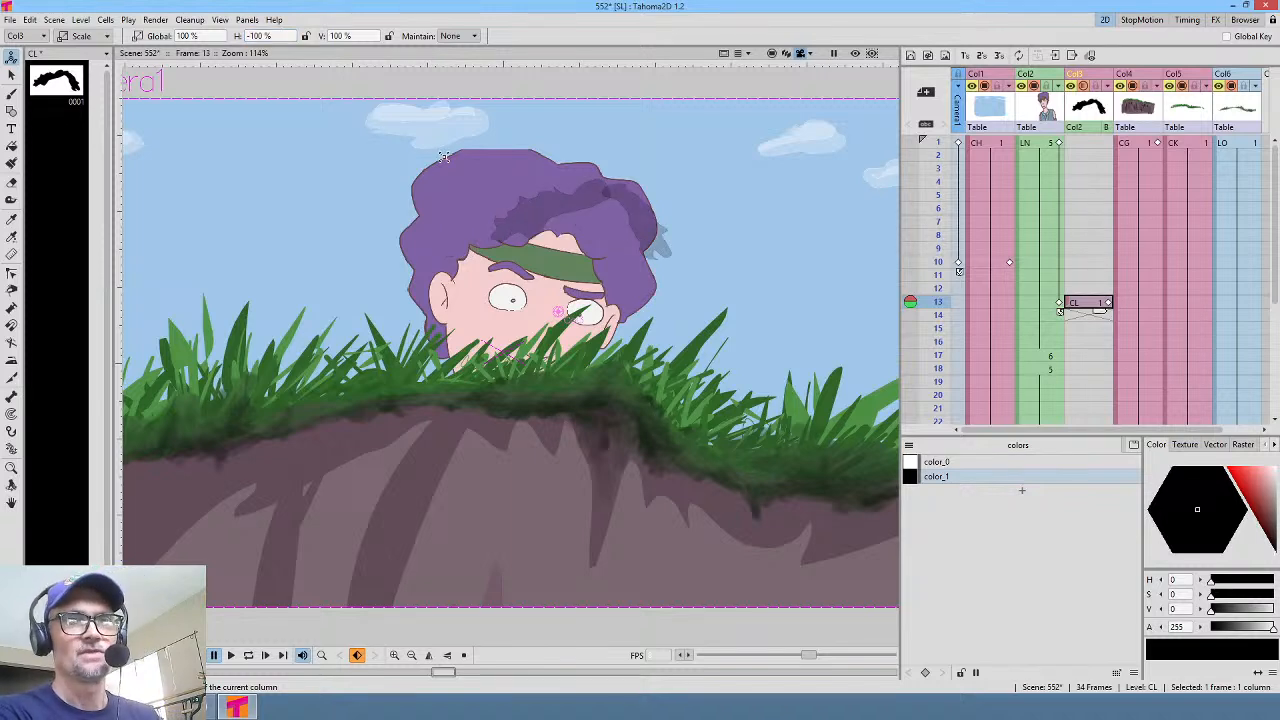
Step: Reposition the mirrored shadow along the hairline over the forehead, at about X 173 px and Y 41 px, and preview it
left_click_drag(561, 207, 561, 258)
left_click(82, 35)
left_click(82, 46)
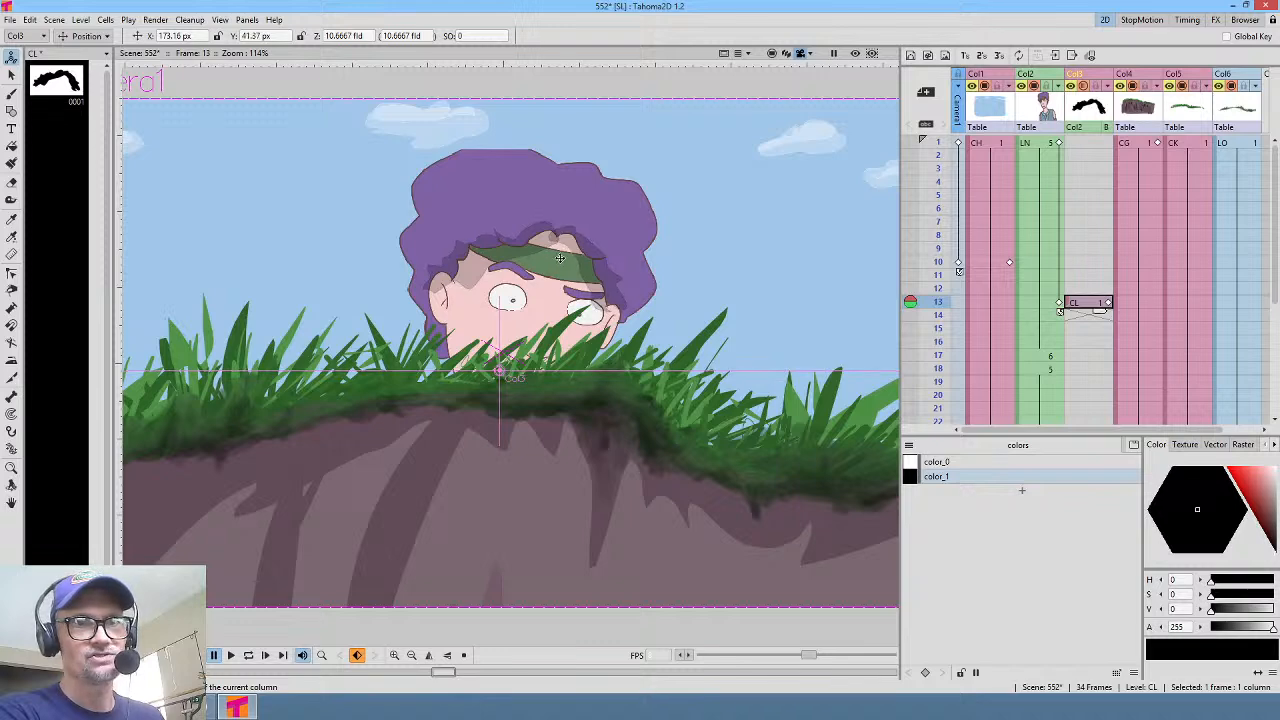
left_click(856, 53)
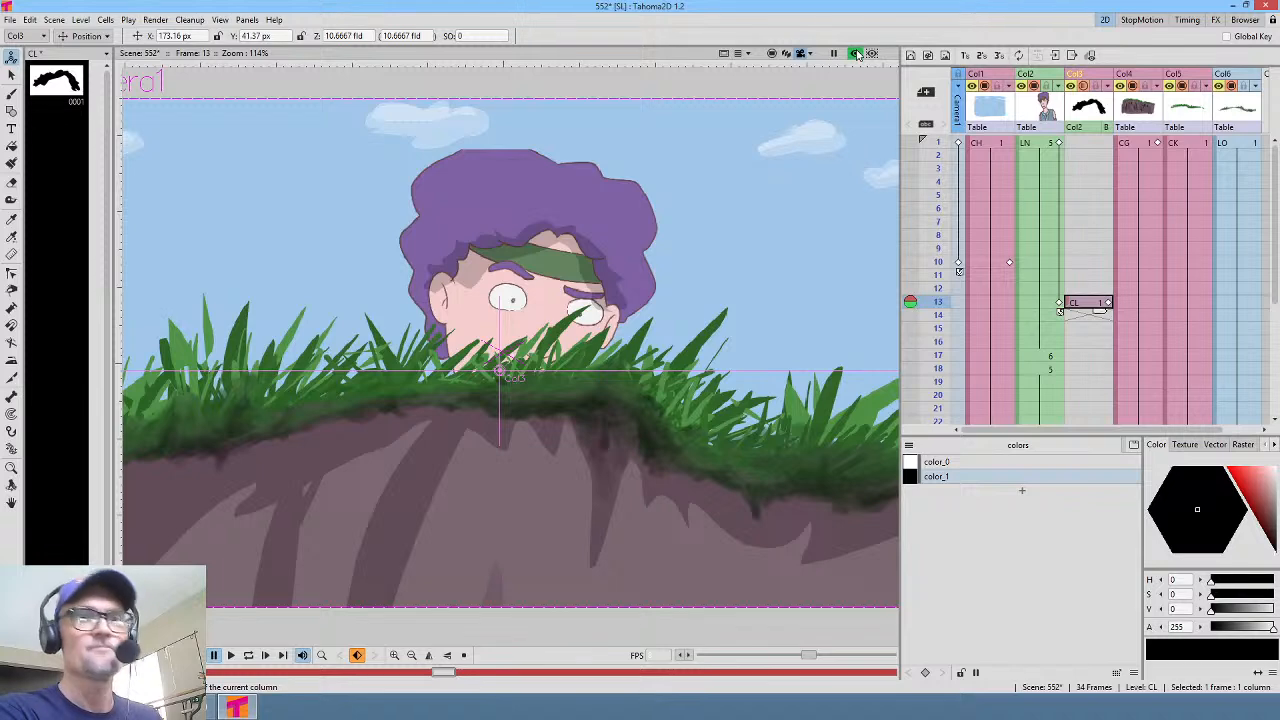
Step: Move the shadow column's position keyframe to frame 1, extend the CL drawing across frames 1 to 34, and scrub through the opening frames
left_click(1107, 304)
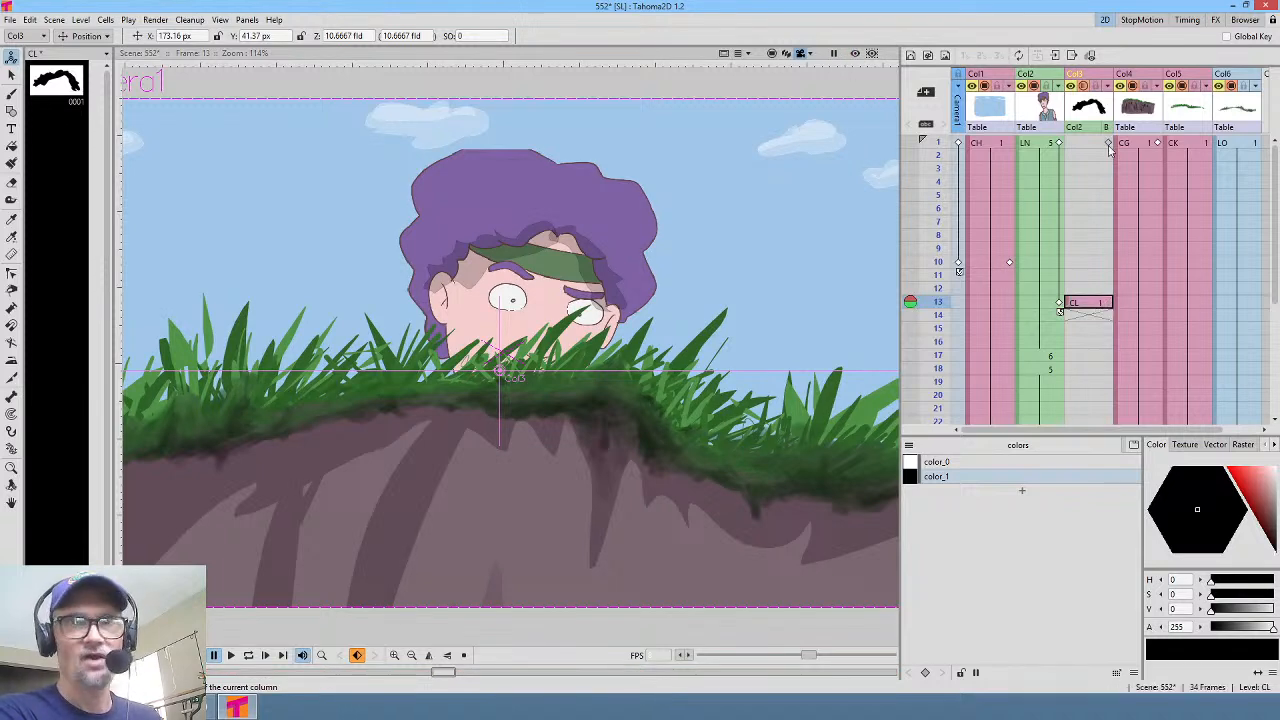
left_click(1074, 305)
mouse_move(1072, 305)
left_mouse_down()
mouse_move(1074, 145)
mouse_move(1103, 289)
mouse_move(1094, 459)
mouse_move(1100, 346)
left_mouse_up()
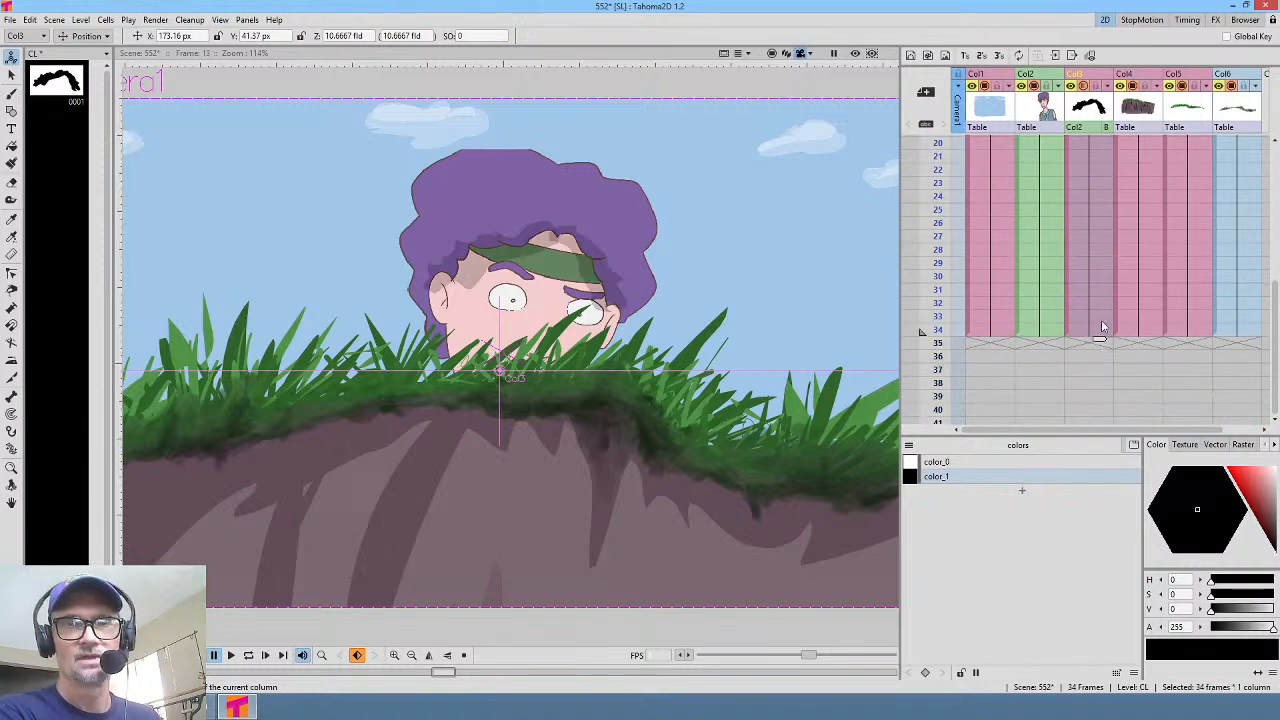
scroll(1105, 280, "up", 5)
mouse_move(938, 145)
left_mouse_down()
mouse_move(938, 330)
mouse_move(939, 261)
left_mouse_up()
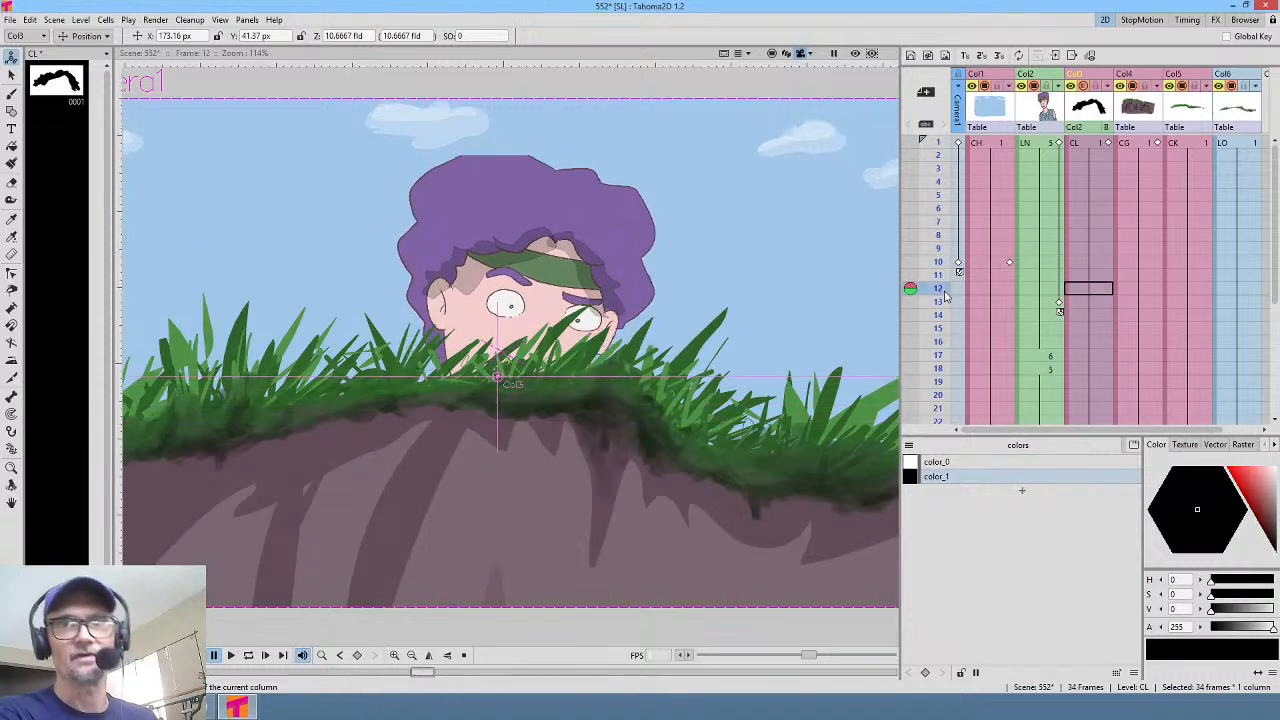
Step: In the FX Schematic, insert a Body Highlight effect between the character's Col2 node and the Scene node, and preview the frame
left_click(1048, 108)
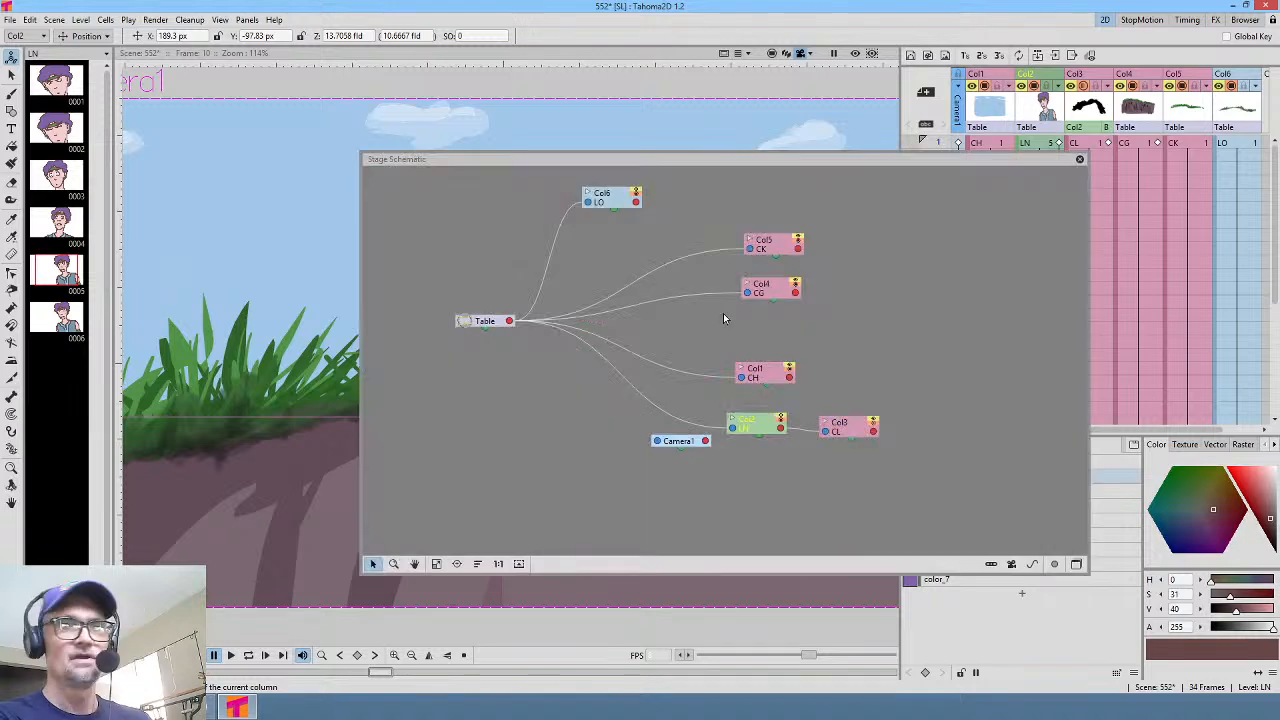
left_click(1076, 563)
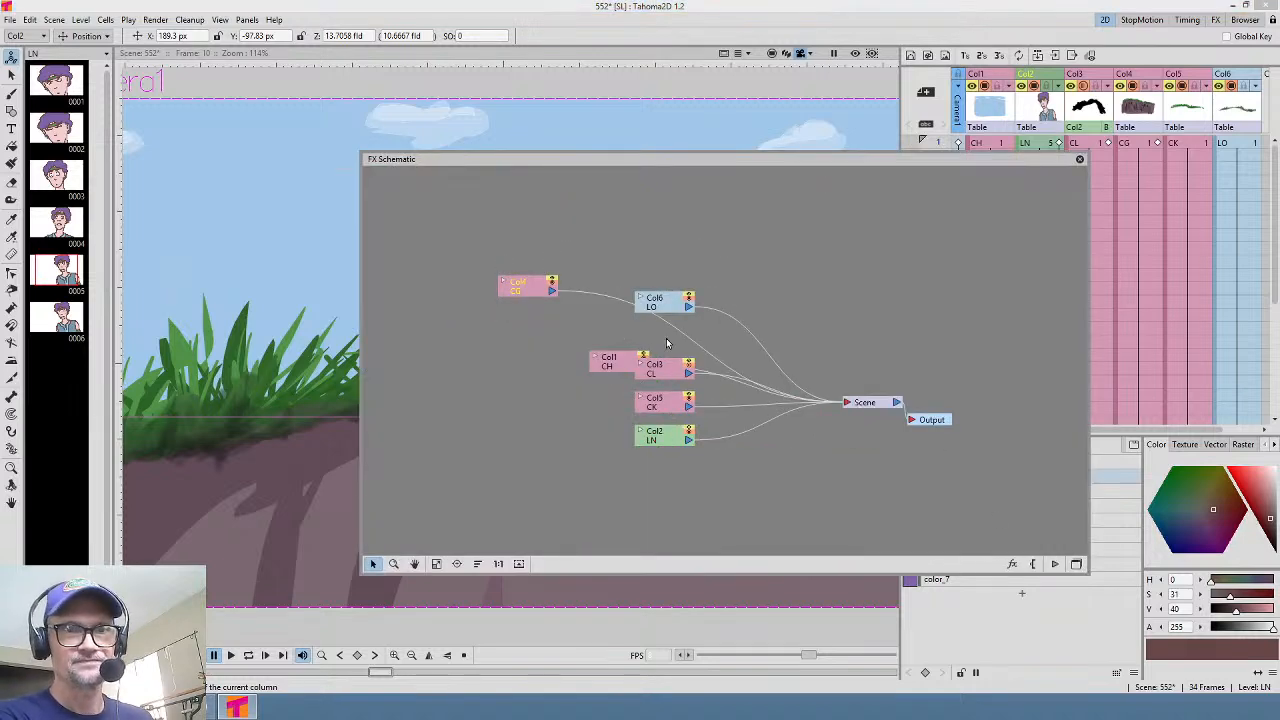
left_click_drag(670, 440, 528, 464)
right_click(580, 468)
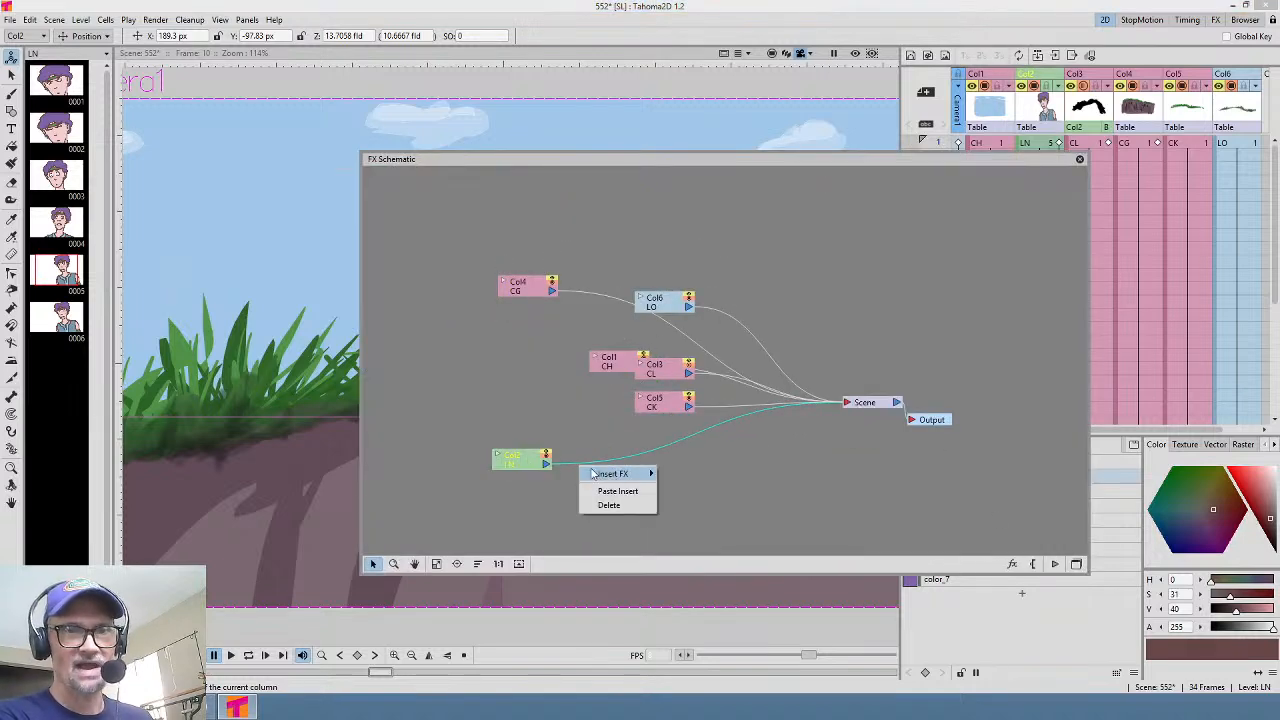
mouse_move(615, 477)
mouse_move(735, 578)
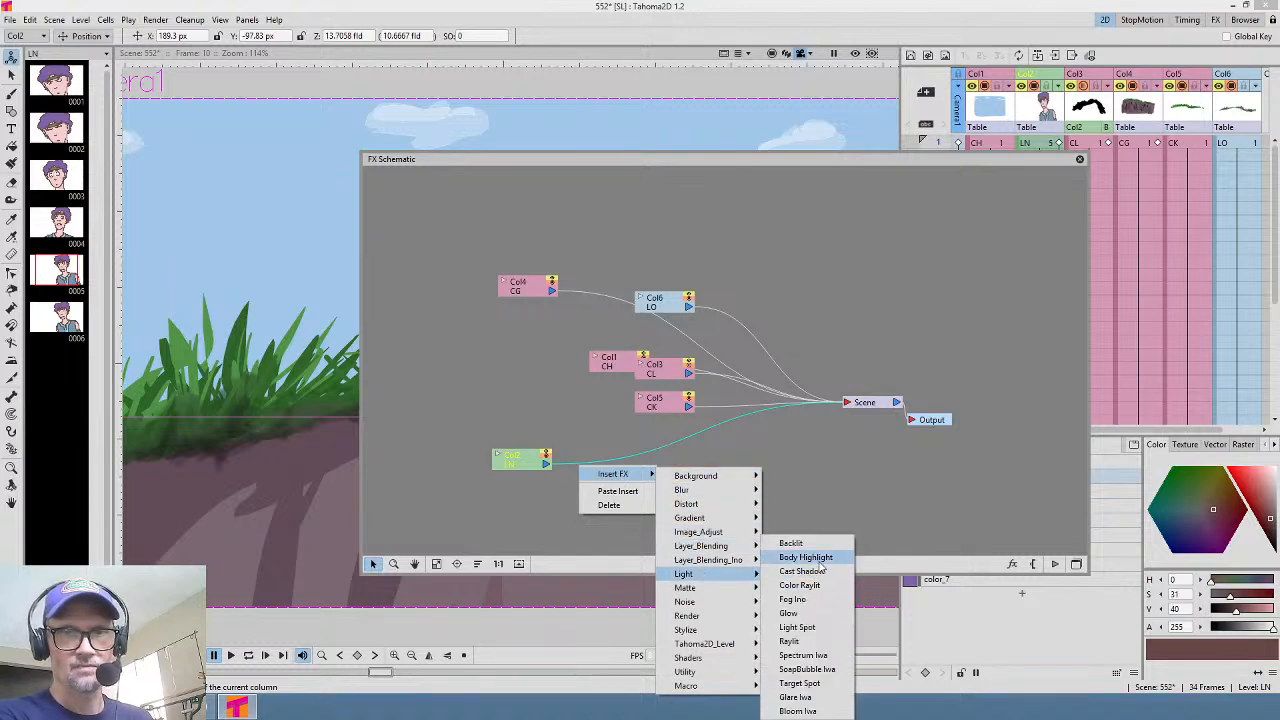
left_click(805, 557)
left_click_drag(769, 162, 934, 370)
left_click(855, 53)
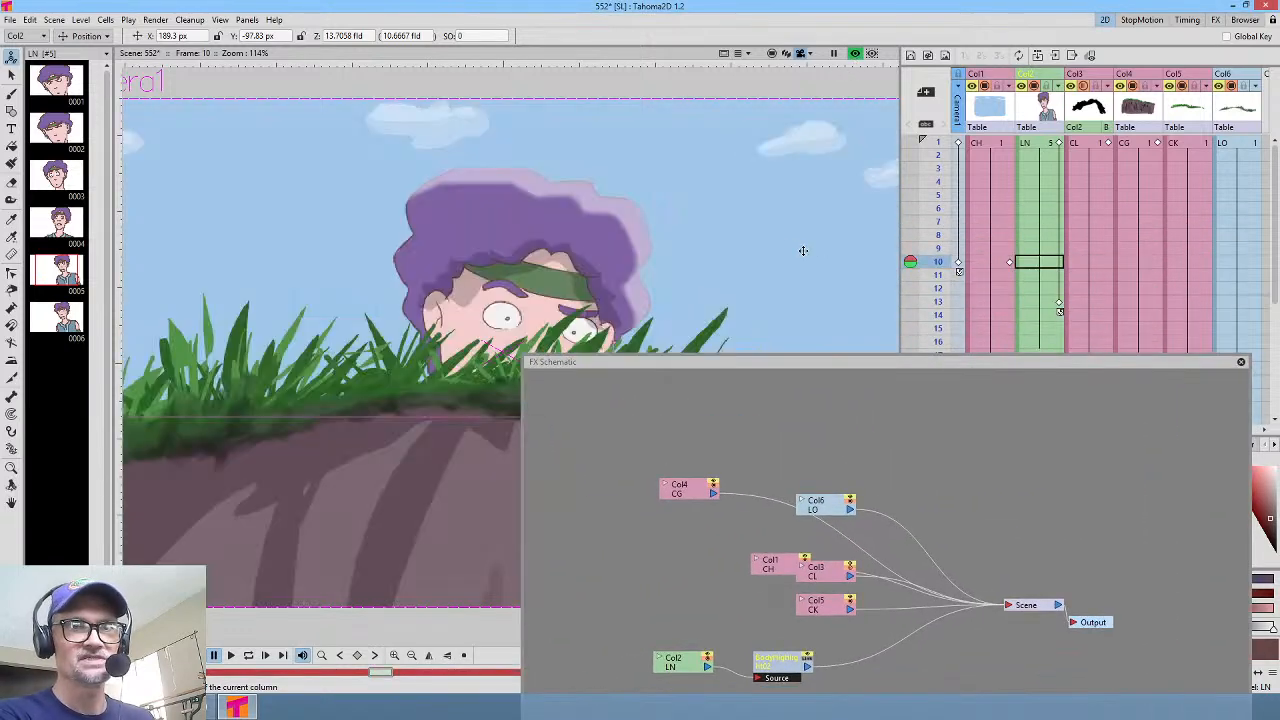
Step: Open the Body Highlight effect's settings, close the schematic, and set the highlight color to black
left_click_drag(911, 368, 893, 262)
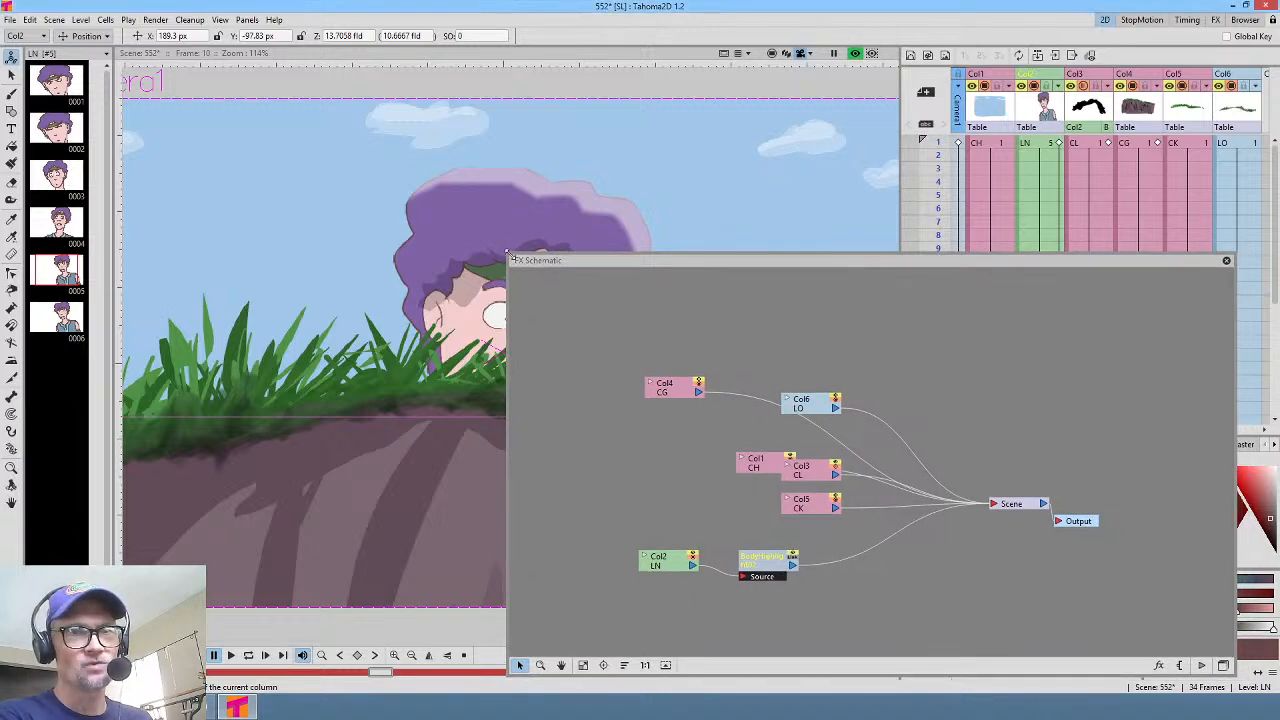
left_click_drag(507, 254, 705, 211)
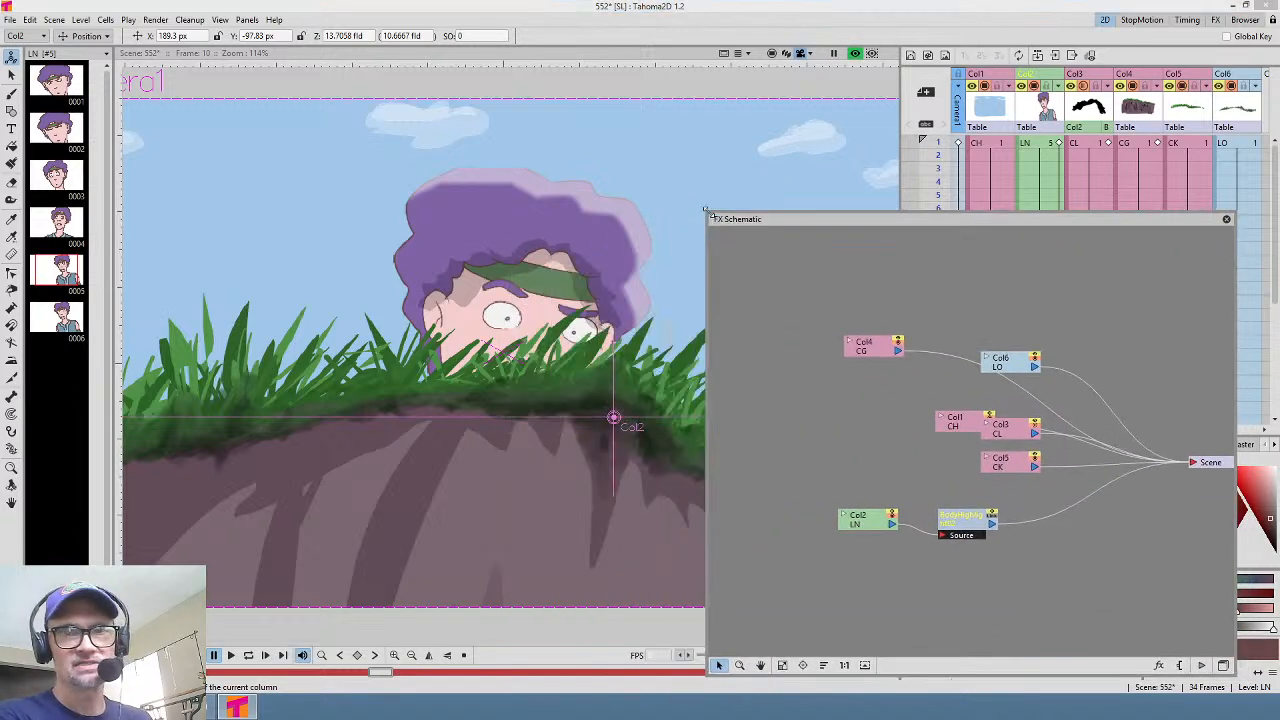
double_click(971, 528)
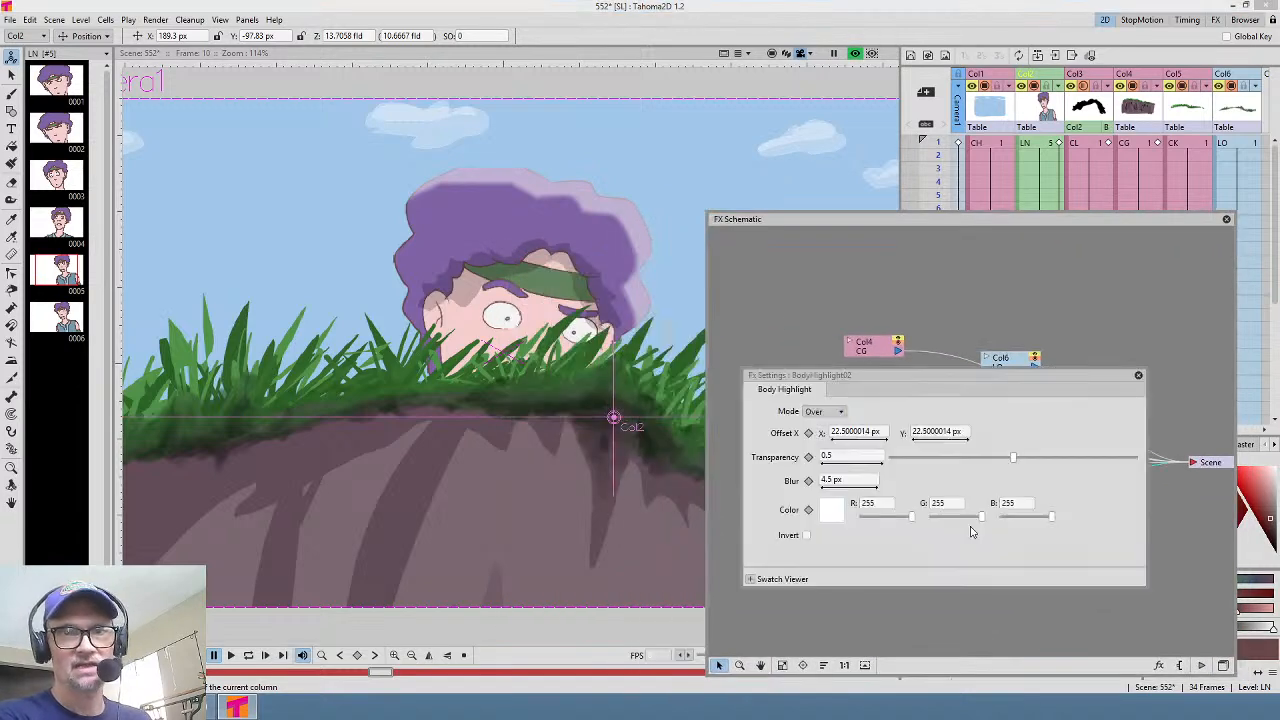
left_click(832, 516)
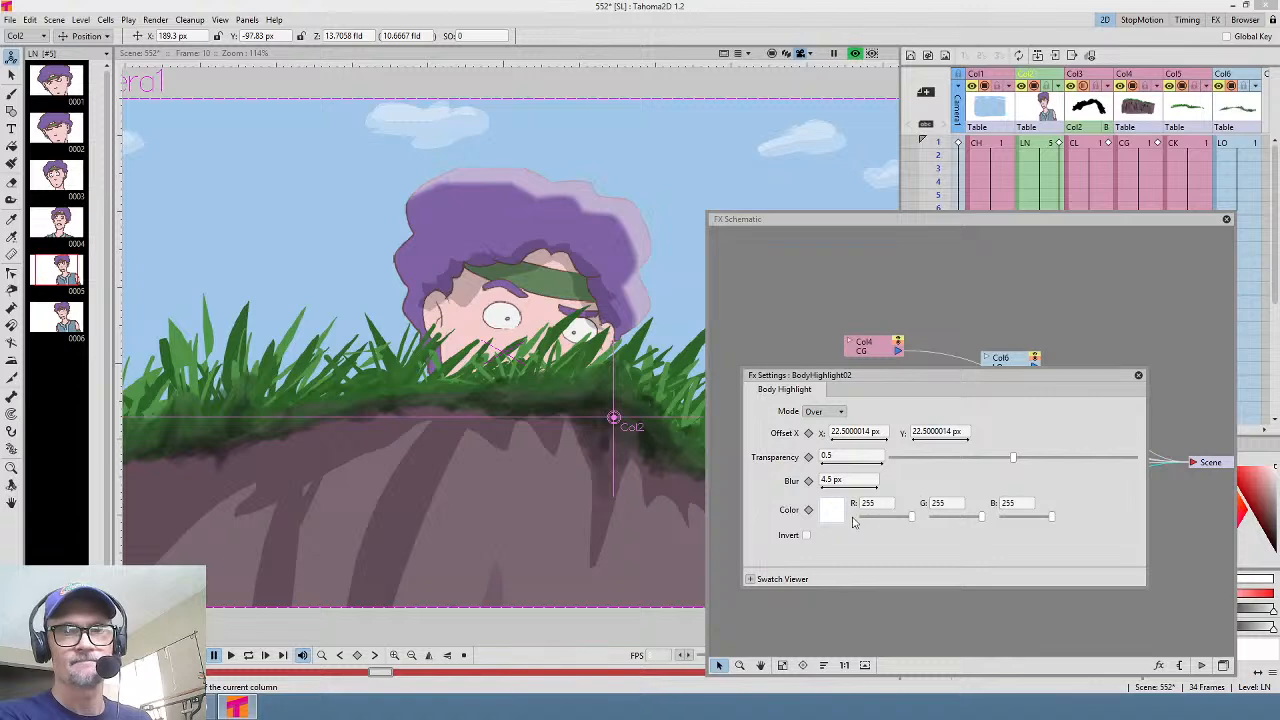
left_click_drag(1193, 219, 725, 183)
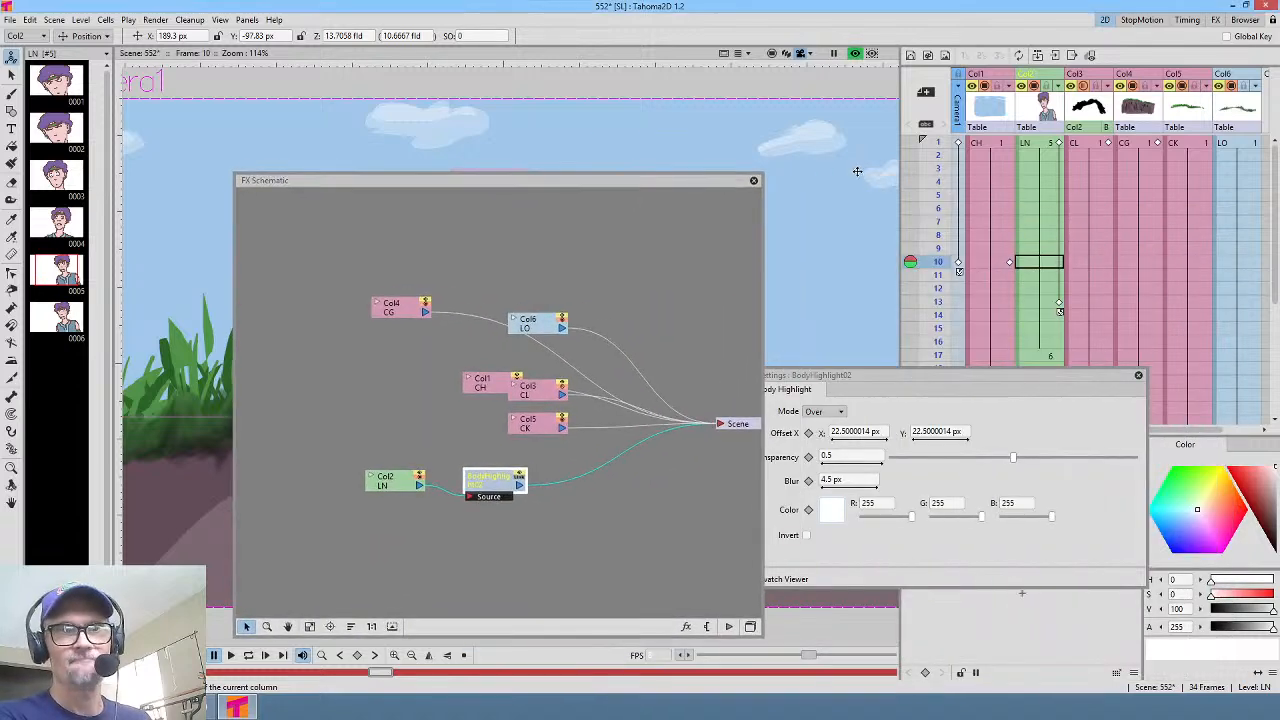
left_click(754, 181)
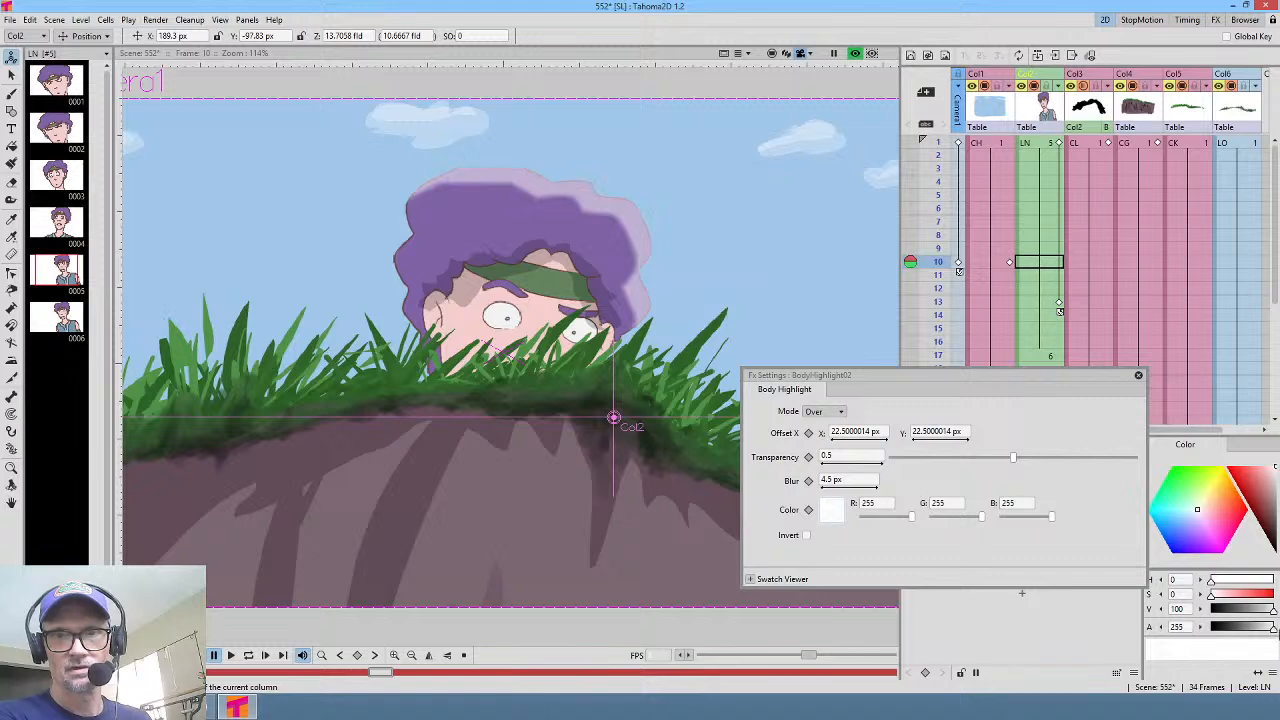
left_click_drag(1265, 487, 1250, 545)
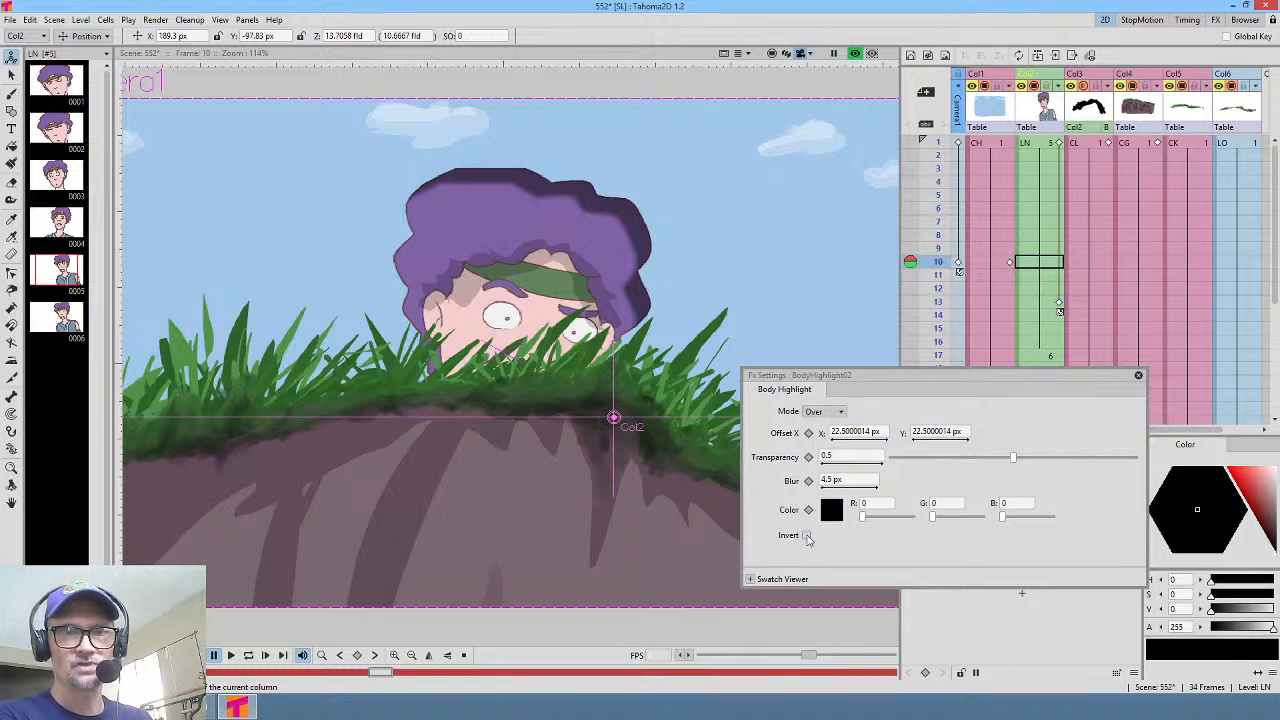
Step: Invert the Body Highlight effect and set its transparency to about 0.794
left_click(806, 535)
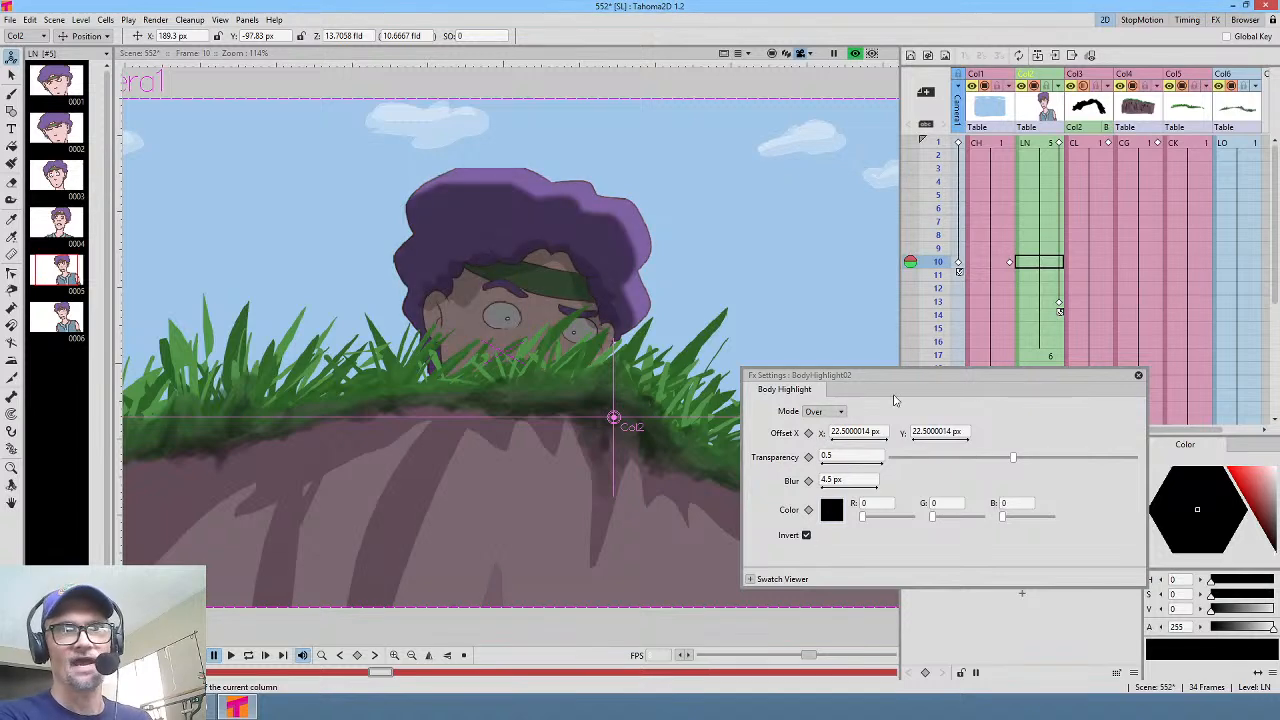
left_click_drag(1013, 458, 1114, 466)
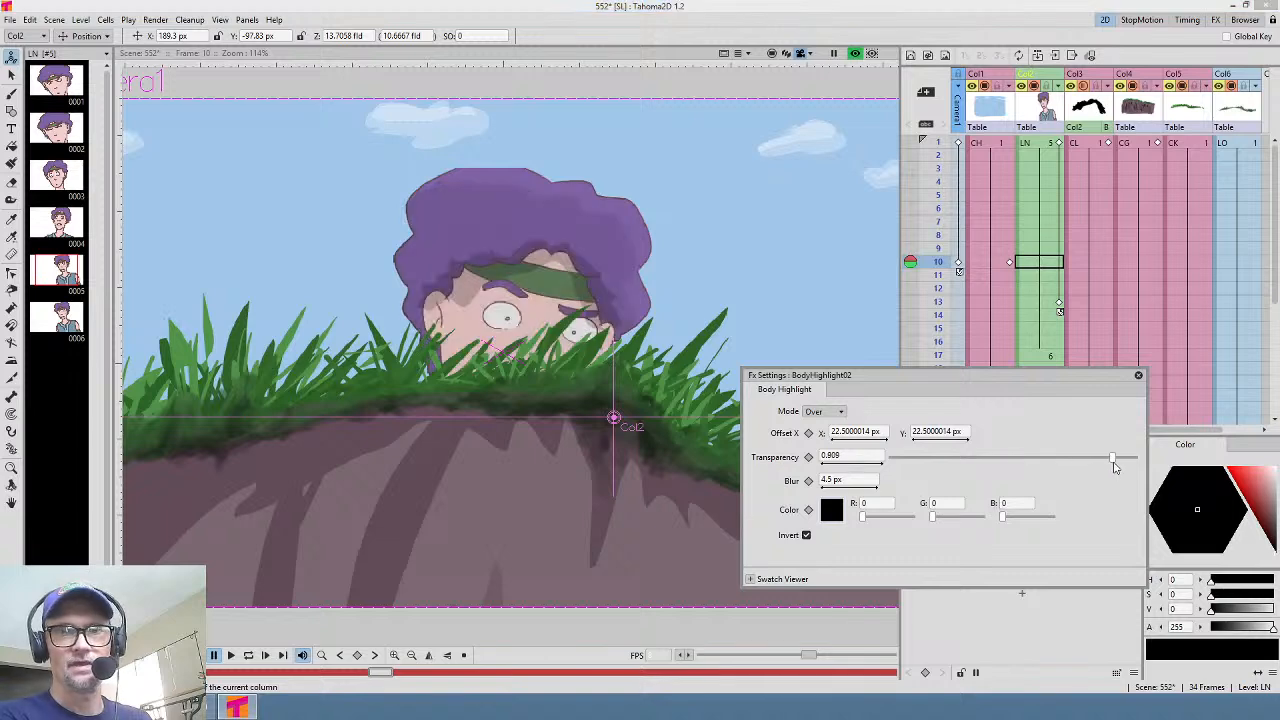
left_click_drag(1110, 461, 1081, 470)
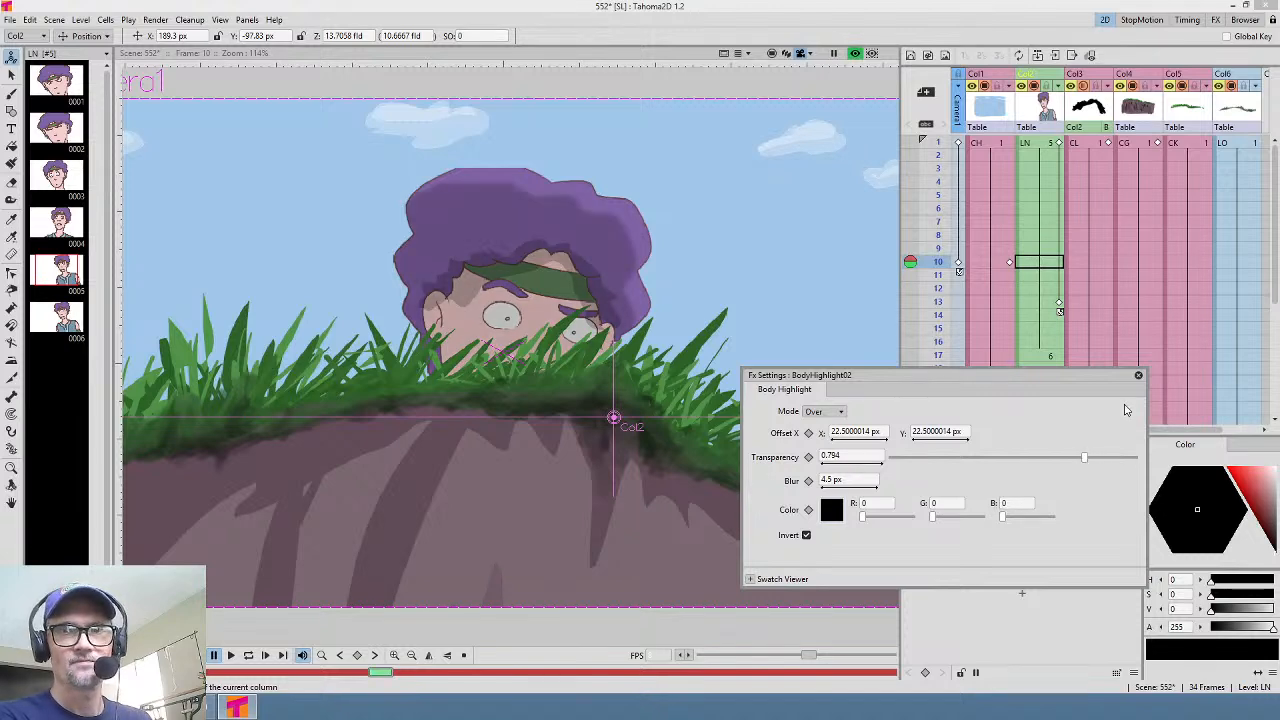
left_click(1138, 375)
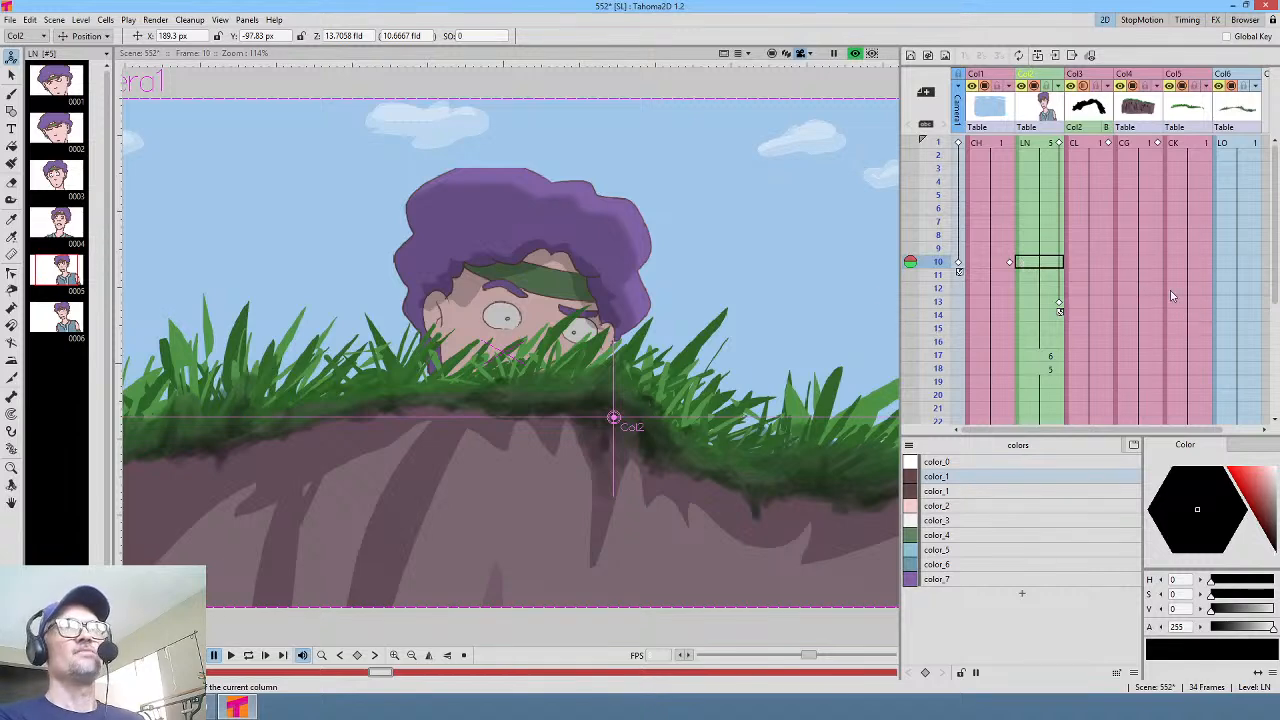
Step: Go to frame 1 of the character column and render the scene
left_click(1047, 145)
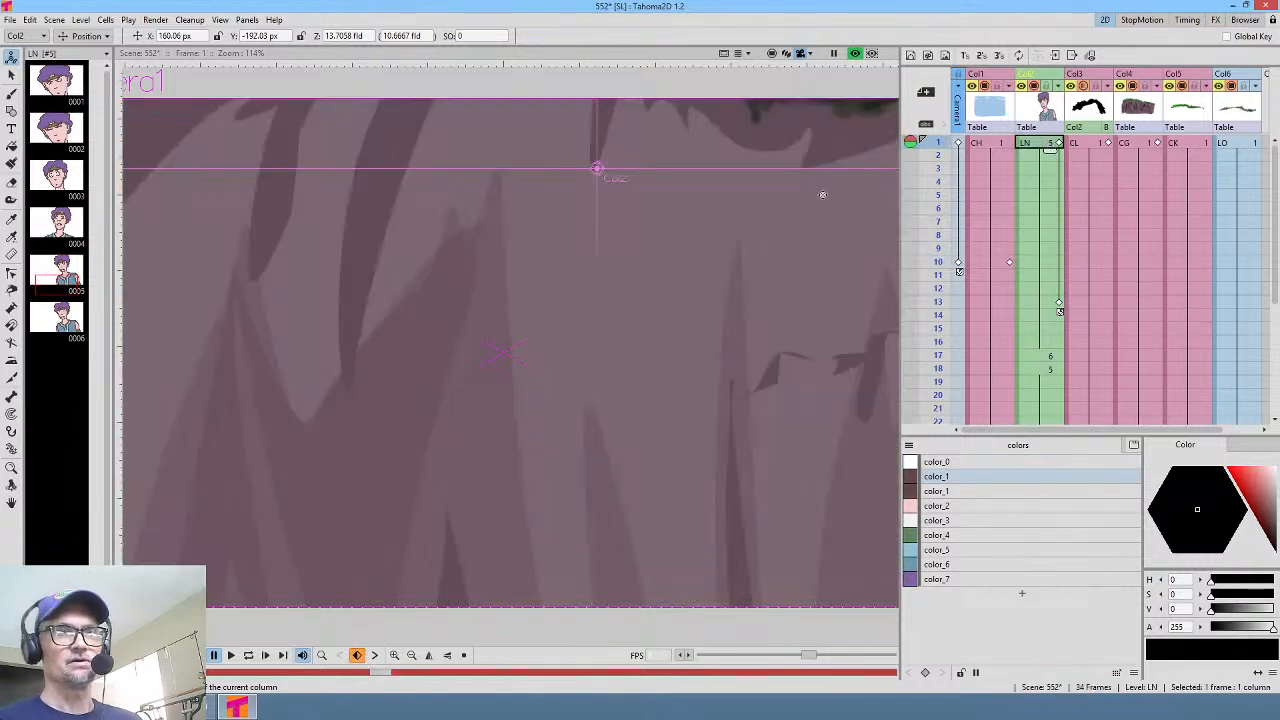
key("ctrl+shift+r")
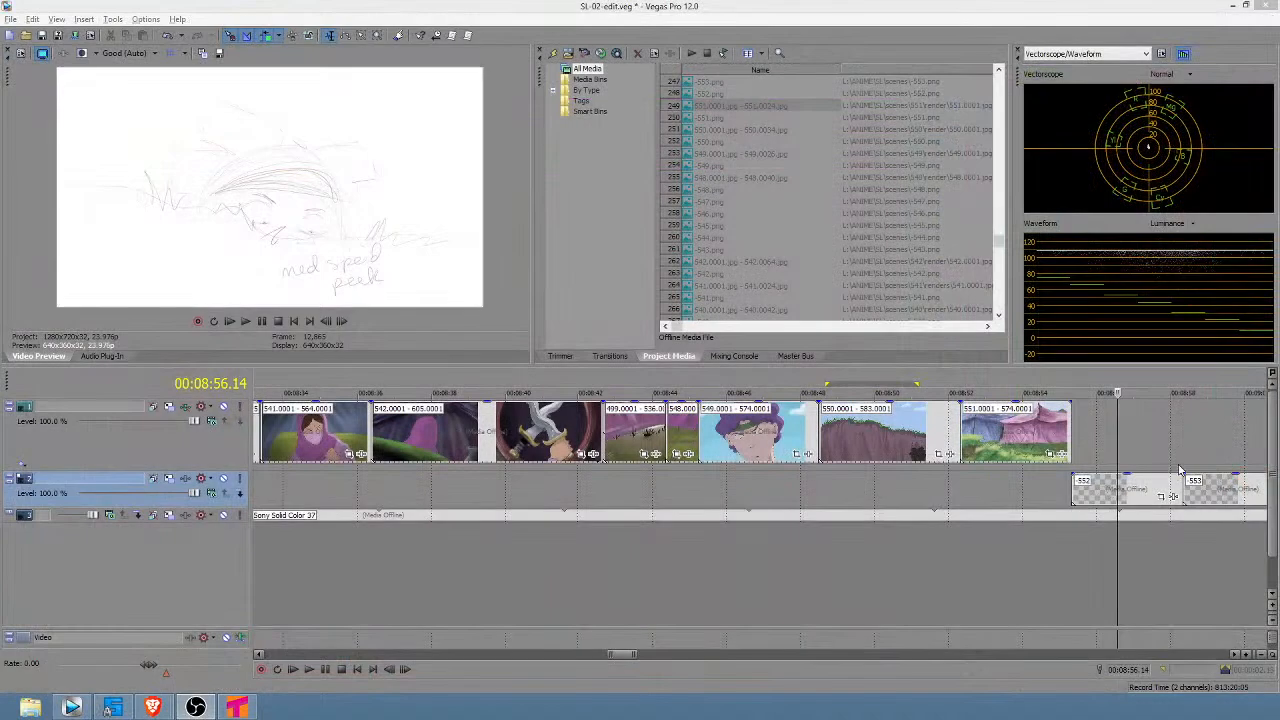
Step: In Vegas Pro, delete the -552 placeholder clip and shift the -553 placeholder later to leave room after the 551 clip
left_click(1095, 491)
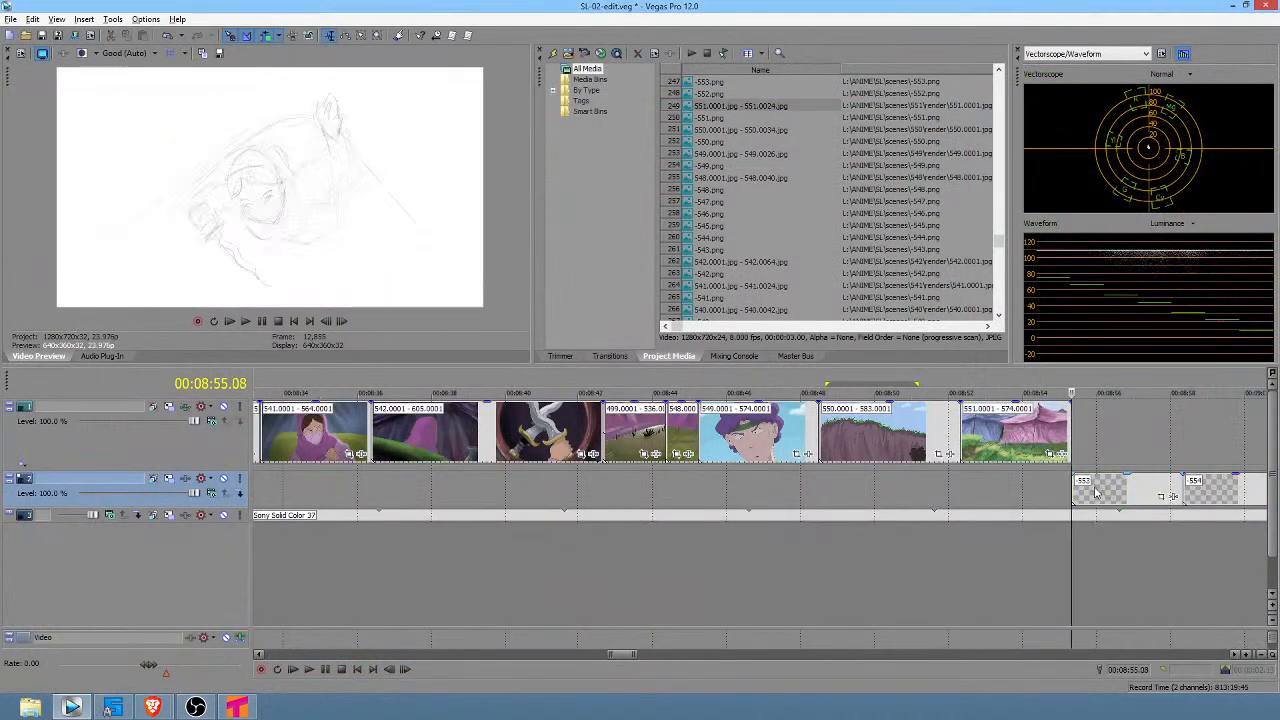
key("Delete")
left_click_drag(1207, 493, 1228, 492)
left_click(1068, 441)
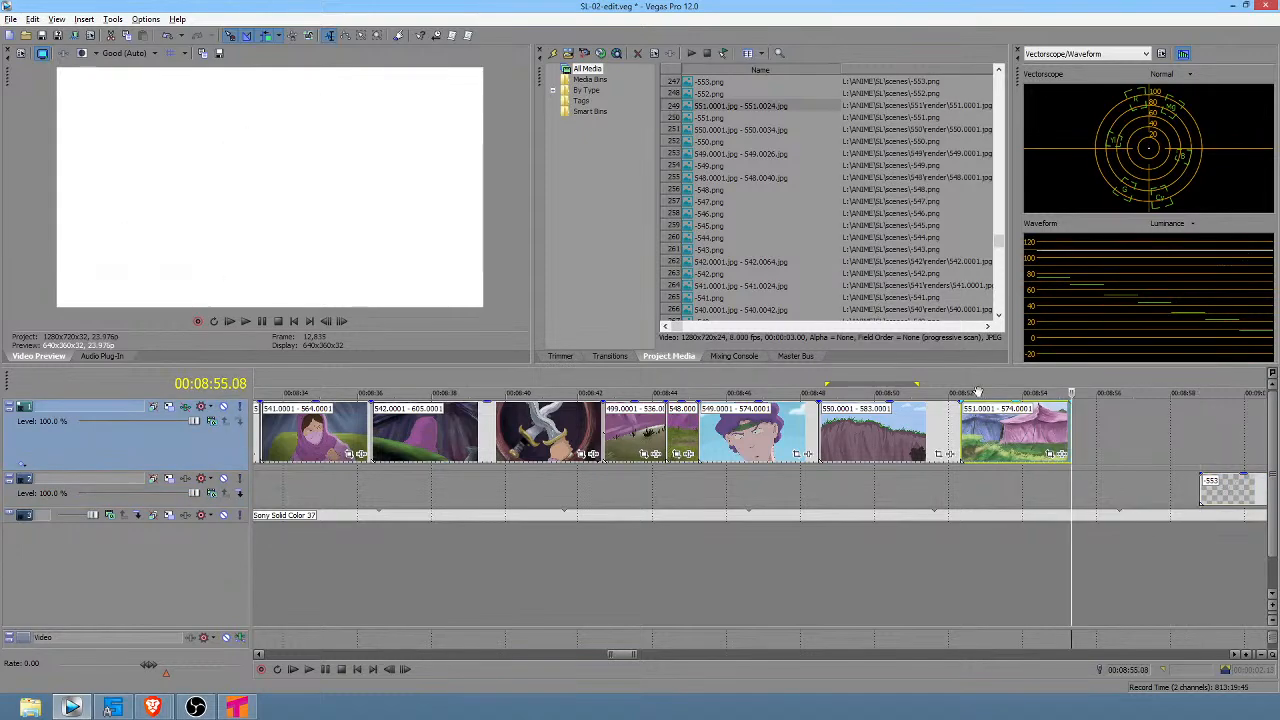
Step: Import the rendered frames from the scenes\552\render folder as an image sequence
left_click(568, 53)
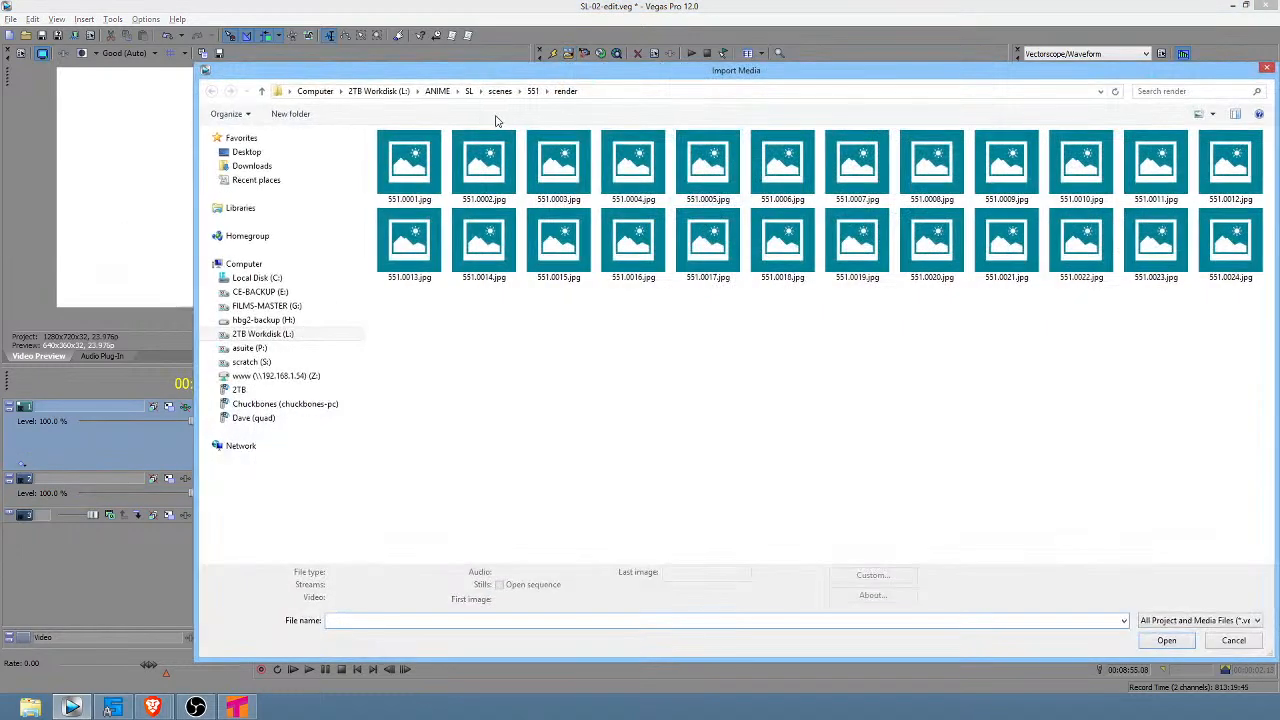
left_click(500, 91)
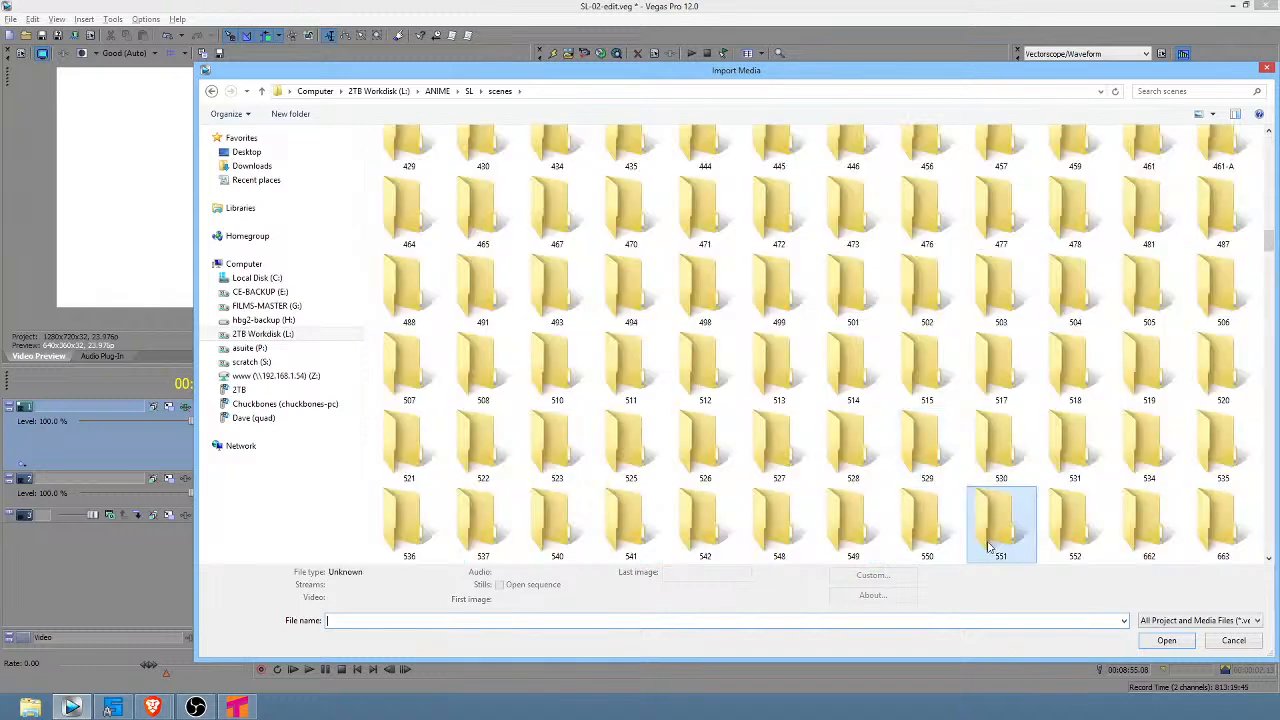
double_click(1070, 541)
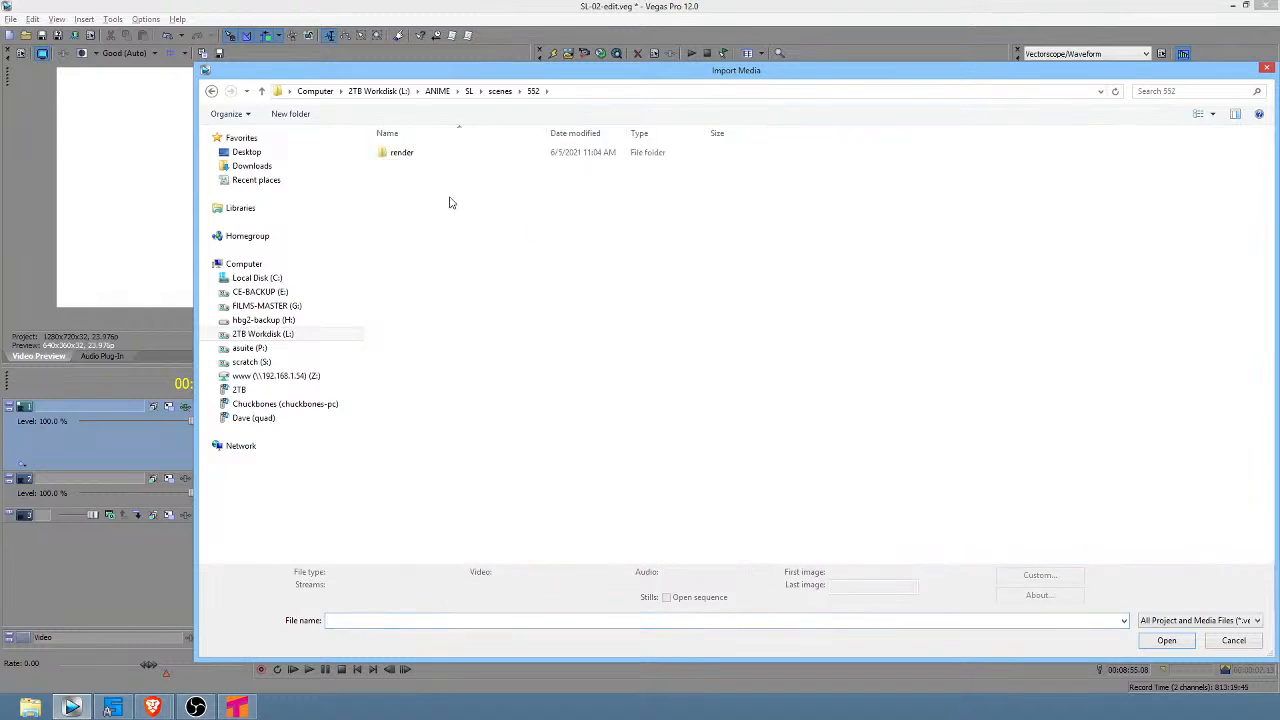
double_click(406, 160)
left_click(408, 162)
left_click(666, 597)
left_click(1168, 641)
Step: Set the imported 552 image sequence's frame rate to 8 fps
left_click(690, 313)
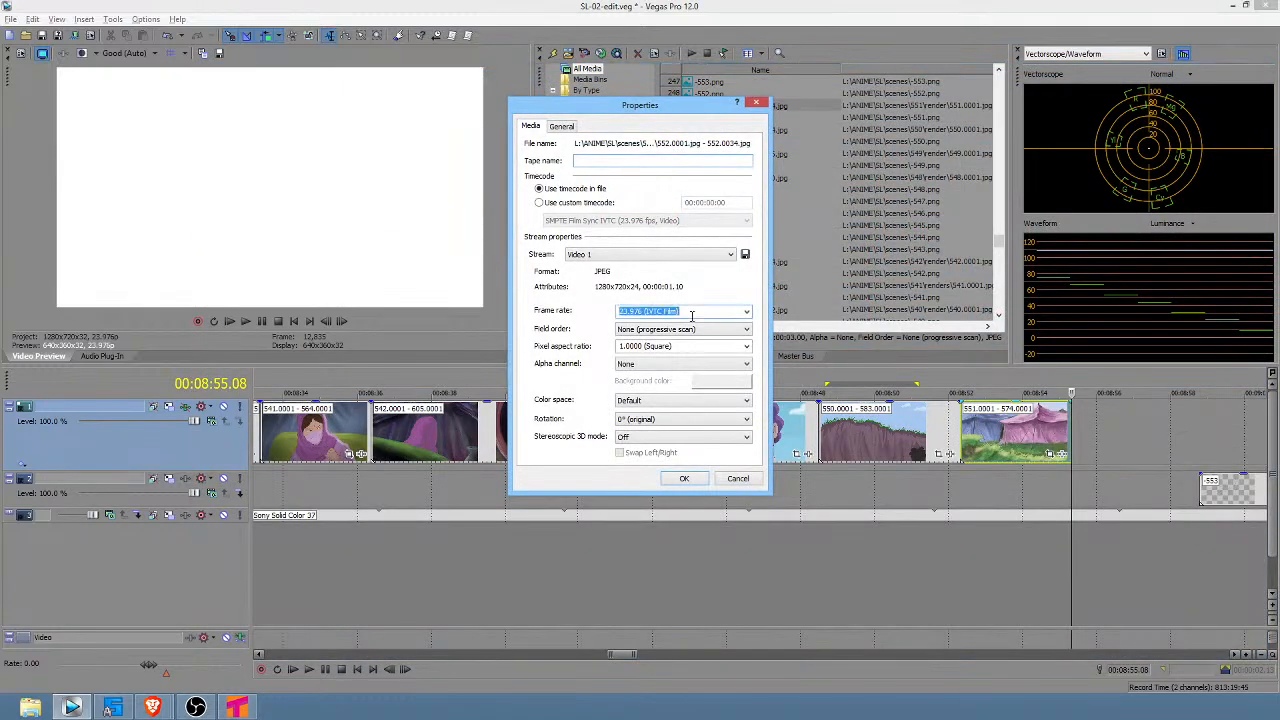
type("8")
left_click(684, 479)
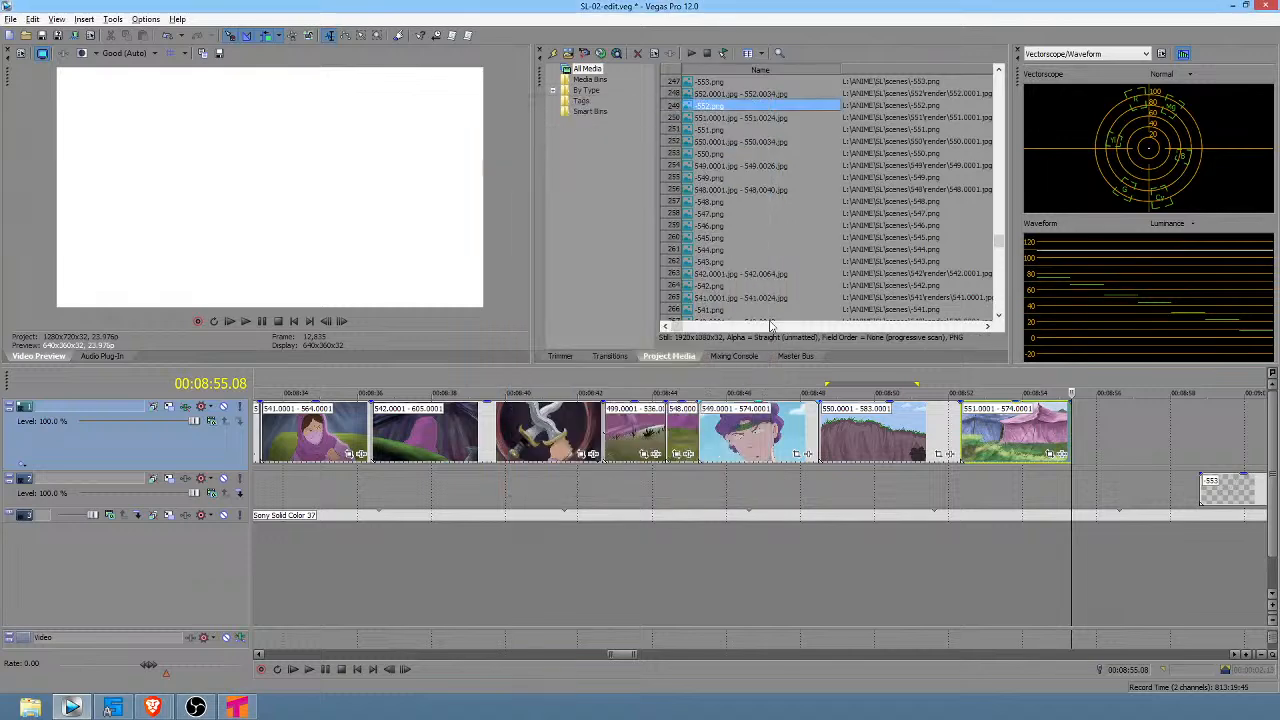
Step: Place the 552 sequence directly after the 551 clip with resampling disabled, and move the -553 placeholder to the sequence's end
left_click_drag(710, 95, 1095, 435)
right_click(1120, 440)
left_click(1138, 427)
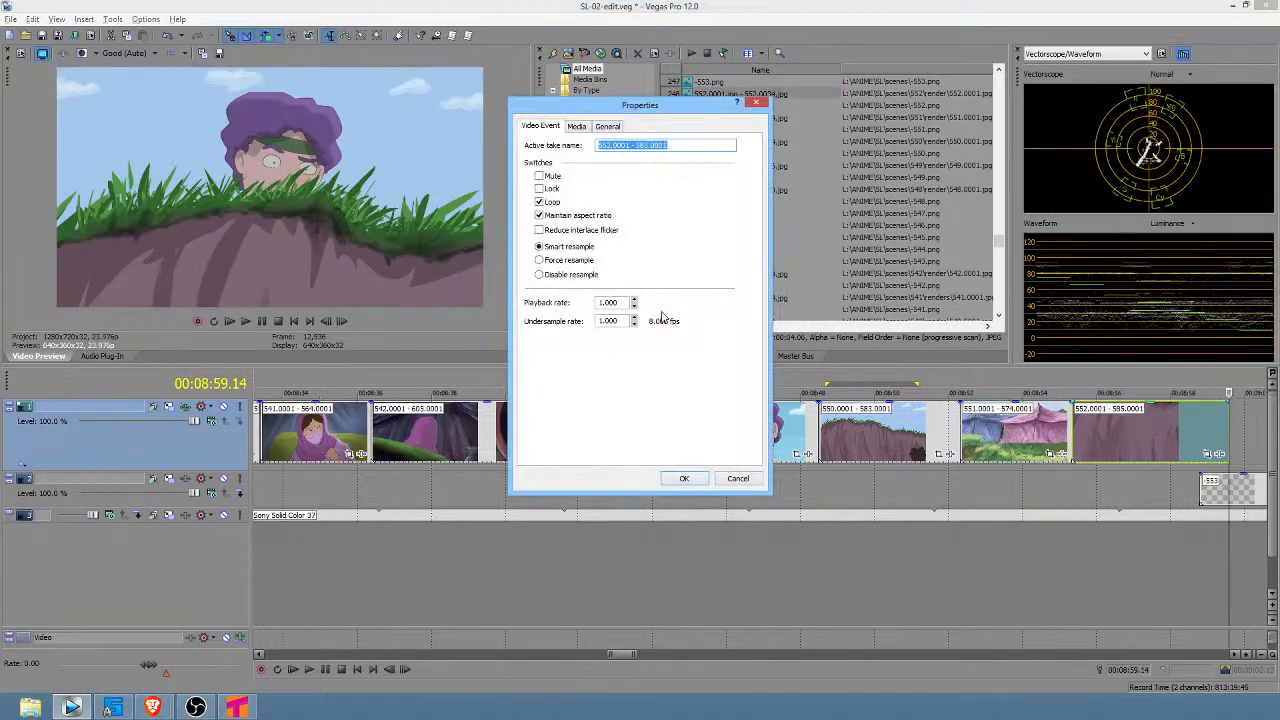
left_click(577, 283)
left_click(684, 479)
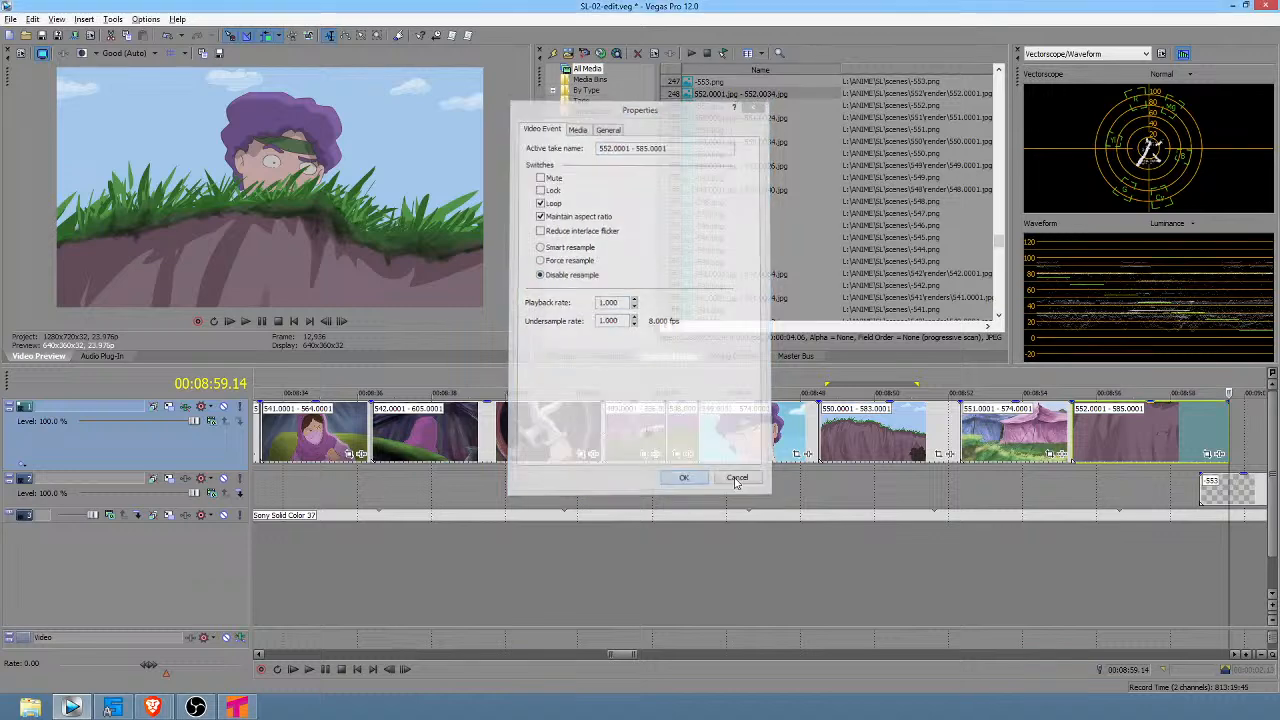
left_click_drag(1213, 490, 1228, 490)
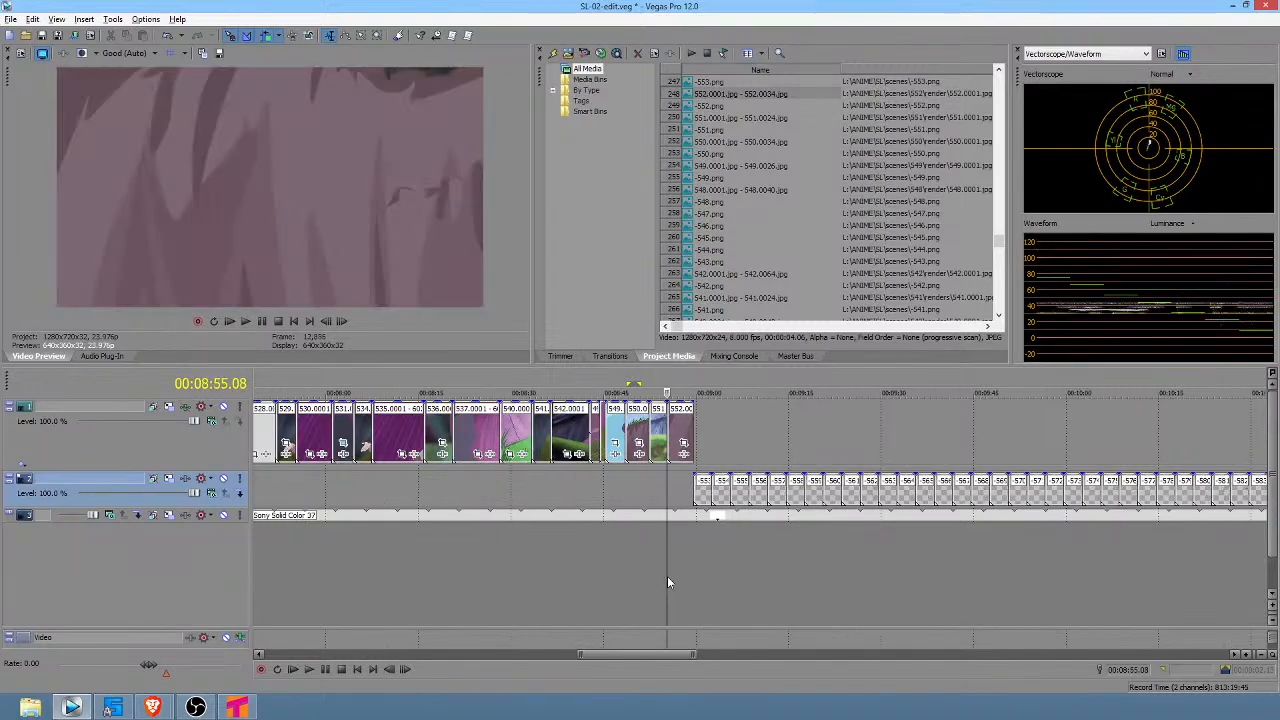
Step: Mark the range from 00:08:52.04 to 00:08:54.12 and trim the 551 clip's end to 00:08:54.12, with the 552 clip following
scroll(667, 576, "up", 4)
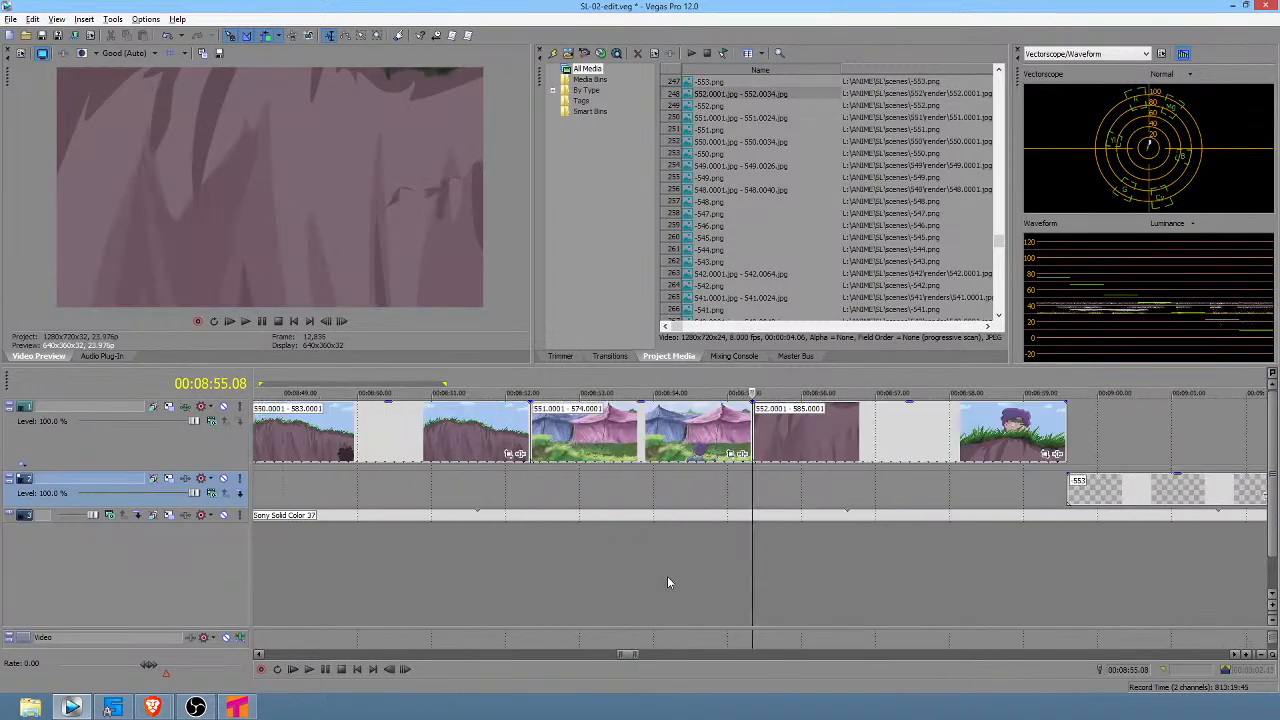
left_click_drag(519, 580, 689, 599)
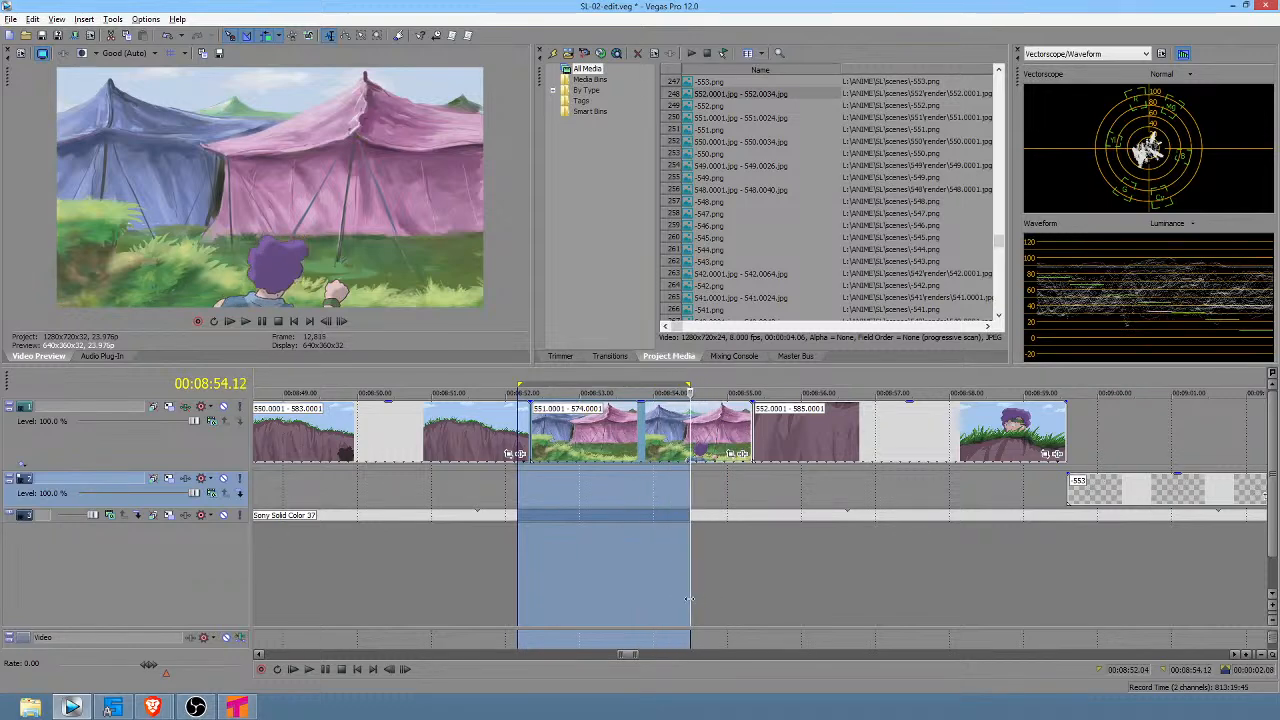
left_click_drag(750, 436, 689, 437)
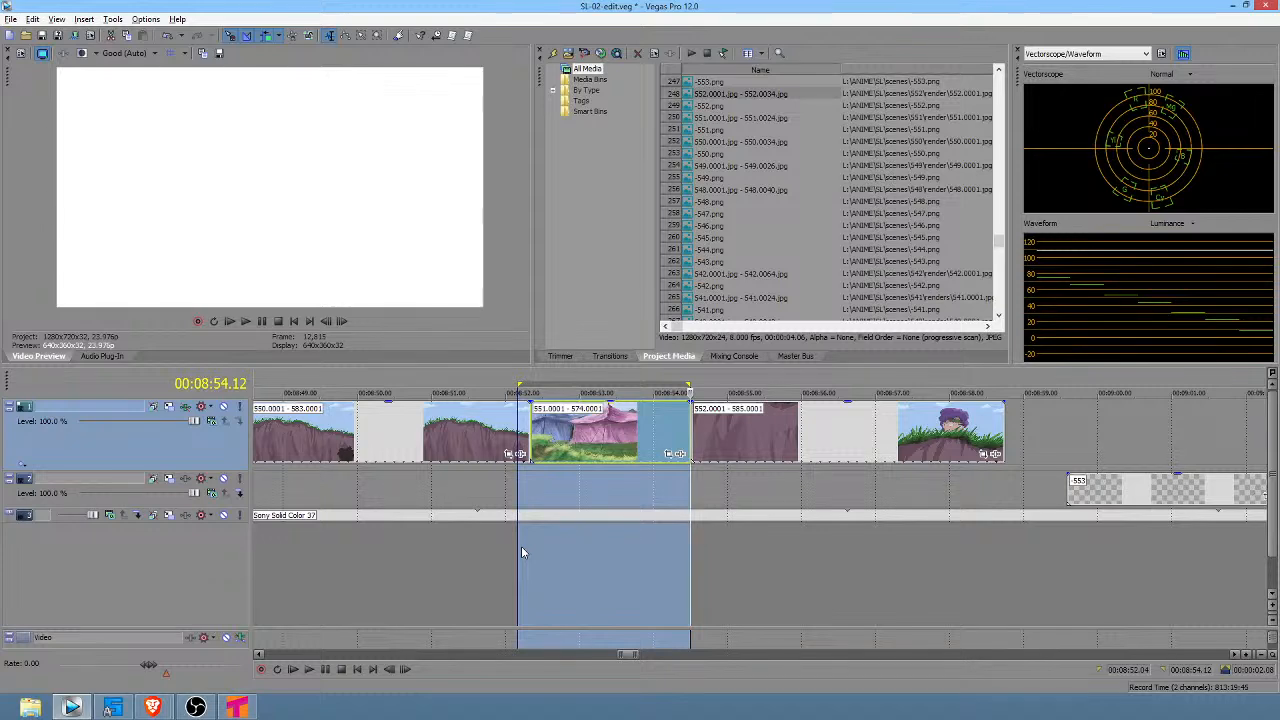
Step: Play through the cut from the 550 clip to the 551 clip and shorten the 550 clip's end by about four frames
left_click_drag(562, 562, 613, 587)
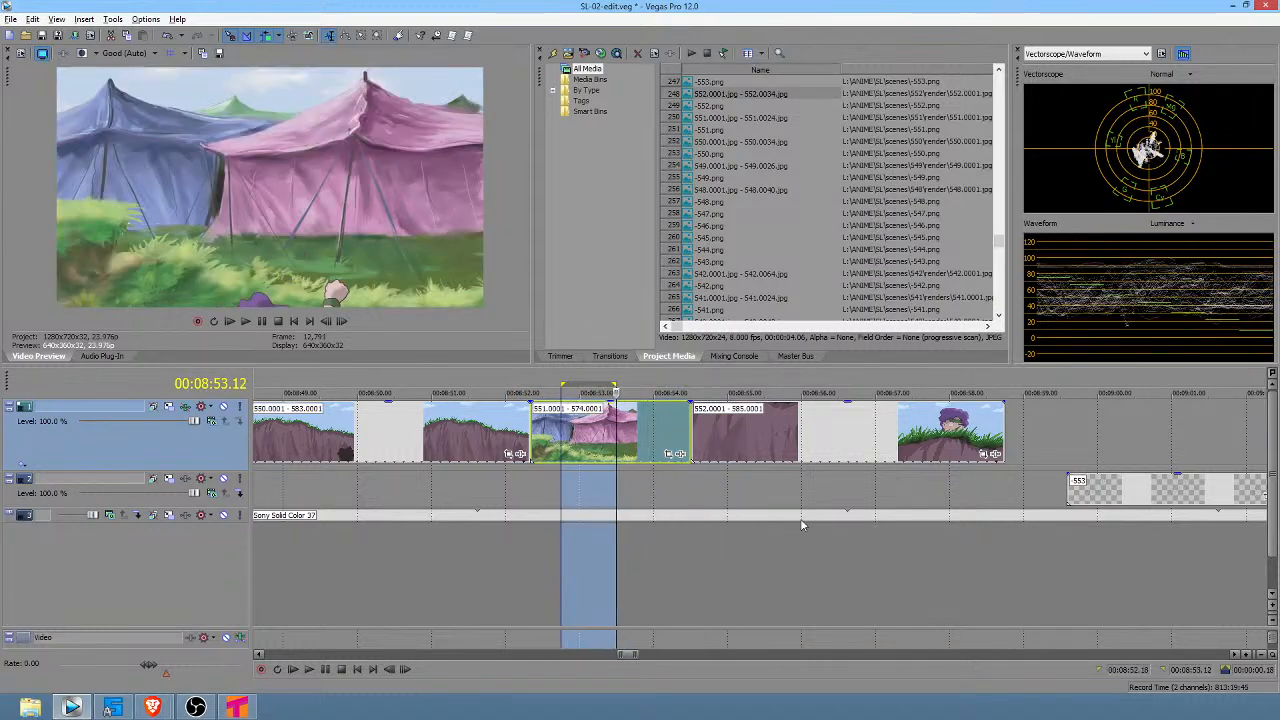
left_click(753, 437)
left_click_drag(500, 567, 521, 595)
left_click(467, 568)
key("space")
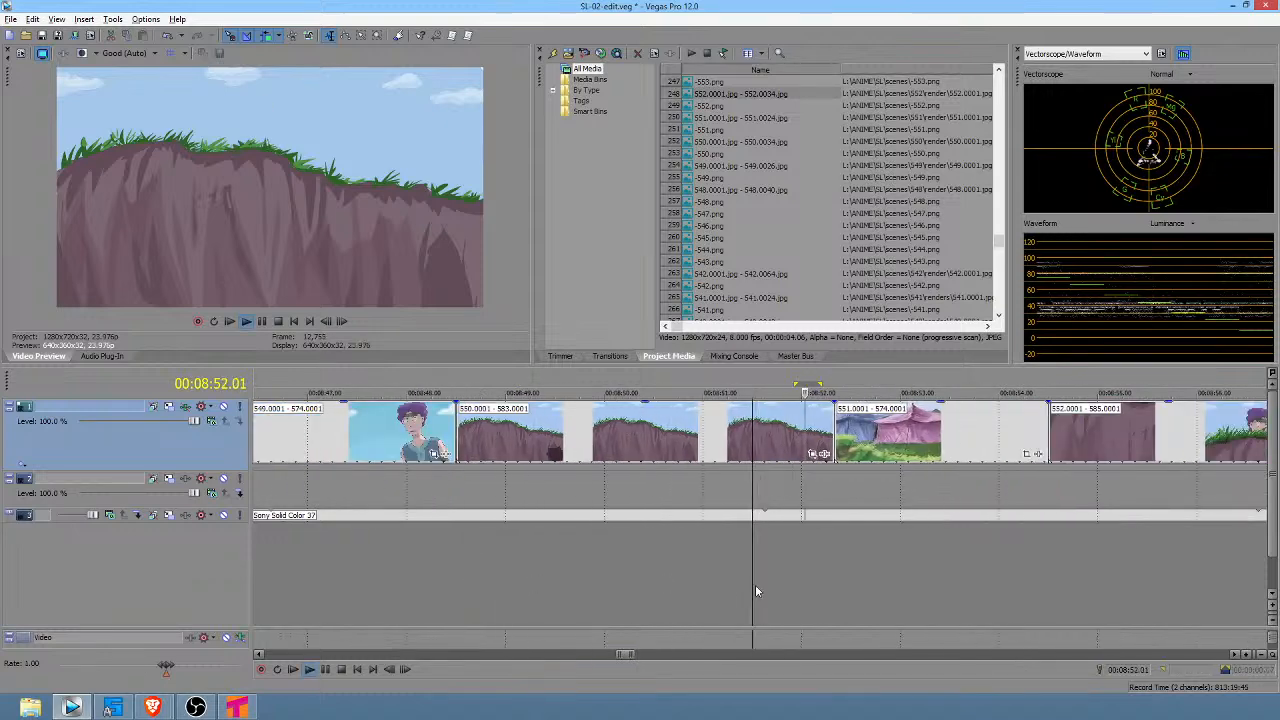
key("space")
left_click(826, 428)
left_click_drag(826, 428, 811, 428)
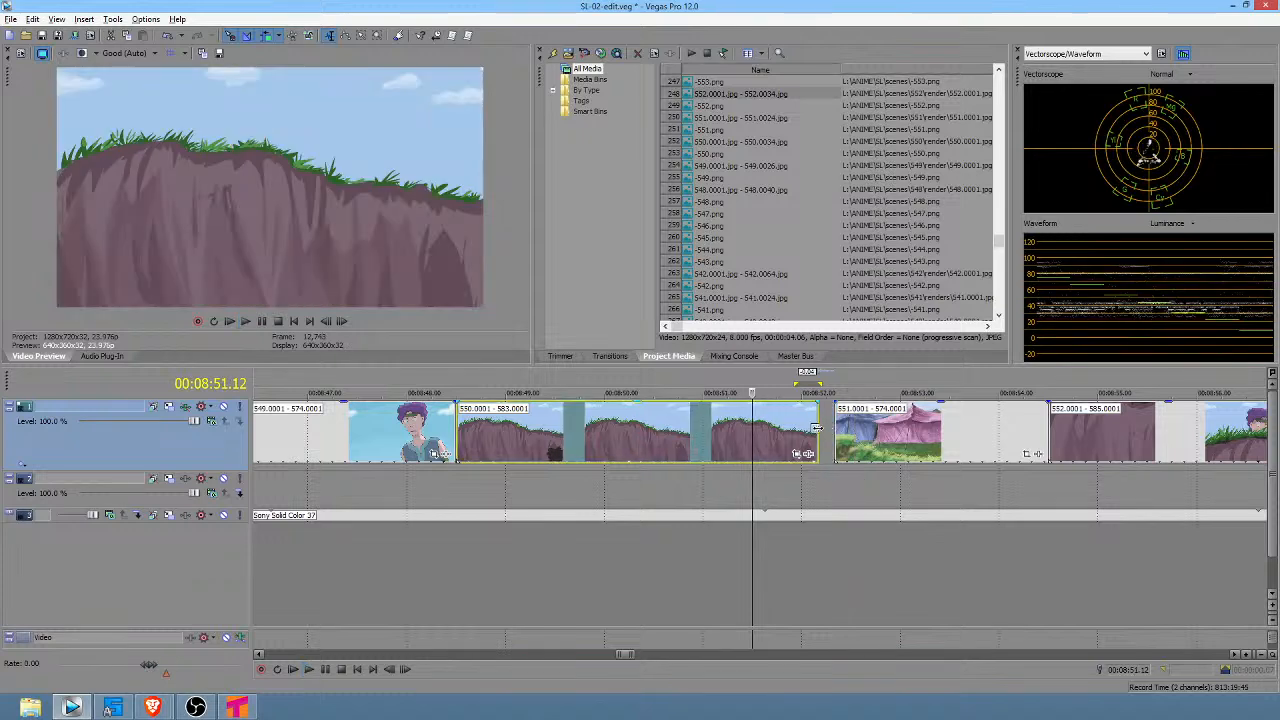
Step: Play back the edit from 00:08:50.00 through the 551 clip into the 552 clip to check the timing
left_click(609, 590)
key("space")
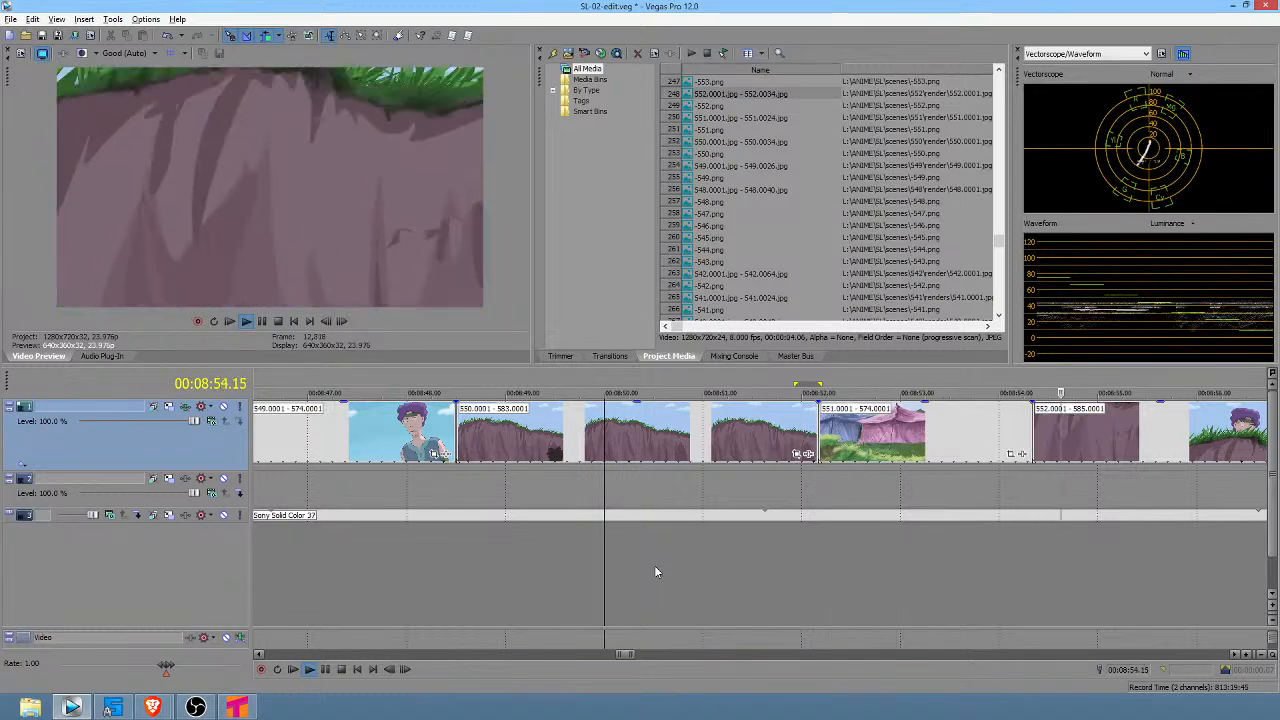
key("space")
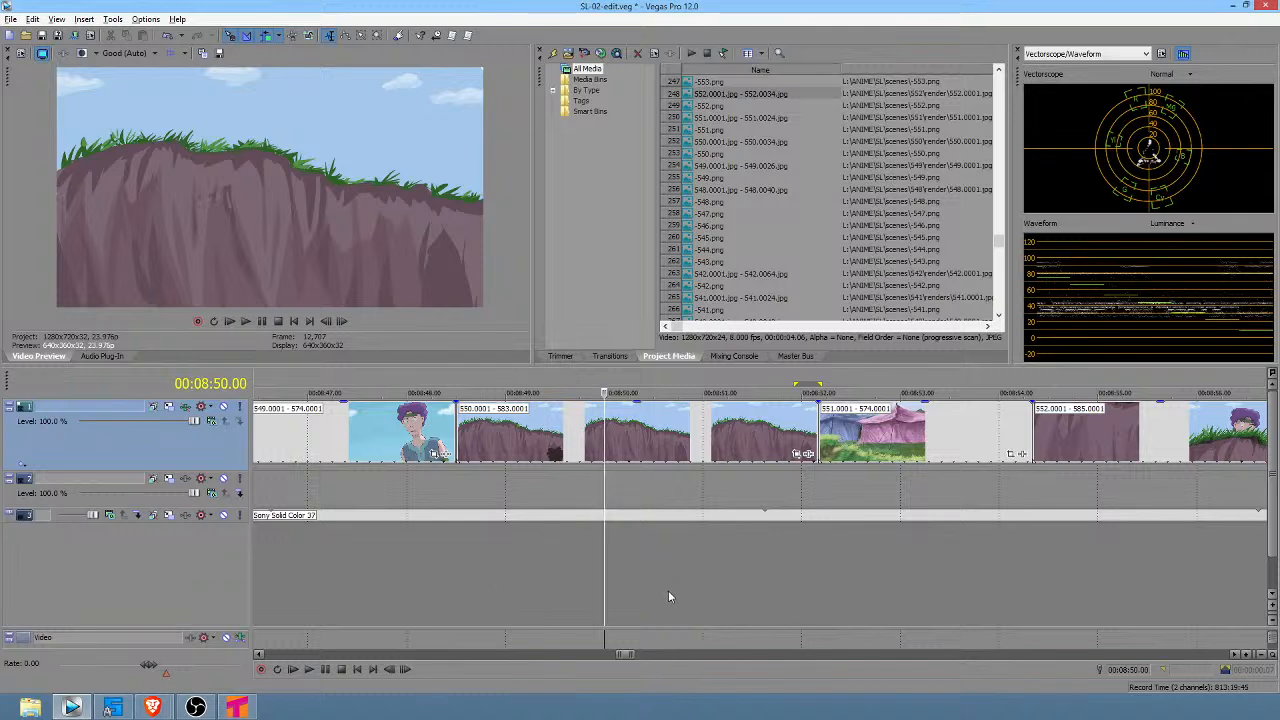
key("space")
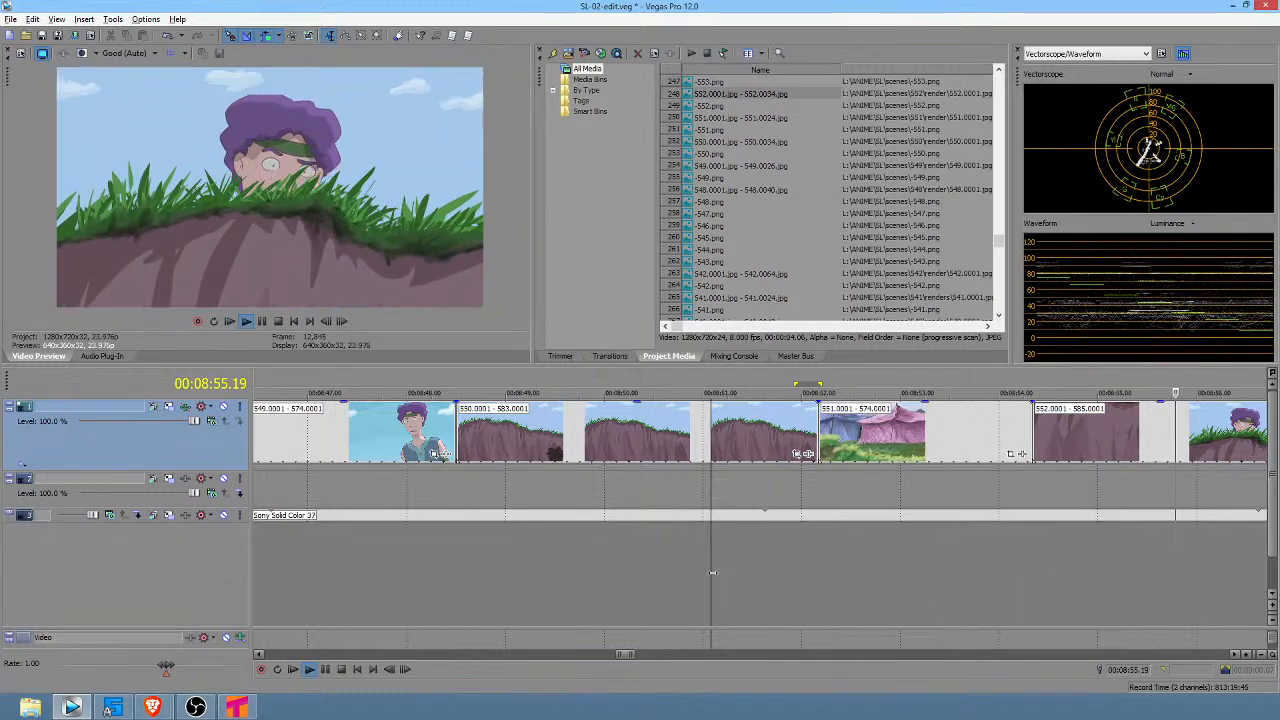
key("space")
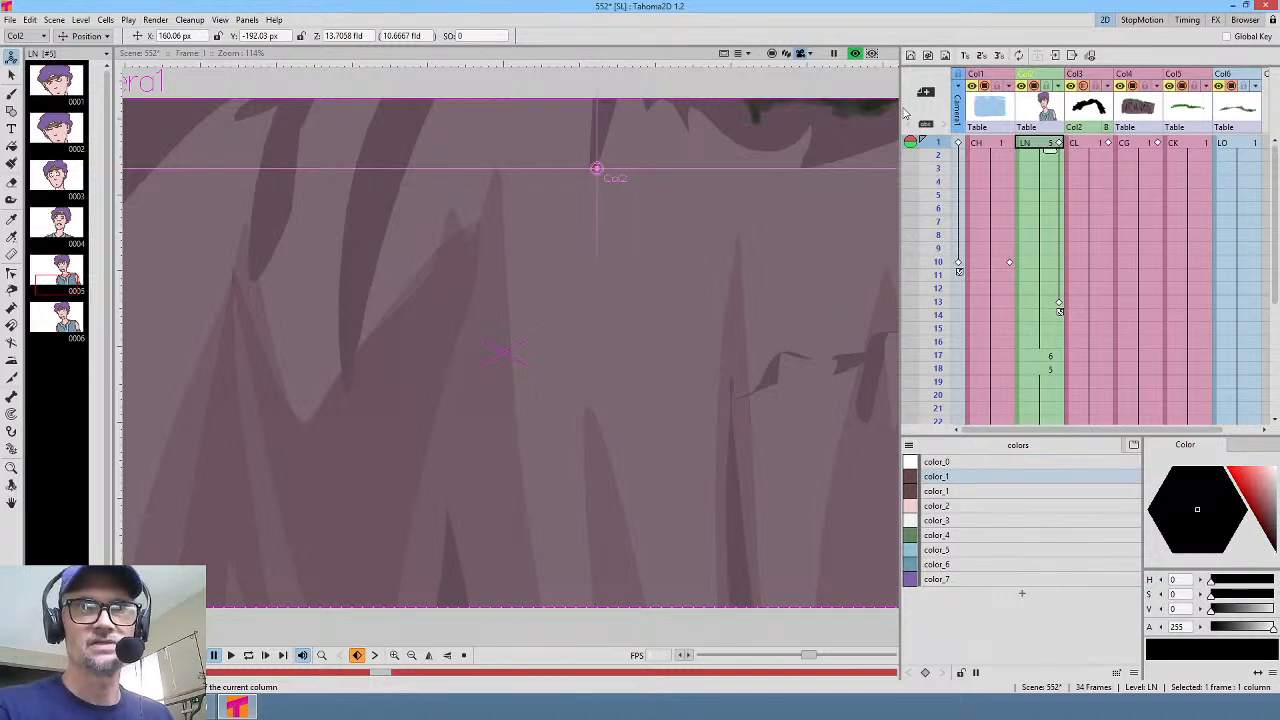
Step: In Tahoma2D, switch scene 552 out of camera view, select frame 1 of the LO column and save the scene
left_click(771, 53)
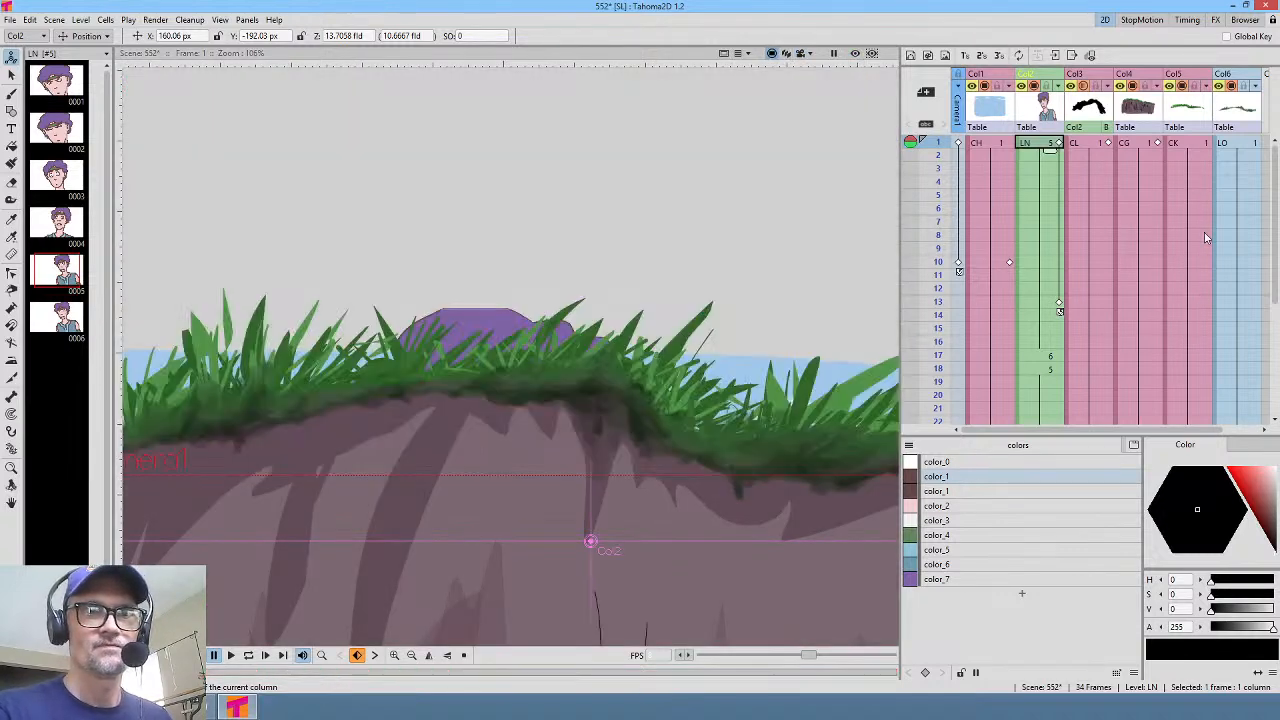
middle_click(1183, 268)
scroll(1183, 268, "right", 3)
left_click(1110, 143)
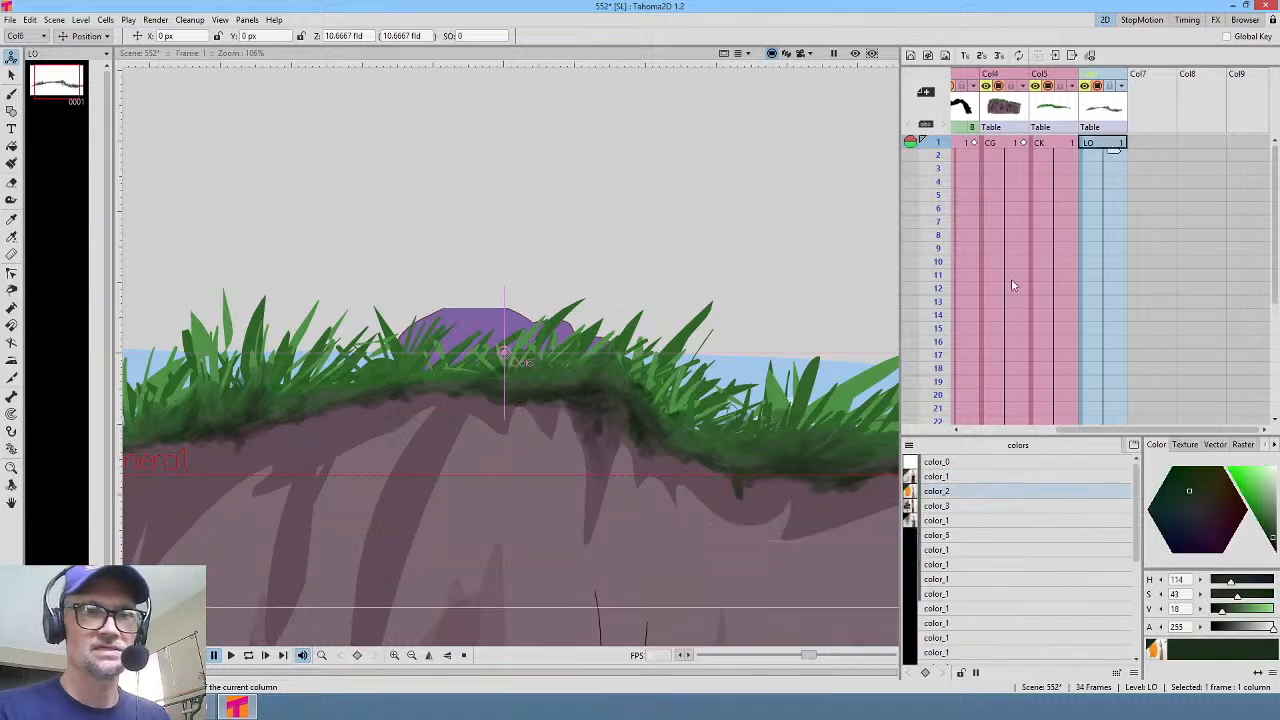
left_click_drag(619, 403, 807, 331)
key("ctrl+s")
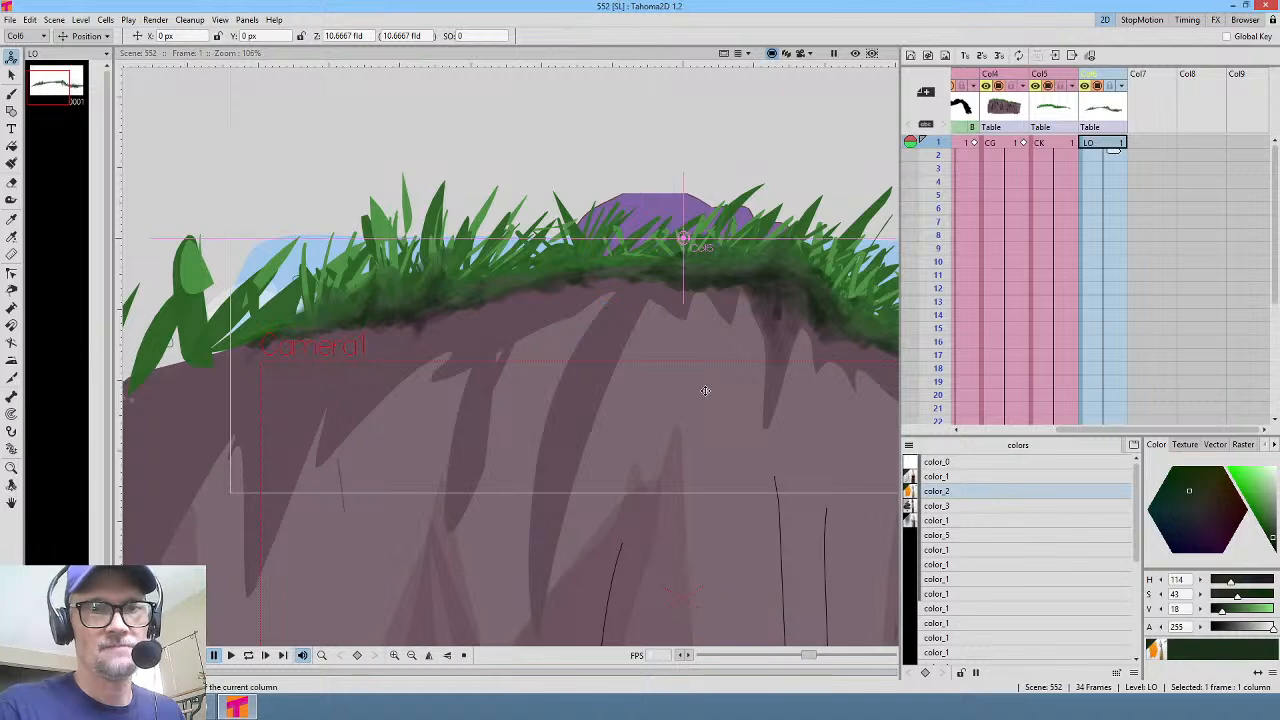
Step: Pick the rock's shadow colour, lower its value to 29 and brush dark shading along the rock just beneath the grass
key("b")
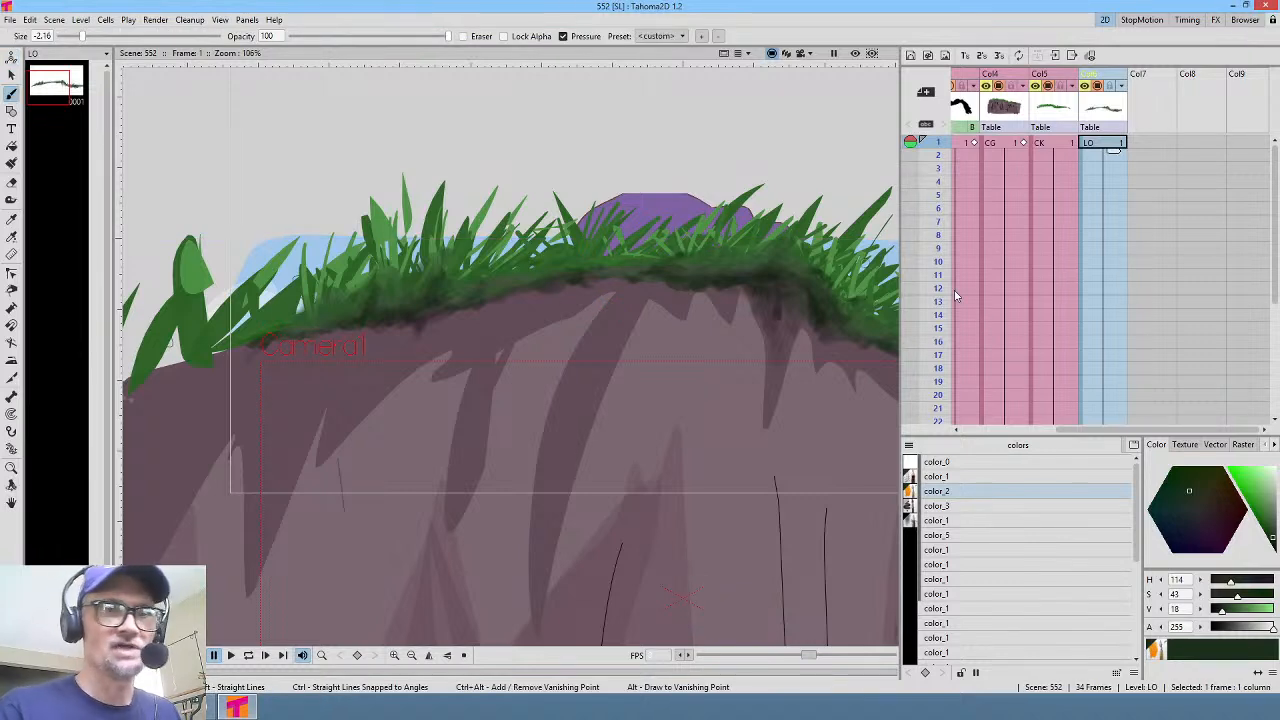
key("r")
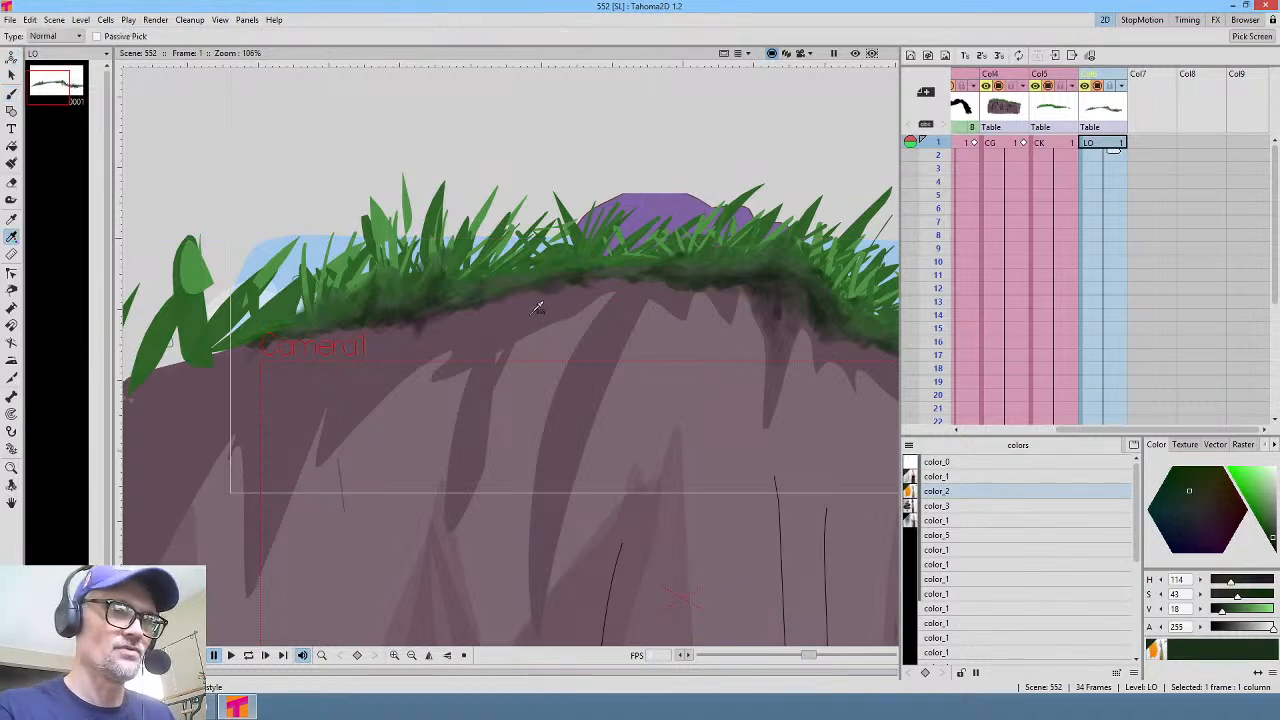
left_click(532, 308)
key("b")
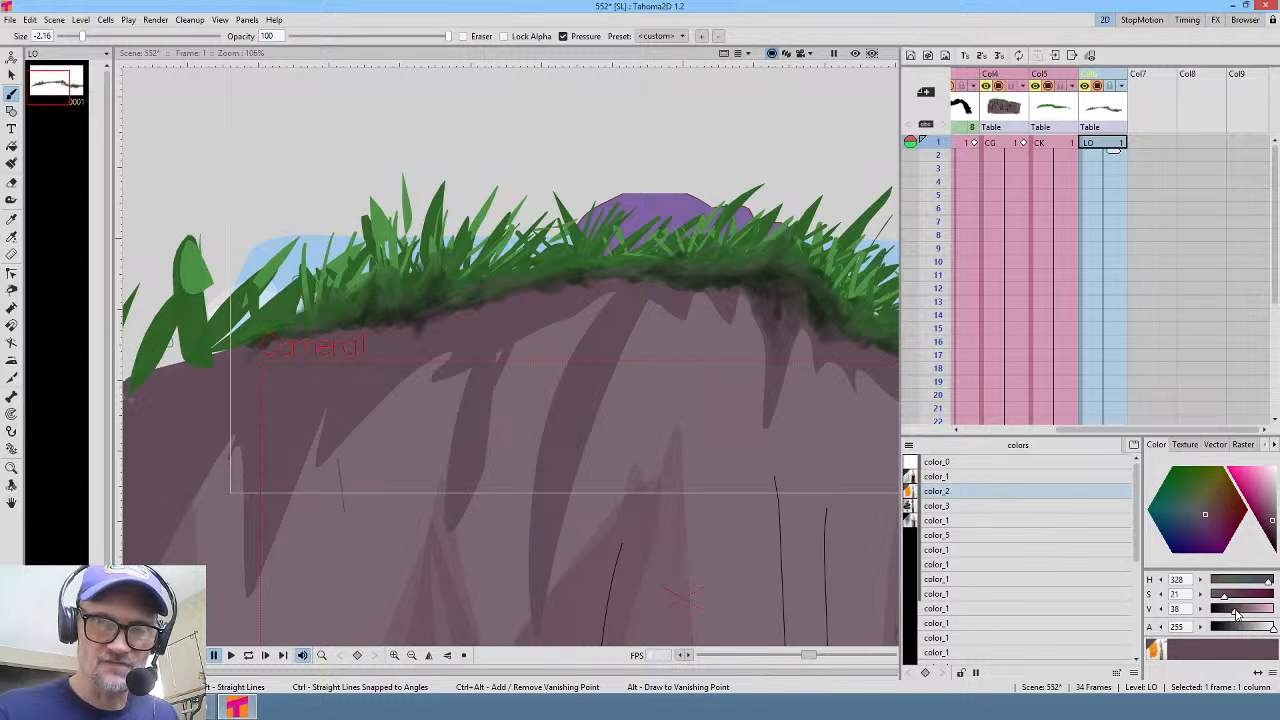
left_click_drag(1237, 614, 1229, 612)
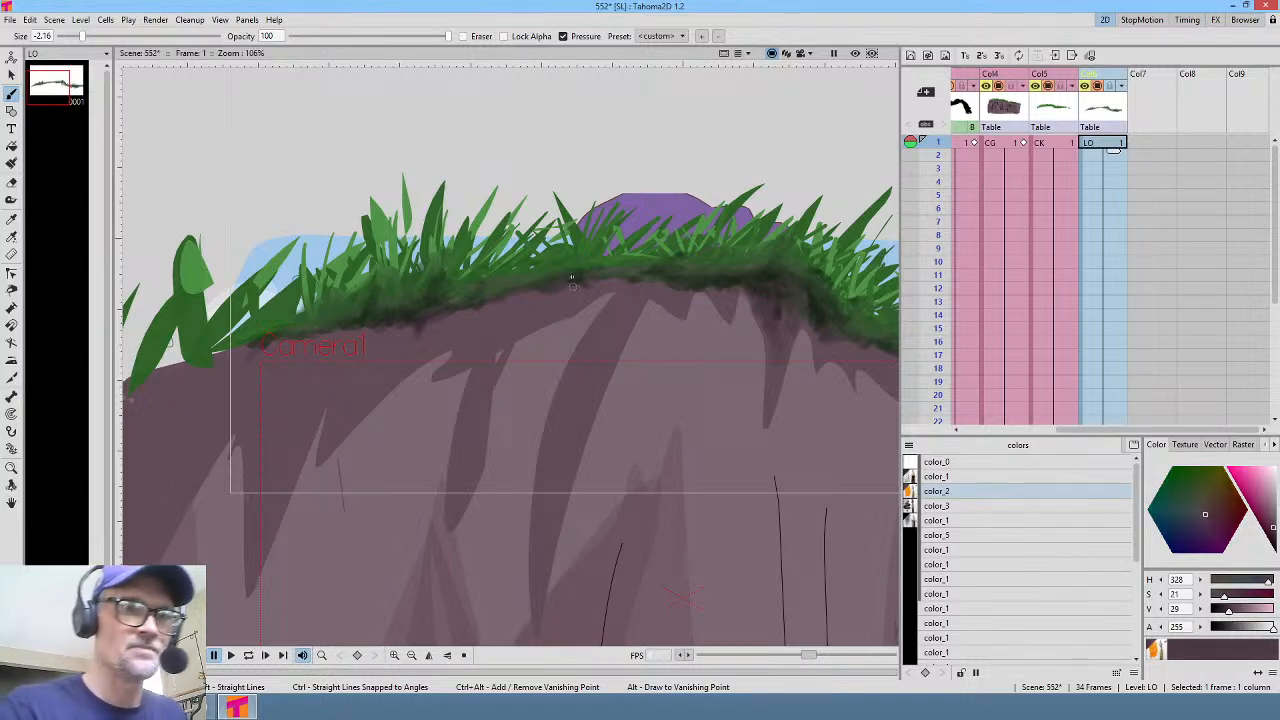
mouse_move(541, 313)
left_mouse_down()
mouse_move(532, 326)
mouse_move(529, 293)
mouse_move(506, 318)
mouse_move(579, 291)
left_mouse_up()
mouse_move(503, 308)
left_mouse_down()
mouse_move(486, 316)
mouse_move(494, 330)
mouse_move(532, 290)
mouse_move(491, 304)
left_mouse_up()
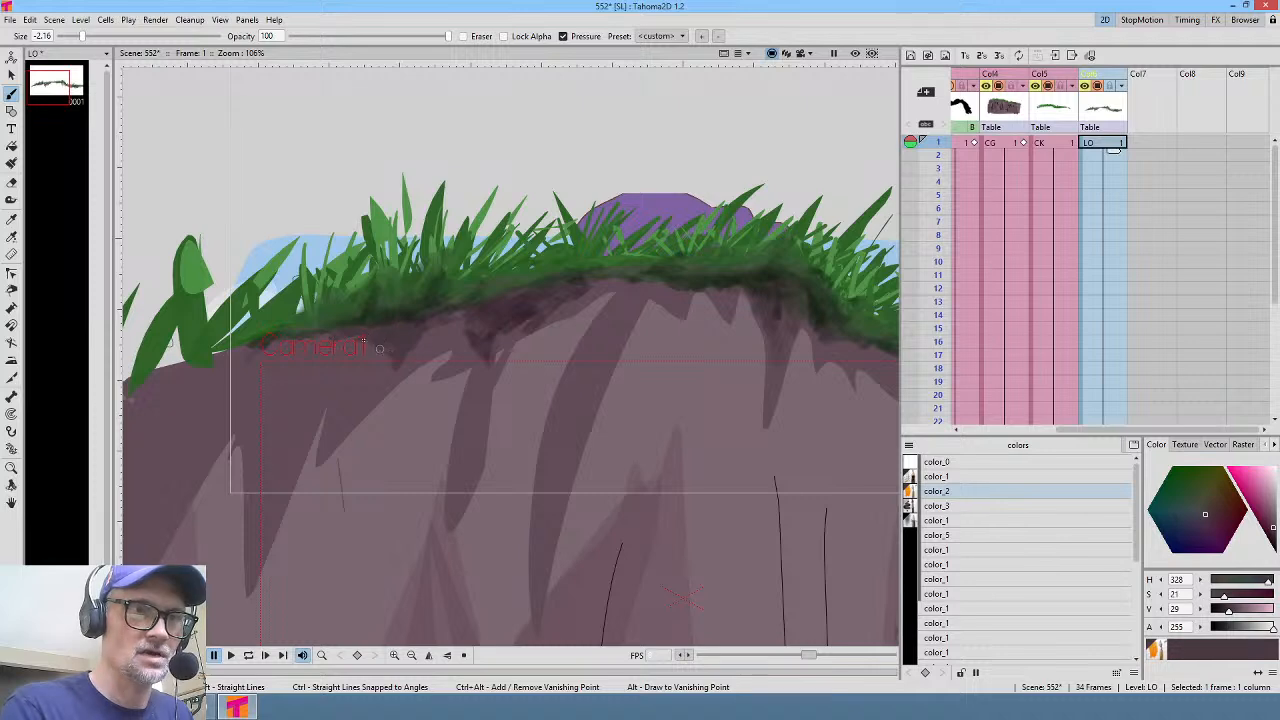
mouse_move(363, 375)
left_mouse_down()
mouse_move(362, 345)
mouse_move(272, 350)
left_mouse_up()
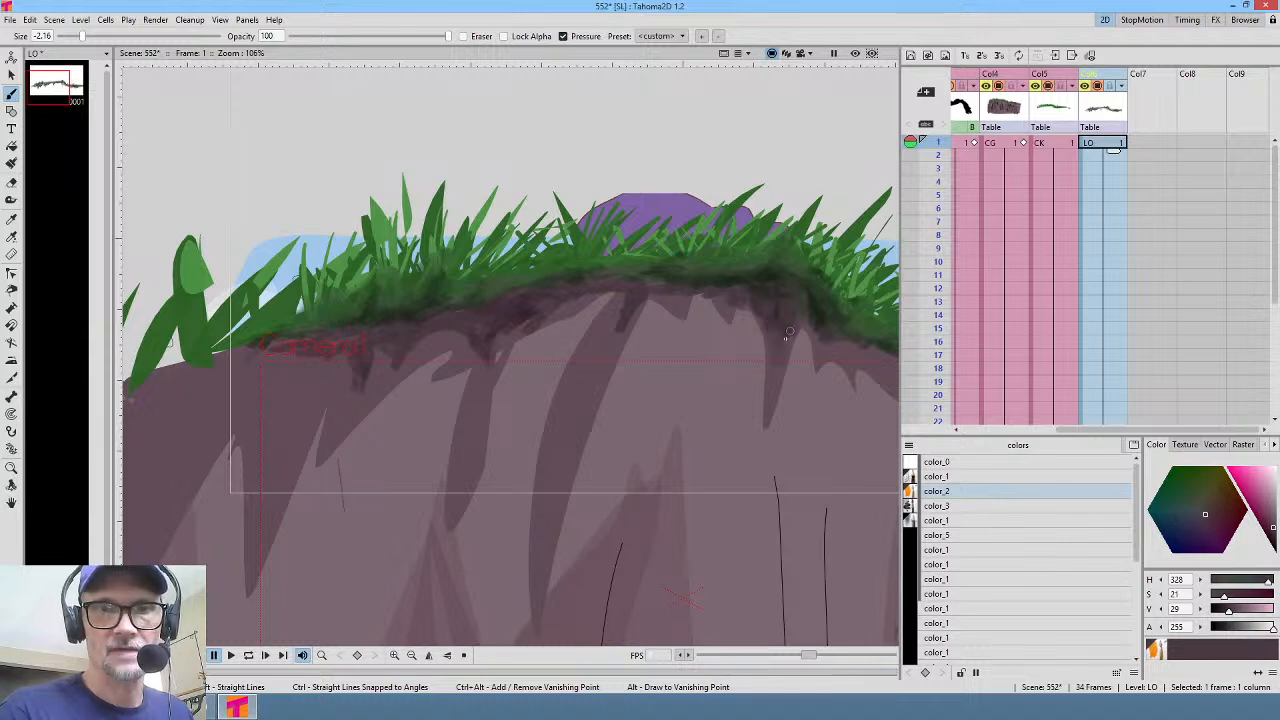
Step: Pick the rock's original shadow colour with value 38 and brush it over the dark shading to soften its lower edges
key("k")
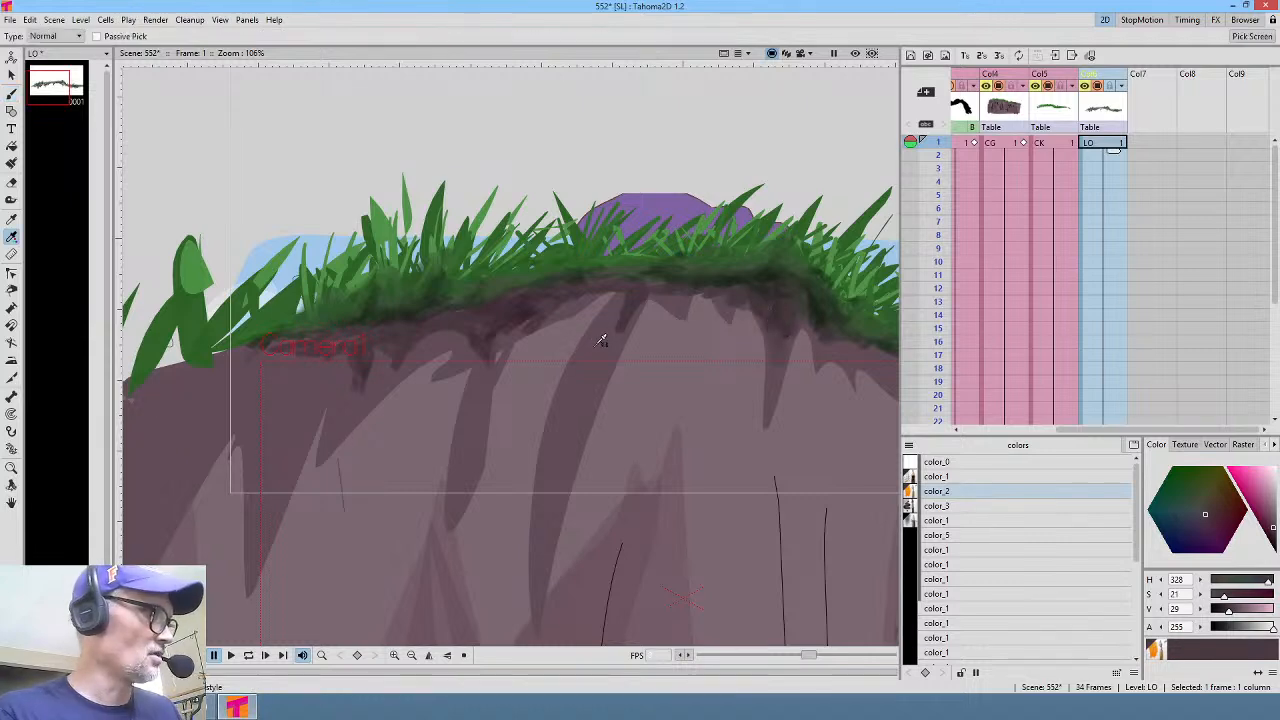
left_click(605, 340)
key("b")
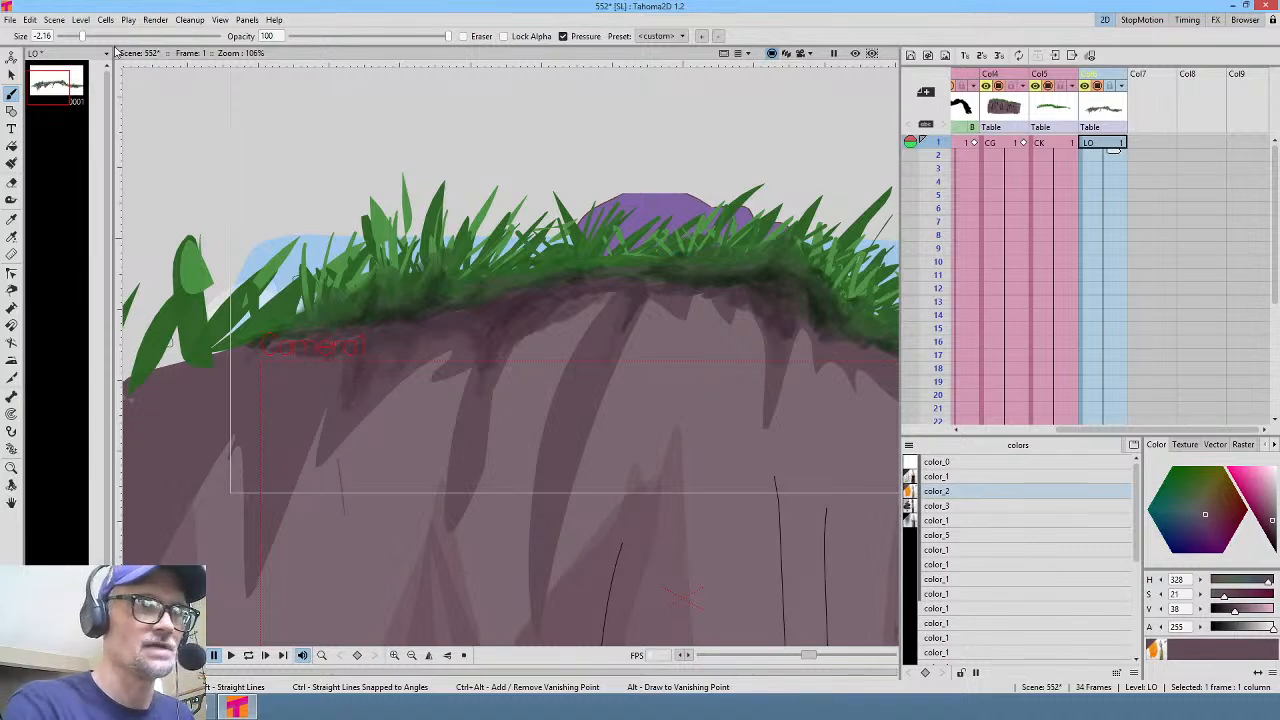
Step: Set the brush size to -1.39 and the colour's value to 33, and paint darker shading down the rock's shadow streaks
left_click_drag(83, 36, 101, 37)
left_click_drag(622, 171, 667, 228)
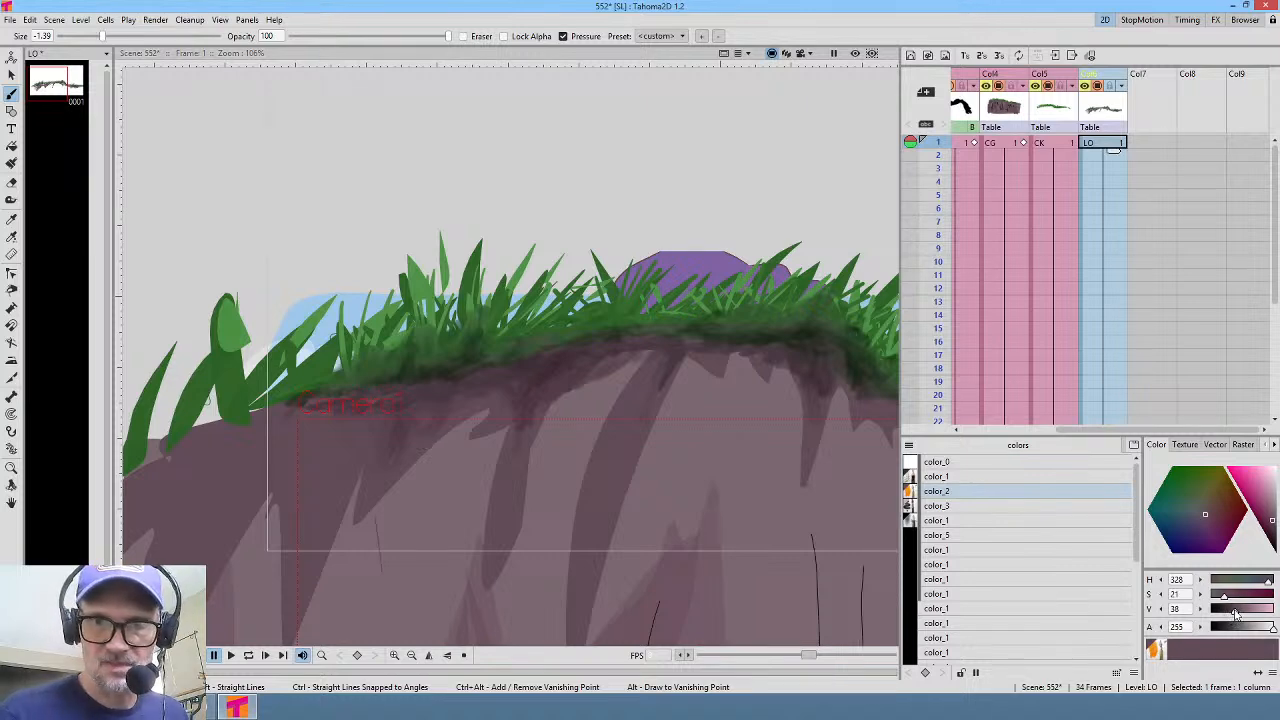
left_click_drag(1237, 614, 1231, 612)
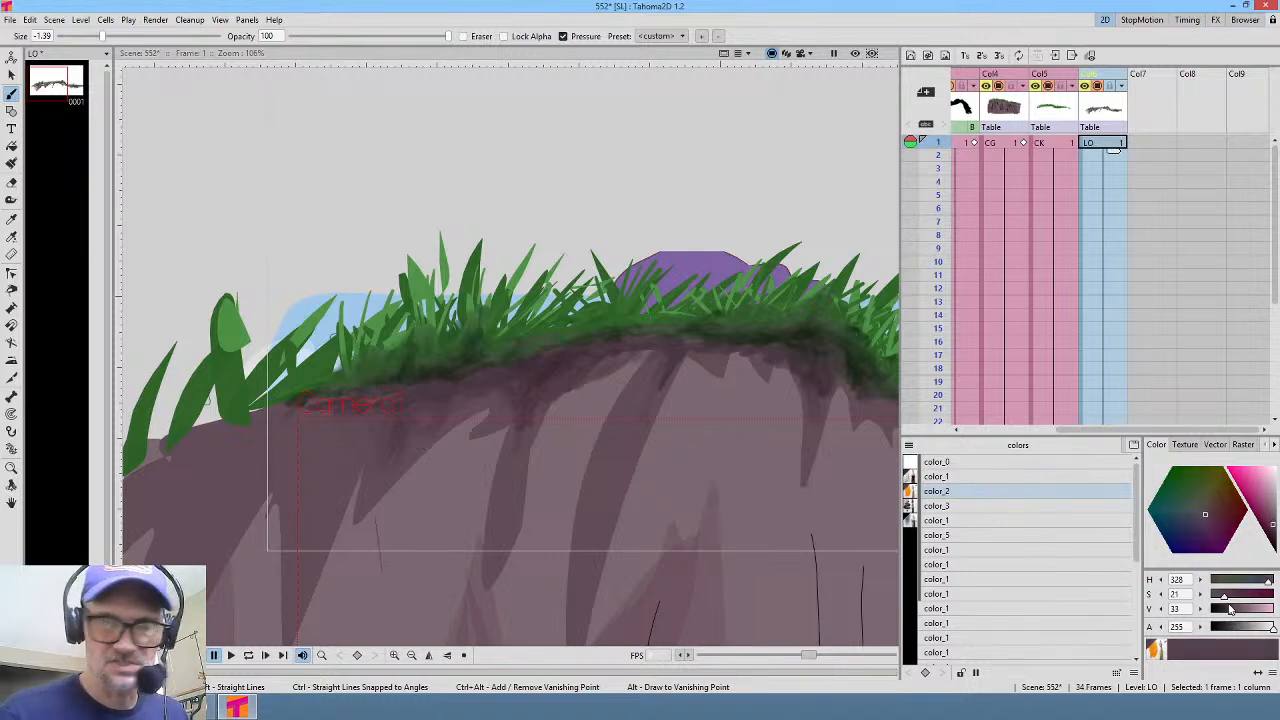
mouse_move(447, 409)
left_mouse_down()
mouse_move(412, 406)
mouse_move(365, 434)
mouse_move(352, 482)
mouse_move(372, 426)
mouse_move(358, 428)
mouse_move(359, 406)
mouse_move(311, 460)
mouse_move(330, 509)
mouse_move(319, 422)
mouse_move(382, 426)
mouse_move(296, 417)
mouse_move(335, 409)
mouse_move(312, 463)
mouse_move(338, 492)
left_mouse_up()
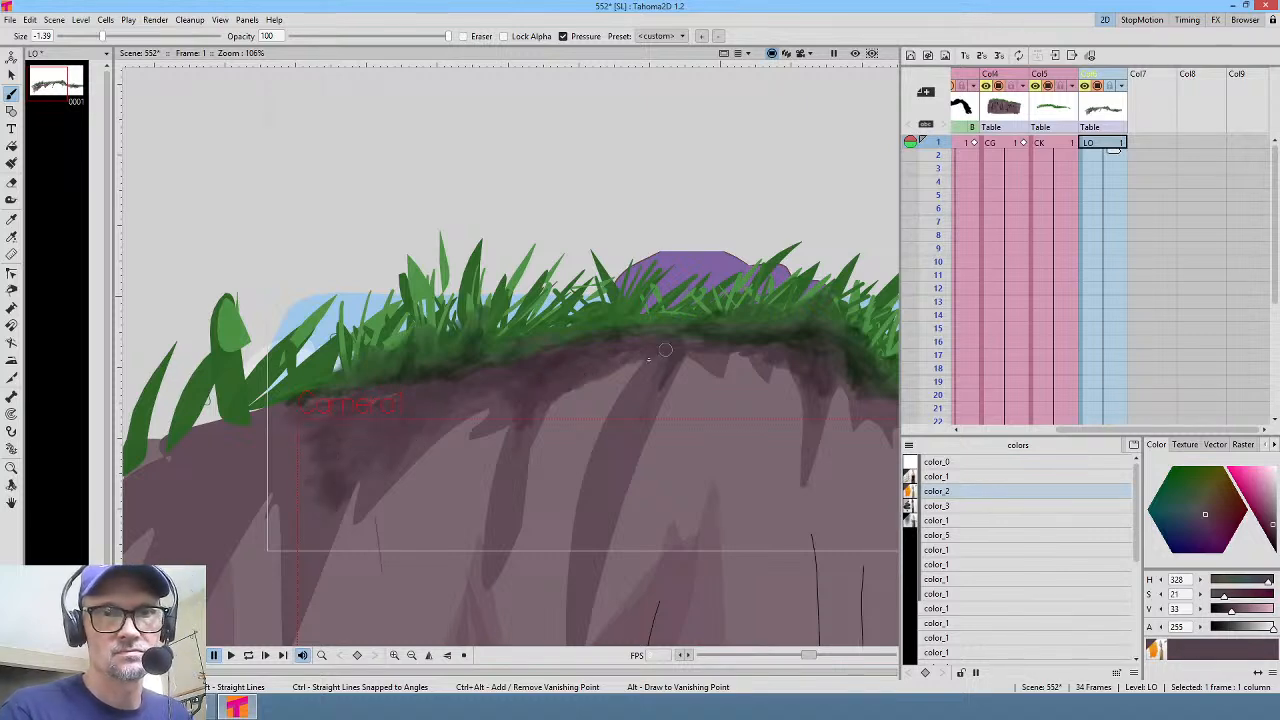
mouse_move(627, 396)
left_mouse_down()
mouse_move(591, 477)
mouse_move(593, 442)
mouse_move(646, 360)
mouse_move(617, 397)
mouse_move(613, 387)
mouse_move(586, 520)
mouse_move(620, 437)
left_mouse_up()
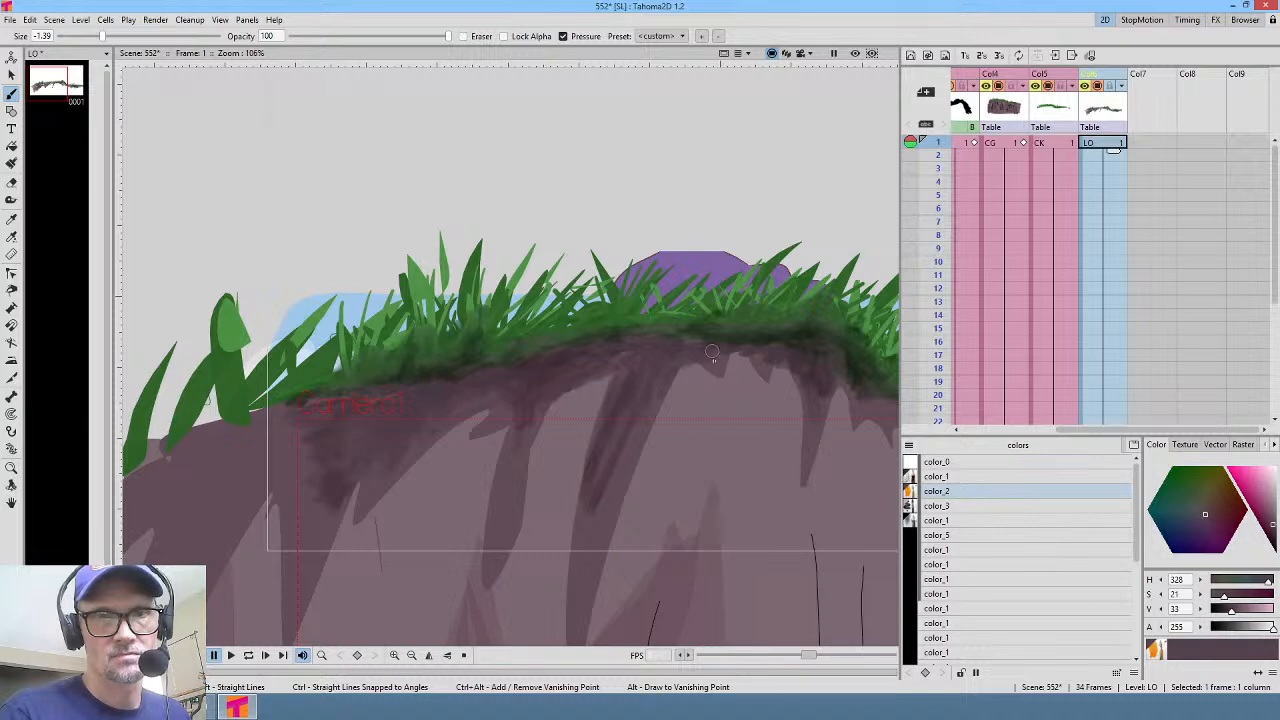
Step: Pick the rock's shadow colour with value 38 and blend the new shading into the streaks and the rock below the grass
key("r")
left_click(600, 503)
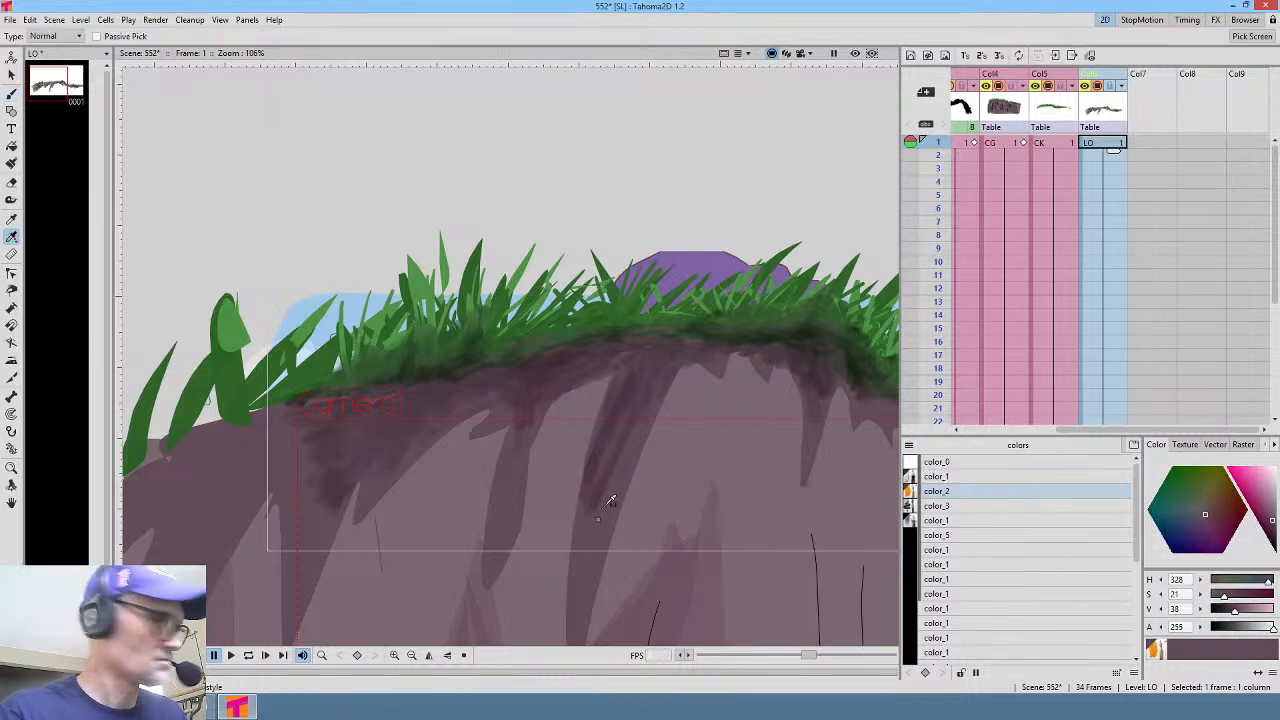
mouse_move(587, 506)
left_mouse_down()
mouse_move(605, 402)
mouse_move(579, 517)
mouse_move(584, 418)
mouse_move(601, 376)
mouse_move(564, 397)
mouse_move(554, 423)
mouse_move(591, 470)
mouse_move(612, 378)
mouse_move(560, 413)
mouse_move(589, 405)
mouse_move(531, 467)
mouse_move(555, 416)
mouse_move(532, 470)
mouse_move(548, 418)
mouse_move(520, 505)
mouse_move(564, 414)
mouse_move(552, 451)
mouse_move(587, 452)
mouse_move(587, 436)
mouse_move(582, 498)
mouse_move(568, 453)
left_mouse_up()
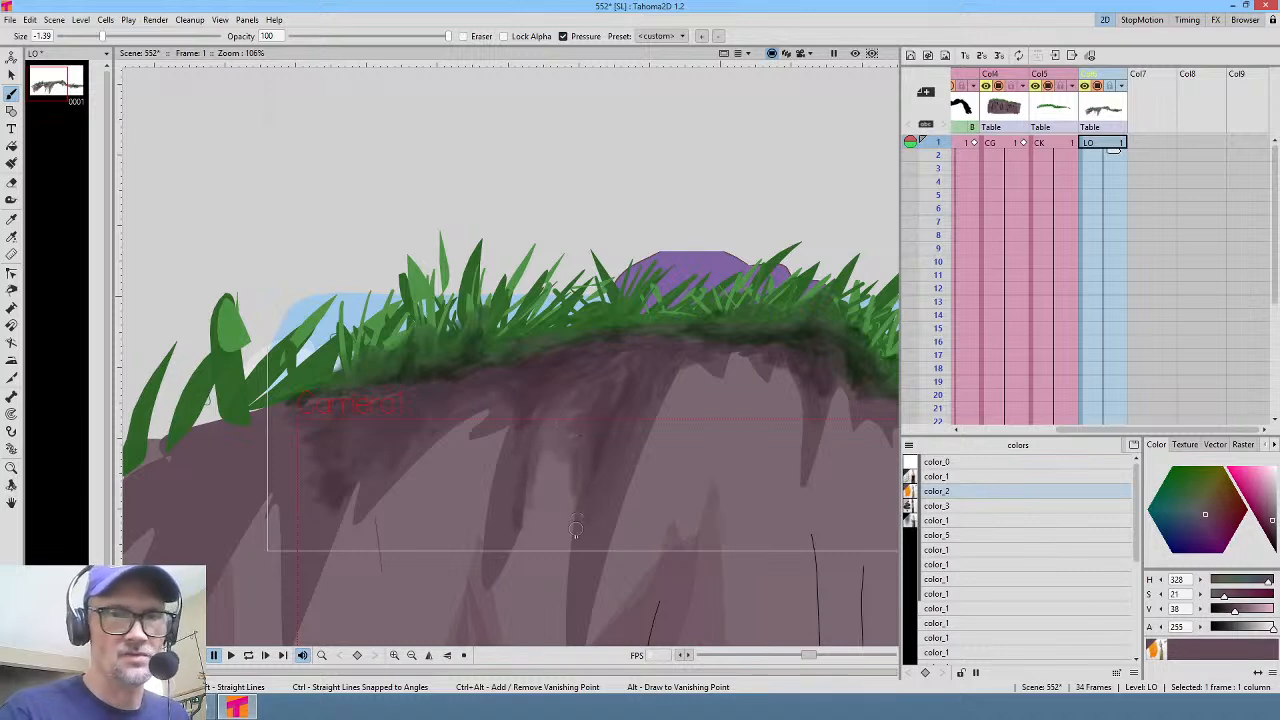
mouse_move(692, 362)
left_mouse_down()
mouse_move(686, 389)
mouse_move(686, 369)
mouse_move(675, 377)
left_mouse_up()
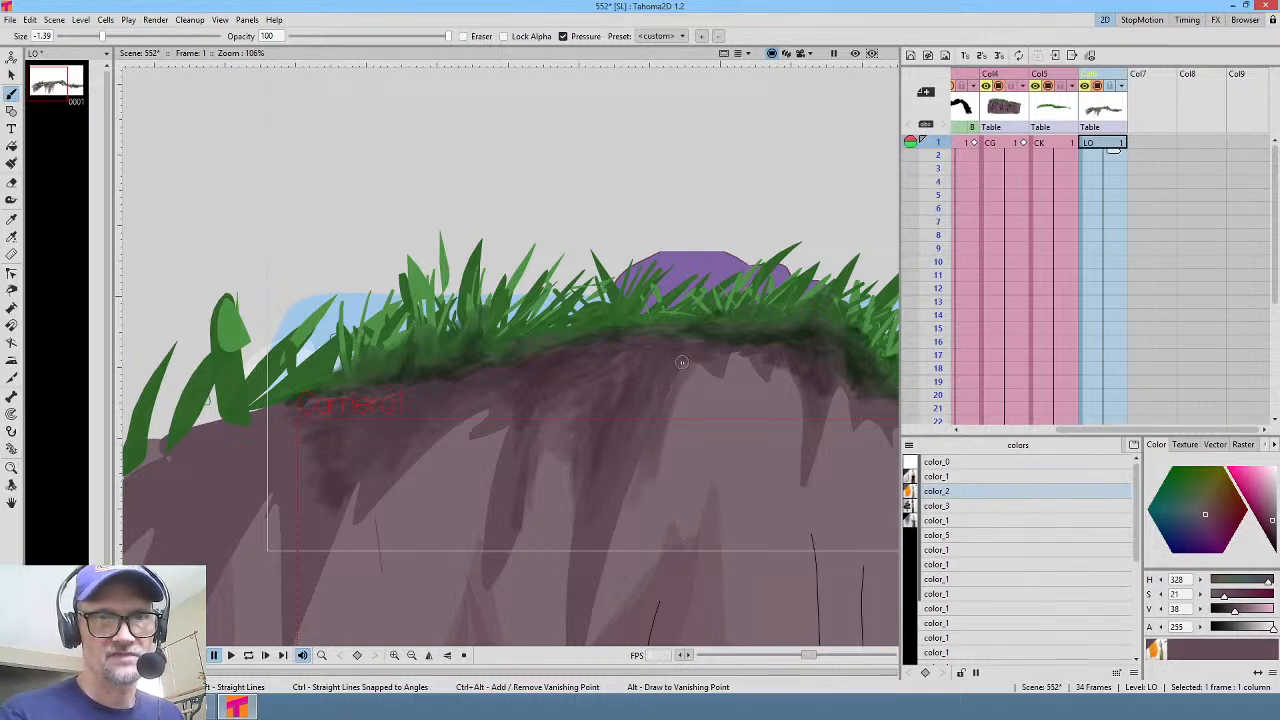
mouse_move(652, 474)
left_mouse_down()
mouse_move(652, 515)
mouse_move(668, 438)
left_mouse_up()
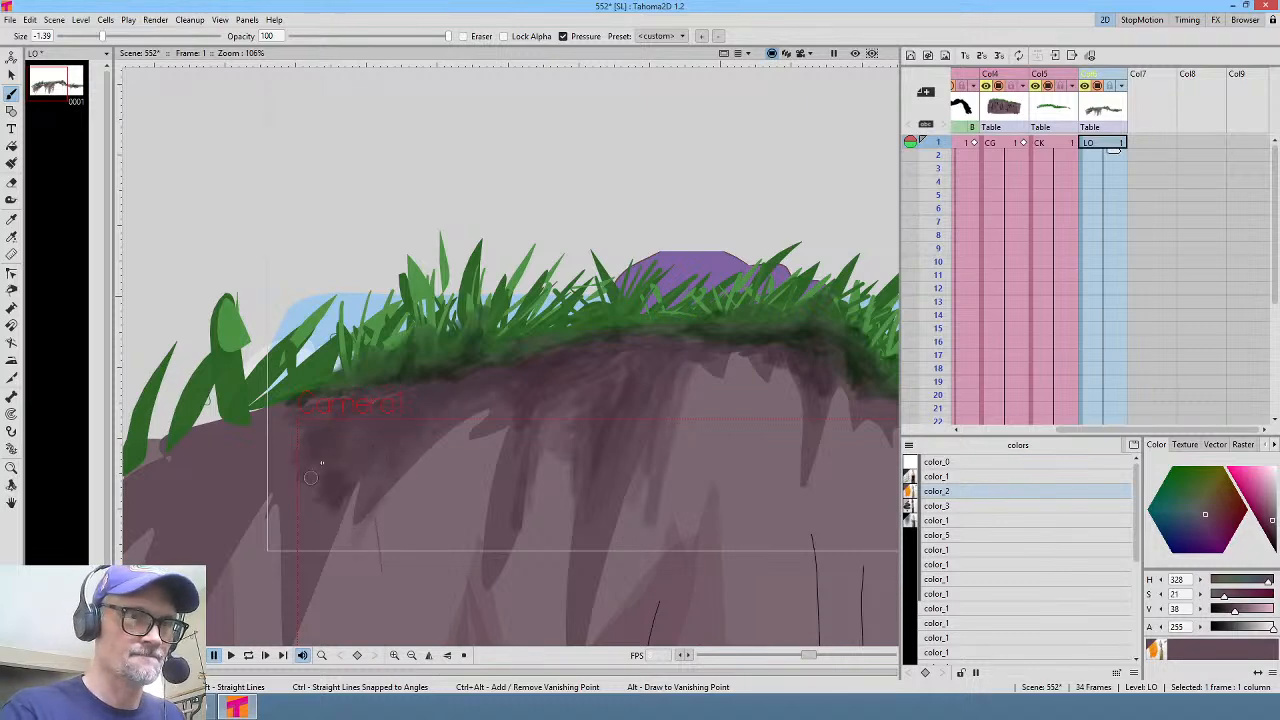
mouse_move(330, 497)
left_mouse_down()
mouse_move(352, 520)
mouse_move(360, 500)
left_mouse_up()
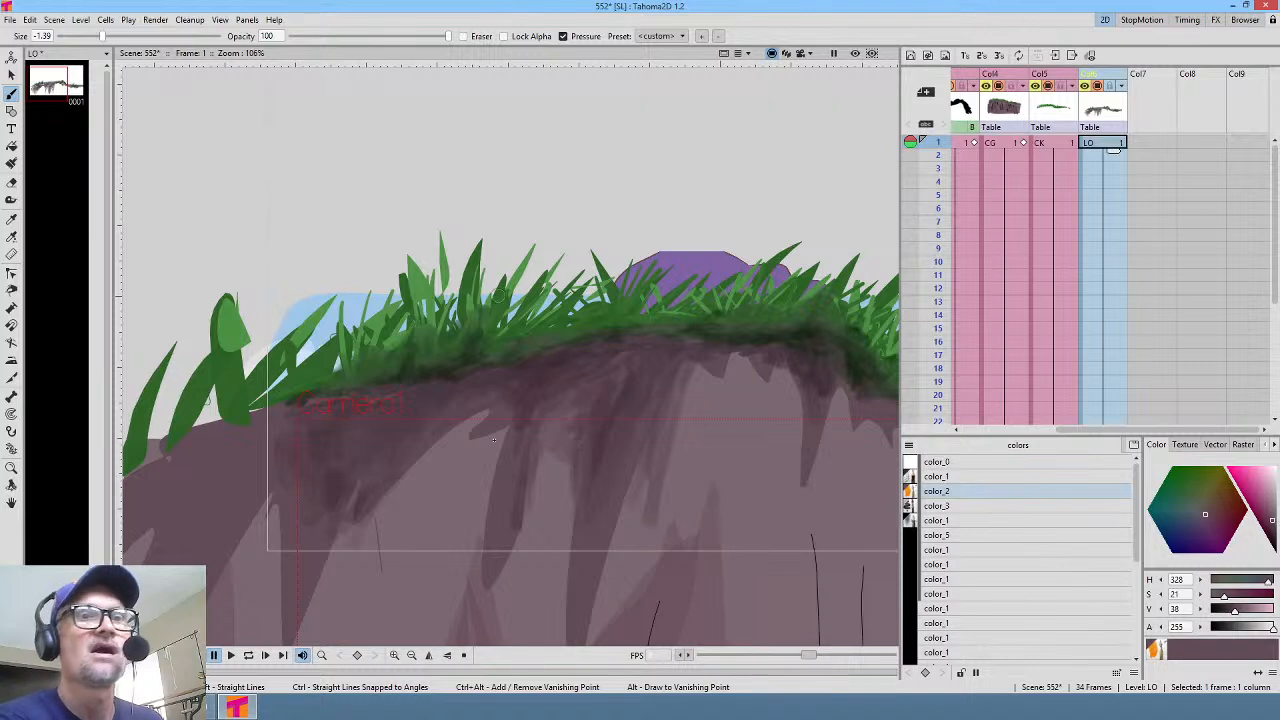
Step: Pick the rock's lighter colour with value 47, blend the lower edges of the dark shading with it, and render the scene
scroll(667, 440, "down", 5)
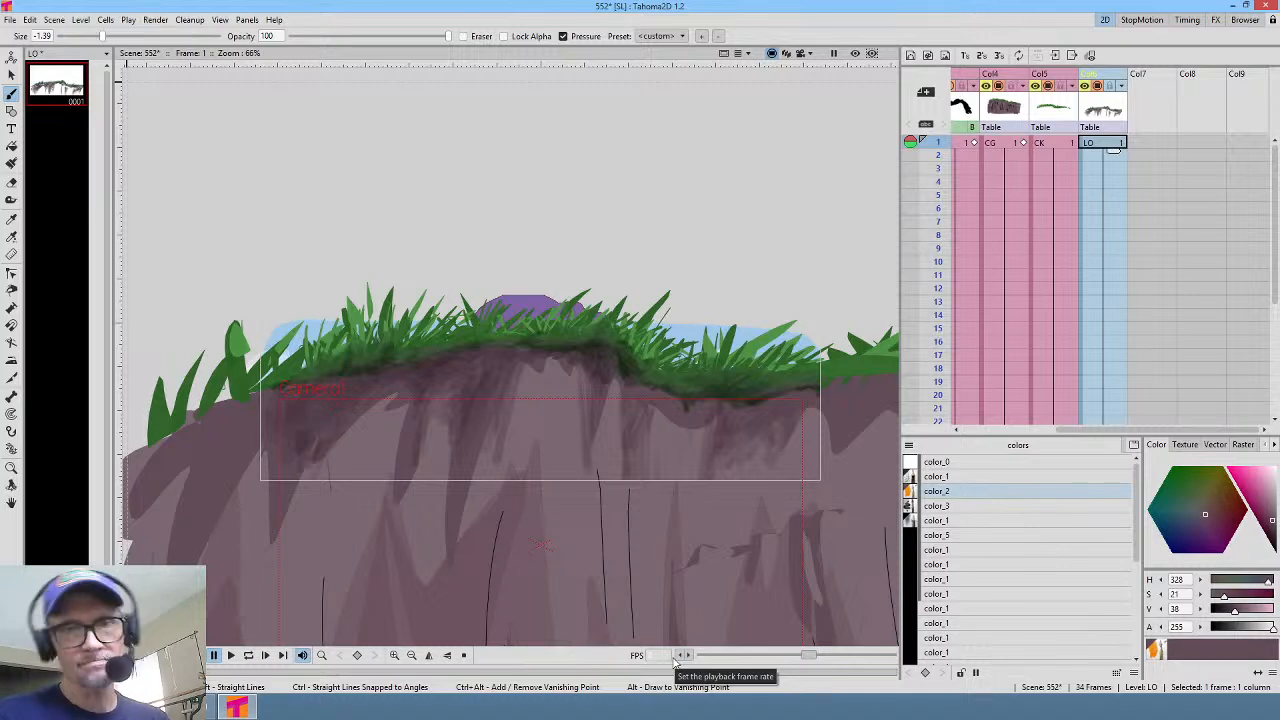
key("r")
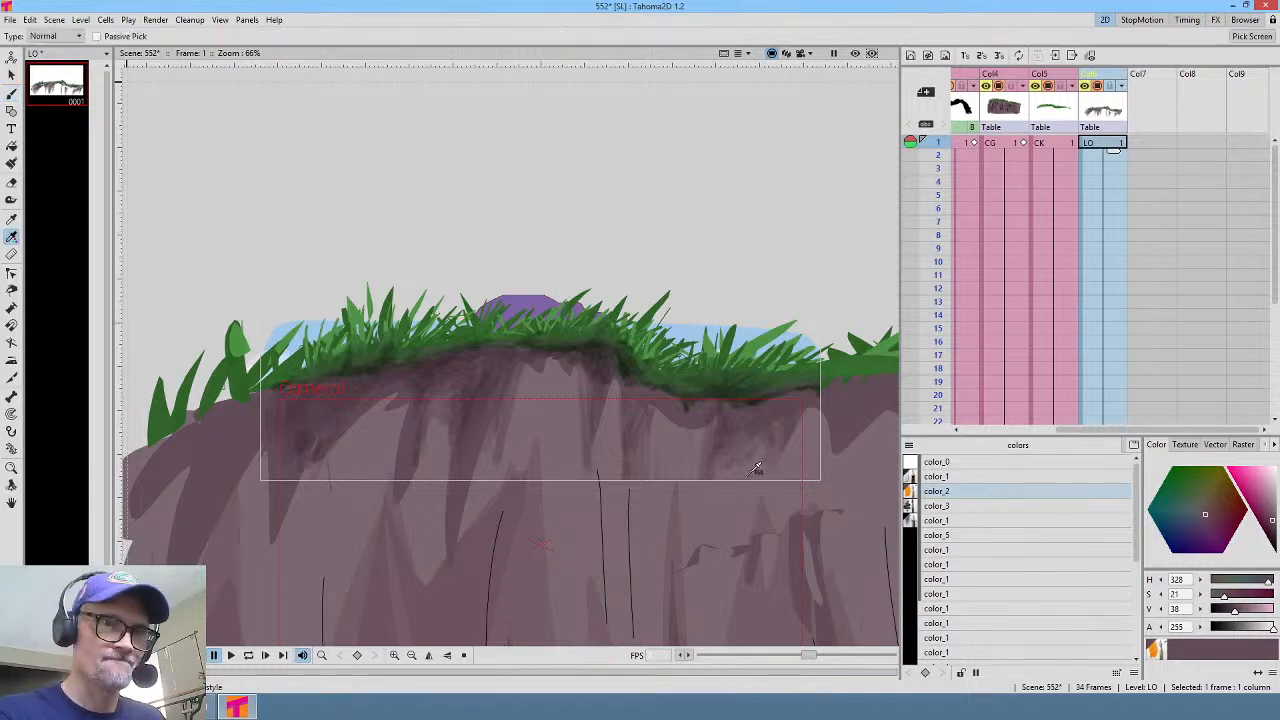
left_click(755, 465)
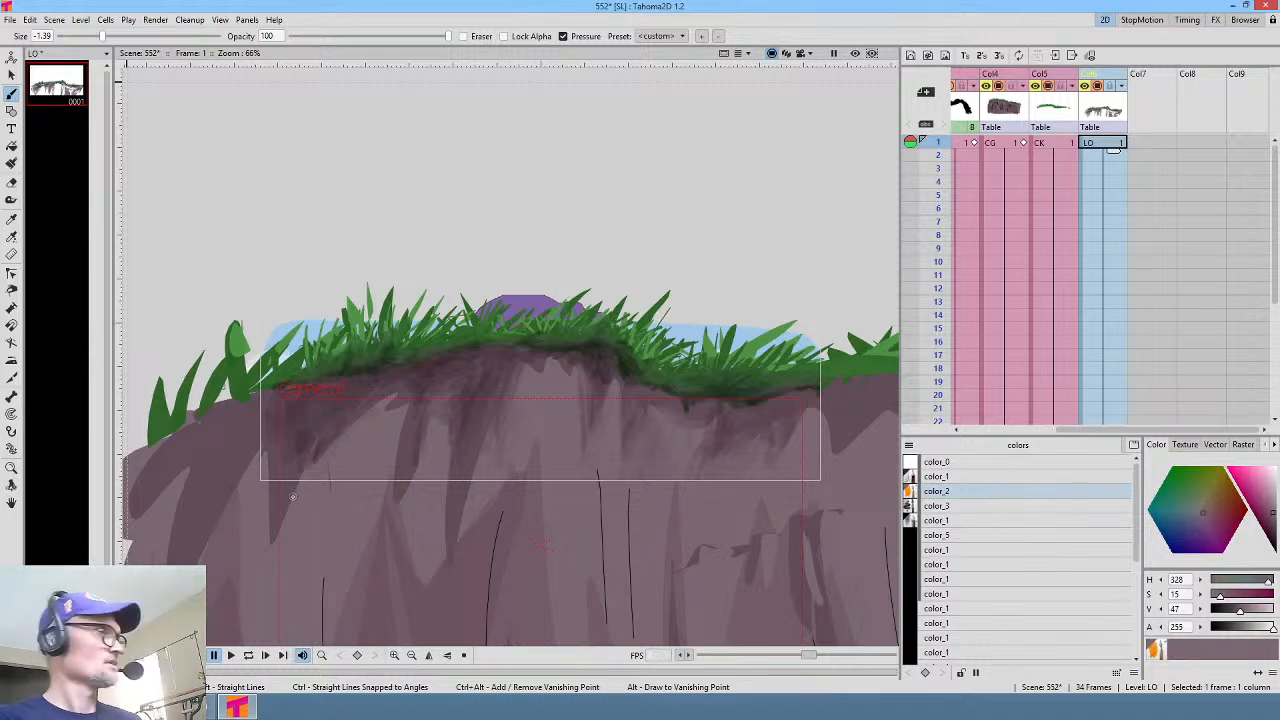
key("ctrl+shift+r")
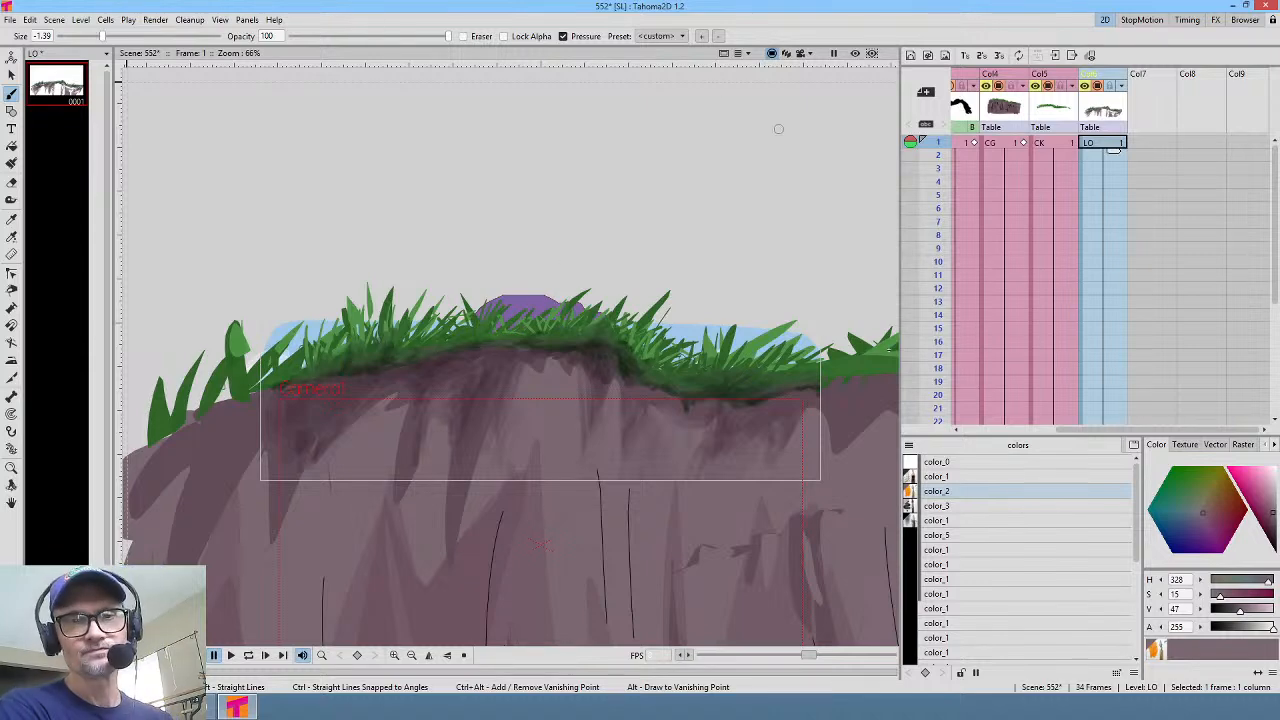
Step: At frame 12, enable Premultiply and Add Antialiasing for the LO shading level, with an antialias softness of 100
scroll(594, 143, "down", 2)
left_click_drag(646, 123, 560, 209)
scroll(560, 289, "up", 2)
left_click_drag(560, 289, 570, 222)
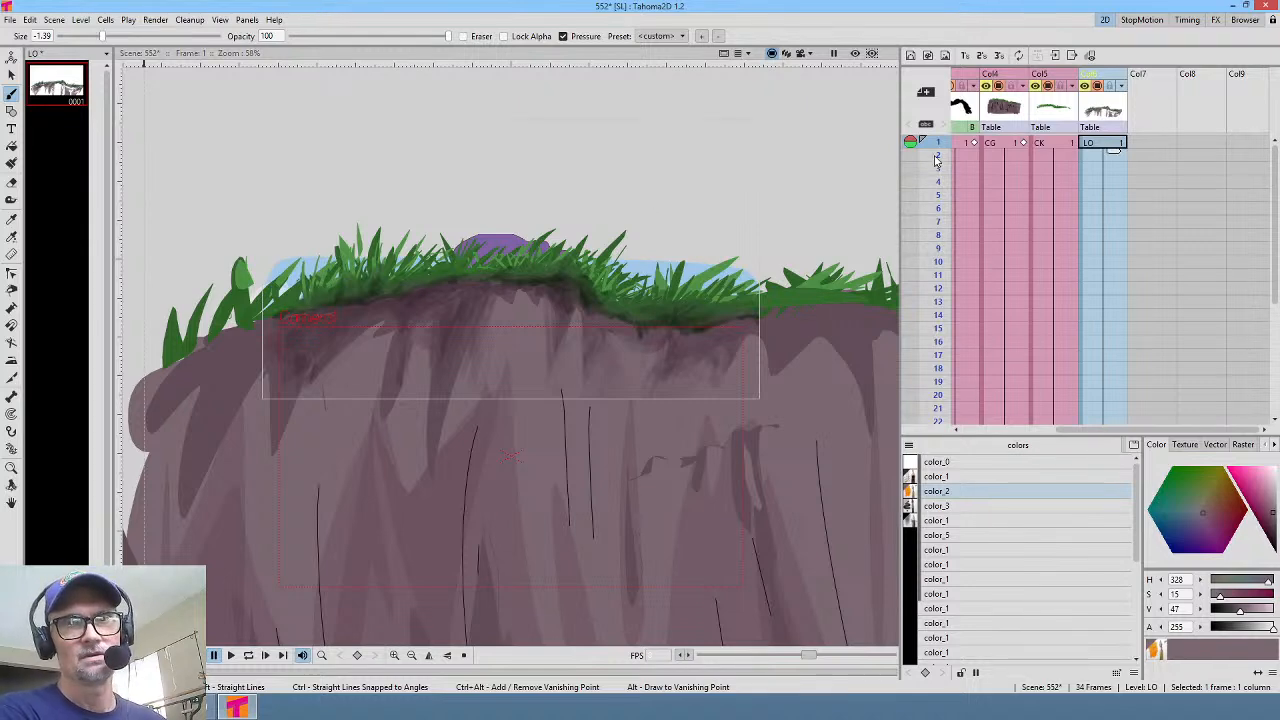
mouse_move(937, 160)
left_mouse_down()
mouse_move(930, 313)
mouse_move(935, 191)
mouse_move(932, 301)
mouse_move(930, 194)
mouse_move(912, 288)
left_mouse_up()
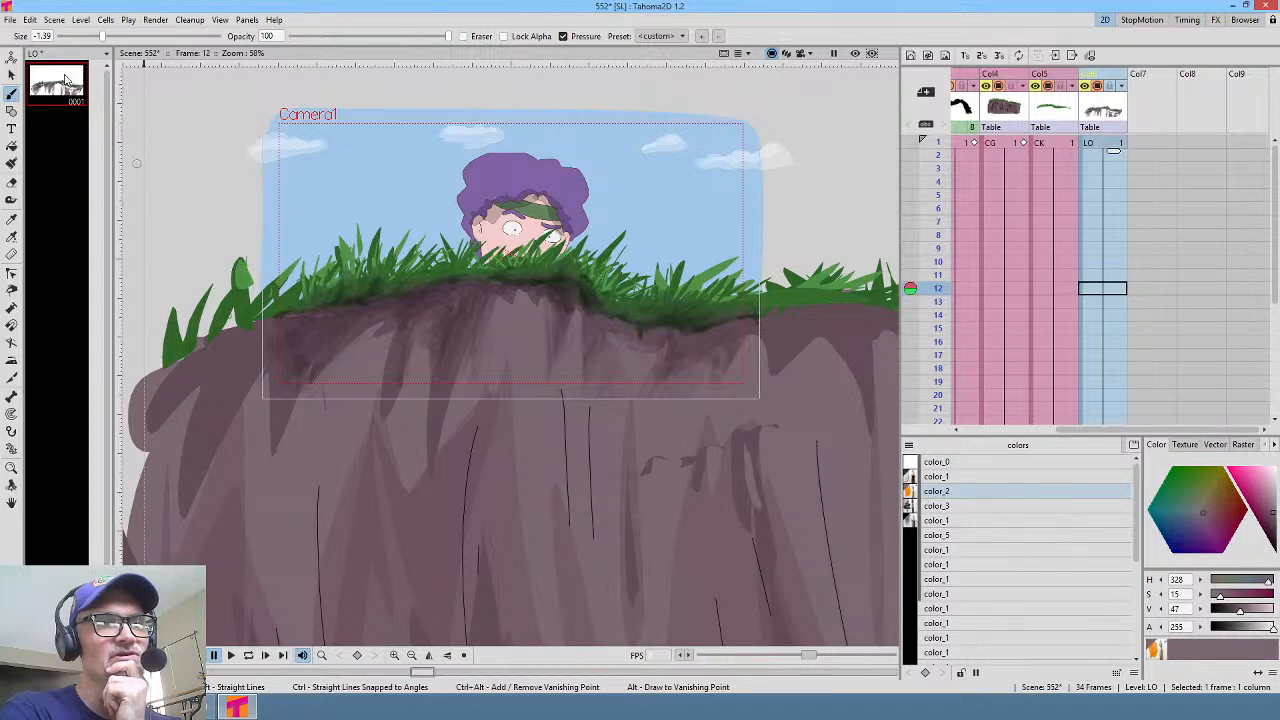
left_click(75, 20)
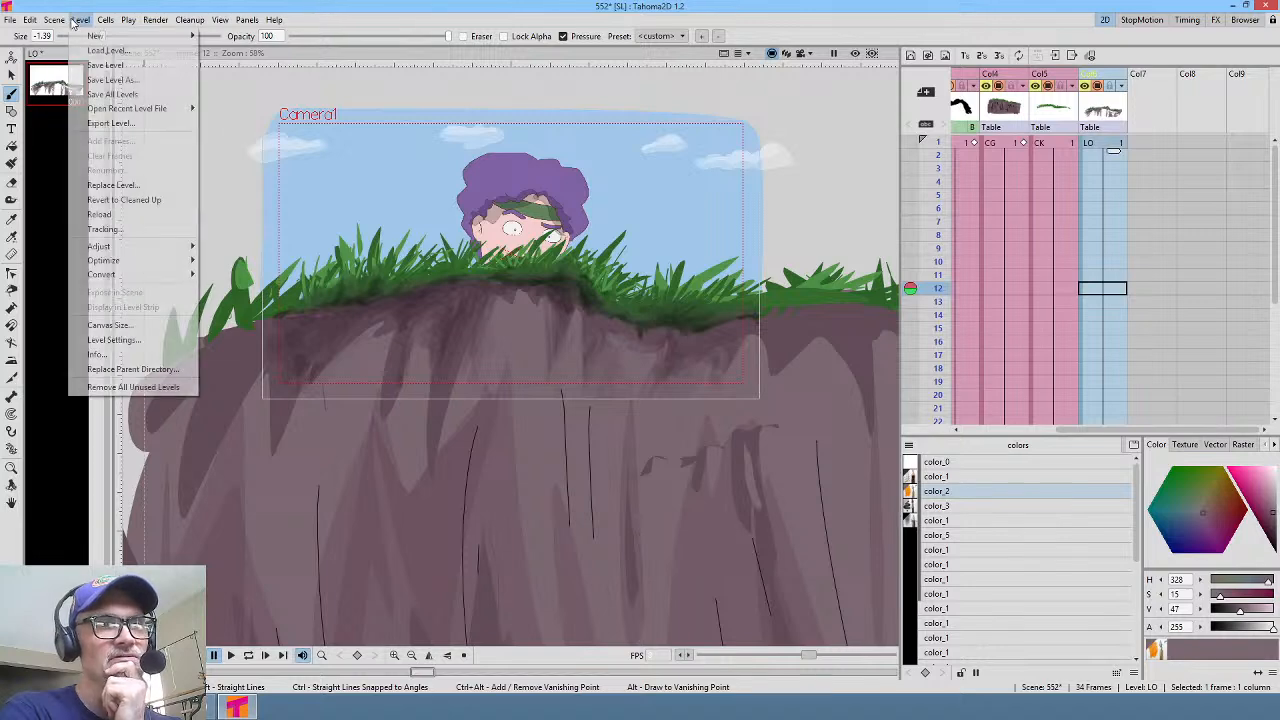
left_click(113, 340)
left_click(628, 436)
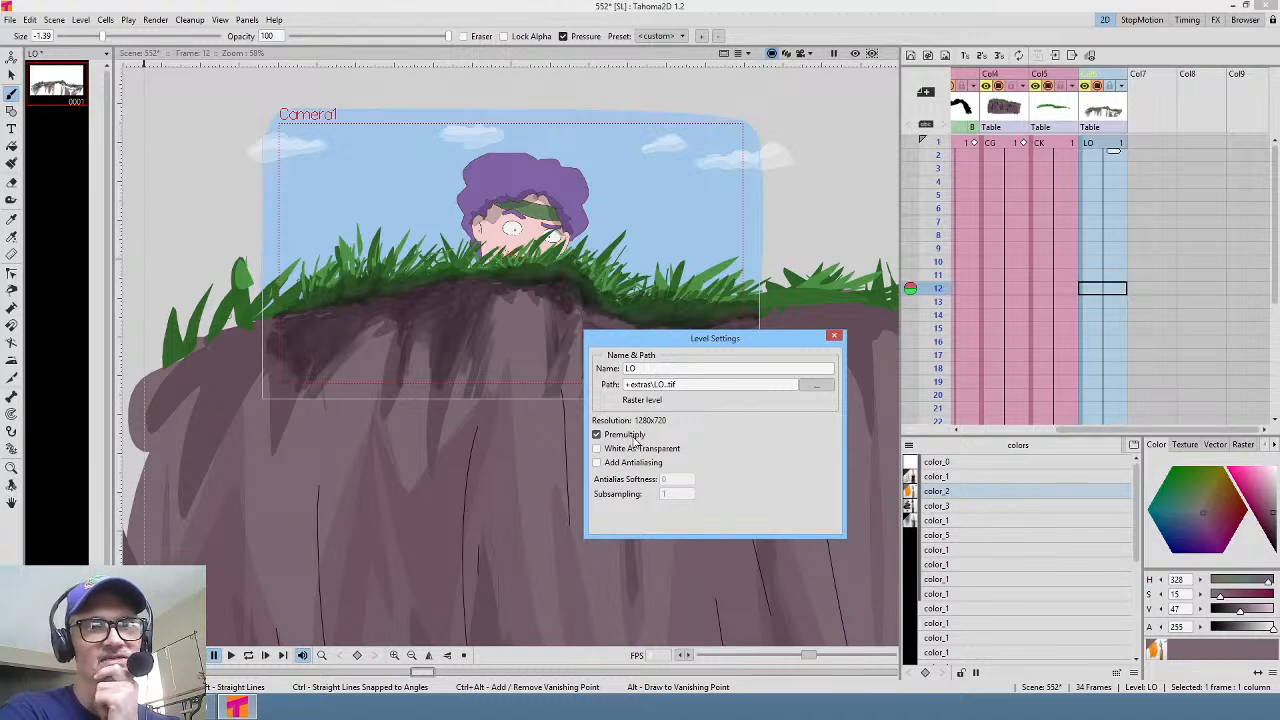
left_click(626, 463)
left_click(676, 480)
type("100")
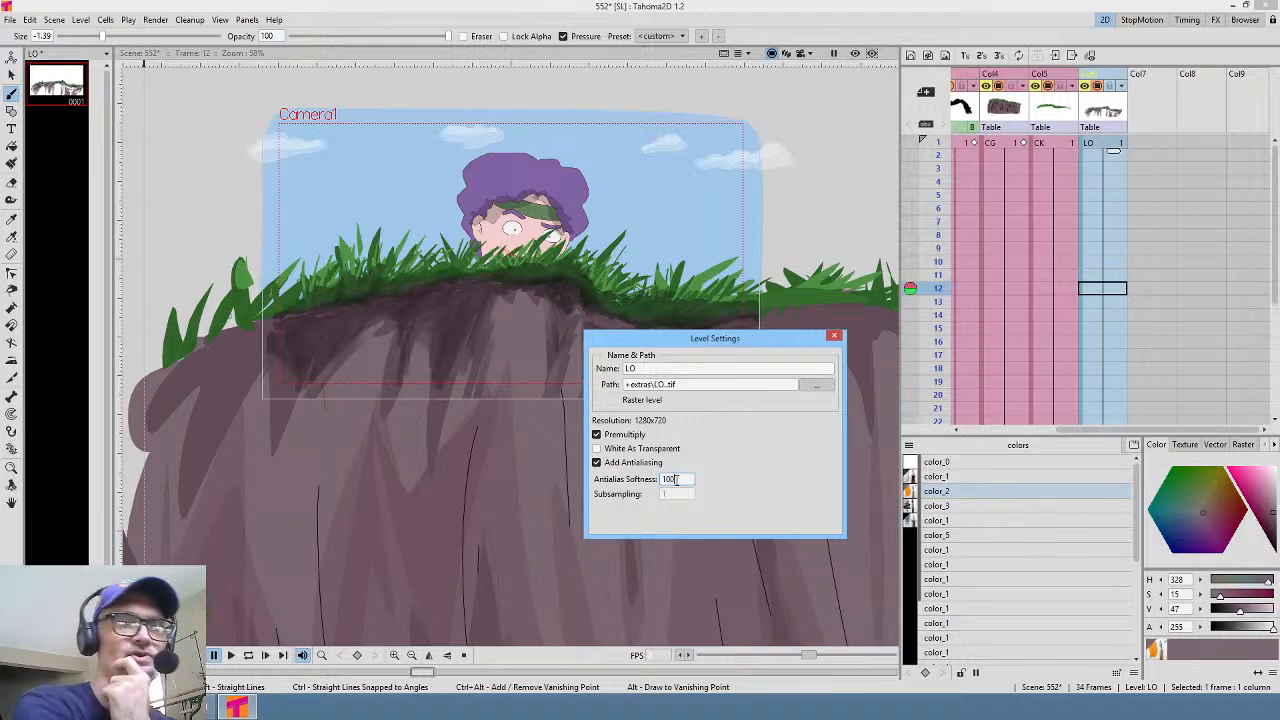
left_click(835, 336)
Step: Preview frame 12 and examine up close how the softened shading meets the grass and rock
left_click(855, 53)
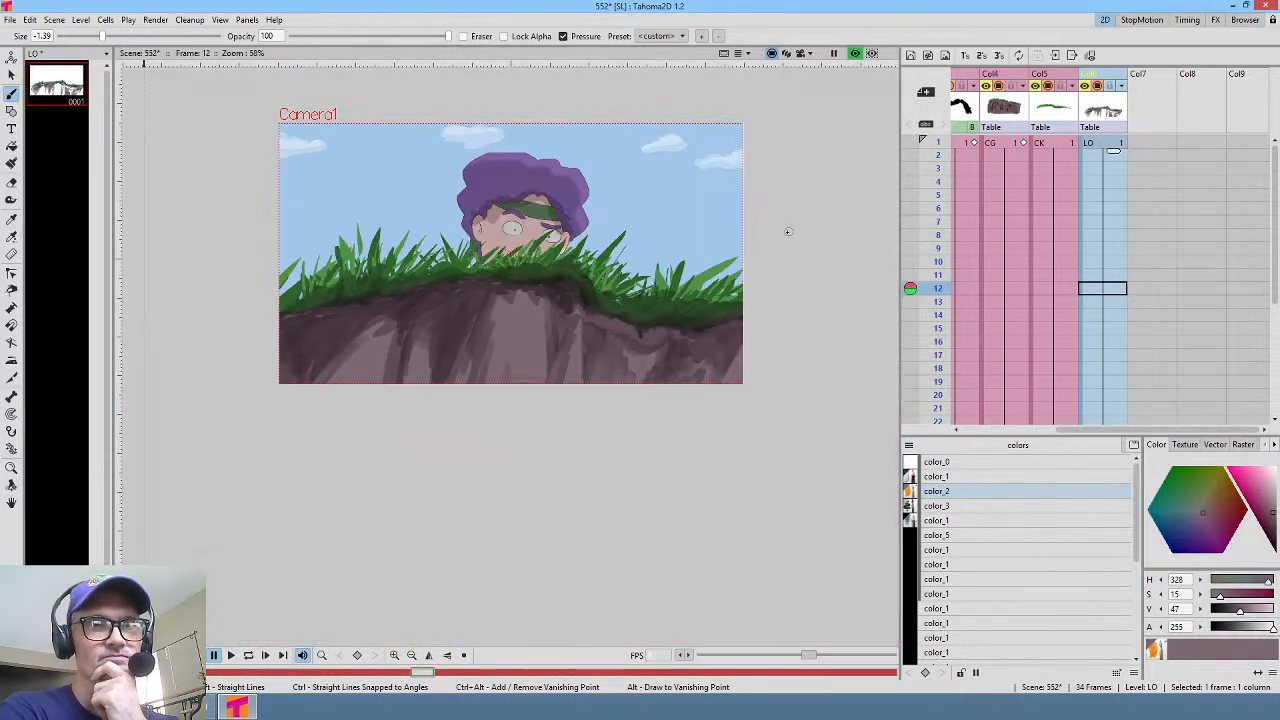
scroll(588, 342, "up", 4)
scroll(590, 343, "down", 1)
scroll(590, 343, "up", 3)
scroll(606, 338, "down", 1)
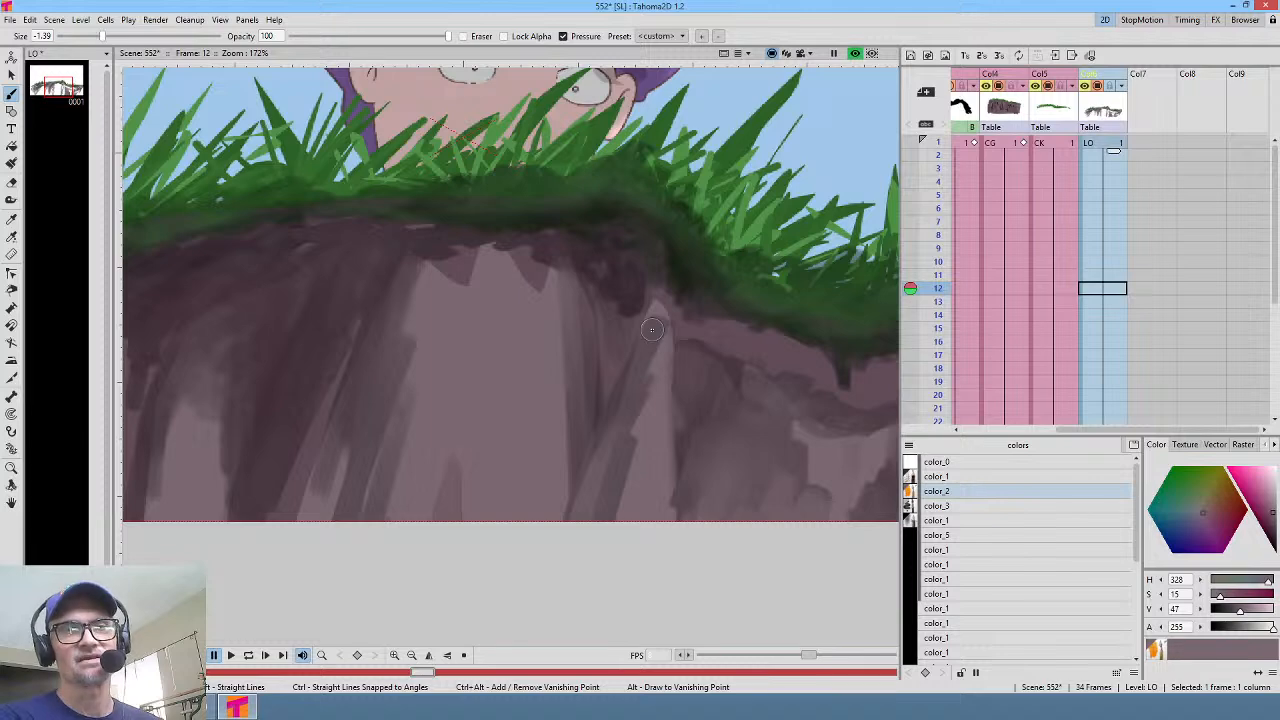
Step: Turn off Premultiply and Add Antialiasing in the LO level's settings
left_click(80, 19)
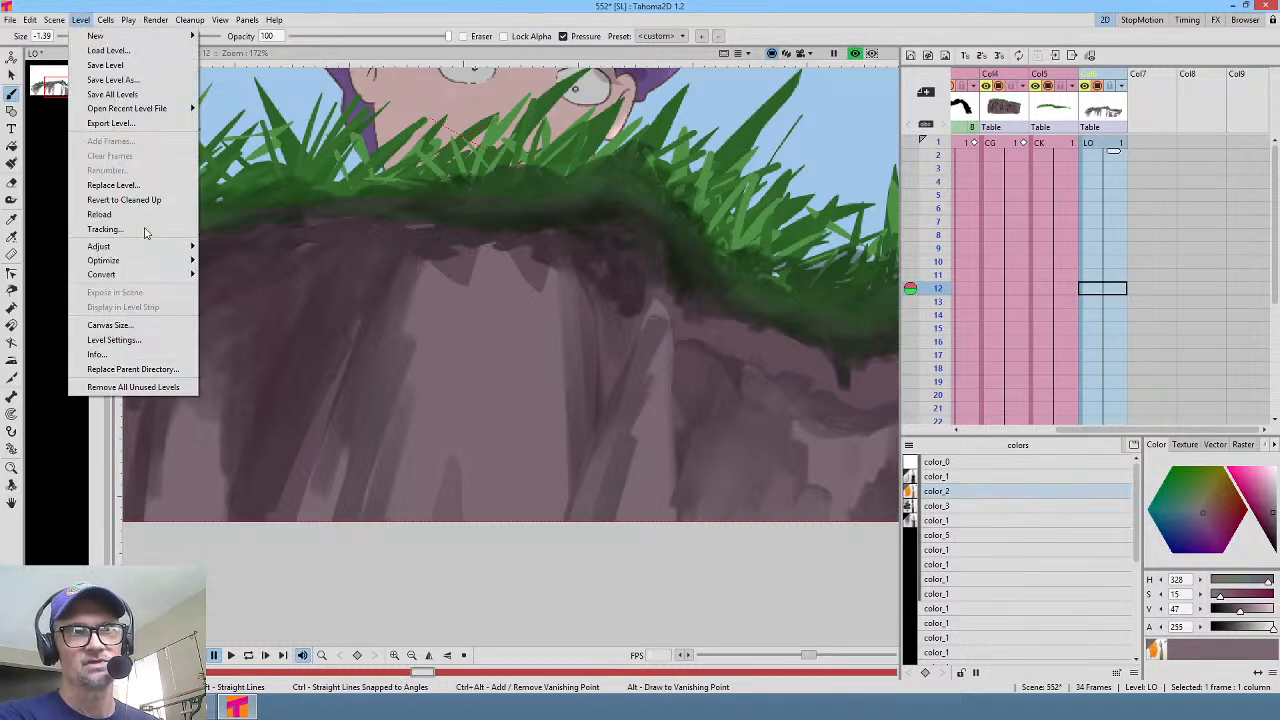
left_click(126, 341)
left_click(629, 438)
left_click(632, 464)
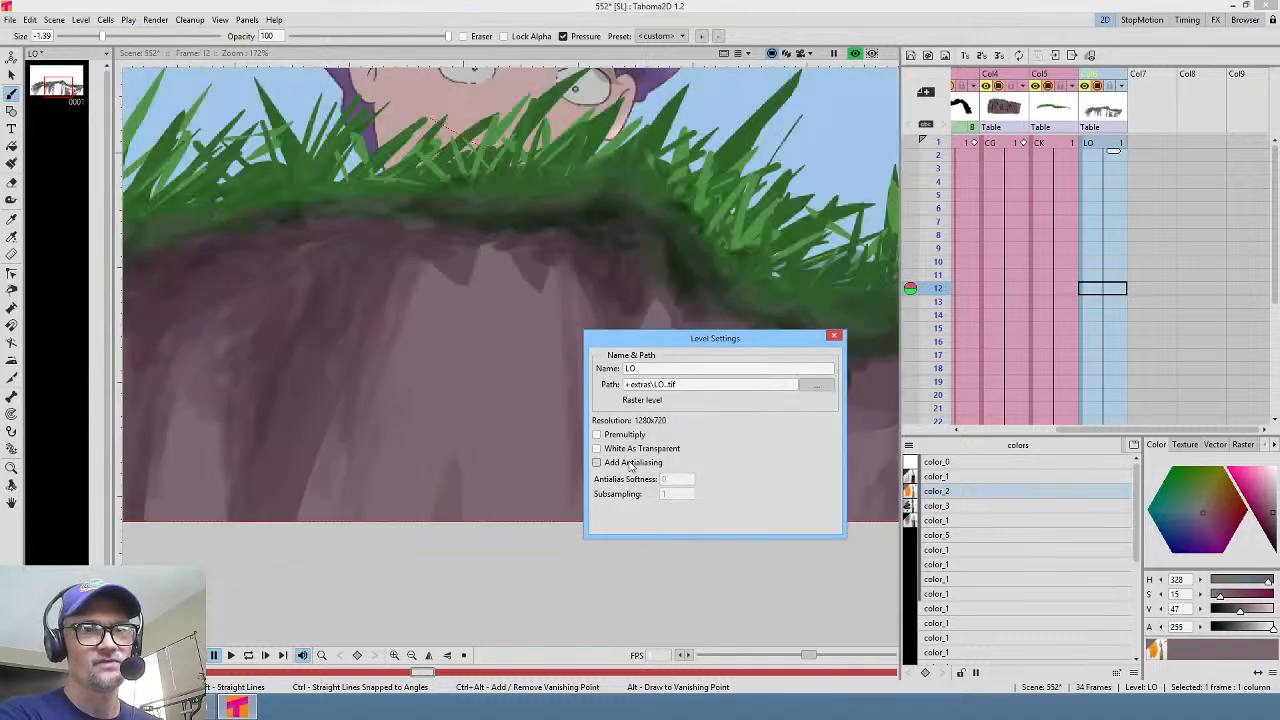
left_click(632, 464)
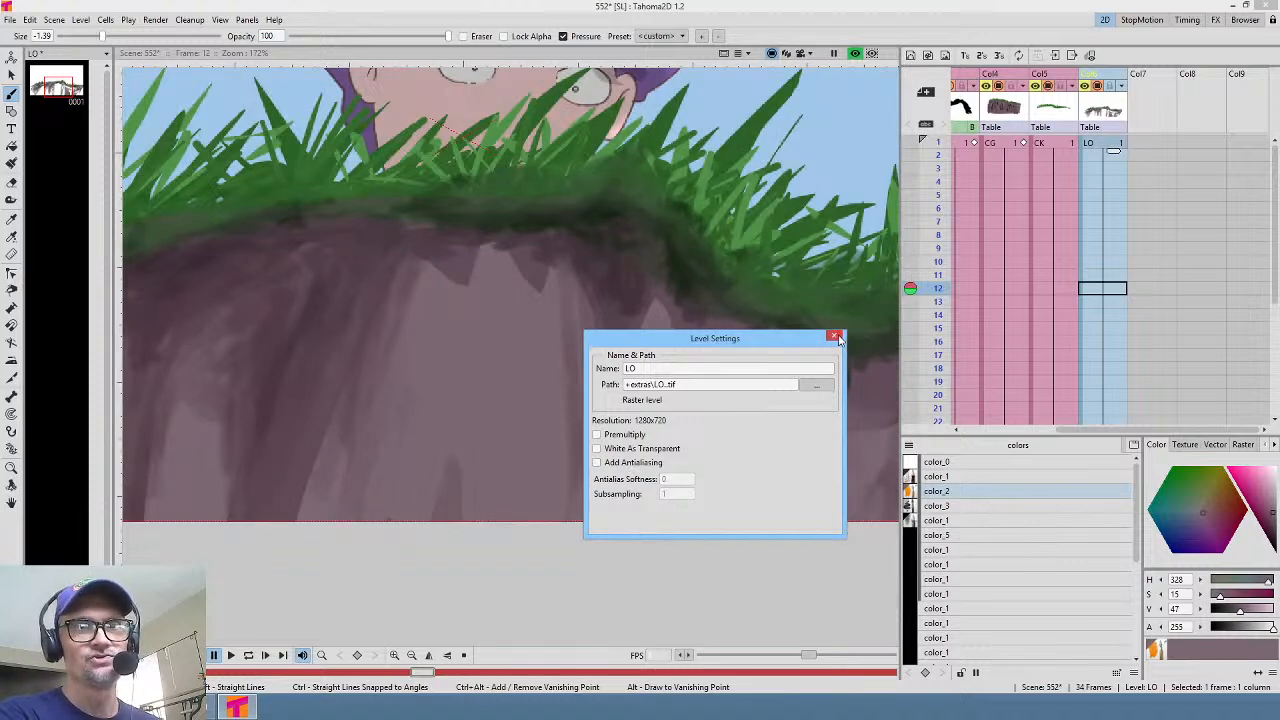
left_click(834, 336)
Step: Delete the LO column with the painted raster shading from the scene
scroll(665, 287, "down", 1)
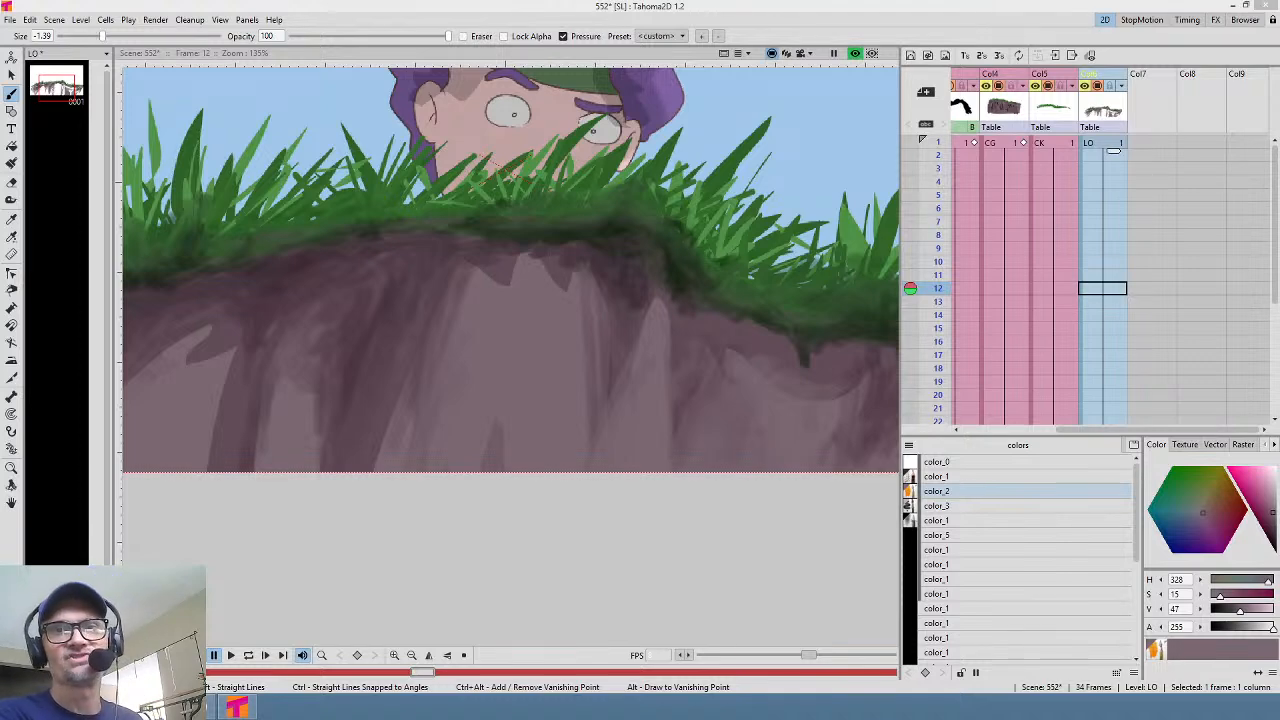
left_click(1104, 113)
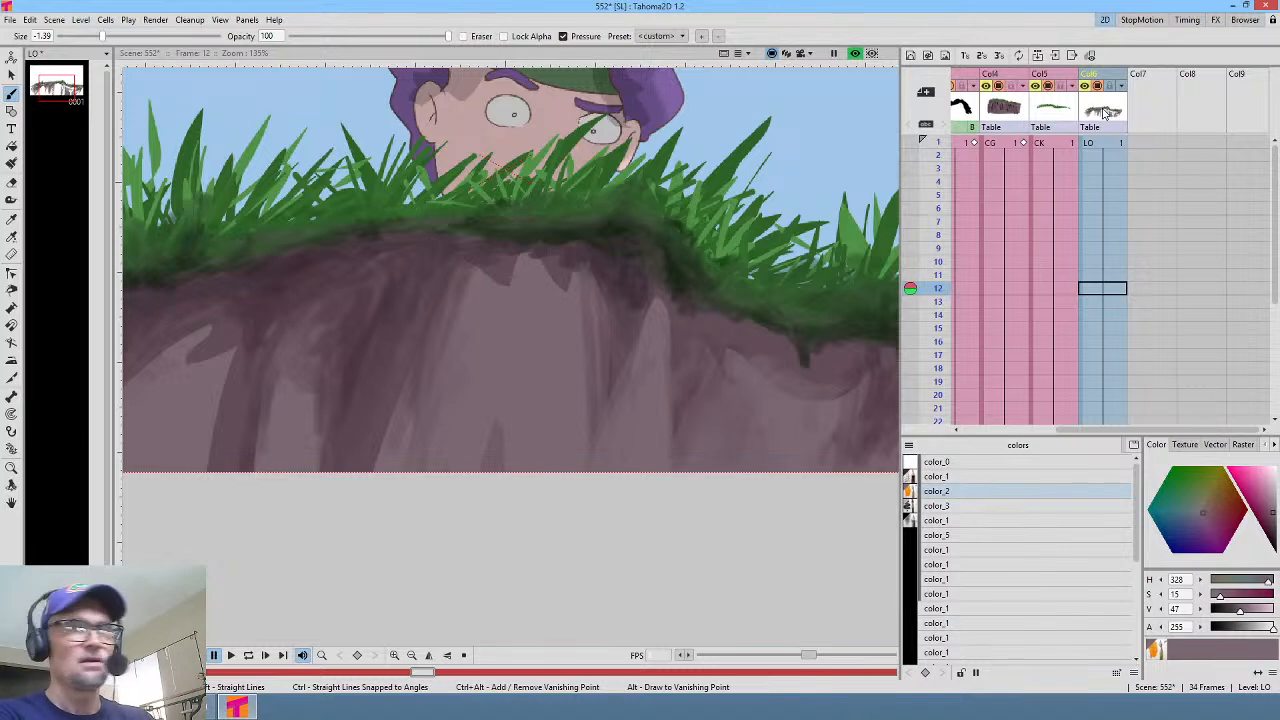
key("Delete")
scroll(690, 230, "down", 4)
scroll(818, 255, "up", 4)
scroll(818, 255, "down", 1)
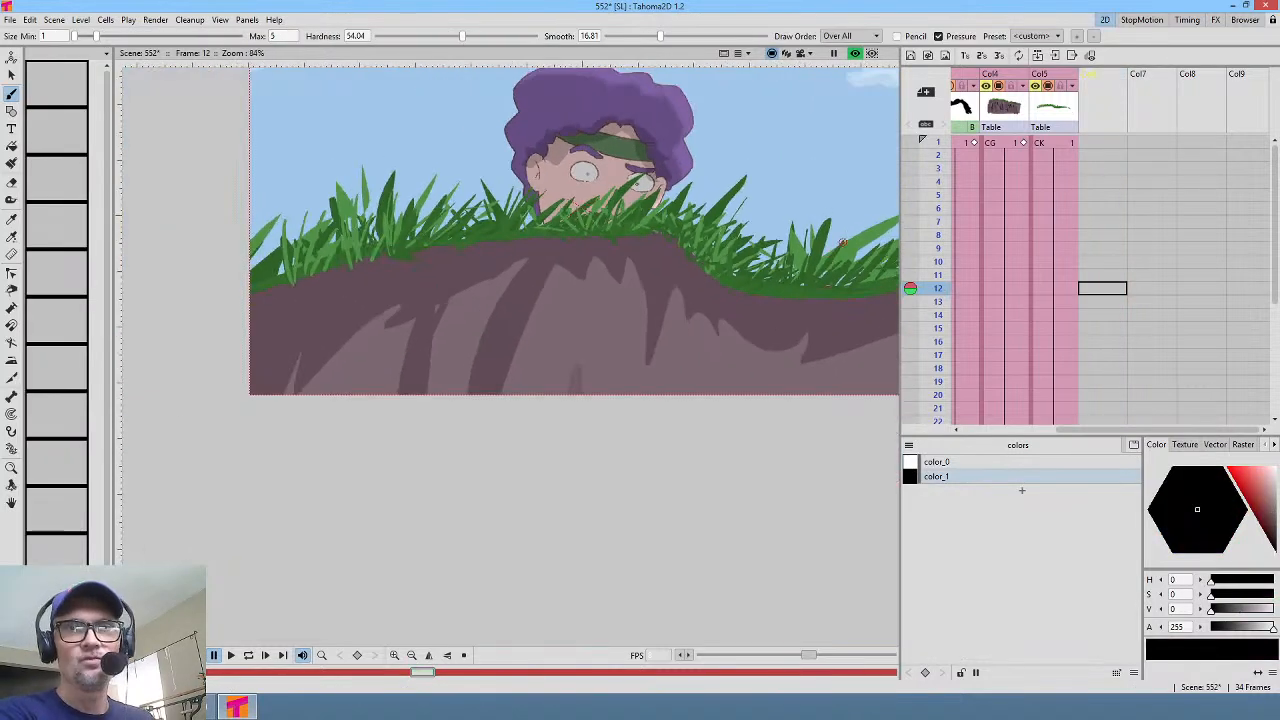
Step: Hide and show the CK grass level to check it, and select its drawing at frame 1 with the preview off
left_click(1065, 122)
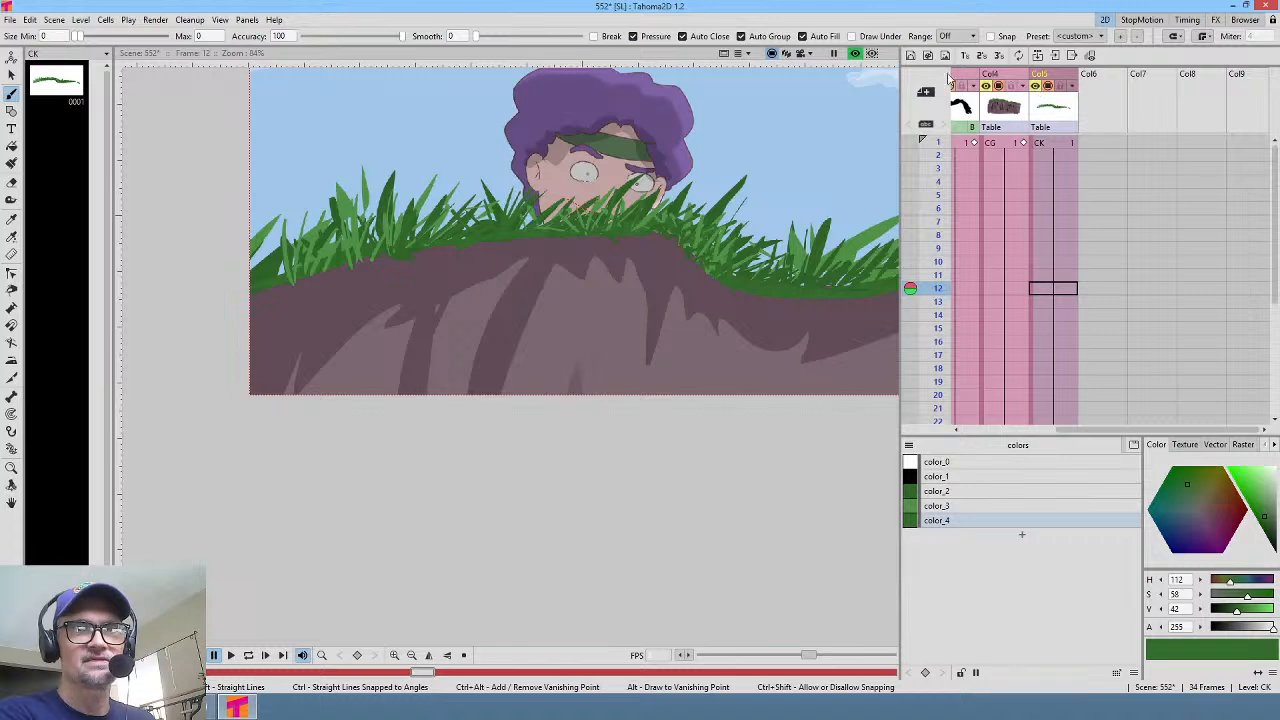
left_click(1045, 86)
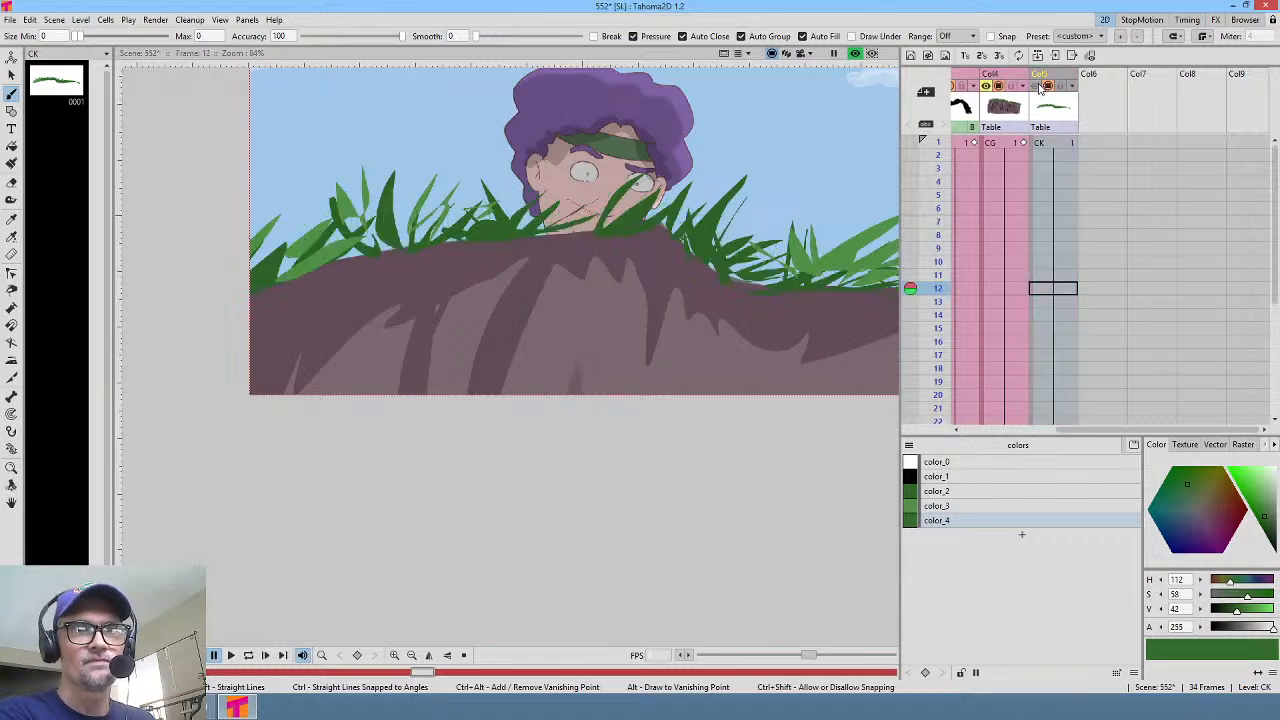
left_click(1045, 86)
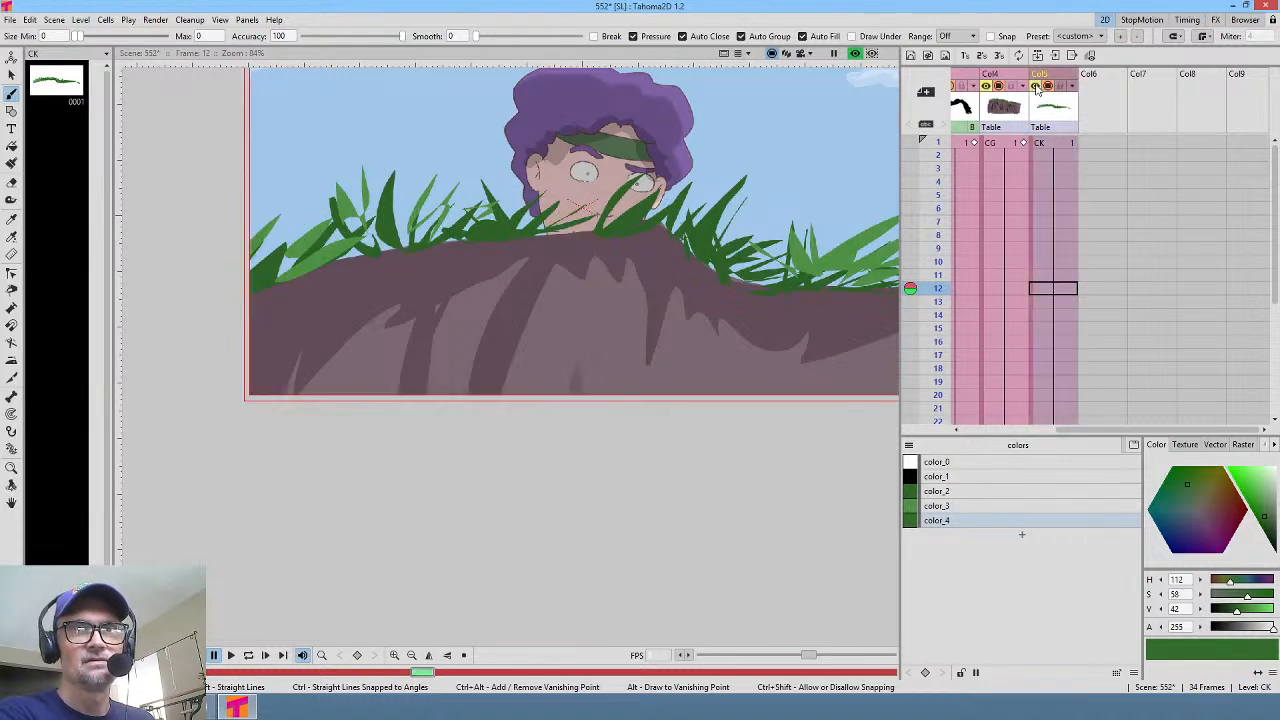
left_click(1062, 144)
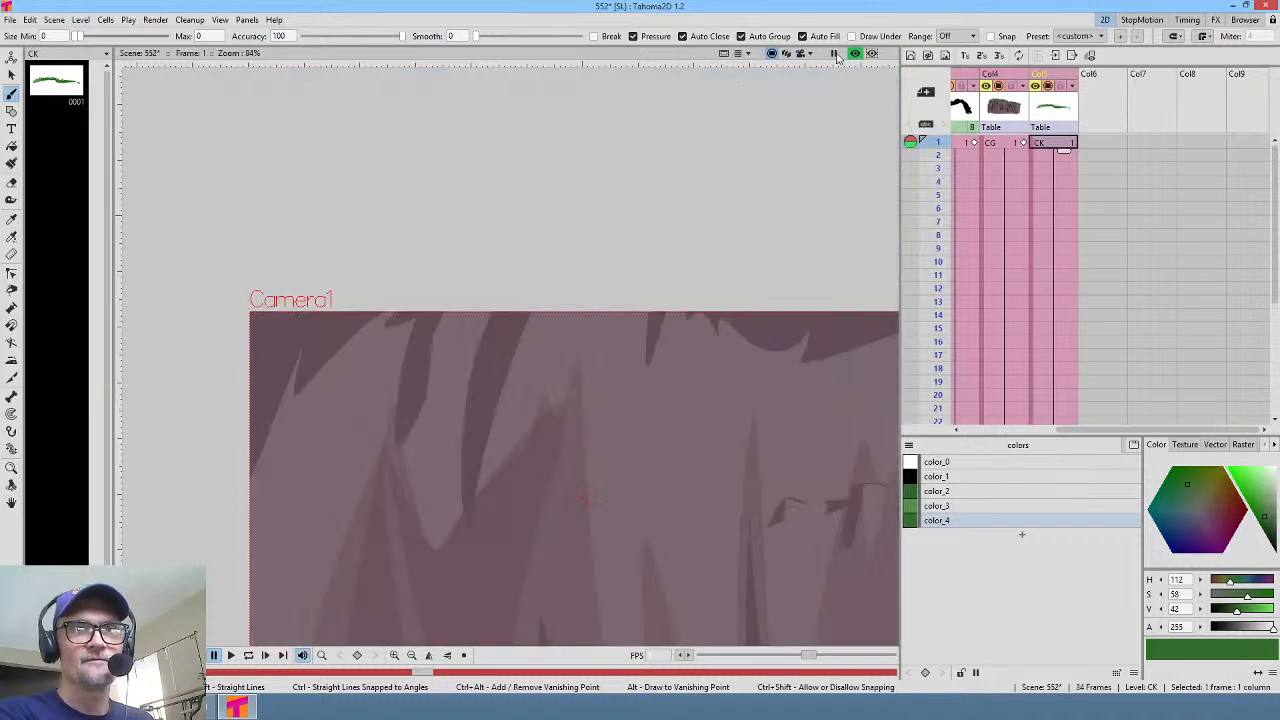
left_click(854, 53)
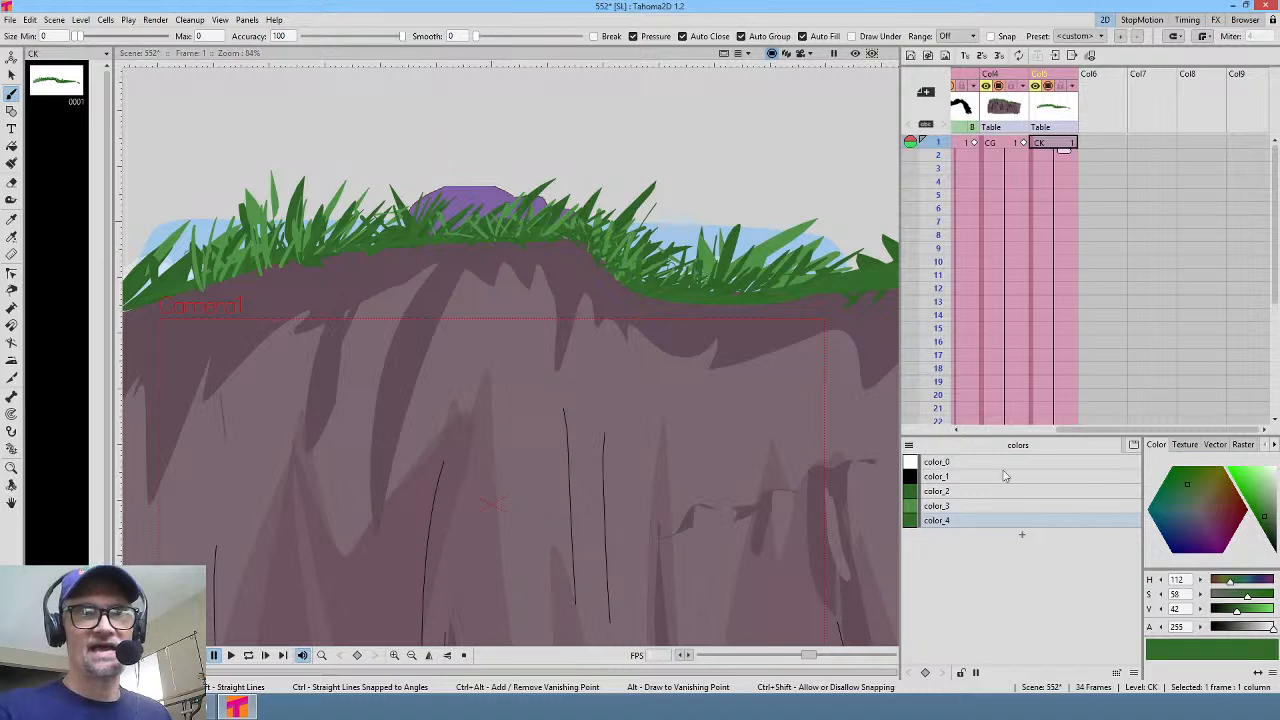
Step: Add a new colour to the CK level's palette, sample the rock's shadow colour into it and lower its value to 28
left_click(1043, 518)
left_click(1021, 534)
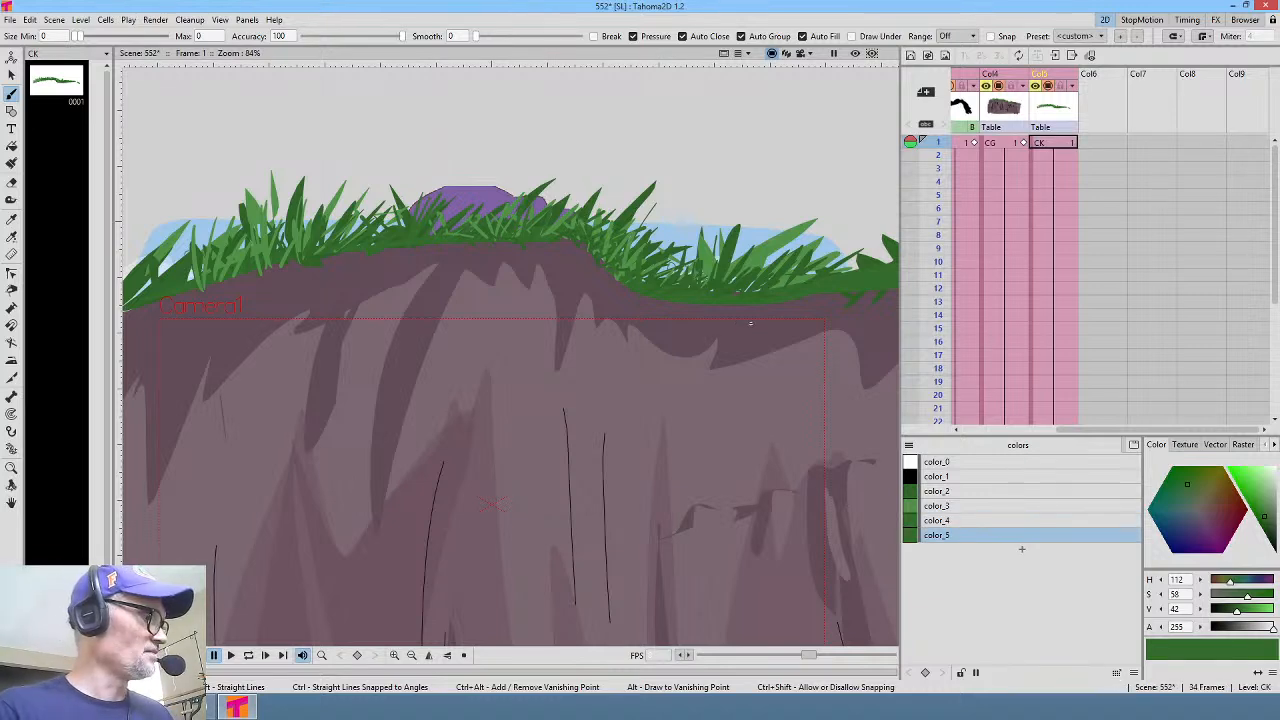
key("r")
left_click(766, 297)
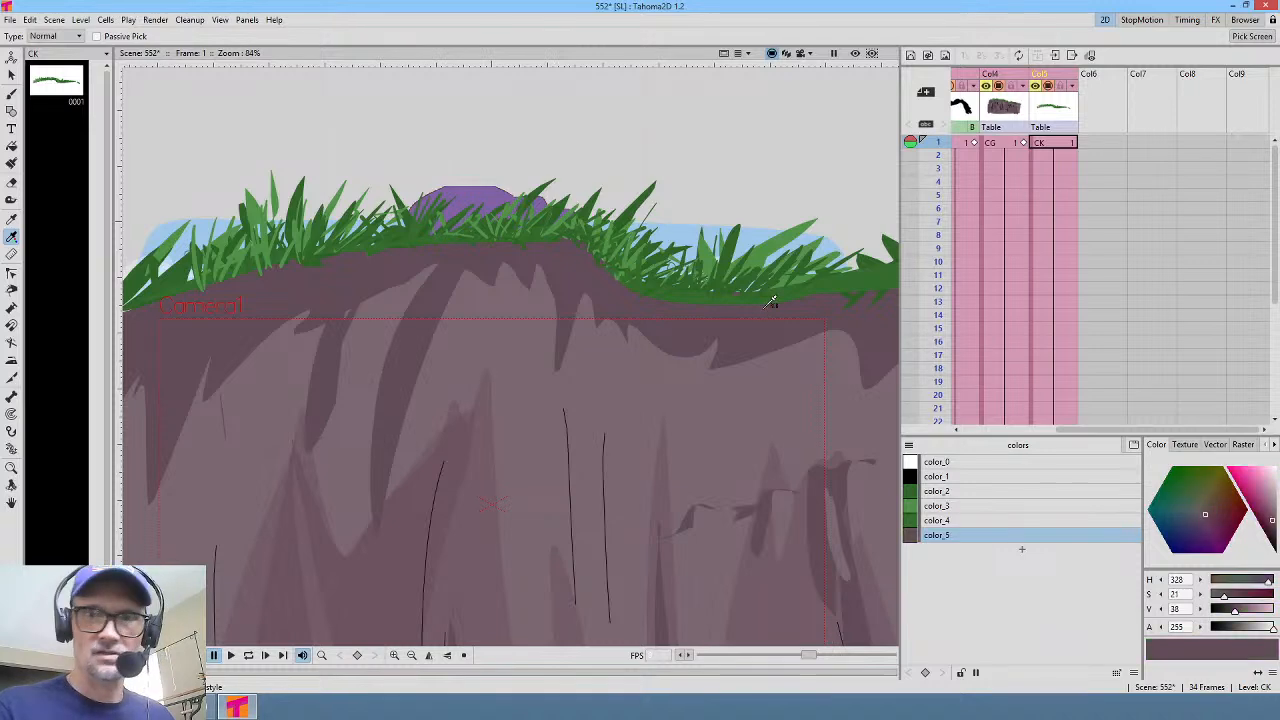
left_click_drag(1236, 614, 1228, 614)
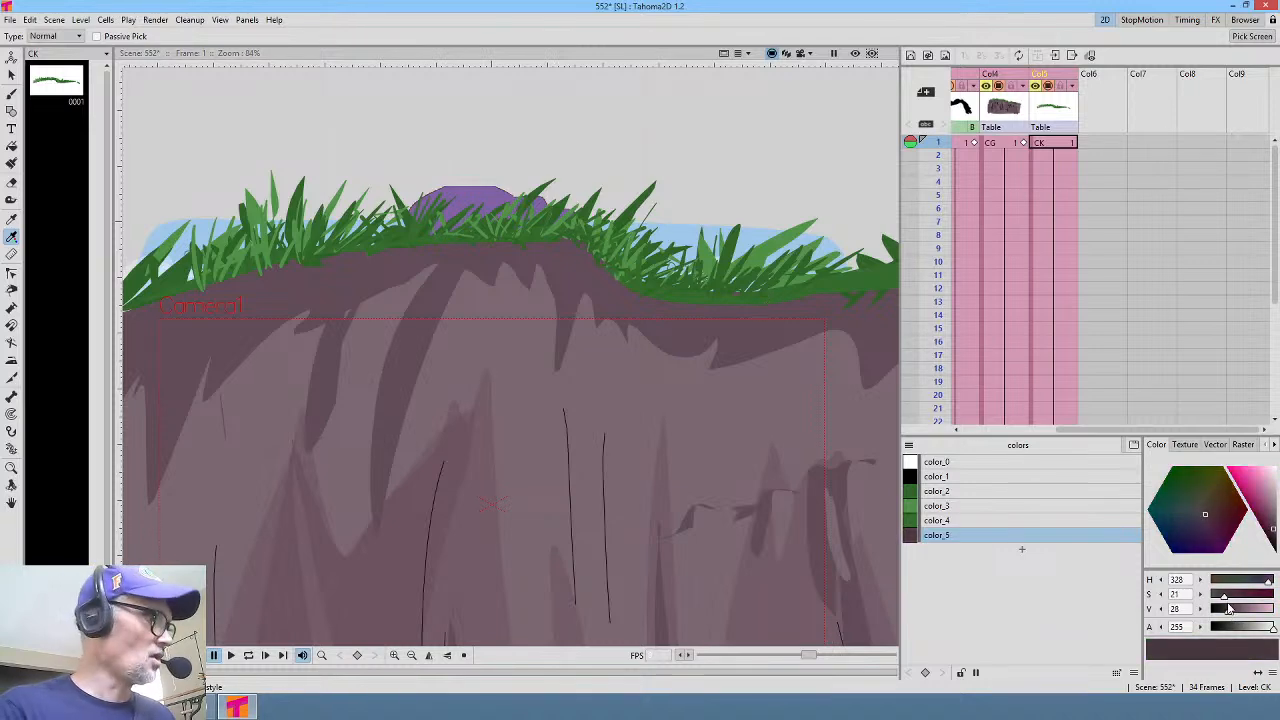
Step: Brush a jagged band of the dark shadow colour along the cliff's upper edge just beneath the grass
key("b")
middle_click(853, 299)
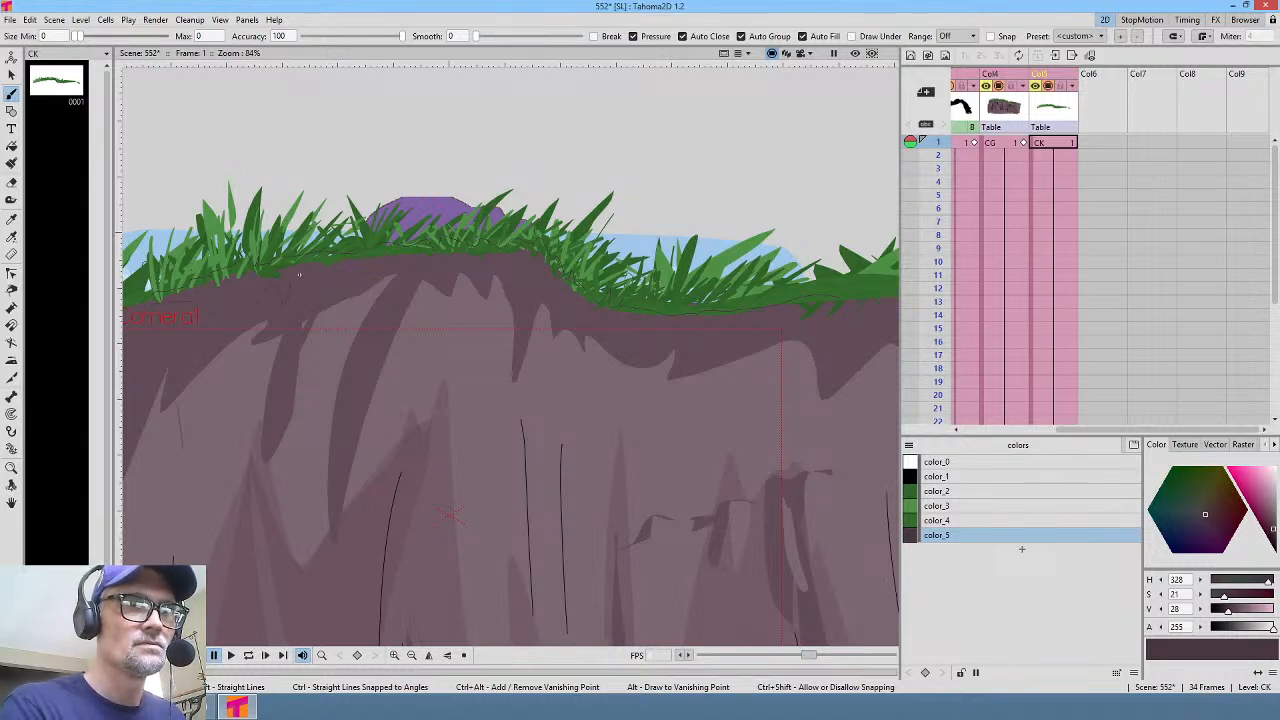
left_click_drag(367, 271, 404, 267)
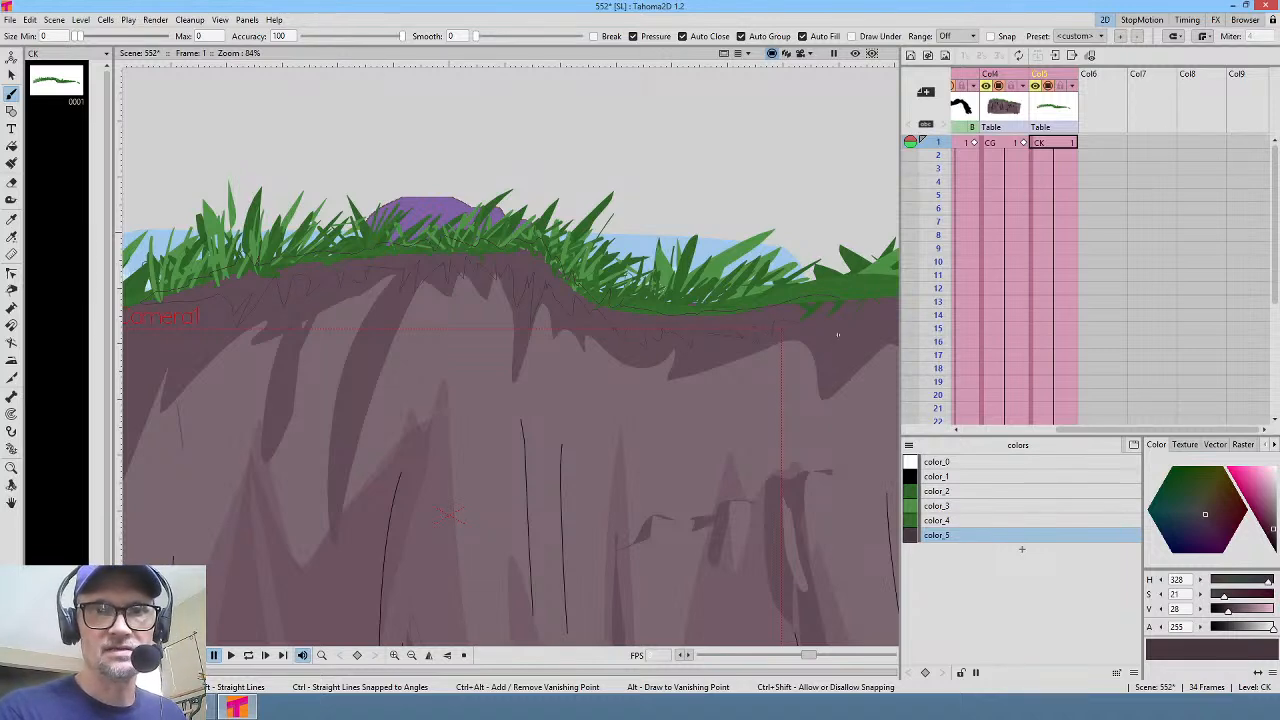
left_click_drag(837, 343, 854, 316)
mouse_move(148, 298)
left_mouse_down()
mouse_move(274, 296)
mouse_move(416, 325)
mouse_move(400, 327)
mouse_move(420, 316)
left_mouse_up()
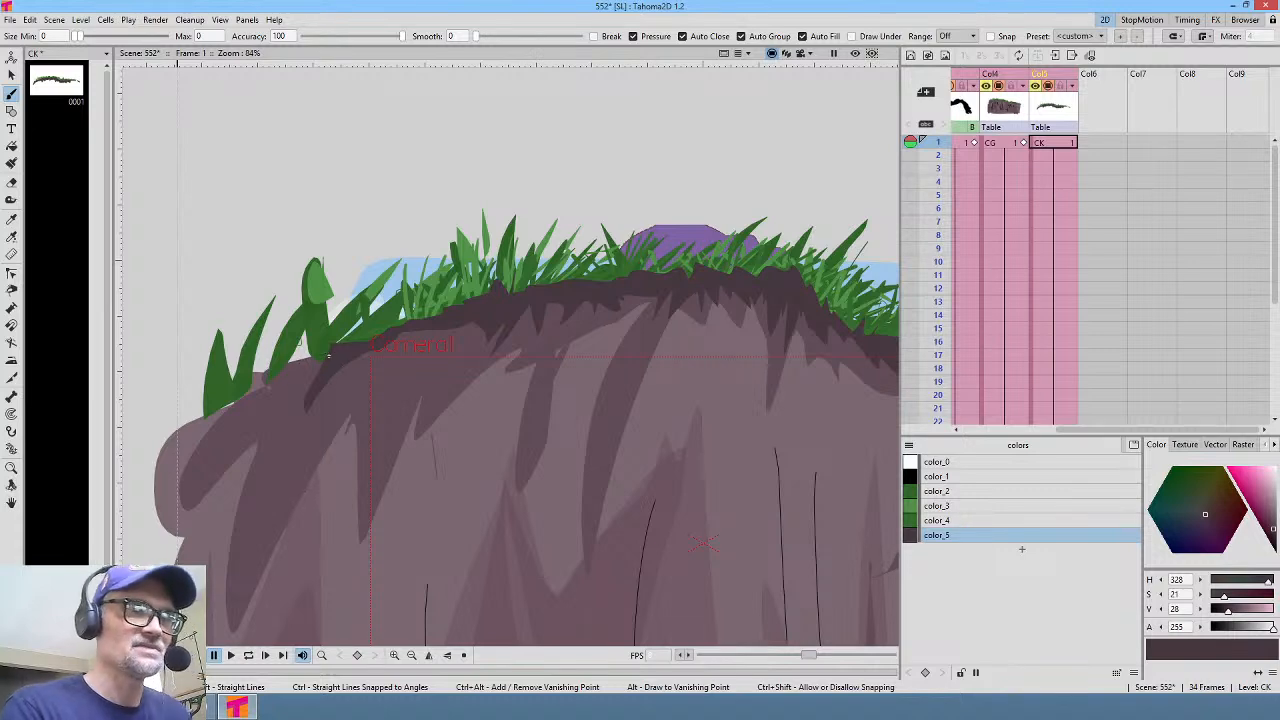
left_click_drag(328, 354, 331, 347)
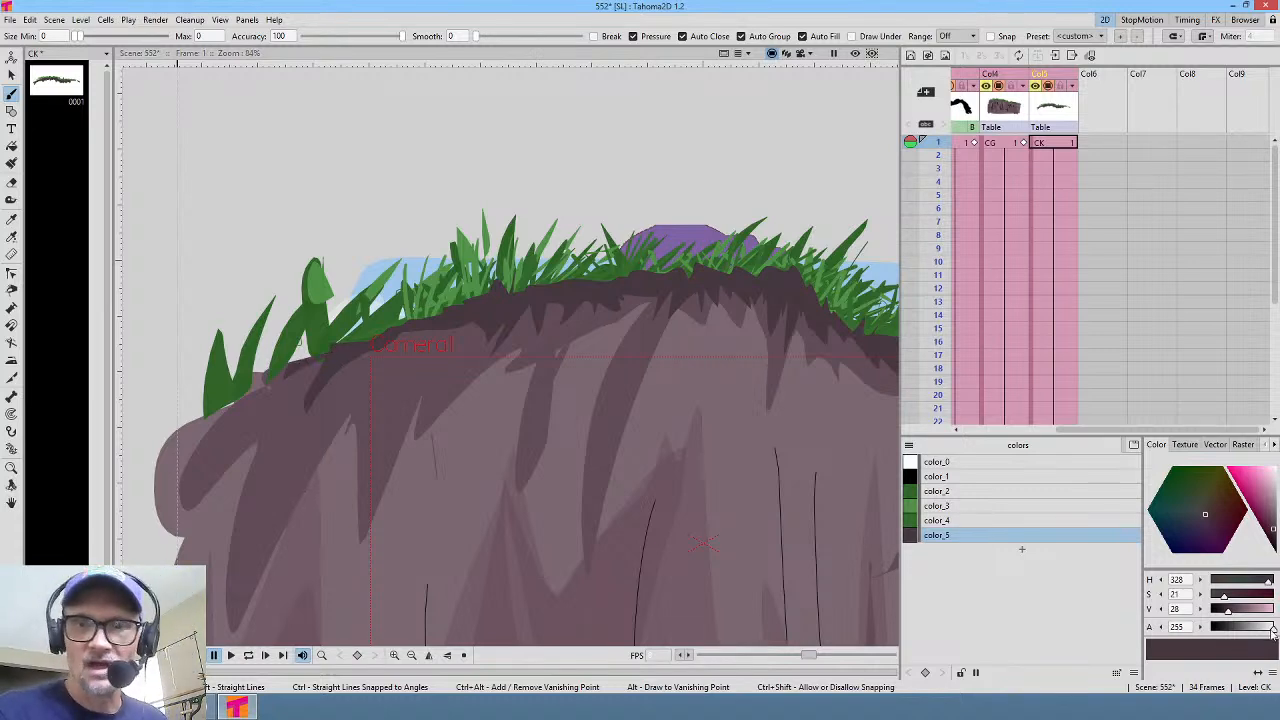
Step: Set the new shadow colour's alpha to 244
left_click_drag(1272, 628, 1242, 636)
left_click_drag(1246, 638, 1274, 646)
left_click_drag(726, 393, 531, 460)
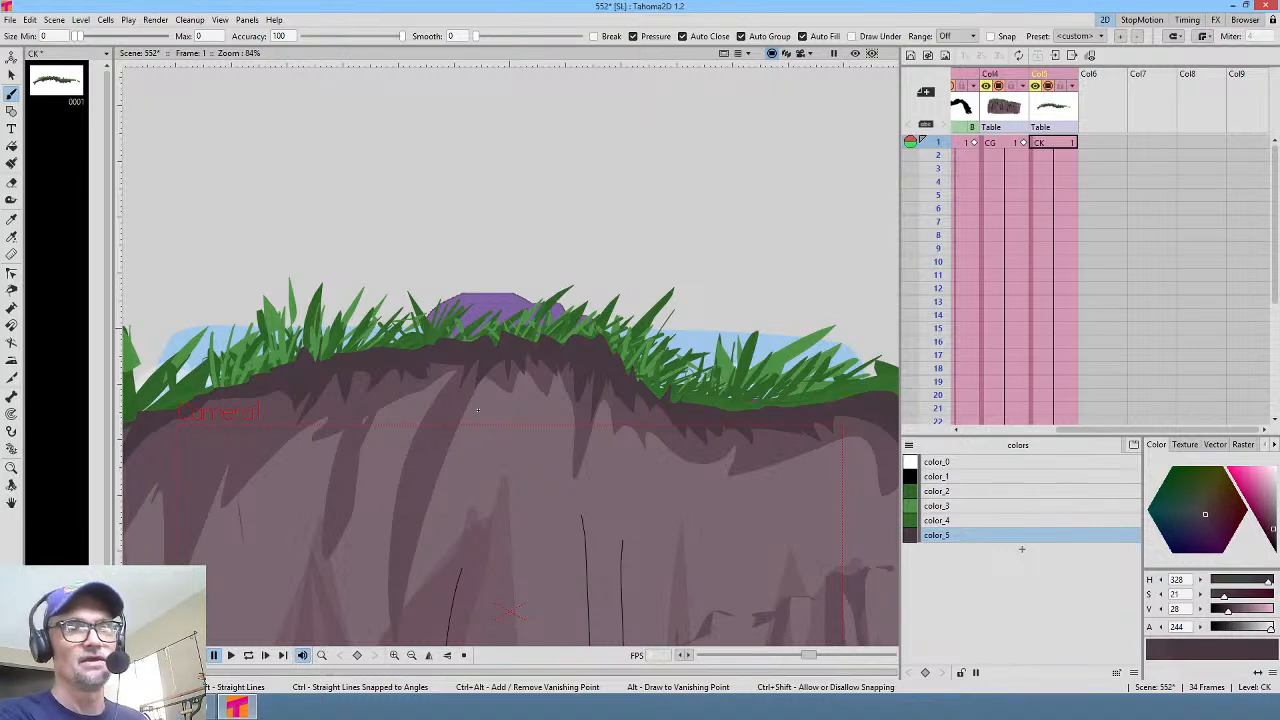
Step: Preview frame 12 through the camera view and render the scene again
left_click(799, 54)
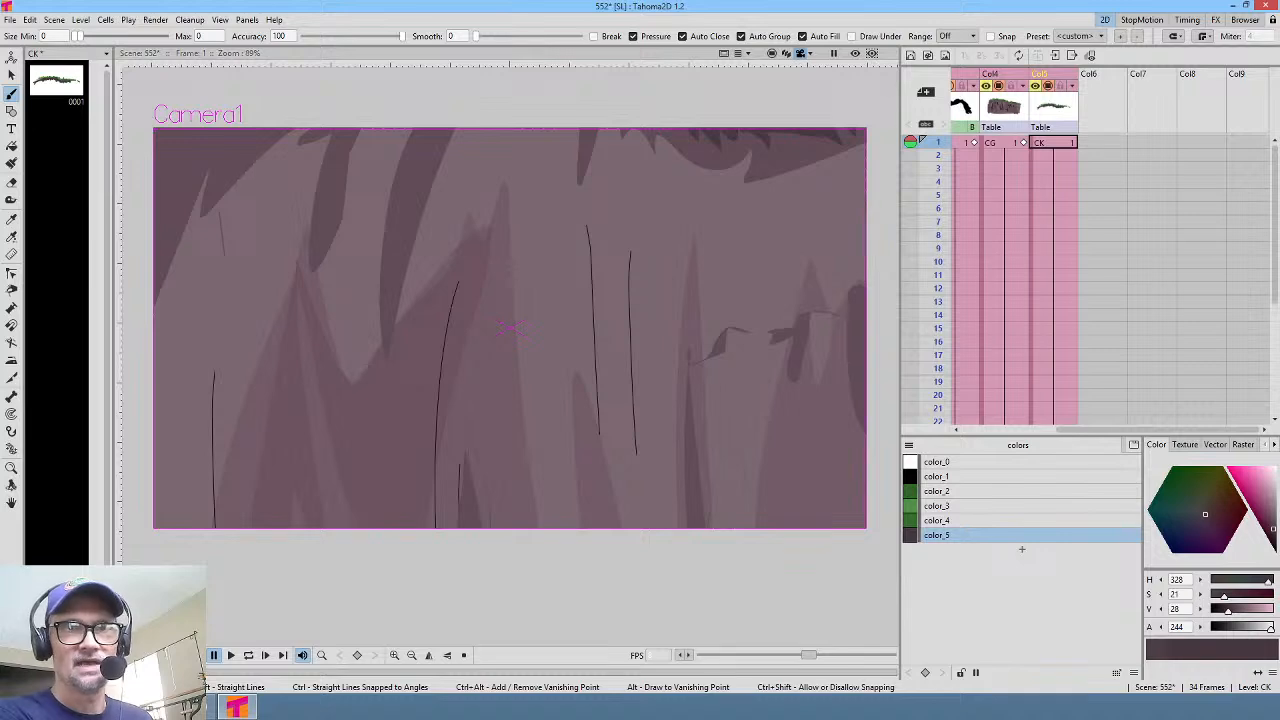
left_click(854, 53)
left_click_drag(938, 152, 938, 297)
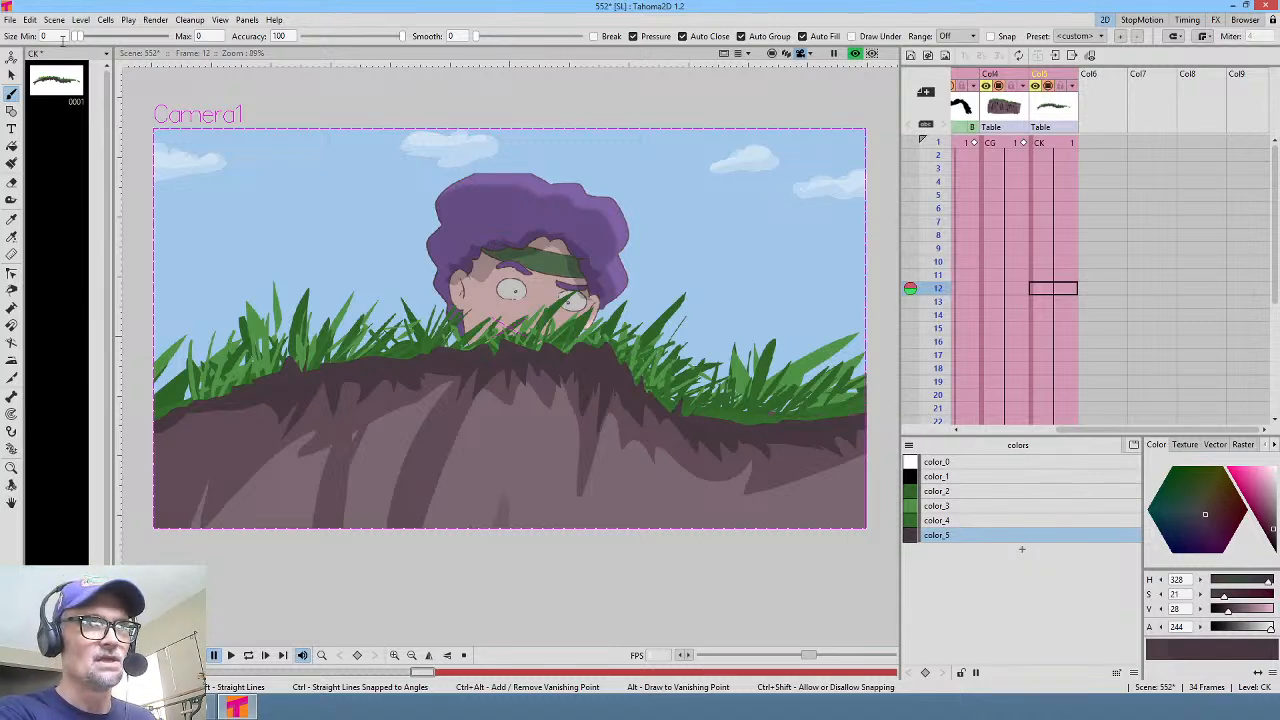
key("ctrl+shift+r")
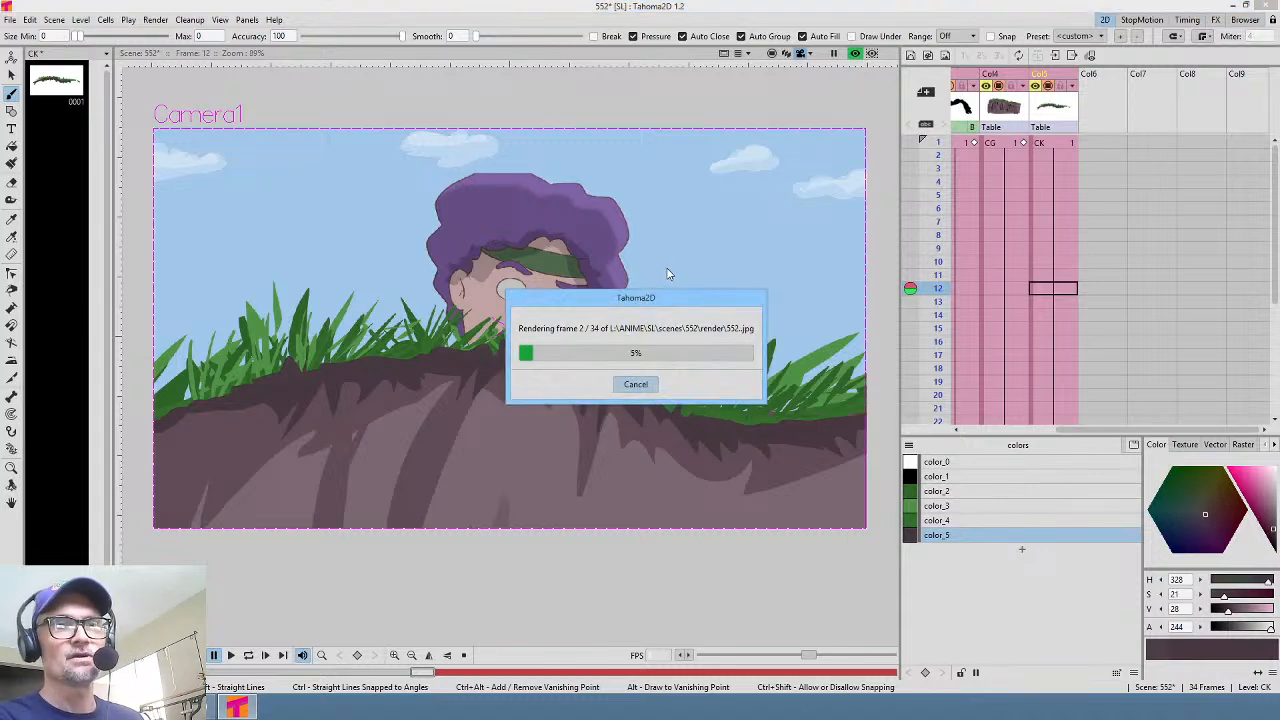